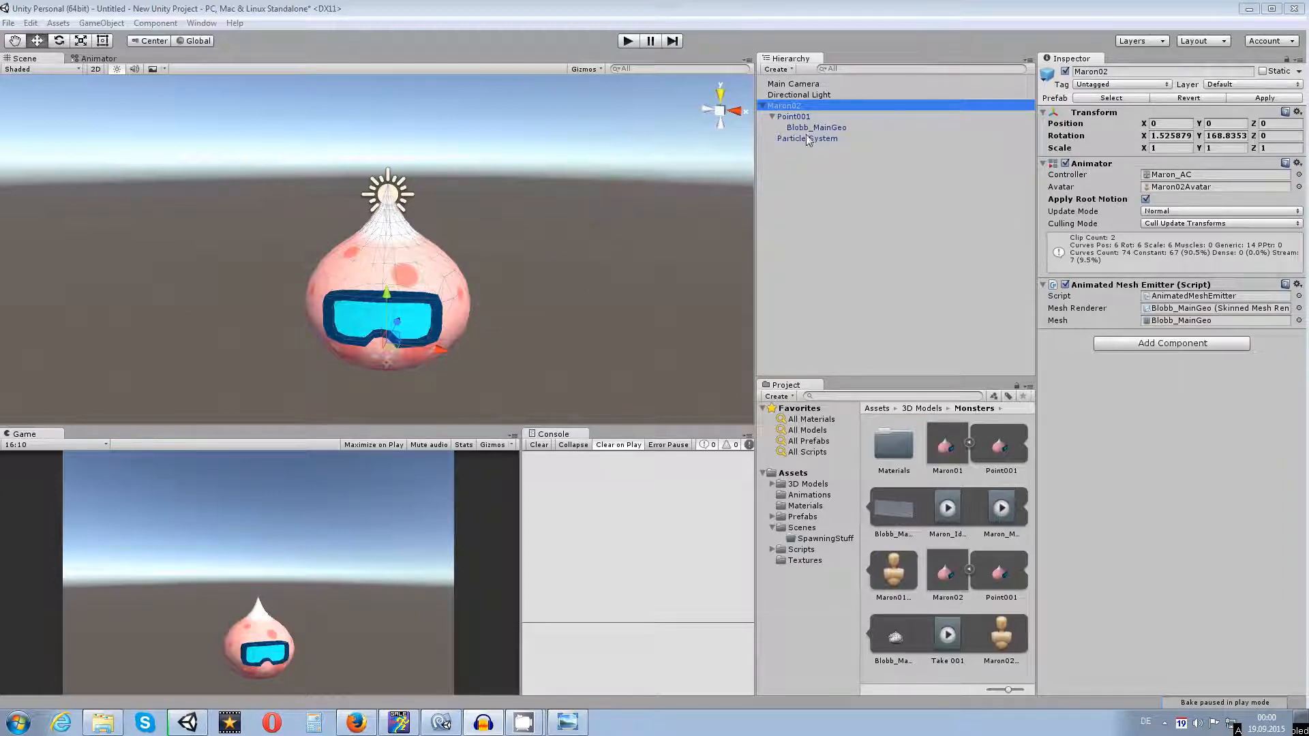
Step: Run the scene to preview the fire effect on Maron02, inspect its Particle System, and stop both playback and the particle simulation
{"action": "left_click", "coordinate": [627, 41]}
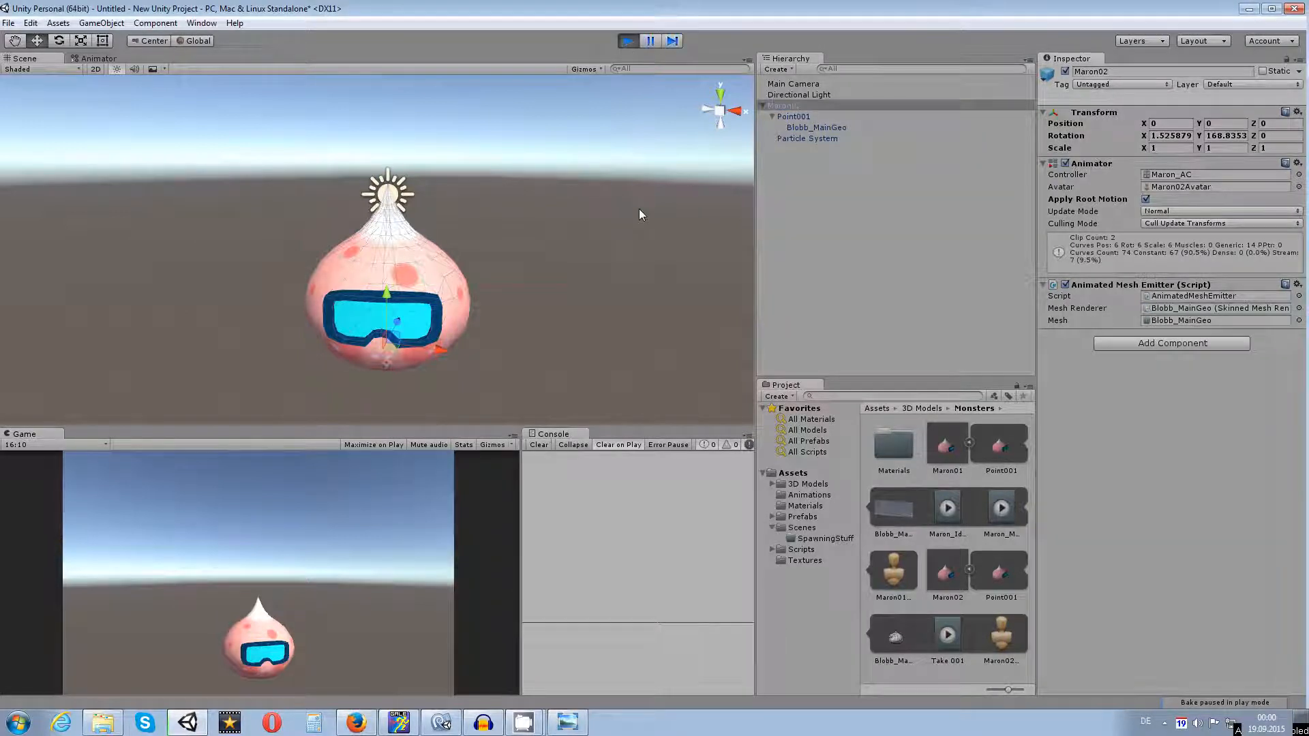
{"action": "left_click", "coordinate": [529, 285]}
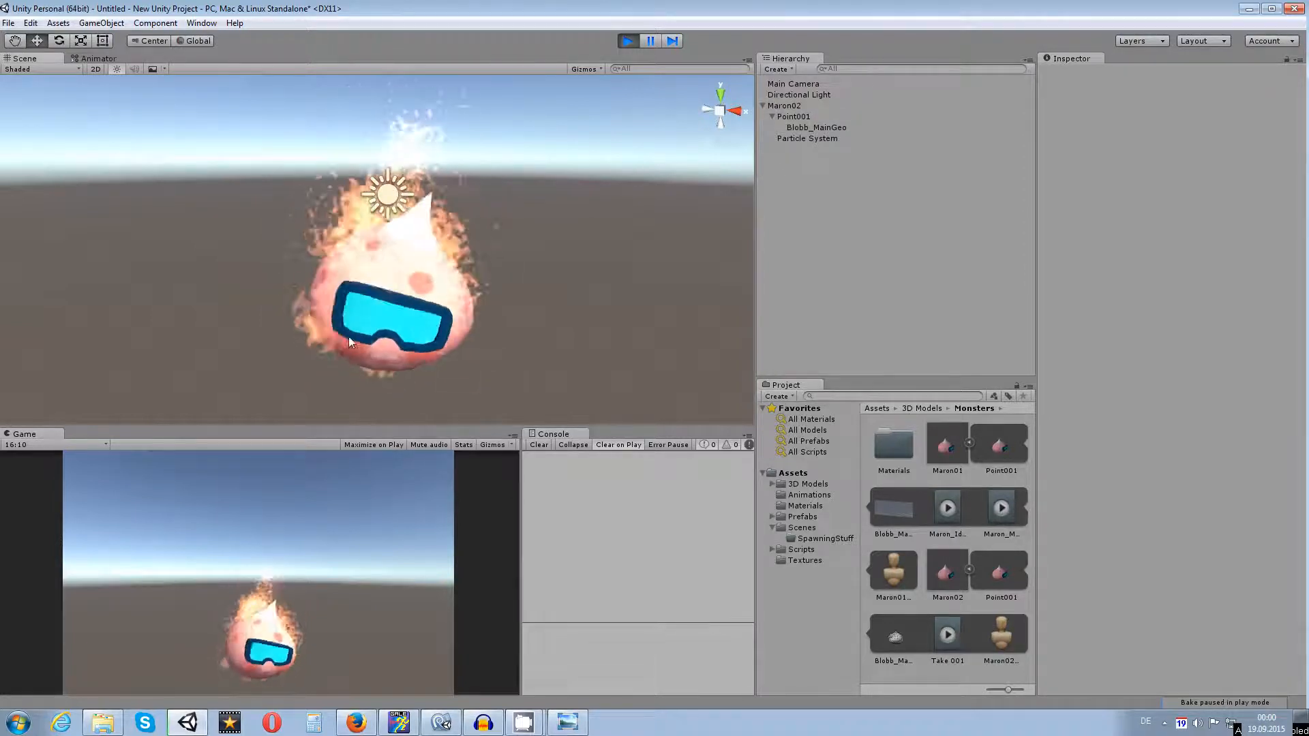
{"action": "left_click", "coordinate": [792, 138]}
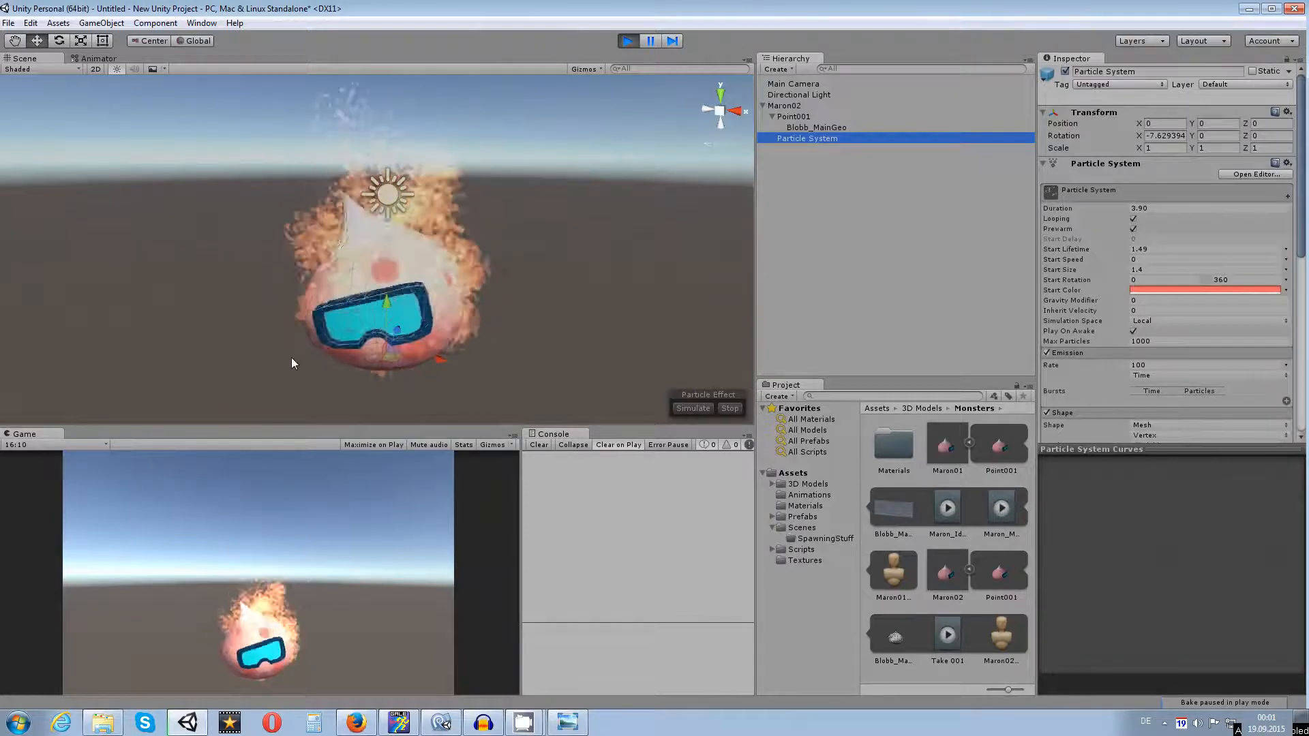
{"action": "left_click", "coordinate": [627, 41]}
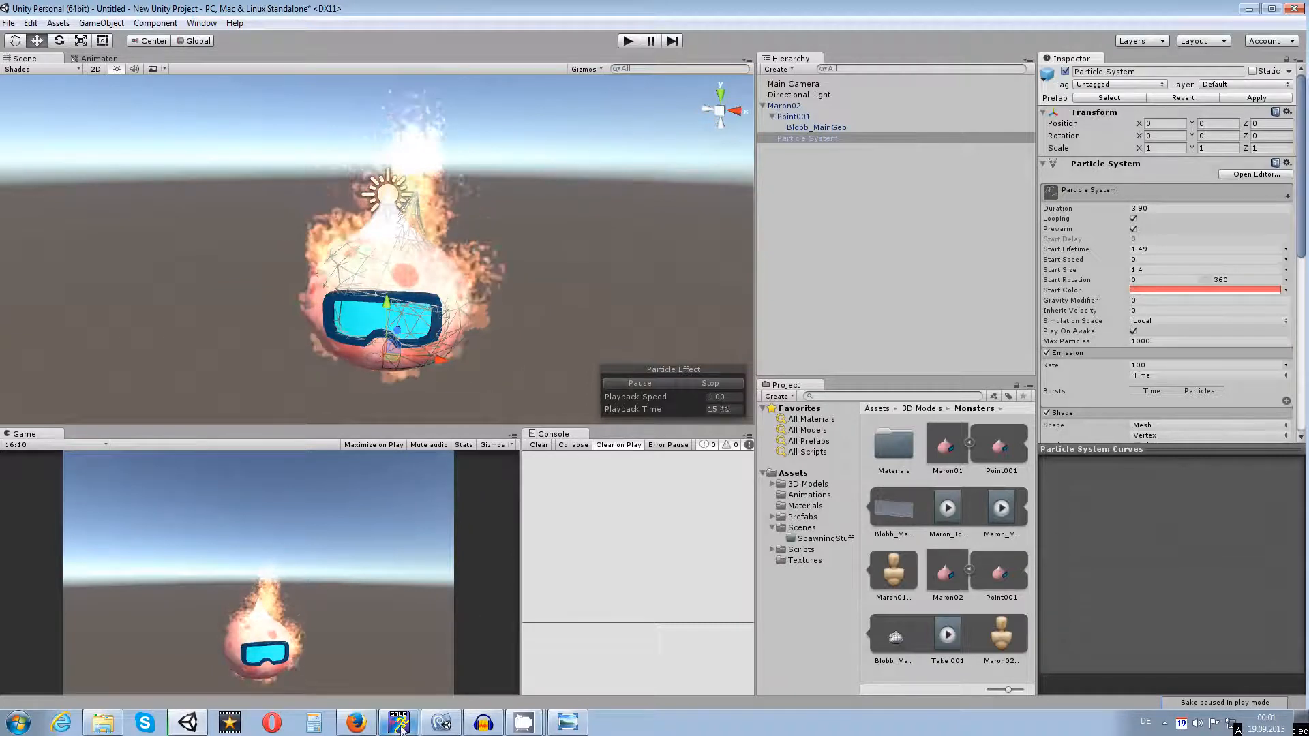
{"action": "left_click", "coordinate": [712, 383]}
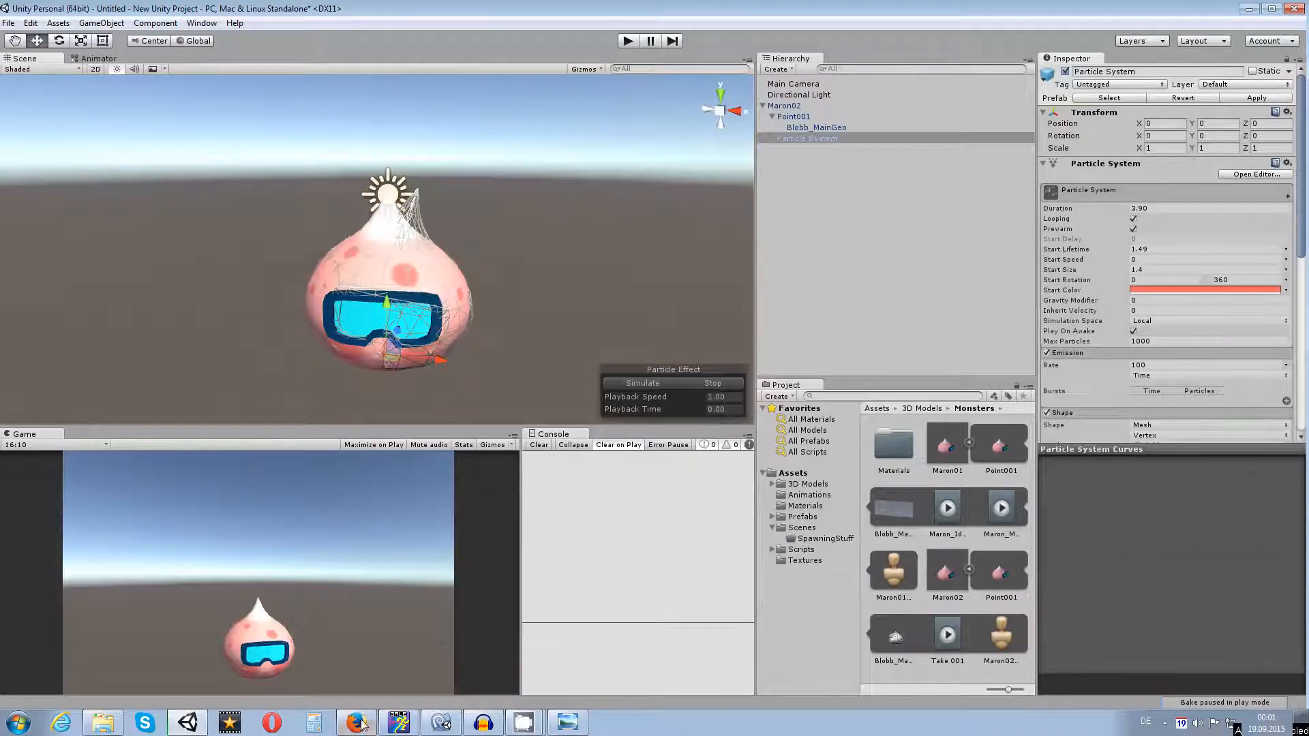
Step: Switch to GraphicsGale, create a new 256 x 256 image in 24bit full color, and maximize its window
{"action": "left_click", "coordinate": [399, 723]}
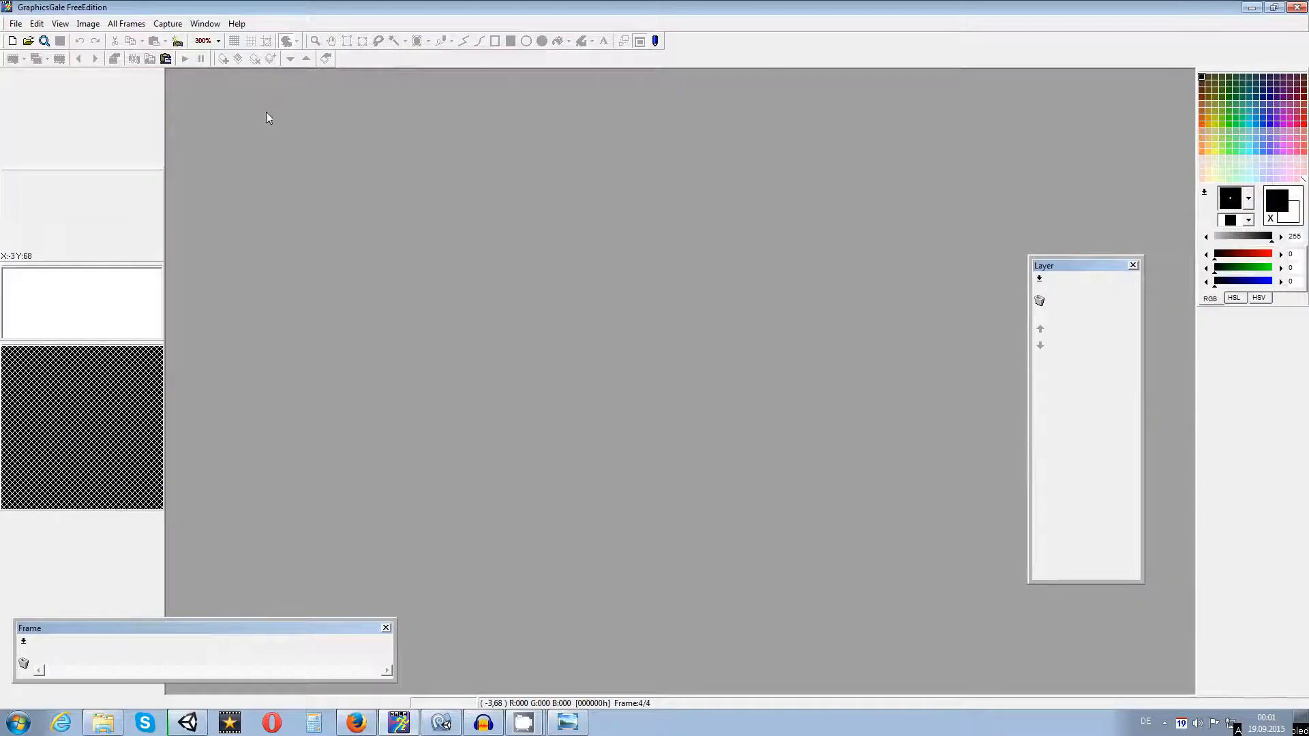
{"action": "left_click", "coordinate": [13, 42]}
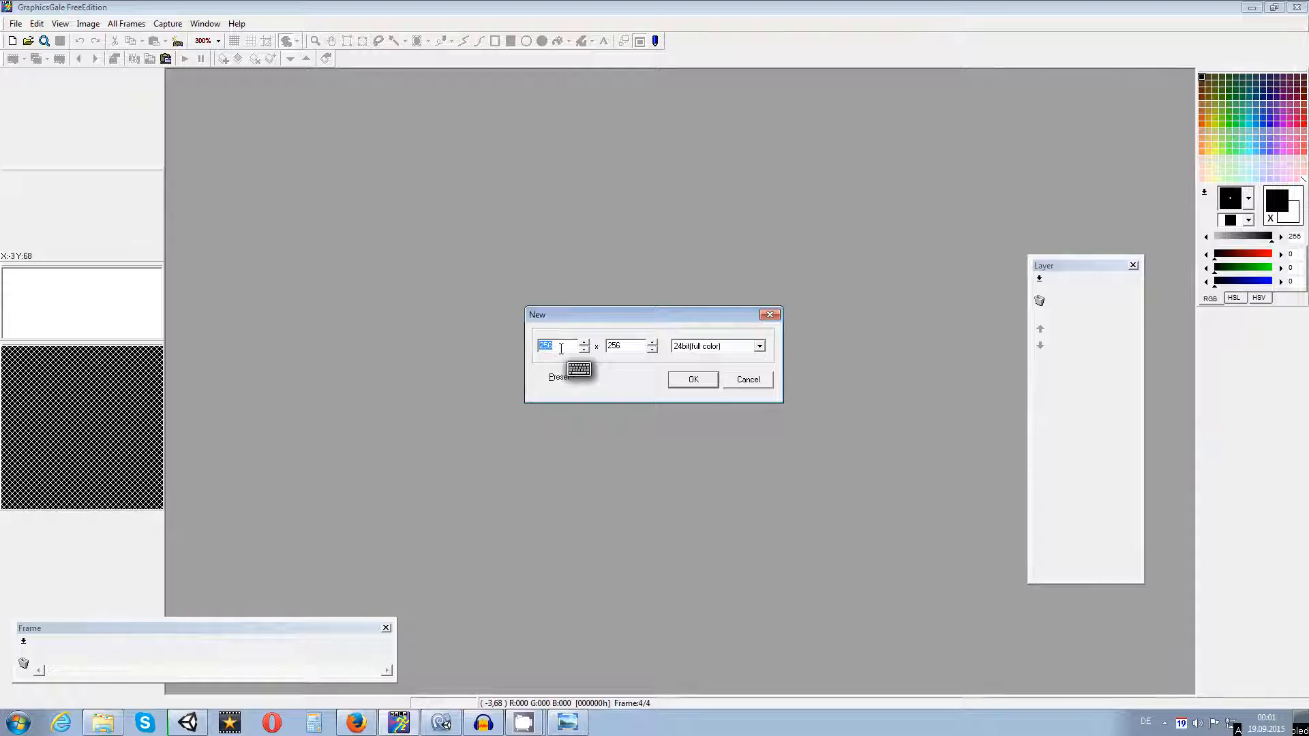
{"action": "left_click", "coordinate": [693, 379]}
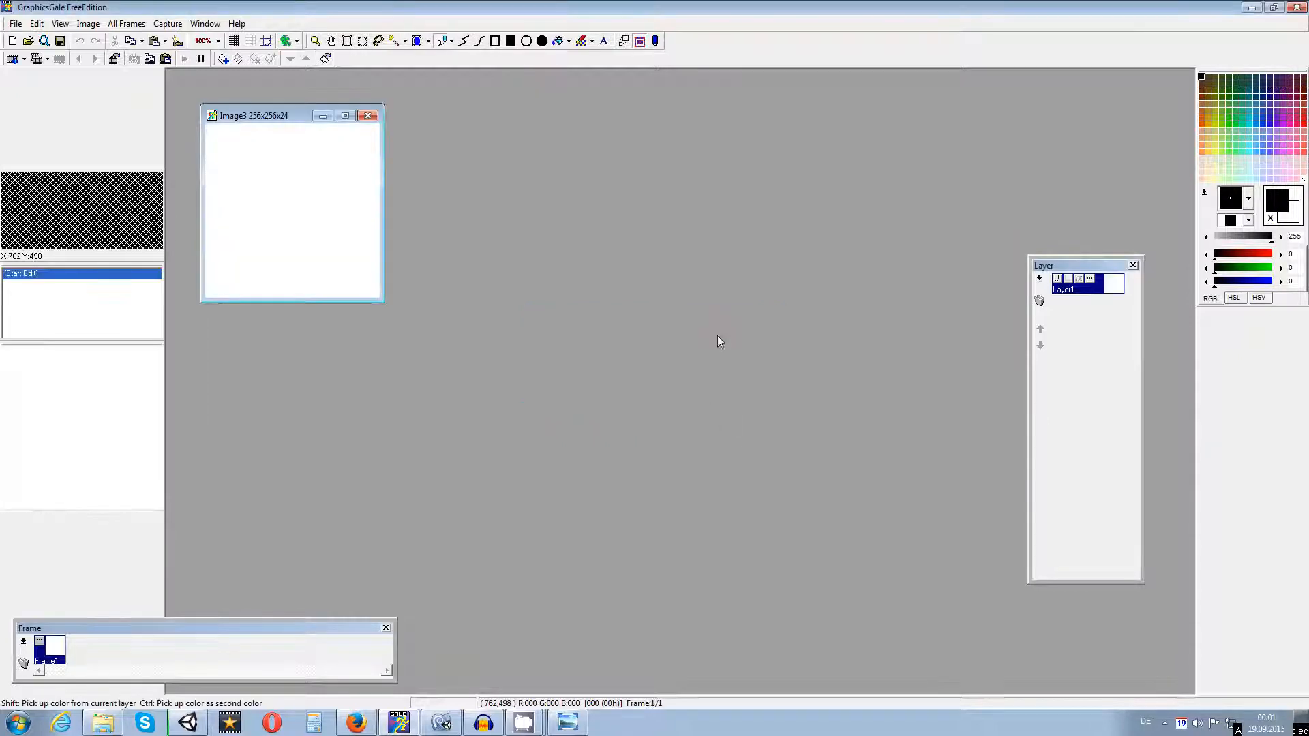
{"action": "left_click_drag", "start_coordinate": [291, 120], "coordinate": [742, 206]}
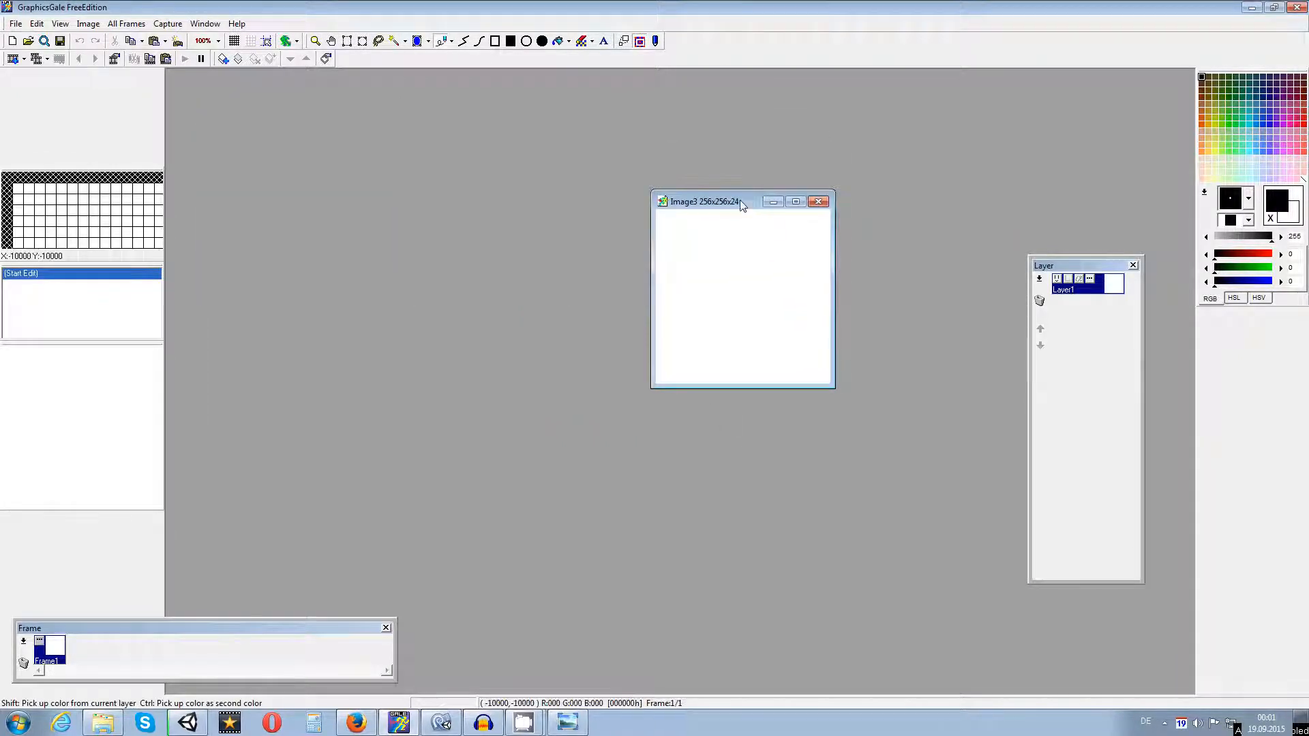
{"action": "left_click", "coordinate": [767, 201]}
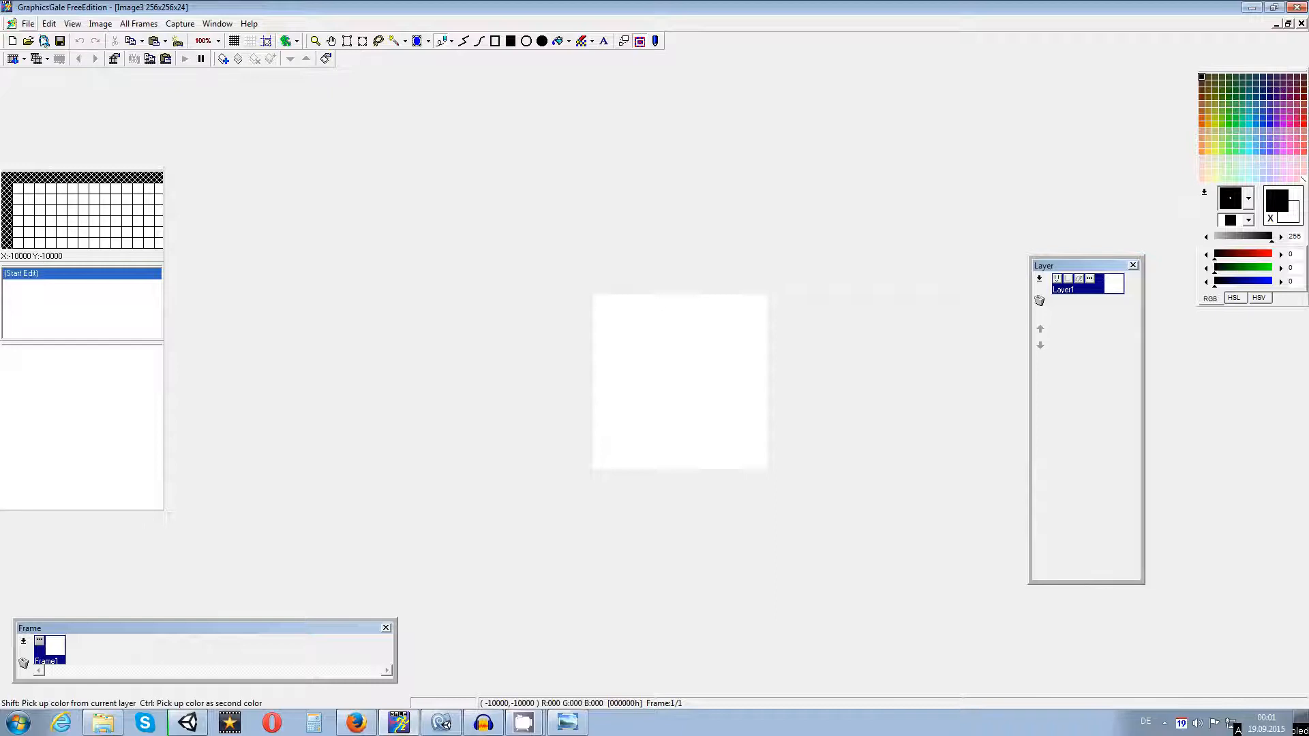
Step: Dismiss the GaleBrowser window and magnify the blank canvas to 300%
{"action": "left_click", "coordinate": [629, 356]}
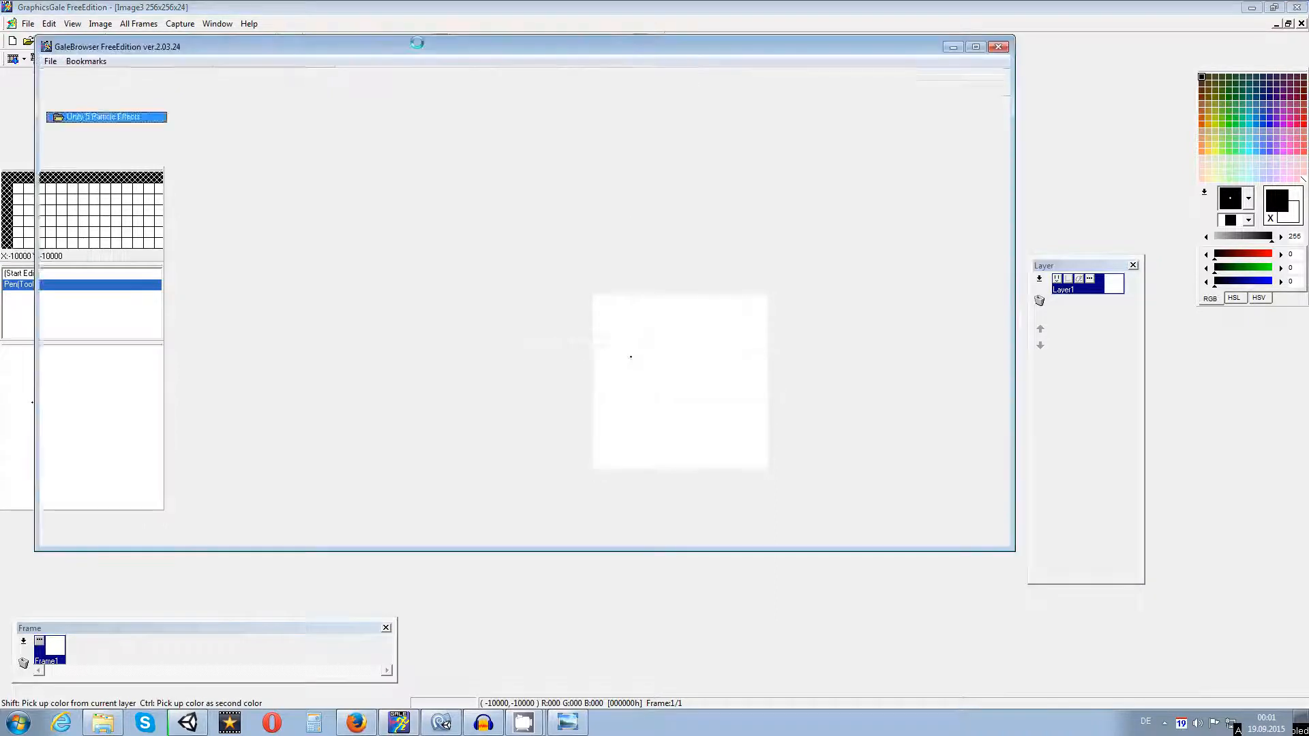
{"action": "left_click", "coordinate": [998, 47]}
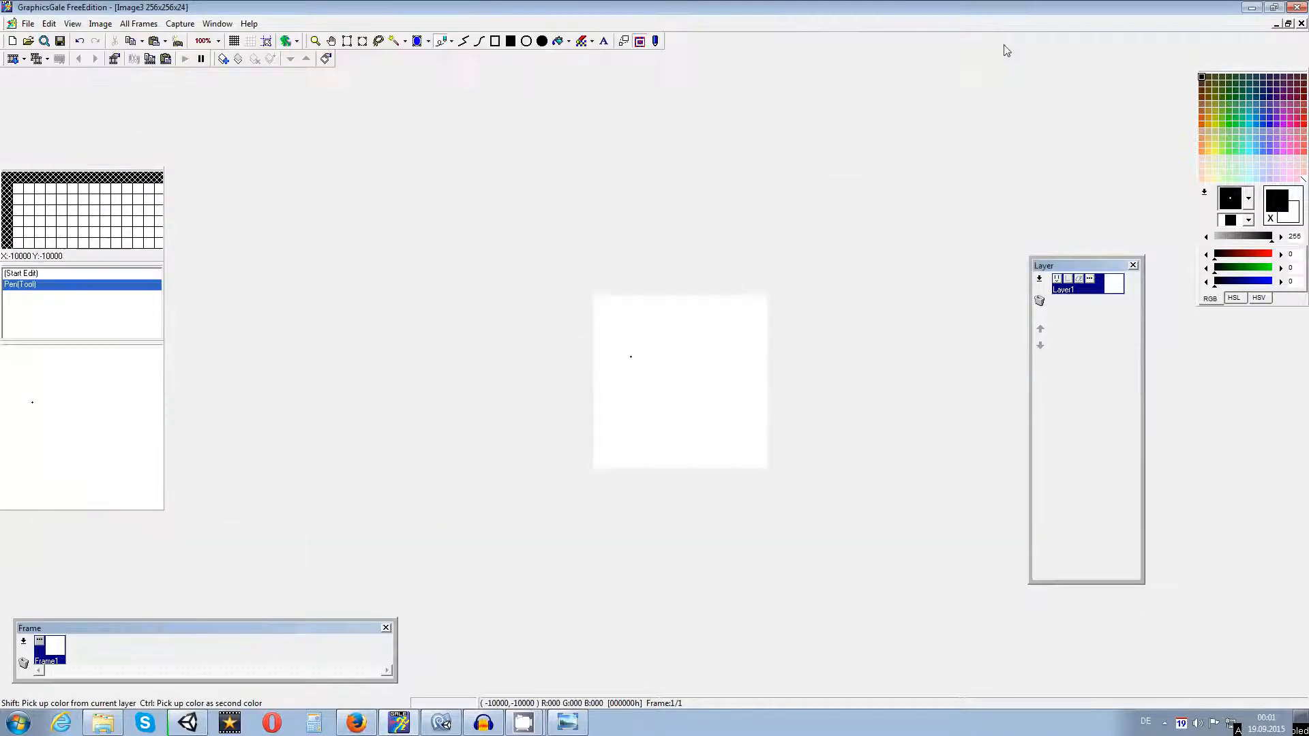
{"action": "left_click", "coordinate": [315, 41]}
{"action": "left_click", "coordinate": [689, 402]}
{"action": "left_click", "coordinate": [732, 370]}
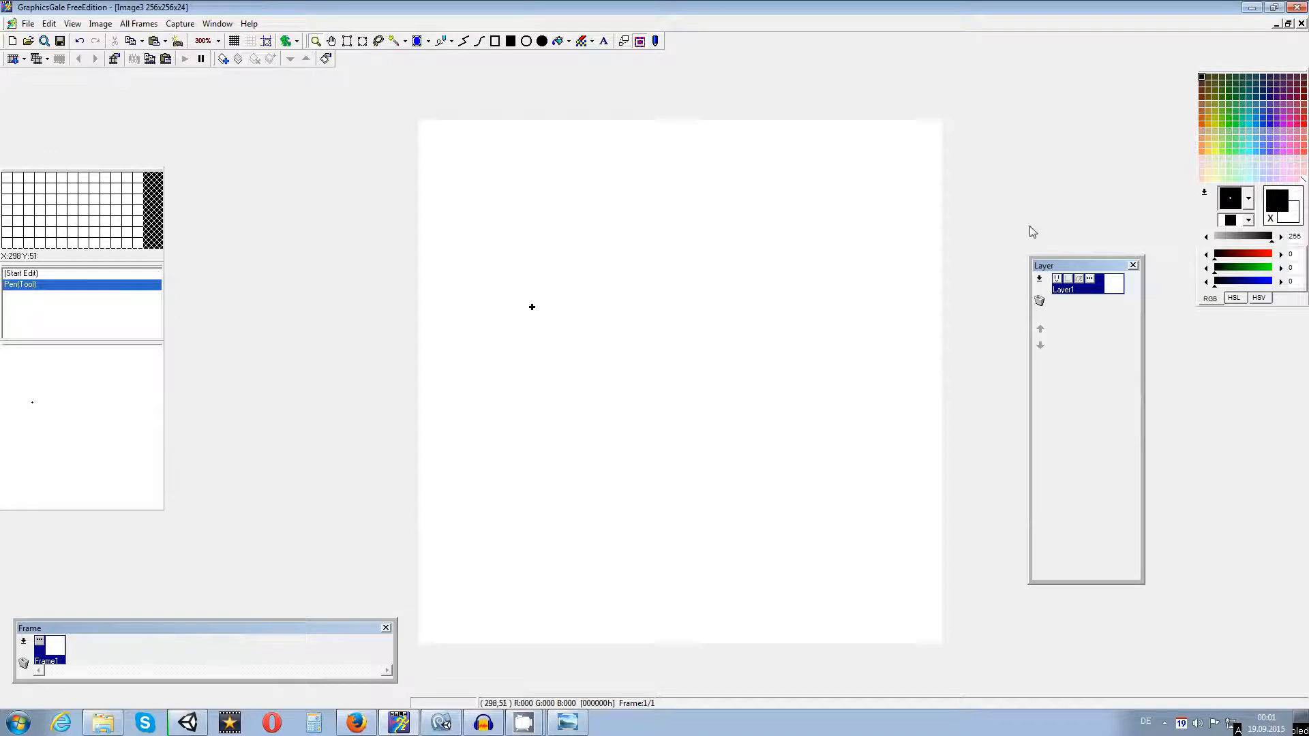
Step: Erase the stray black dot on the canvas by painting over it with a larger white round pen brush
{"action": "left_click", "coordinate": [1270, 218]}
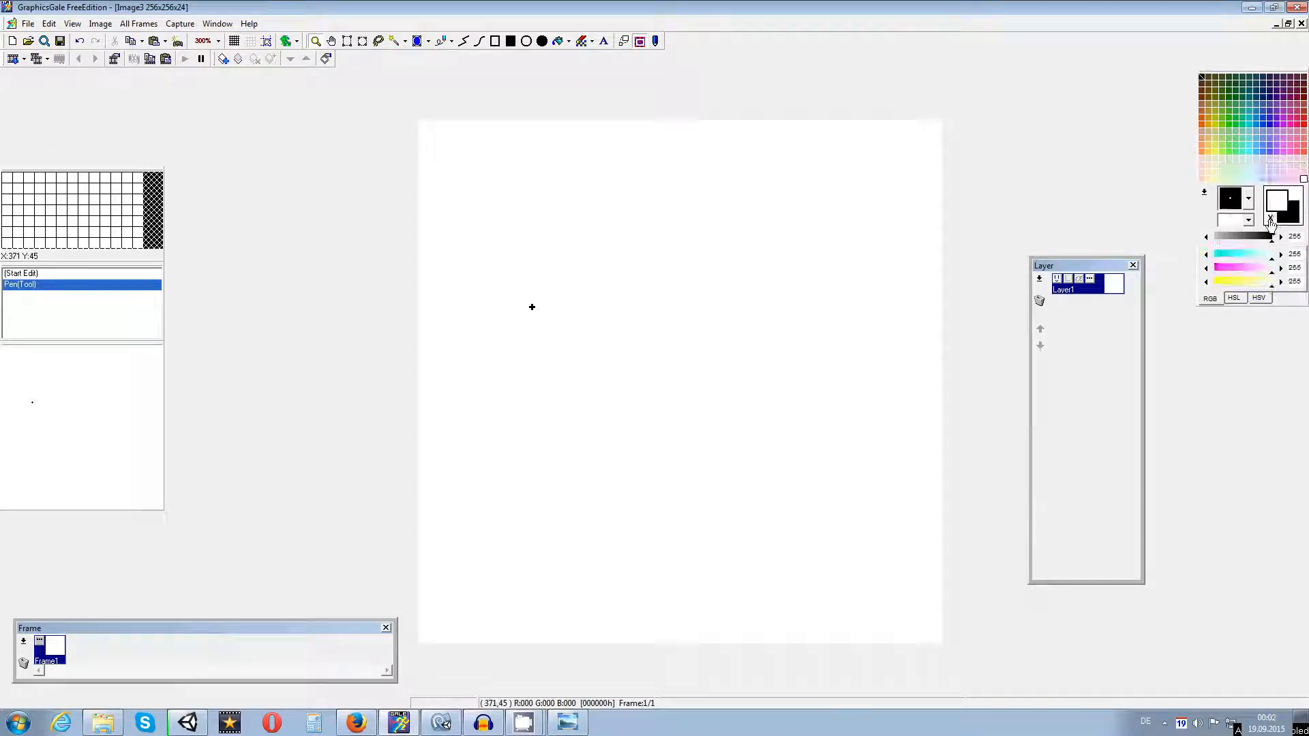
{"action": "left_click", "coordinate": [1248, 199]}
{"action": "left_click", "coordinate": [1239, 266]}
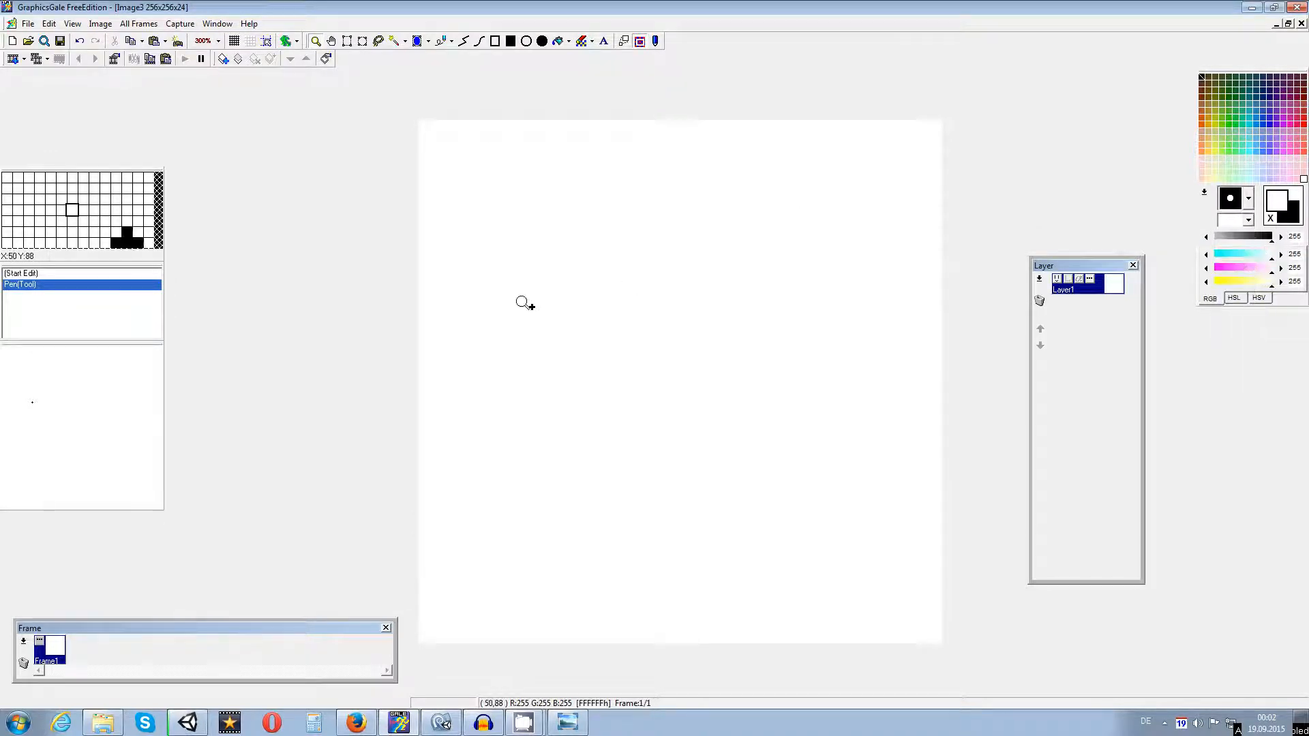
{"action": "left_click", "coordinate": [516, 313]}
{"action": "right_click", "coordinate": [451, 205]}
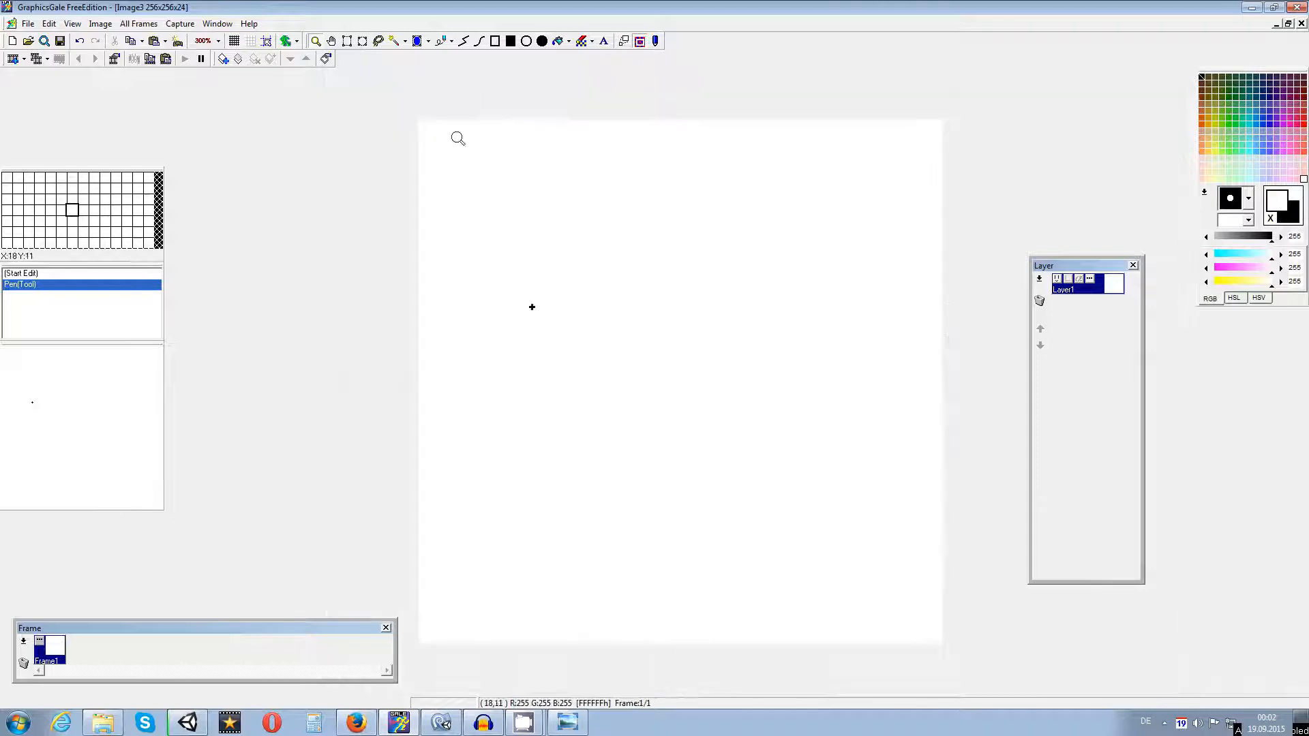
{"action": "left_click", "coordinate": [440, 41]}
{"action": "left_click", "coordinate": [531, 309]}
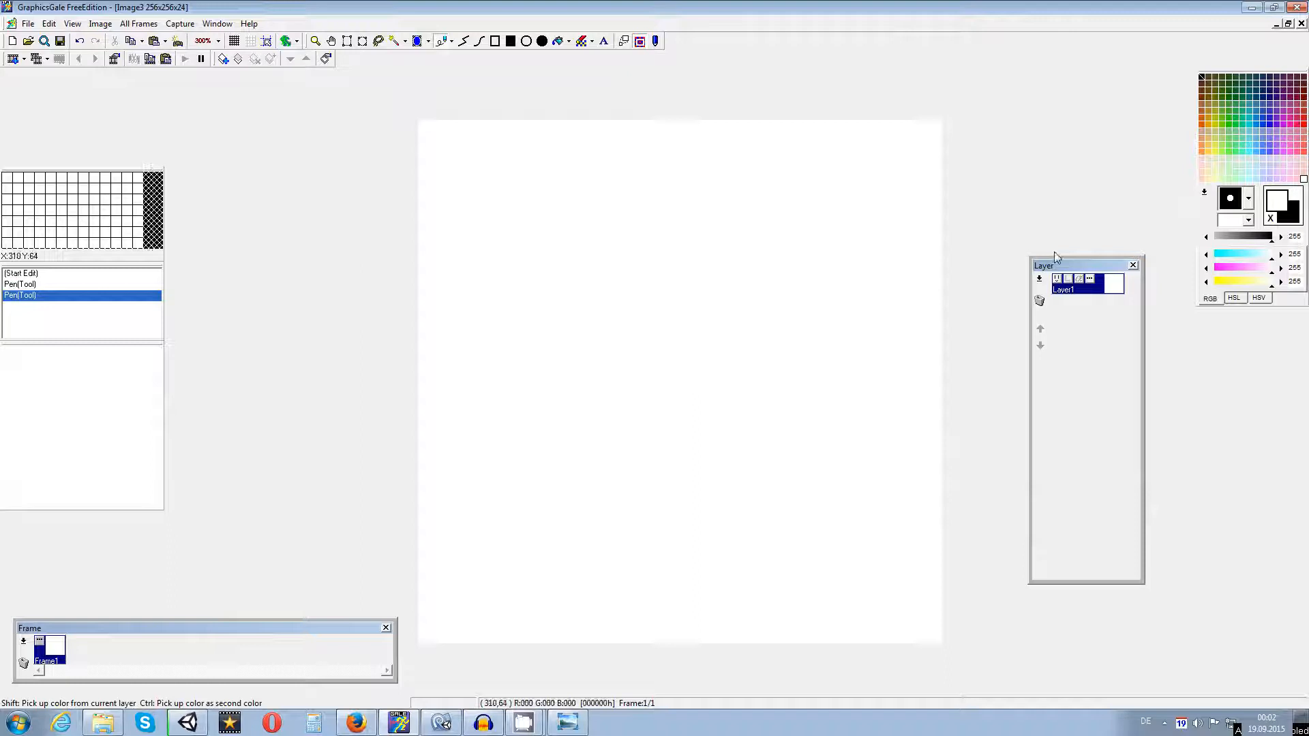
Step: Move the floating Layer and Frame windows slightly higher beside the canvas
{"action": "left_click_drag", "start_coordinate": [1085, 266], "coordinate": [1084, 232]}
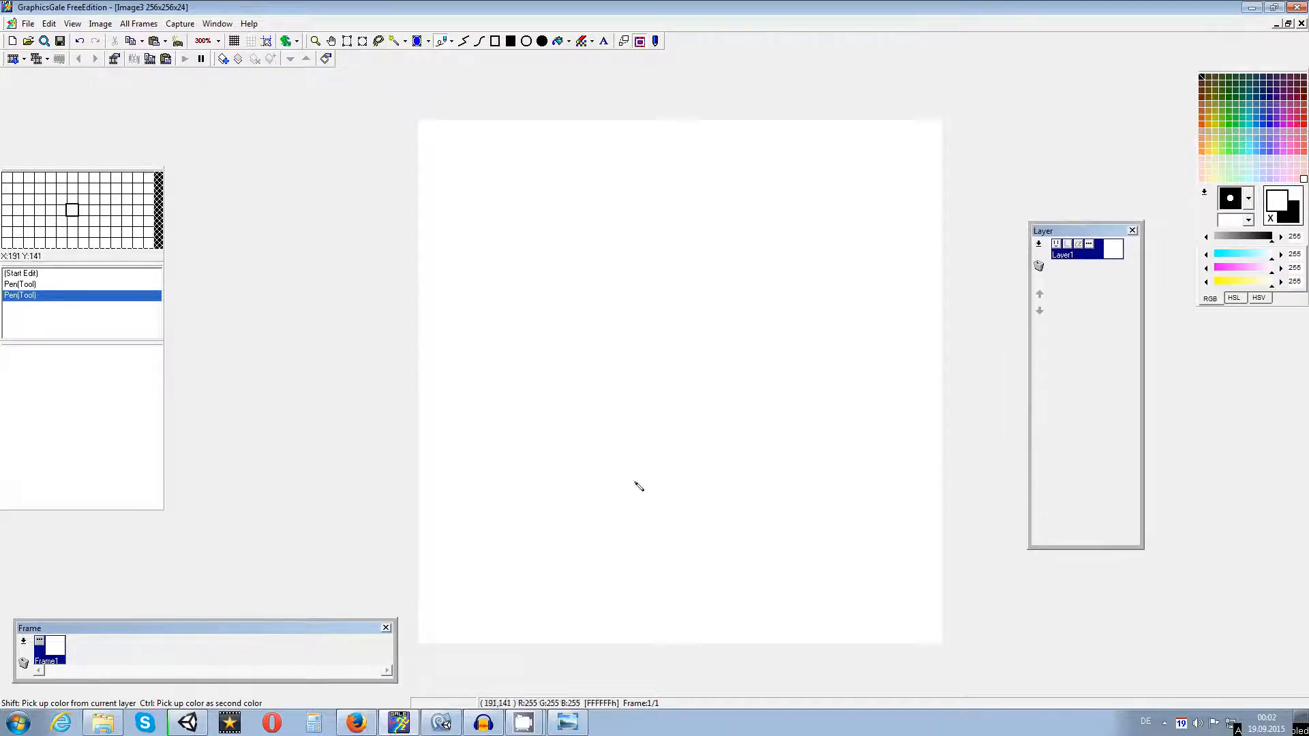
{"action": "left_click_drag", "start_coordinate": [156, 631], "coordinate": [146, 573]}
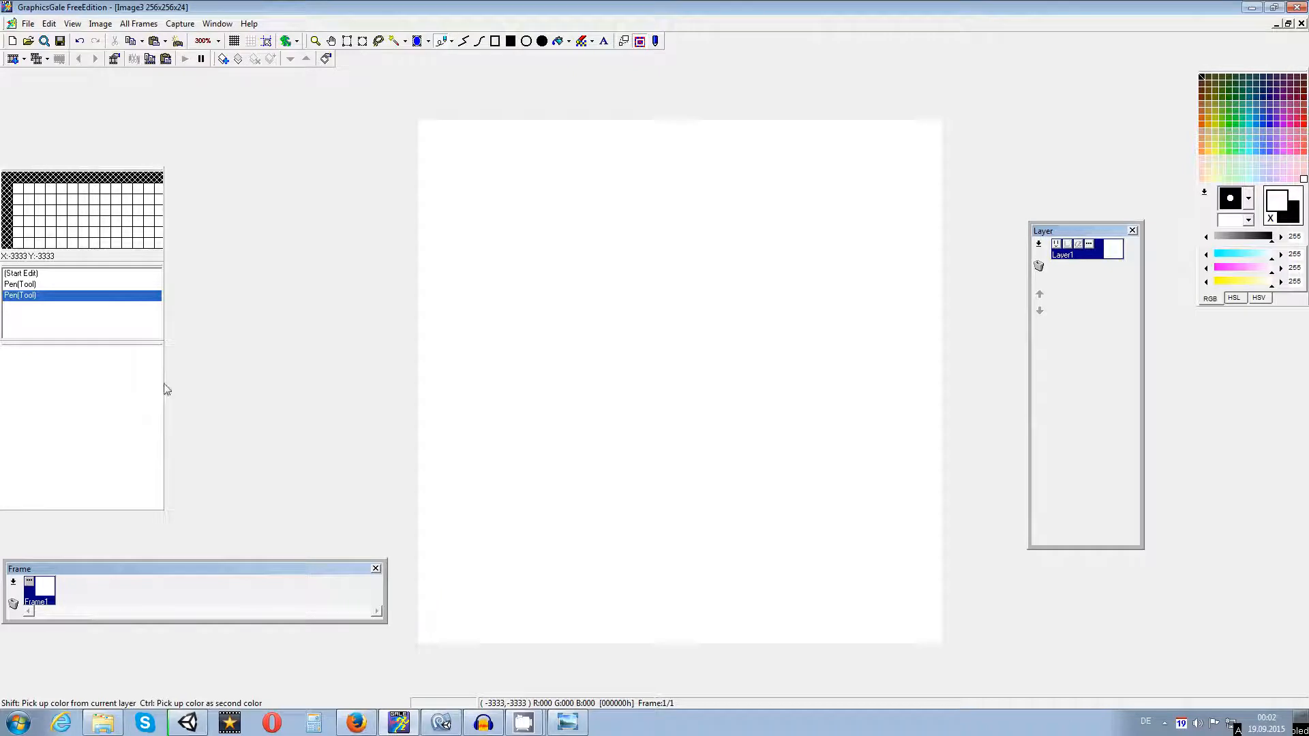
{"action": "left_click", "coordinate": [72, 24]}
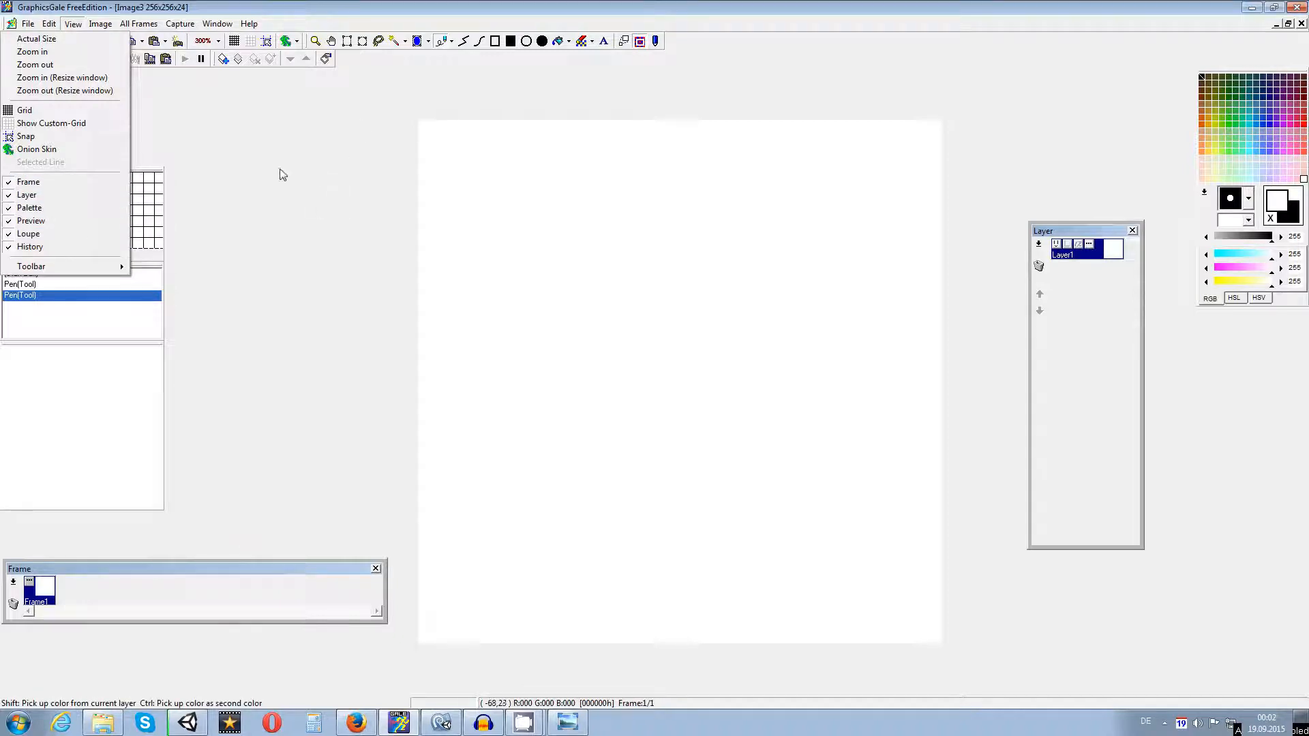
{"action": "left_click", "coordinate": [321, 154]}
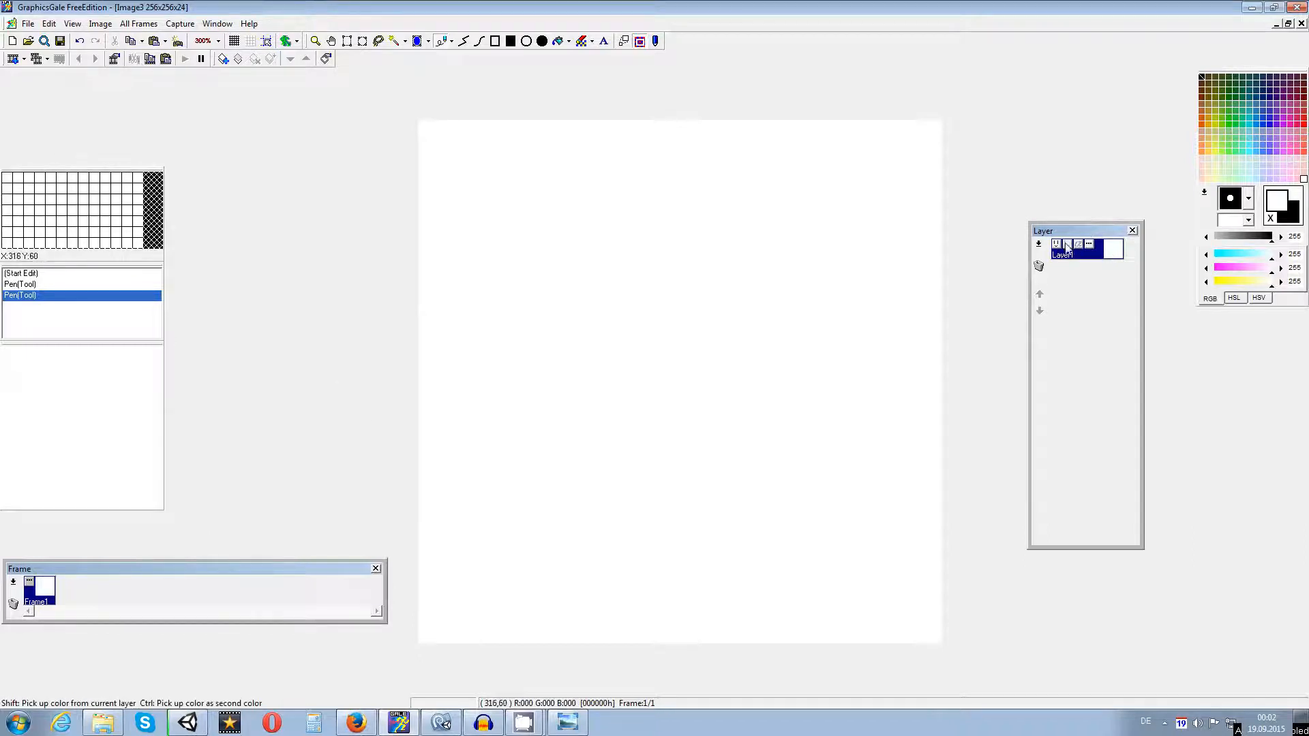
Step: Apply Layer1's properties with Transparent Color enabled and set to white
{"action": "double_click", "coordinate": [1089, 249]}
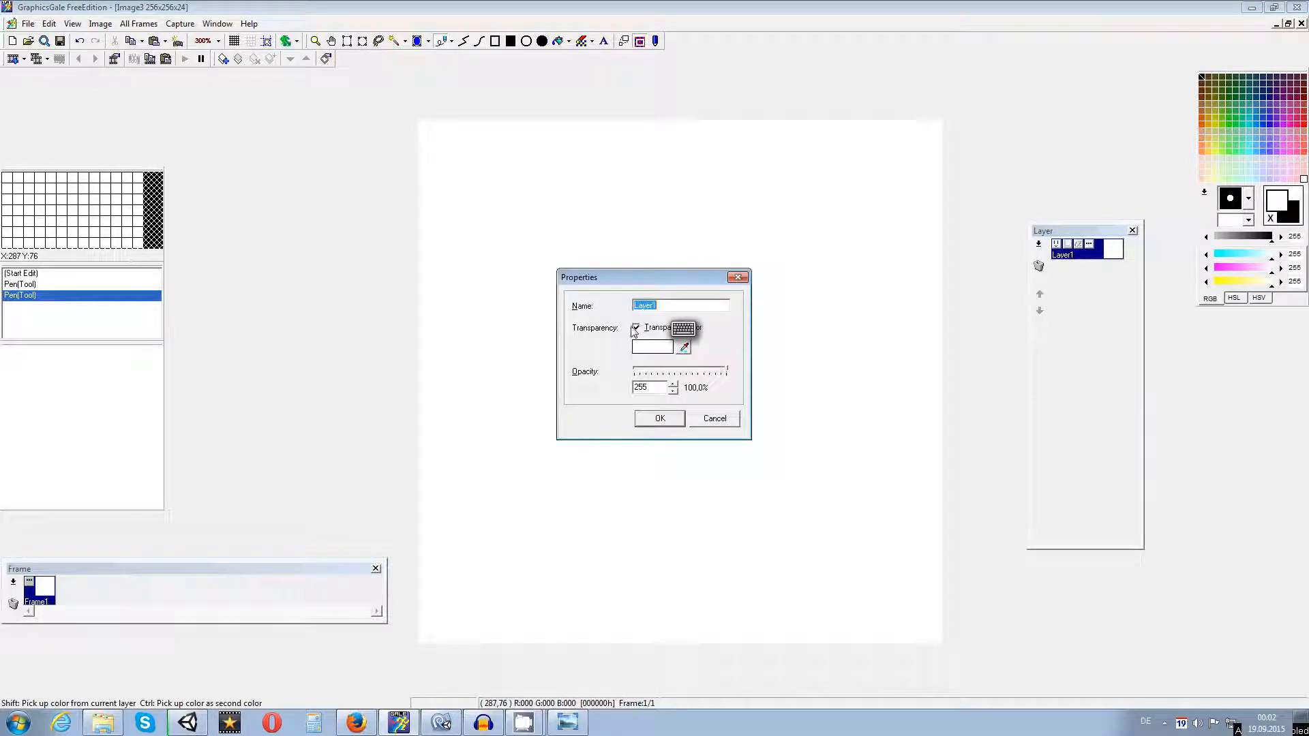
{"action": "left_click_drag", "start_coordinate": [675, 279], "coordinate": [640, 265]}
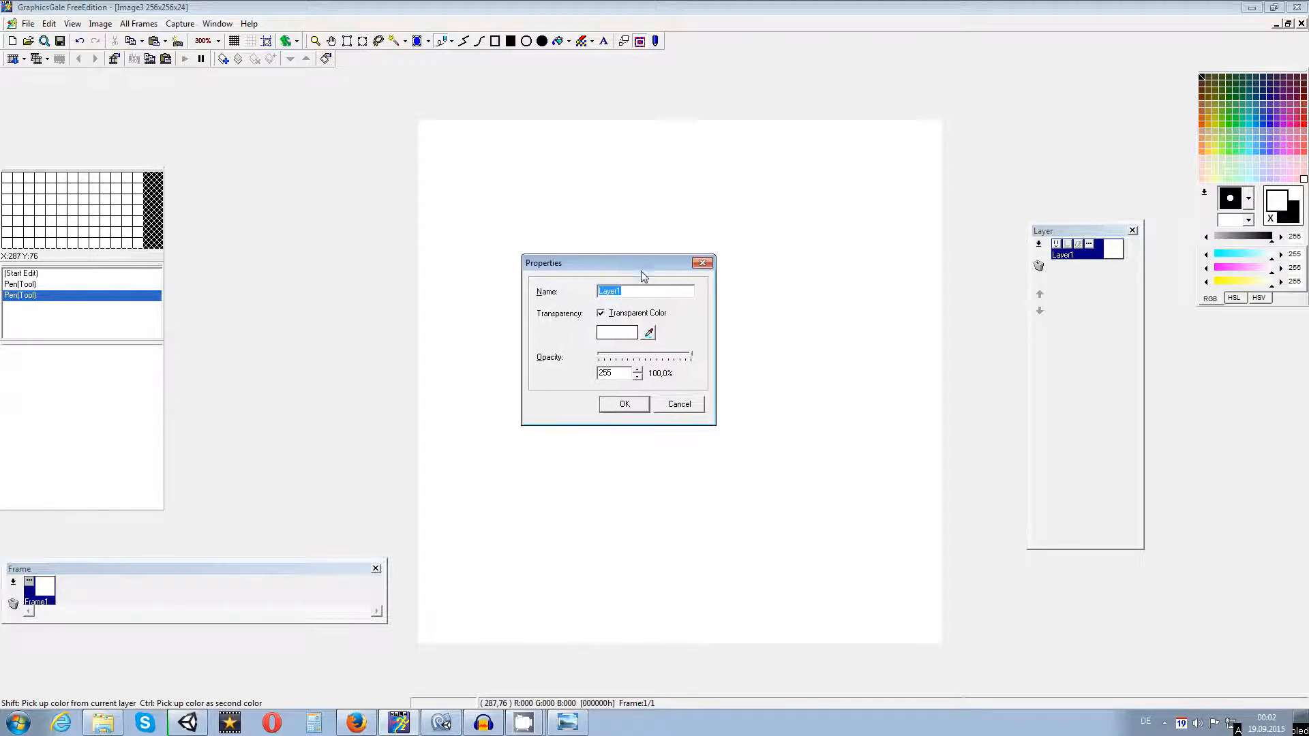
{"action": "left_click", "coordinate": [626, 404]}
Step: Enable white as the transparent color for Frame1 and set its delay to 10 in 1/60 sec. units
{"action": "double_click", "coordinate": [29, 584]}
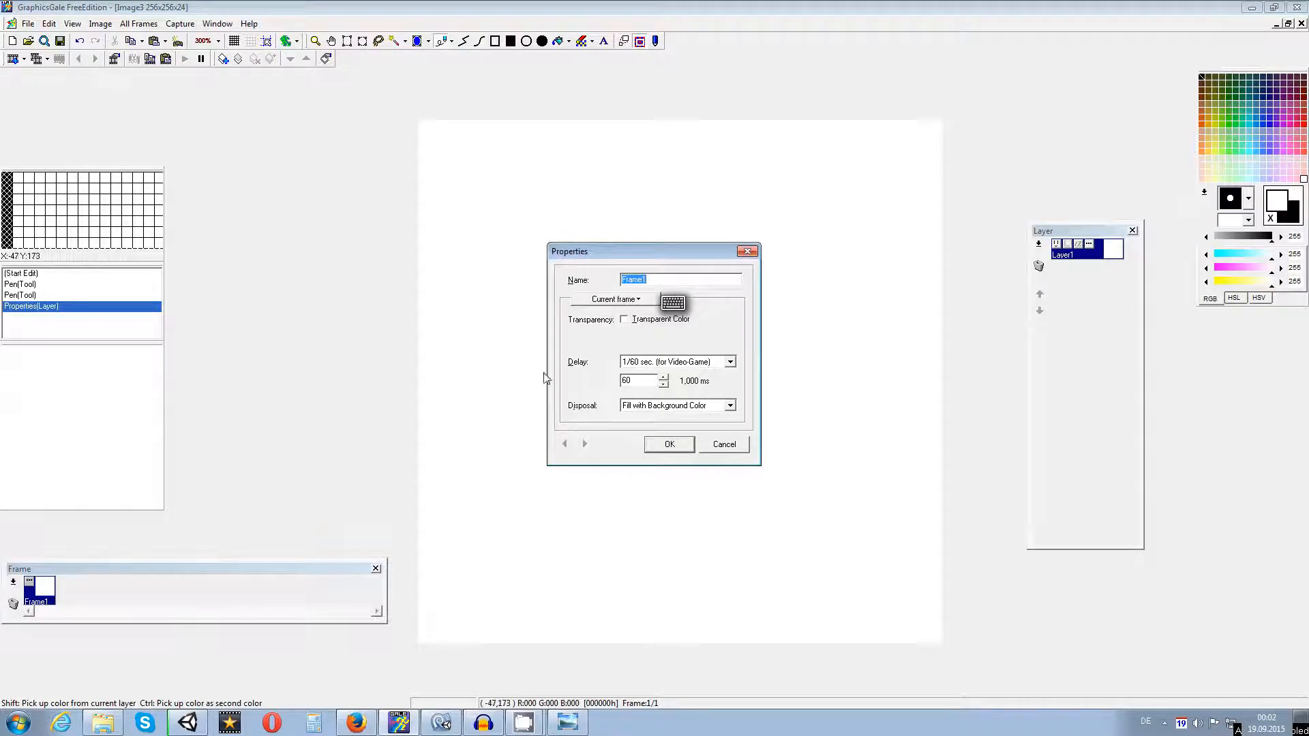
{"action": "left_click", "coordinate": [634, 321]}
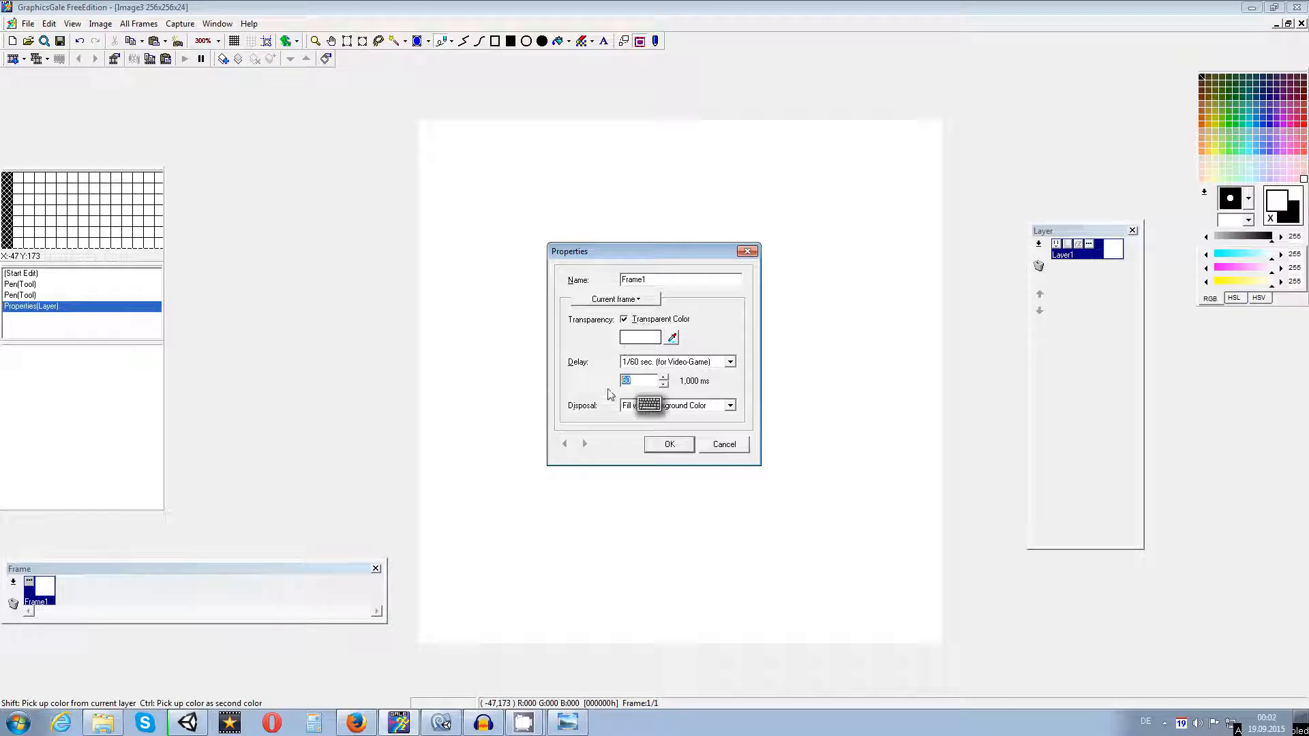
{"action": "type", "text": "10"}
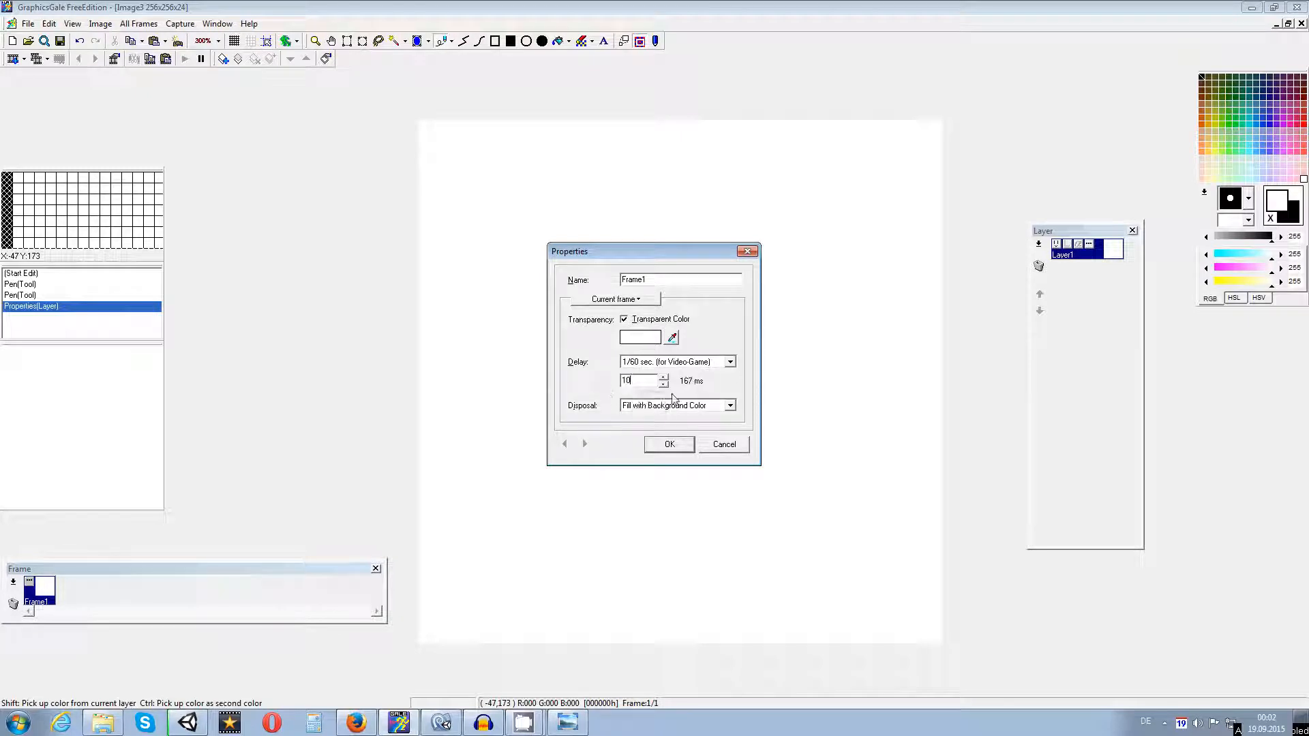
{"action": "left_click", "coordinate": [678, 443]}
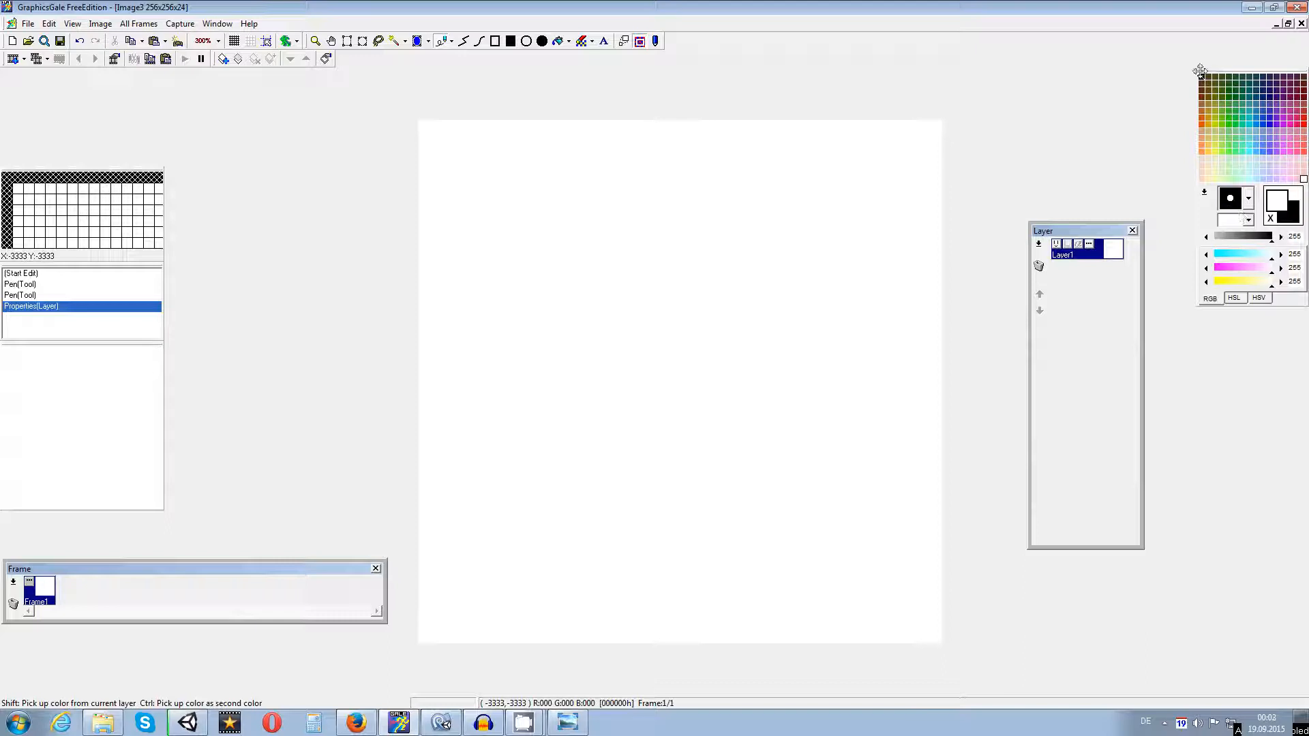
Step: Paint a solid, irregular black blob near the canvas center using the Pen tool with a large round brush
{"action": "left_click", "coordinate": [1270, 218]}
{"action": "left_click", "coordinate": [1248, 199]}
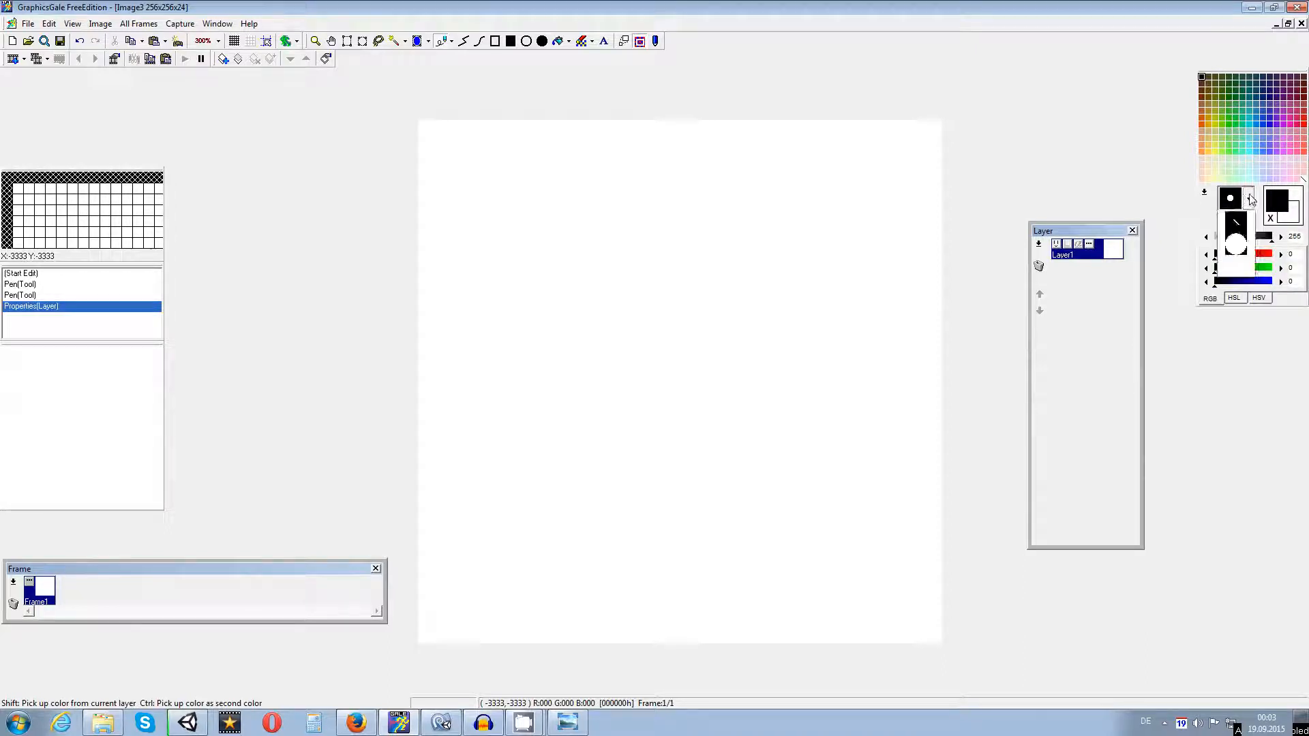
{"action": "left_click", "coordinate": [1245, 351]}
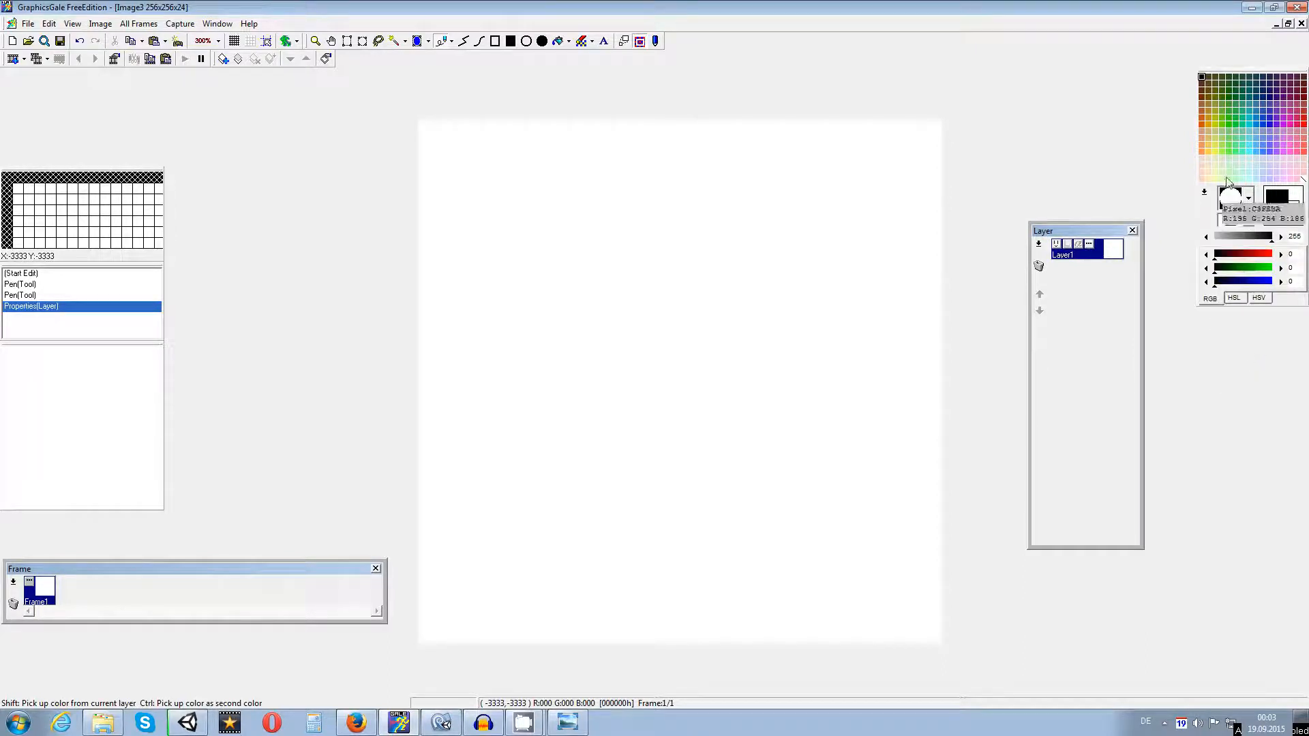
{"action": "mouse_move", "coordinate": [660, 334]}
{"action": "left_mouse_down"}
{"action": "mouse_move", "coordinate": [689, 354]}
{"action": "mouse_move", "coordinate": [689, 389]}
{"action": "left_mouse_up"}
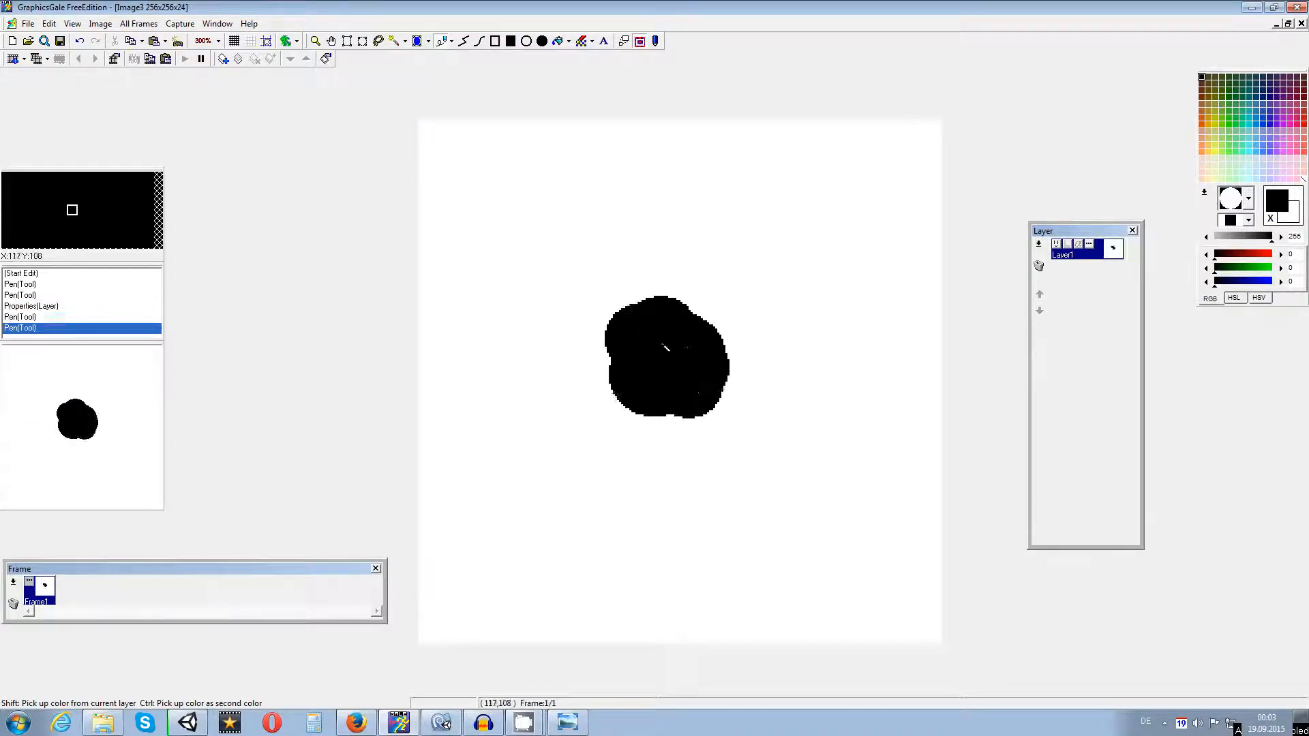
{"action": "left_click_drag", "start_coordinate": [640, 343], "coordinate": [699, 326]}
{"action": "left_click", "coordinate": [709, 430]}
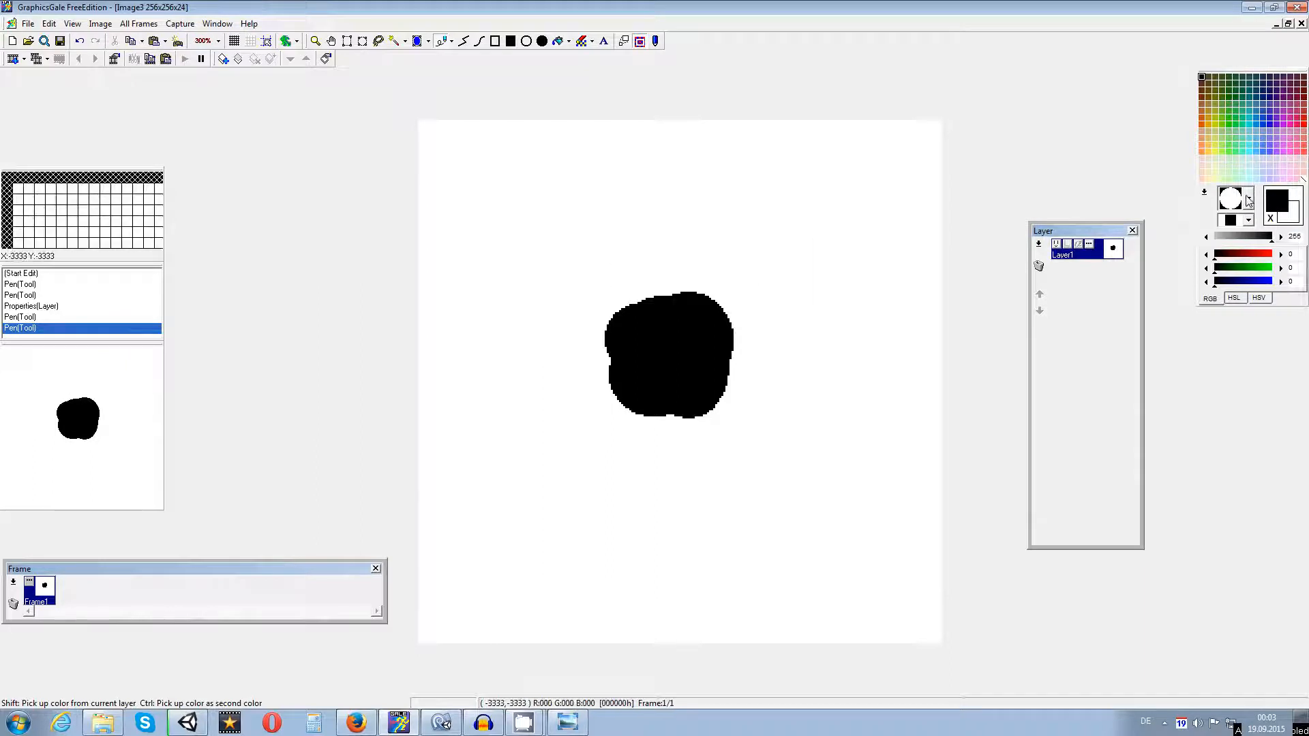
{"action": "left_click_drag", "start_coordinate": [656, 422], "coordinate": [658, 419]}
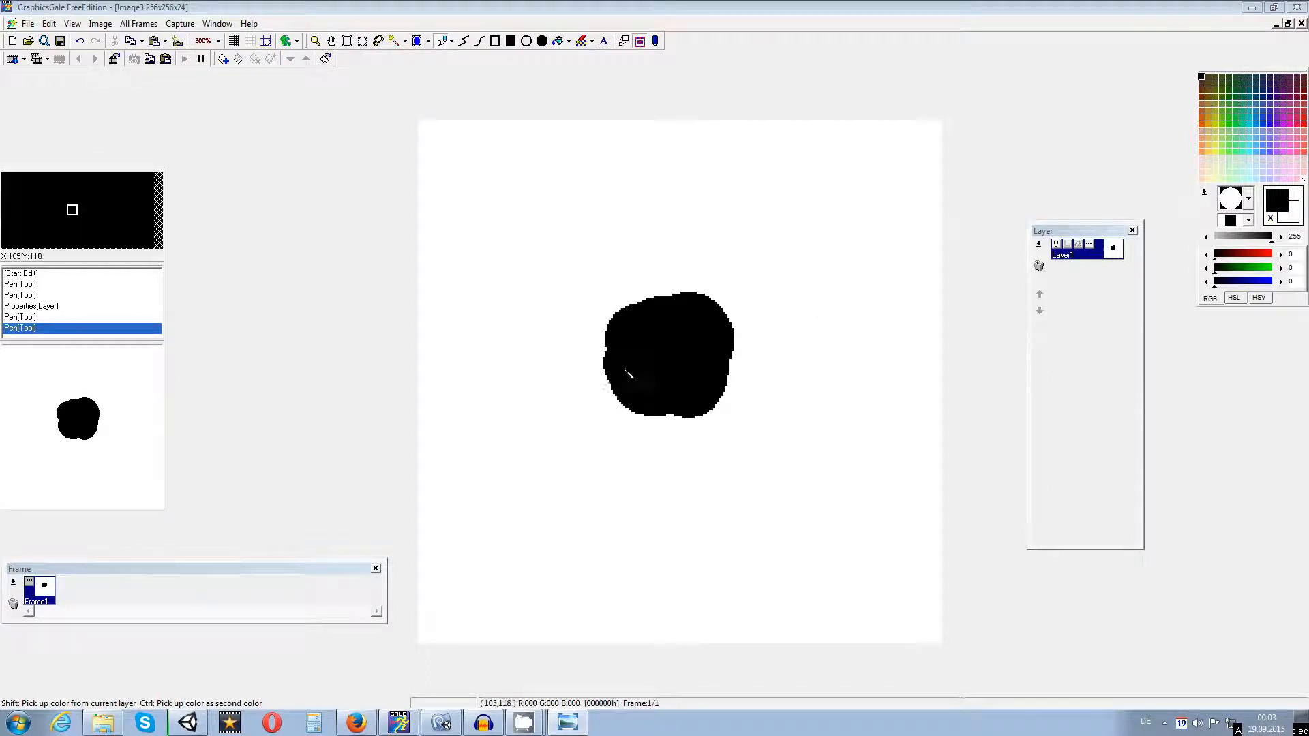
{"action": "right_click", "coordinate": [11, 587]}
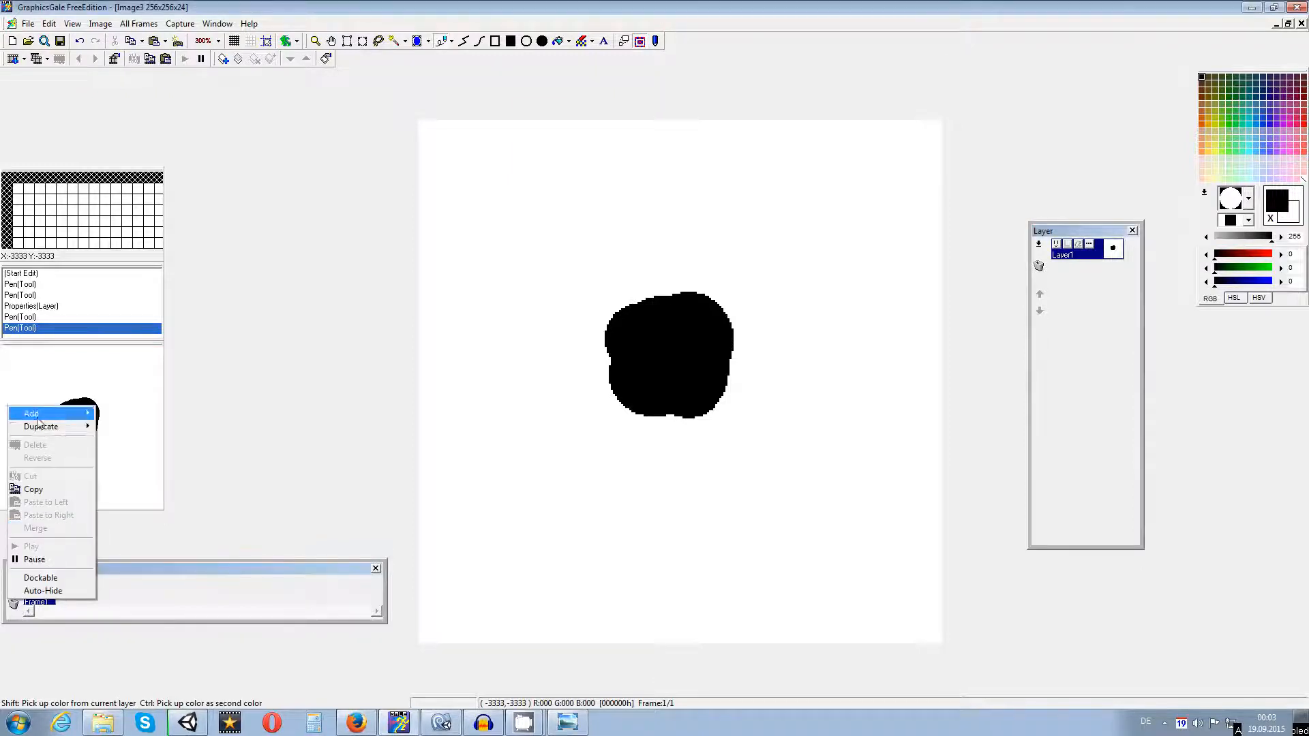
{"action": "left_click", "coordinate": [184, 565]}
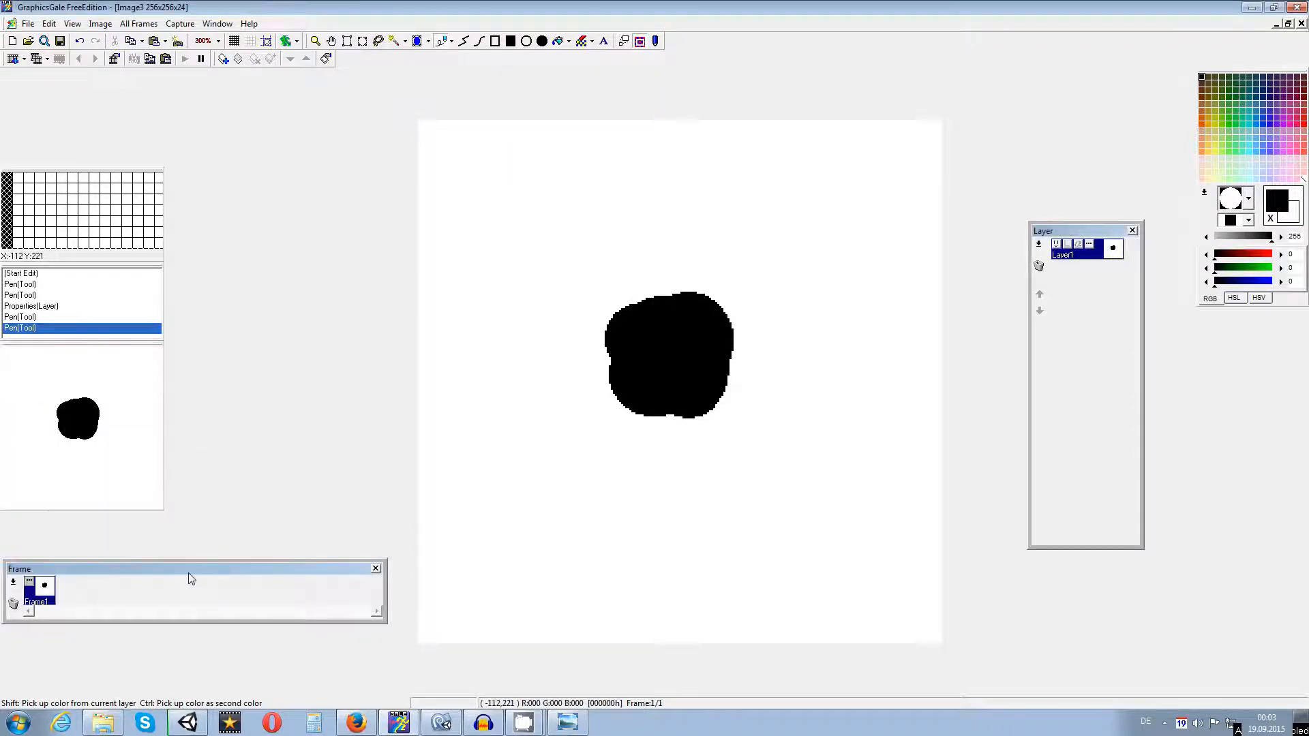
{"action": "right_click", "coordinate": [10, 597]}
{"action": "mouse_move", "coordinate": [61, 413]}
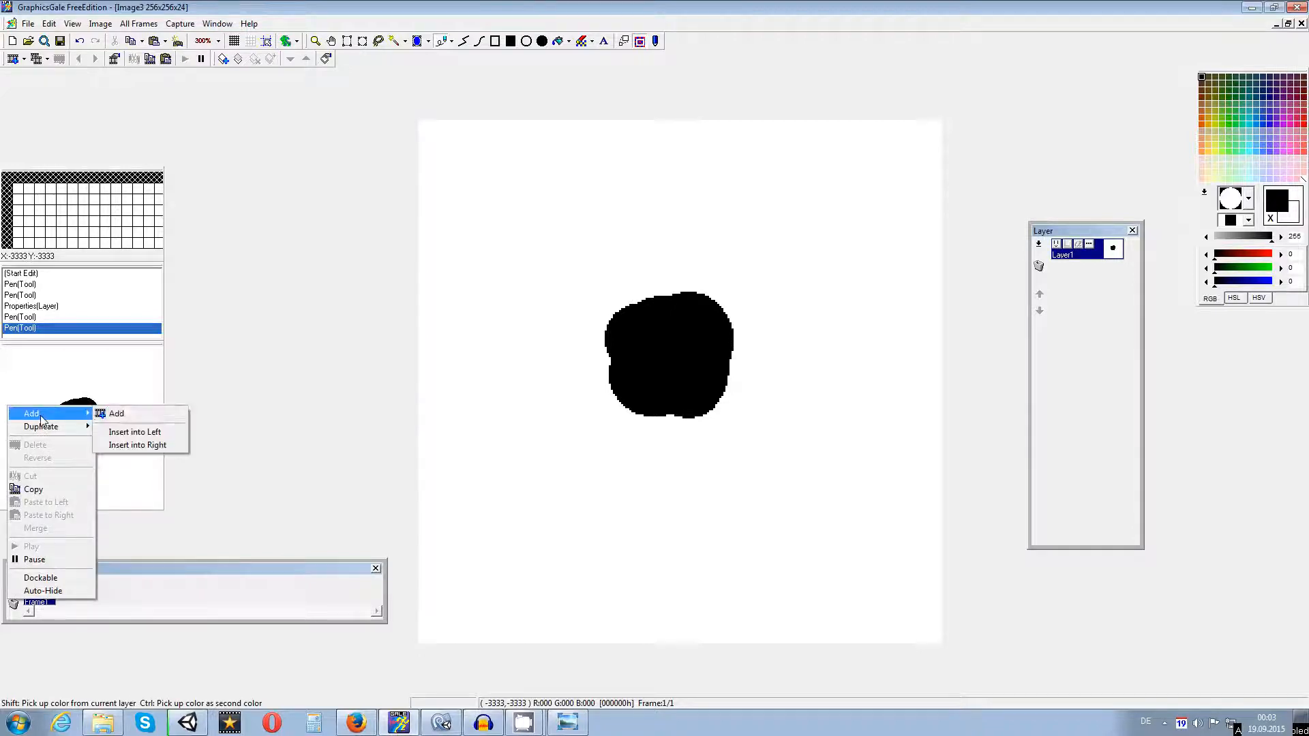
{"action": "left_click", "coordinate": [123, 415]}
{"action": "left_click", "coordinate": [723, 444]}
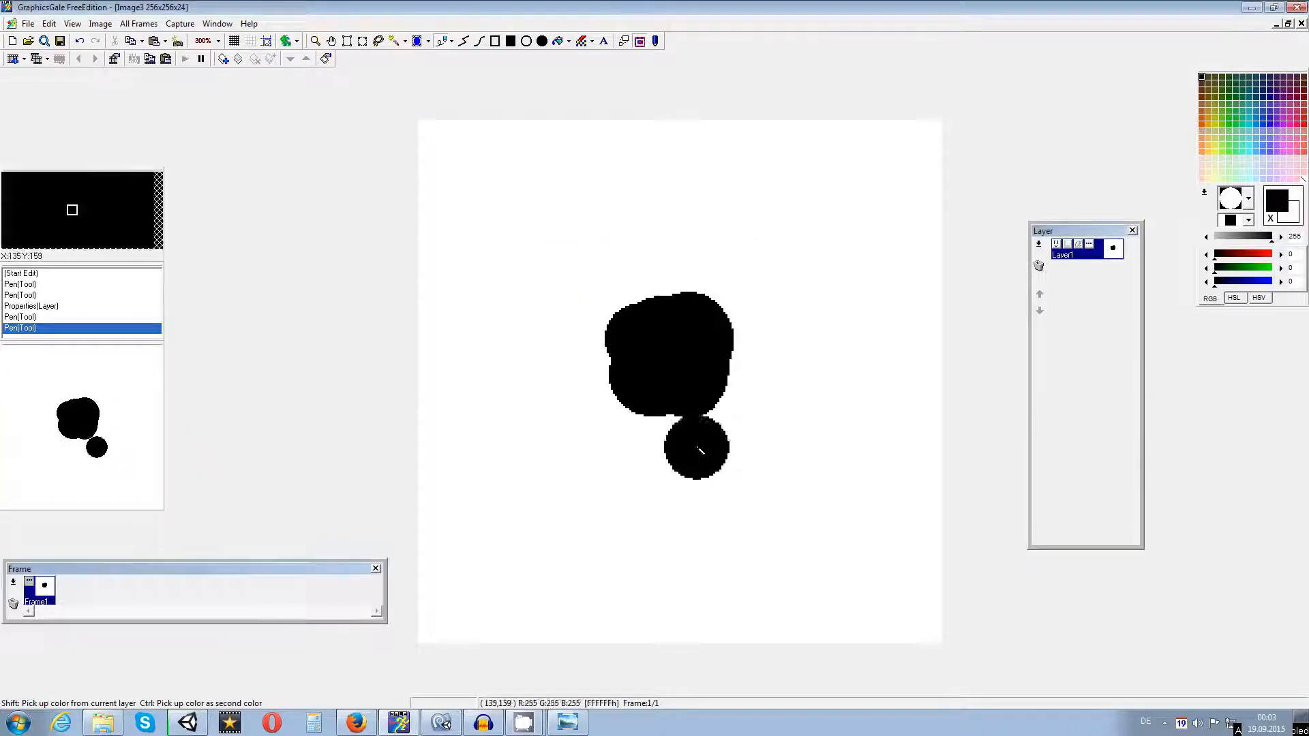
Step: Insert a new frame to the right of Frame1 with white as the transparent color and a delay of 10 in 1/60 sec. units
{"action": "right_click", "coordinate": [10, 598]}
{"action": "mouse_move", "coordinate": [58, 426]}
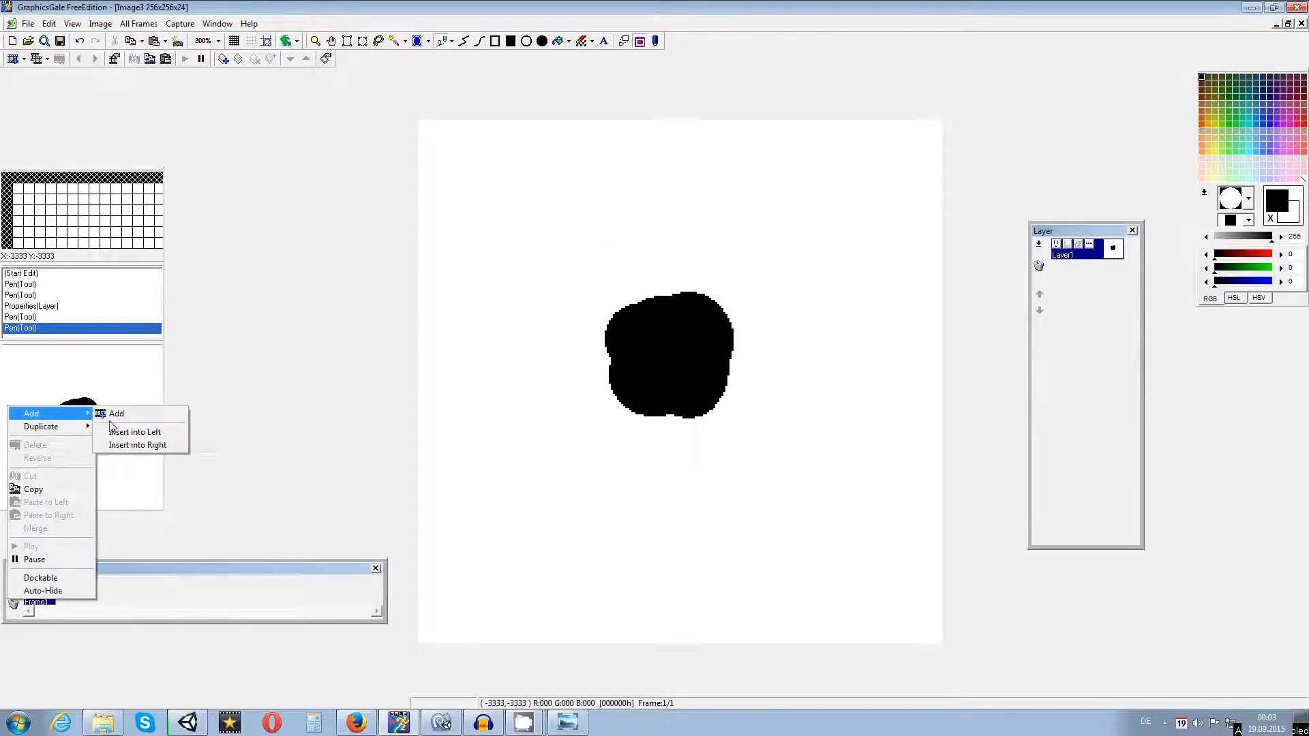
{"action": "left_click", "coordinate": [134, 447]}
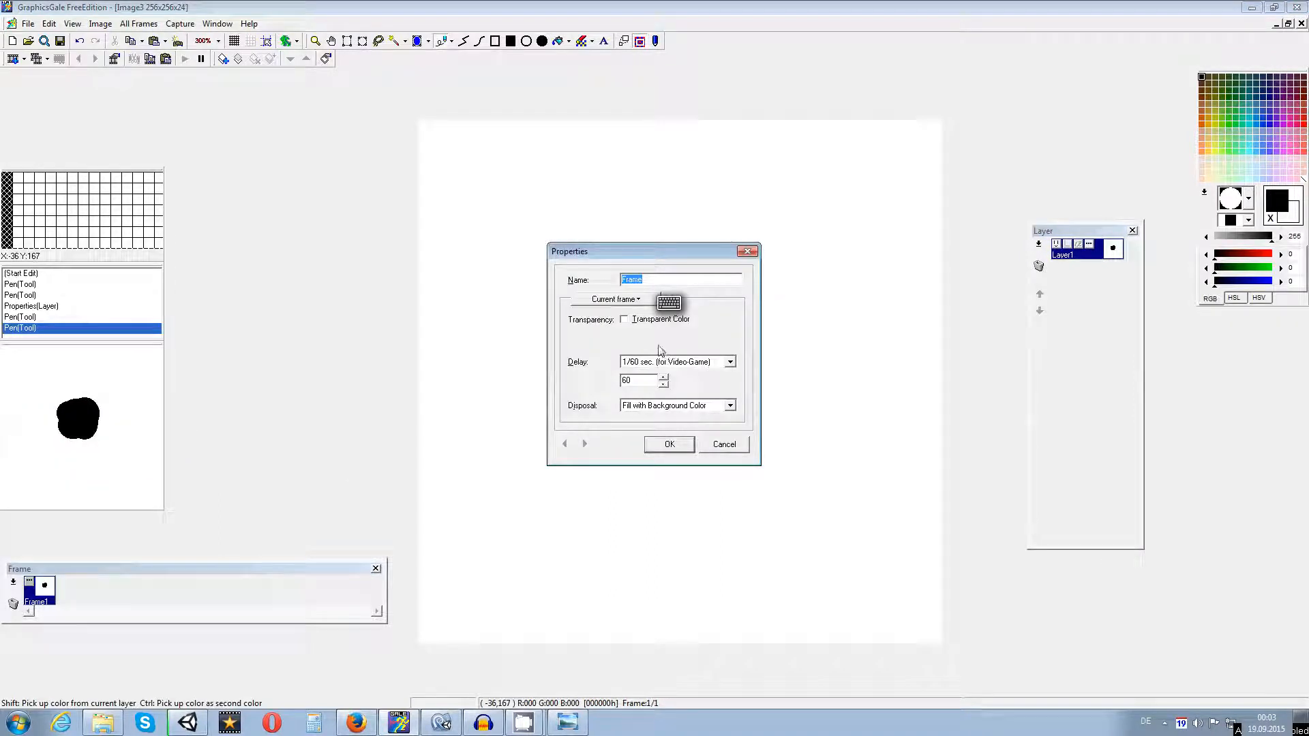
{"action": "left_click", "coordinate": [635, 320]}
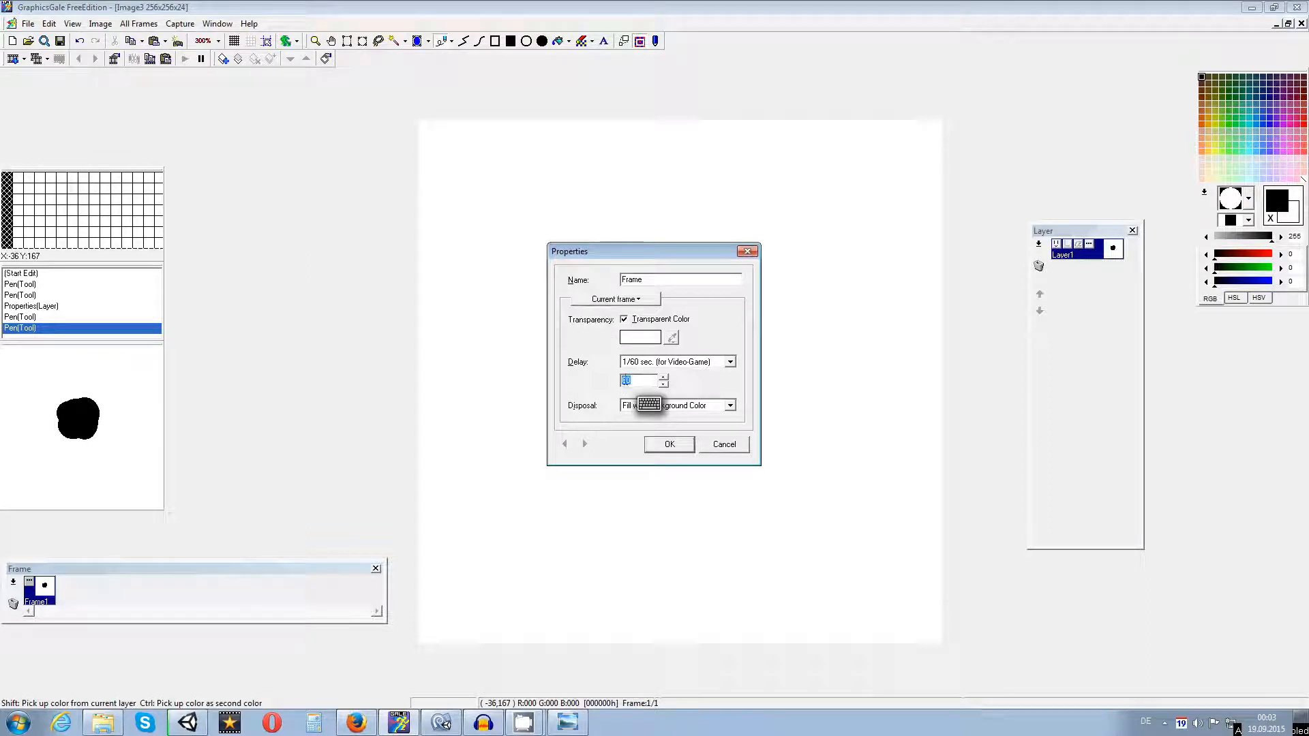
{"action": "type", "text": "10"}
{"action": "left_click", "coordinate": [670, 444]}
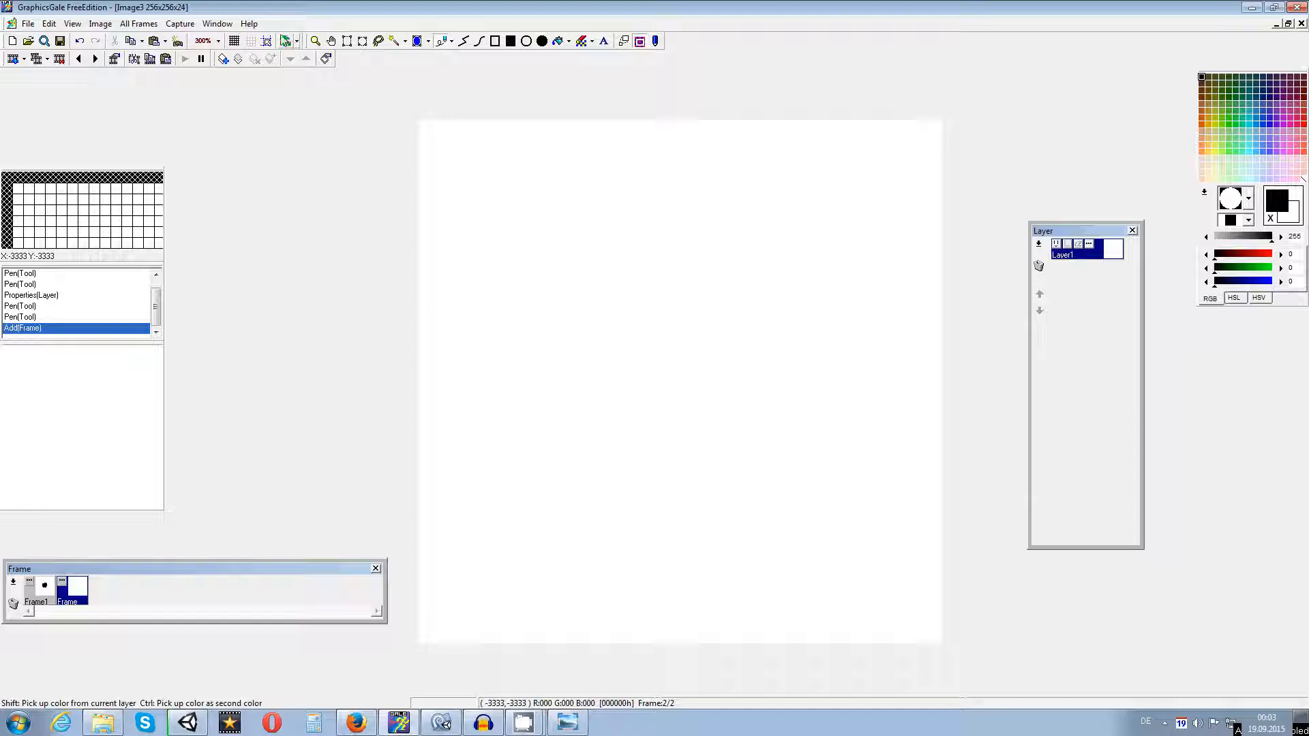
Step: Turn on onion skinning of the back frame and paint a larger, lobed black blob over its ghost with a smaller round brush
{"action": "left_click", "coordinate": [287, 41]}
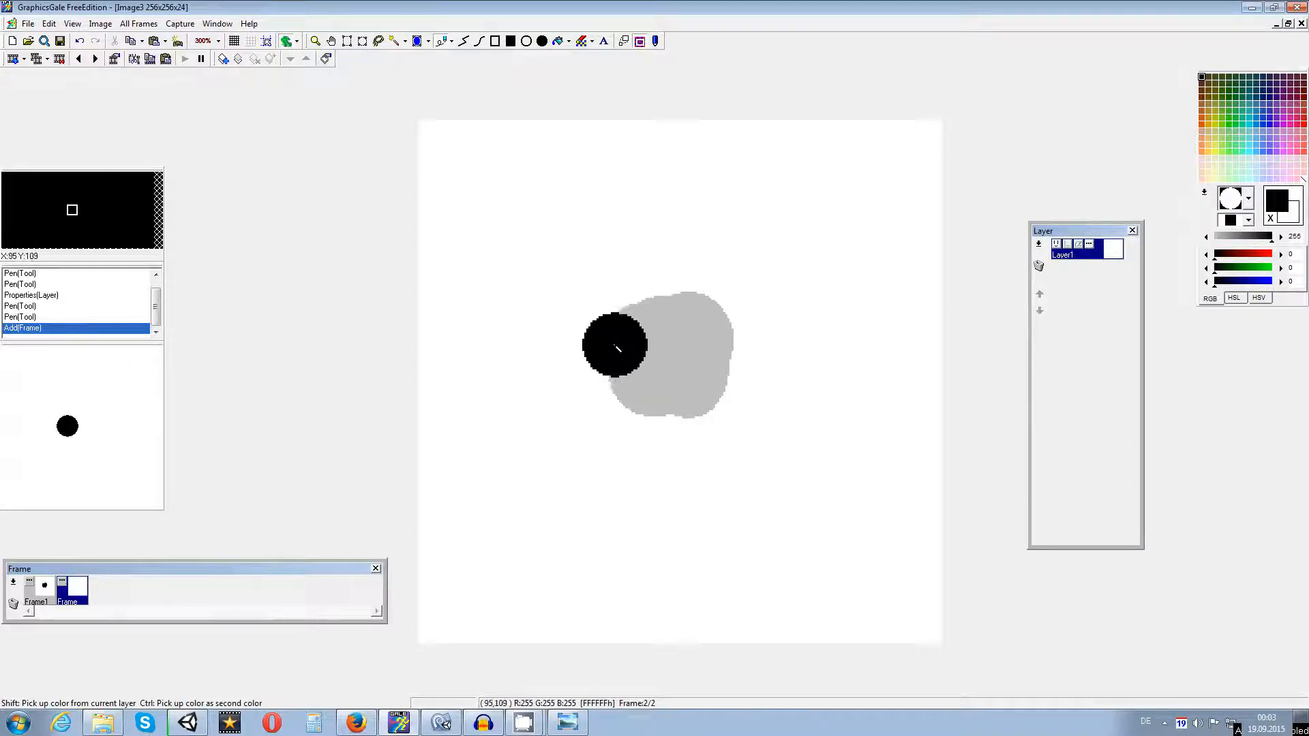
{"action": "left_click", "coordinate": [297, 42]}
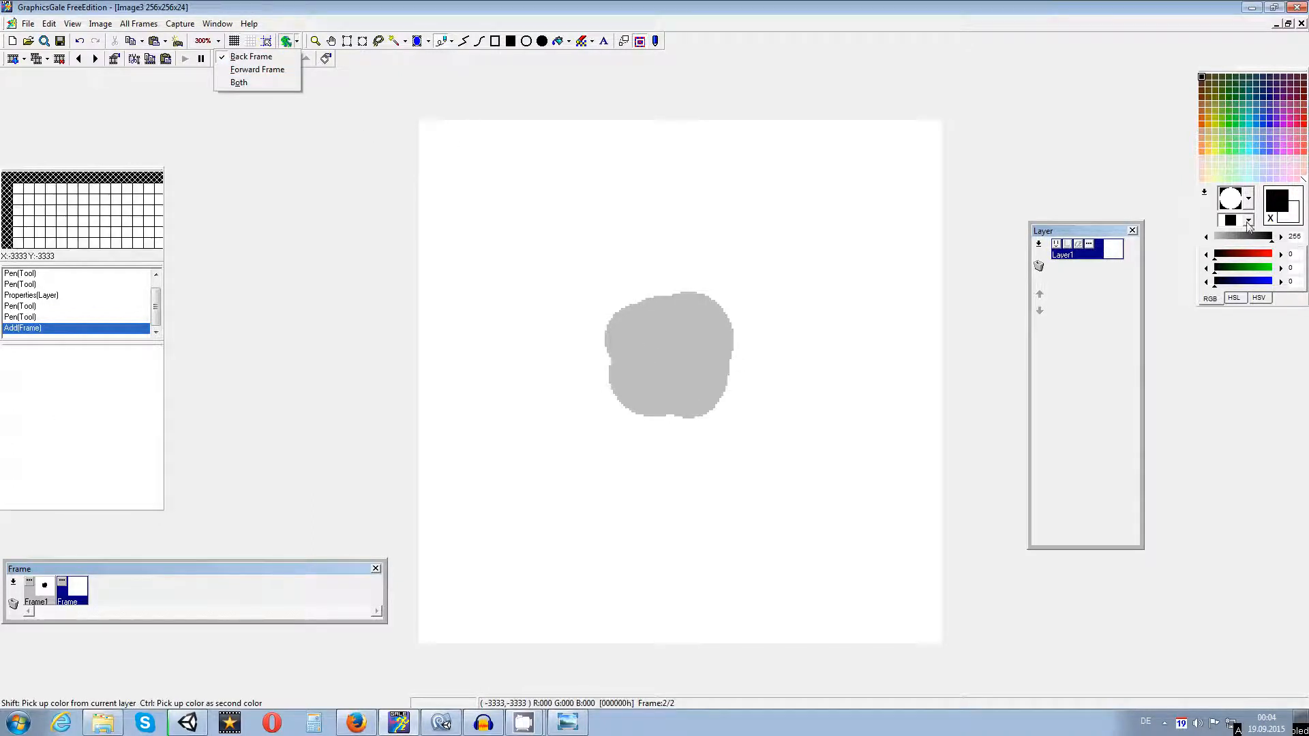
{"action": "left_click", "coordinate": [1248, 199]}
{"action": "left_click", "coordinate": [1237, 267]}
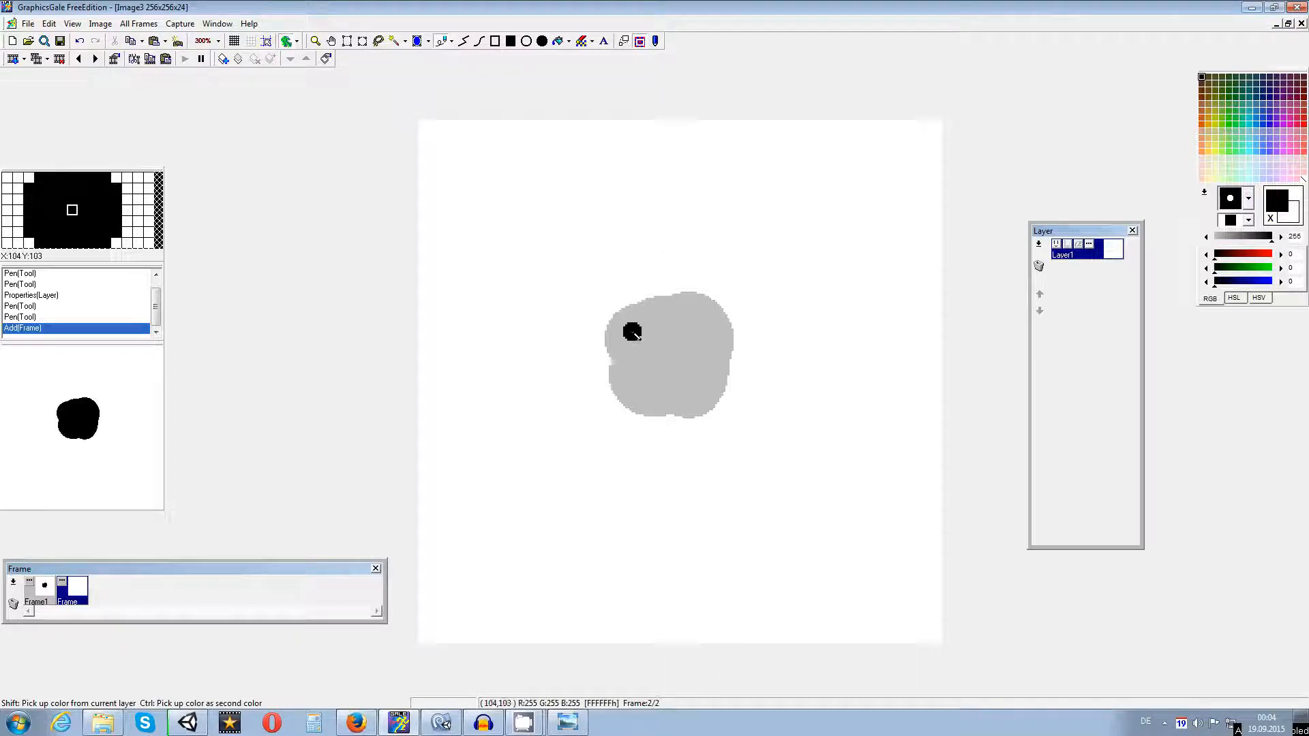
{"action": "mouse_move", "coordinate": [622, 278]}
{"action": "left_mouse_down"}
{"action": "mouse_move", "coordinate": [604, 292]}
{"action": "mouse_move", "coordinate": [617, 347]}
{"action": "mouse_move", "coordinate": [658, 317]}
{"action": "mouse_move", "coordinate": [672, 326]}
{"action": "mouse_move", "coordinate": [624, 334]}
{"action": "mouse_move", "coordinate": [600, 394]}
{"action": "mouse_move", "coordinate": [644, 406]}
{"action": "mouse_move", "coordinate": [623, 379]}
{"action": "mouse_move", "coordinate": [667, 445]}
{"action": "mouse_move", "coordinate": [713, 418]}
{"action": "mouse_move", "coordinate": [699, 399]}
{"action": "mouse_move", "coordinate": [750, 365]}
{"action": "mouse_move", "coordinate": [747, 317]}
{"action": "mouse_move", "coordinate": [736, 351]}
{"action": "left_mouse_up"}
{"action": "left_click", "coordinate": [709, 335]}
{"action": "mouse_move", "coordinate": [651, 287]}
{"action": "left_mouse_down"}
{"action": "mouse_move", "coordinate": [691, 300]}
{"action": "mouse_move", "coordinate": [688, 389]}
{"action": "mouse_move", "coordinate": [655, 334]}
{"action": "mouse_move", "coordinate": [670, 351]}
{"action": "mouse_move", "coordinate": [657, 392]}
{"action": "left_mouse_up"}
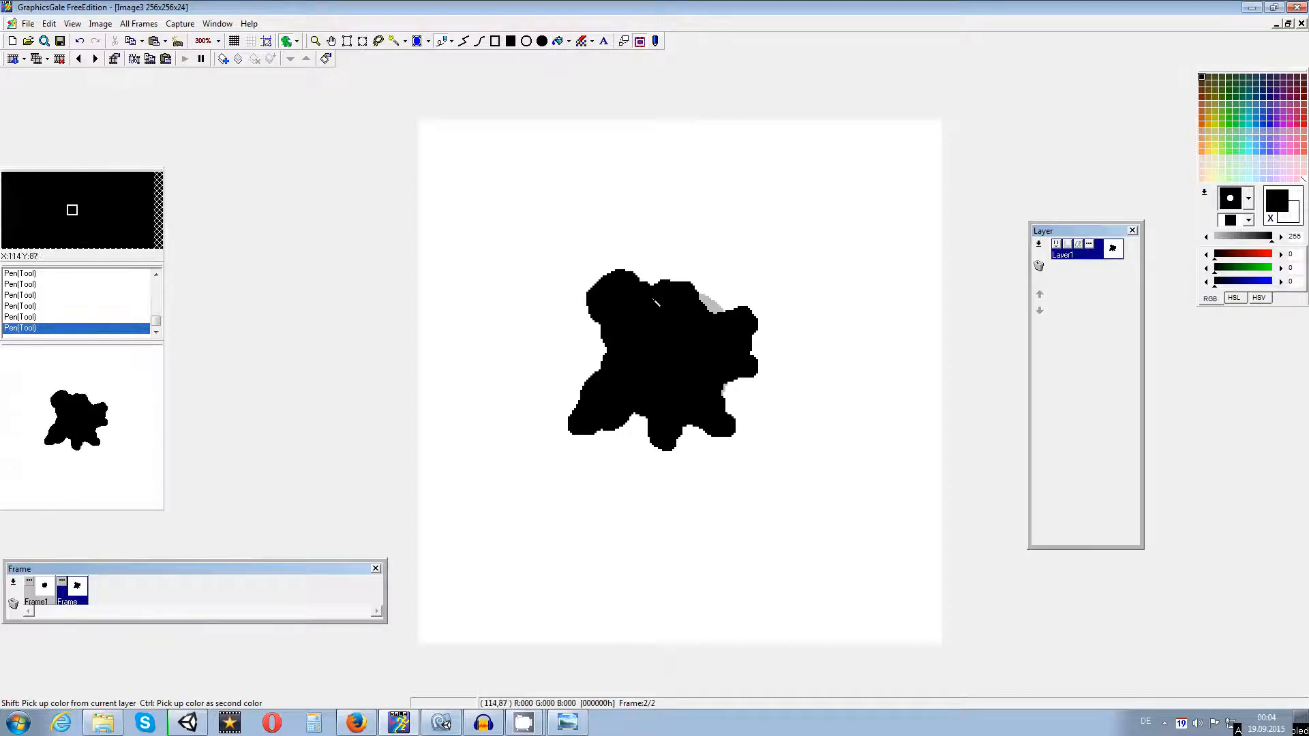
{"action": "left_click_drag", "start_coordinate": [712, 300], "coordinate": [658, 279]}
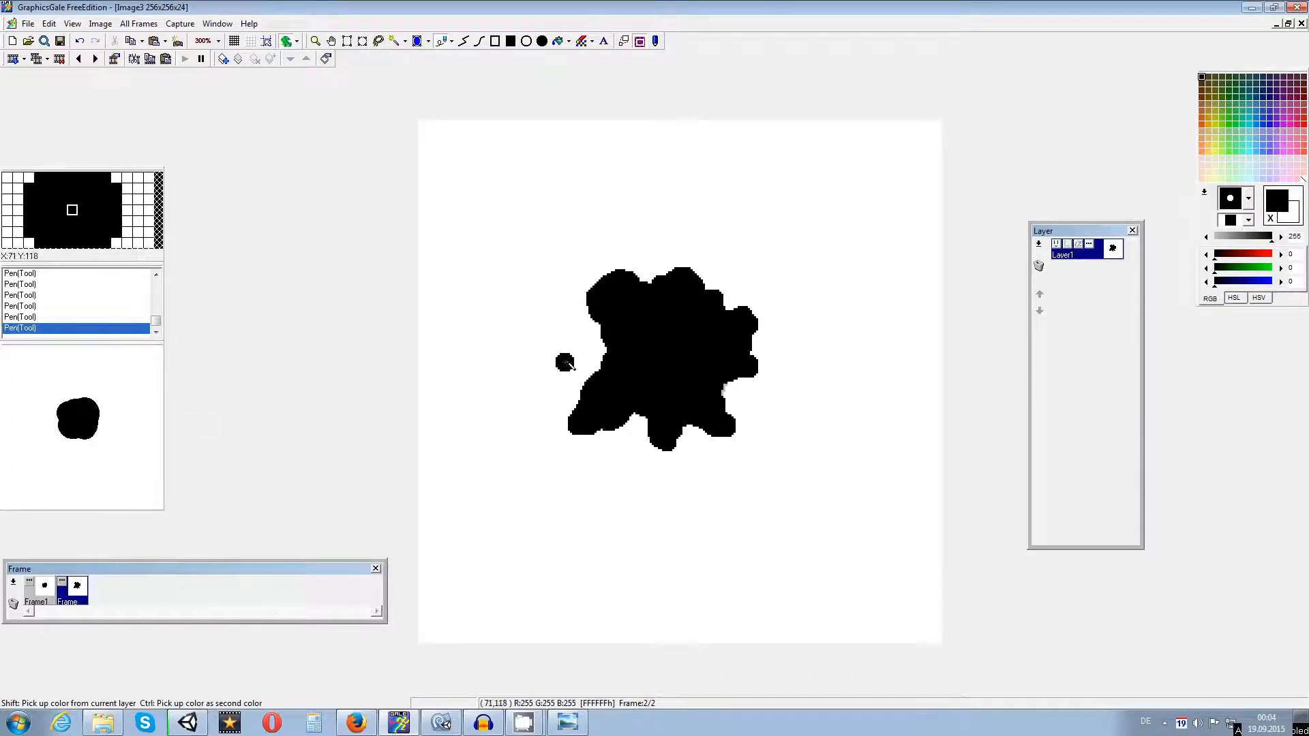
{"action": "left_click_drag", "start_coordinate": [603, 343], "coordinate": [604, 361]}
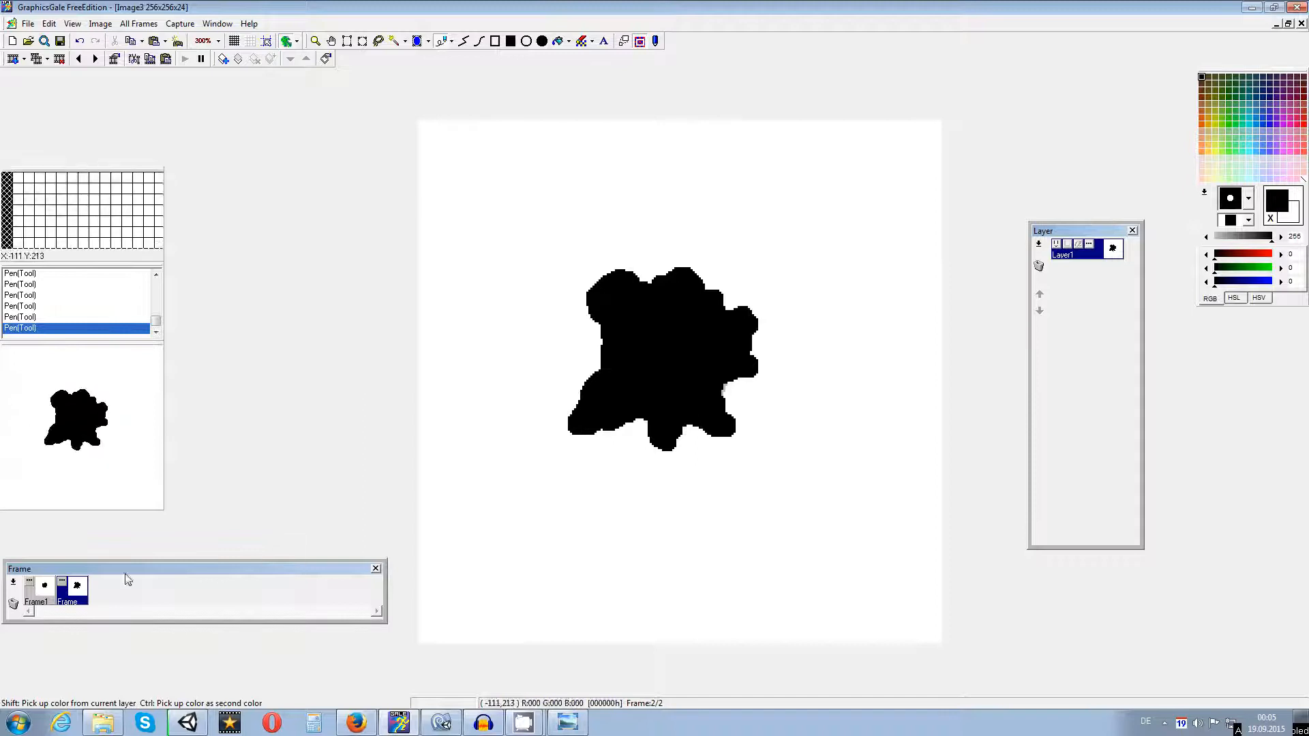
Step: Insert a third frame to the right of the second, with white as the transparent color and a 1/60 sec. delay of 10
{"action": "right_click", "coordinate": [23, 583]}
{"action": "mouse_move", "coordinate": [69, 417]}
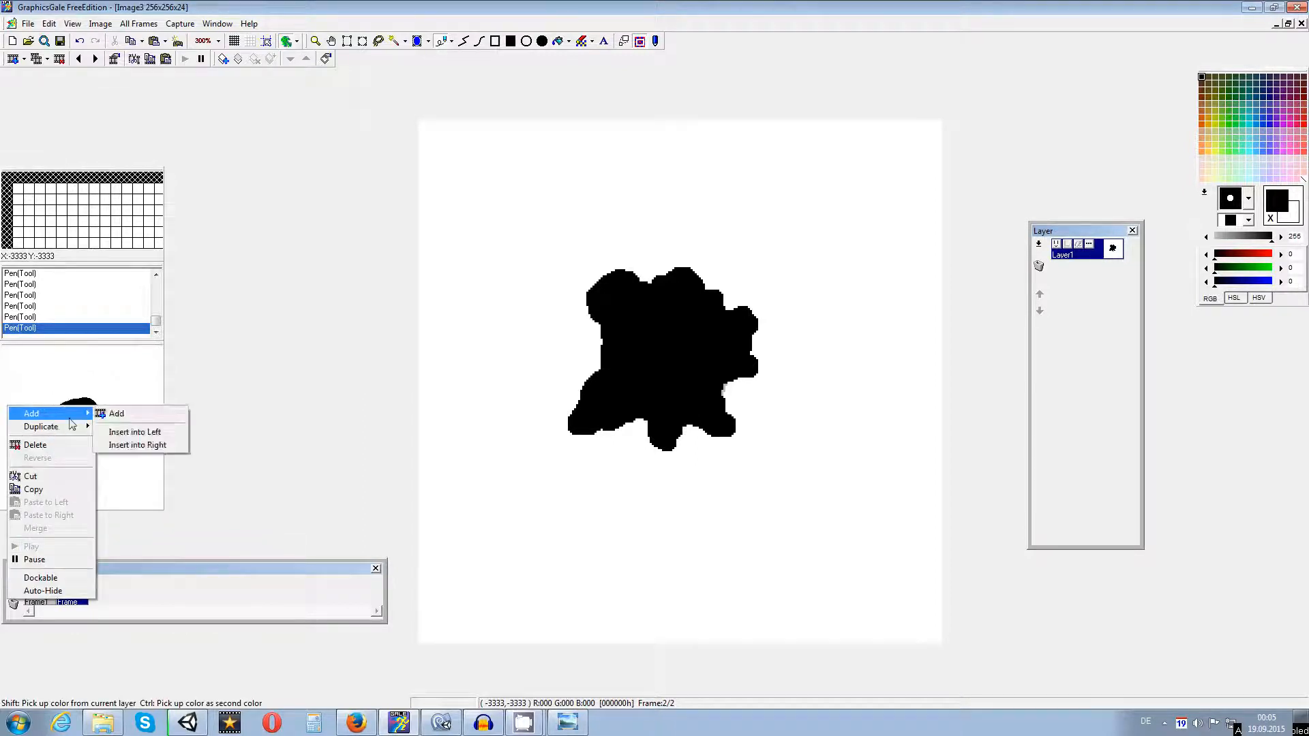
{"action": "left_click", "coordinate": [126, 444]}
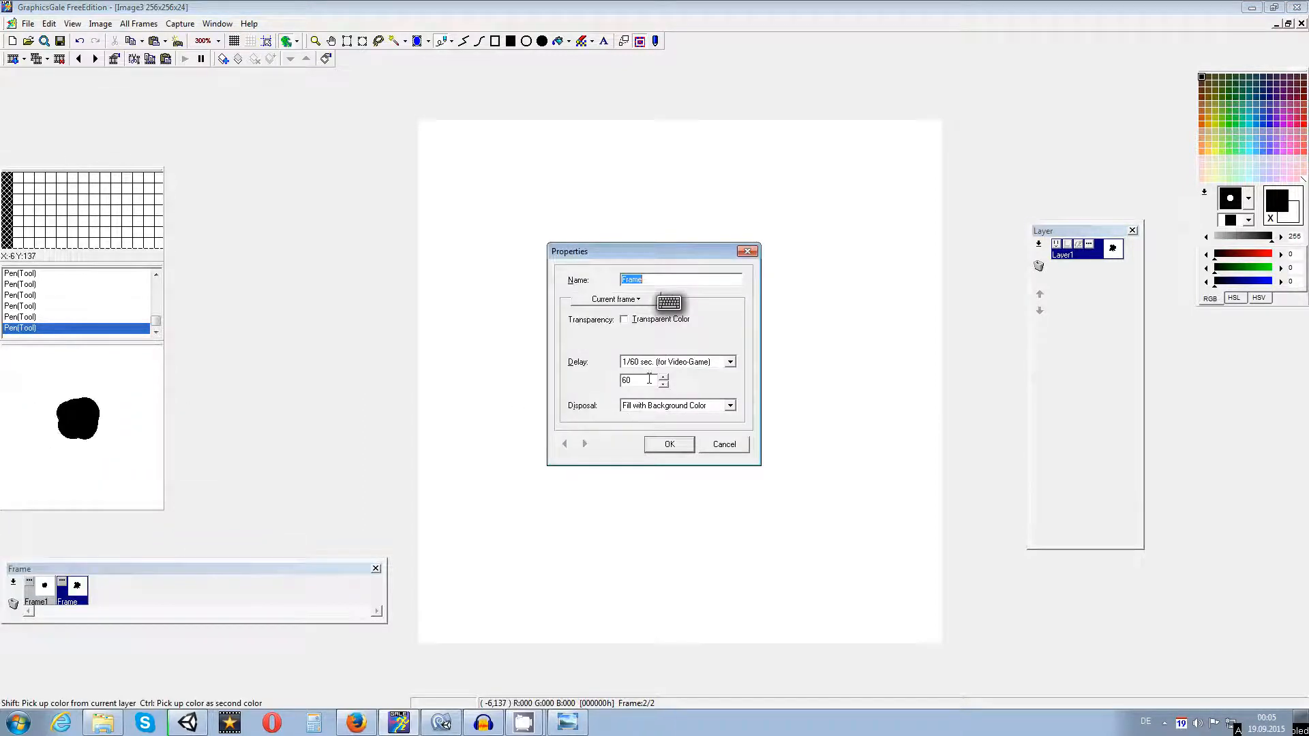
{"action": "key", "text": "Tab"}
{"action": "key", "text": "Tab"}
{"action": "key", "text": "Tab"}
{"action": "key", "text": "Tab"}
{"action": "type", "text": "10"}
{"action": "left_click", "coordinate": [656, 318]}
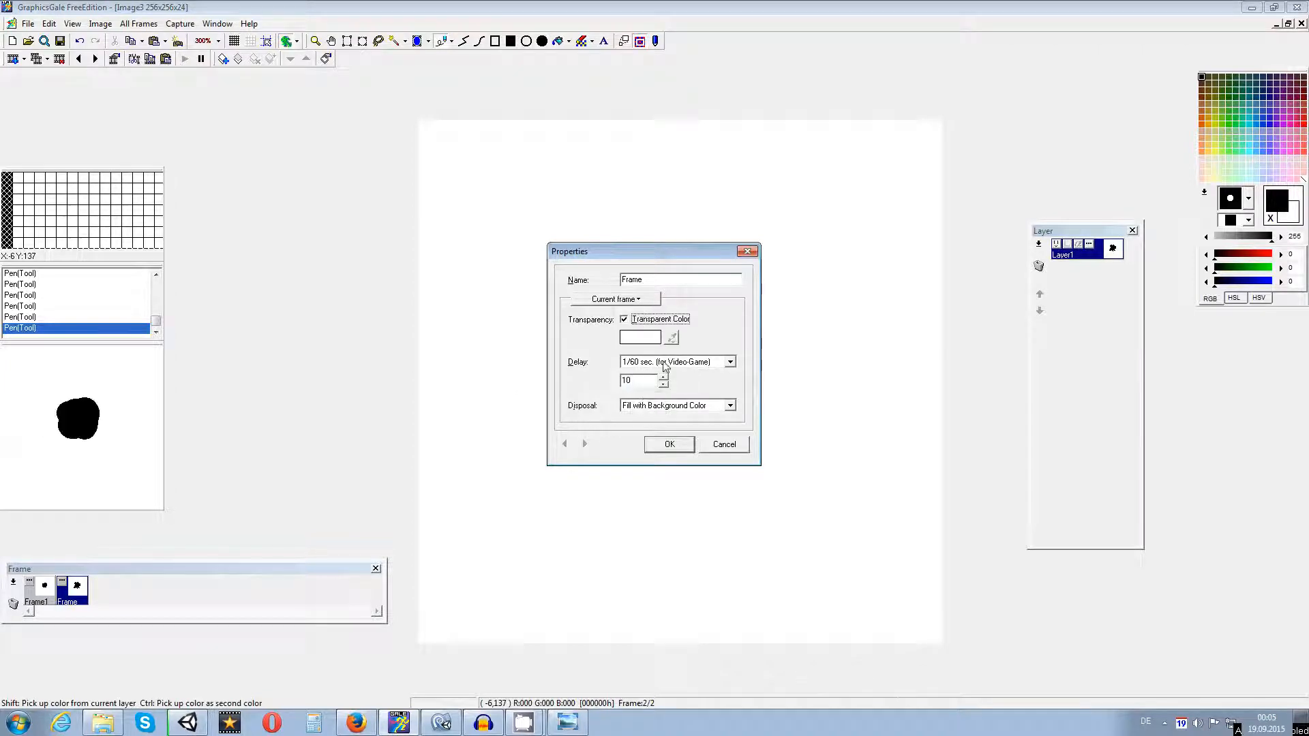
{"action": "left_click", "coordinate": [668, 445]}
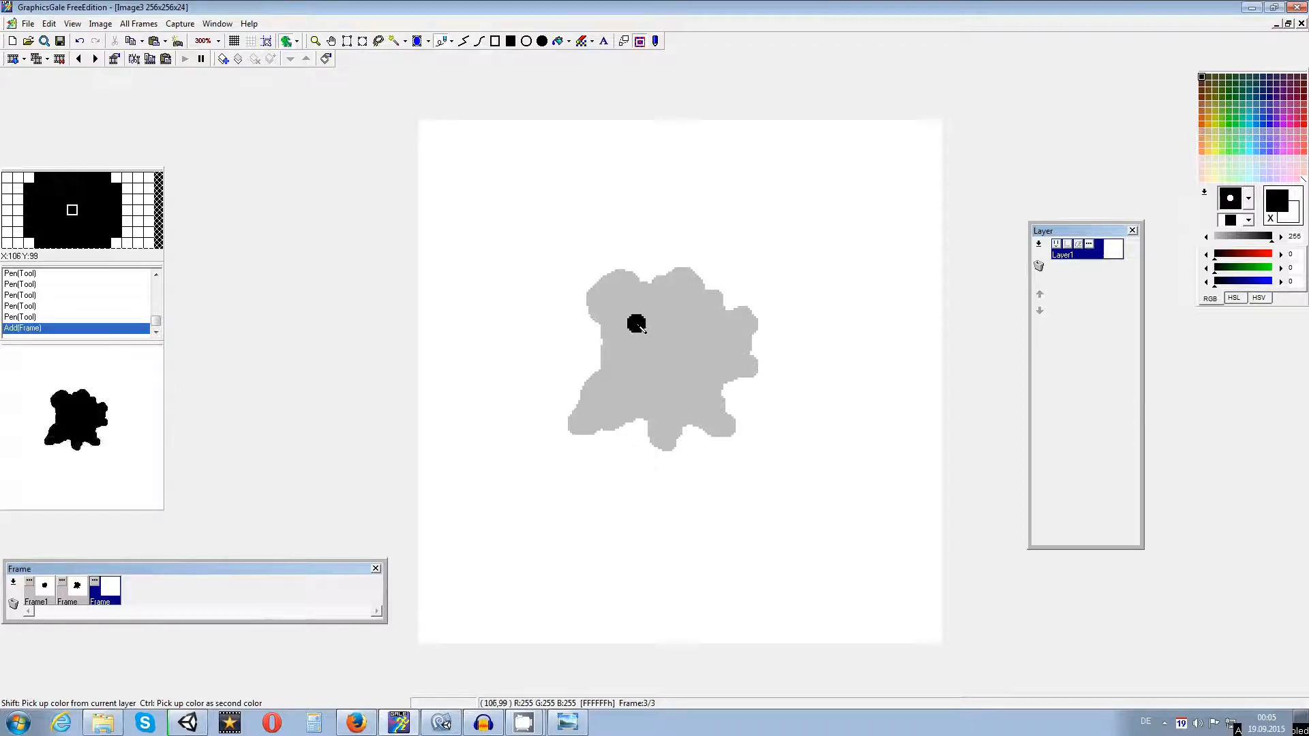
Step: Draw a closed, spikier black outline slightly outside the onion-skinned blob in the third frame using a very small round brush
{"action": "left_click", "coordinate": [1246, 201]}
{"action": "left_click", "coordinate": [1235, 250]}
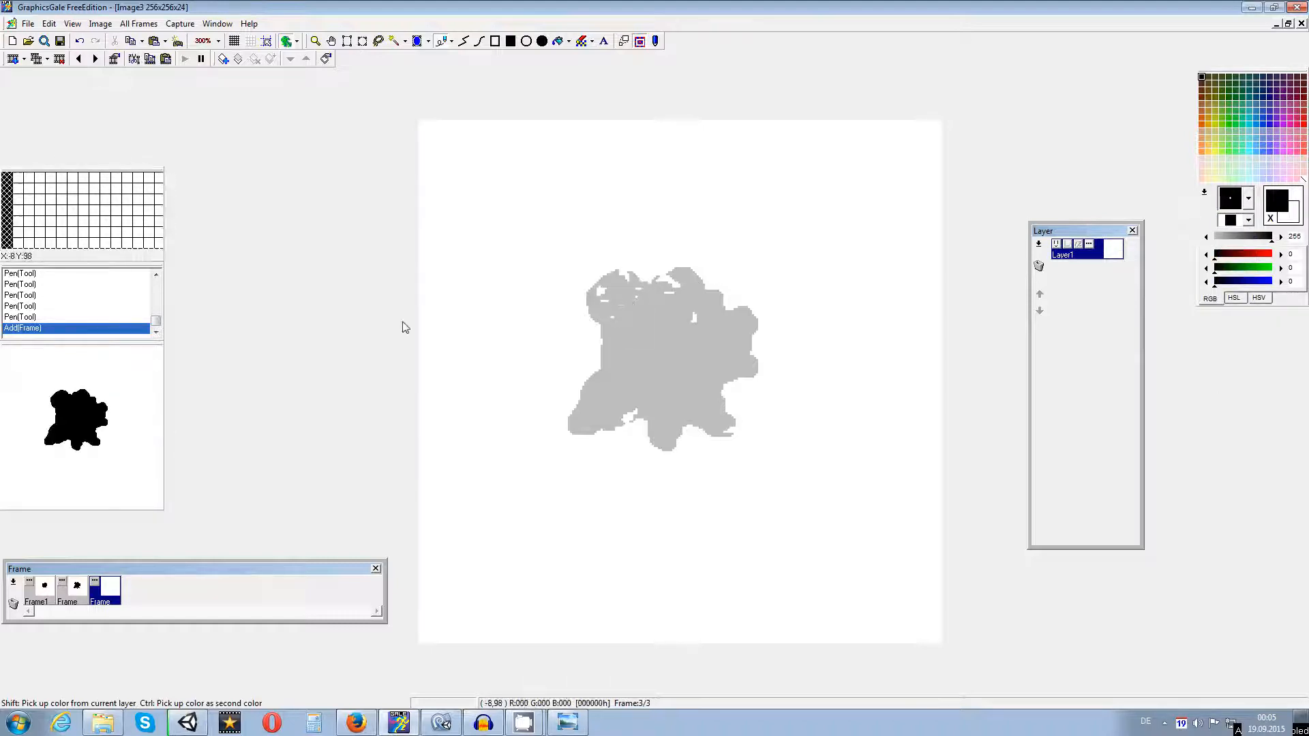
{"action": "left_click", "coordinate": [77, 586]}
{"action": "left_click", "coordinate": [106, 588]}
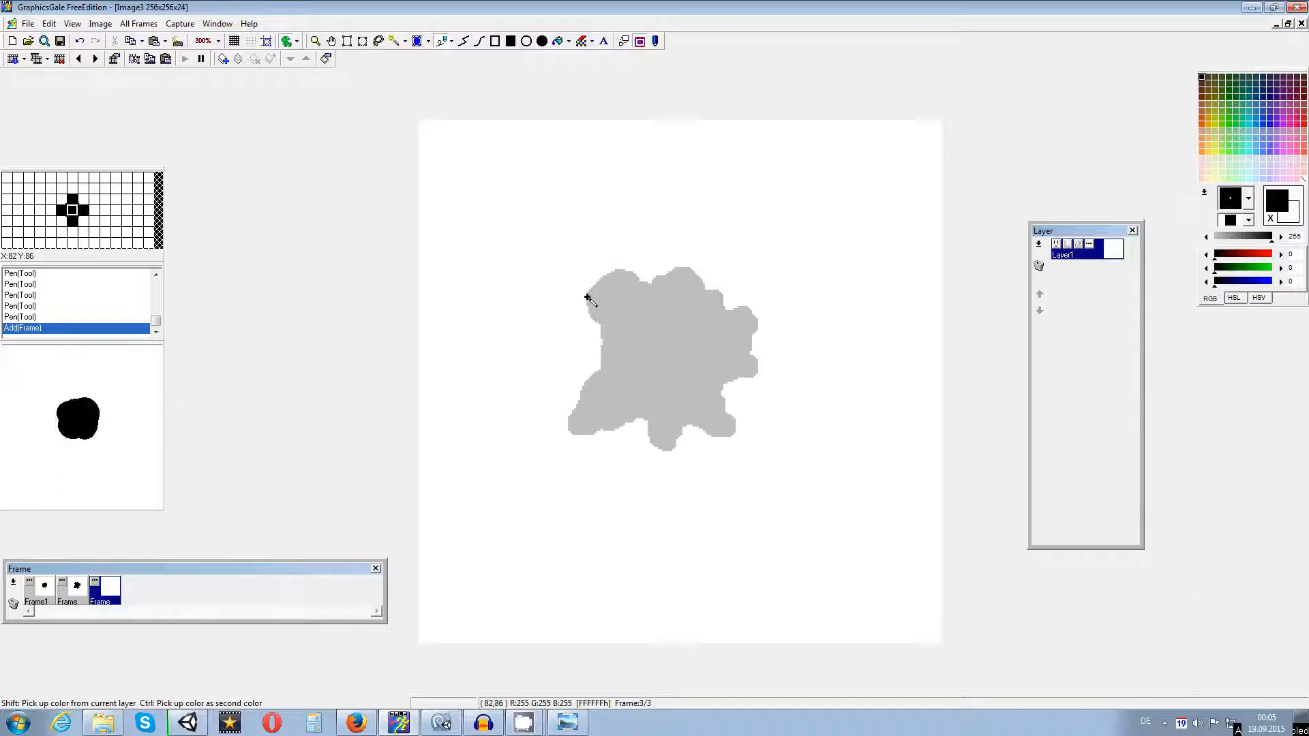
{"action": "mouse_move", "coordinate": [570, 423]}
{"action": "left_mouse_down"}
{"action": "mouse_move", "coordinate": [558, 436]}
{"action": "mouse_move", "coordinate": [590, 443]}
{"action": "mouse_move", "coordinate": [609, 418]}
{"action": "mouse_move", "coordinate": [584, 399]}
{"action": "mouse_move", "coordinate": [596, 397]}
{"action": "left_mouse_up"}
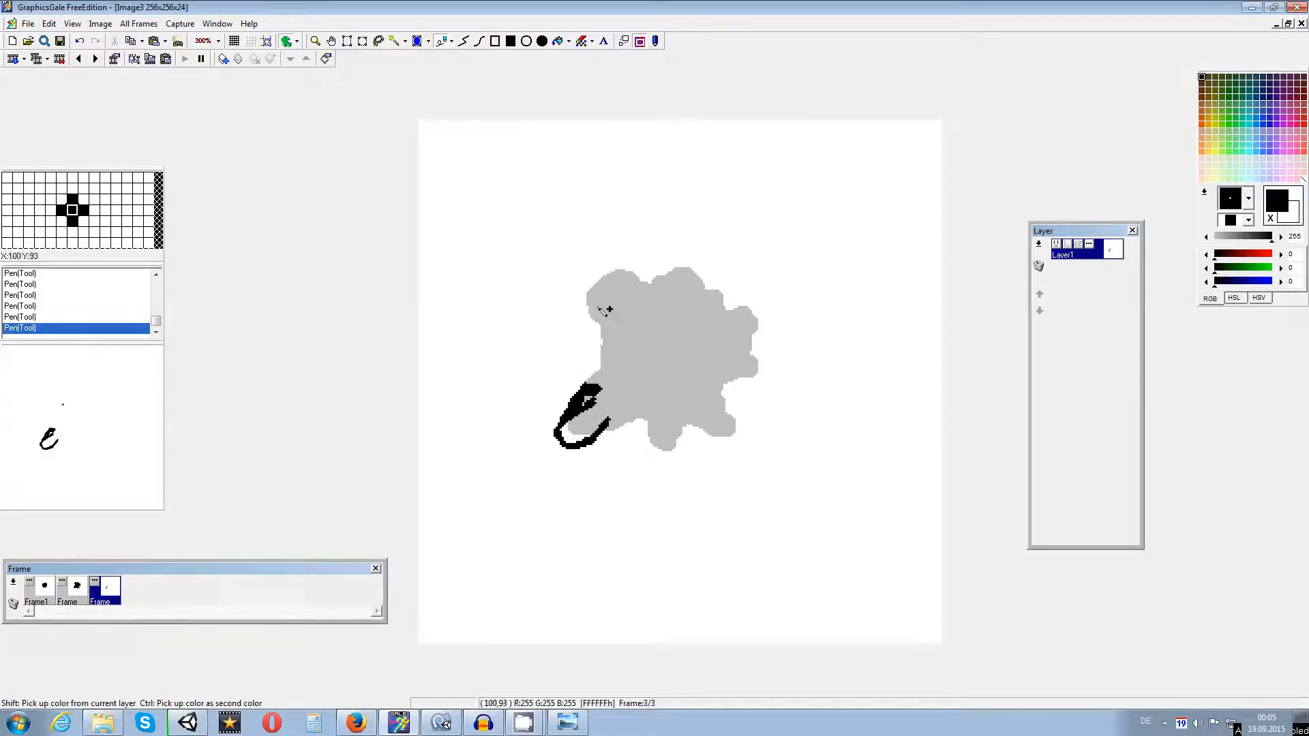
{"action": "left_click_drag", "start_coordinate": [608, 363], "coordinate": [595, 385]}
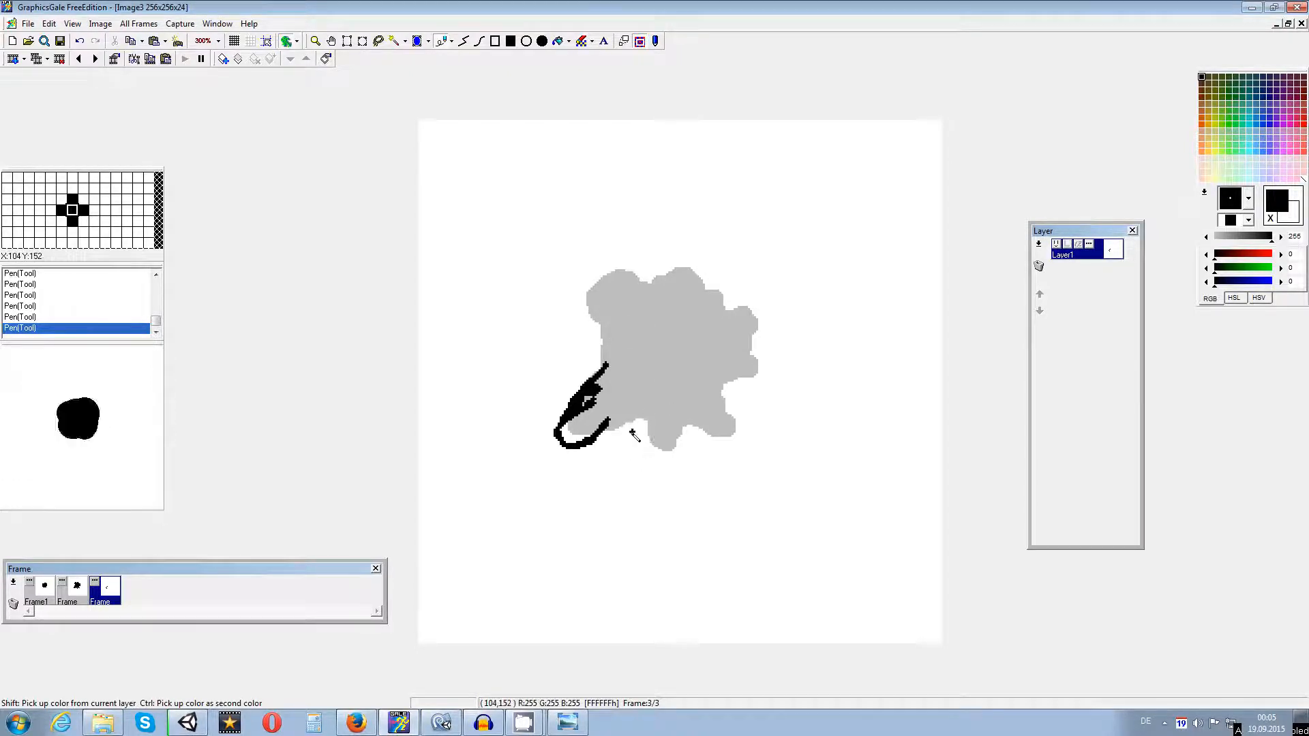
{"action": "left_click_drag", "start_coordinate": [607, 431], "coordinate": [638, 441]}
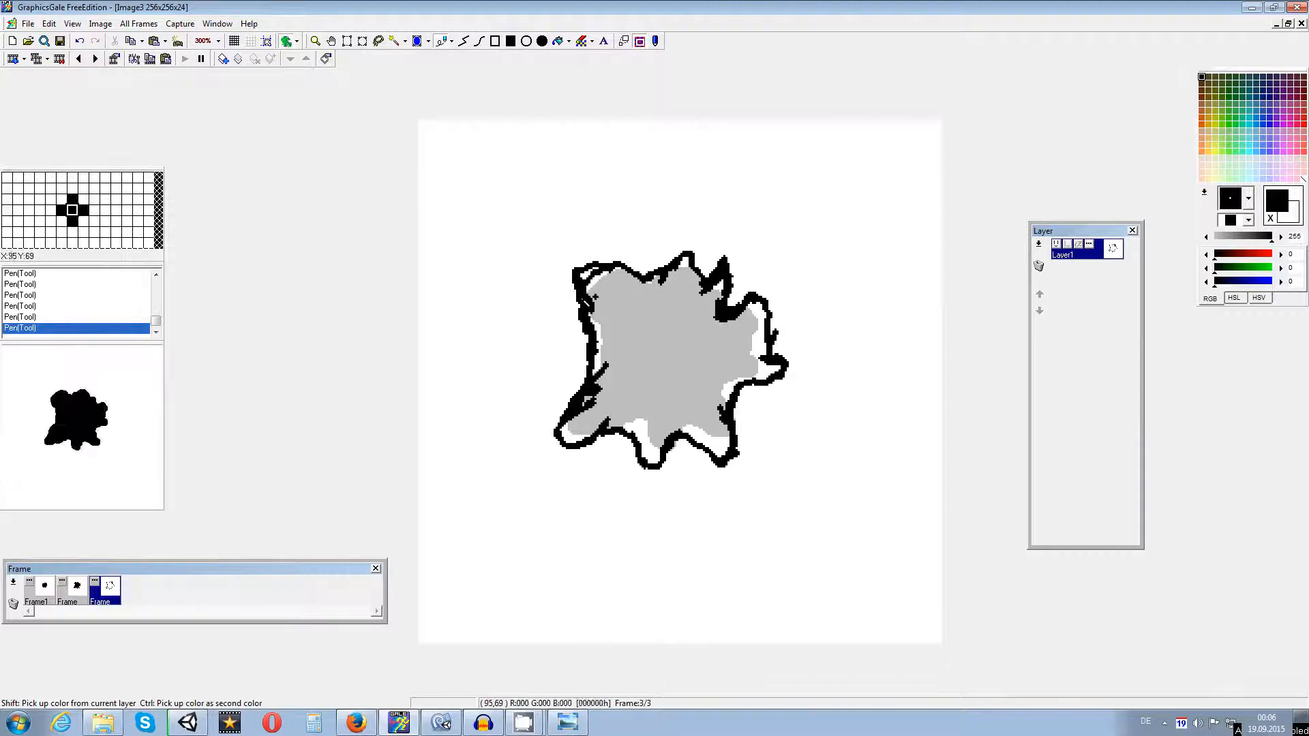
Step: Flood-fill the third frame's outline with black and close the small white gaps near its upper-left and lower-left points
{"action": "left_click", "coordinate": [559, 42]}
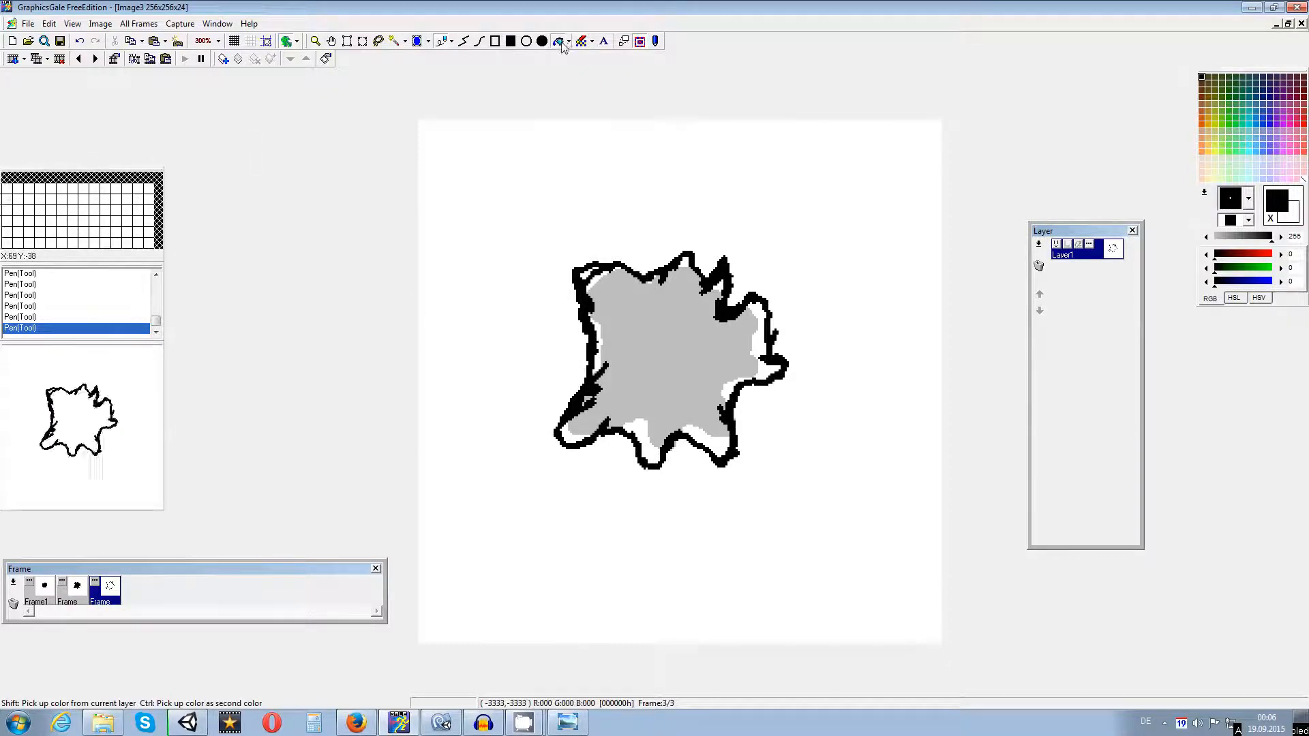
{"action": "left_click", "coordinate": [640, 366]}
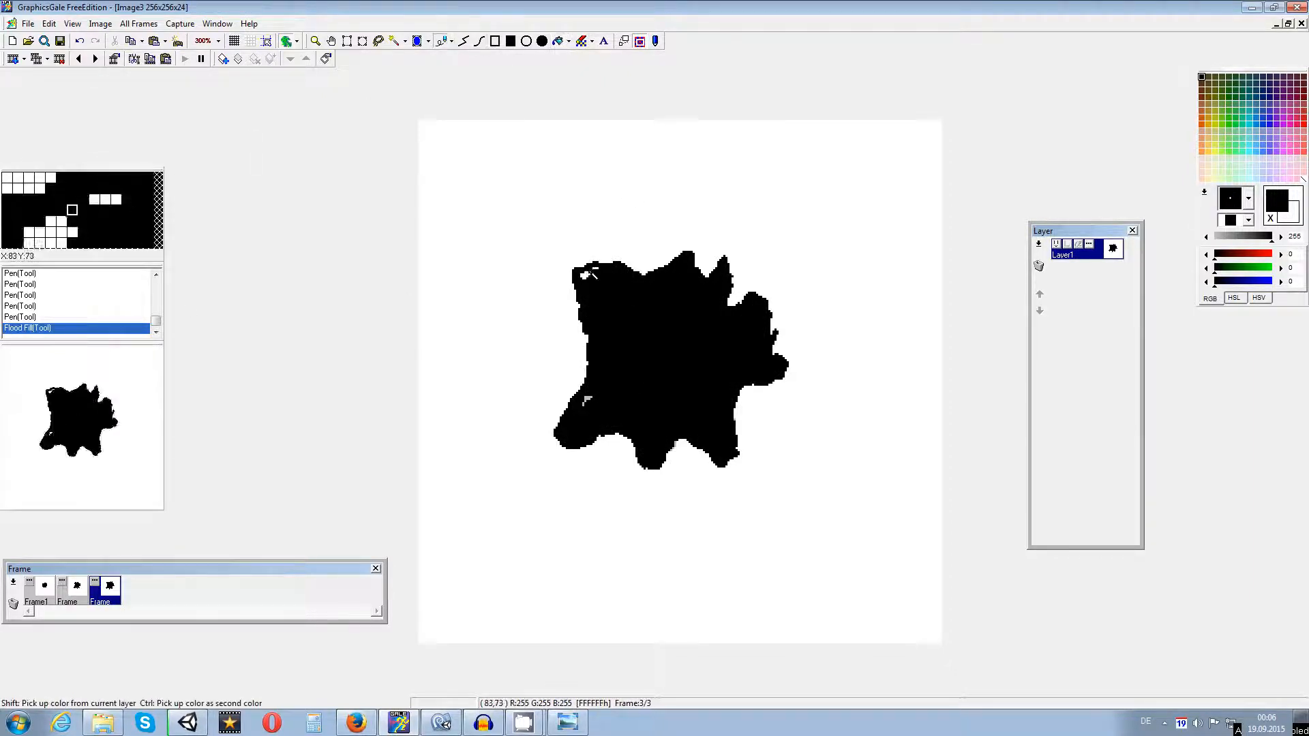
{"action": "left_click", "coordinate": [589, 272]}
{"action": "left_click", "coordinate": [581, 411]}
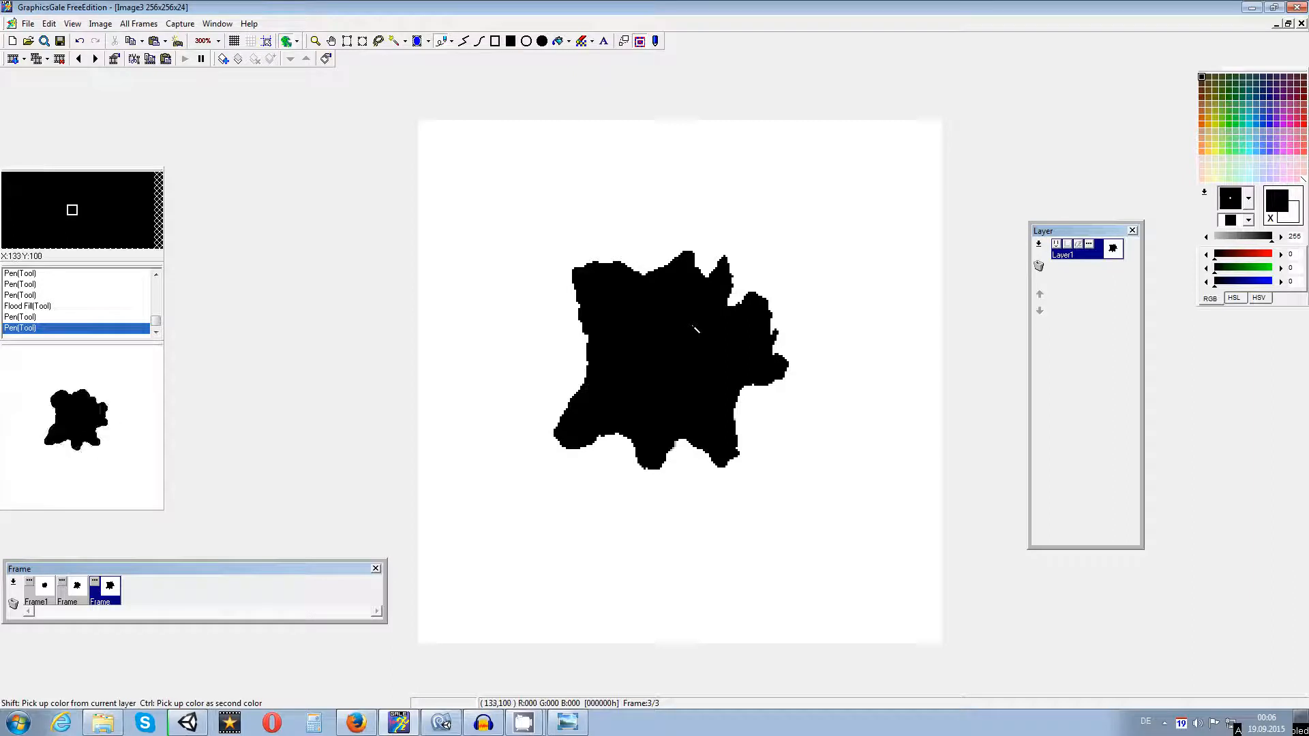
Step: Insert a fourth frame to the right of the third, setting its delay to 10 and enabling white as its transparent color
{"action": "right_click", "coordinate": [9, 594]}
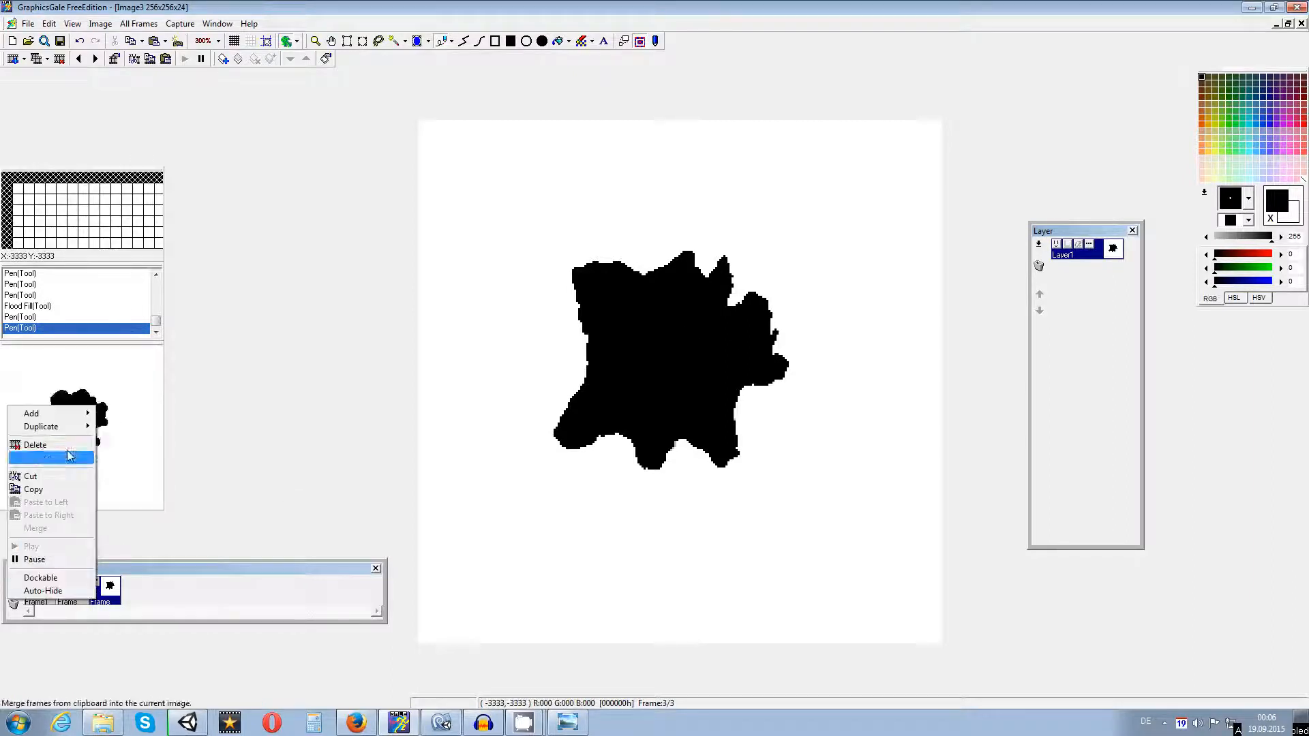
{"action": "mouse_move", "coordinate": [75, 413]}
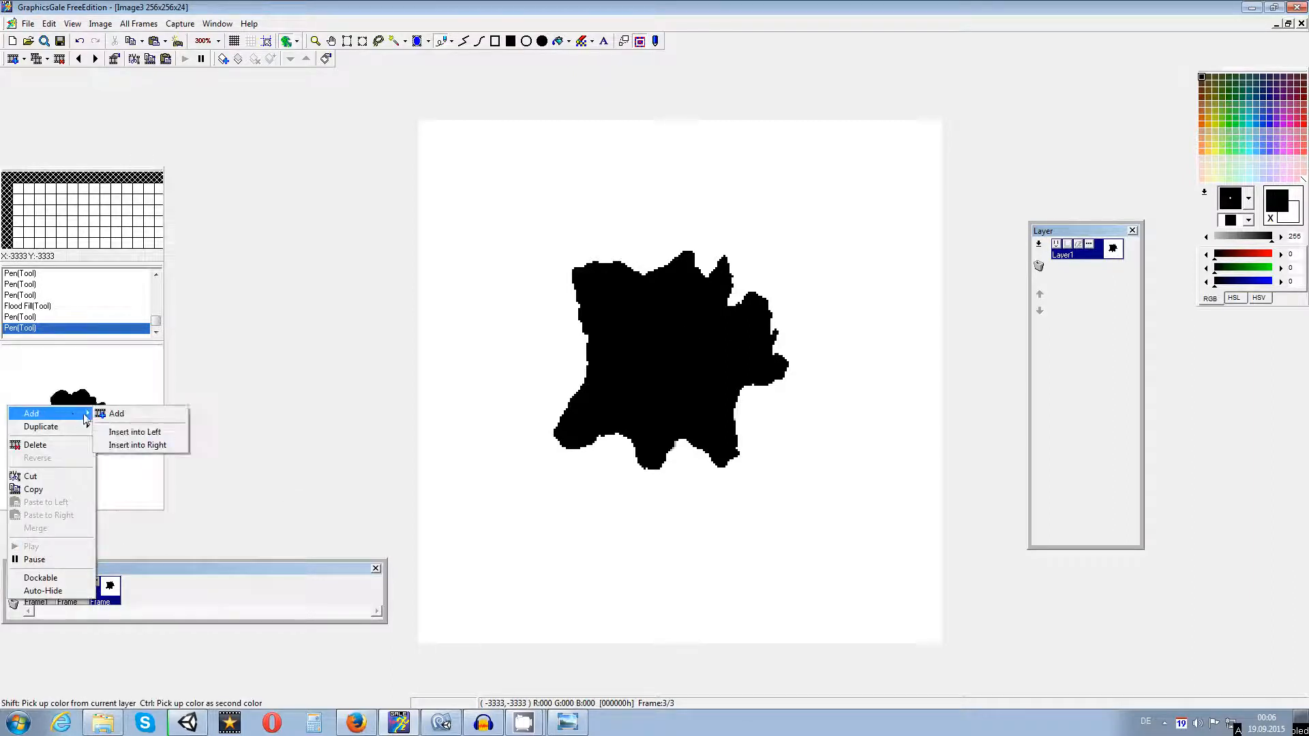
{"action": "left_click", "coordinate": [123, 443]}
{"action": "left_click_drag", "start_coordinate": [642, 381], "coordinate": [608, 426]}
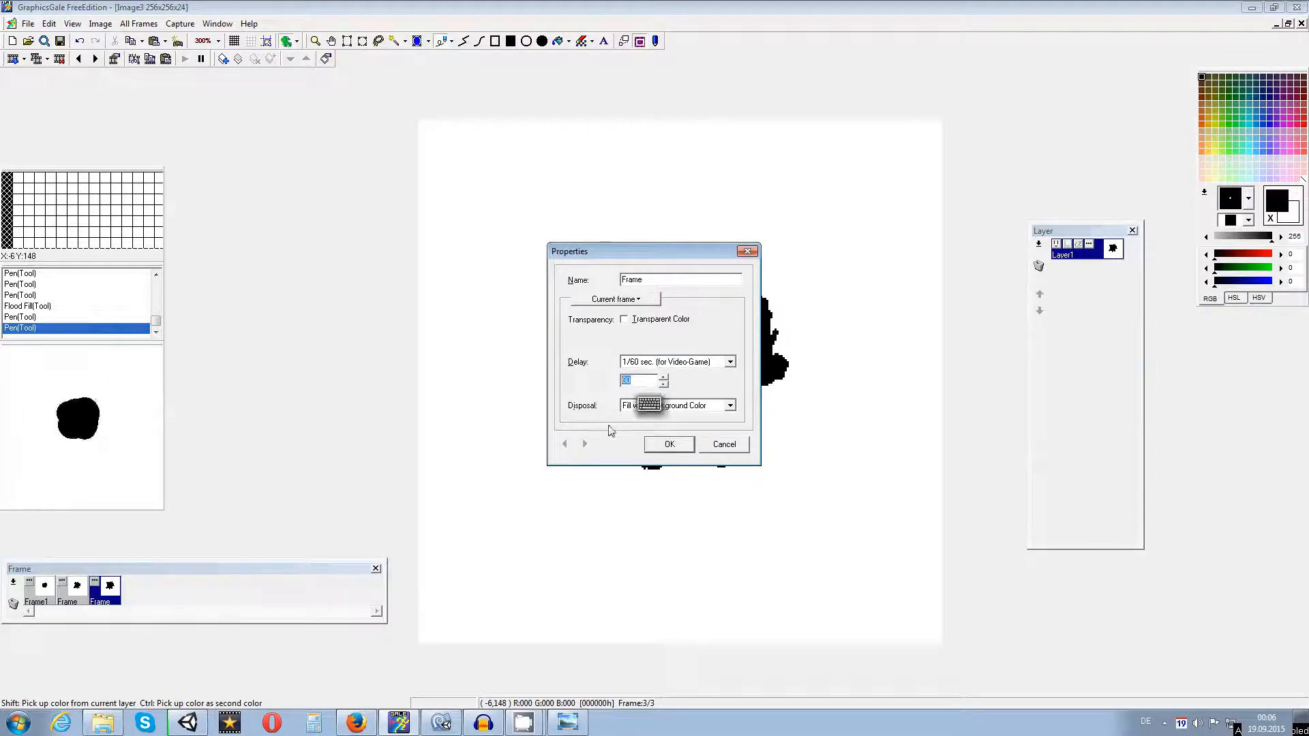
{"action": "type", "text": "10"}
{"action": "left_click", "coordinate": [625, 320]}
{"action": "left_click", "coordinate": [660, 444]}
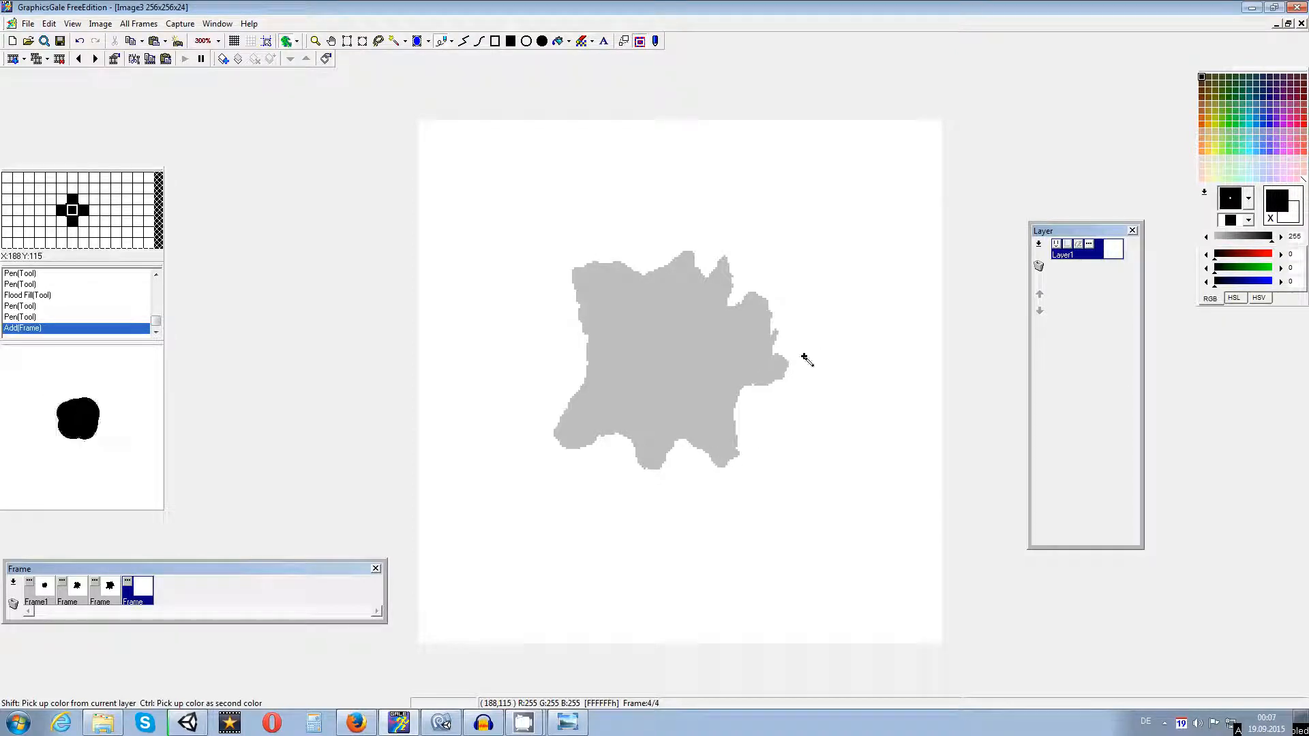
Step: Draw black spike outlines beyond the onion-skinned shape's right and upper-right sides in the fourth frame, with a deep notch between the upper spikes
{"action": "left_click_drag", "start_coordinate": [770, 380], "coordinate": [811, 335]}
{"action": "mouse_move", "coordinate": [801, 342]}
{"action": "left_mouse_down"}
{"action": "mouse_move", "coordinate": [790, 368]}
{"action": "mouse_move", "coordinate": [787, 316]}
{"action": "mouse_move", "coordinate": [766, 328]}
{"action": "mouse_move", "coordinate": [775, 262]}
{"action": "mouse_move", "coordinate": [762, 244]}
{"action": "mouse_move", "coordinate": [748, 297]}
{"action": "mouse_move", "coordinate": [769, 264]}
{"action": "mouse_move", "coordinate": [710, 235]}
{"action": "mouse_move", "coordinate": [715, 285]}
{"action": "mouse_move", "coordinate": [699, 232]}
{"action": "mouse_move", "coordinate": [665, 274]}
{"action": "mouse_move", "coordinate": [715, 269]}
{"action": "left_mouse_up"}
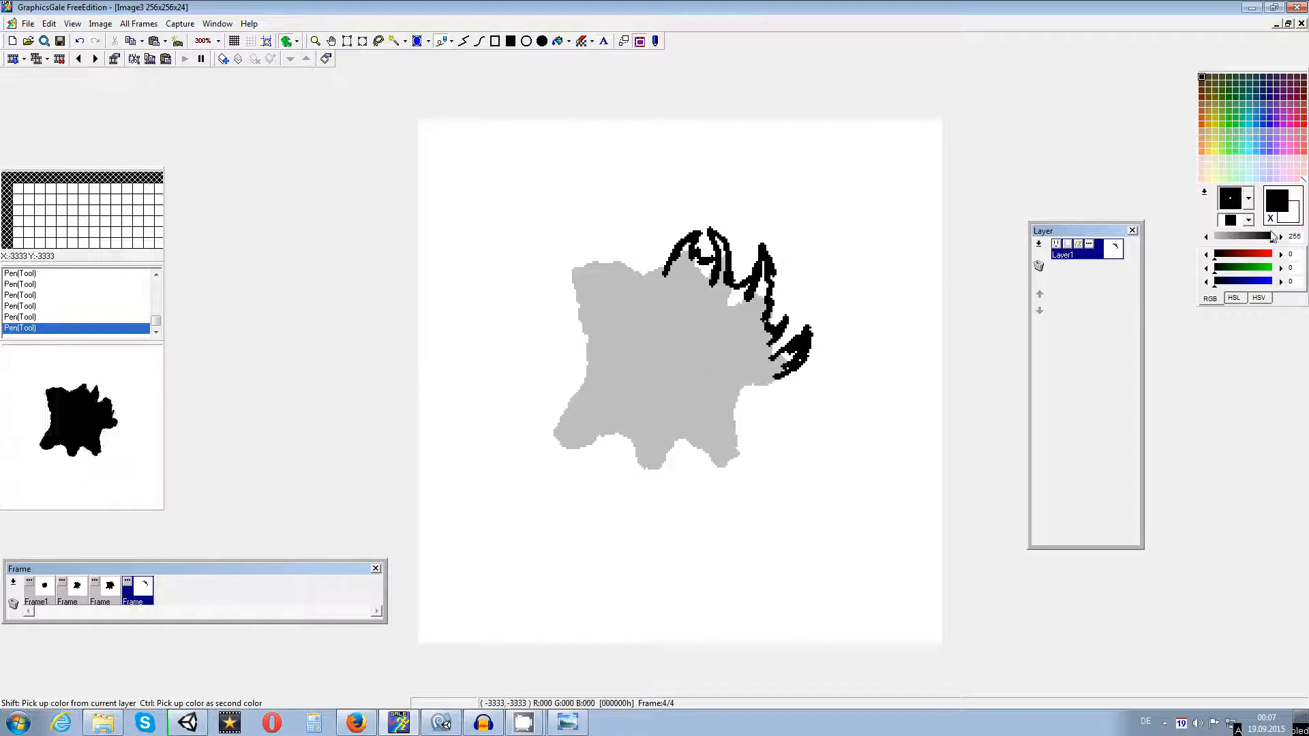
{"action": "left_click", "coordinate": [1270, 219]}
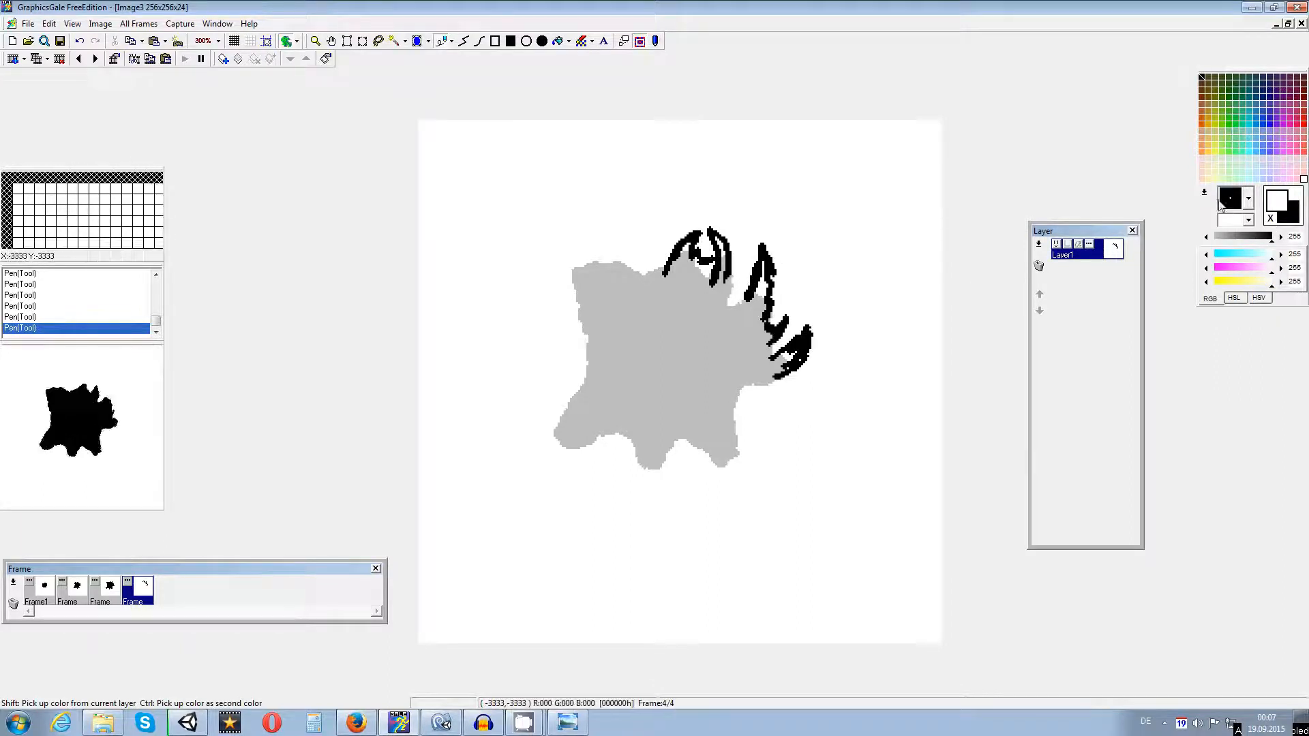
{"action": "left_click", "coordinate": [1270, 218]}
{"action": "mouse_move", "coordinate": [734, 285]}
{"action": "left_mouse_down"}
{"action": "mouse_move", "coordinate": [720, 304]}
{"action": "mouse_move", "coordinate": [749, 308]}
{"action": "left_mouse_up"}
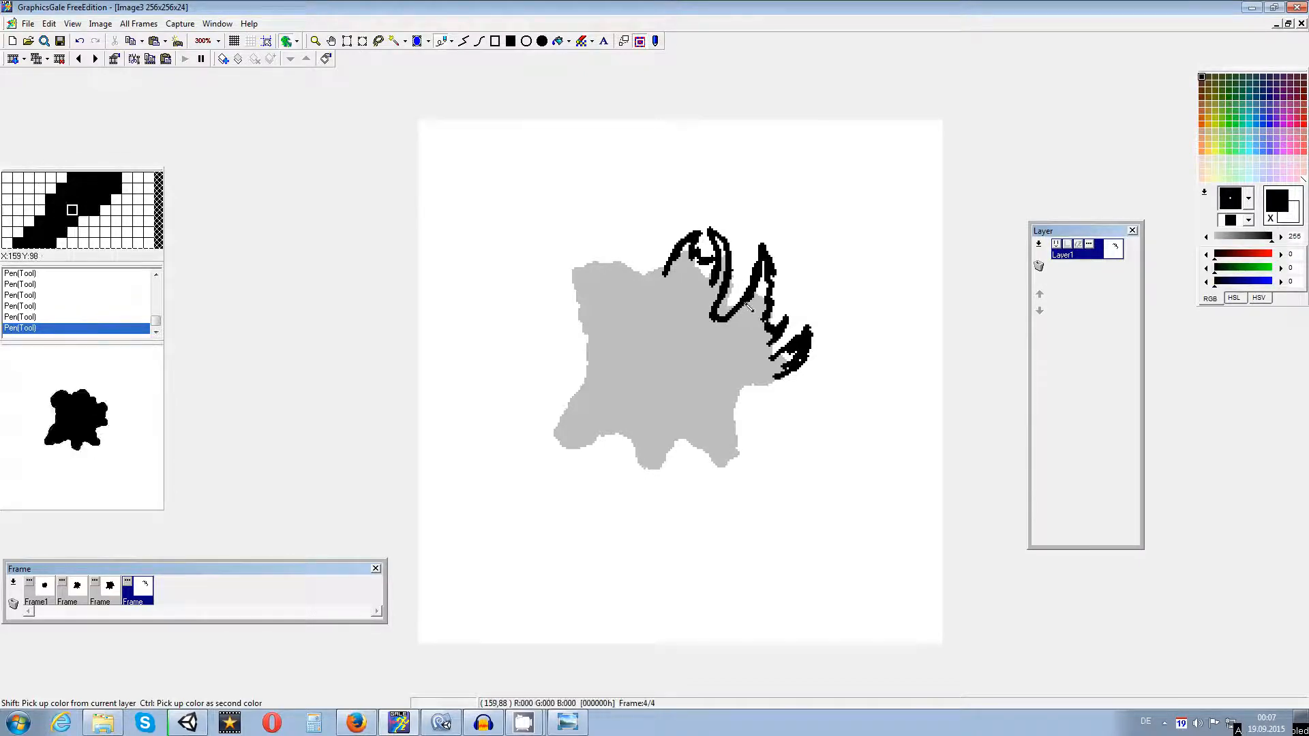
Step: Continue the fourth frame's black outline across the top, down the left side and along the bottom with curved spikes until it closes
{"action": "mouse_move", "coordinate": [670, 272]}
{"action": "left_mouse_down"}
{"action": "mouse_move", "coordinate": [651, 285]}
{"action": "mouse_move", "coordinate": [602, 254]}
{"action": "mouse_move", "coordinate": [588, 261]}
{"action": "mouse_move", "coordinate": [630, 274]}
{"action": "mouse_move", "coordinate": [581, 272]}
{"action": "mouse_move", "coordinate": [577, 246]}
{"action": "mouse_move", "coordinate": [559, 286]}
{"action": "mouse_move", "coordinate": [571, 308]}
{"action": "mouse_move", "coordinate": [571, 232]}
{"action": "left_mouse_up"}
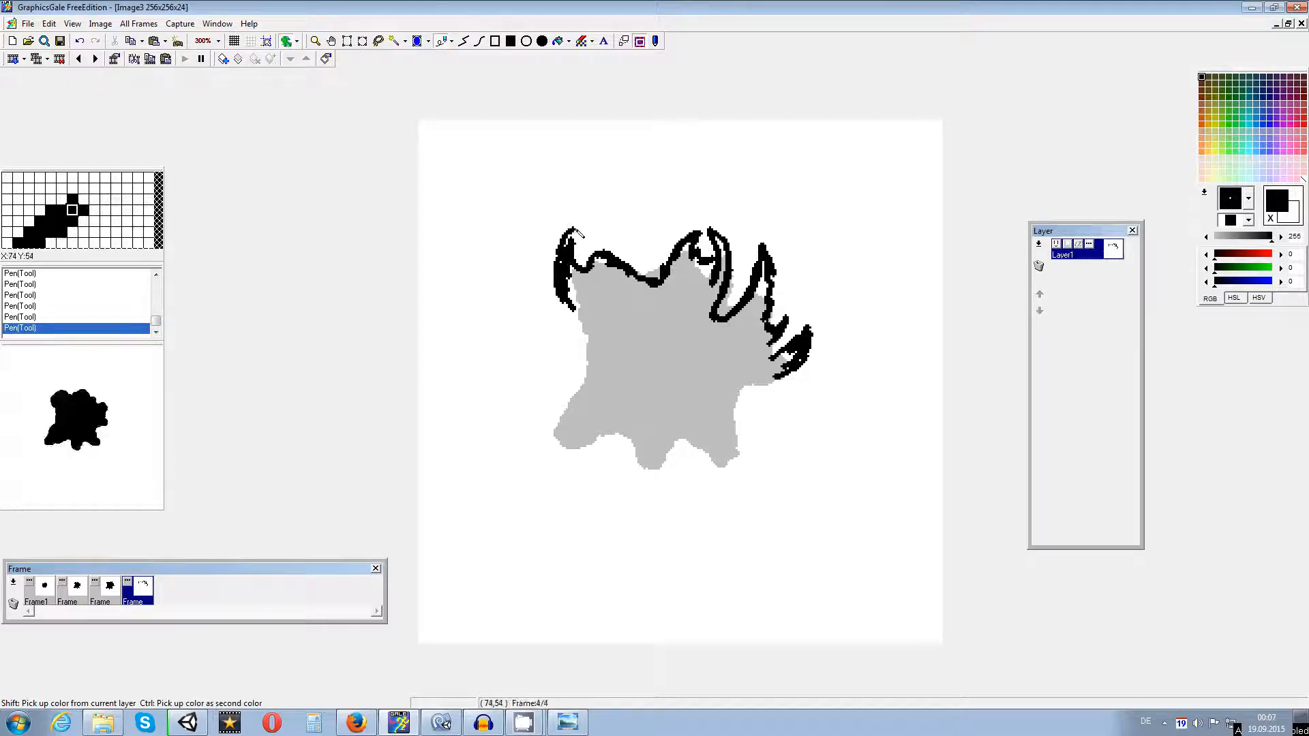
{"action": "mouse_move", "coordinate": [576, 304]}
{"action": "left_mouse_down"}
{"action": "mouse_move", "coordinate": [596, 370]}
{"action": "mouse_move", "coordinate": [556, 456]}
{"action": "mouse_move", "coordinate": [580, 478]}
{"action": "mouse_move", "coordinate": [594, 443]}
{"action": "mouse_move", "coordinate": [590, 466]}
{"action": "left_mouse_up"}
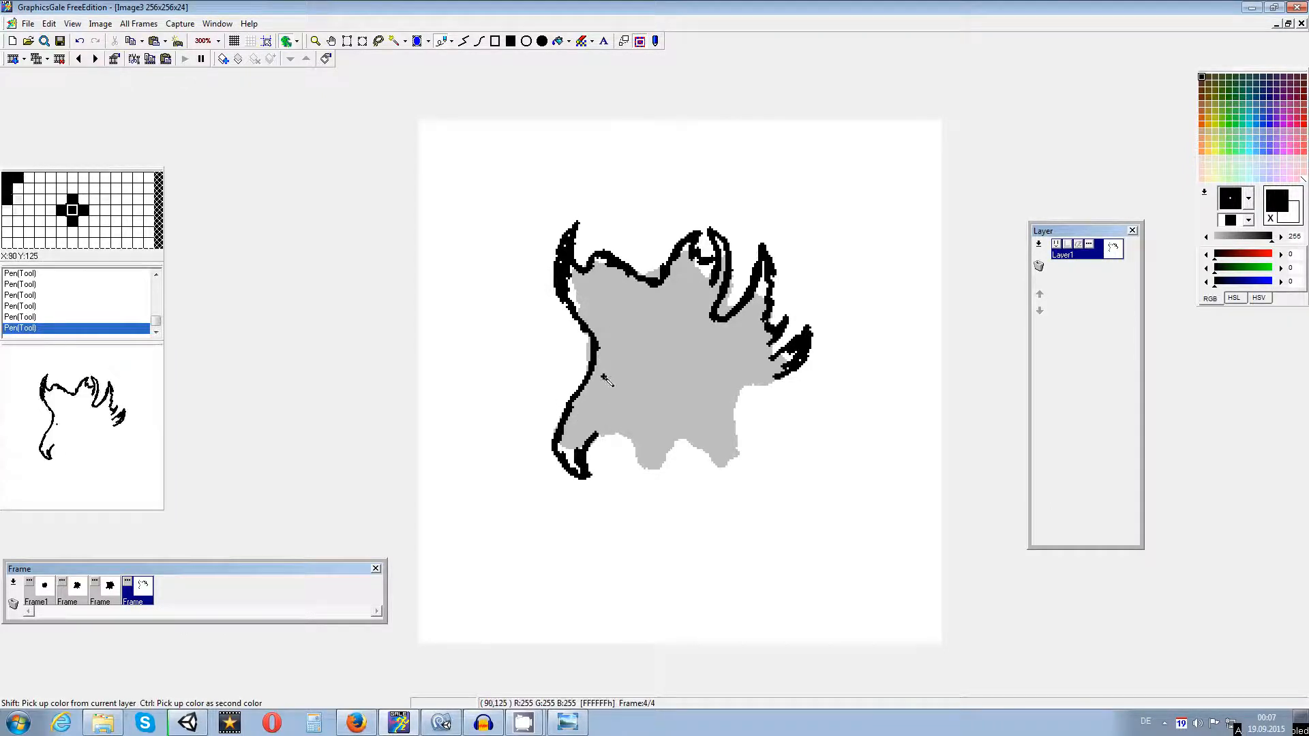
{"action": "left_click_drag", "start_coordinate": [585, 334], "coordinate": [581, 387]}
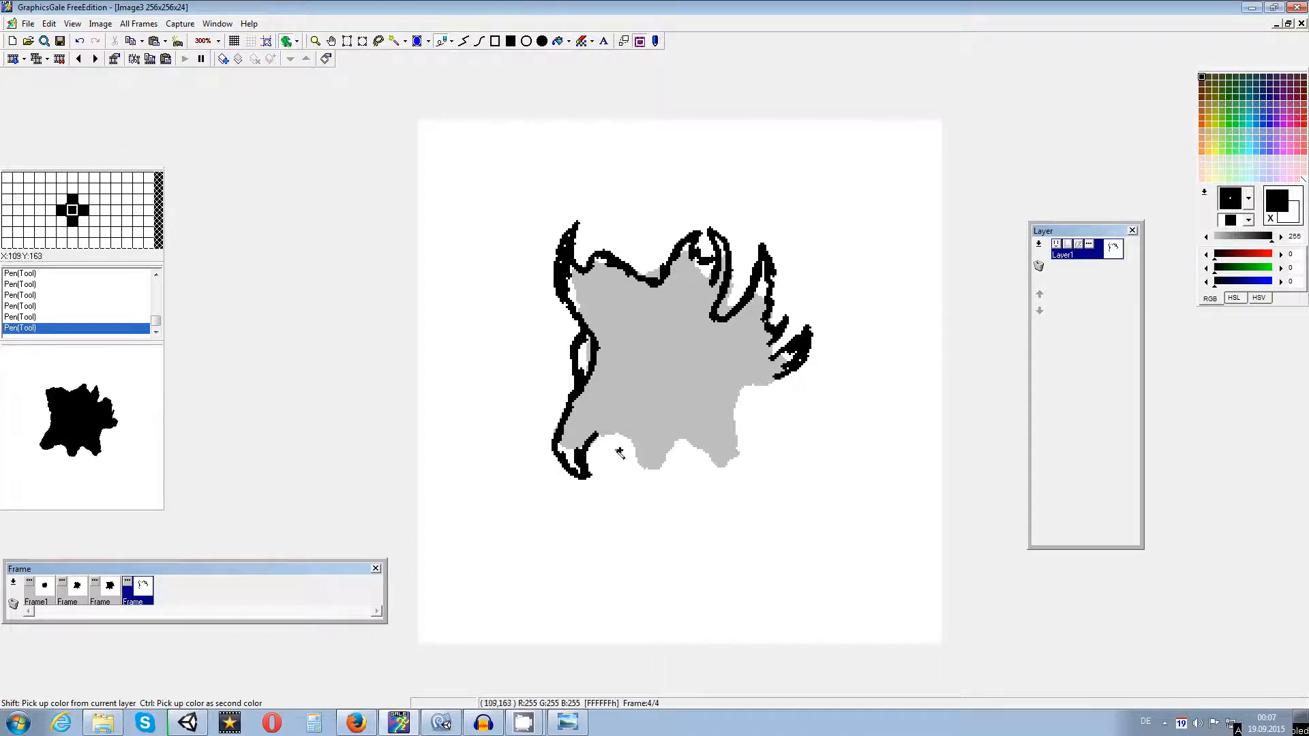
{"action": "mouse_move", "coordinate": [592, 448]}
{"action": "left_mouse_down"}
{"action": "mouse_move", "coordinate": [644, 456]}
{"action": "mouse_move", "coordinate": [634, 492]}
{"action": "mouse_move", "coordinate": [673, 456]}
{"action": "mouse_move", "coordinate": [650, 485]}
{"action": "mouse_move", "coordinate": [705, 460]}
{"action": "mouse_move", "coordinate": [726, 478]}
{"action": "mouse_move", "coordinate": [750, 470]}
{"action": "mouse_move", "coordinate": [739, 450]}
{"action": "mouse_move", "coordinate": [743, 406]}
{"action": "mouse_move", "coordinate": [765, 383]}
{"action": "mouse_move", "coordinate": [758, 394]}
{"action": "left_mouse_up"}
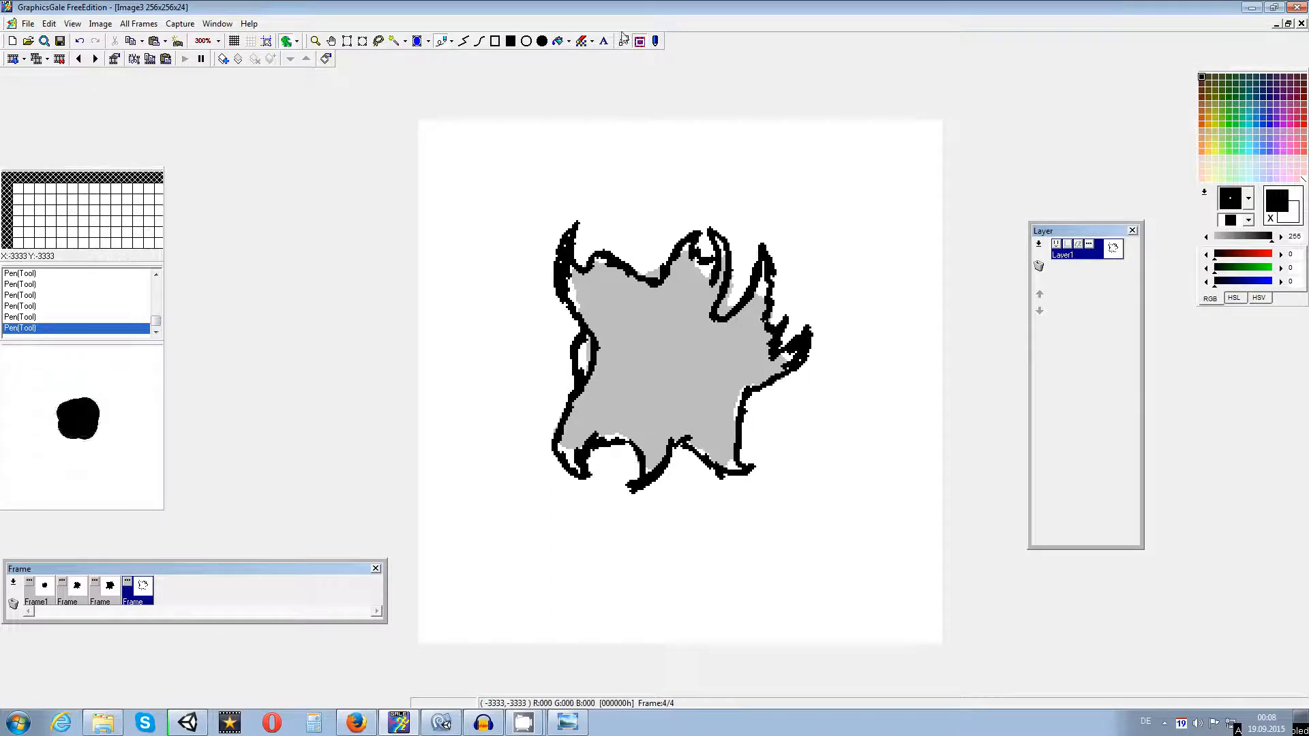
Step: Flood-fill the fourth frame's outline with black, paint over the leftover white gaps, and tidy its edges with white
{"action": "left_click", "coordinate": [558, 41]}
{"action": "left_click", "coordinate": [680, 347]}
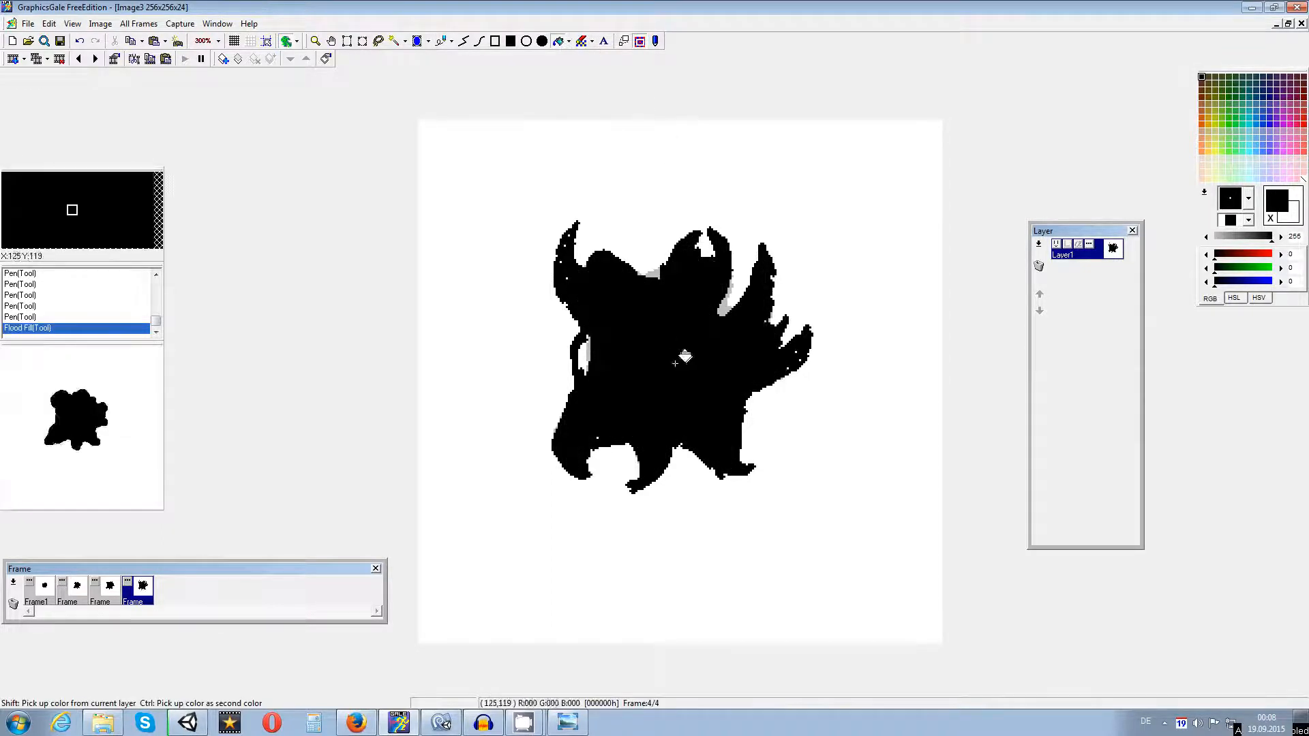
{"action": "left_click", "coordinate": [562, 272]}
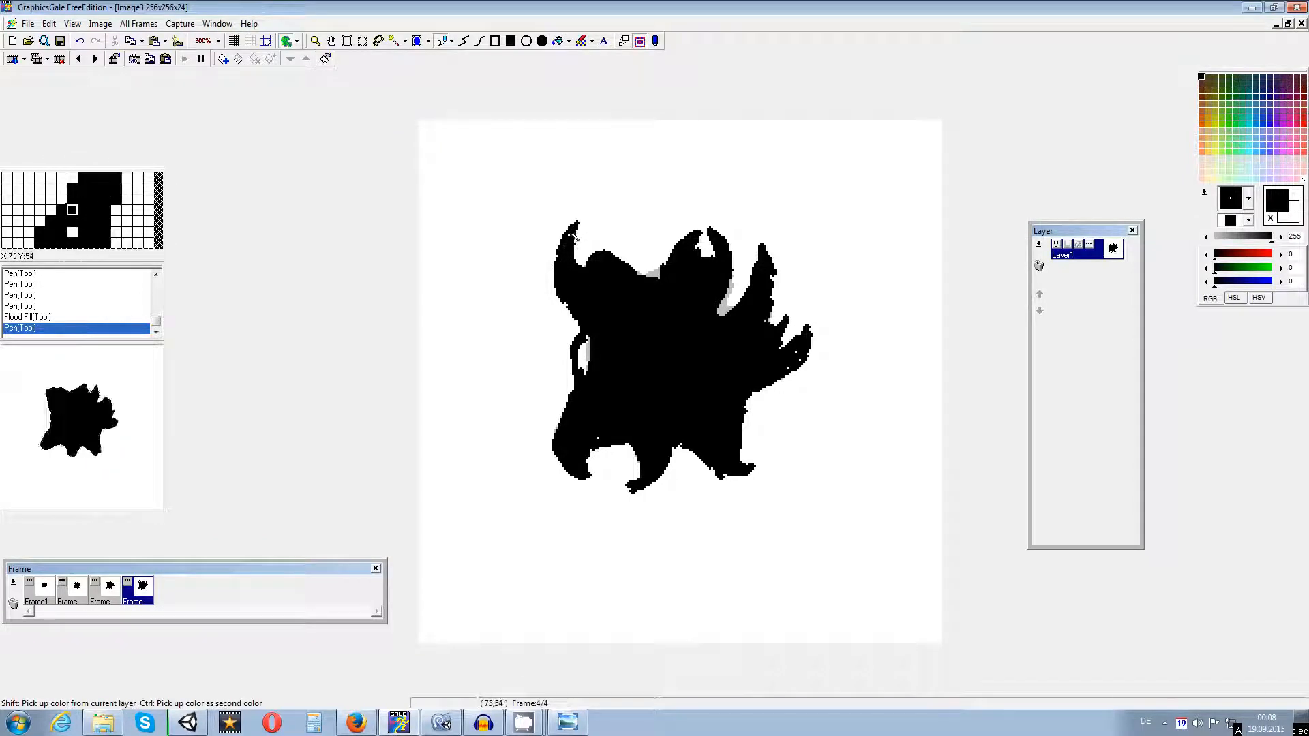
{"action": "left_click_drag", "start_coordinate": [586, 368], "coordinate": [593, 349]}
{"action": "left_click", "coordinate": [579, 369]}
{"action": "left_click", "coordinate": [597, 439]}
{"action": "left_click", "coordinate": [679, 445]}
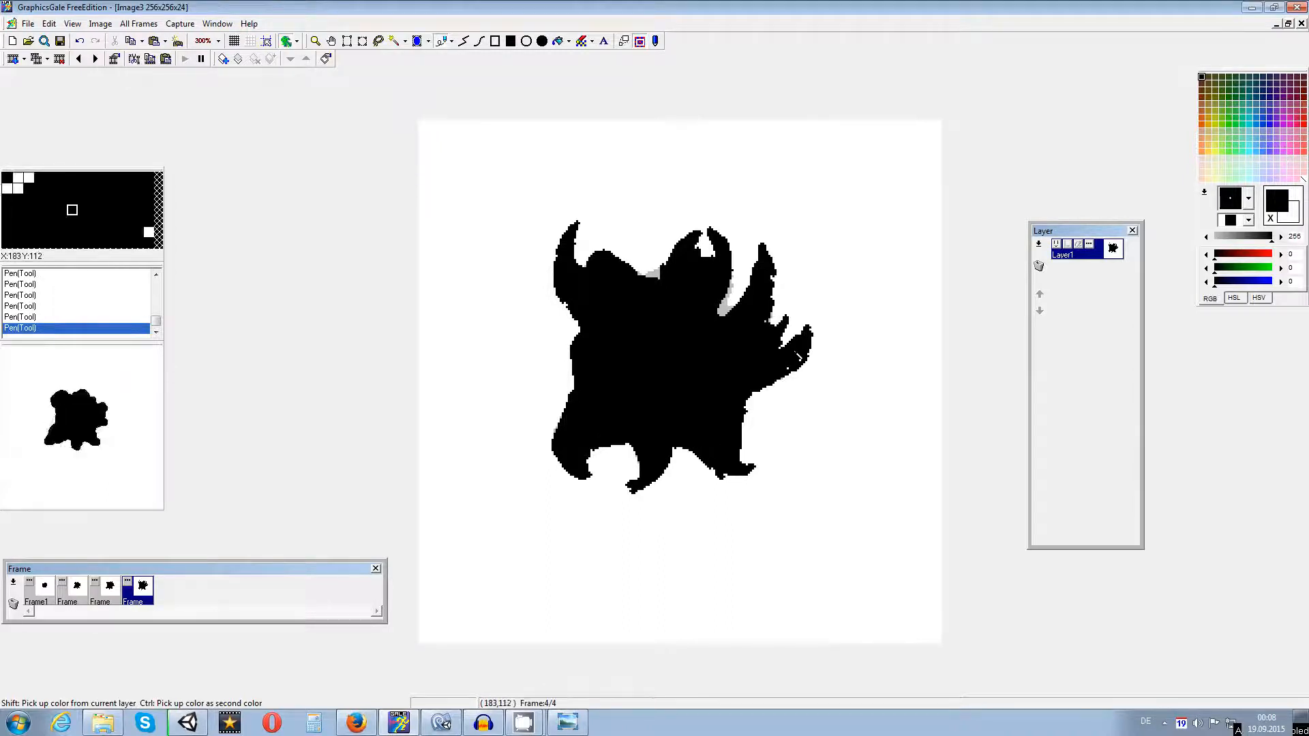
{"action": "left_click", "coordinate": [766, 312]}
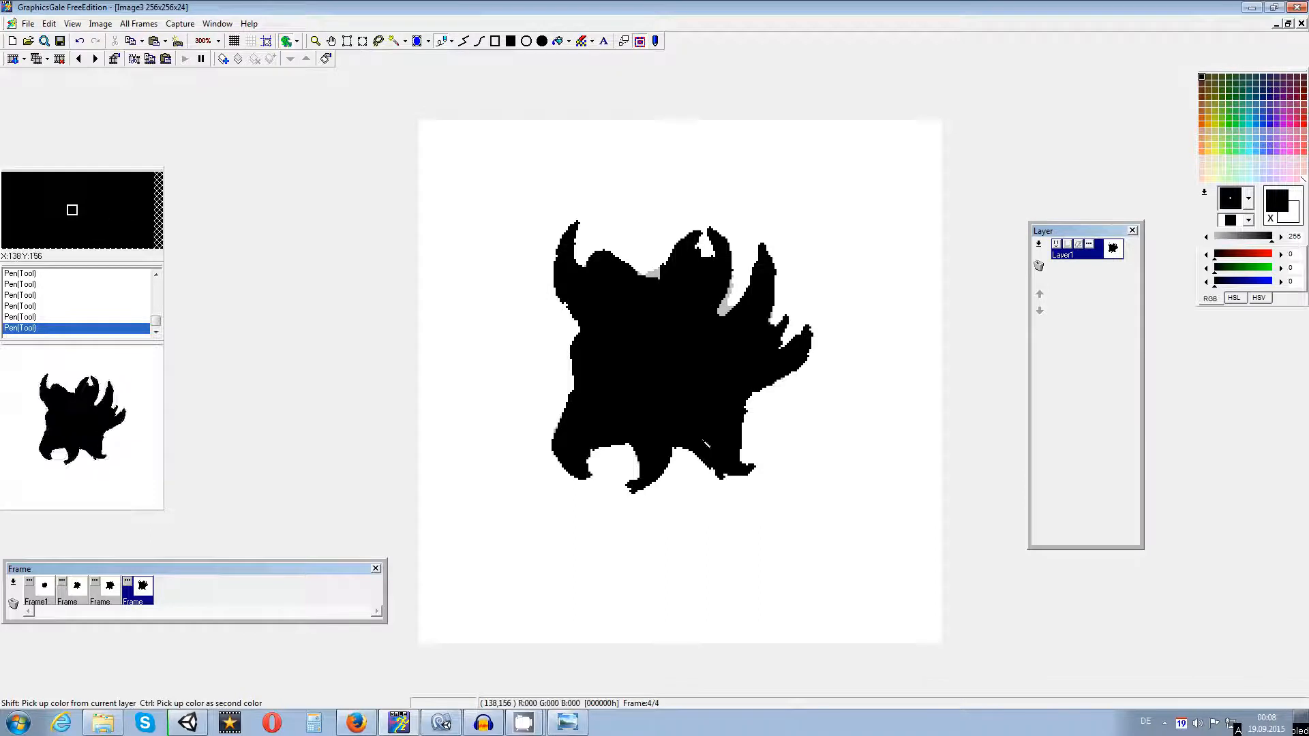
{"action": "left_click", "coordinate": [1269, 219]}
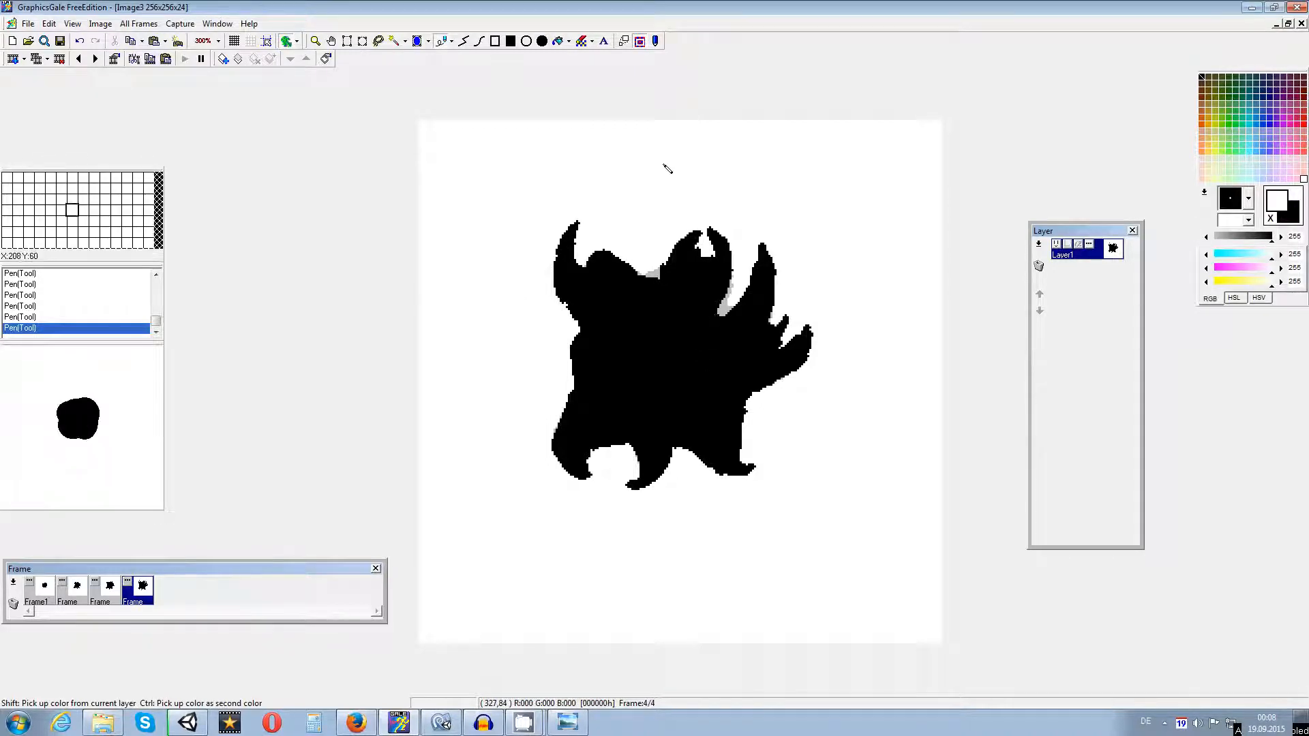
Step: Insert a fifth frame to the right of the fourth, with a transparent color and a 1/60 sec. delay of 10
{"action": "right_click", "coordinate": [26, 582]}
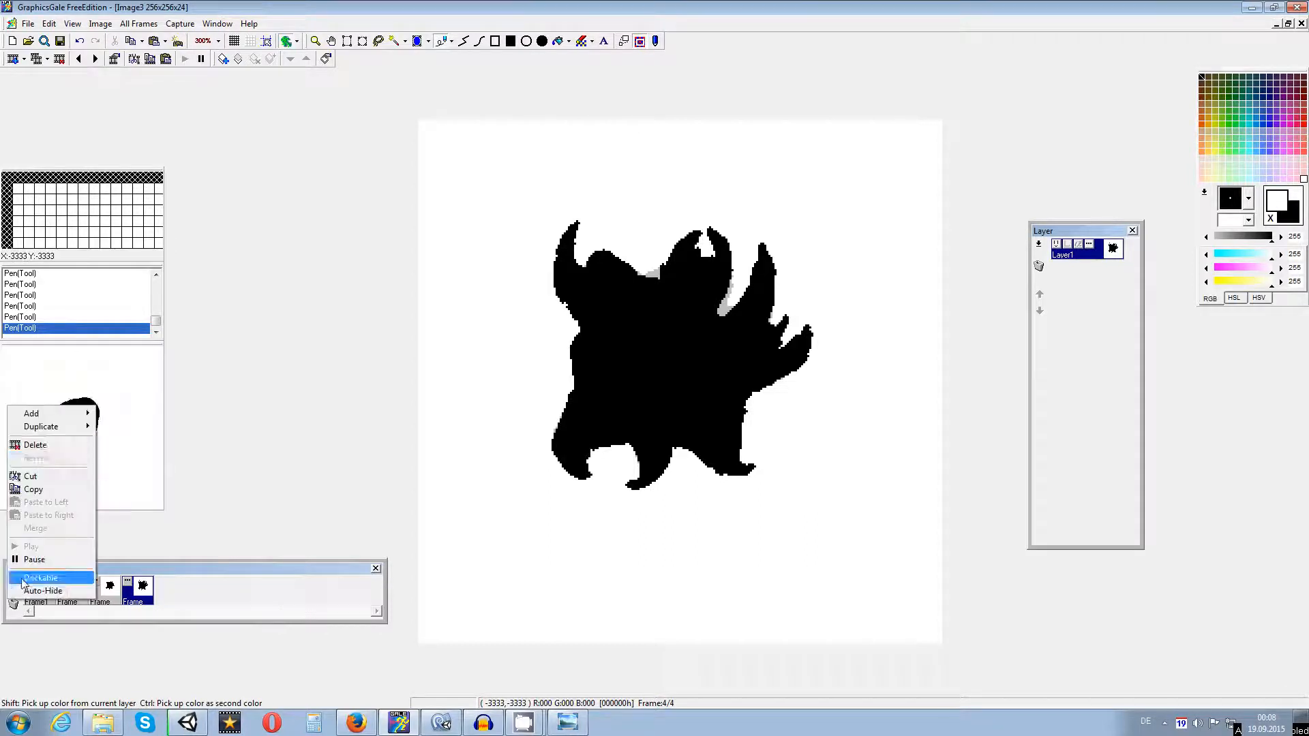
{"action": "mouse_move", "coordinate": [75, 413]}
{"action": "left_click", "coordinate": [155, 443]}
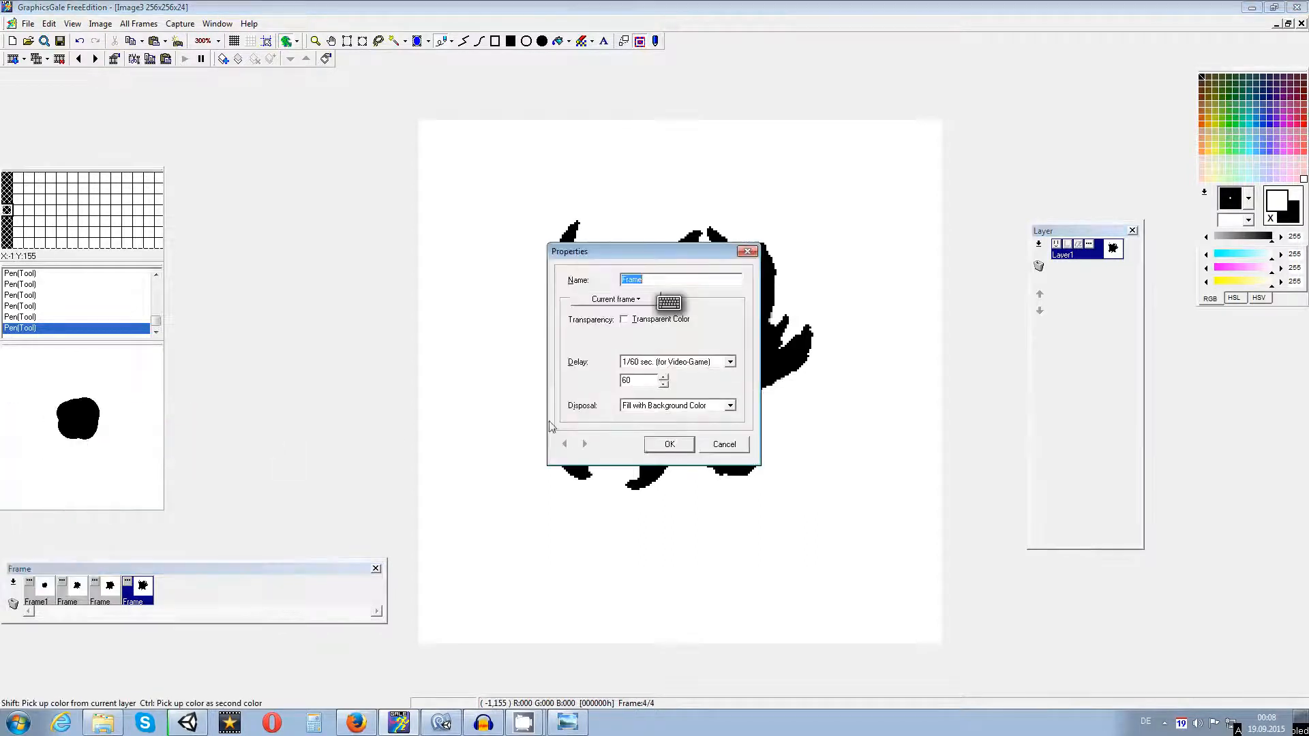
{"action": "double_click", "coordinate": [626, 380]}
{"action": "type", "text": "10"}
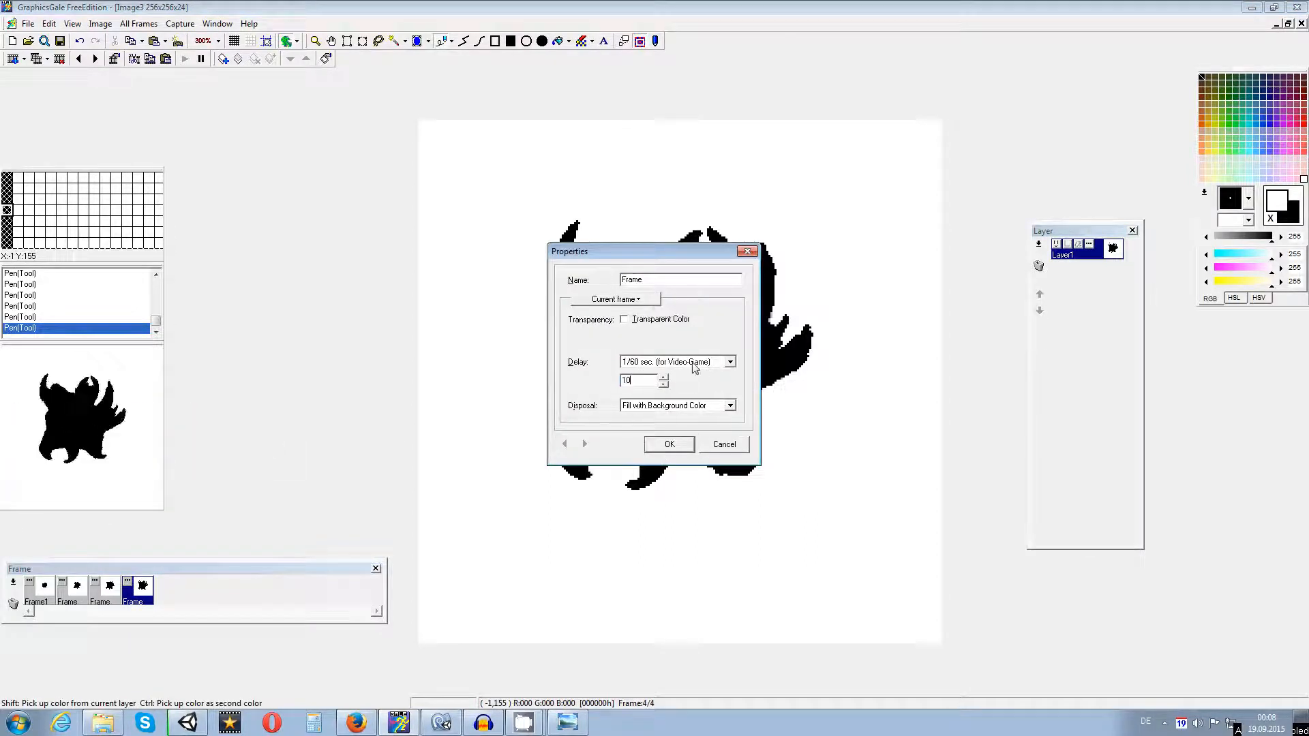
{"action": "left_click", "coordinate": [629, 321]}
{"action": "left_click", "coordinate": [670, 444]}
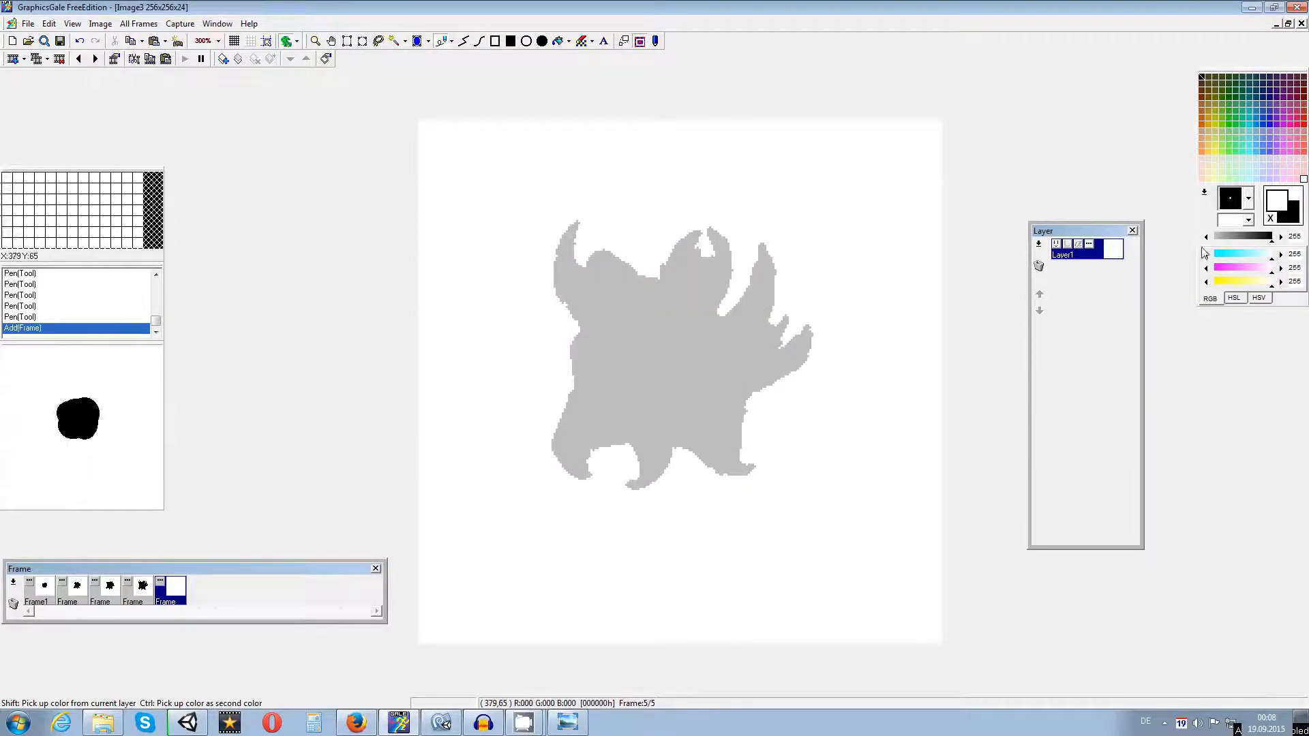
Step: Draw a rounded black bump at the middle left and a hooked spike at the upper left of the fifth frame's onion-skinned shape
{"action": "left_click", "coordinate": [1274, 229]}
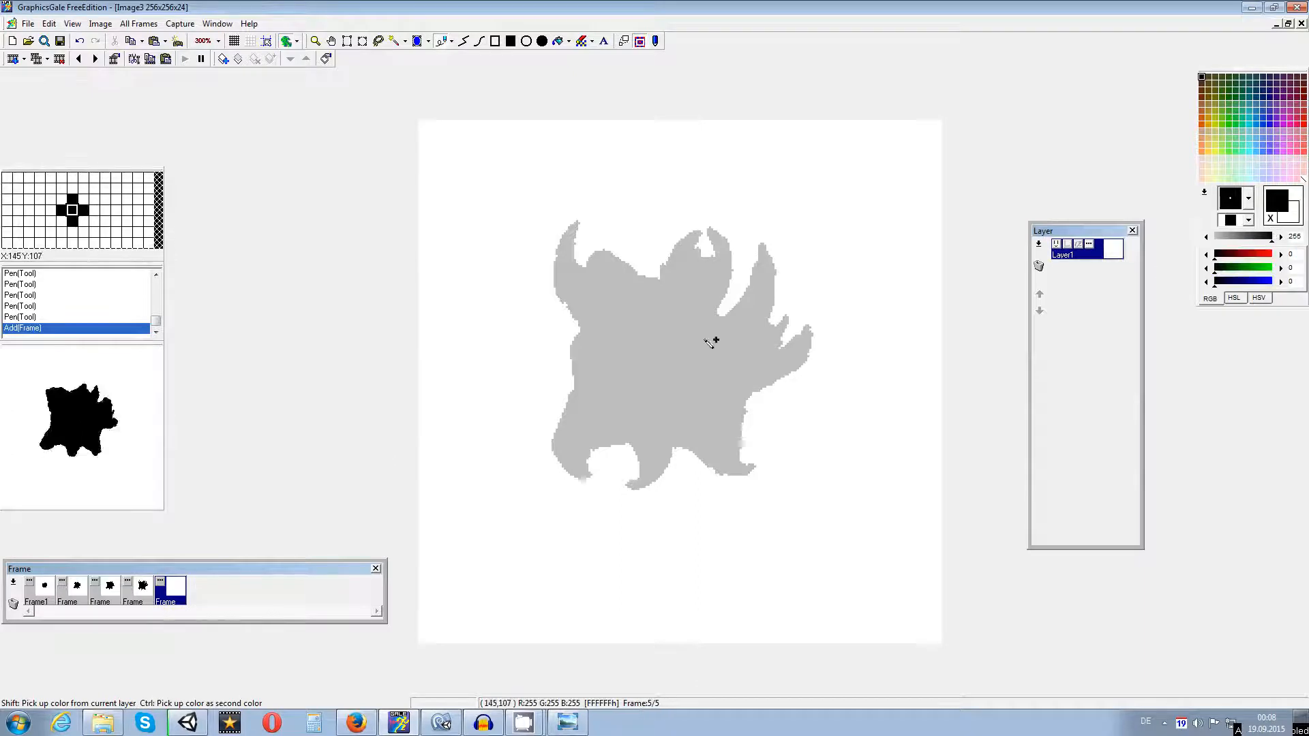
{"action": "mouse_move", "coordinate": [569, 345]}
{"action": "left_mouse_down"}
{"action": "mouse_move", "coordinate": [565, 334]}
{"action": "mouse_move", "coordinate": [552, 361]}
{"action": "mouse_move", "coordinate": [581, 377]}
{"action": "mouse_move", "coordinate": [590, 330]}
{"action": "left_mouse_up"}
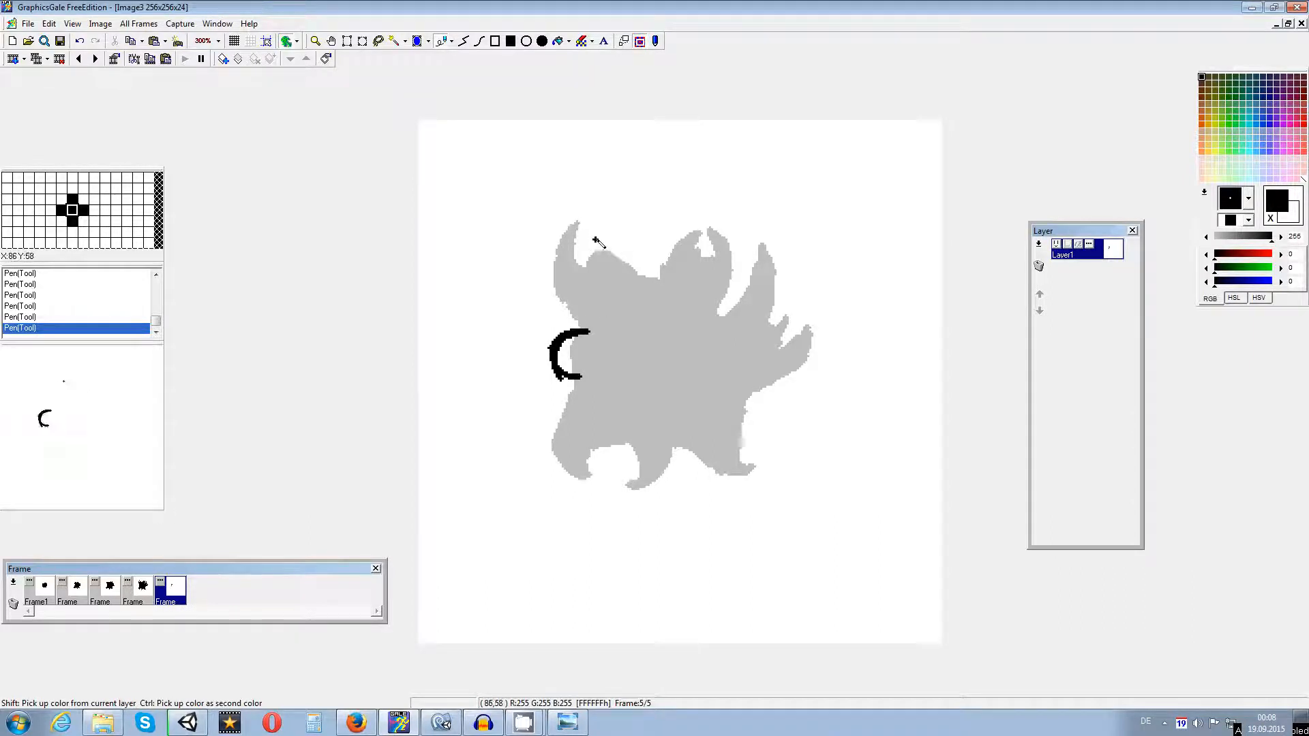
{"action": "mouse_move", "coordinate": [585, 211]}
{"action": "left_mouse_down"}
{"action": "mouse_move", "coordinate": [546, 240]}
{"action": "mouse_move", "coordinate": [591, 214]}
{"action": "mouse_move", "coordinate": [602, 231]}
{"action": "mouse_move", "coordinate": [578, 256]}
{"action": "left_mouse_up"}
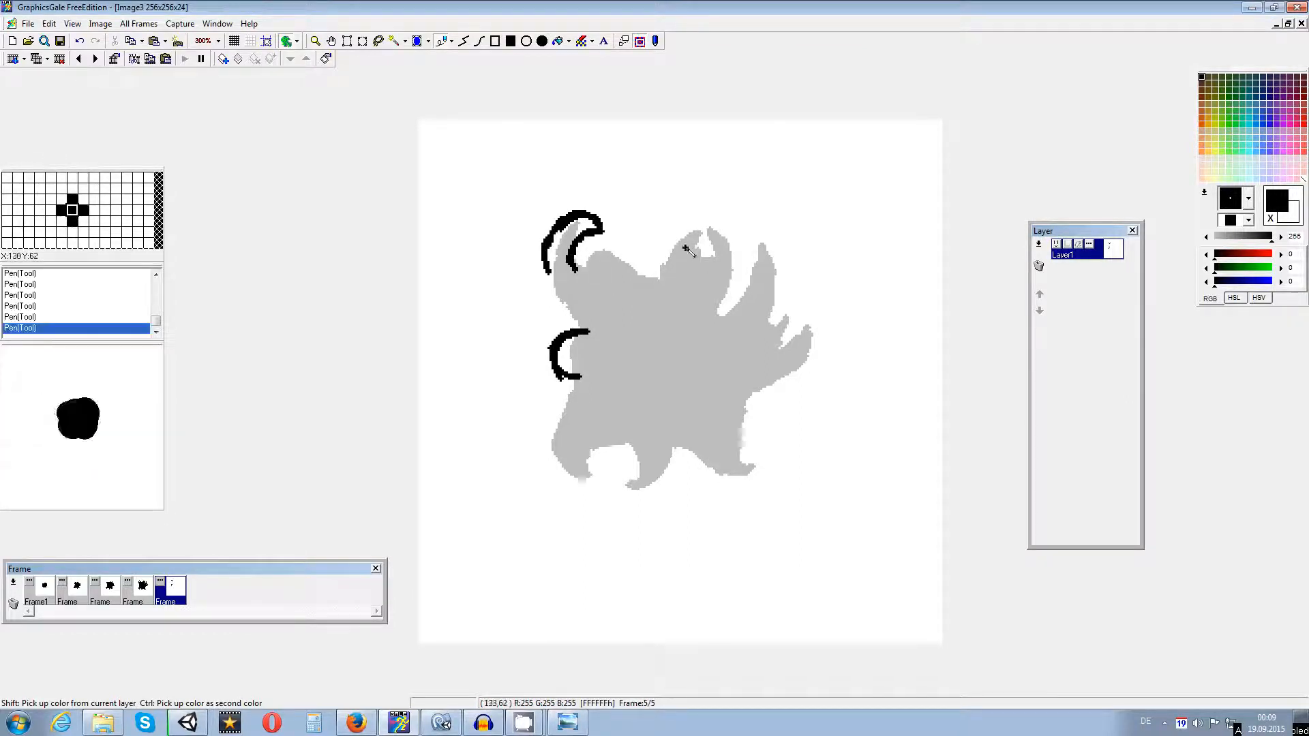
{"action": "mouse_move", "coordinate": [664, 273]}
{"action": "left_mouse_down"}
{"action": "mouse_move", "coordinate": [675, 239]}
{"action": "mouse_move", "coordinate": [707, 239]}
{"action": "left_mouse_up"}
{"action": "key", "text": "ctrl+z"}
{"action": "key", "text": "ctrl+z"}
{"action": "key", "text": "ctrl+z"}
{"action": "key", "text": "ctrl+z"}
{"action": "key", "text": "ctrl+z"}
{"action": "key", "text": "ctrl+z"}
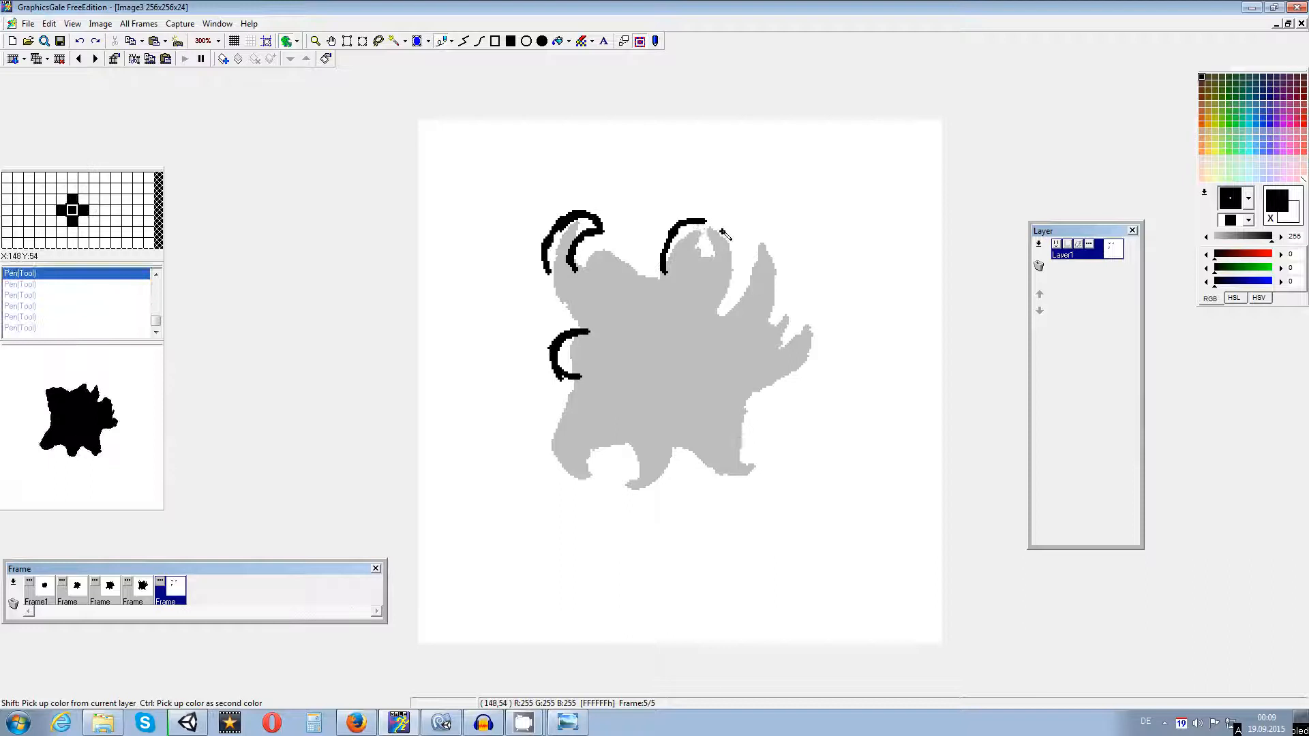
Step: Outline curled spikes along the top and upper right of the fifth frame in black, adding a small loop near the center
{"action": "mouse_move", "coordinate": [661, 280]}
{"action": "left_mouse_down"}
{"action": "mouse_move", "coordinate": [671, 221]}
{"action": "mouse_move", "coordinate": [698, 220]}
{"action": "mouse_move", "coordinate": [678, 265]}
{"action": "left_mouse_up"}
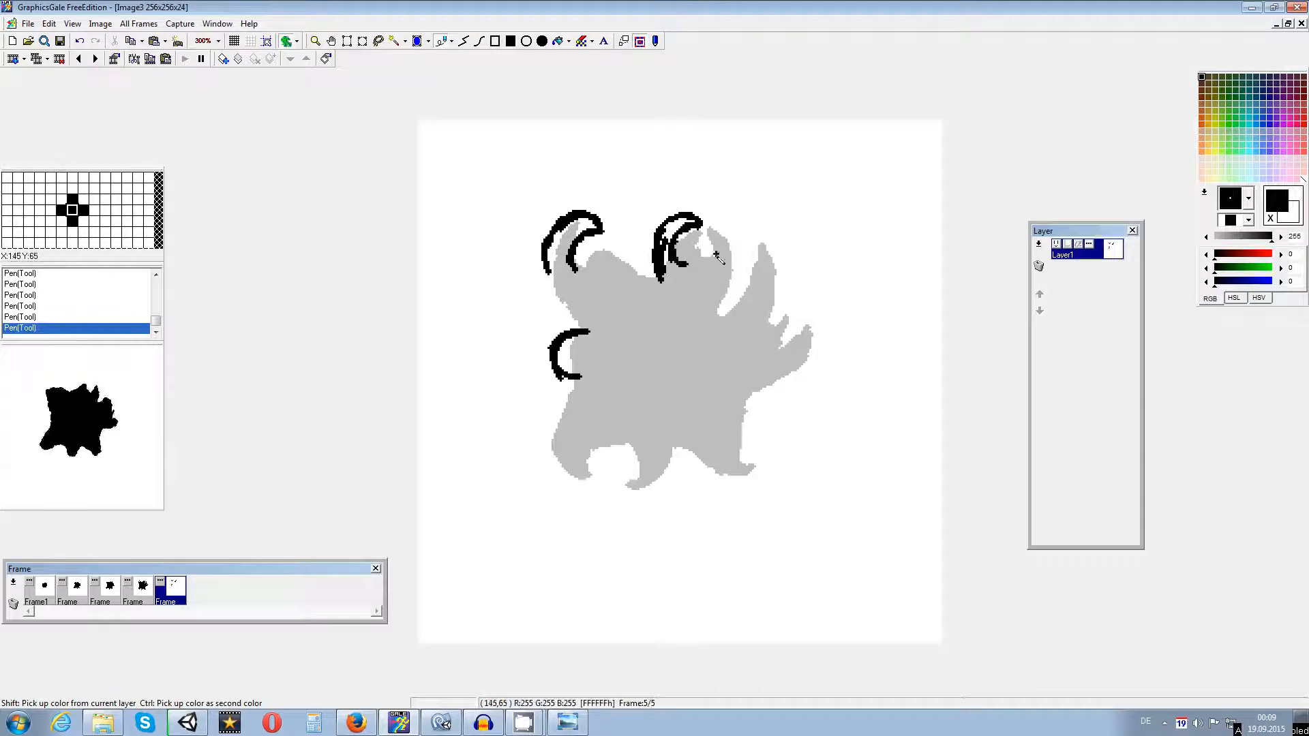
{"action": "mouse_move", "coordinate": [655, 237]}
{"action": "left_mouse_down"}
{"action": "mouse_move", "coordinate": [656, 276]}
{"action": "mouse_move", "coordinate": [607, 238]}
{"action": "mouse_move", "coordinate": [653, 276]}
{"action": "mouse_move", "coordinate": [602, 271]}
{"action": "mouse_move", "coordinate": [604, 260]}
{"action": "mouse_move", "coordinate": [599, 272]}
{"action": "left_mouse_up"}
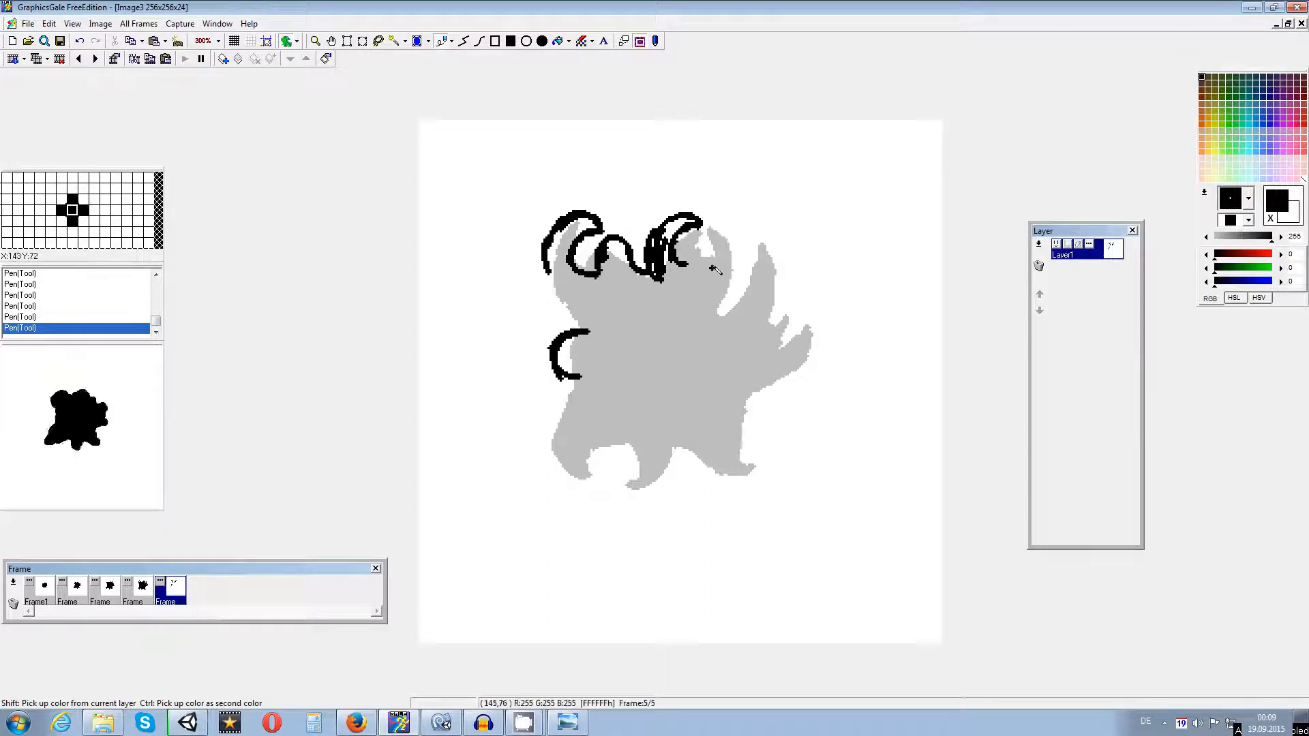
{"action": "mouse_move", "coordinate": [686, 263]}
{"action": "left_mouse_down"}
{"action": "mouse_move", "coordinate": [732, 228]}
{"action": "mouse_move", "coordinate": [740, 269]}
{"action": "mouse_move", "coordinate": [706, 357]}
{"action": "left_mouse_up"}
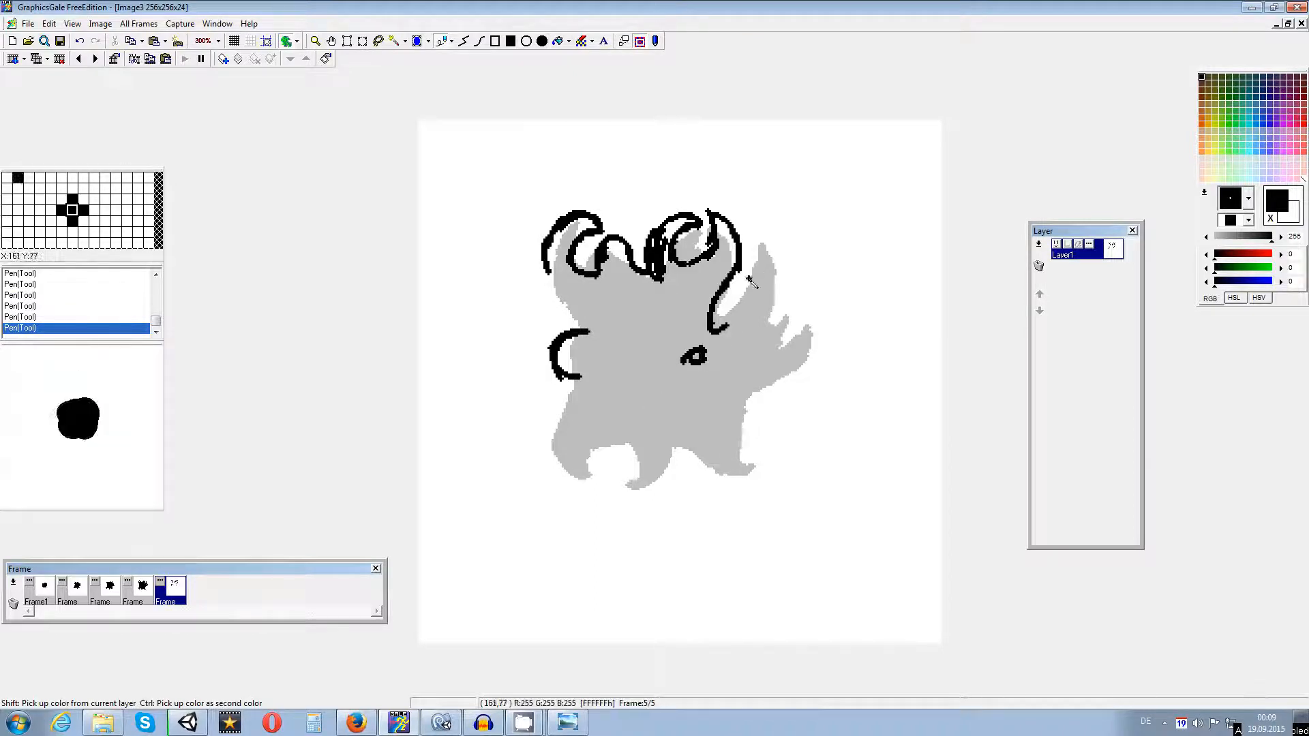
{"action": "mouse_move", "coordinate": [753, 227]}
{"action": "left_mouse_down"}
{"action": "mouse_move", "coordinate": [778, 234]}
{"action": "mouse_move", "coordinate": [787, 265]}
{"action": "mouse_move", "coordinate": [781, 284]}
{"action": "mouse_move", "coordinate": [764, 262]}
{"action": "mouse_move", "coordinate": [724, 333]}
{"action": "left_mouse_up"}
{"action": "mouse_move", "coordinate": [786, 285]}
{"action": "left_mouse_down"}
{"action": "mouse_move", "coordinate": [774, 310]}
{"action": "mouse_move", "coordinate": [799, 304]}
{"action": "mouse_move", "coordinate": [775, 315]}
{"action": "mouse_move", "coordinate": [770, 337]}
{"action": "left_mouse_up"}
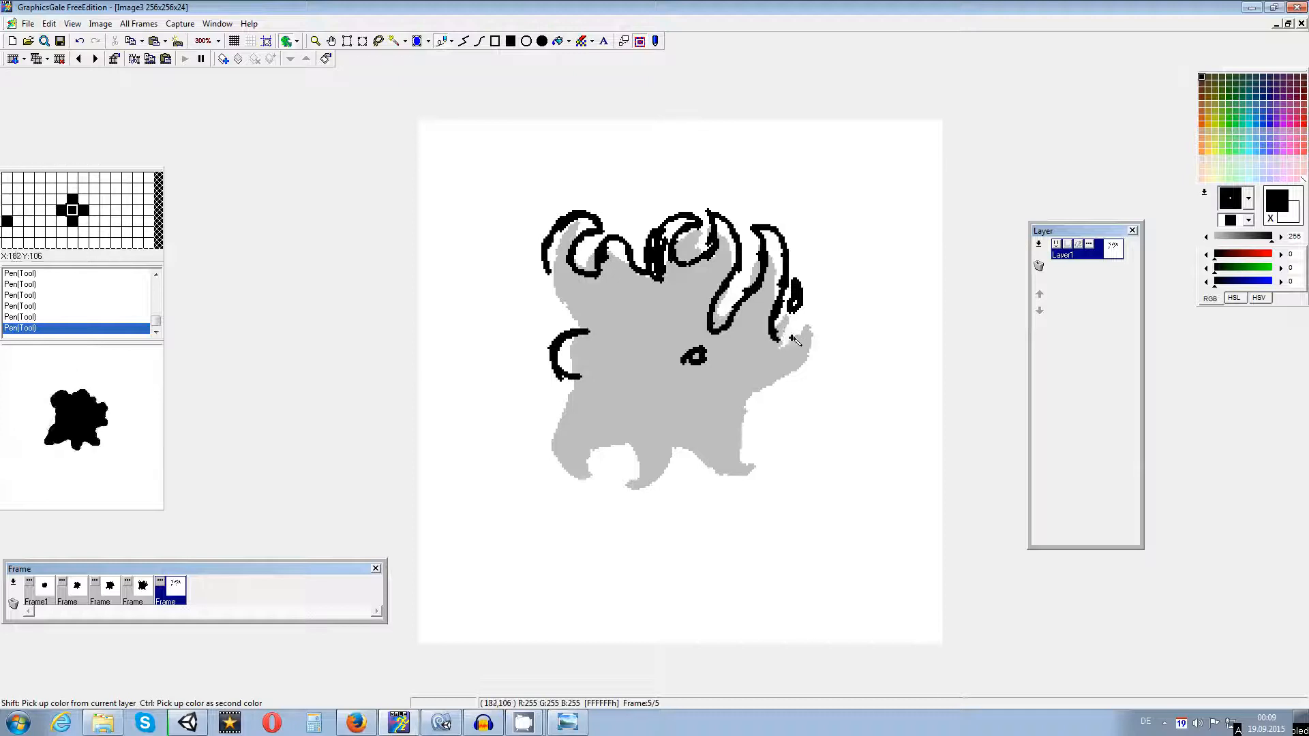
Step: Continue the fifth frame's black outline down the right side, around the hooked bottom spikes and up the left side to the upper-left hook
{"action": "mouse_move", "coordinate": [811, 307]}
{"action": "left_mouse_down"}
{"action": "mouse_move", "coordinate": [788, 342]}
{"action": "mouse_move", "coordinate": [824, 358]}
{"action": "mouse_move", "coordinate": [748, 396]}
{"action": "mouse_move", "coordinate": [753, 451]}
{"action": "mouse_move", "coordinate": [780, 451]}
{"action": "mouse_move", "coordinate": [759, 479]}
{"action": "mouse_move", "coordinate": [690, 436]}
{"action": "left_mouse_up"}
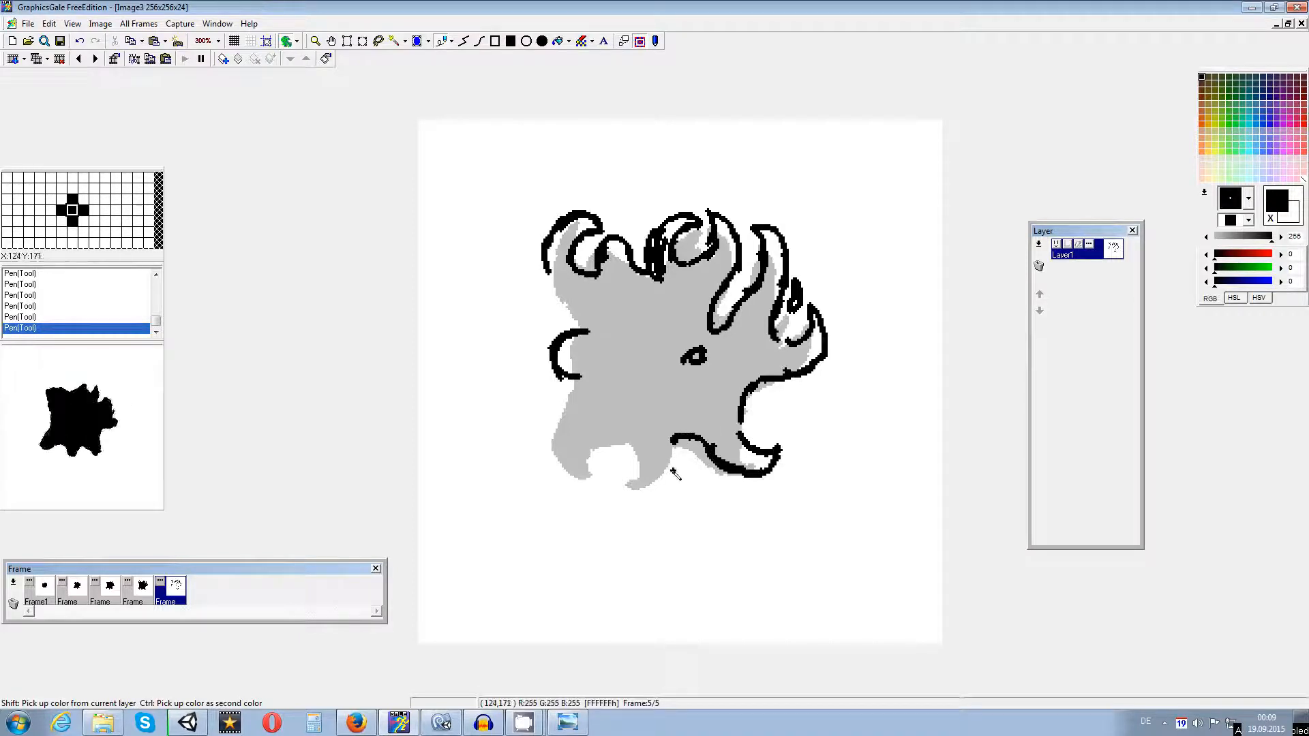
{"action": "mouse_move", "coordinate": [608, 484]}
{"action": "left_mouse_down"}
{"action": "mouse_move", "coordinate": [639, 493]}
{"action": "mouse_move", "coordinate": [637, 469]}
{"action": "mouse_move", "coordinate": [574, 473]}
{"action": "mouse_move", "coordinate": [593, 479]}
{"action": "left_mouse_up"}
{"action": "left_click", "coordinate": [614, 443]}
{"action": "mouse_move", "coordinate": [562, 434]}
{"action": "left_mouse_down"}
{"action": "mouse_move", "coordinate": [574, 472]}
{"action": "mouse_move", "coordinate": [574, 420]}
{"action": "mouse_move", "coordinate": [582, 453]}
{"action": "mouse_move", "coordinate": [623, 444]}
{"action": "left_mouse_up"}
{"action": "left_click_drag", "start_coordinate": [586, 377], "coordinate": [584, 406]}
{"action": "left_click_drag", "start_coordinate": [541, 259], "coordinate": [568, 297]}
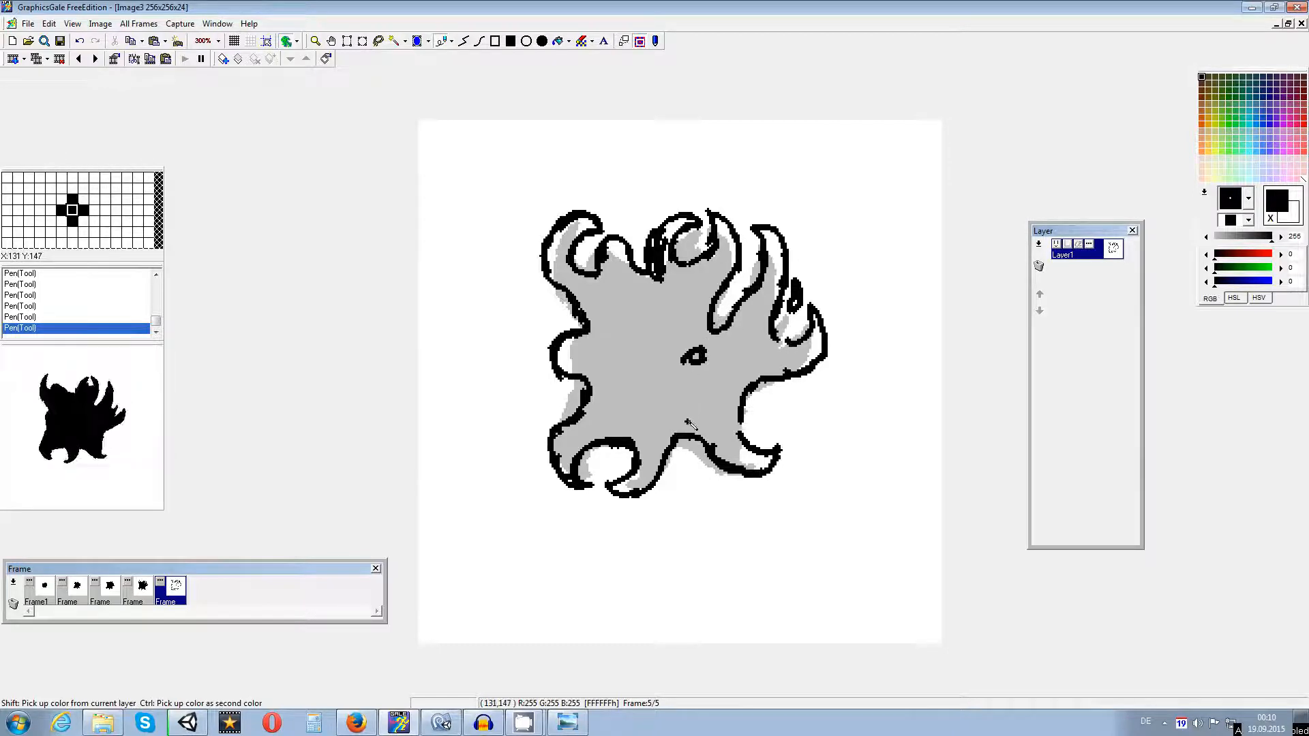
Step: Deepen the notch between the fifth frame's two right-hand bottom spikes, erase the old line across it, and add a small loop left of center
{"action": "mouse_move", "coordinate": [671, 450]}
{"action": "left_mouse_down"}
{"action": "mouse_move", "coordinate": [675, 406]}
{"action": "mouse_move", "coordinate": [717, 455]}
{"action": "left_mouse_up"}
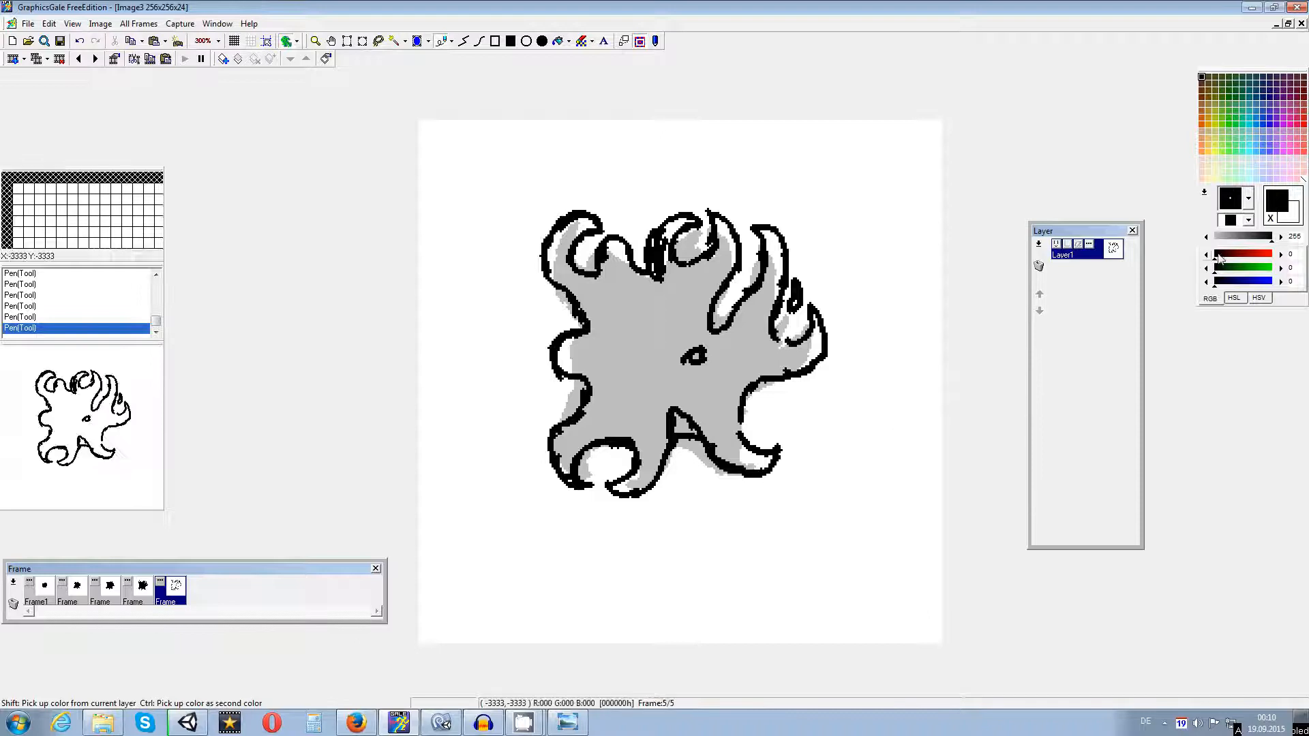
{"action": "left_click", "coordinate": [1270, 219]}
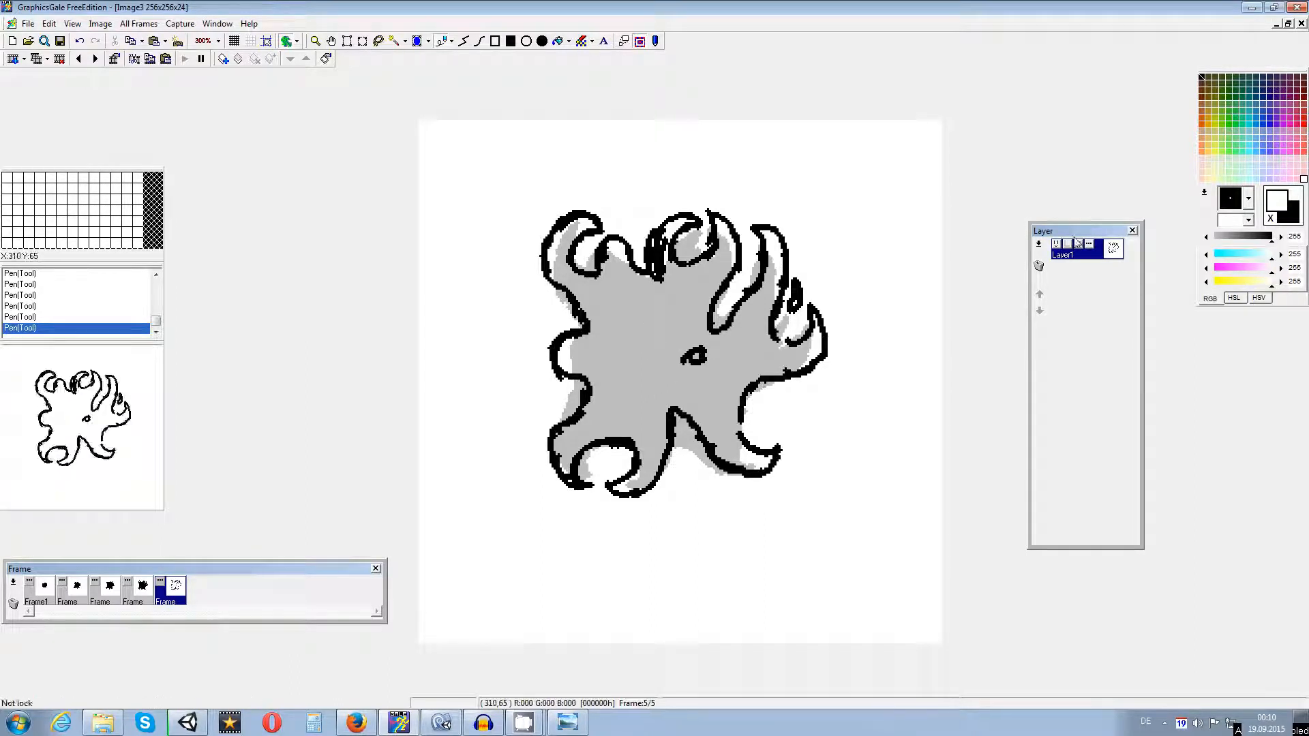
{"action": "left_click", "coordinate": [1270, 218]}
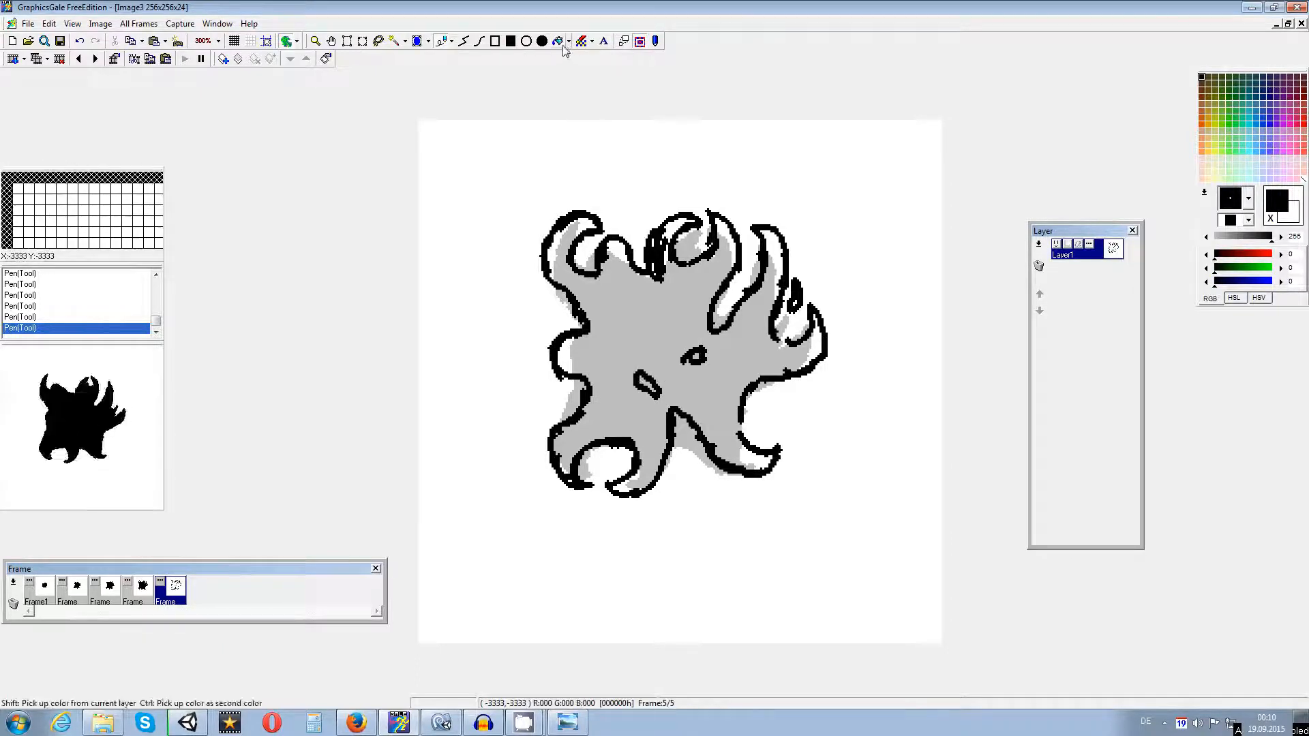
Step: Close the outline gap in the fifth frame's right-hand notch and flood-fill the shape with black
{"action": "left_click", "coordinate": [687, 374]}
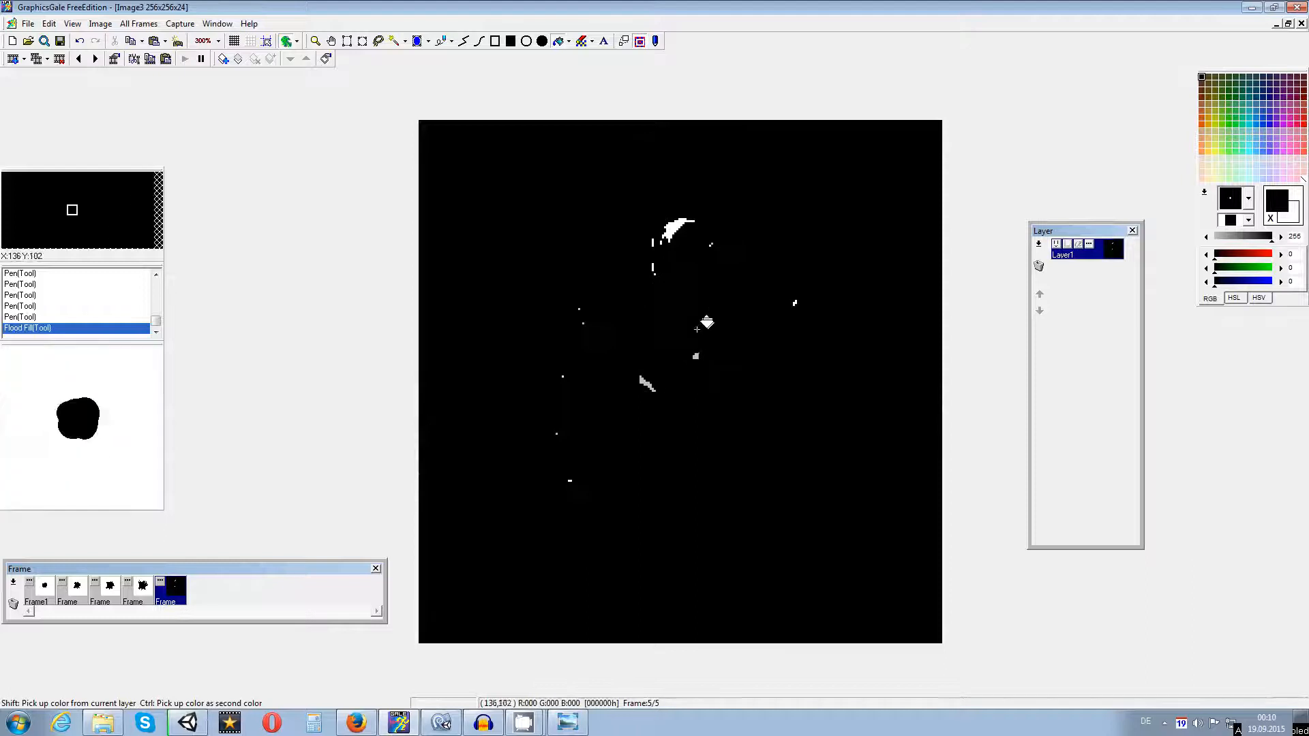
{"action": "key", "text": "ctrl+z"}
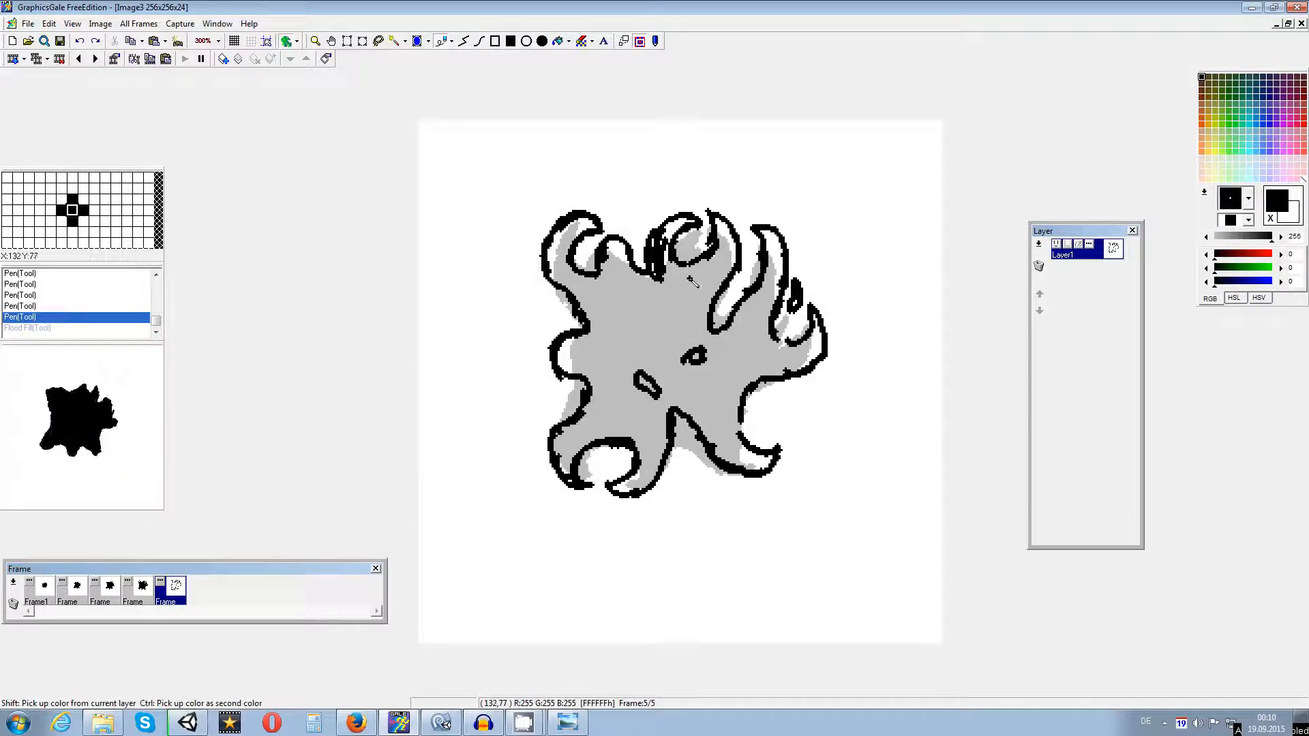
{"action": "left_click", "coordinate": [784, 345]}
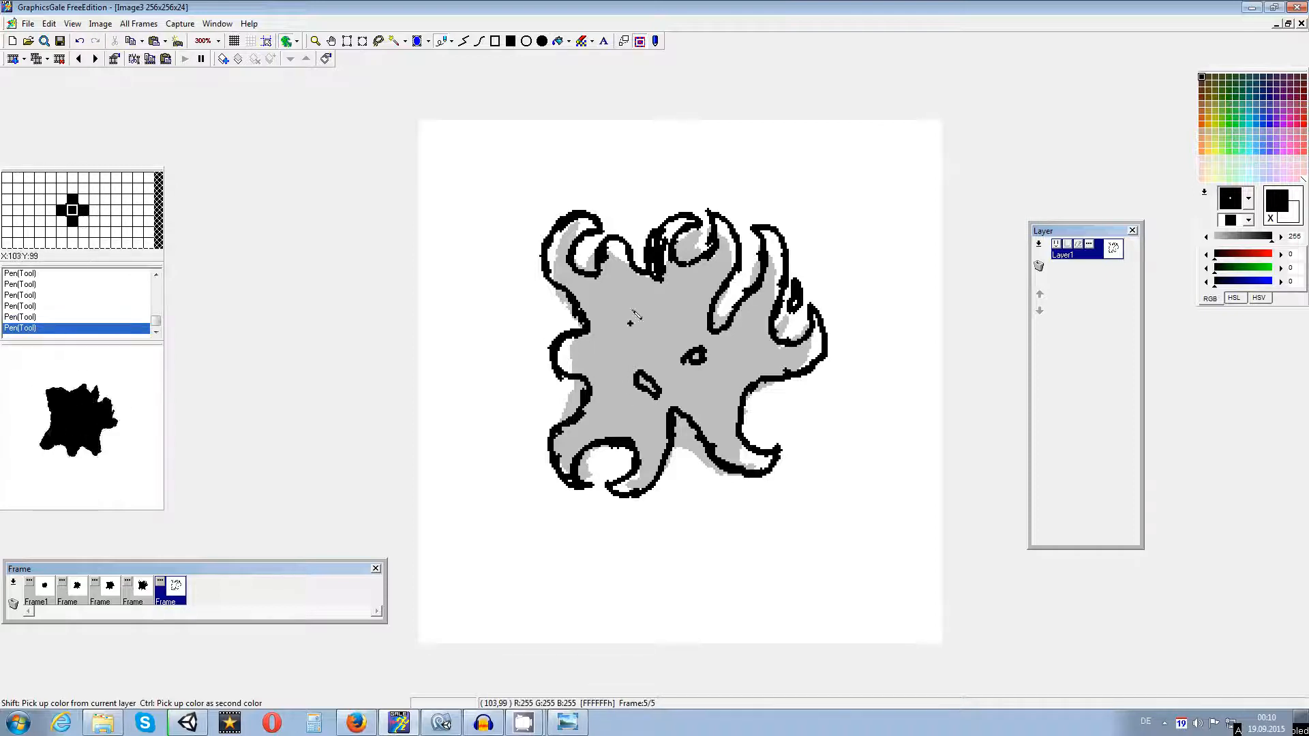
{"action": "left_click", "coordinate": [558, 42]}
{"action": "left_click", "coordinate": [652, 299]}
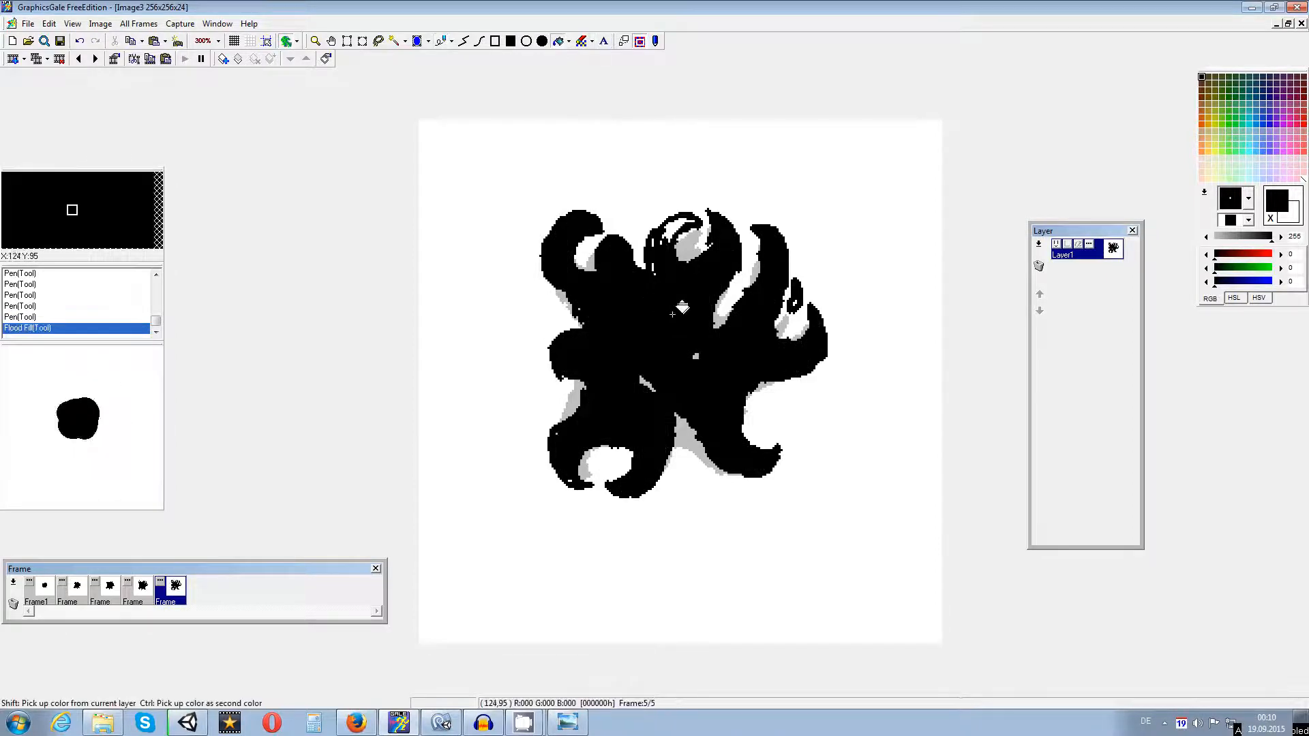
Step: Fill the leftover white gaps and specks in the fifth frame's upper curl, small right-hand droplet, left side and bottom notch with black
{"action": "left_click_drag", "start_coordinate": [652, 252], "coordinate": [652, 279]}
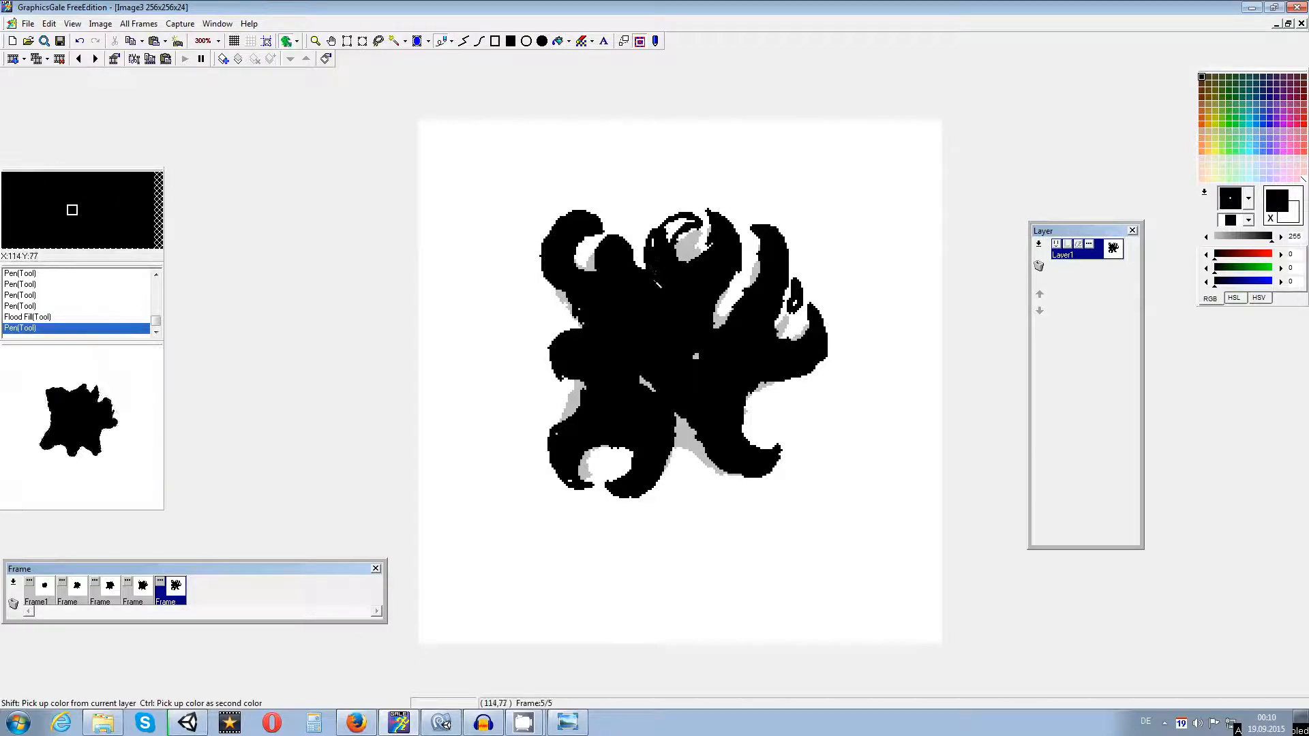
{"action": "left_click_drag", "start_coordinate": [681, 225], "coordinate": [690, 231]}
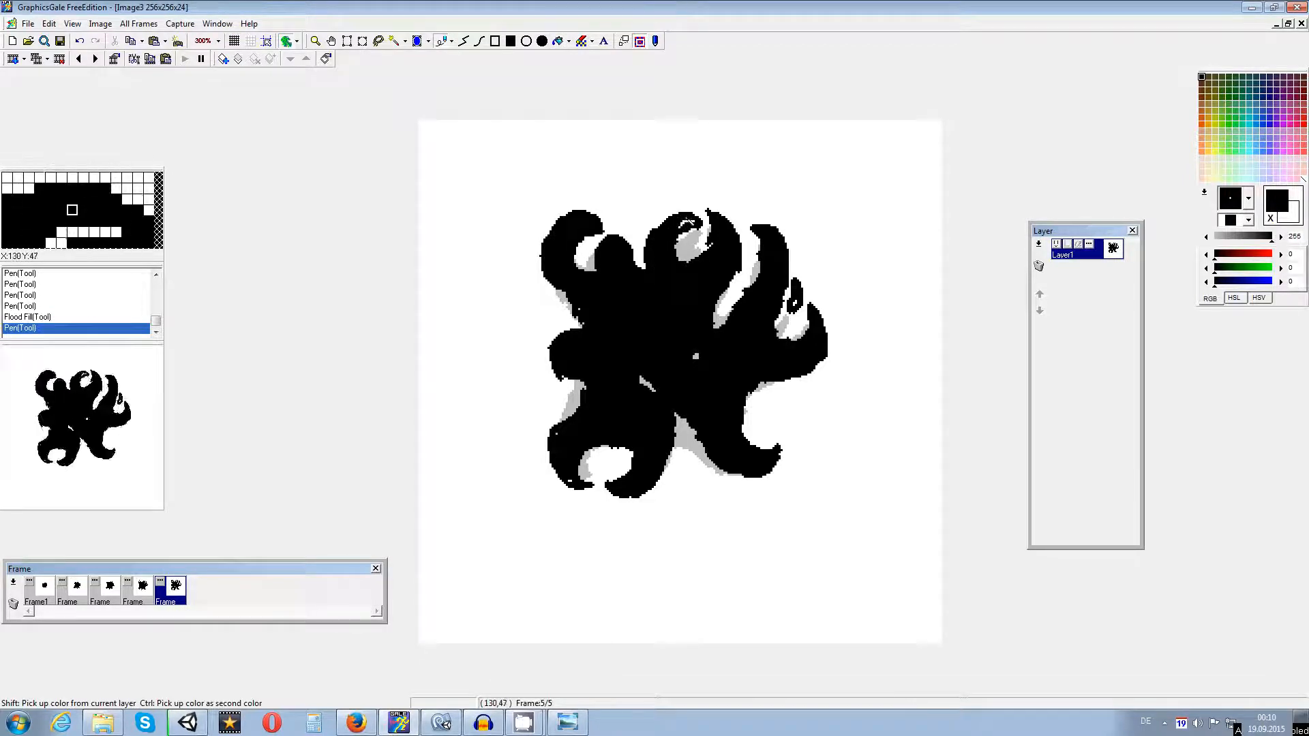
{"action": "left_click_drag", "start_coordinate": [795, 299], "coordinate": [793, 305]}
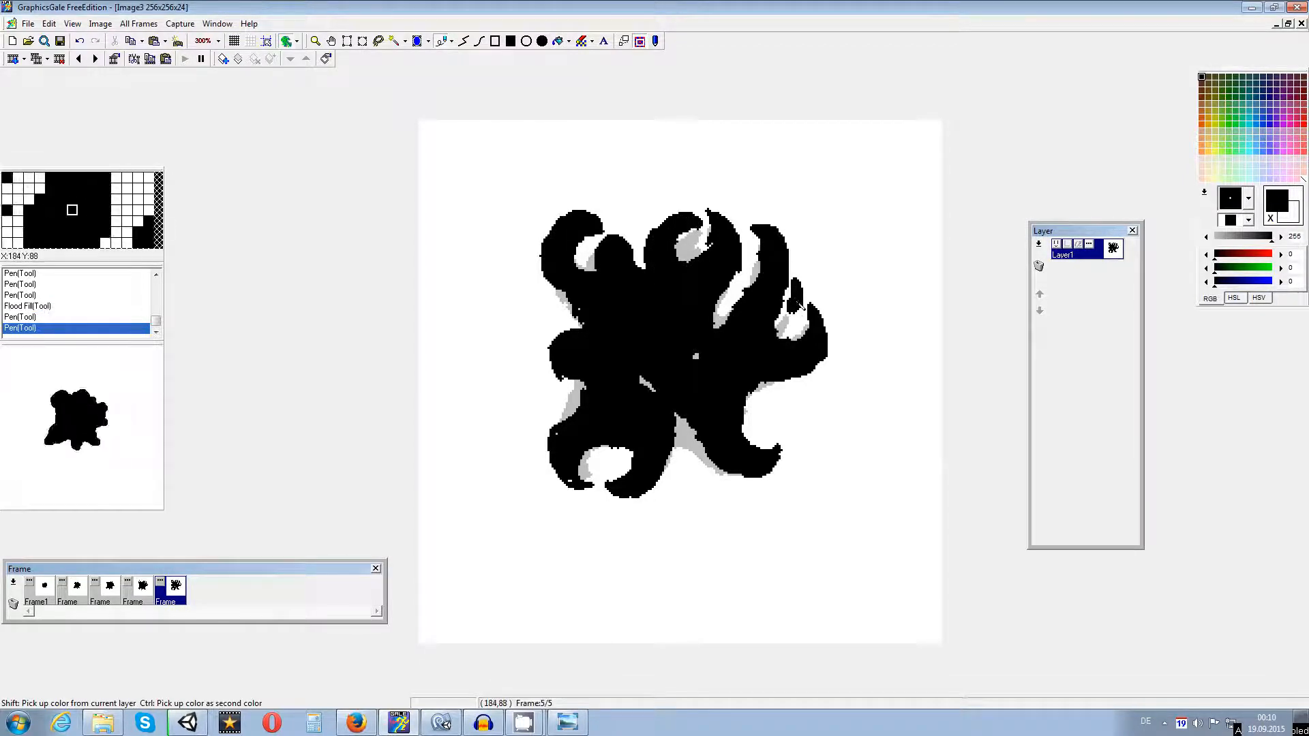
{"action": "left_click_drag", "start_coordinate": [587, 314], "coordinate": [580, 309]}
{"action": "left_click", "coordinate": [559, 436]}
{"action": "left_click", "coordinate": [556, 433]}
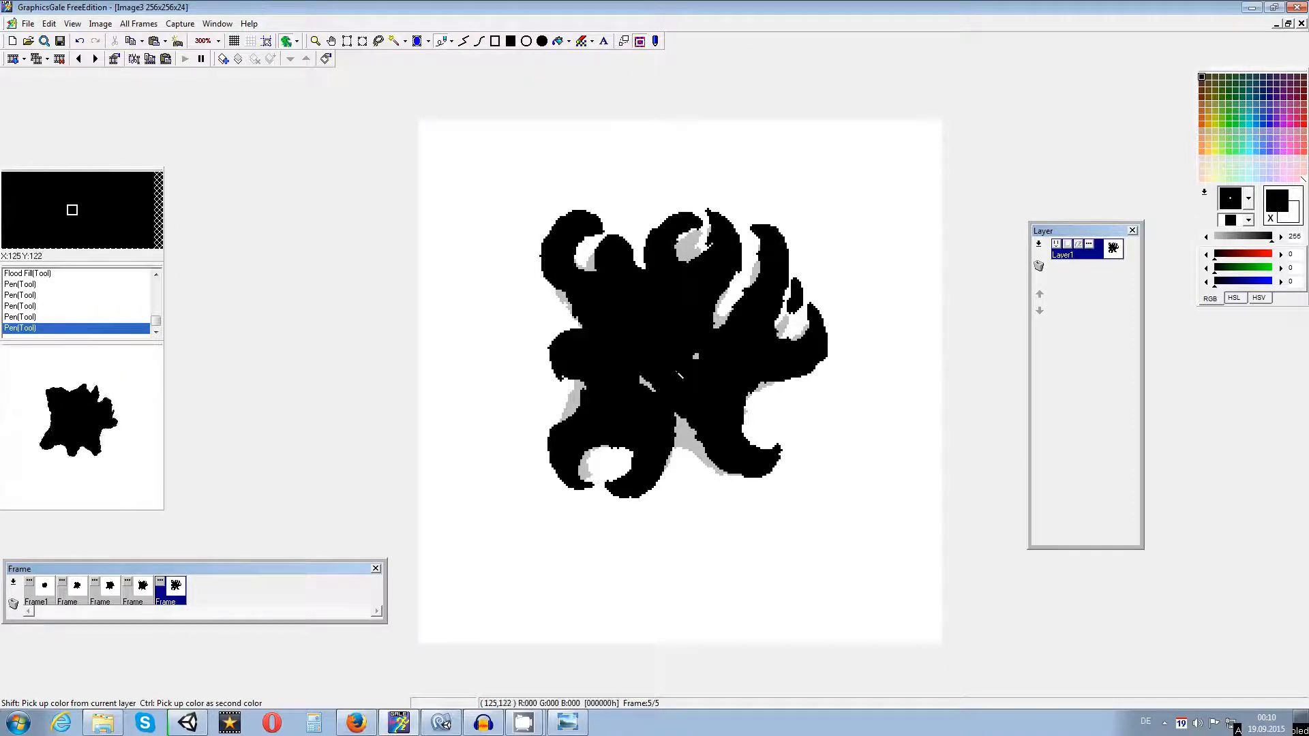
{"action": "left_click_drag", "start_coordinate": [685, 418], "coordinate": [676, 414]}
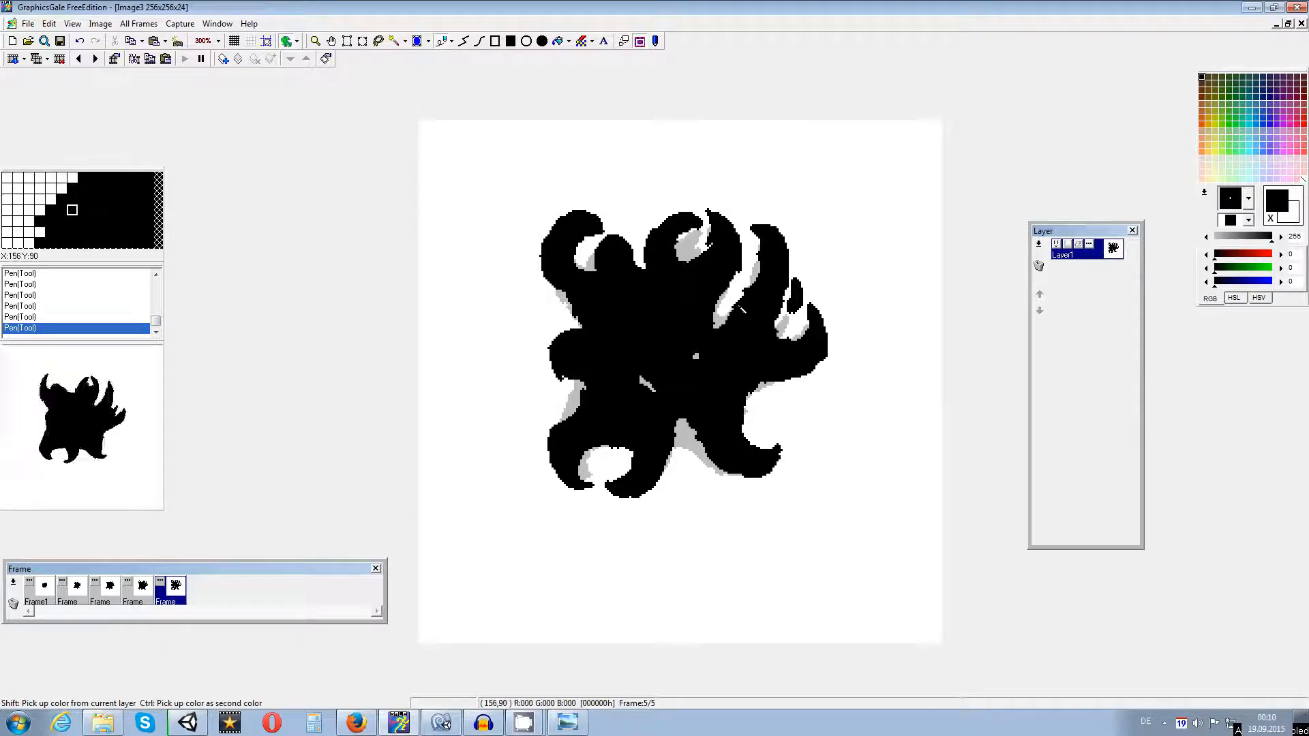
{"action": "right_click", "coordinate": [9, 407]}
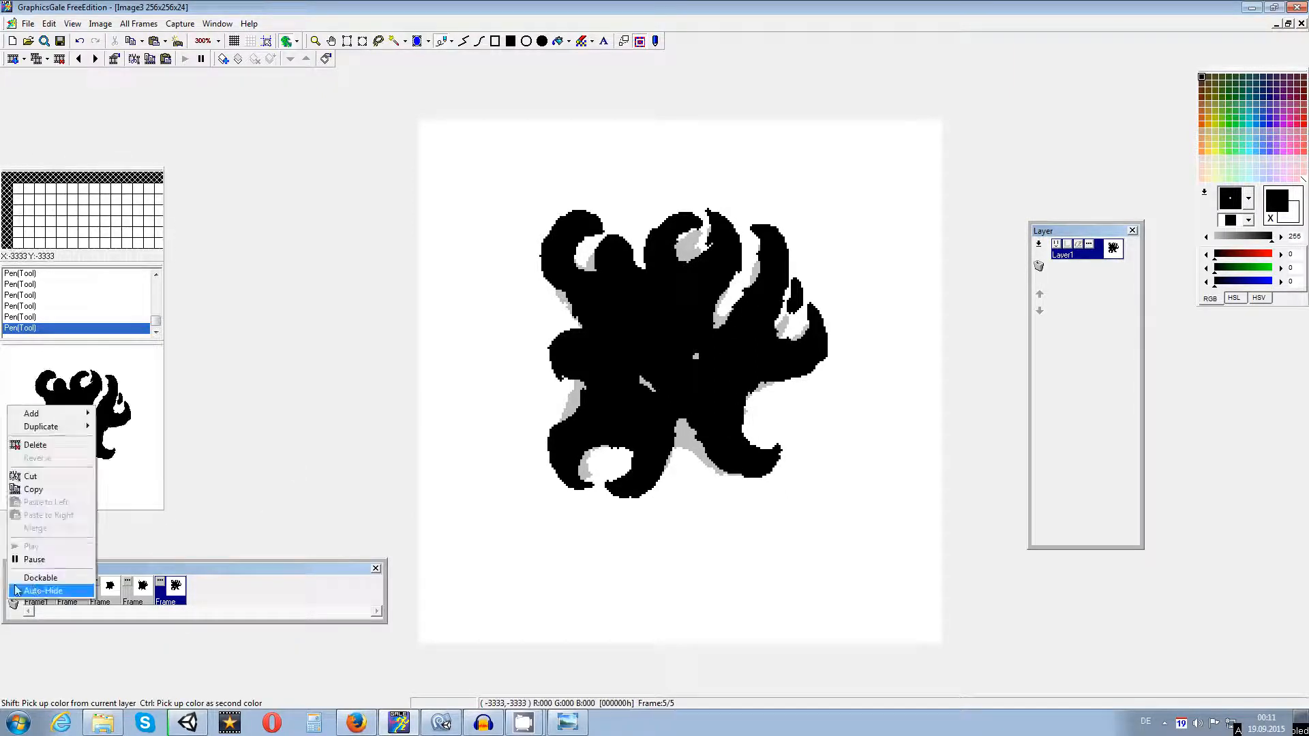
{"action": "mouse_move", "coordinate": [64, 416]}
{"action": "left_click", "coordinate": [122, 417]}
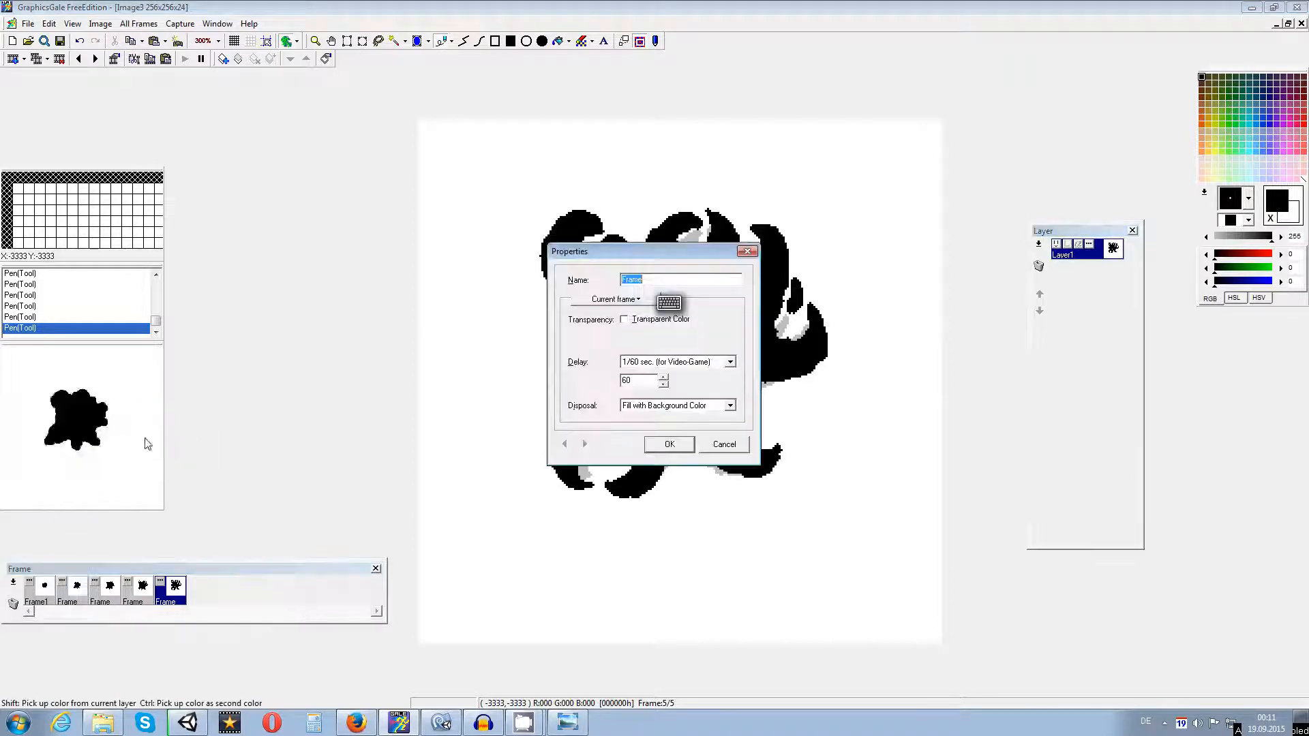
{"action": "left_click", "coordinate": [723, 443]}
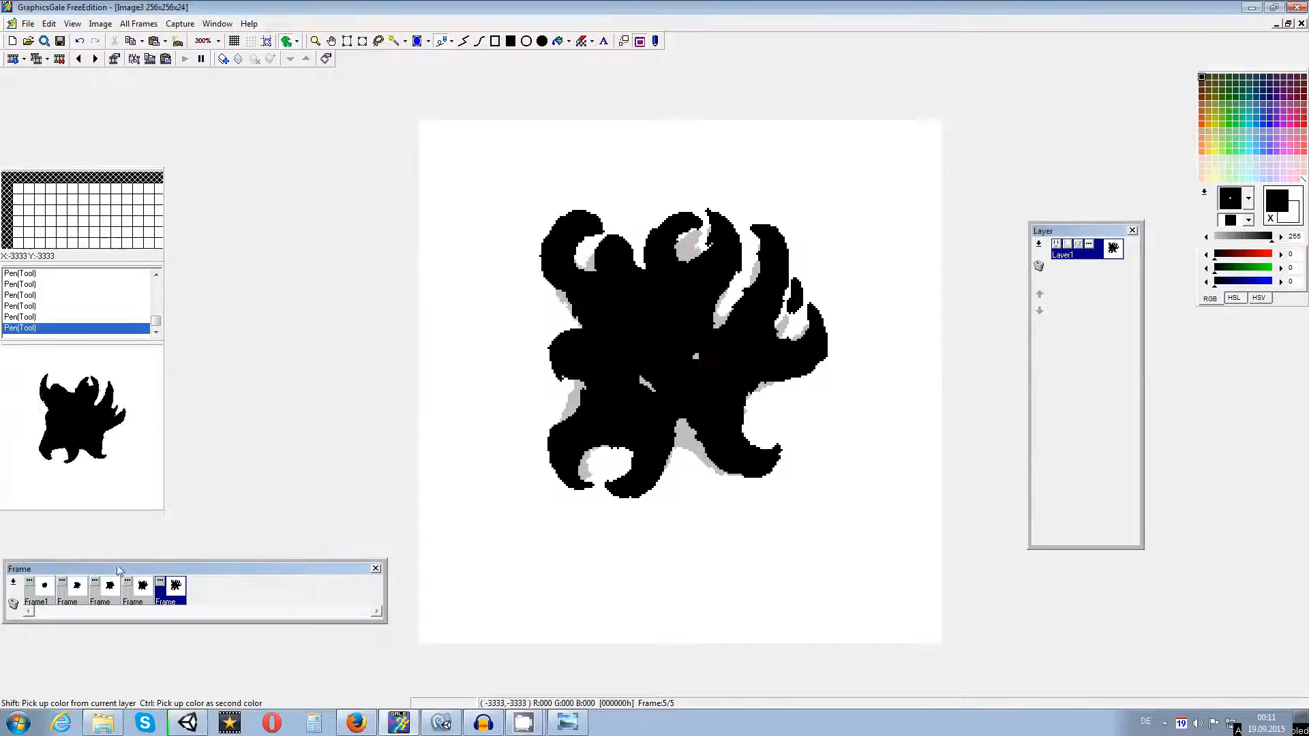
Step: Insert a blank sixth frame after the fifth with transparent color enabled and a delay of 10 in 1/60 sec units
{"action": "right_click", "coordinate": [8, 407]}
{"action": "mouse_move", "coordinate": [41, 426]}
{"action": "left_click", "coordinate": [145, 441]}
{"action": "double_click", "coordinate": [634, 380]}
{"action": "type", "text": "10"}
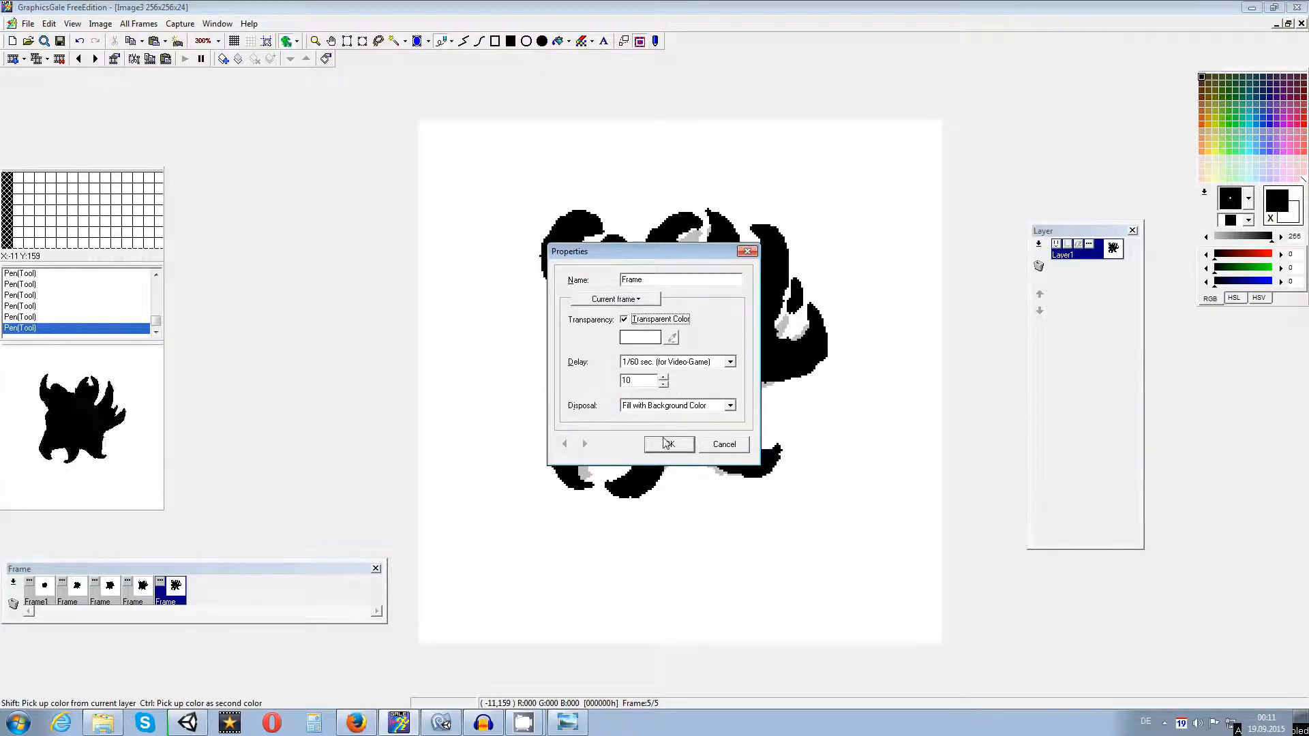
{"action": "left_click", "coordinate": [668, 443]}
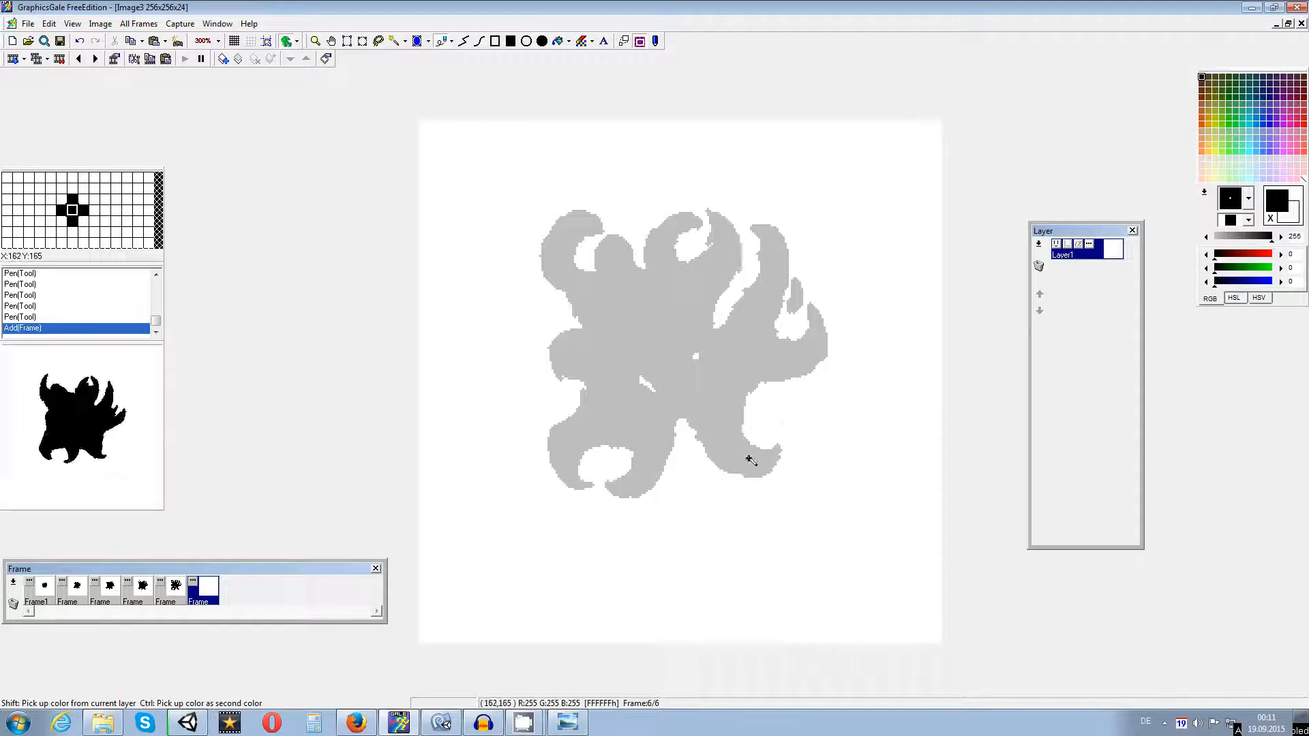
Step: Outline the sixth frame's lower-right and right hooks in black, plus the bottom notch, two inner loops and the upper-right spike's tip
{"action": "mouse_move", "coordinate": [774, 413]}
{"action": "left_mouse_down"}
{"action": "mouse_move", "coordinate": [799, 452]}
{"action": "mouse_move", "coordinate": [763, 469]}
{"action": "left_mouse_up"}
{"action": "left_click", "coordinate": [722, 443]}
{"action": "left_click_drag", "start_coordinate": [738, 417], "coordinate": [758, 437]}
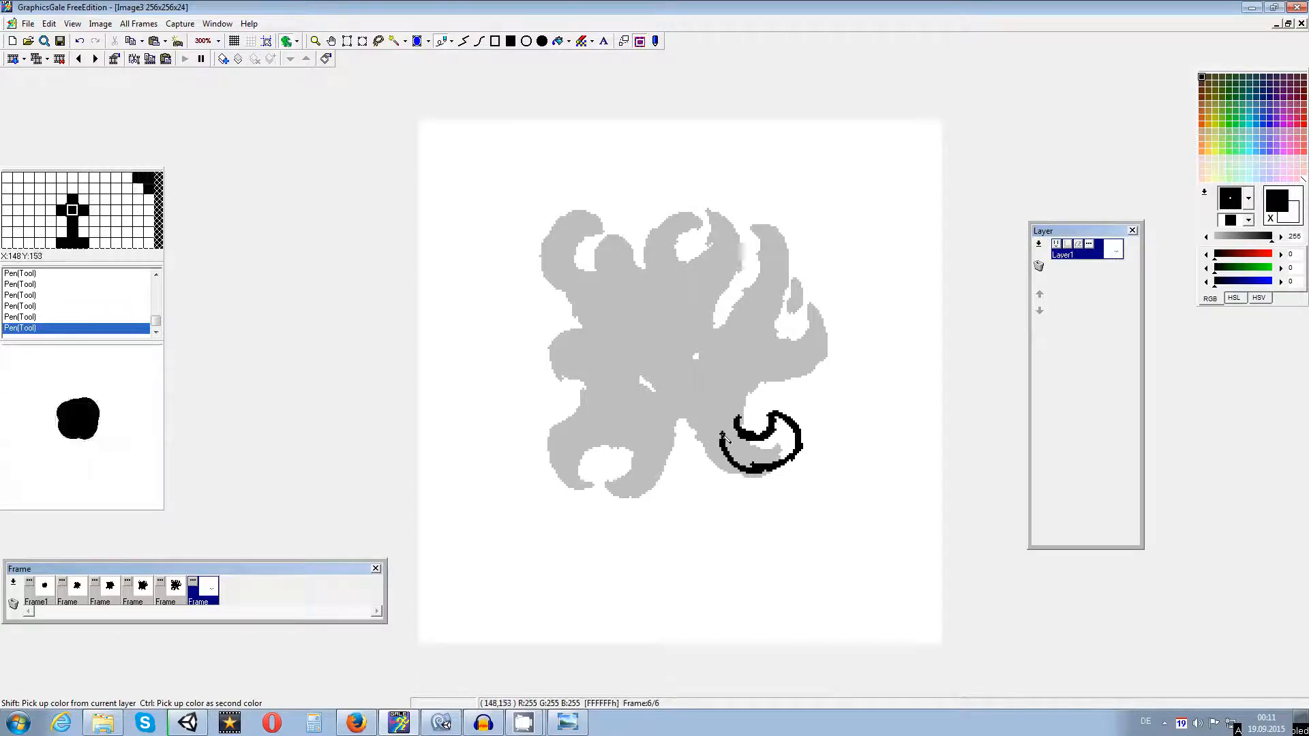
{"action": "mouse_move", "coordinate": [715, 431]}
{"action": "left_mouse_down"}
{"action": "mouse_move", "coordinate": [678, 394]}
{"action": "mouse_move", "coordinate": [679, 420]}
{"action": "left_mouse_up"}
{"action": "mouse_move", "coordinate": [637, 372]}
{"action": "left_mouse_down"}
{"action": "mouse_move", "coordinate": [644, 385]}
{"action": "mouse_move", "coordinate": [630, 382]}
{"action": "mouse_move", "coordinate": [655, 365]}
{"action": "mouse_move", "coordinate": [659, 397]}
{"action": "left_mouse_up"}
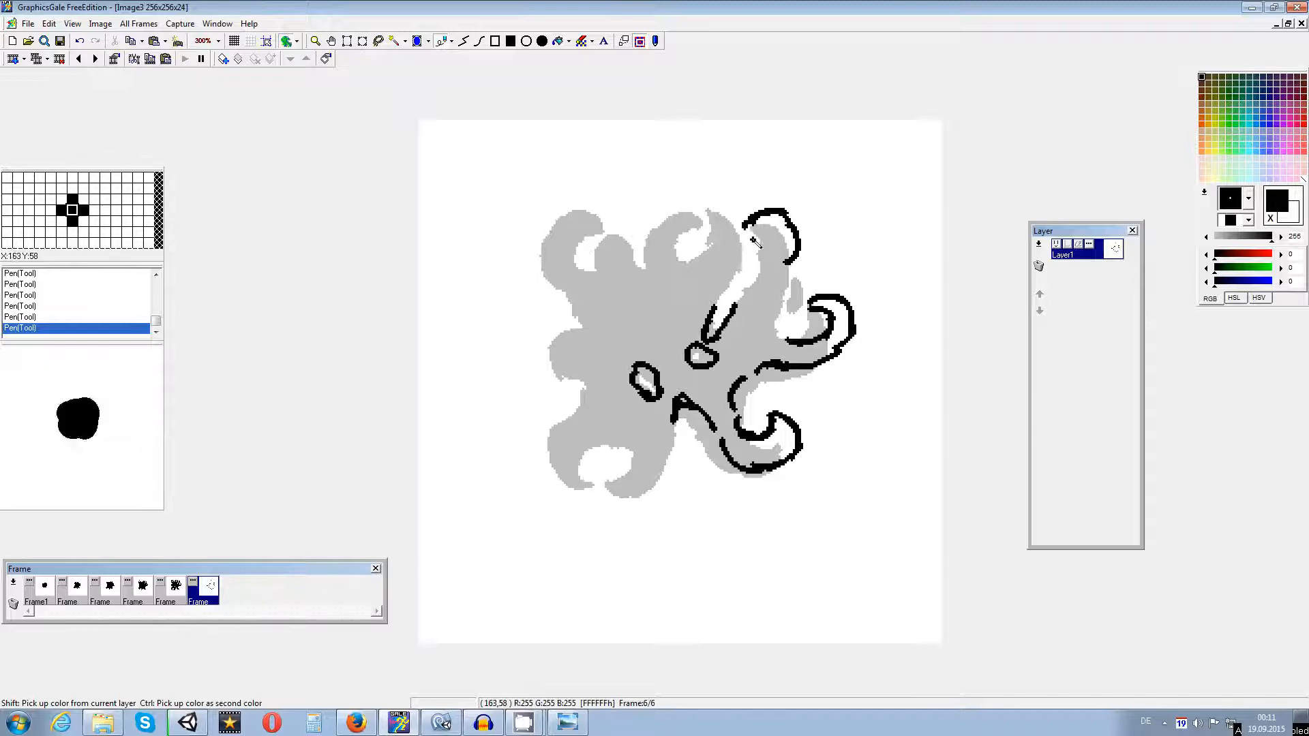
Step: Complete the sixth frame's upper-right spike outline, add a small detached spiral beside it, and outline the facing curls at the top
{"action": "mouse_move", "coordinate": [766, 256]}
{"action": "left_mouse_down"}
{"action": "mouse_move", "coordinate": [776, 278]}
{"action": "mouse_move", "coordinate": [817, 282]}
{"action": "left_mouse_up"}
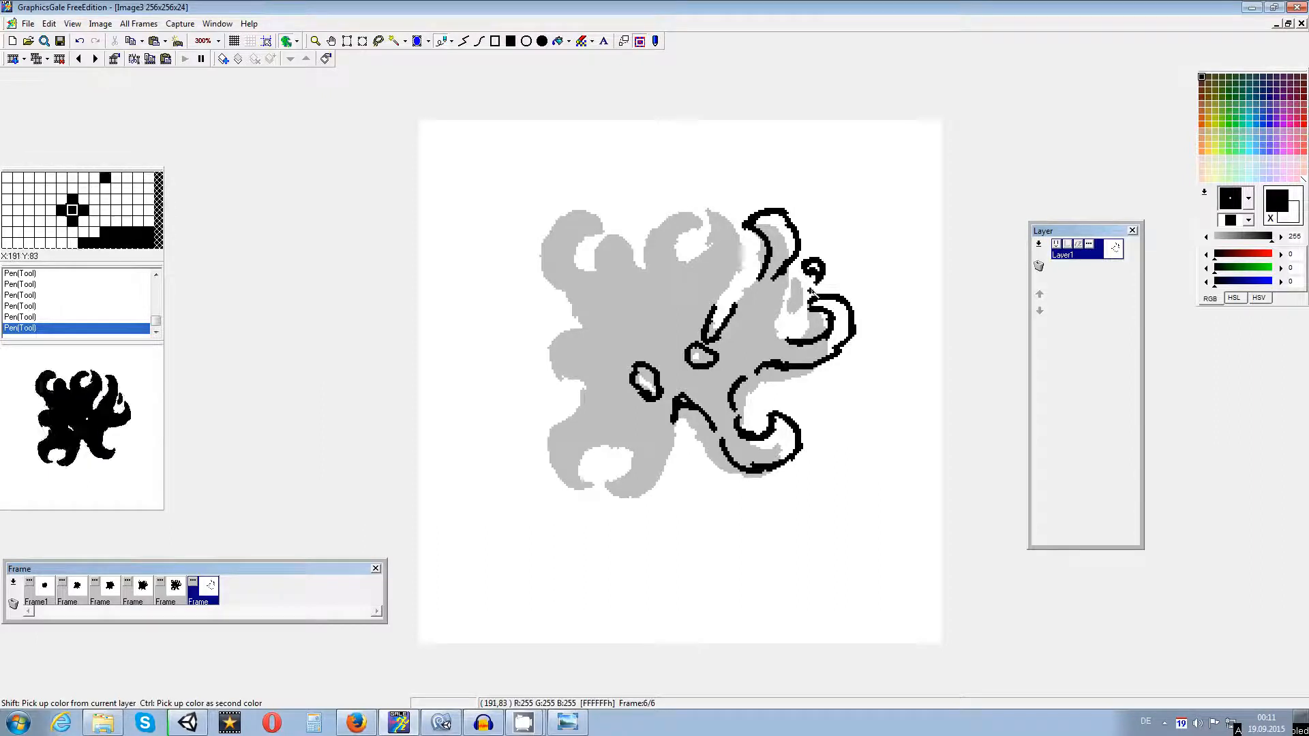
{"action": "mouse_move", "coordinate": [736, 306]}
{"action": "left_mouse_down"}
{"action": "mouse_move", "coordinate": [760, 278]}
{"action": "mouse_move", "coordinate": [769, 330]}
{"action": "left_mouse_up"}
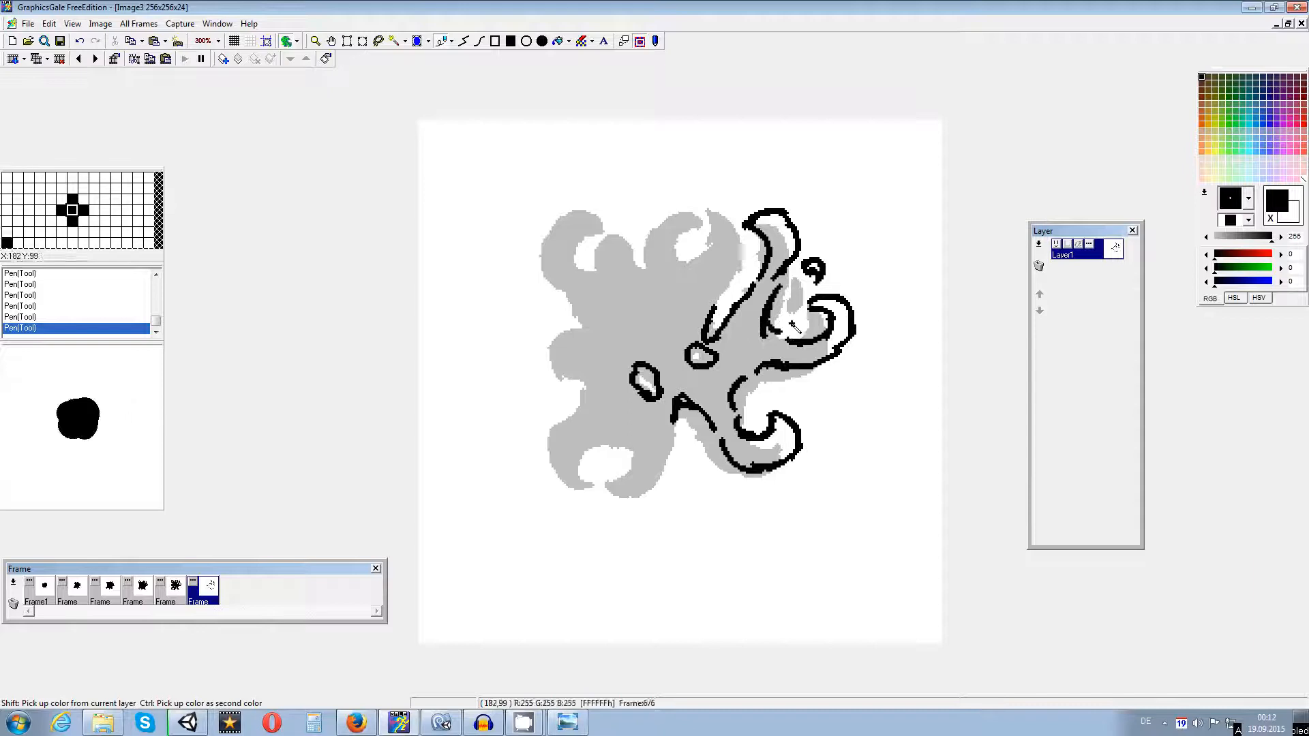
{"action": "left_click_drag", "start_coordinate": [726, 211], "coordinate": [687, 203]}
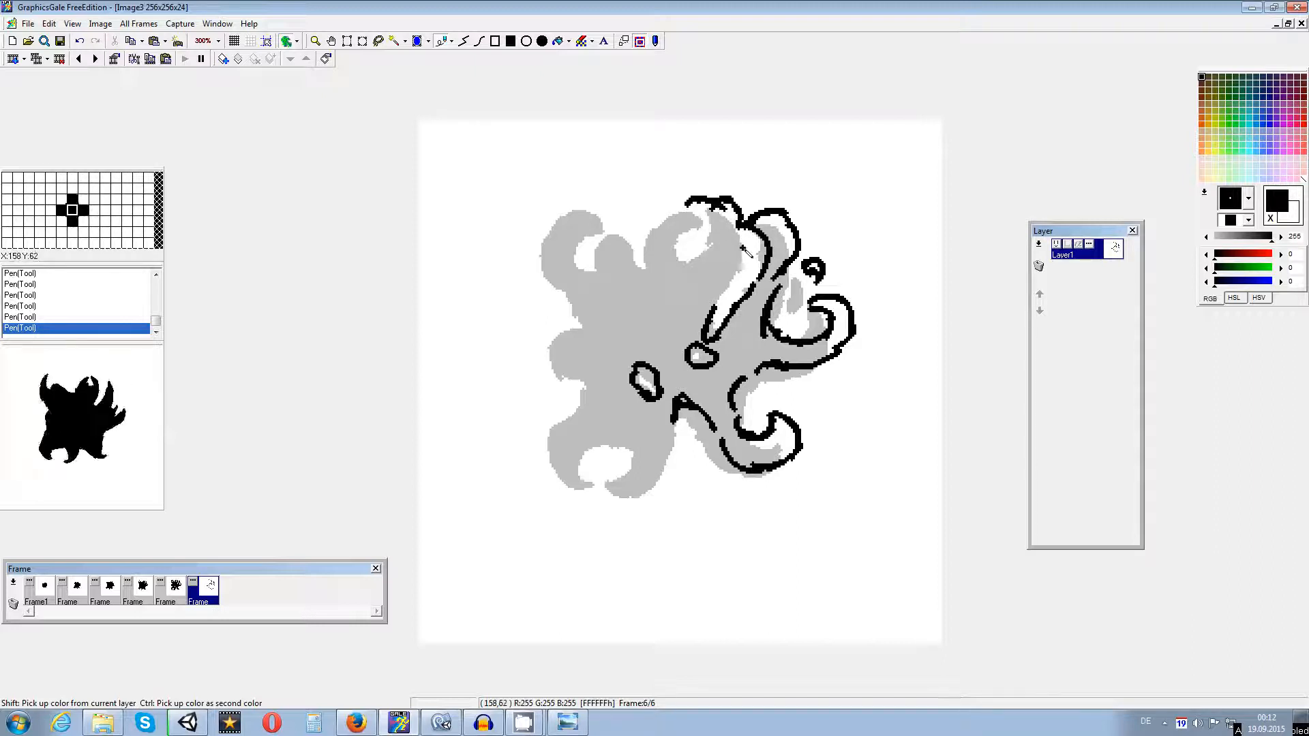
{"action": "mouse_move", "coordinate": [709, 296]}
{"action": "left_mouse_down"}
{"action": "mouse_move", "coordinate": [739, 220]}
{"action": "mouse_move", "coordinate": [711, 207]}
{"action": "mouse_move", "coordinate": [702, 250]}
{"action": "left_mouse_up"}
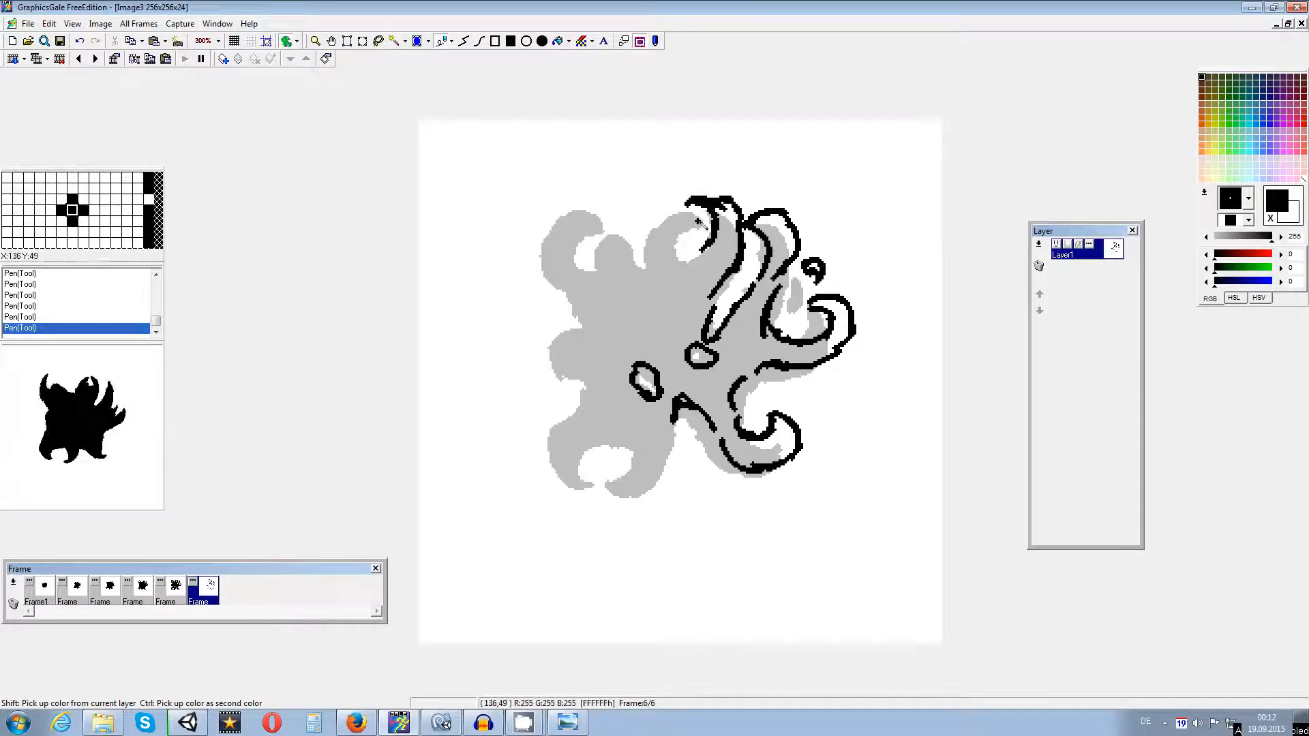
{"action": "mouse_move", "coordinate": [689, 204]}
{"action": "left_mouse_down"}
{"action": "mouse_move", "coordinate": [643, 218]}
{"action": "mouse_move", "coordinate": [660, 242]}
{"action": "mouse_move", "coordinate": [656, 271]}
{"action": "mouse_move", "coordinate": [684, 234]}
{"action": "mouse_move", "coordinate": [680, 270]}
{"action": "left_mouse_up"}
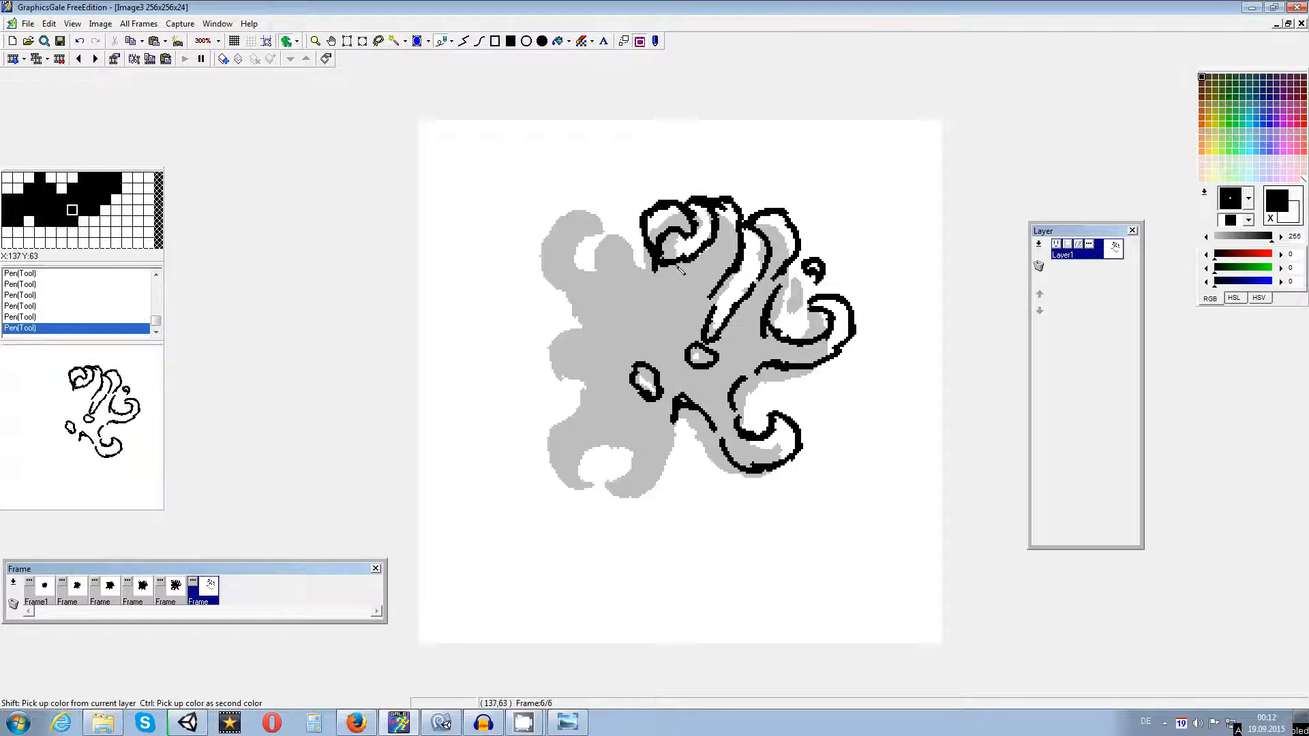
Step: Outline the sixth frame's small top bump, upper-left curl, left spike and two bottom-left hooks, joining the top lines
{"action": "left_click_drag", "start_coordinate": [612, 267], "coordinate": [613, 266]}
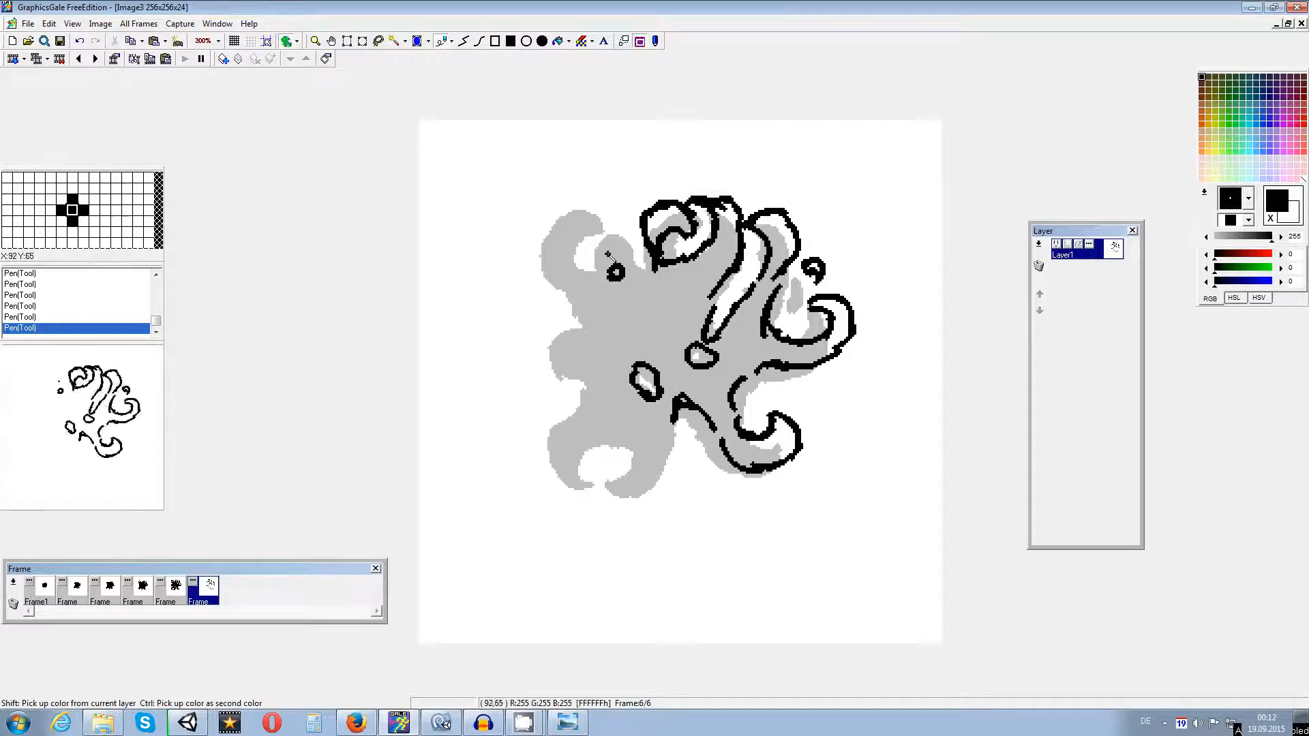
{"action": "left_click_drag", "start_coordinate": [601, 263], "coordinate": [630, 267]}
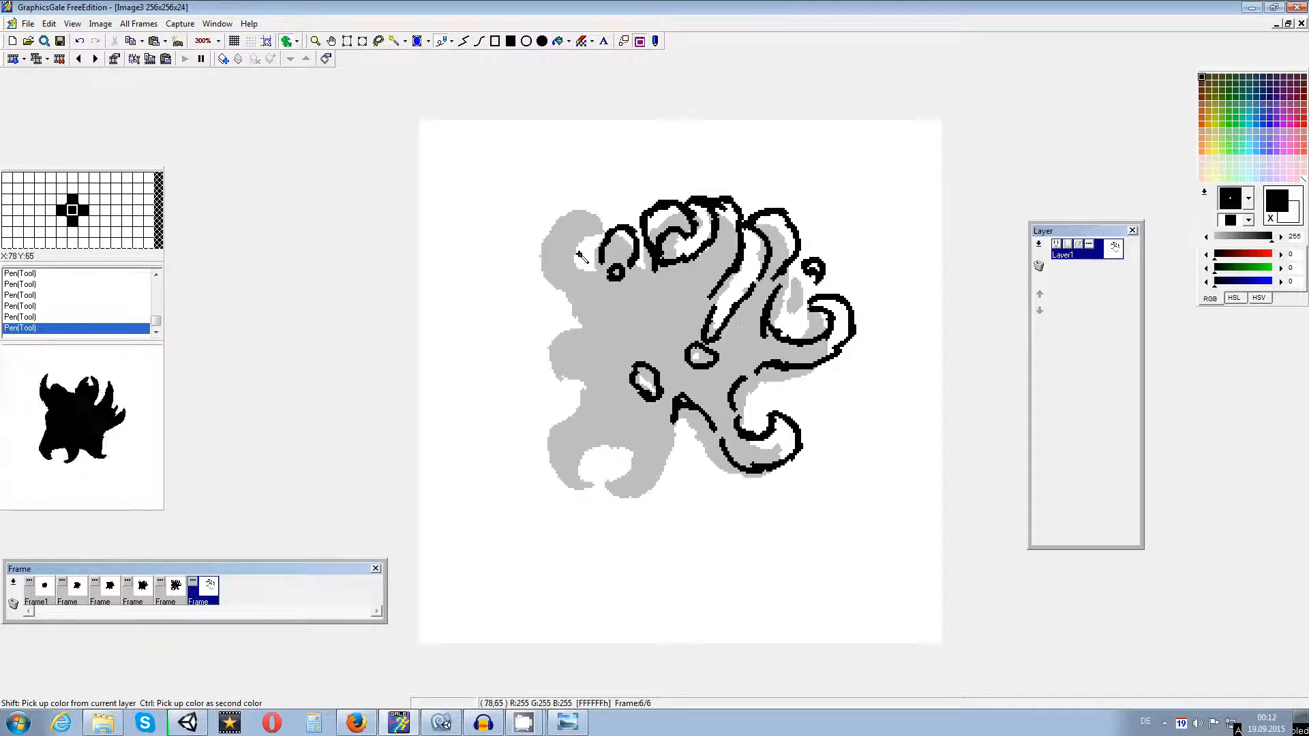
{"action": "mouse_move", "coordinate": [546, 217]}
{"action": "left_mouse_down"}
{"action": "mouse_move", "coordinate": [584, 223]}
{"action": "mouse_move", "coordinate": [557, 277]}
{"action": "mouse_move", "coordinate": [574, 281]}
{"action": "left_mouse_up"}
{"action": "mouse_move", "coordinate": [587, 227]}
{"action": "left_mouse_down"}
{"action": "mouse_move", "coordinate": [547, 230]}
{"action": "mouse_move", "coordinate": [587, 239]}
{"action": "mouse_move", "coordinate": [553, 267]}
{"action": "mouse_move", "coordinate": [586, 277]}
{"action": "mouse_move", "coordinate": [585, 328]}
{"action": "mouse_move", "coordinate": [534, 363]}
{"action": "mouse_move", "coordinate": [559, 369]}
{"action": "mouse_move", "coordinate": [579, 351]}
{"action": "mouse_move", "coordinate": [586, 367]}
{"action": "mouse_move", "coordinate": [550, 352]}
{"action": "mouse_move", "coordinate": [580, 422]}
{"action": "mouse_move", "coordinate": [580, 489]}
{"action": "left_mouse_up"}
{"action": "mouse_move", "coordinate": [557, 437]}
{"action": "left_mouse_down"}
{"action": "mouse_move", "coordinate": [570, 473]}
{"action": "mouse_move", "coordinate": [593, 469]}
{"action": "mouse_move", "coordinate": [631, 505]}
{"action": "mouse_move", "coordinate": [656, 503]}
{"action": "left_mouse_up"}
{"action": "mouse_move", "coordinate": [611, 465]}
{"action": "left_mouse_down"}
{"action": "mouse_move", "coordinate": [610, 490]}
{"action": "mouse_move", "coordinate": [641, 485]}
{"action": "mouse_move", "coordinate": [657, 458]}
{"action": "mouse_move", "coordinate": [650, 511]}
{"action": "left_mouse_up"}
{"action": "mouse_move", "coordinate": [653, 461]}
{"action": "left_mouse_down"}
{"action": "mouse_move", "coordinate": [657, 431]}
{"action": "mouse_move", "coordinate": [660, 459]}
{"action": "mouse_move", "coordinate": [585, 458]}
{"action": "mouse_move", "coordinate": [588, 434]}
{"action": "mouse_move", "coordinate": [617, 423]}
{"action": "mouse_move", "coordinate": [650, 430]}
{"action": "mouse_move", "coordinate": [648, 449]}
{"action": "left_mouse_up"}
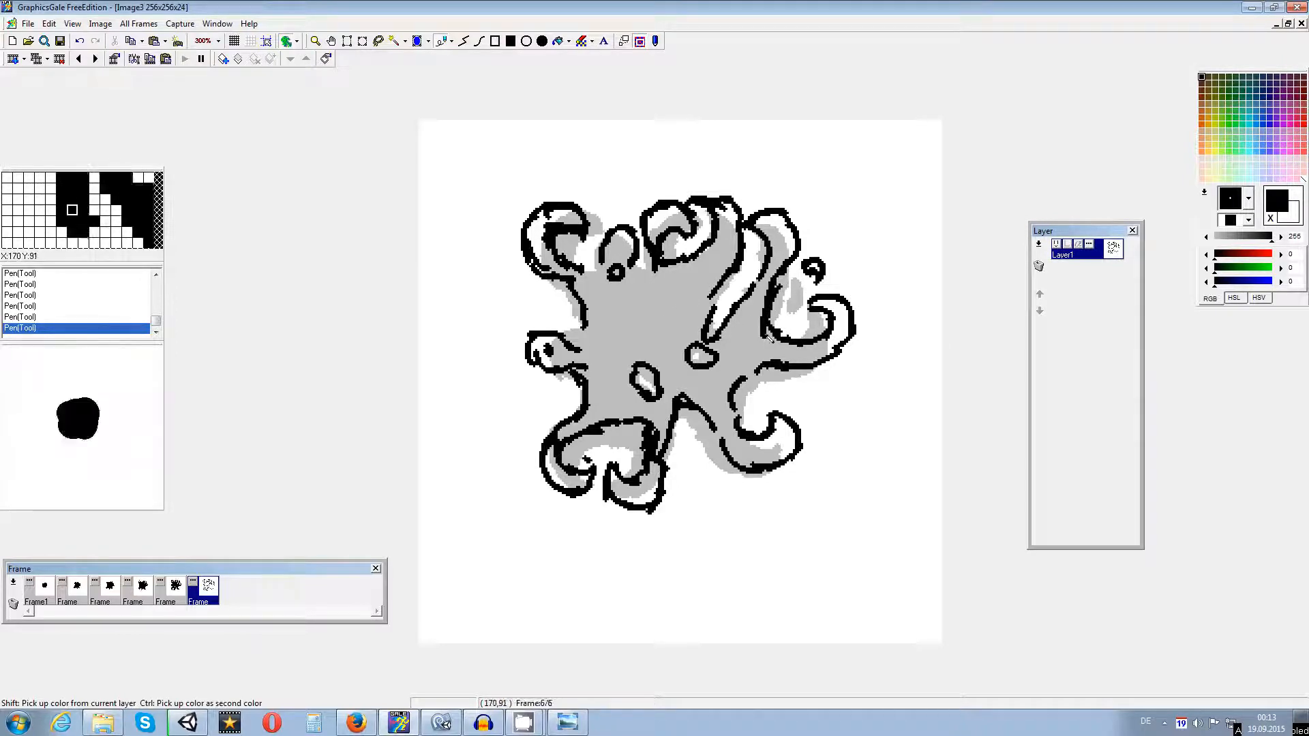
{"action": "left_click", "coordinate": [1271, 218]}
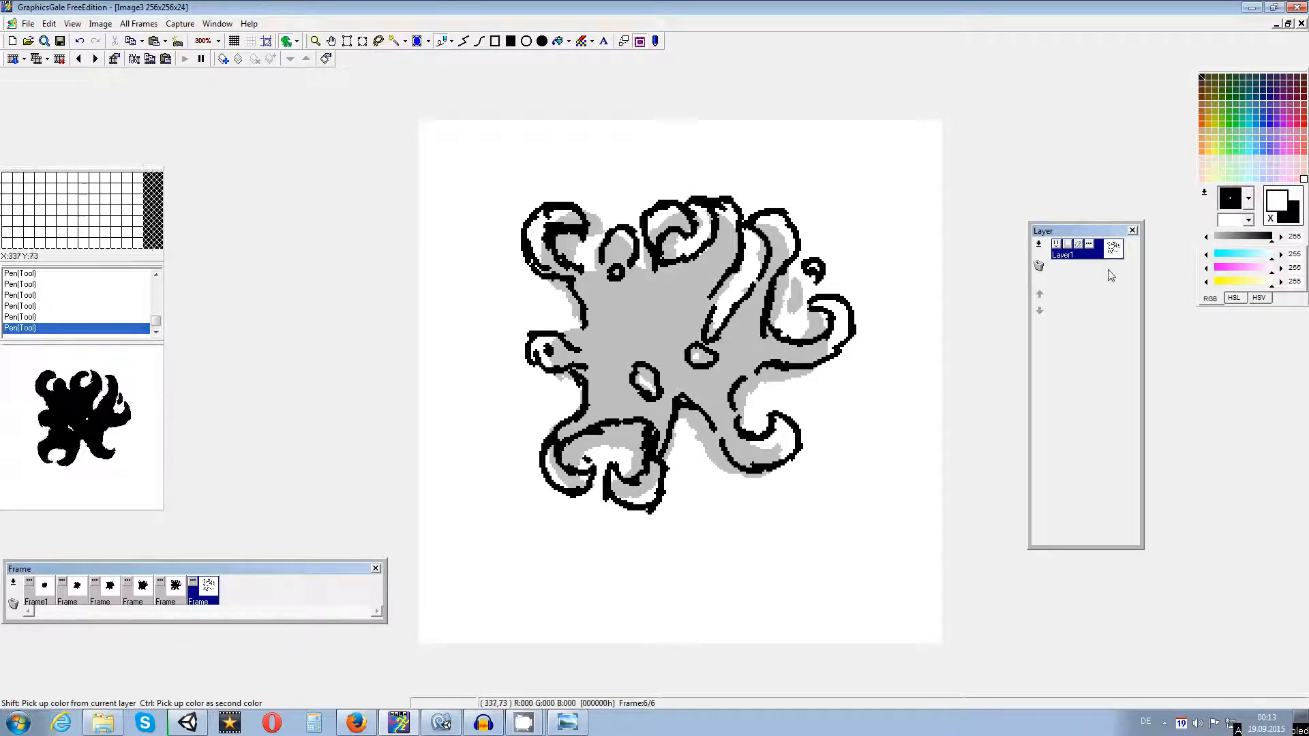
{"action": "left_click", "coordinate": [1271, 218]}
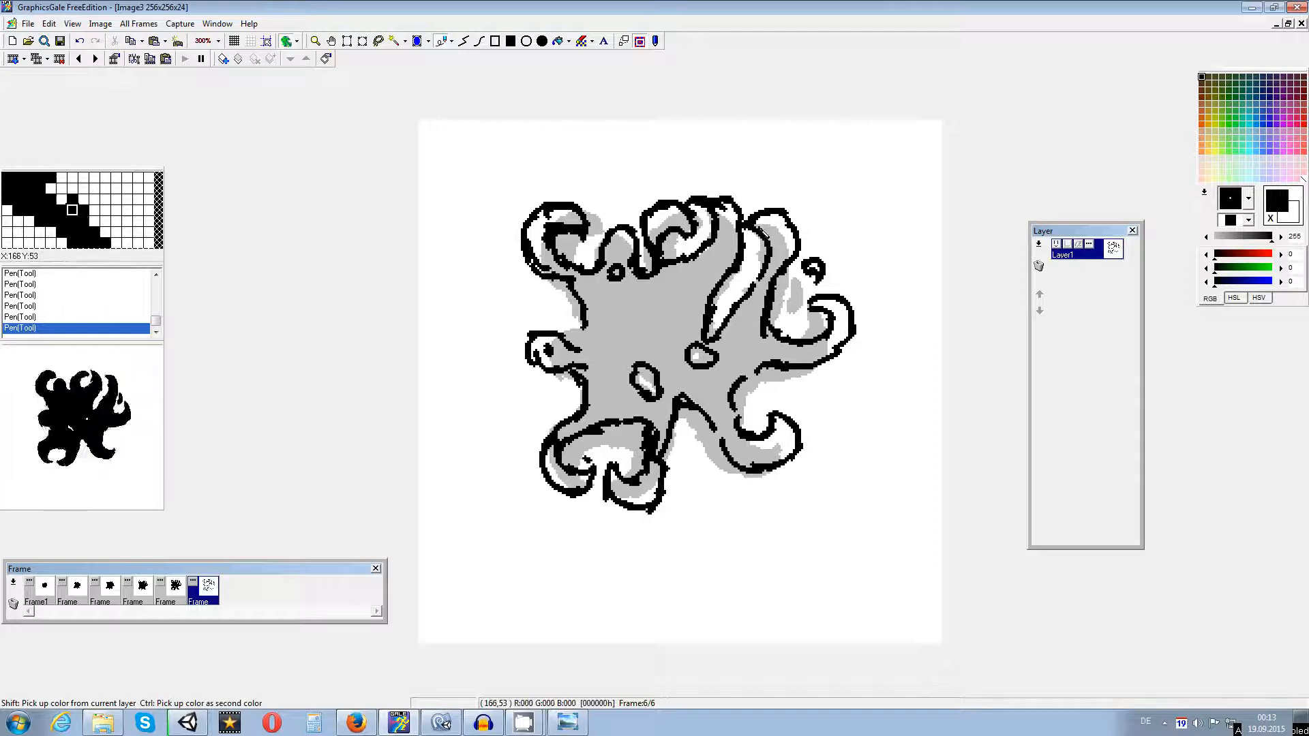
Step: Try to flood-fill the sixth frame's body with black, and undo the fill
{"action": "left_click", "coordinate": [559, 41]}
{"action": "left_click", "coordinate": [676, 318]}
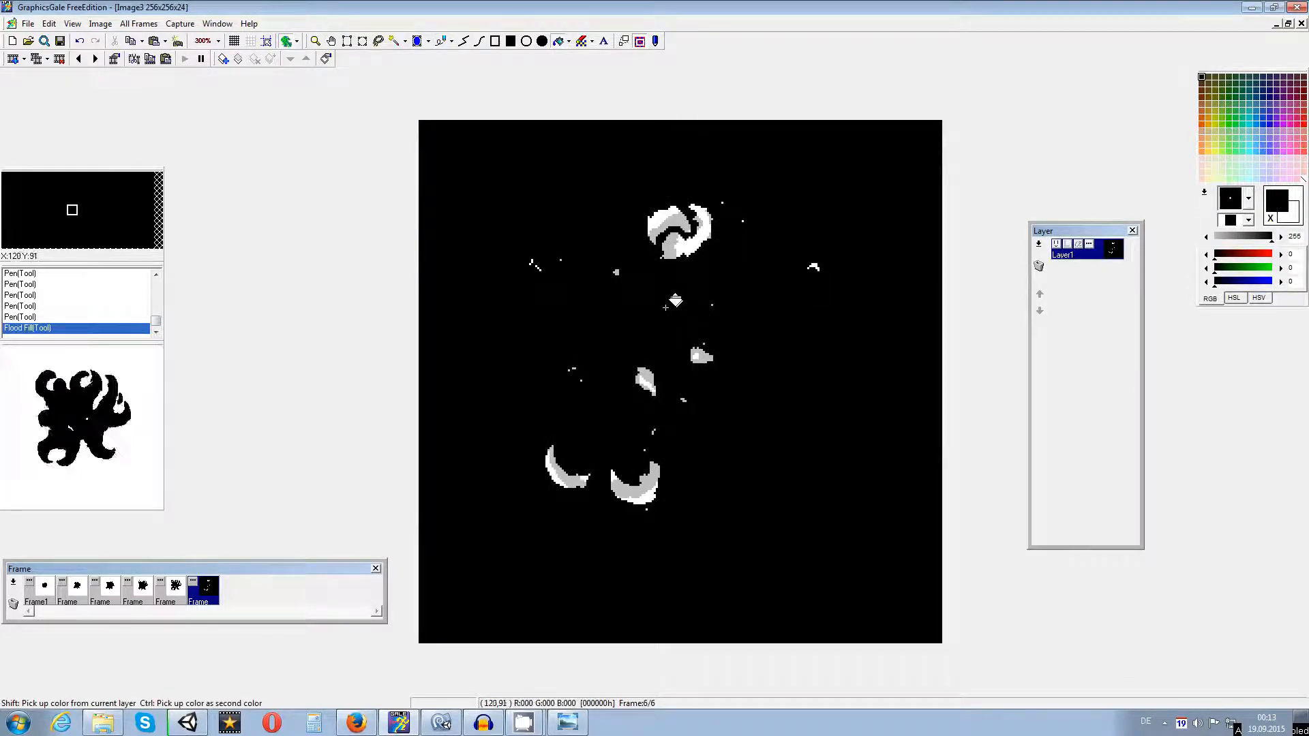
{"action": "key", "text": "ctrl+z"}
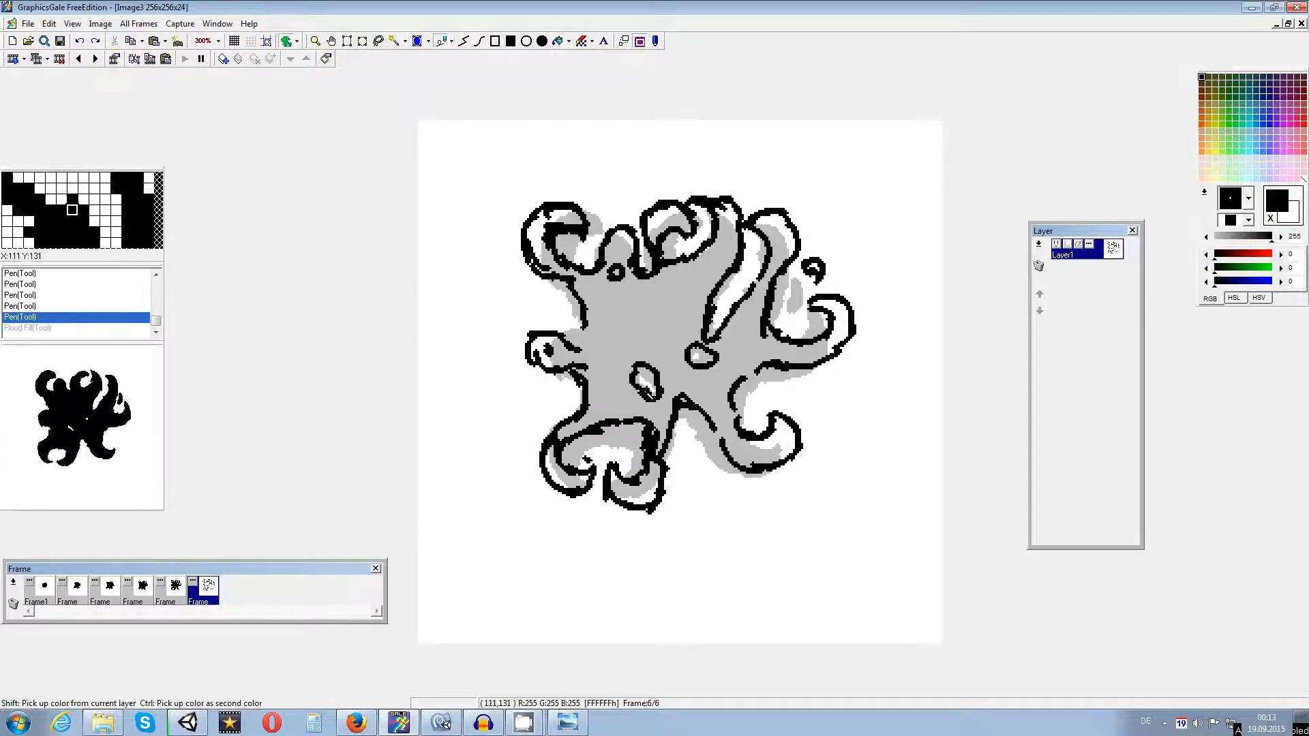
Step: Close the outline gaps on the sixth frame's left side, flood-fill the body and curls with black, and retouch stray white pixels
{"action": "left_click_drag", "start_coordinate": [593, 343], "coordinate": [588, 332]}
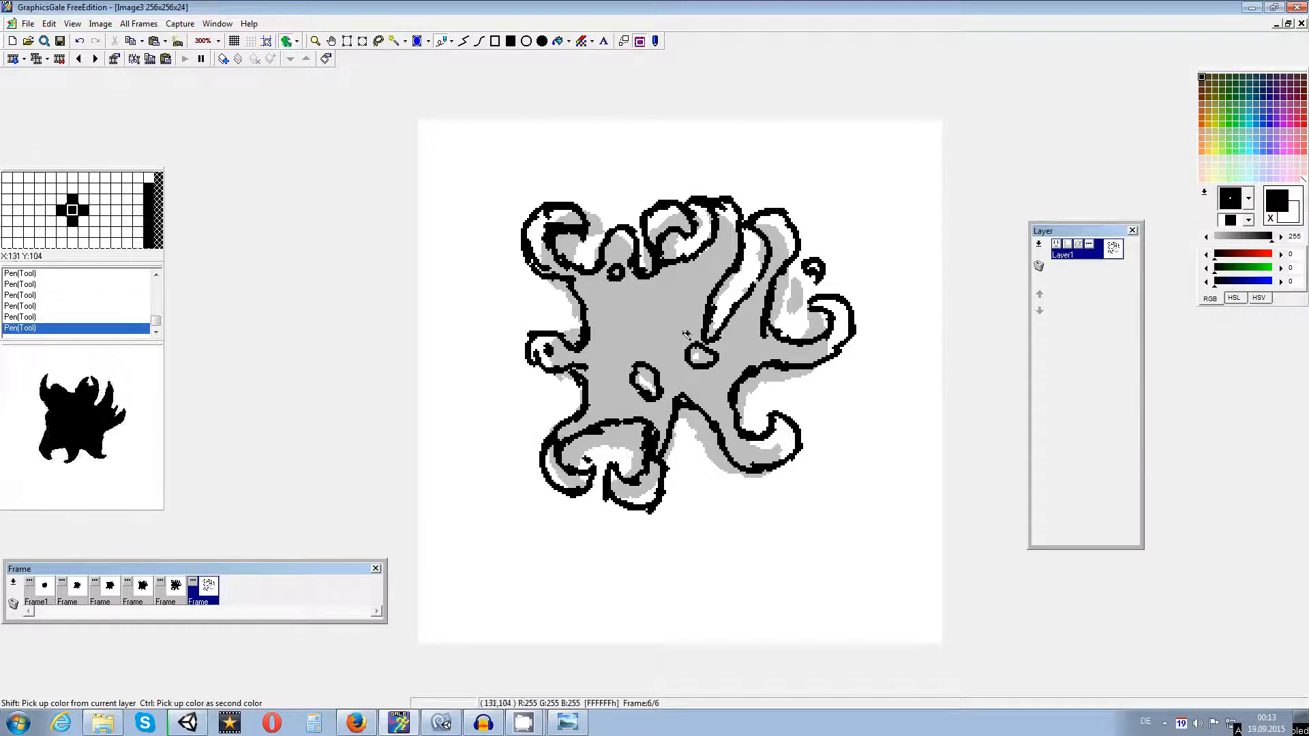
{"action": "left_click", "coordinate": [674, 292]}
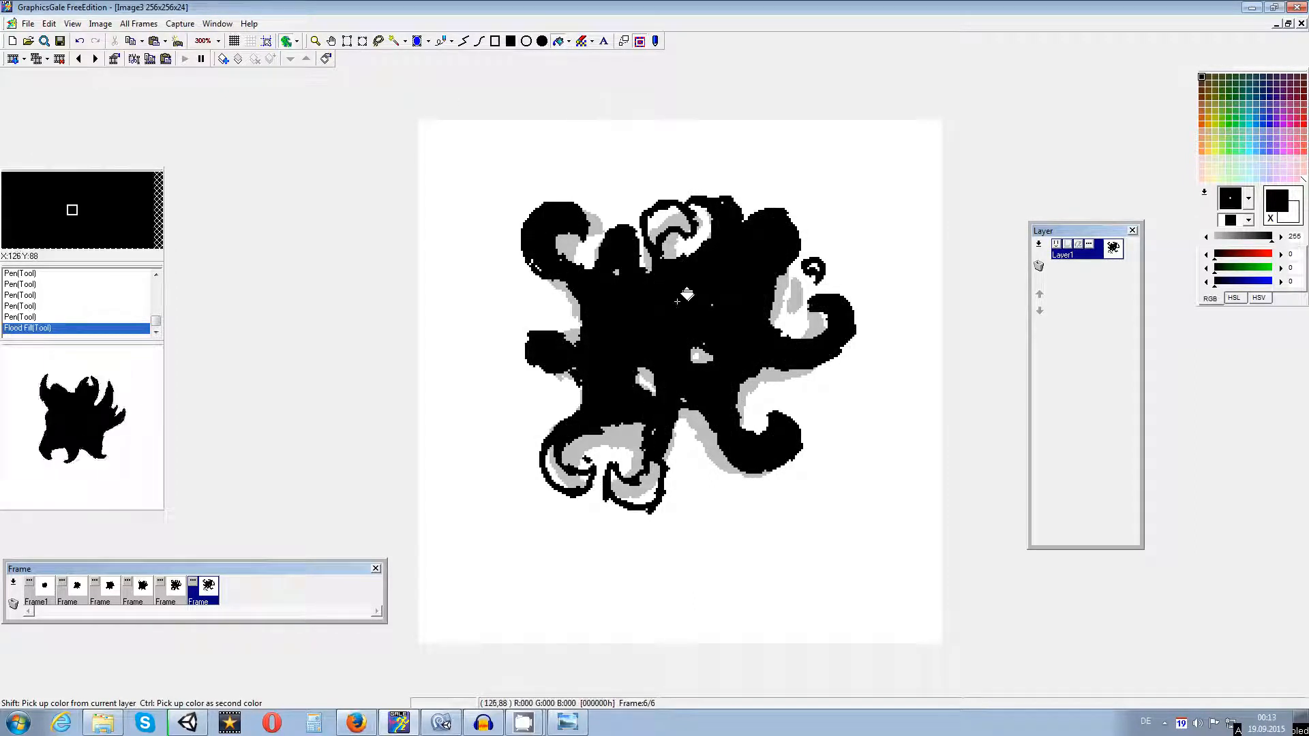
{"action": "left_click", "coordinate": [633, 492]}
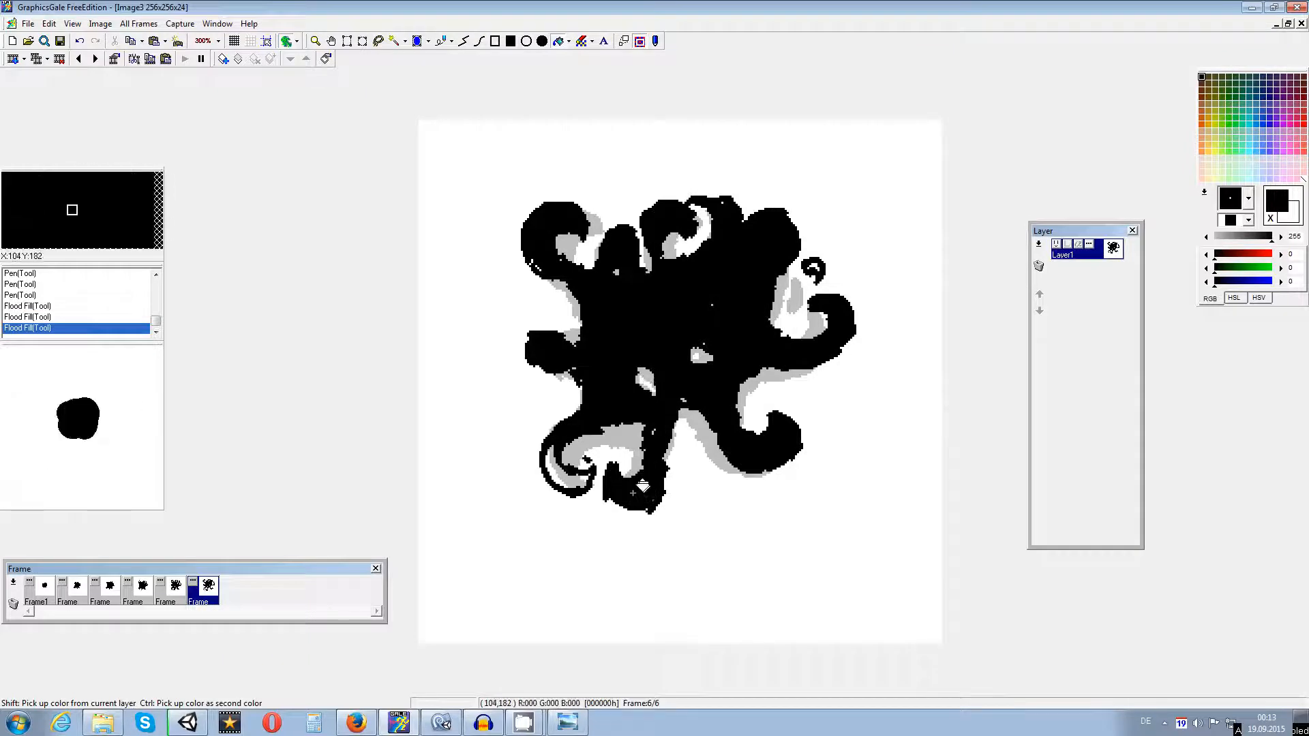
{"action": "left_click", "coordinate": [576, 464]}
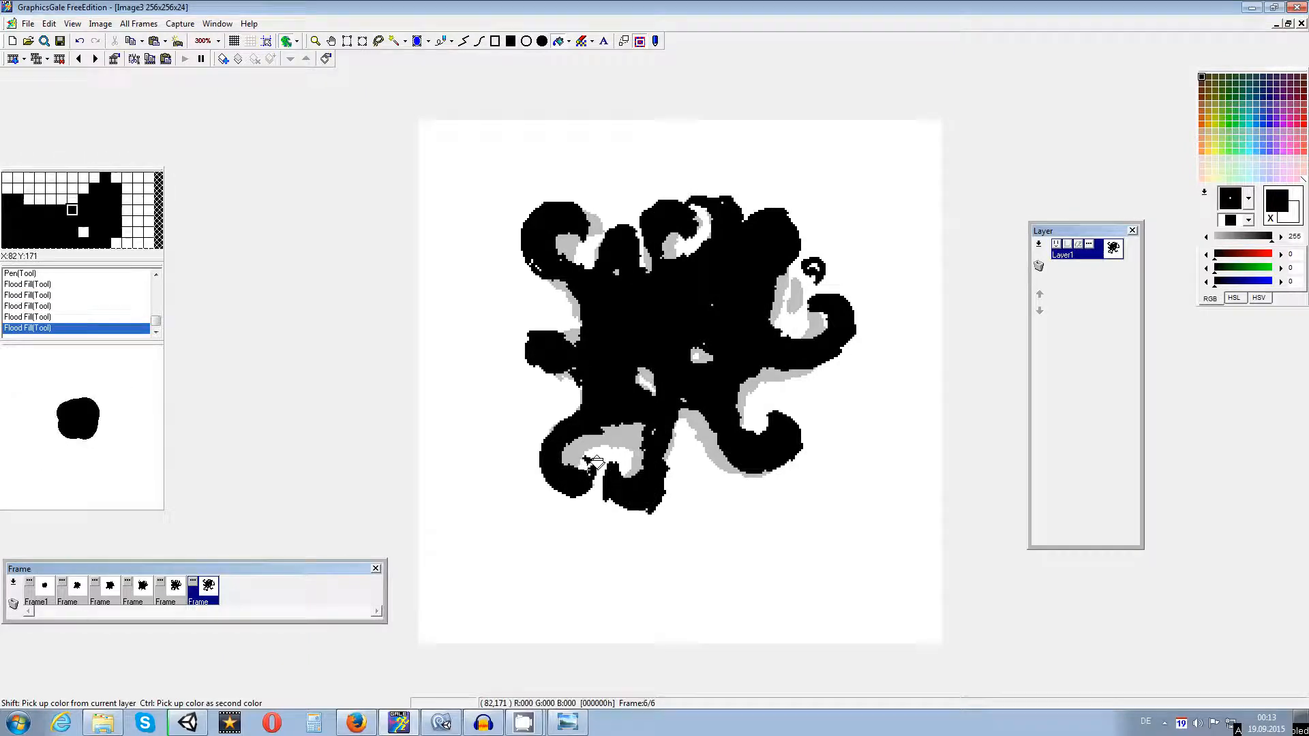
{"action": "left_click", "coordinate": [443, 44]}
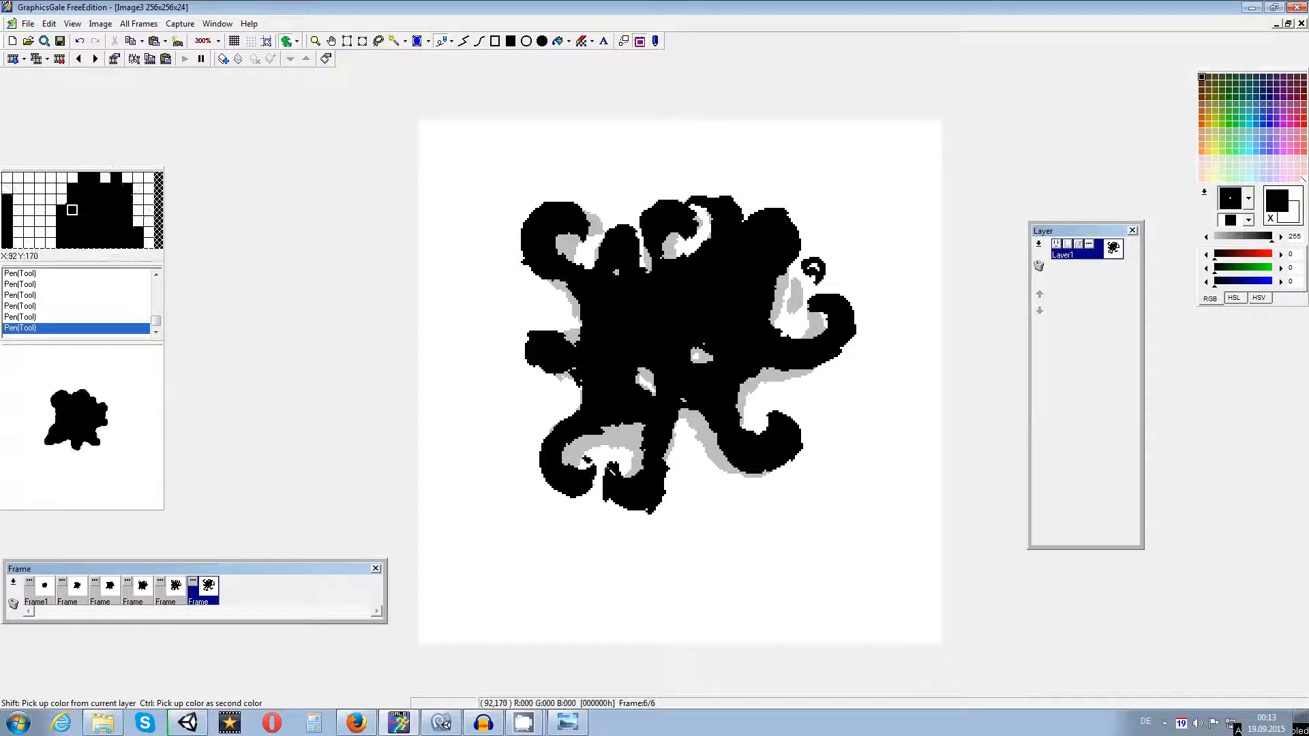
Step: Insert a blank seventh frame after the sixth with transparent color enabled
{"action": "right_click", "coordinate": [16, 582]}
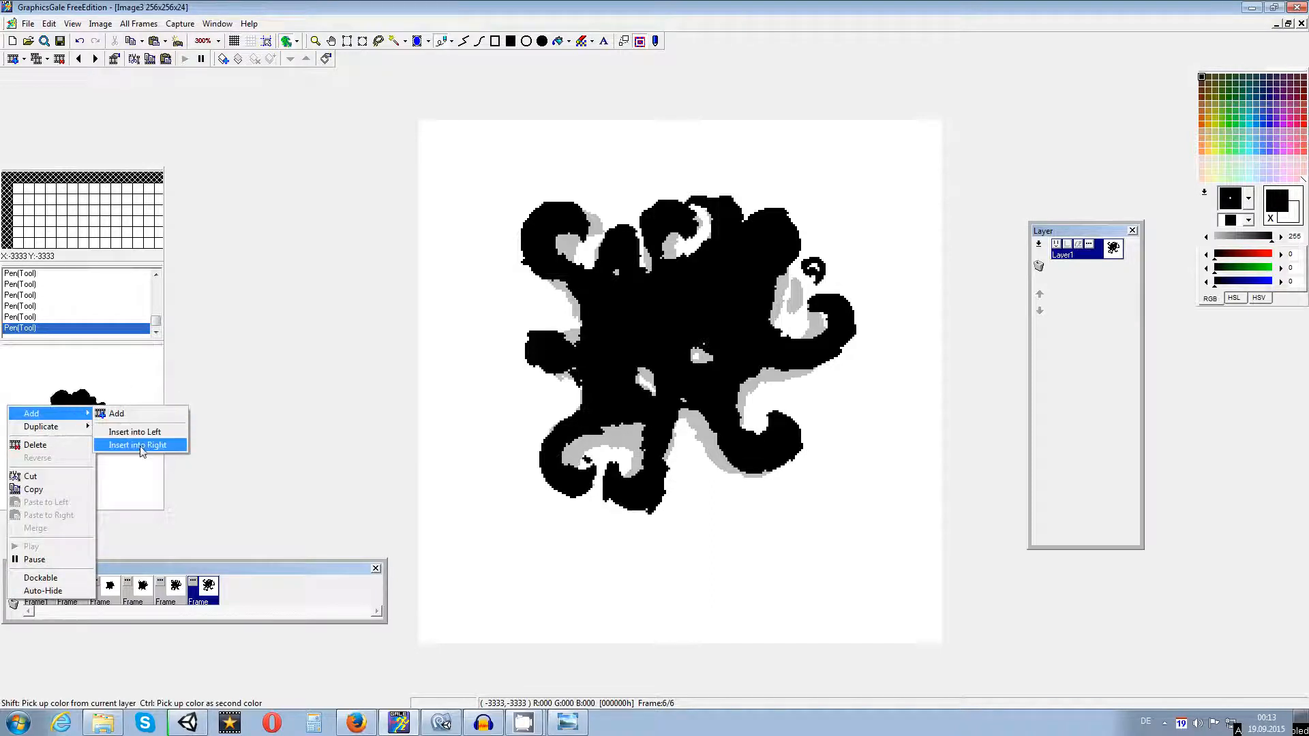
{"action": "left_click", "coordinate": [136, 432]}
{"action": "double_click", "coordinate": [636, 379]}
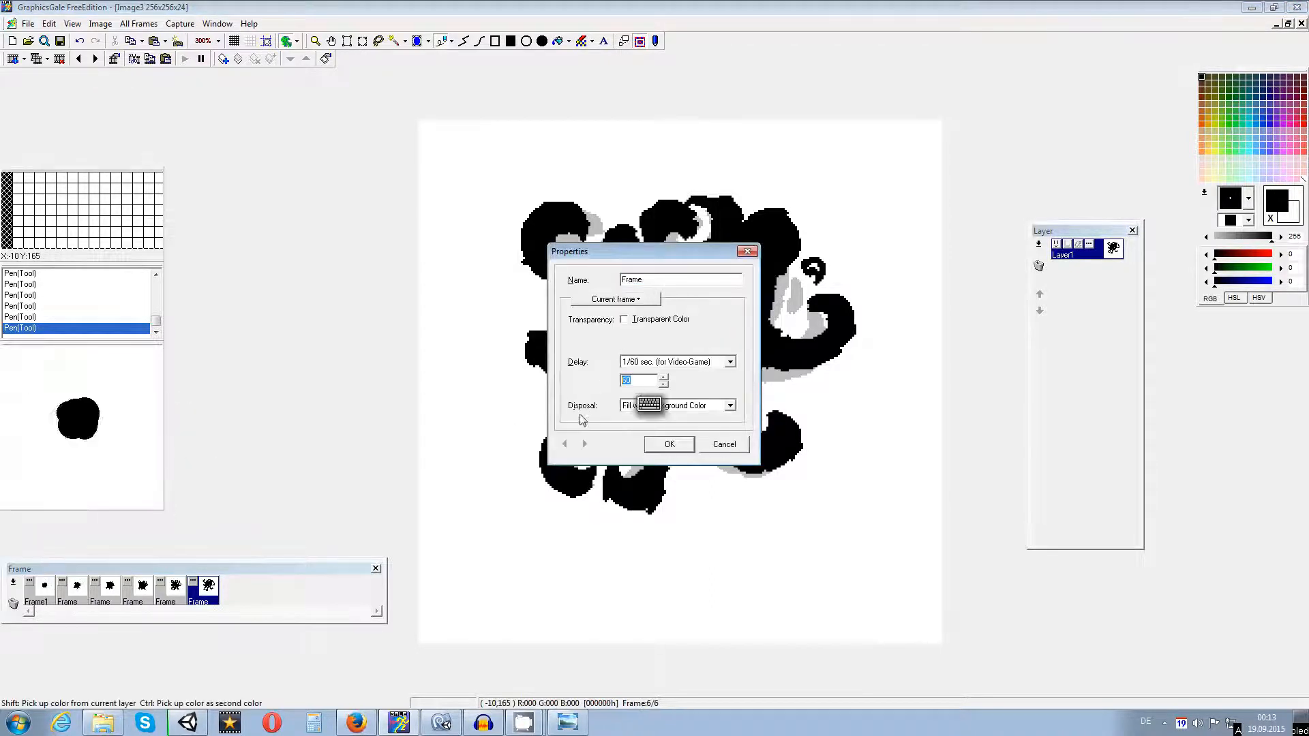
{"action": "left_click", "coordinate": [636, 319]}
{"action": "left_click", "coordinate": [654, 447]}
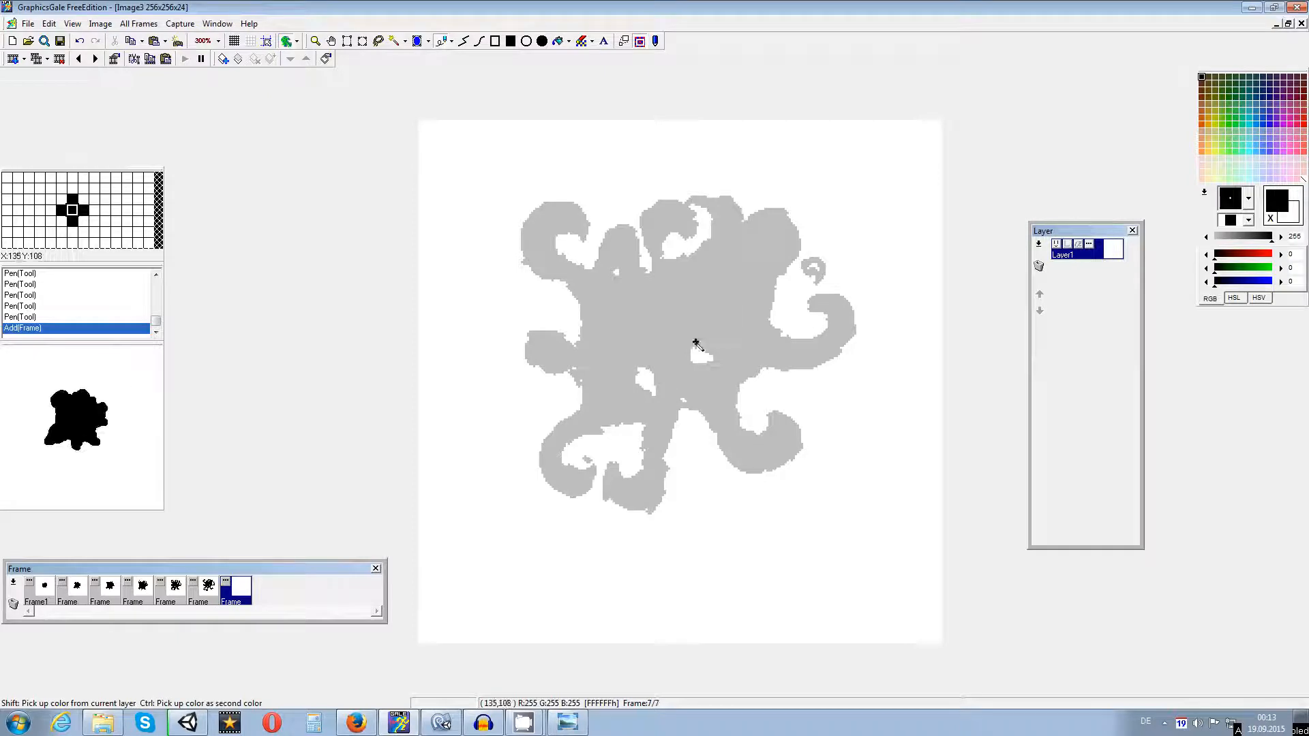
Step: Outline the seventh frame's two inner holes, notched bottom edge and two detached crescents at the lower left with the black pen
{"action": "mouse_move", "coordinate": [690, 350]}
{"action": "left_mouse_down"}
{"action": "mouse_move", "coordinate": [733, 335]}
{"action": "mouse_move", "coordinate": [687, 337]}
{"action": "left_mouse_up"}
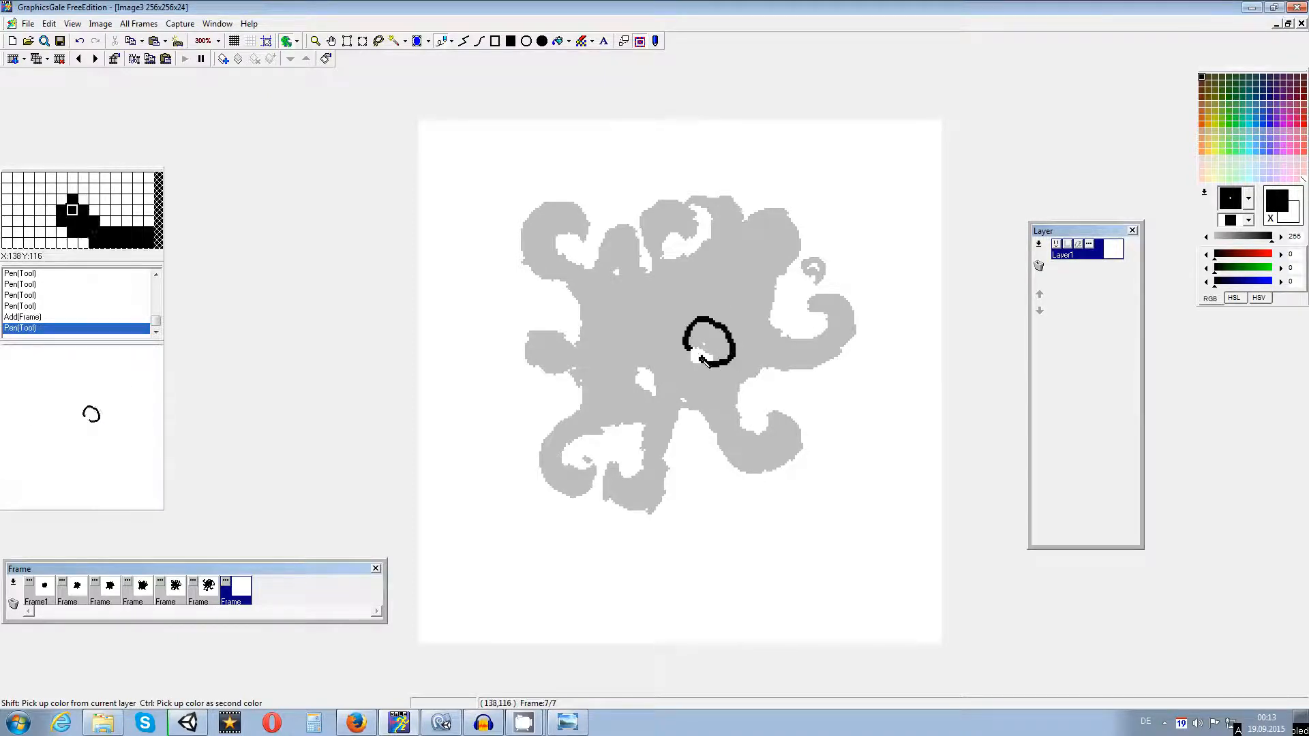
{"action": "mouse_move", "coordinate": [649, 389]}
{"action": "left_mouse_down"}
{"action": "mouse_move", "coordinate": [646, 336]}
{"action": "mouse_move", "coordinate": [656, 394]}
{"action": "mouse_move", "coordinate": [714, 429]}
{"action": "mouse_move", "coordinate": [658, 435]}
{"action": "mouse_move", "coordinate": [670, 434]}
{"action": "left_mouse_up"}
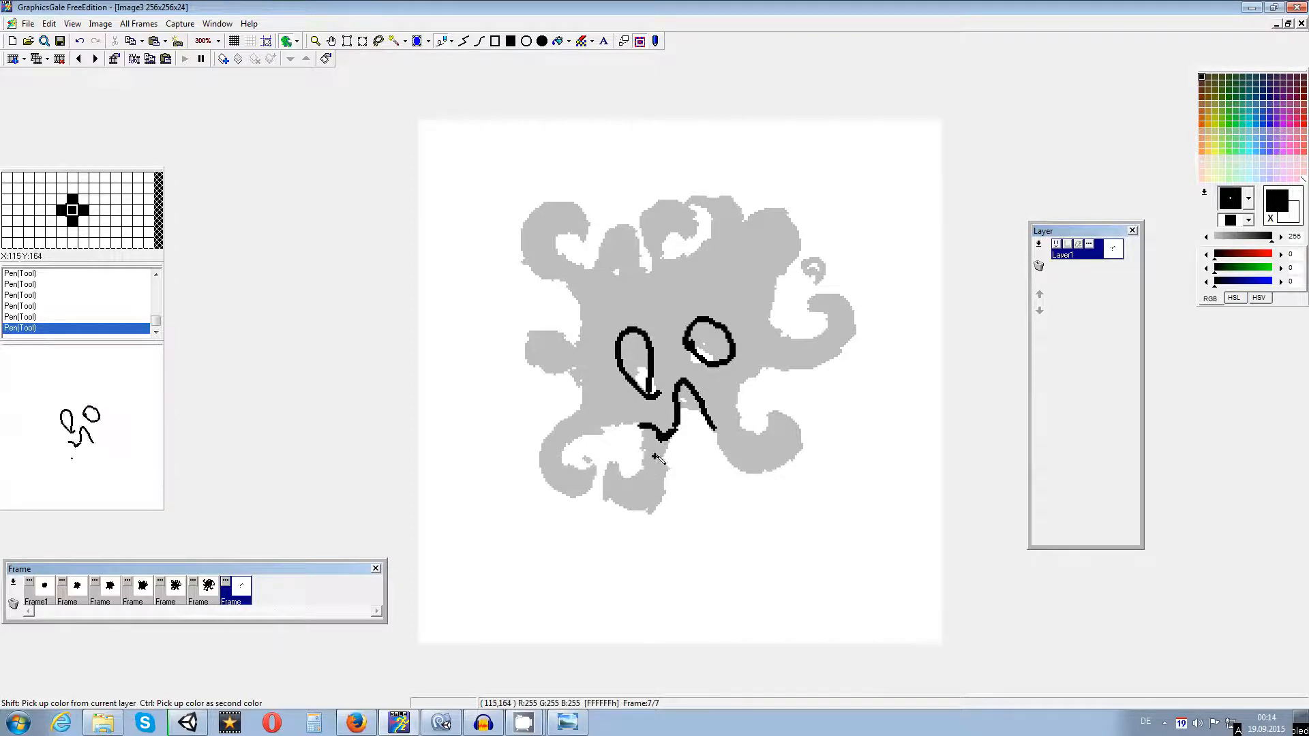
{"action": "mouse_move", "coordinate": [620, 455]}
{"action": "left_mouse_down"}
{"action": "mouse_move", "coordinate": [610, 485]}
{"action": "mouse_move", "coordinate": [636, 499]}
{"action": "left_mouse_up"}
{"action": "left_click_drag", "start_coordinate": [617, 455], "coordinate": [653, 485]}
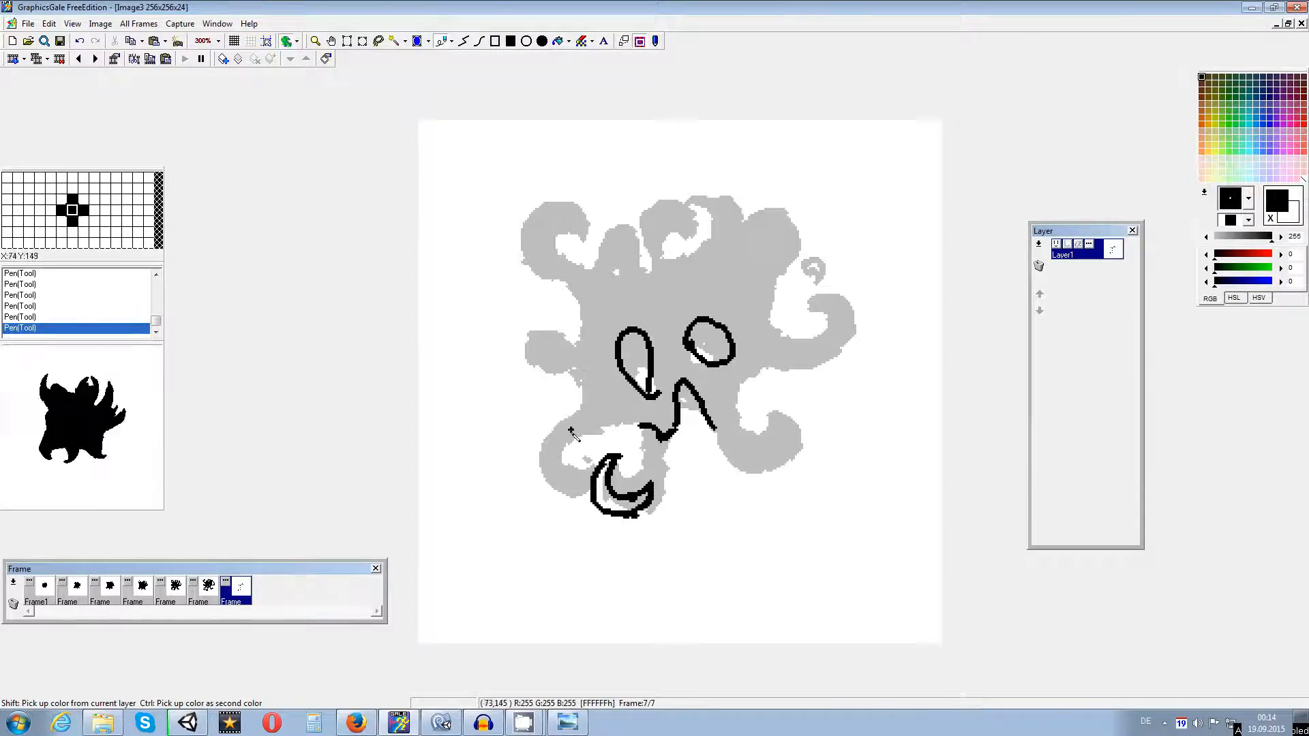
{"action": "mouse_move", "coordinate": [574, 508]}
{"action": "left_mouse_down"}
{"action": "mouse_move", "coordinate": [577, 459]}
{"action": "mouse_move", "coordinate": [581, 501]}
{"action": "mouse_move", "coordinate": [535, 465]}
{"action": "left_mouse_up"}
{"action": "mouse_move", "coordinate": [583, 422]}
{"action": "left_mouse_down"}
{"action": "mouse_move", "coordinate": [584, 404]}
{"action": "mouse_move", "coordinate": [569, 435]}
{"action": "mouse_move", "coordinate": [646, 425]}
{"action": "left_mouse_up"}
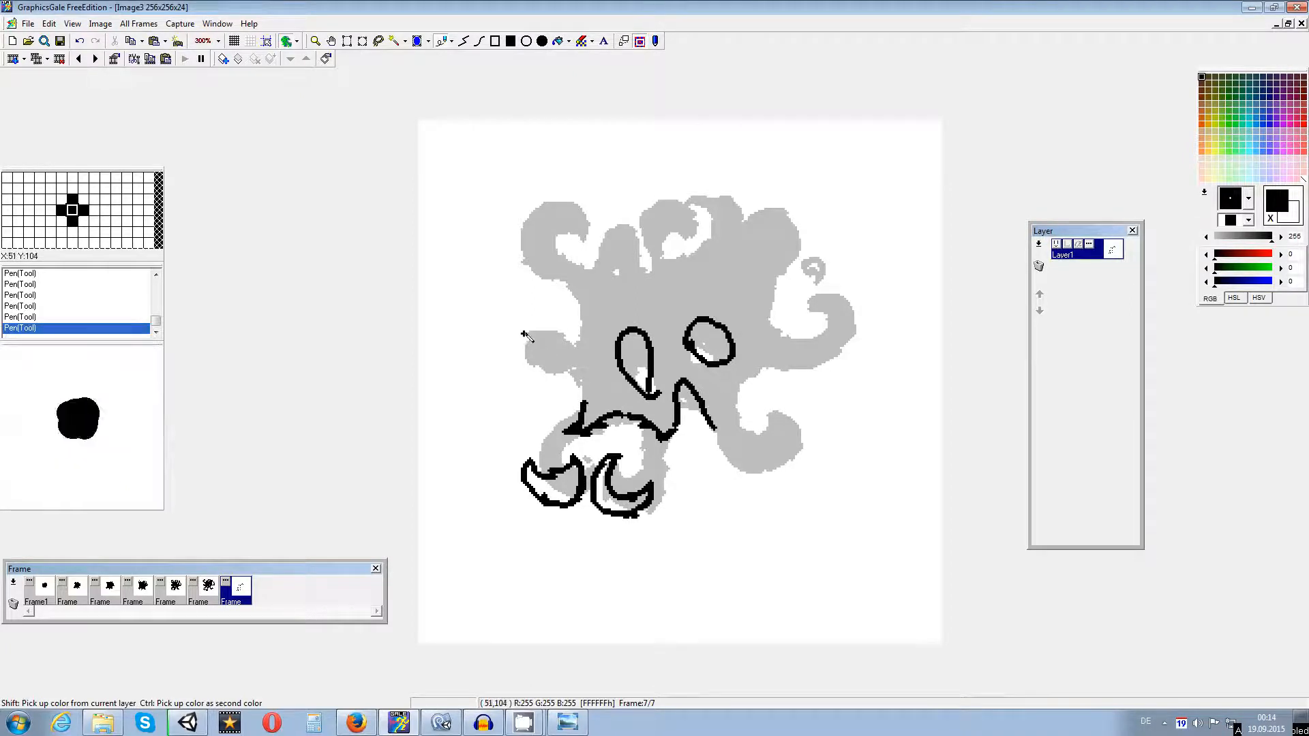
Step: Outline the seventh frame's left blob, left body edge, upper-left curl and detached top tips, and trace the body's top edge
{"action": "left_click_drag", "start_coordinate": [523, 333], "coordinate": [546, 368]}
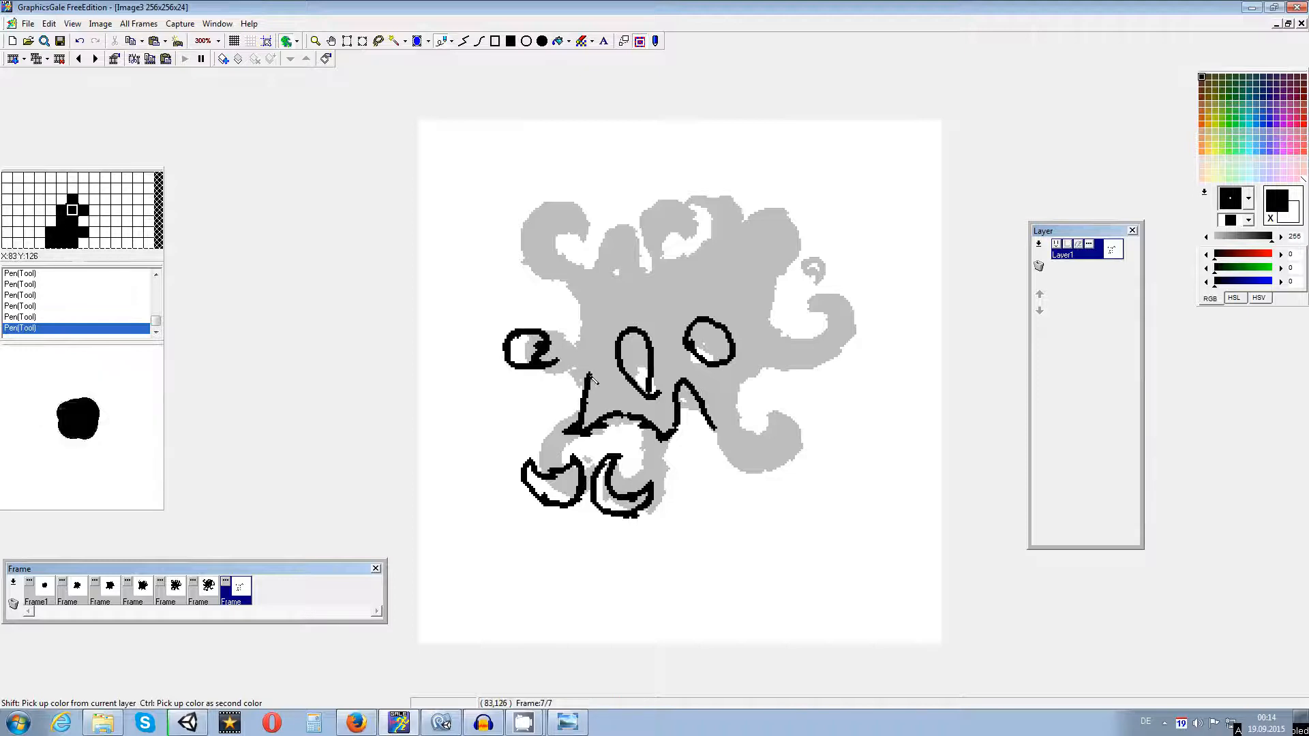
{"action": "left_click_drag", "start_coordinate": [563, 285], "coordinate": [586, 325]}
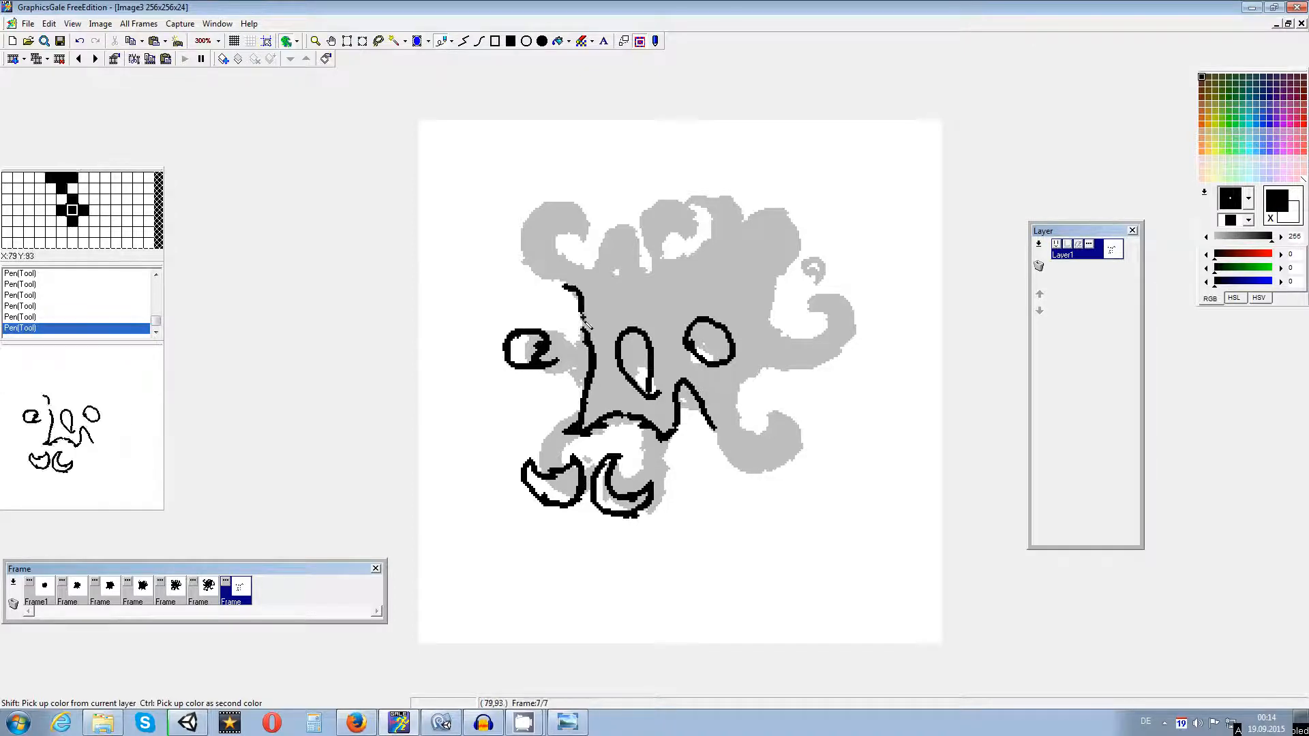
{"action": "mouse_move", "coordinate": [564, 244]}
{"action": "left_mouse_down"}
{"action": "mouse_move", "coordinate": [578, 204]}
{"action": "mouse_move", "coordinate": [525, 238]}
{"action": "mouse_move", "coordinate": [558, 252]}
{"action": "mouse_move", "coordinate": [563, 223]}
{"action": "mouse_move", "coordinate": [559, 240]}
{"action": "mouse_move", "coordinate": [538, 229]}
{"action": "mouse_move", "coordinate": [569, 262]}
{"action": "left_mouse_up"}
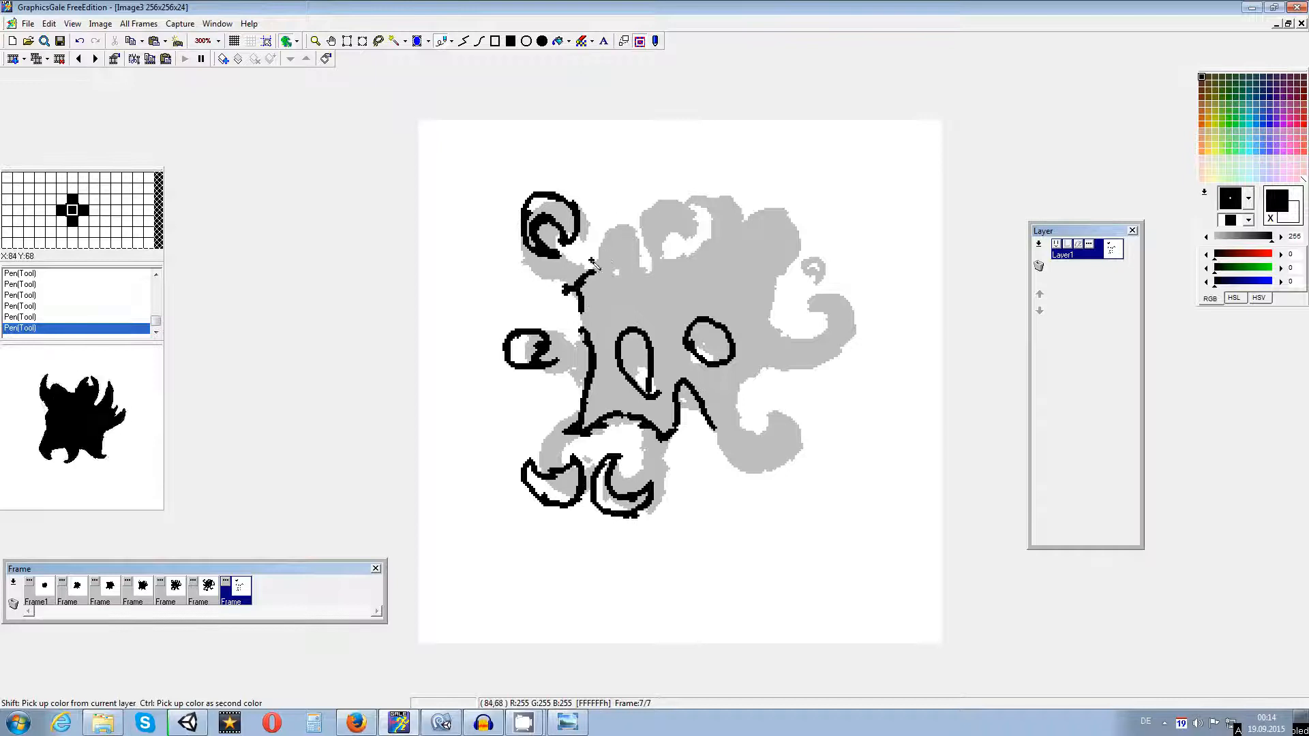
{"action": "mouse_move", "coordinate": [605, 240]}
{"action": "left_mouse_down"}
{"action": "mouse_move", "coordinate": [626, 207]}
{"action": "mouse_move", "coordinate": [635, 235]}
{"action": "left_mouse_up"}
{"action": "mouse_move", "coordinate": [587, 274]}
{"action": "left_mouse_down"}
{"action": "mouse_move", "coordinate": [621, 261]}
{"action": "mouse_move", "coordinate": [615, 284]}
{"action": "mouse_move", "coordinate": [632, 292]}
{"action": "left_mouse_up"}
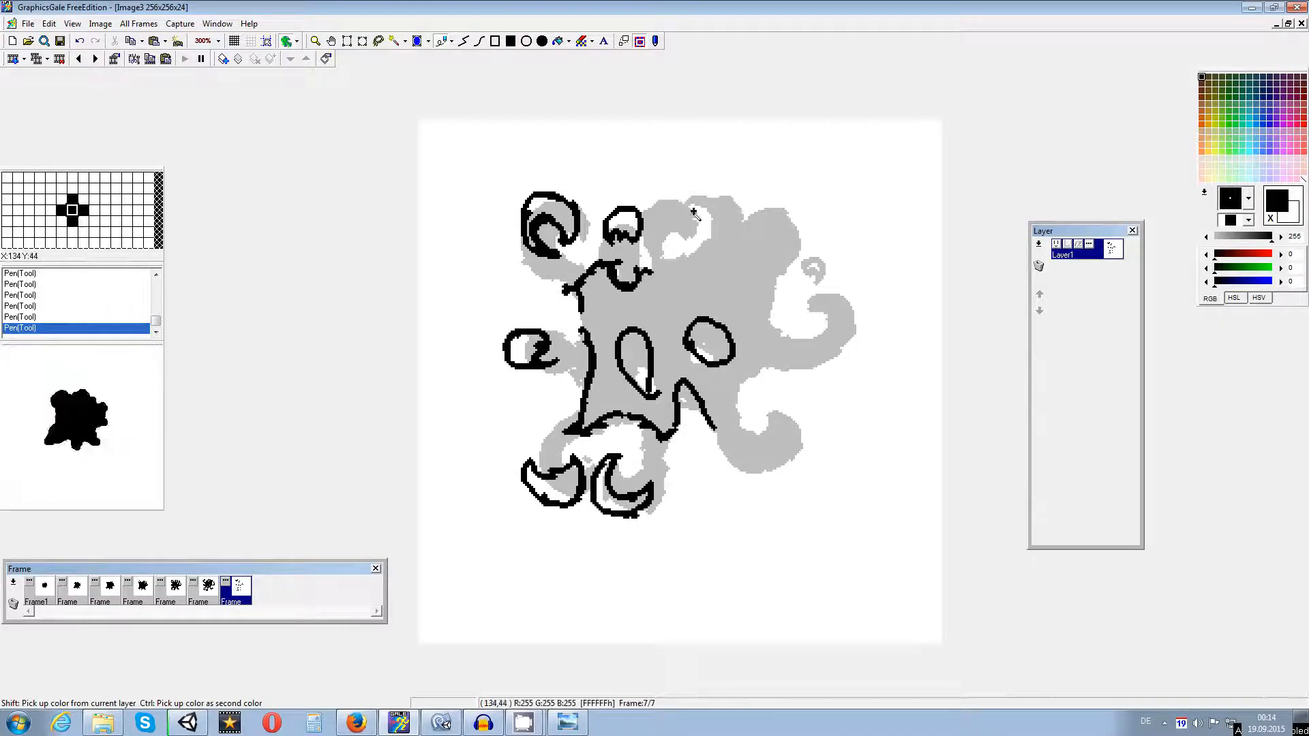
{"action": "mouse_move", "coordinate": [687, 191]}
{"action": "left_mouse_down"}
{"action": "mouse_move", "coordinate": [708, 219]}
{"action": "mouse_move", "coordinate": [697, 235]}
{"action": "mouse_move", "coordinate": [675, 205]}
{"action": "mouse_move", "coordinate": [704, 229]}
{"action": "mouse_move", "coordinate": [737, 176]}
{"action": "mouse_move", "coordinate": [753, 201]}
{"action": "mouse_move", "coordinate": [743, 213]}
{"action": "left_mouse_up"}
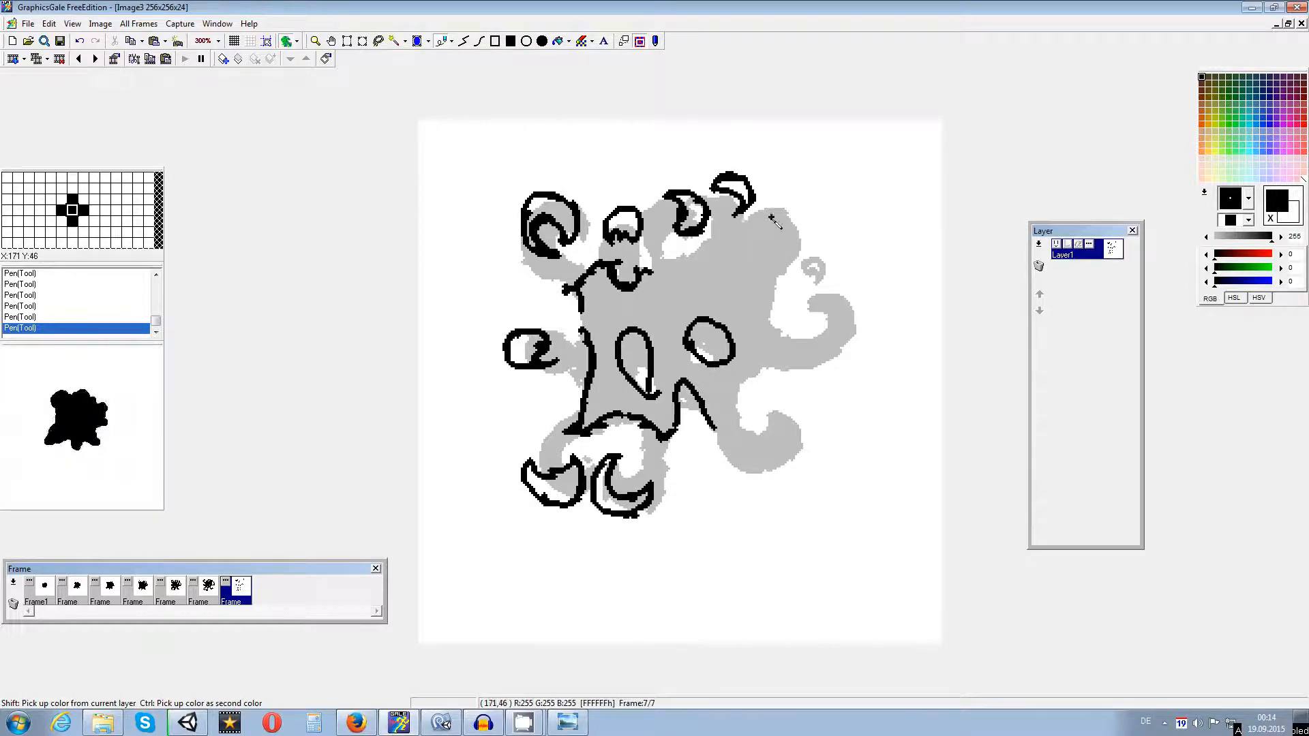
{"action": "left_click_drag", "start_coordinate": [689, 273], "coordinate": [696, 262]}
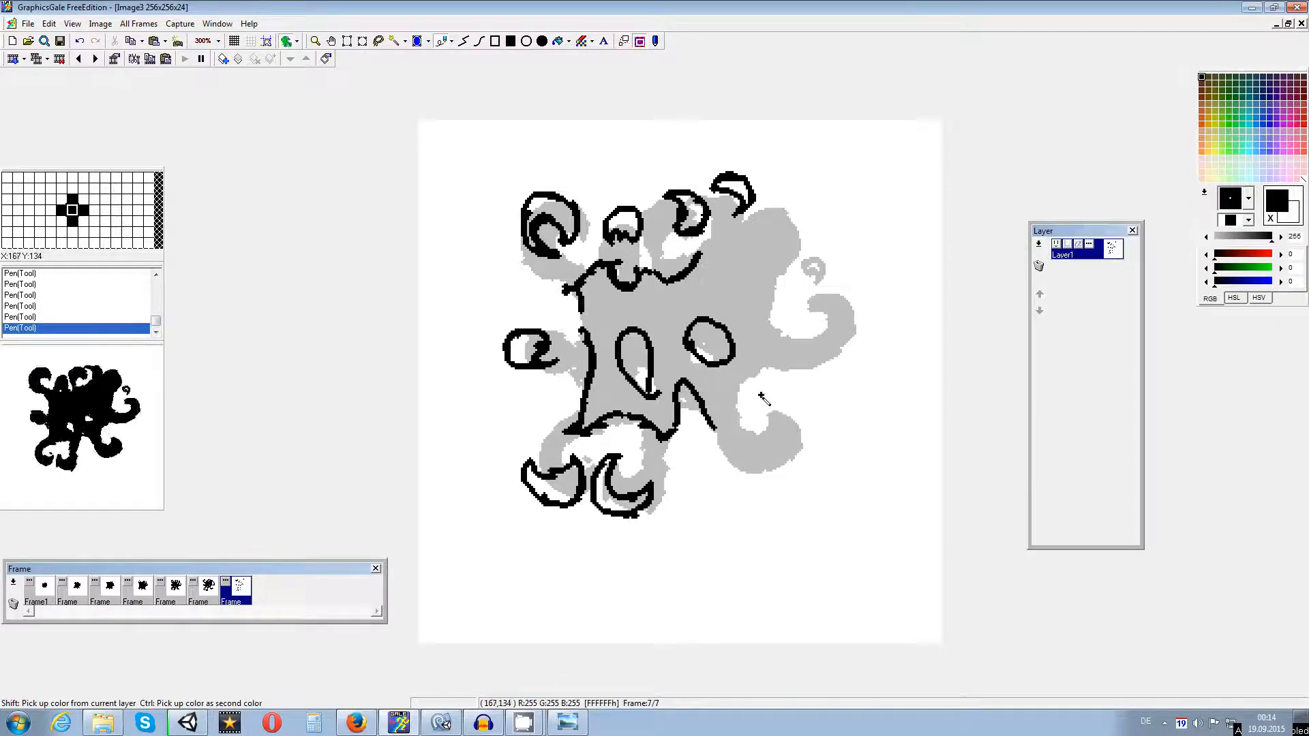
Step: Outline the seventh frame's lower-right and right crescents, small upper-right dot and upper-right arm, closing the body's right edge
{"action": "mouse_move", "coordinate": [750, 406]}
{"action": "left_mouse_down"}
{"action": "mouse_move", "coordinate": [799, 417]}
{"action": "mouse_move", "coordinate": [806, 456]}
{"action": "mouse_move", "coordinate": [767, 450]}
{"action": "mouse_move", "coordinate": [807, 460]}
{"action": "left_mouse_up"}
{"action": "left_click_drag", "start_coordinate": [716, 424], "coordinate": [774, 368]}
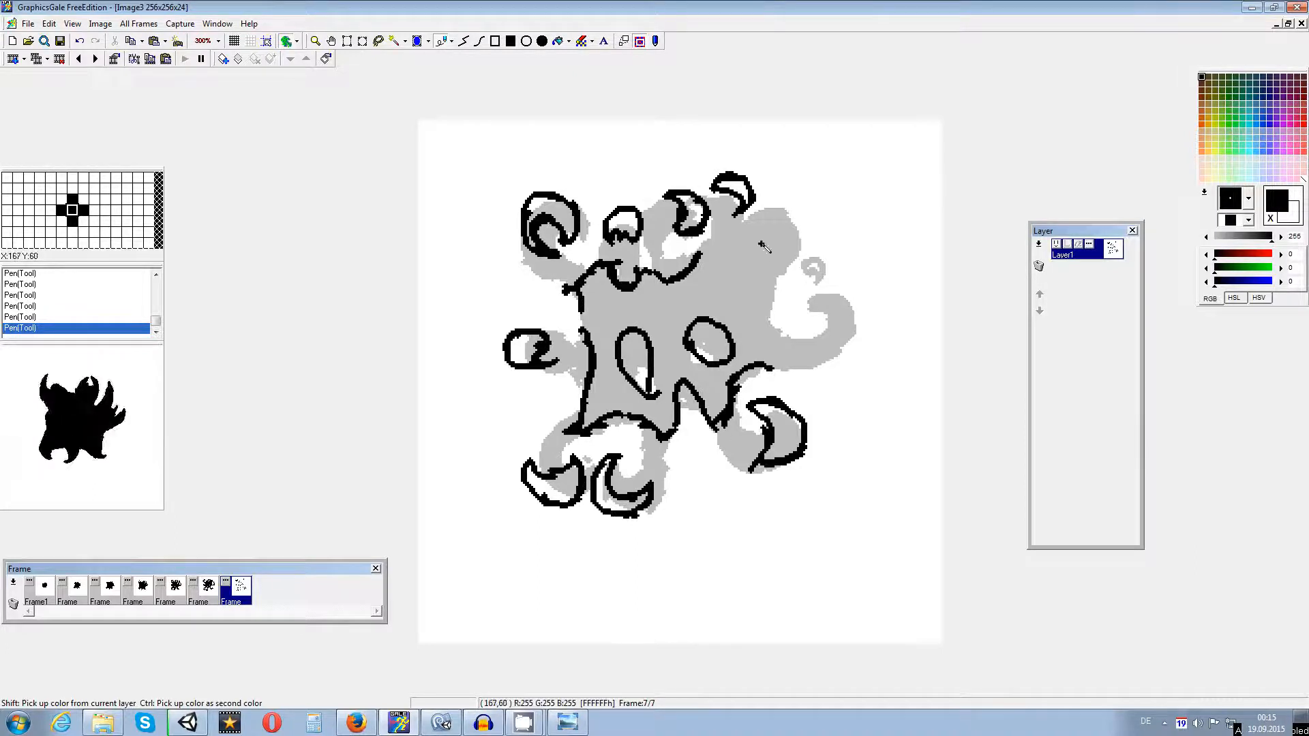
{"action": "mouse_move", "coordinate": [778, 277]}
{"action": "left_mouse_down"}
{"action": "mouse_move", "coordinate": [744, 340]}
{"action": "mouse_move", "coordinate": [801, 338]}
{"action": "mouse_move", "coordinate": [842, 283]}
{"action": "mouse_move", "coordinate": [859, 310]}
{"action": "mouse_move", "coordinate": [852, 329]}
{"action": "mouse_move", "coordinate": [857, 318]}
{"action": "left_mouse_up"}
{"action": "left_click", "coordinate": [809, 335]}
{"action": "left_click_drag", "start_coordinate": [830, 252], "coordinate": [835, 266]}
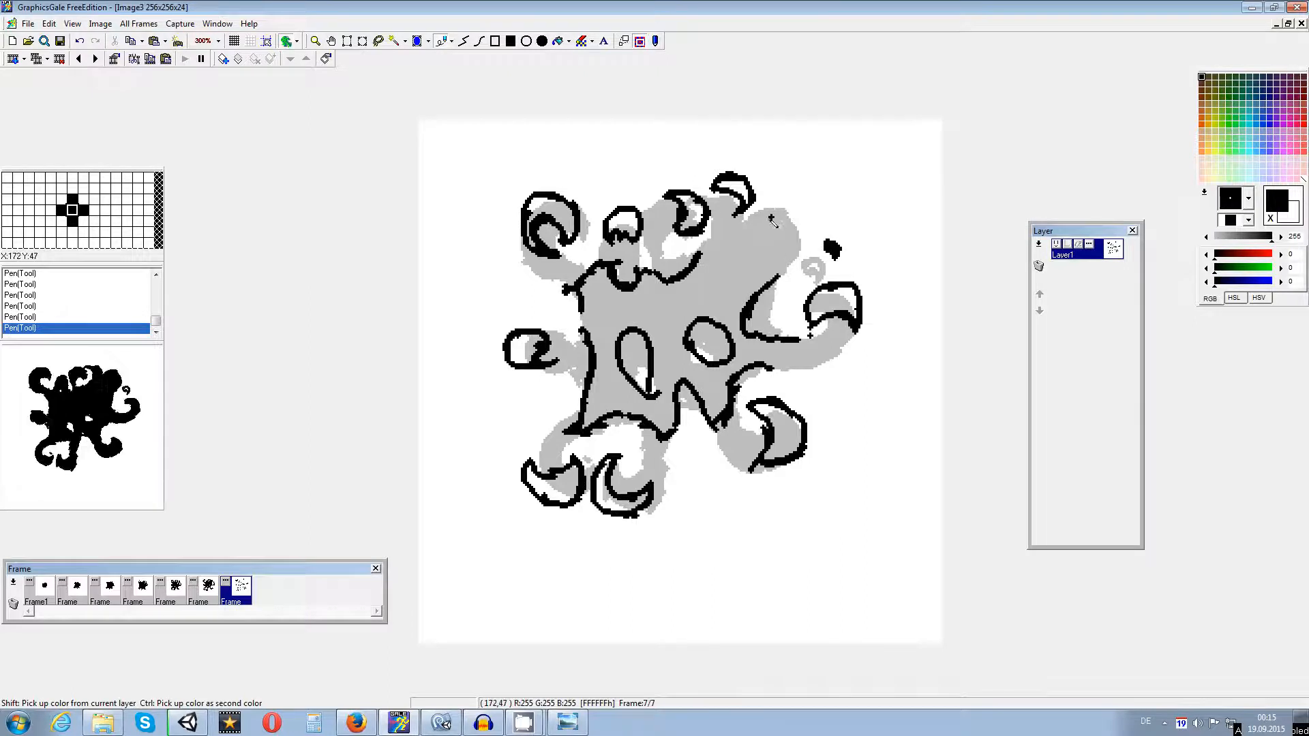
{"action": "mouse_move", "coordinate": [770, 222]}
{"action": "left_mouse_down"}
{"action": "mouse_move", "coordinate": [812, 207]}
{"action": "mouse_move", "coordinate": [817, 249]}
{"action": "mouse_move", "coordinate": [781, 250]}
{"action": "mouse_move", "coordinate": [764, 227]}
{"action": "mouse_move", "coordinate": [753, 246]}
{"action": "mouse_move", "coordinate": [780, 258]}
{"action": "mouse_move", "coordinate": [784, 278]}
{"action": "mouse_move", "coordinate": [769, 249]}
{"action": "left_mouse_up"}
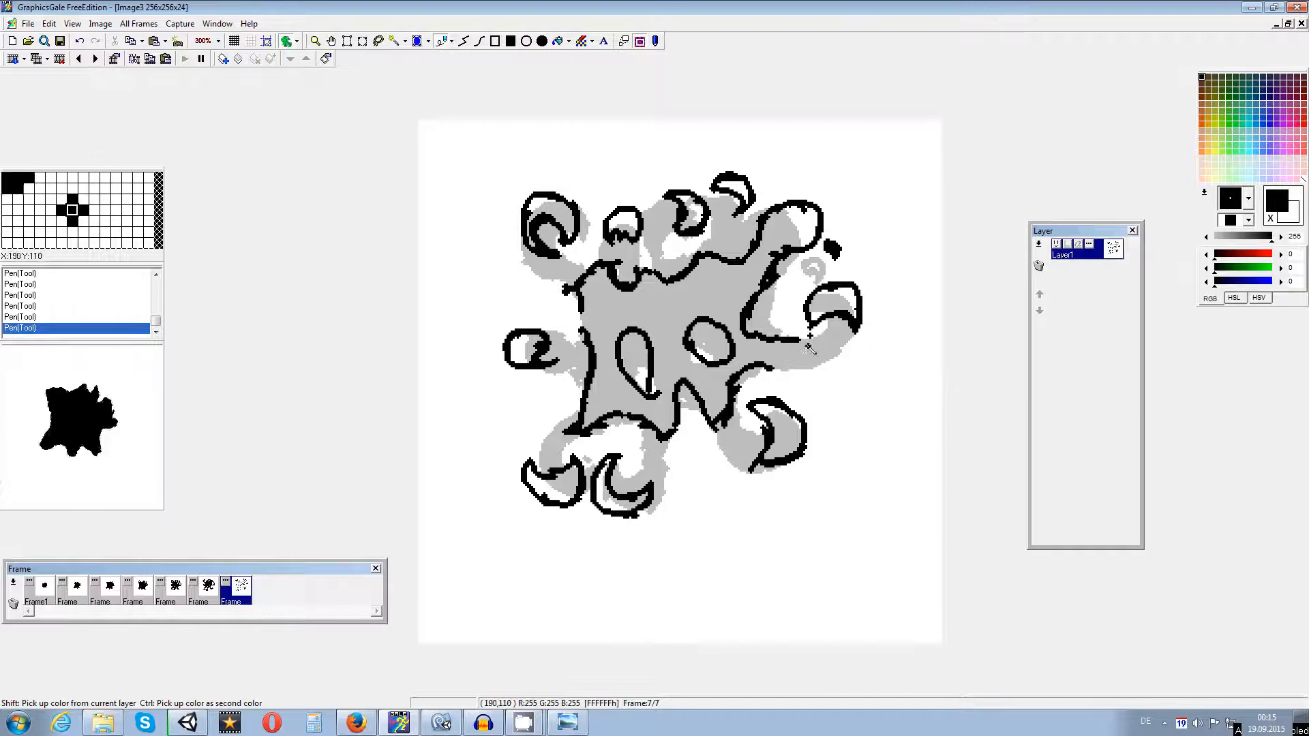
{"action": "left_click_drag", "start_coordinate": [767, 366], "coordinate": [805, 338]}
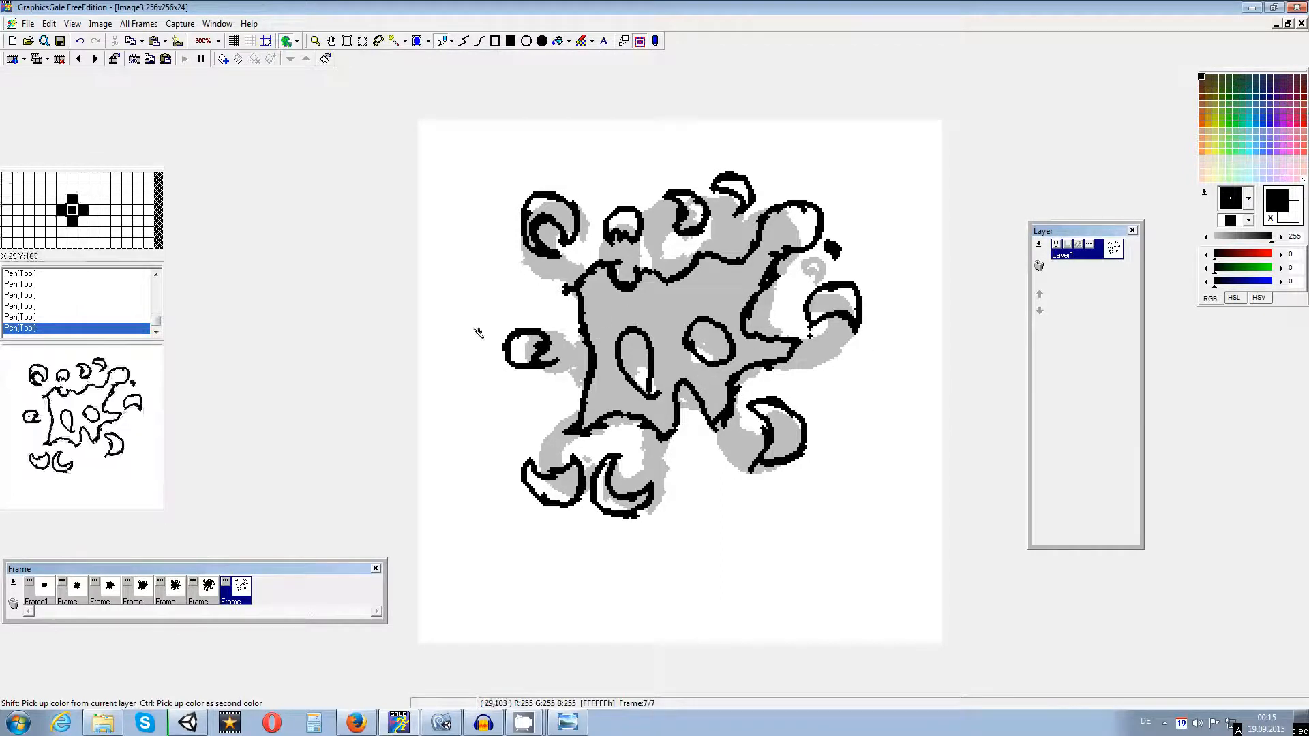
Step: Flood-fill the seventh frame's body and all its detached curls with black, leaving the two inner holes empty
{"action": "left_click", "coordinate": [558, 41]}
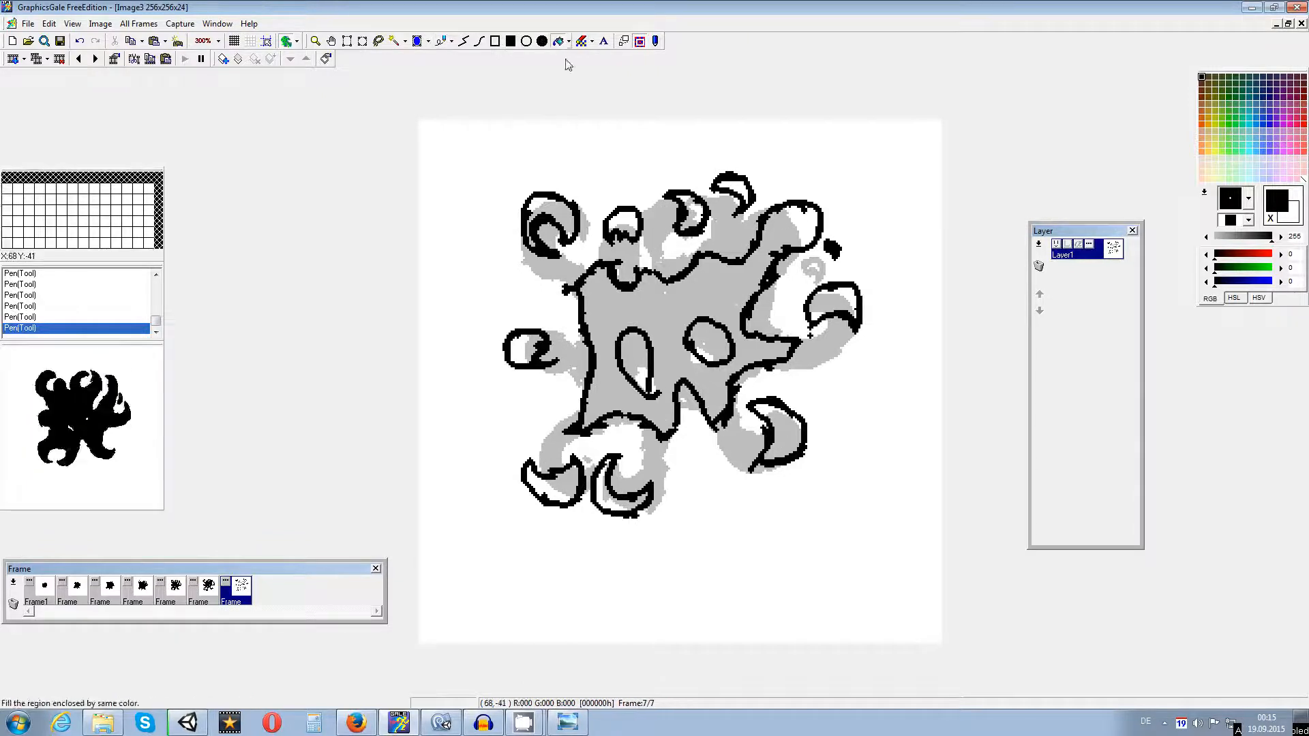
{"action": "left_click", "coordinate": [668, 307]}
{"action": "left_click", "coordinate": [630, 225]}
{"action": "left_click", "coordinate": [552, 218]}
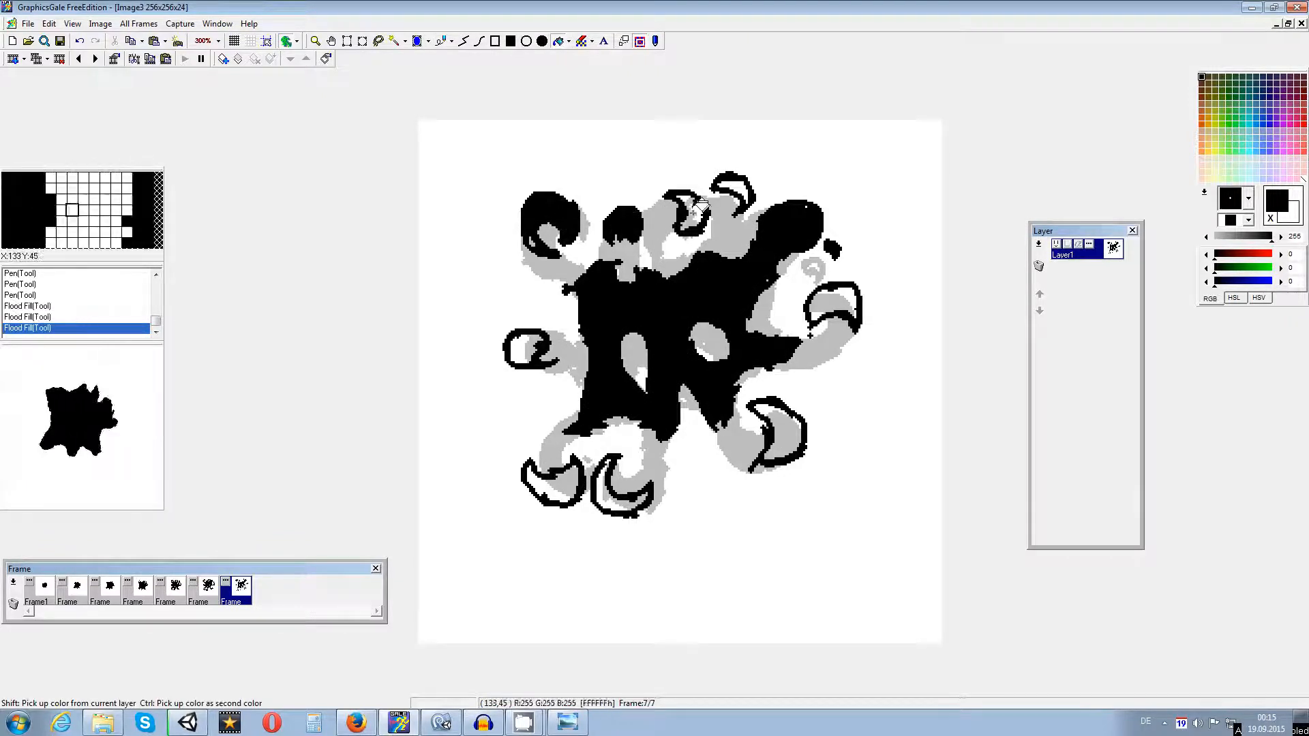
{"action": "left_click", "coordinate": [692, 211]}
{"action": "left_click", "coordinate": [735, 191]}
{"action": "left_click", "coordinate": [832, 300]}
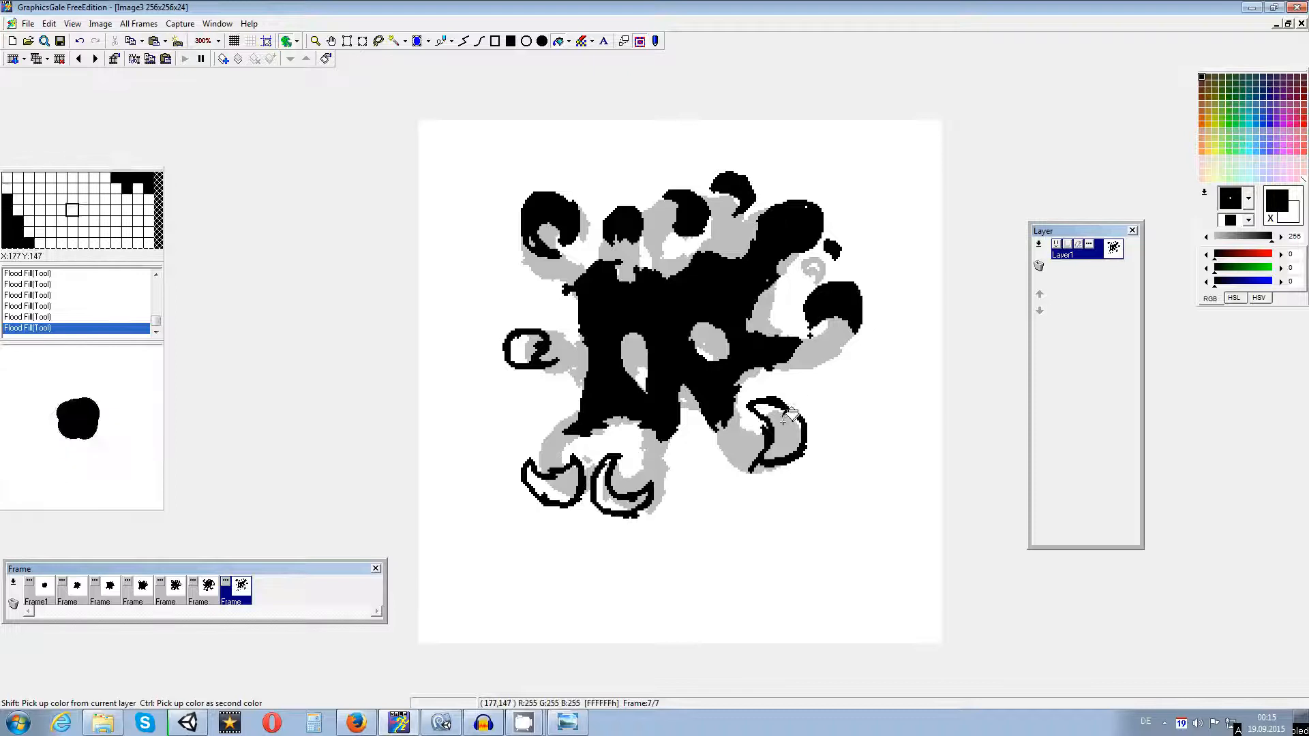
{"action": "left_click", "coordinate": [772, 429]}
{"action": "left_click", "coordinate": [621, 494]}
{"action": "left_click", "coordinate": [552, 484]}
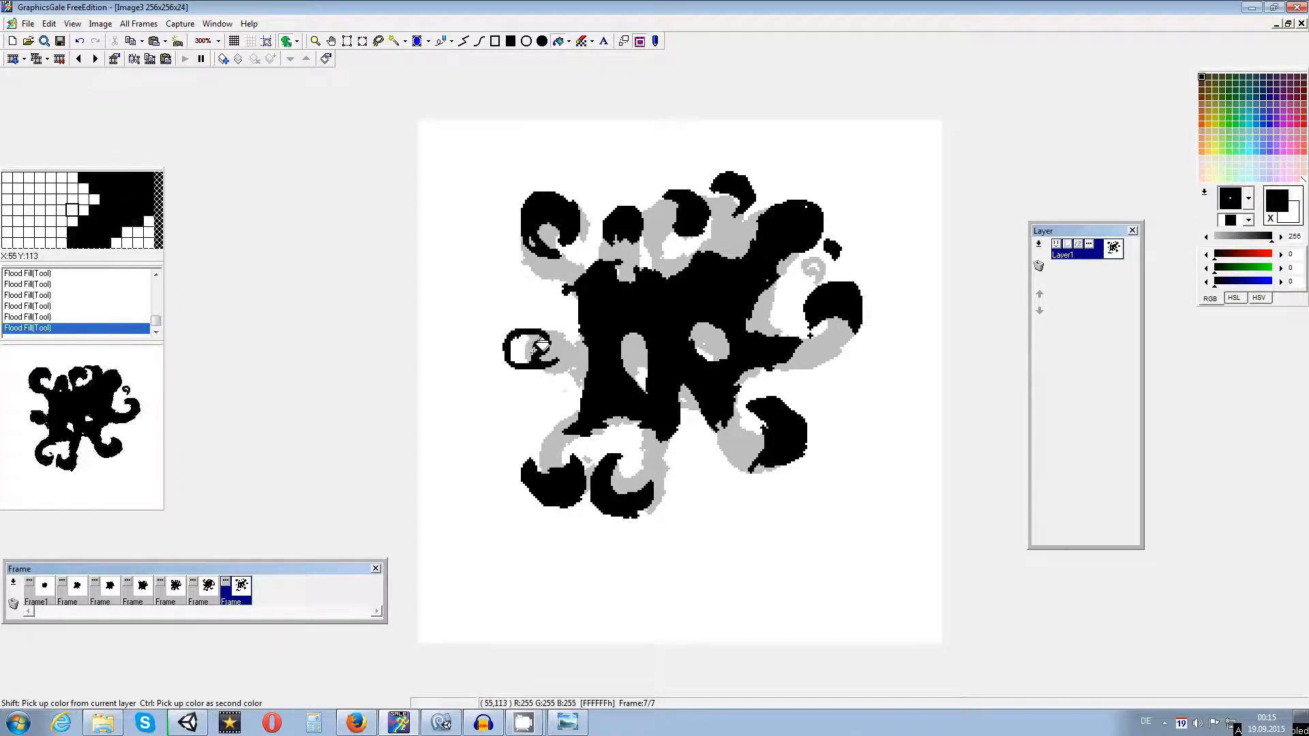
{"action": "left_click", "coordinate": [530, 349]}
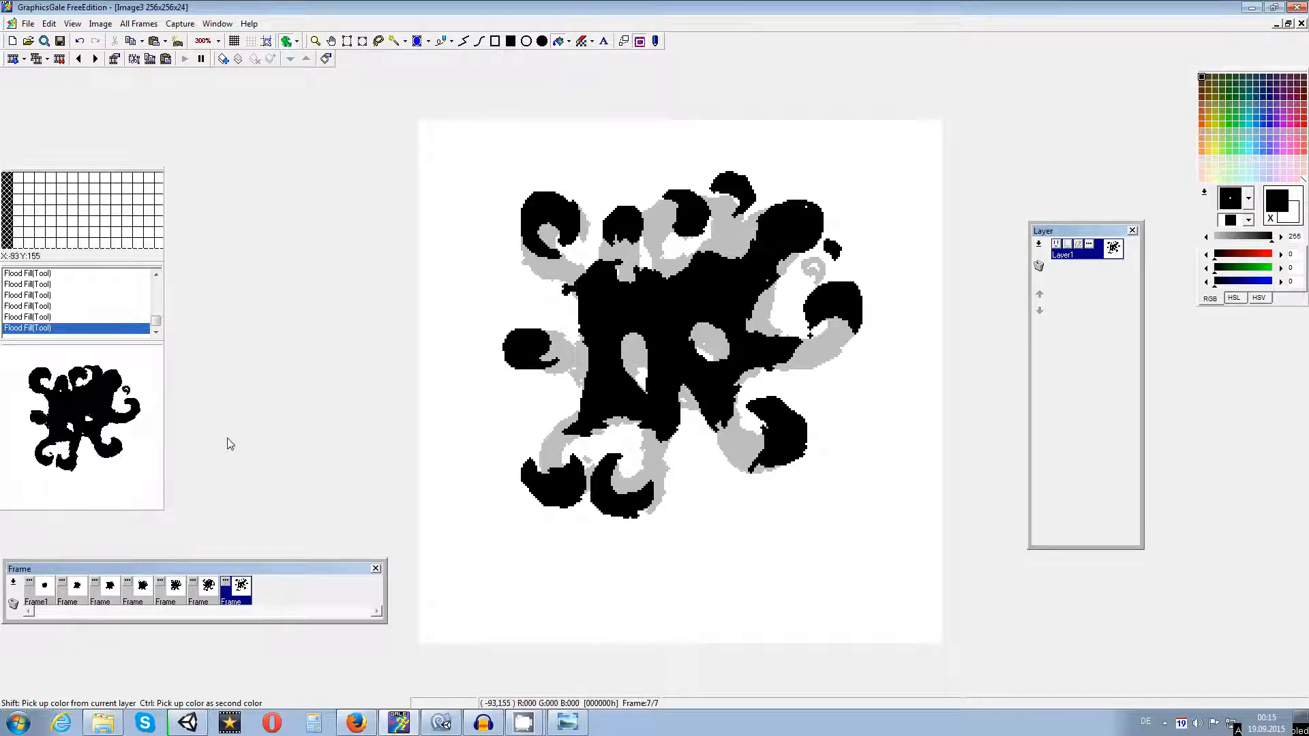
Step: Insert a blank eighth frame after the seventh with a delay of 10 and transparent color enabled
{"action": "right_click", "coordinate": [21, 574]}
{"action": "mouse_move", "coordinate": [75, 413]}
{"action": "left_click", "coordinate": [137, 444]}
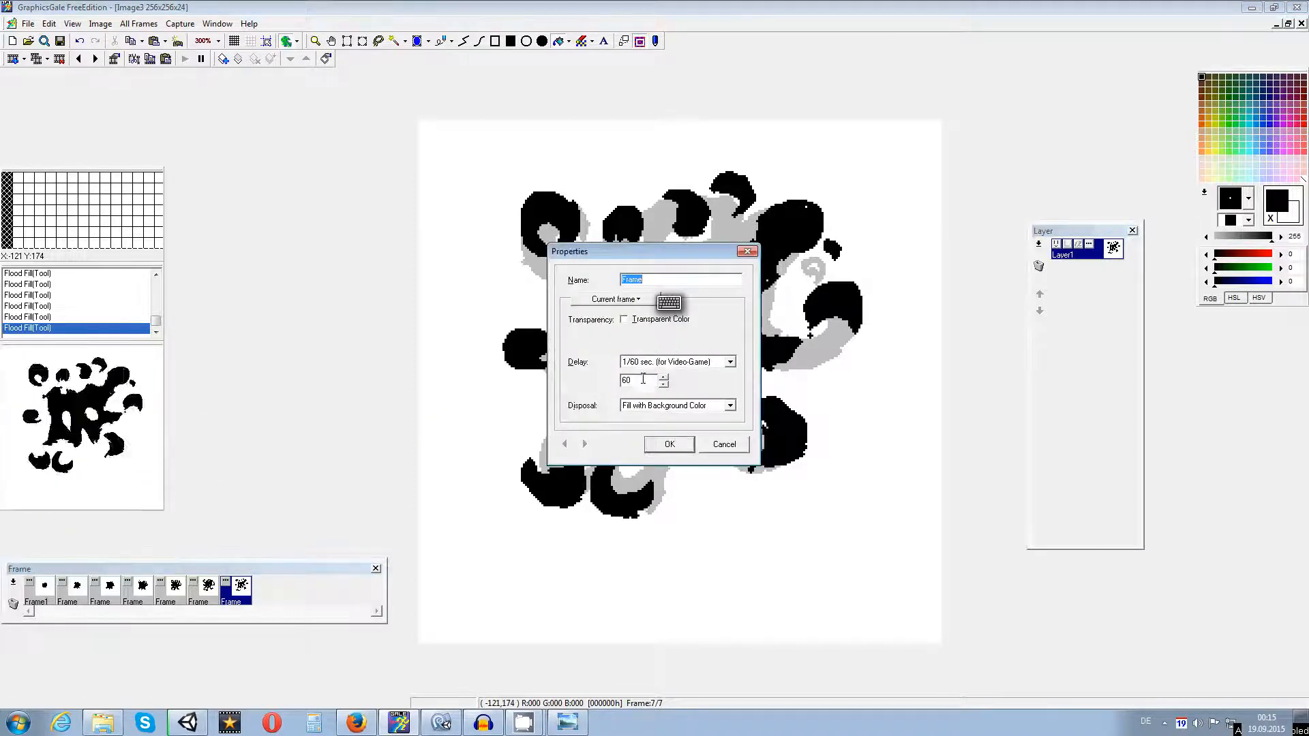
{"action": "double_click", "coordinate": [643, 379]}
{"action": "type", "text": "1"}
{"action": "left_click", "coordinate": [624, 320]}
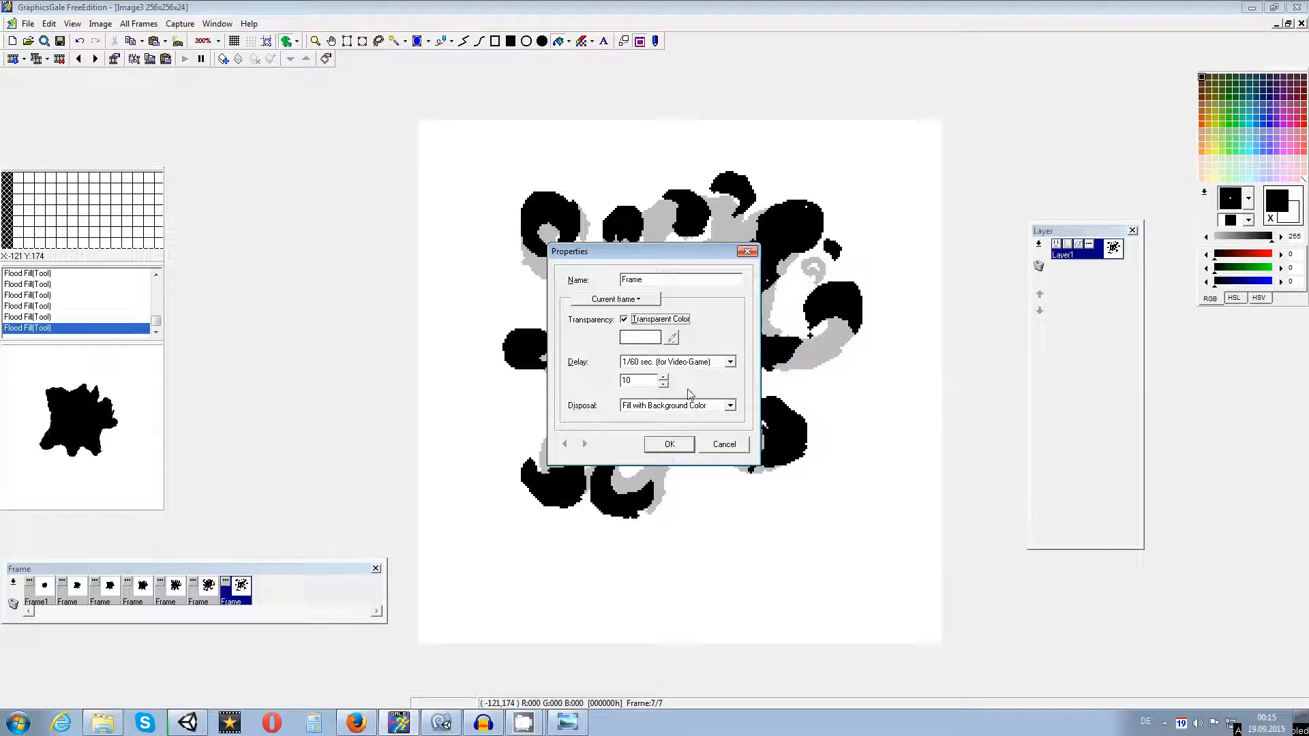
{"action": "left_click", "coordinate": [669, 444]}
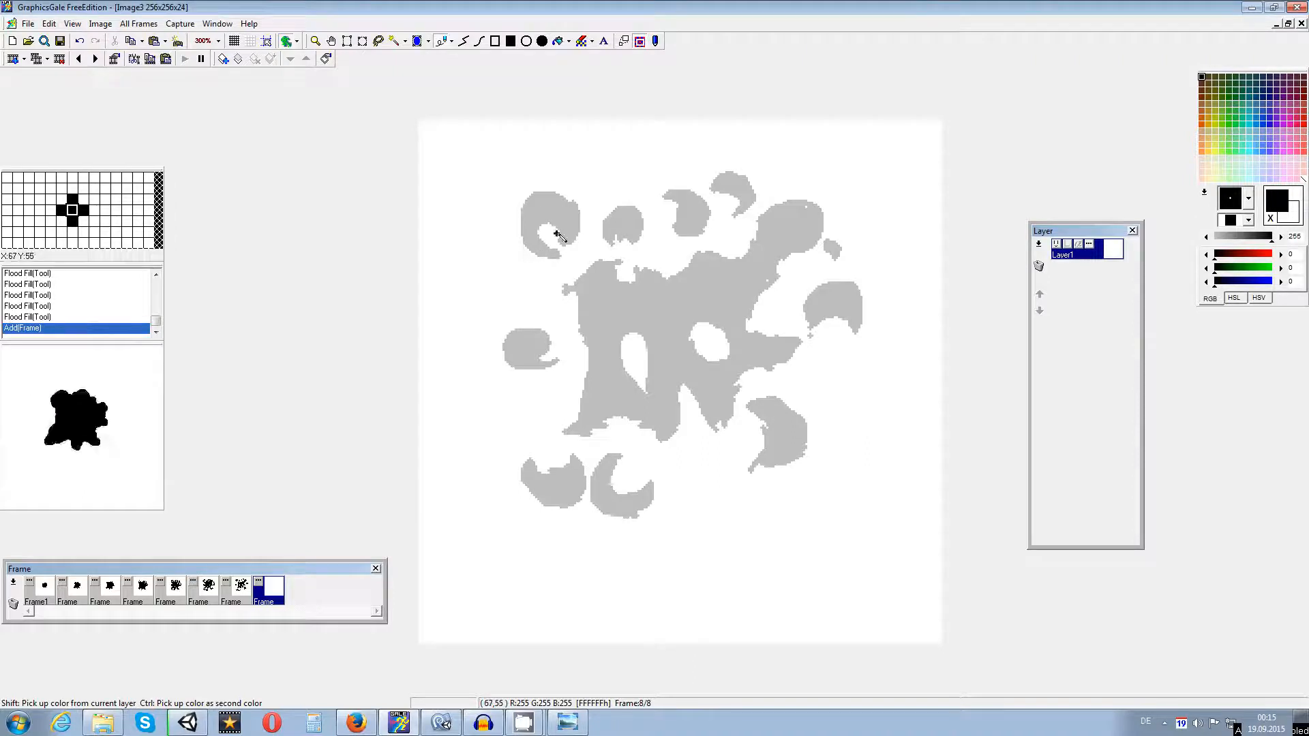
Step: Draw the eighth frame's shrunken top pieces, from the upper-left crescent to the upper-right teardrop and dot, erasing stray pixels in white
{"action": "mouse_move", "coordinate": [542, 262]}
{"action": "left_mouse_down"}
{"action": "mouse_move", "coordinate": [560, 231]}
{"action": "mouse_move", "coordinate": [538, 208]}
{"action": "mouse_move", "coordinate": [552, 235]}
{"action": "mouse_move", "coordinate": [533, 261]}
{"action": "left_mouse_up"}
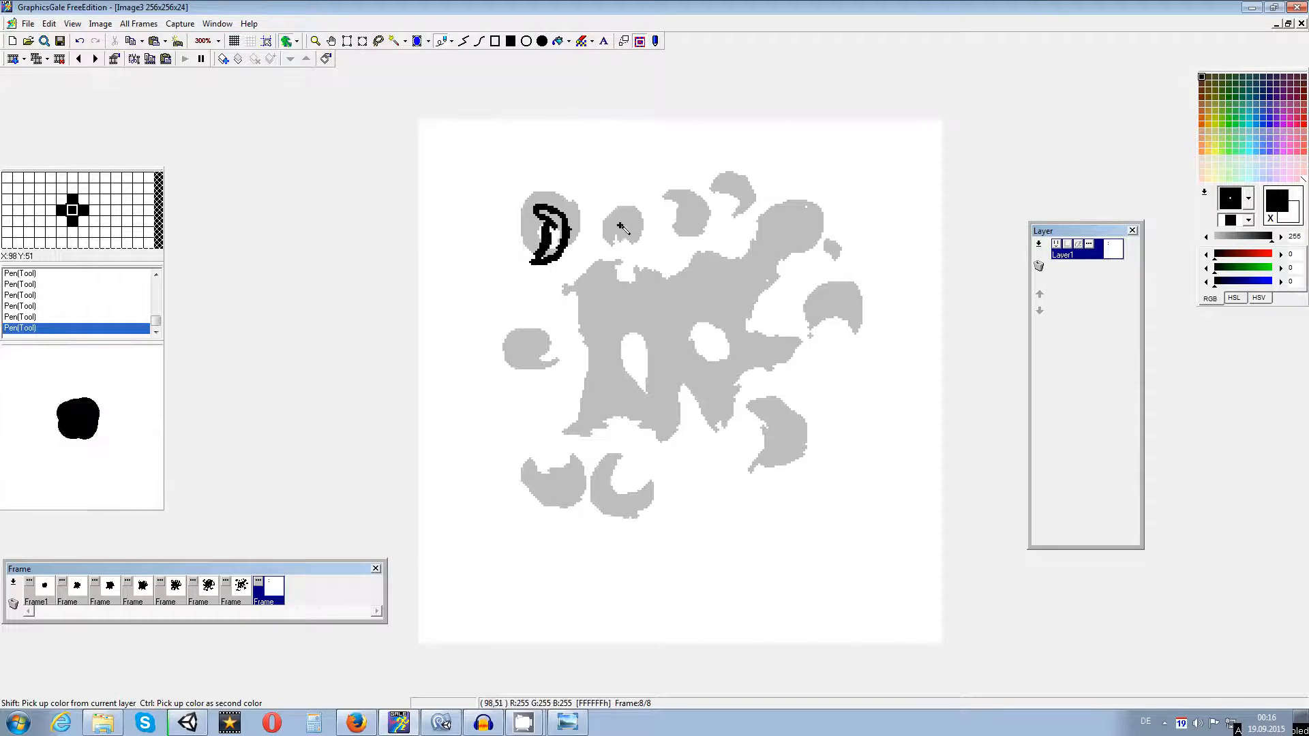
{"action": "left_click_drag", "start_coordinate": [620, 209], "coordinate": [650, 209]}
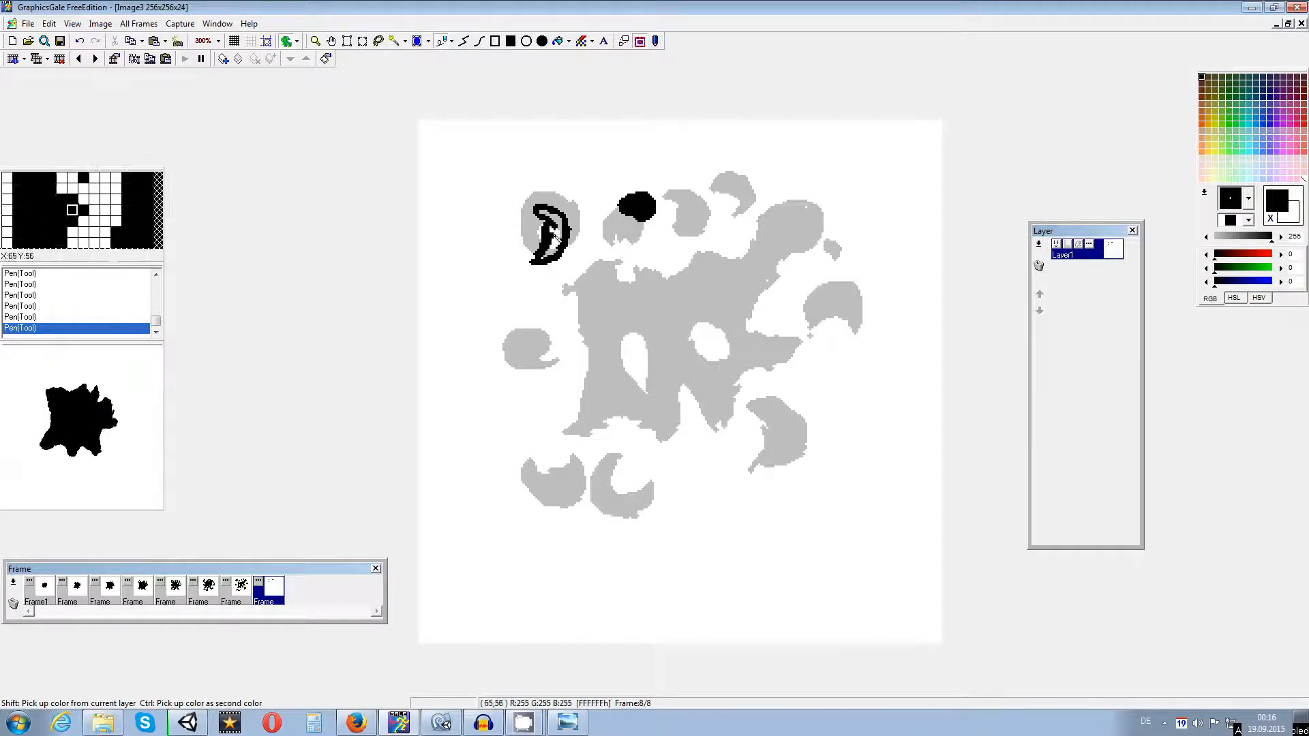
{"action": "mouse_move", "coordinate": [682, 227]}
{"action": "left_mouse_down"}
{"action": "mouse_move", "coordinate": [690, 237]}
{"action": "mouse_move", "coordinate": [690, 220]}
{"action": "mouse_move", "coordinate": [660, 240]}
{"action": "mouse_move", "coordinate": [678, 247]}
{"action": "mouse_move", "coordinate": [698, 232]}
{"action": "mouse_move", "coordinate": [688, 206]}
{"action": "left_mouse_up"}
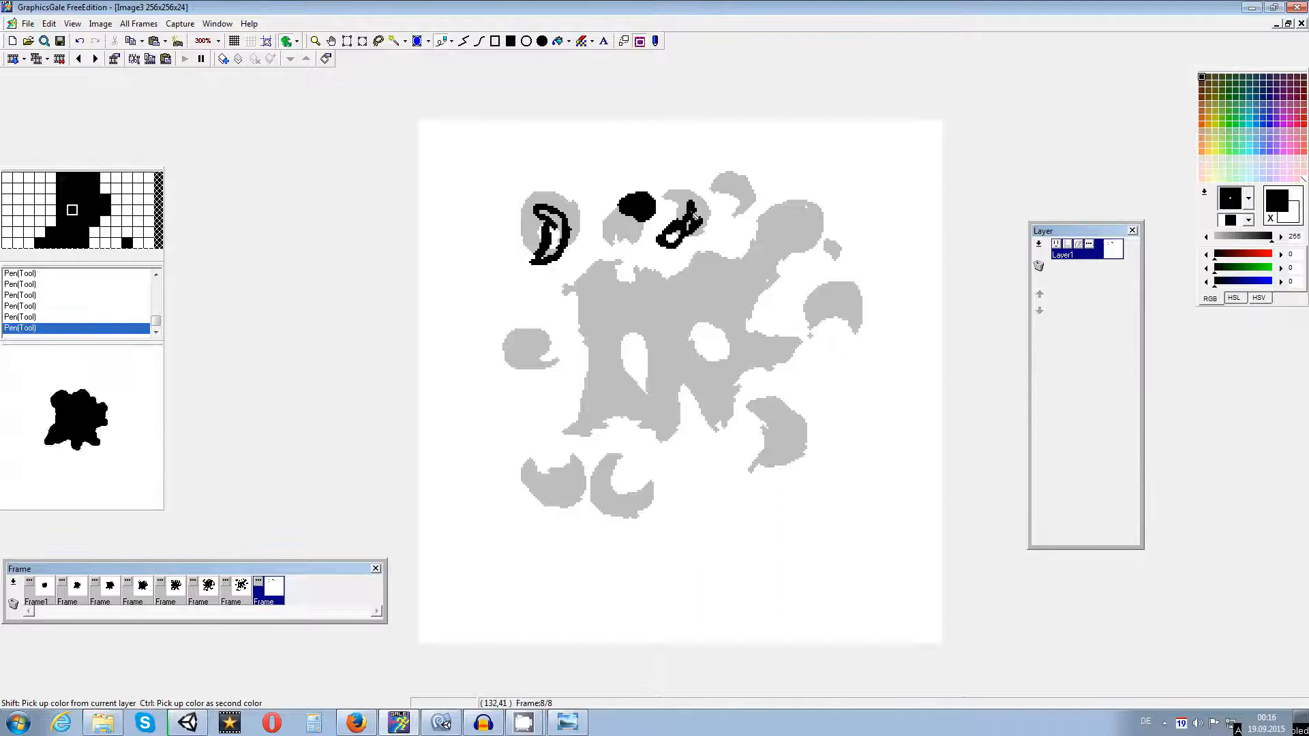
{"action": "left_click", "coordinate": [1270, 218]}
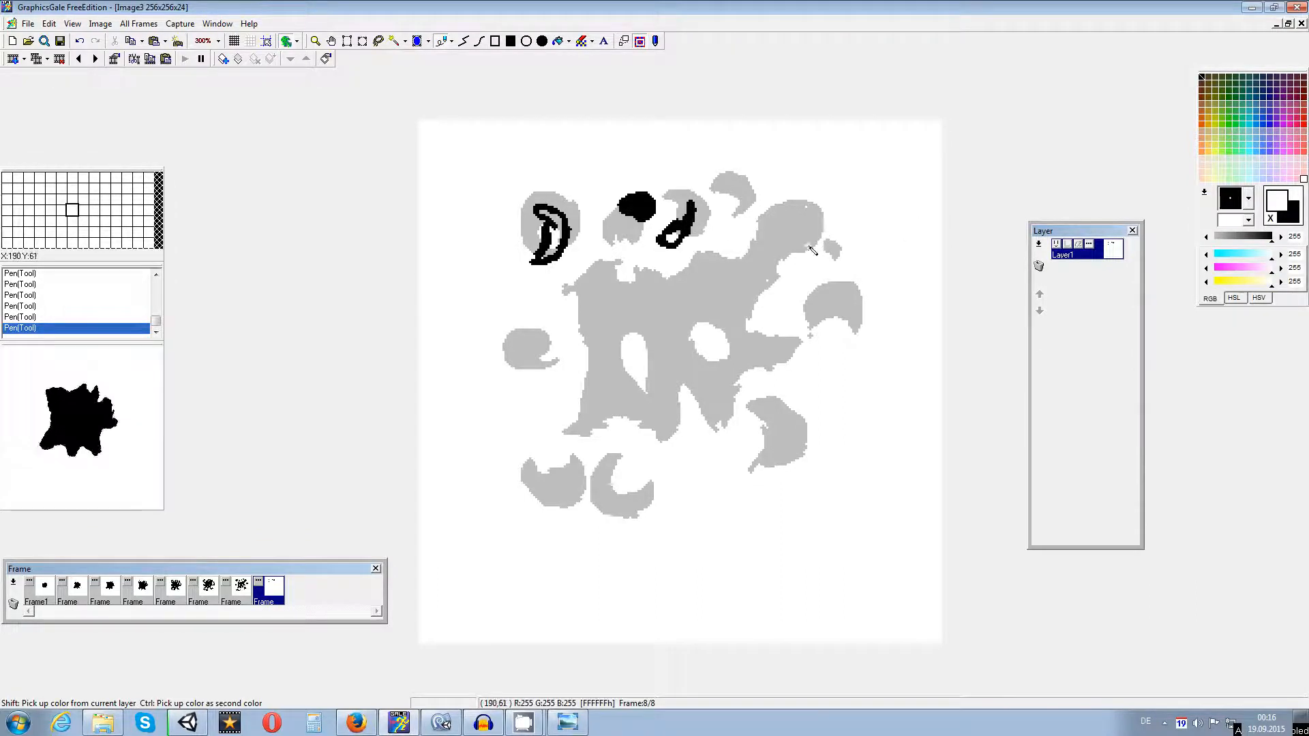
{"action": "left_click", "coordinate": [1271, 218]}
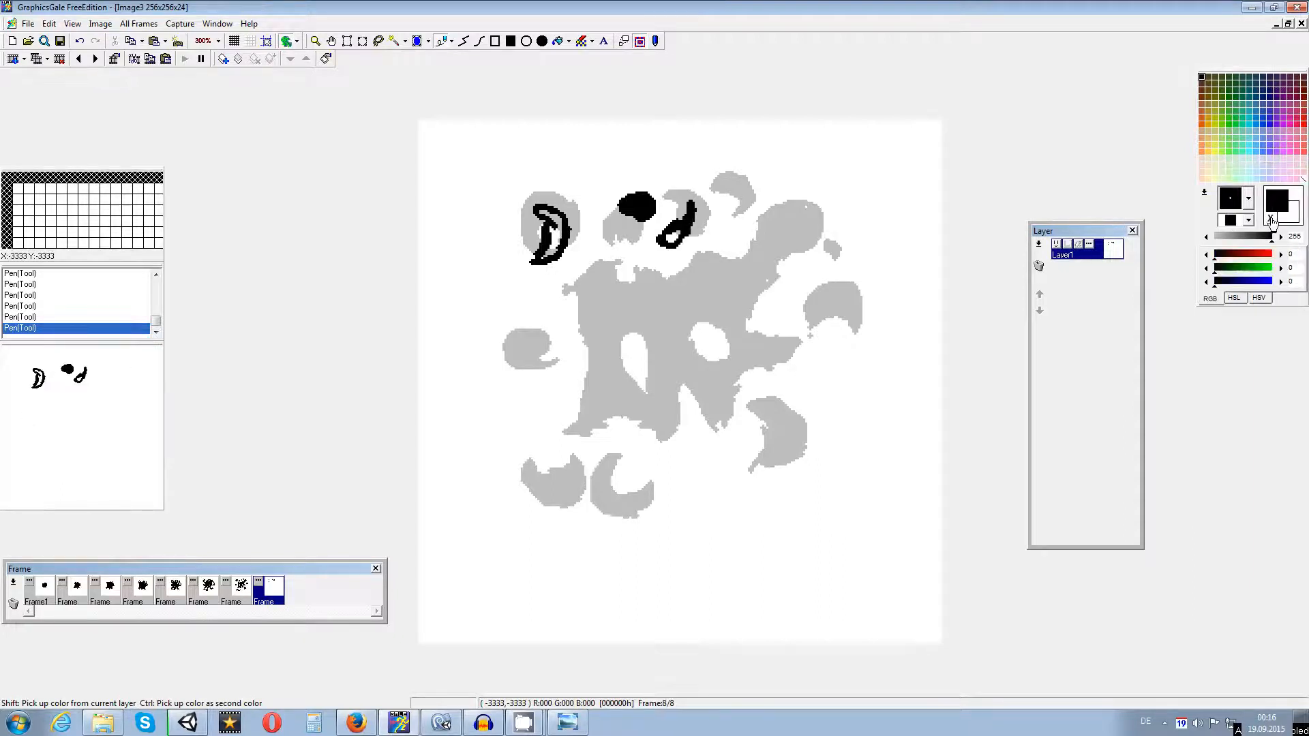
{"action": "mouse_move", "coordinate": [701, 180]}
{"action": "left_mouse_down"}
{"action": "mouse_move", "coordinate": [702, 169]}
{"action": "mouse_move", "coordinate": [734, 170]}
{"action": "mouse_move", "coordinate": [746, 187]}
{"action": "left_mouse_up"}
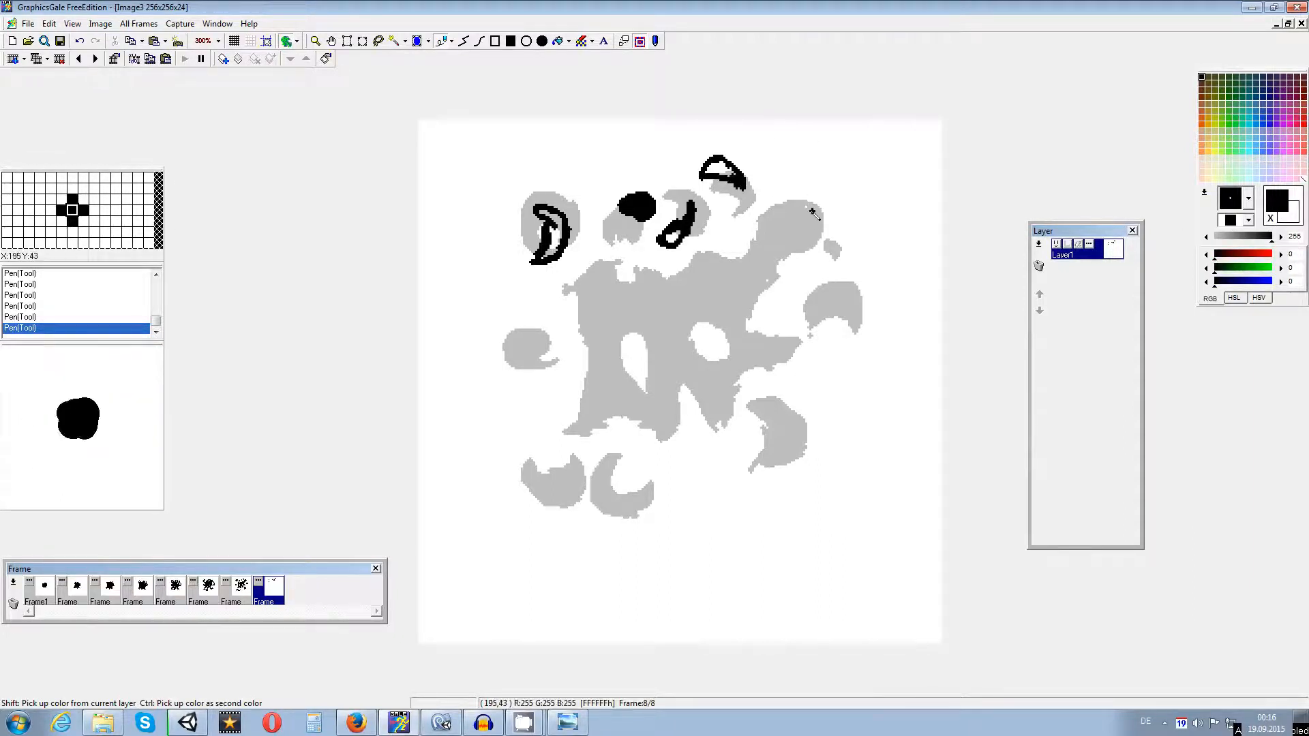
{"action": "mouse_move", "coordinate": [823, 199]}
{"action": "left_mouse_down"}
{"action": "mouse_move", "coordinate": [844, 205]}
{"action": "mouse_move", "coordinate": [821, 235]}
{"action": "mouse_move", "coordinate": [794, 202]}
{"action": "mouse_move", "coordinate": [780, 234]}
{"action": "mouse_move", "coordinate": [860, 240]}
{"action": "left_mouse_up"}
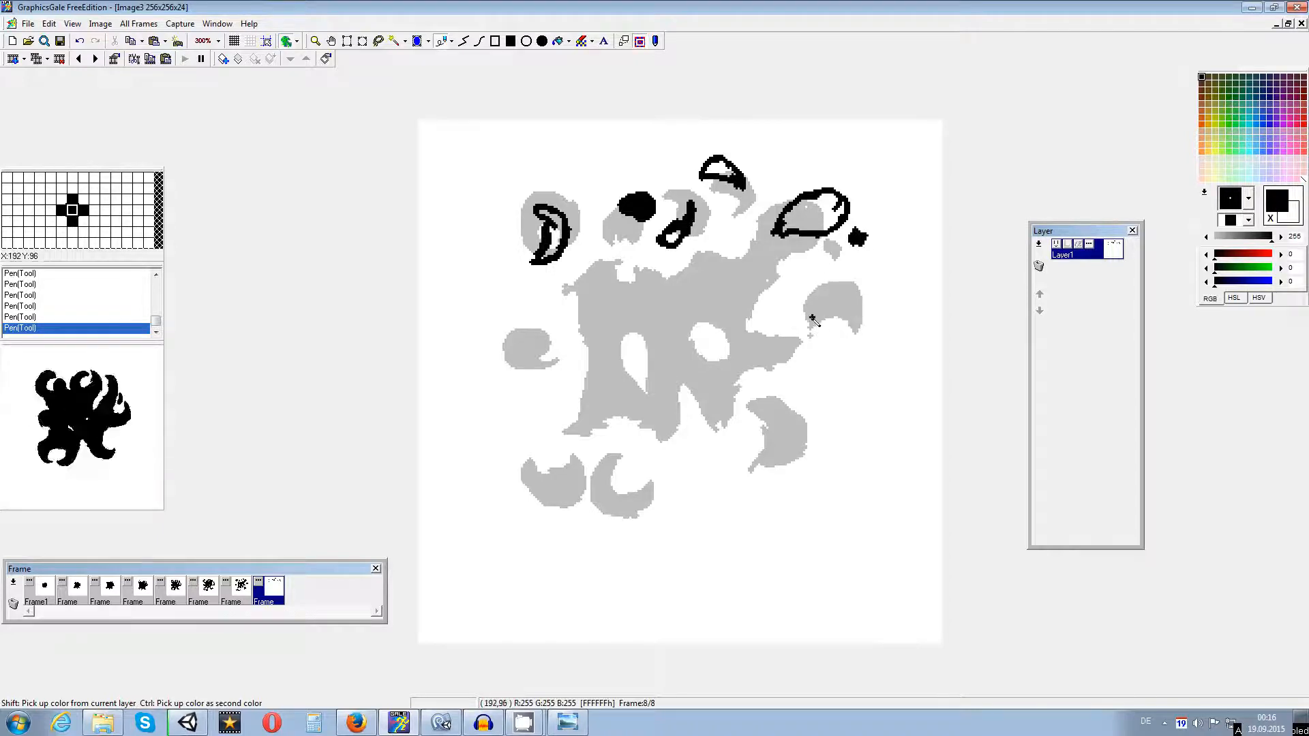
{"action": "mouse_move", "coordinate": [811, 310]}
{"action": "left_mouse_down"}
{"action": "mouse_move", "coordinate": [818, 348]}
{"action": "mouse_move", "coordinate": [835, 283]}
{"action": "mouse_move", "coordinate": [849, 334]}
{"action": "left_mouse_up"}
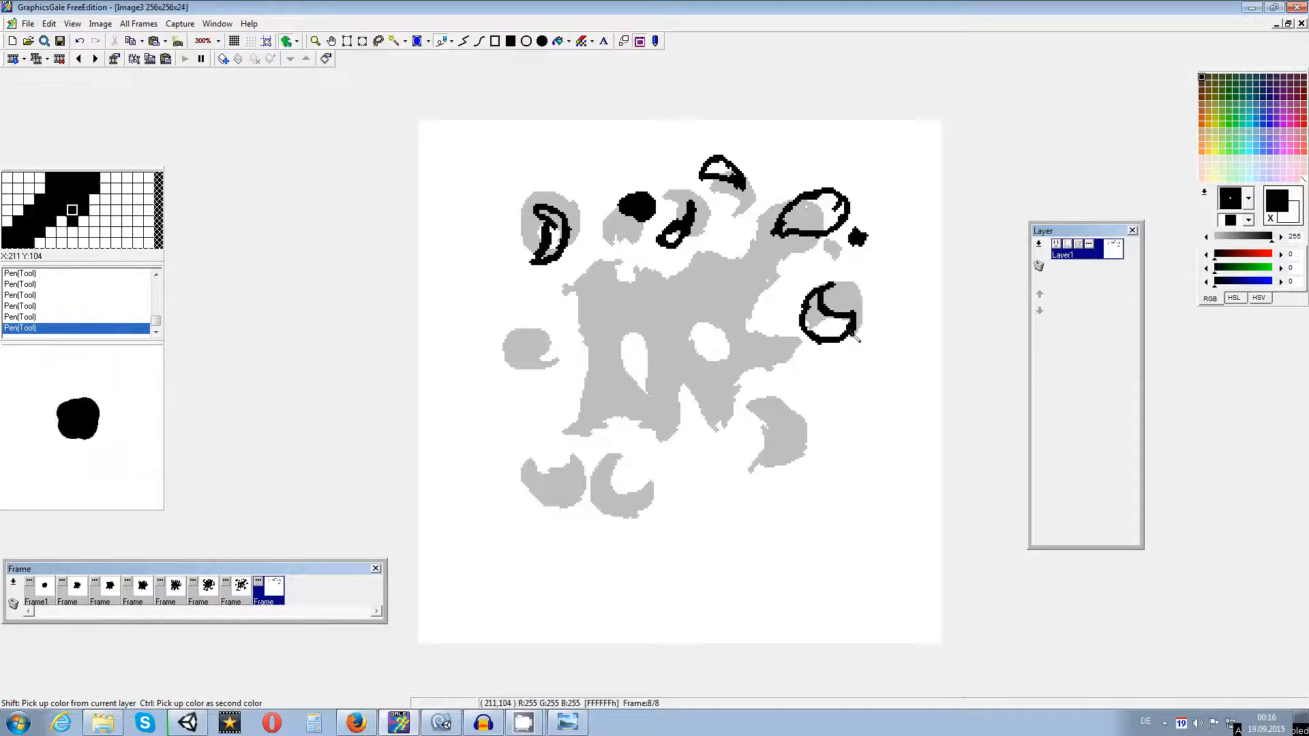
{"action": "left_click", "coordinate": [1303, 179]}
{"action": "mouse_move", "coordinate": [806, 310]}
{"action": "left_mouse_down"}
{"action": "mouse_move", "coordinate": [837, 287]}
{"action": "mouse_move", "coordinate": [805, 326]}
{"action": "mouse_move", "coordinate": [818, 307]}
{"action": "mouse_move", "coordinate": [814, 341]}
{"action": "mouse_move", "coordinate": [842, 319]}
{"action": "mouse_move", "coordinate": [855, 332]}
{"action": "left_mouse_up"}
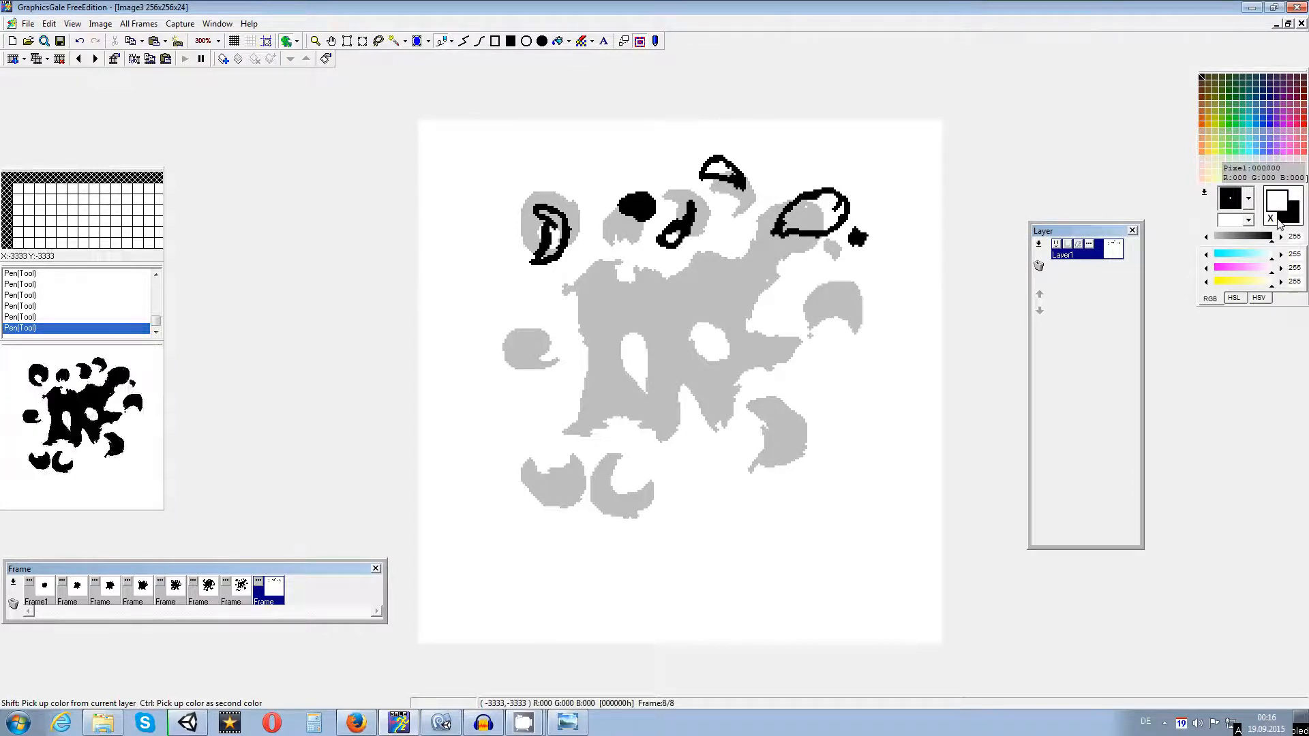
{"action": "left_click", "coordinate": [1271, 220]}
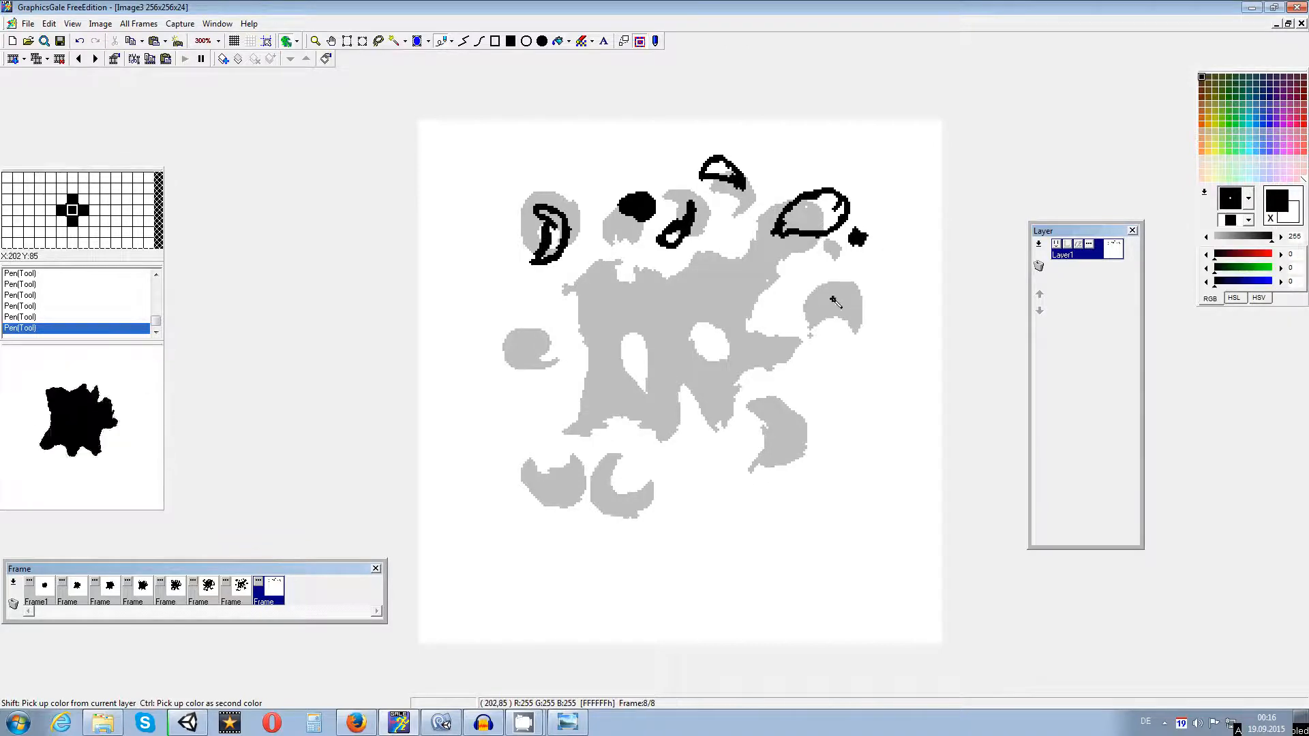
Step: Outline thin black crescents on the eighth frame over the previous frame's right, lower-right and lower-left pieces
{"action": "mouse_move", "coordinate": [820, 293]}
{"action": "left_mouse_down"}
{"action": "mouse_move", "coordinate": [812, 325]}
{"action": "mouse_move", "coordinate": [841, 339]}
{"action": "mouse_move", "coordinate": [827, 289]}
{"action": "mouse_move", "coordinate": [826, 313]}
{"action": "mouse_move", "coordinate": [856, 337]}
{"action": "left_mouse_up"}
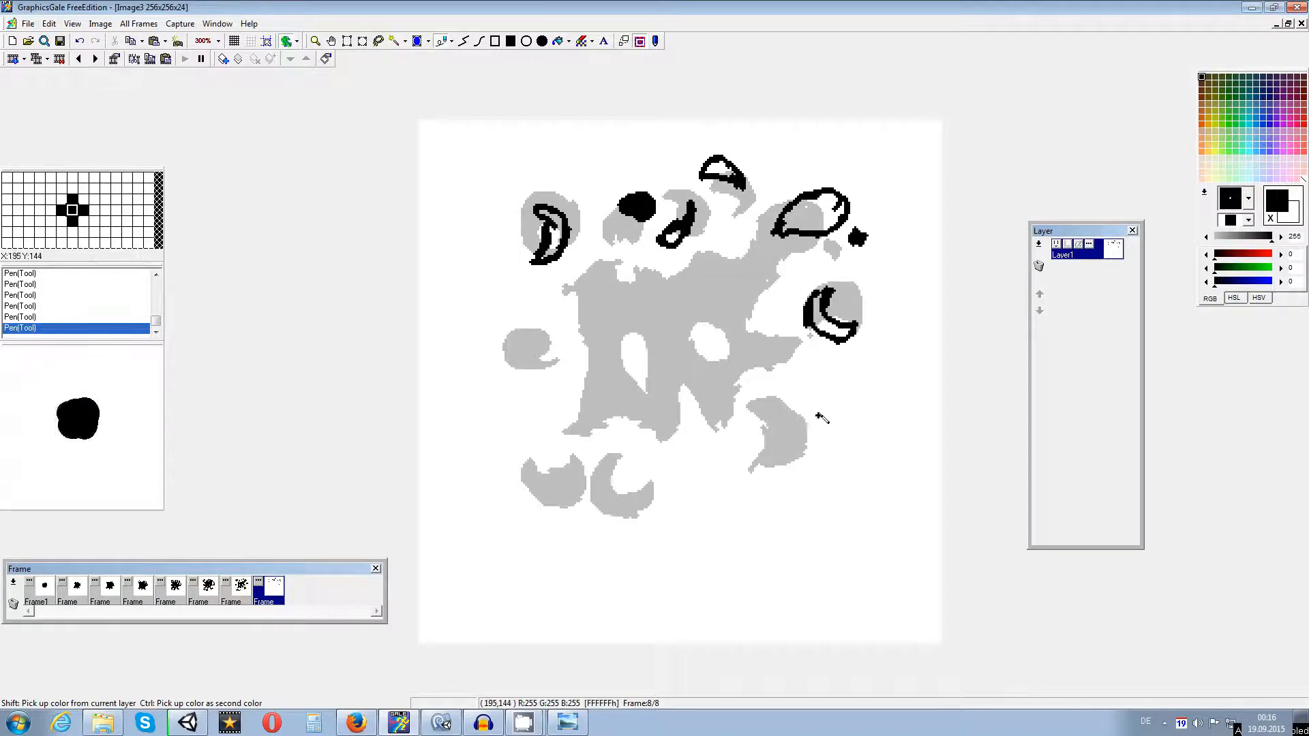
{"action": "mouse_move", "coordinate": [734, 426]}
{"action": "left_mouse_down"}
{"action": "mouse_move", "coordinate": [752, 400]}
{"action": "mouse_move", "coordinate": [782, 403]}
{"action": "left_mouse_up"}
{"action": "mouse_move", "coordinate": [733, 440]}
{"action": "left_mouse_down"}
{"action": "mouse_move", "coordinate": [777, 413]}
{"action": "mouse_move", "coordinate": [787, 424]}
{"action": "left_mouse_up"}
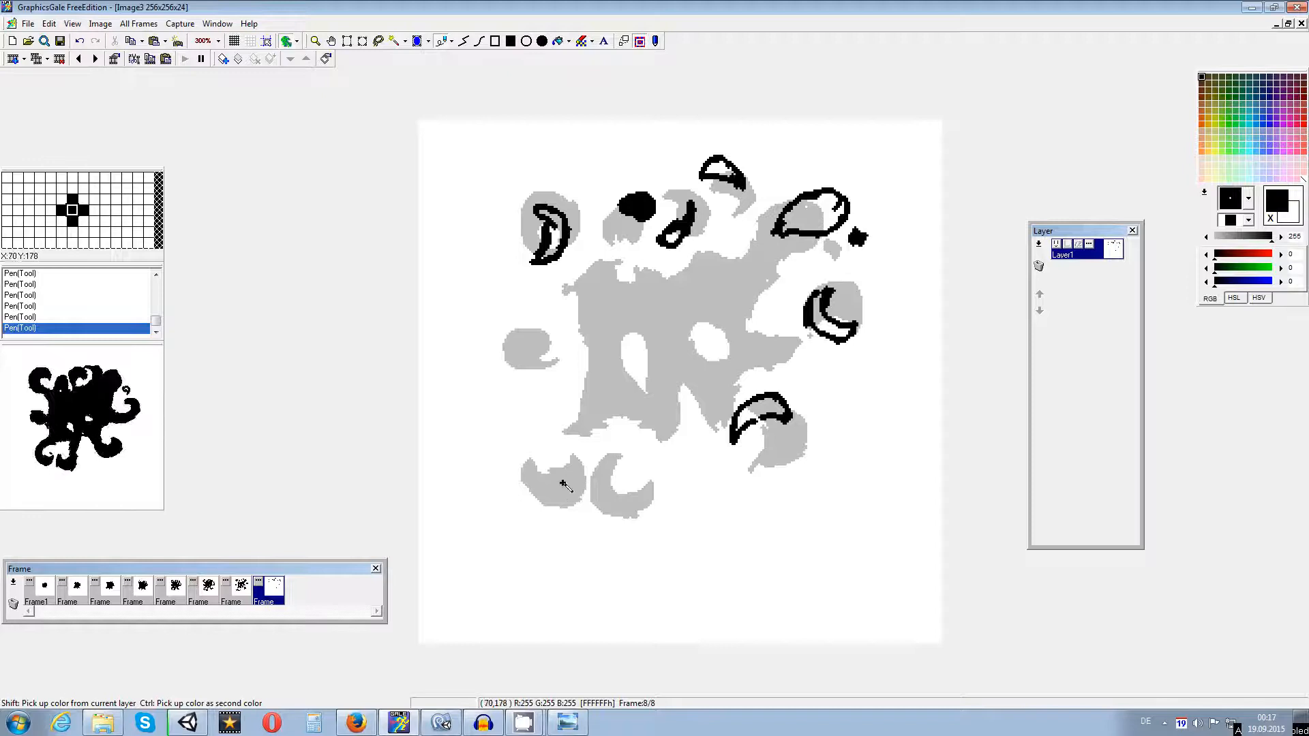
{"action": "mouse_move", "coordinate": [549, 454]}
{"action": "left_mouse_down"}
{"action": "mouse_move", "coordinate": [576, 508]}
{"action": "mouse_move", "coordinate": [556, 481]}
{"action": "mouse_move", "coordinate": [547, 503]}
{"action": "left_mouse_up"}
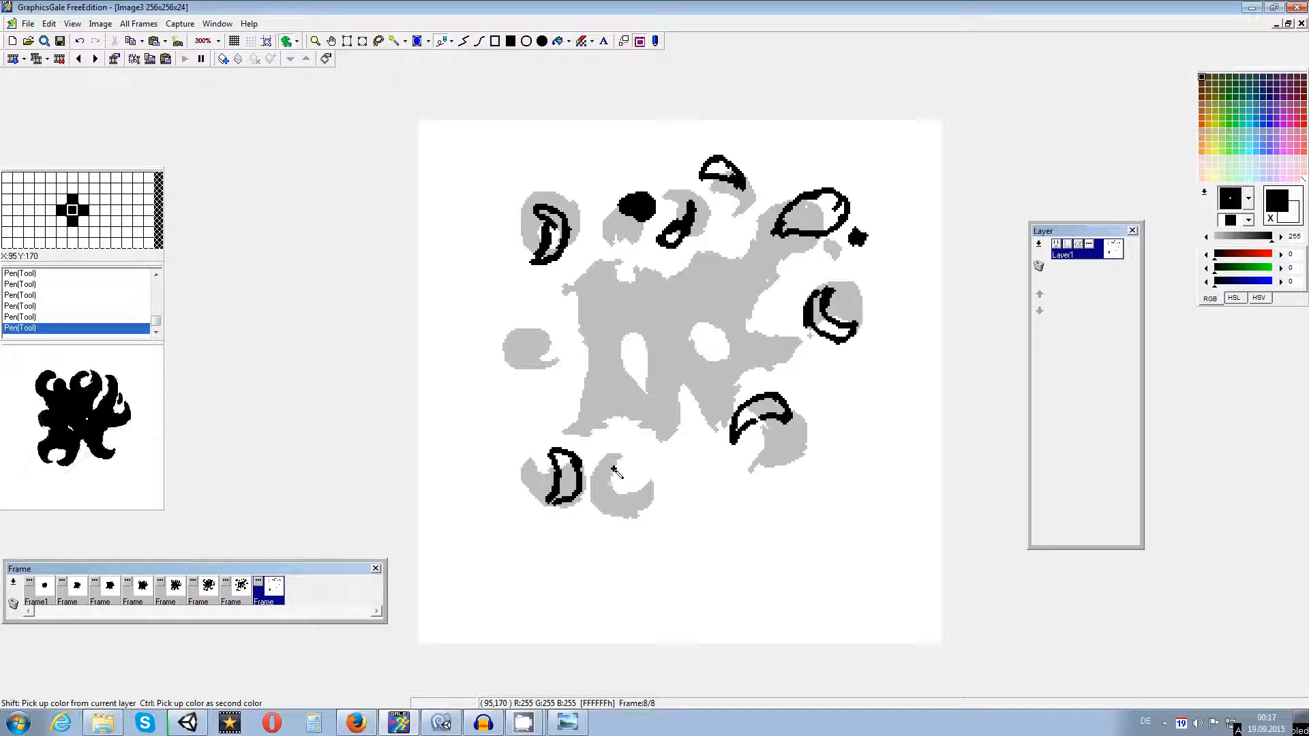
Step: Outline thin black crescents on the eighth frame over the previous frame's bottom-centre and far-left pieces
{"action": "mouse_move", "coordinate": [629, 475]}
{"action": "left_mouse_down"}
{"action": "mouse_move", "coordinate": [603, 479]}
{"action": "mouse_move", "coordinate": [630, 451]}
{"action": "mouse_move", "coordinate": [637, 473]}
{"action": "left_mouse_up"}
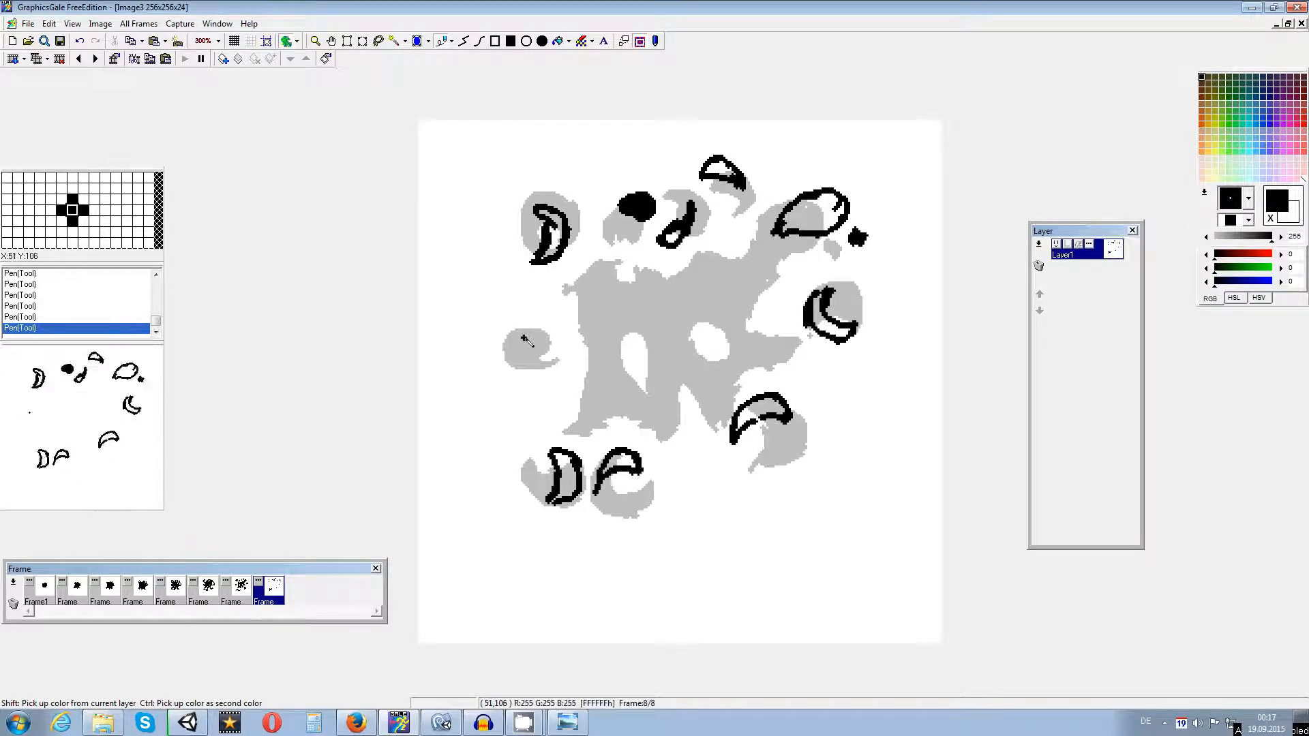
{"action": "mouse_move", "coordinate": [491, 340]}
{"action": "left_mouse_down"}
{"action": "mouse_move", "coordinate": [526, 347]}
{"action": "mouse_move", "coordinate": [503, 368]}
{"action": "left_mouse_up"}
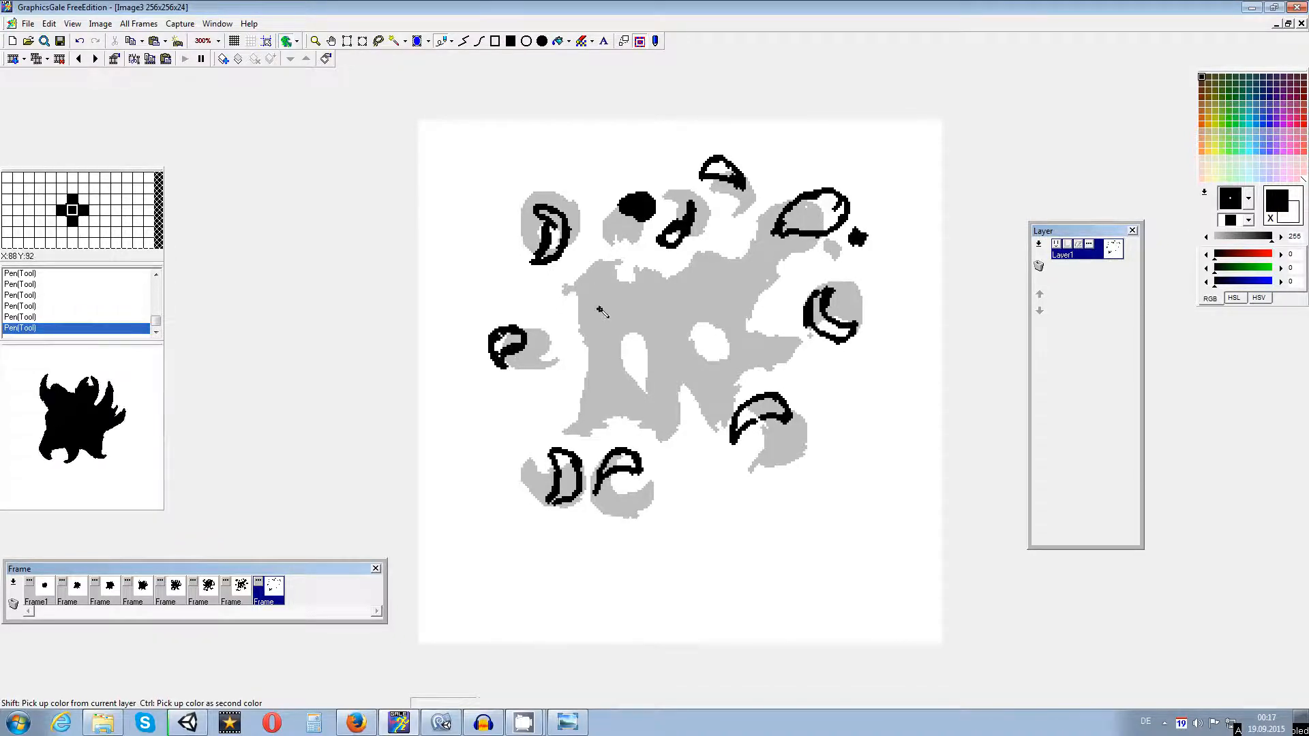
Step: Outline the eighth frame's shrunken body in black with two enlarged inner holes, and dot small black specks around it
{"action": "mouse_move", "coordinate": [606, 277]}
{"action": "left_mouse_down"}
{"action": "mouse_move", "coordinate": [589, 303]}
{"action": "mouse_move", "coordinate": [595, 336]}
{"action": "left_mouse_up"}
{"action": "left_click_drag", "start_coordinate": [623, 397], "coordinate": [653, 403]}
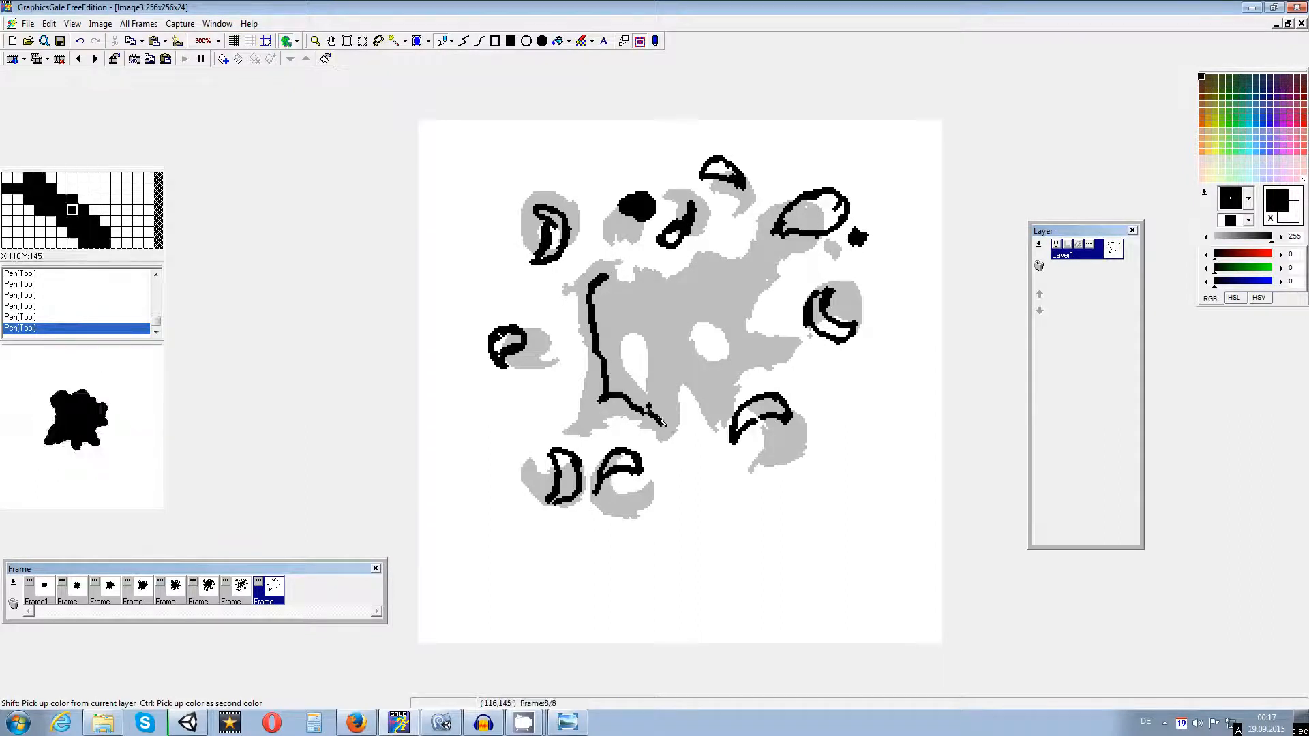
{"action": "left_click_drag", "start_coordinate": [701, 388], "coordinate": [710, 405]}
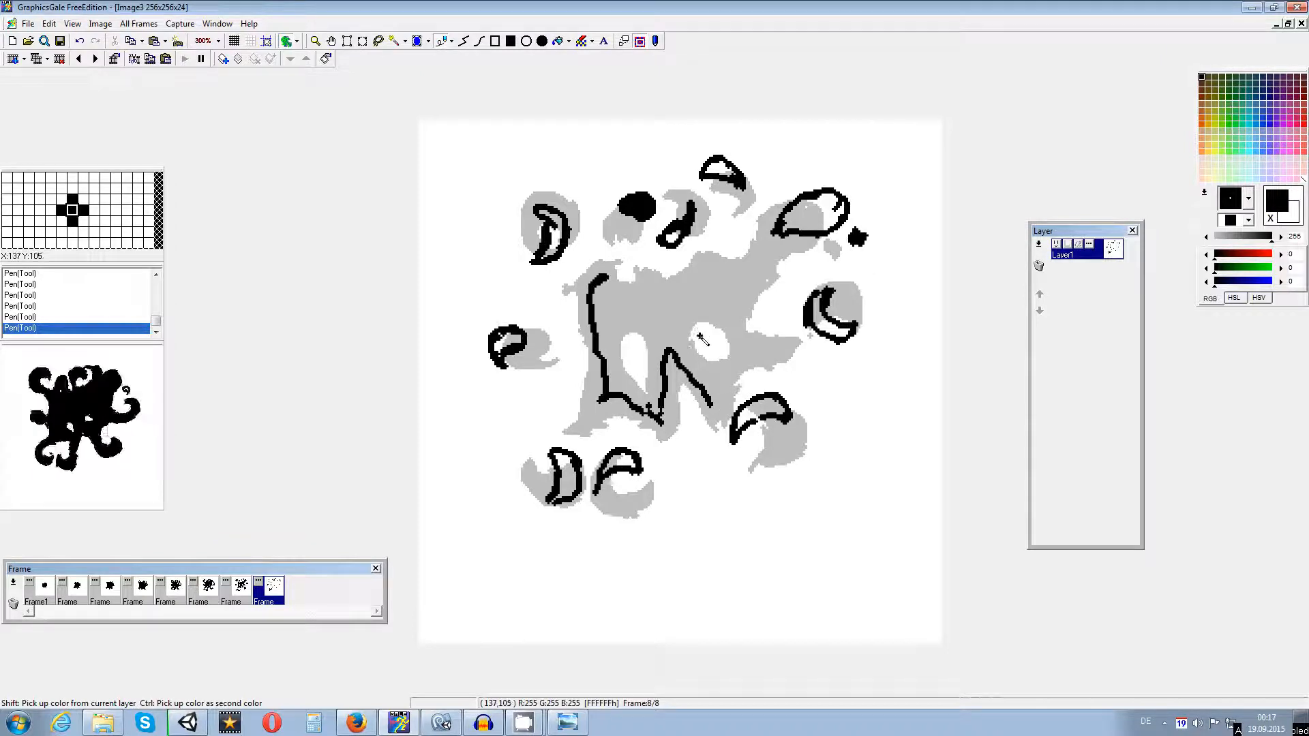
{"action": "mouse_move", "coordinate": [679, 349]}
{"action": "left_mouse_down"}
{"action": "mouse_move", "coordinate": [702, 377]}
{"action": "mouse_move", "coordinate": [685, 315]}
{"action": "mouse_move", "coordinate": [689, 358]}
{"action": "mouse_move", "coordinate": [641, 333]}
{"action": "left_mouse_up"}
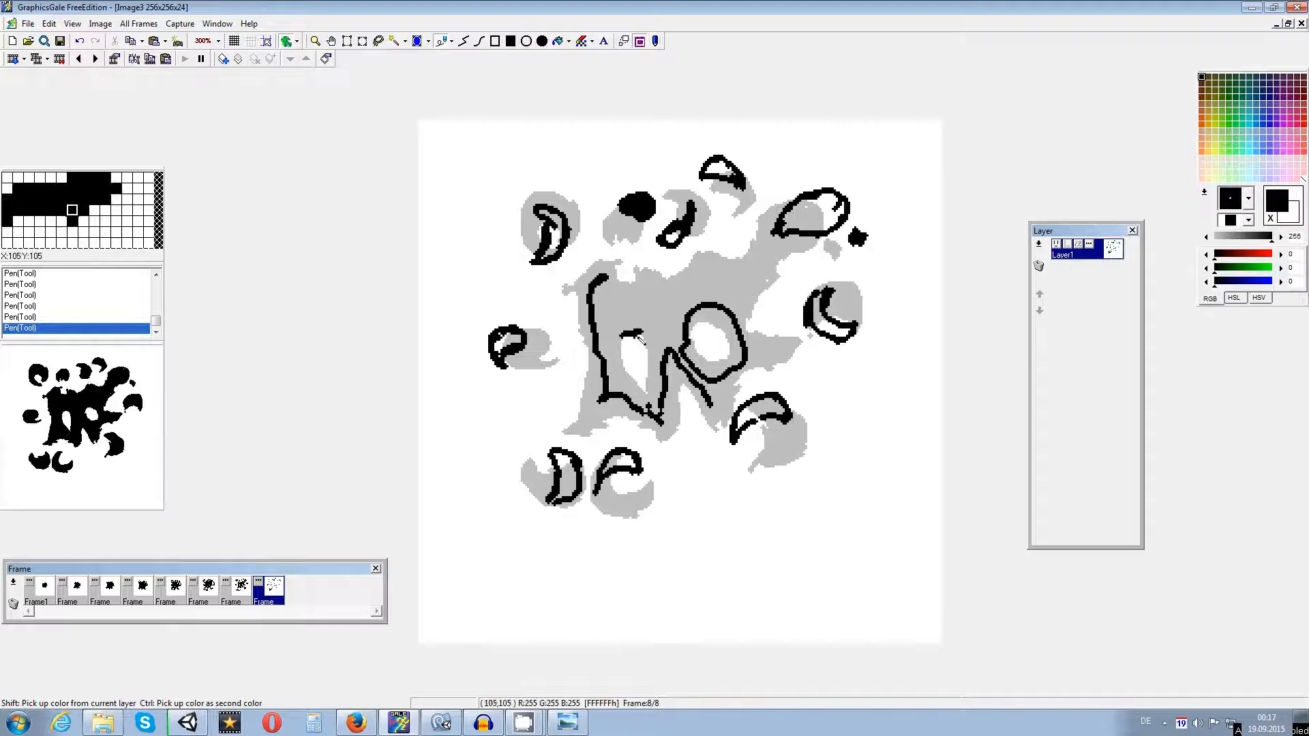
{"action": "key", "text": "ctrl+z"}
{"action": "mouse_move", "coordinate": [622, 379]}
{"action": "left_mouse_down"}
{"action": "mouse_move", "coordinate": [655, 342]}
{"action": "mouse_move", "coordinate": [613, 319]}
{"action": "left_mouse_up"}
{"action": "mouse_move", "coordinate": [644, 274]}
{"action": "left_mouse_down"}
{"action": "mouse_move", "coordinate": [658, 320]}
{"action": "mouse_move", "coordinate": [692, 258]}
{"action": "mouse_move", "coordinate": [749, 264]}
{"action": "mouse_move", "coordinate": [753, 369]}
{"action": "left_mouse_up"}
{"action": "mouse_move", "coordinate": [749, 320]}
{"action": "left_mouse_down"}
{"action": "mouse_move", "coordinate": [757, 375]}
{"action": "mouse_move", "coordinate": [723, 412]}
{"action": "left_mouse_up"}
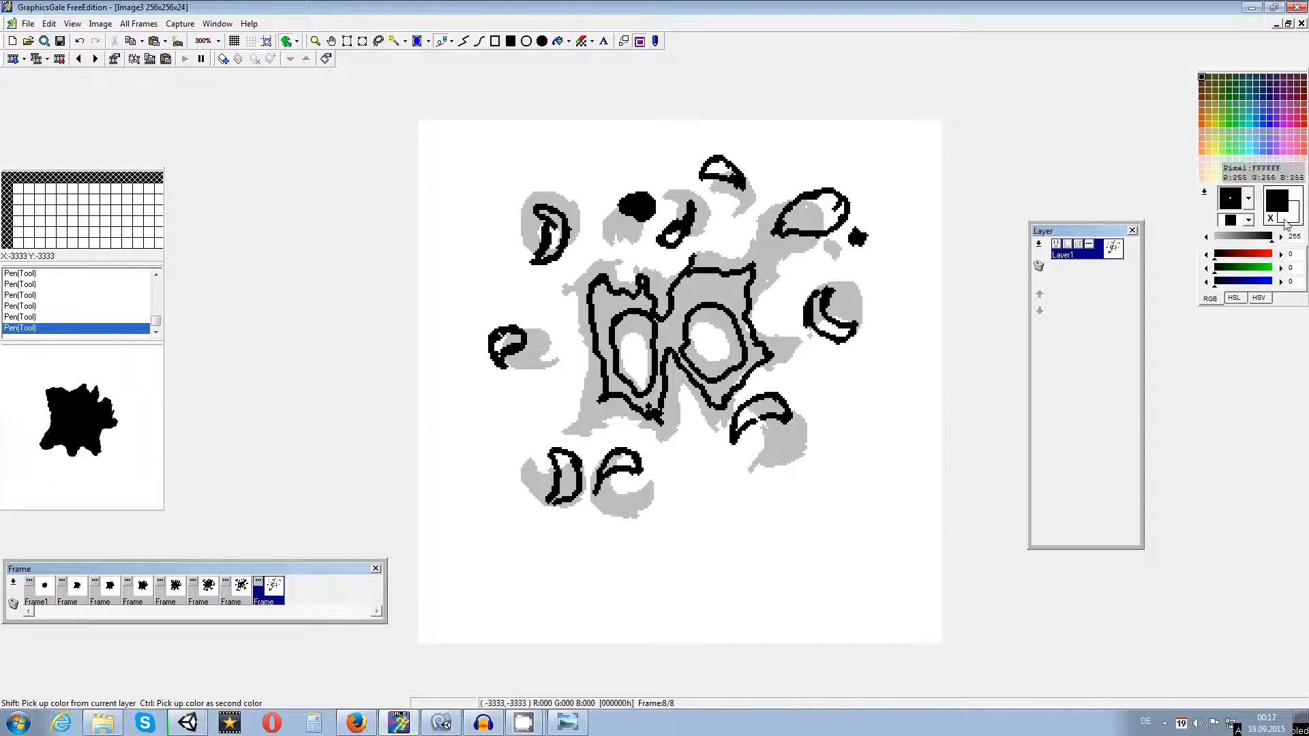
{"action": "left_click", "coordinate": [1285, 222]}
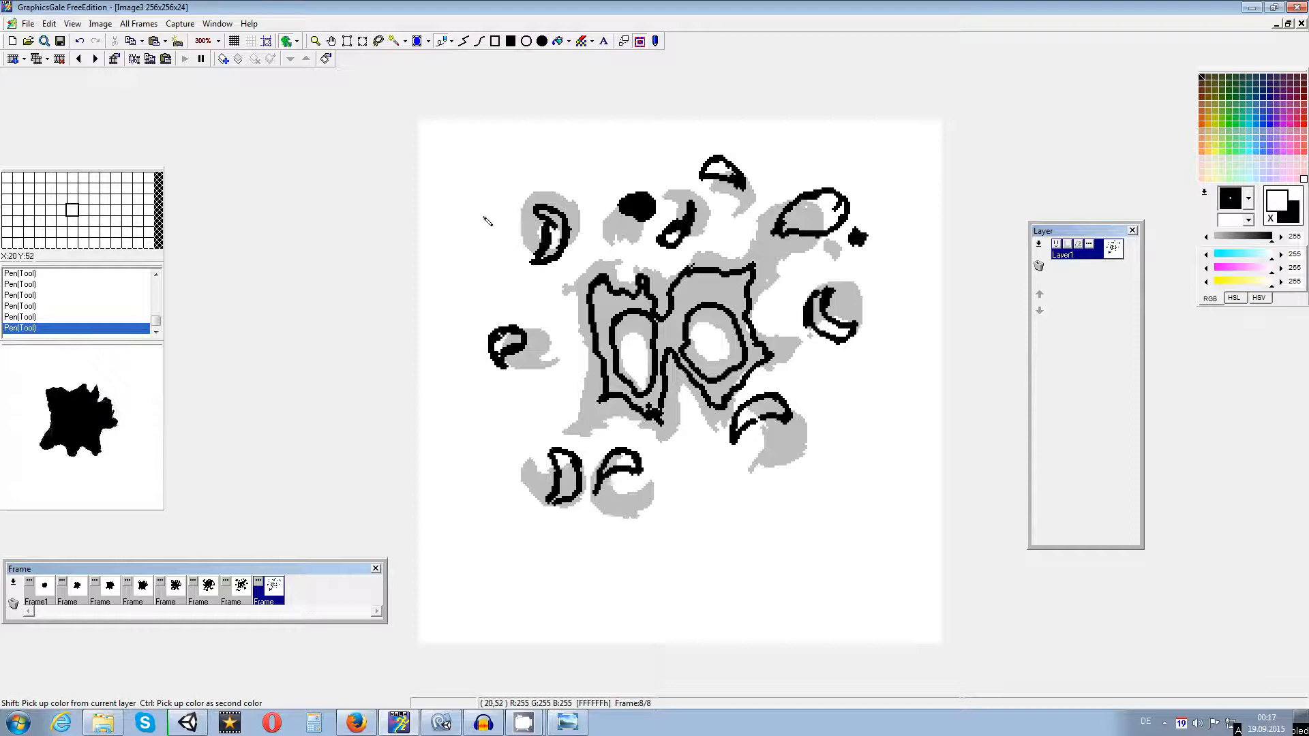
{"action": "left_click", "coordinate": [1242, 227]}
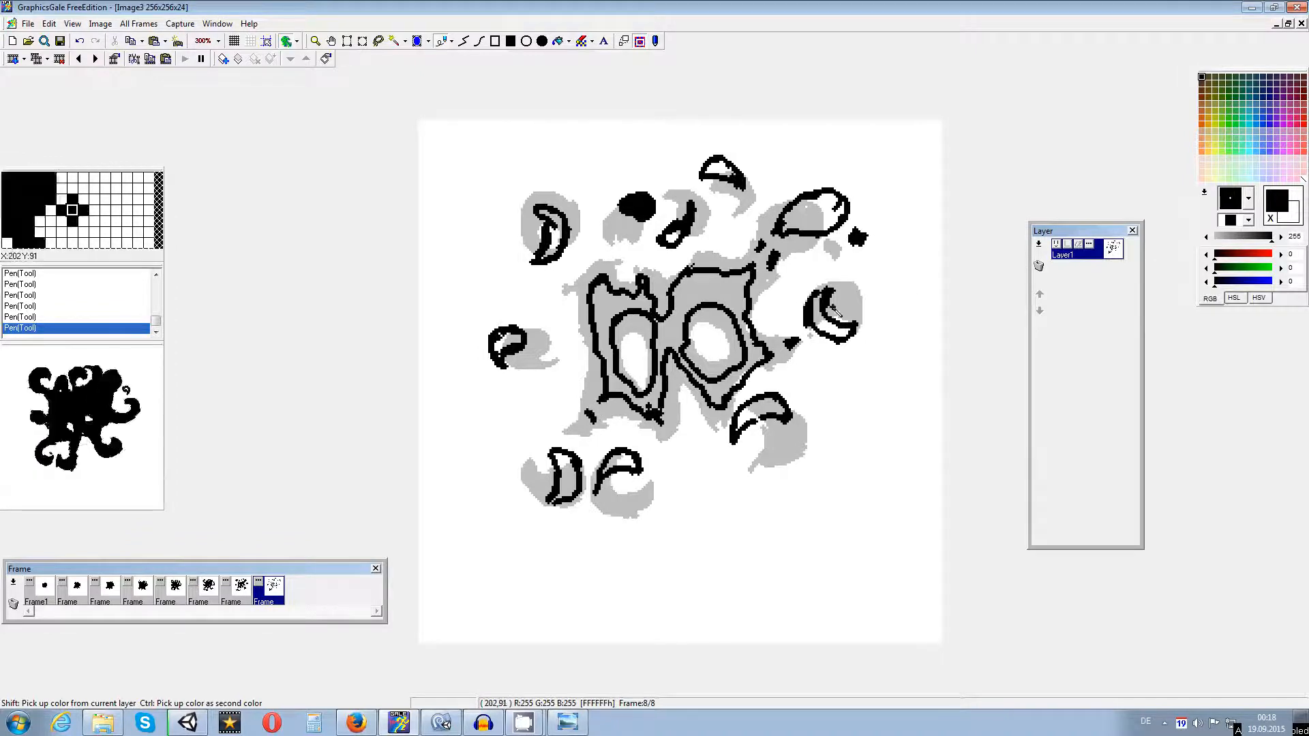
Step: Flood-fill the eighth frame's left, top, right and bottom-centre pieces and the body with black, leaving the body's two holes empty
{"action": "left_click", "coordinate": [557, 41]}
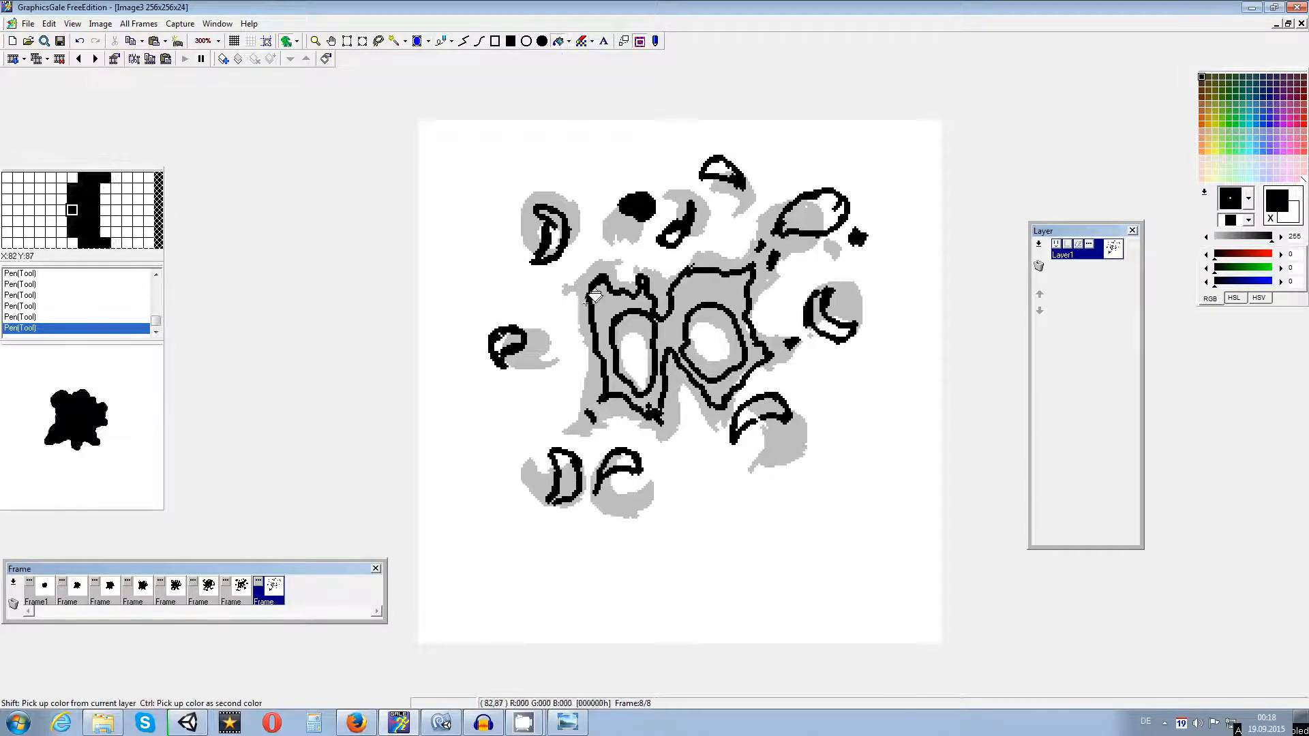
{"action": "left_click", "coordinate": [516, 335]}
{"action": "left_click", "coordinate": [552, 232]}
{"action": "left_click", "coordinate": [675, 230]}
{"action": "left_click", "coordinate": [722, 170]}
{"action": "left_click", "coordinate": [811, 210]}
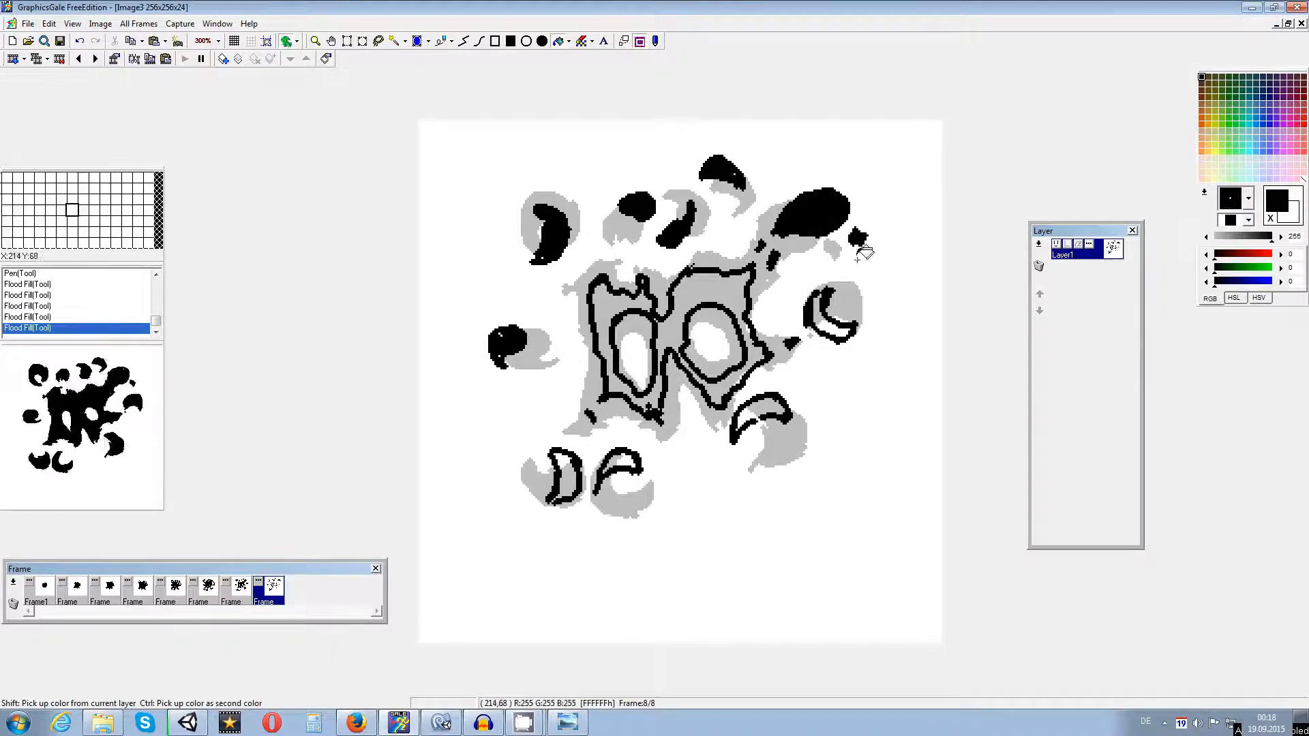
{"action": "left_click", "coordinate": [833, 310]}
{"action": "left_click", "coordinate": [753, 313]}
{"action": "left_click", "coordinate": [616, 458]}
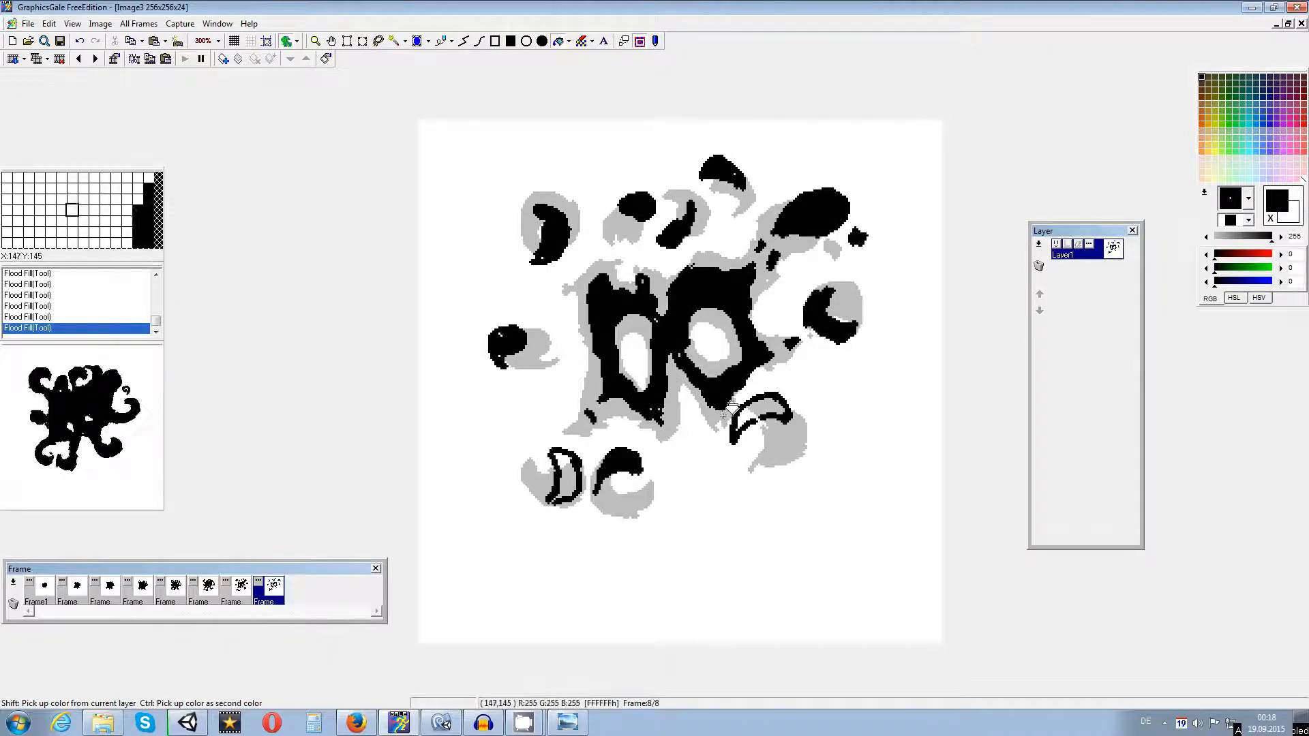
Step: Close the gaps in the lower-right and lower-left crescent outlines and flood-fill both crescents with black
{"action": "left_click", "coordinate": [748, 411]}
{"action": "key", "text": "ctrl+z"}
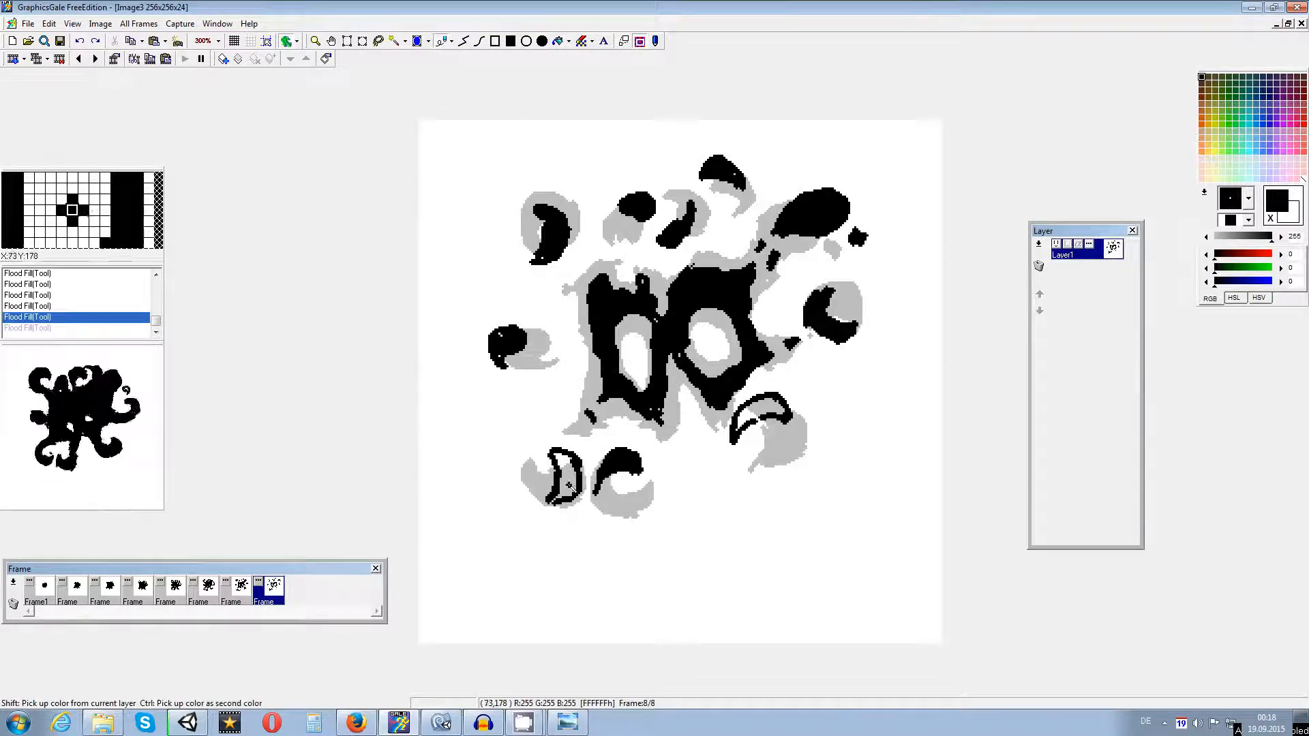
{"action": "left_click", "coordinate": [552, 506]}
{"action": "left_click", "coordinate": [761, 417]}
{"action": "left_click", "coordinate": [756, 420]}
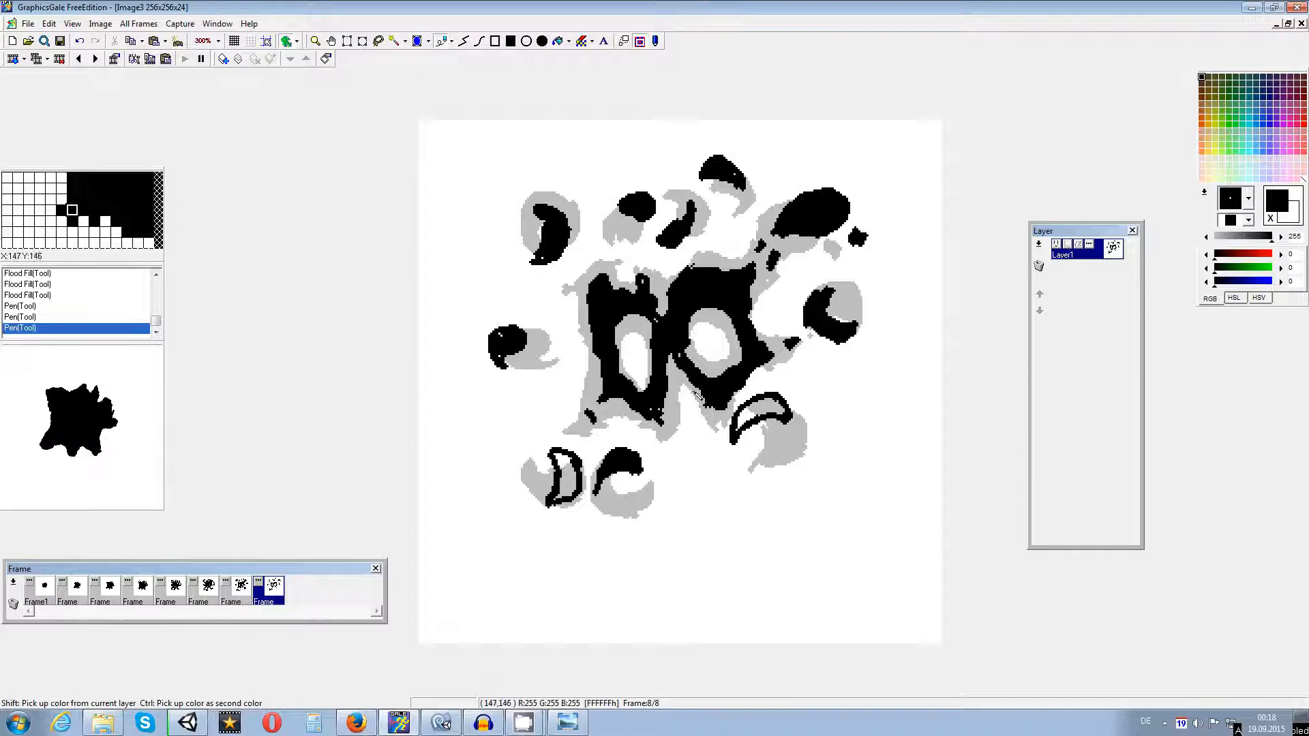
{"action": "left_click", "coordinate": [559, 45]}
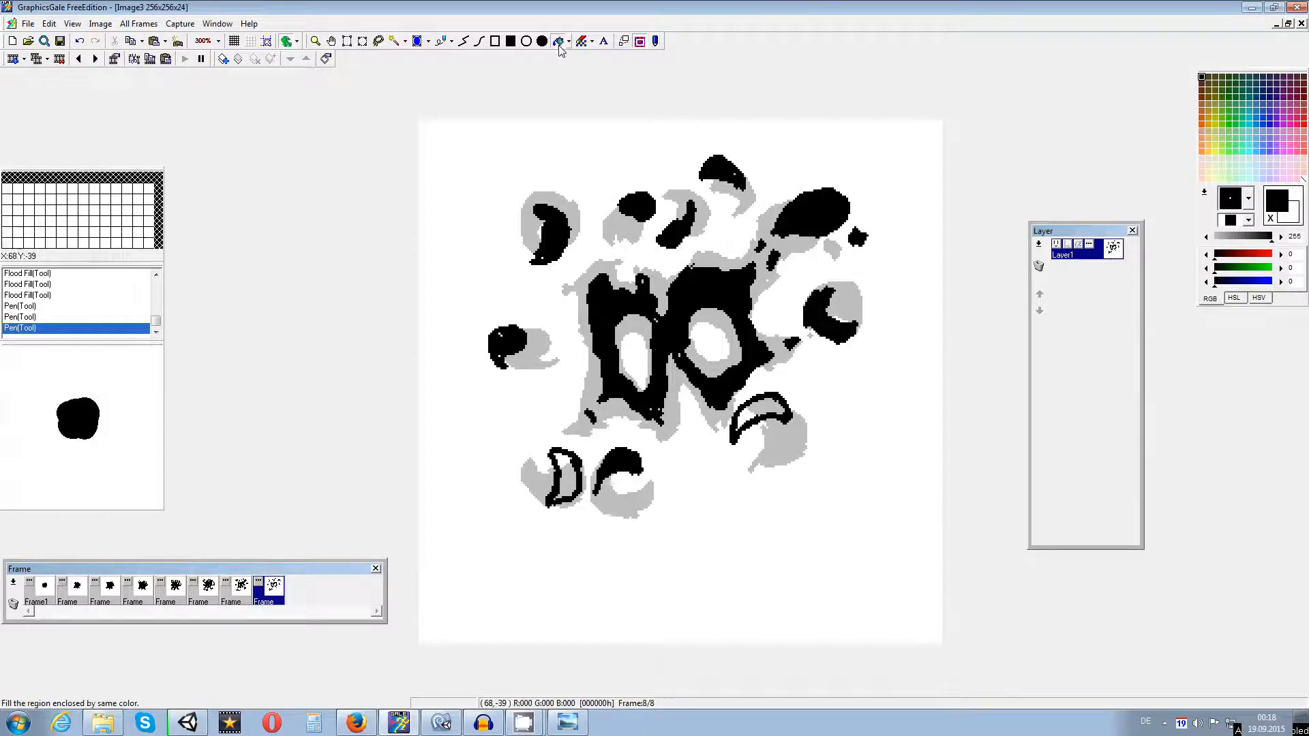
{"action": "left_click", "coordinate": [754, 404]}
{"action": "left_click", "coordinate": [564, 477]}
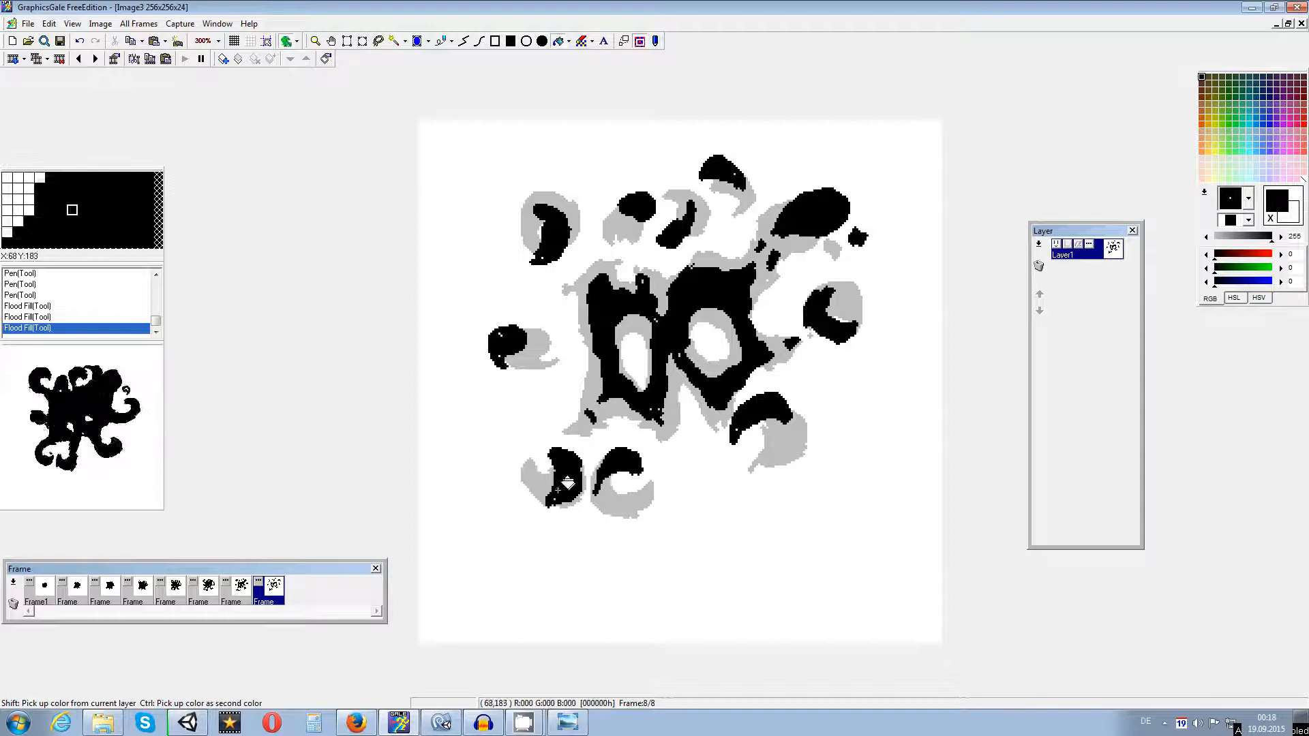
Step: Insert a blank ninth frame after the eighth with a delay of 10 and transparent color enabled
{"action": "right_click", "coordinate": [34, 590]}
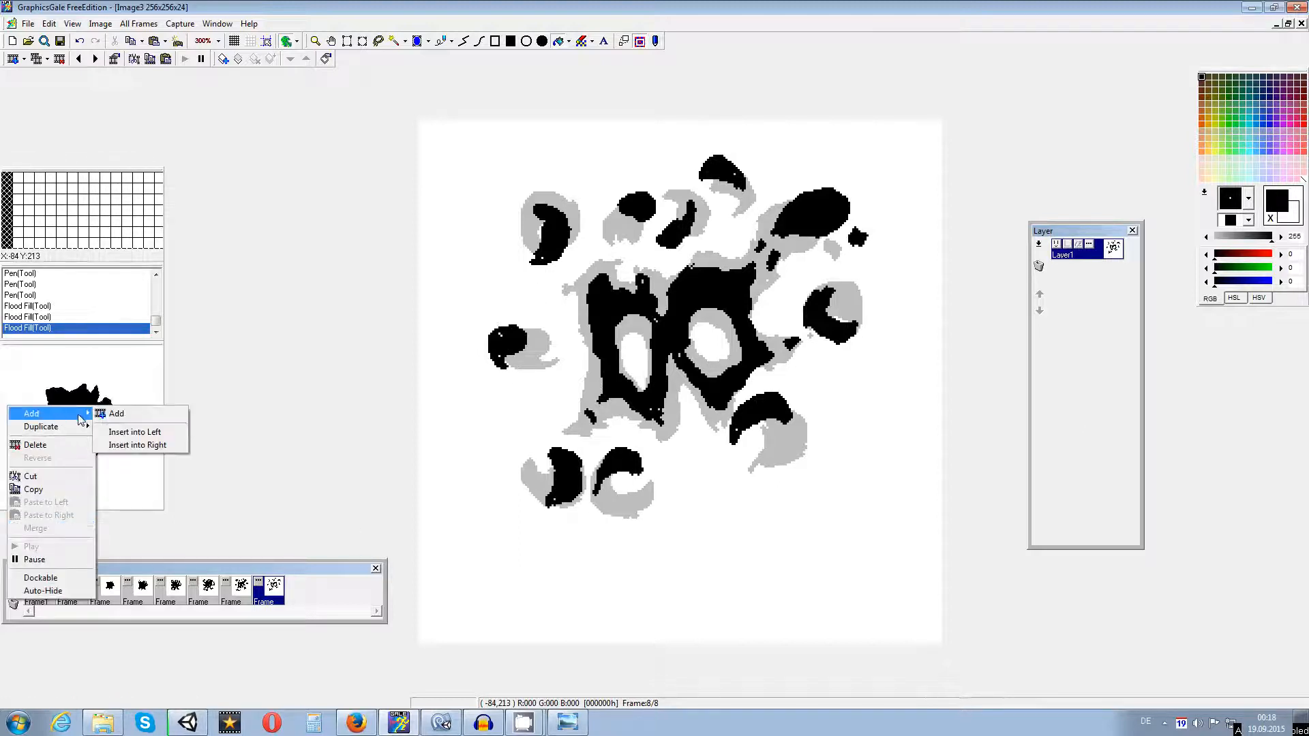
{"action": "left_click", "coordinate": [124, 447]}
{"action": "left_click_drag", "start_coordinate": [645, 382], "coordinate": [621, 385]}
{"action": "type", "text": "10"}
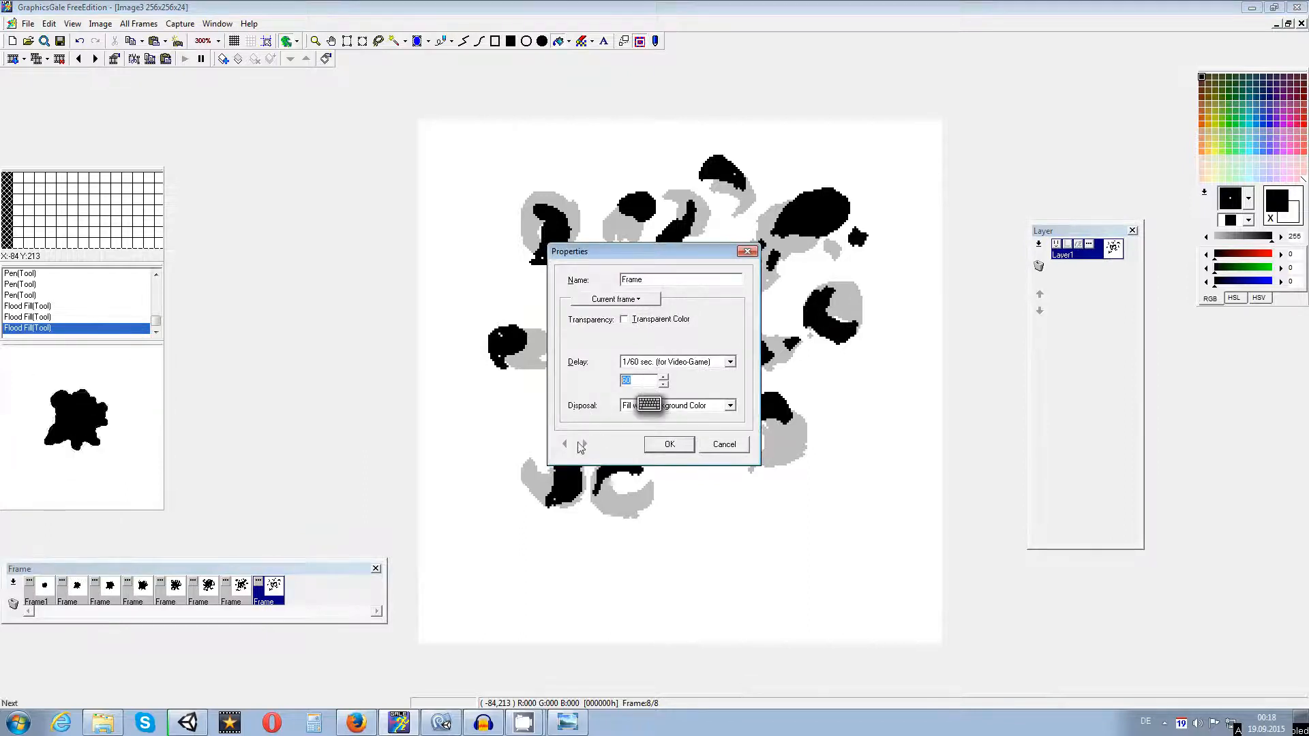
{"action": "left_click", "coordinate": [641, 319]}
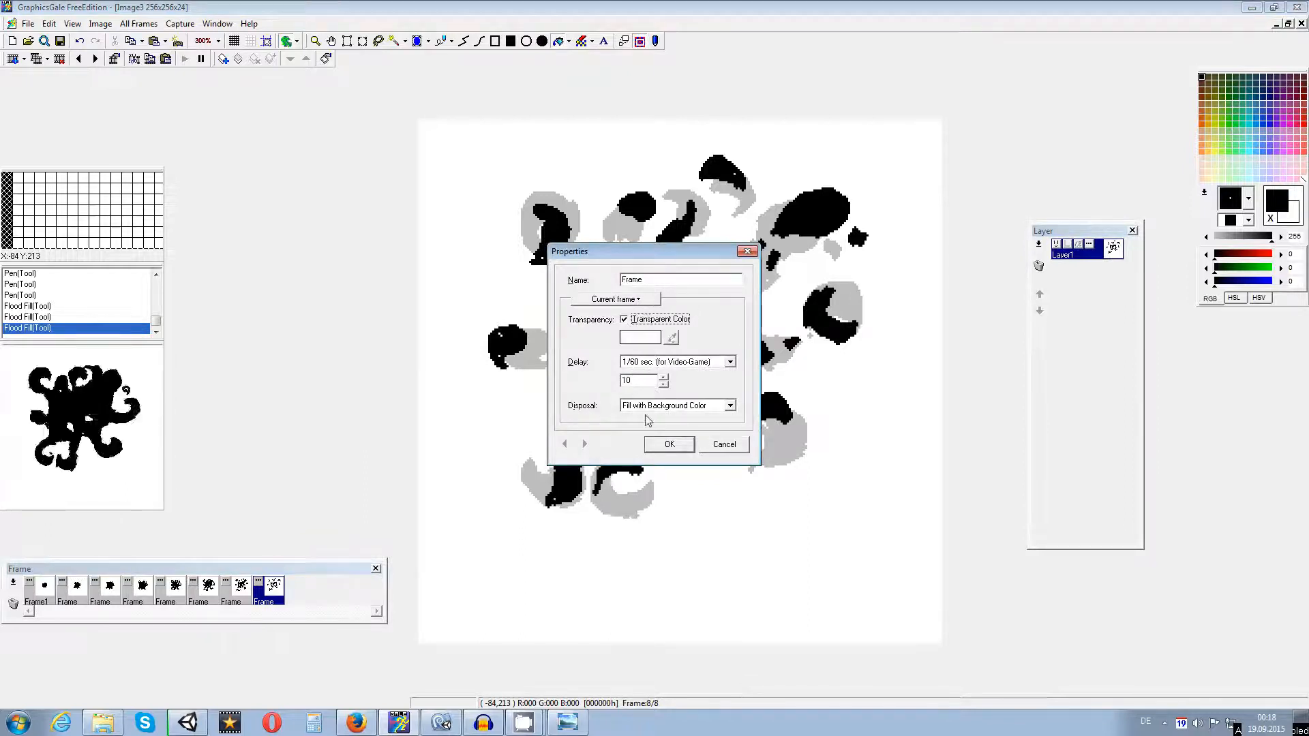
{"action": "left_click", "coordinate": [667, 445]}
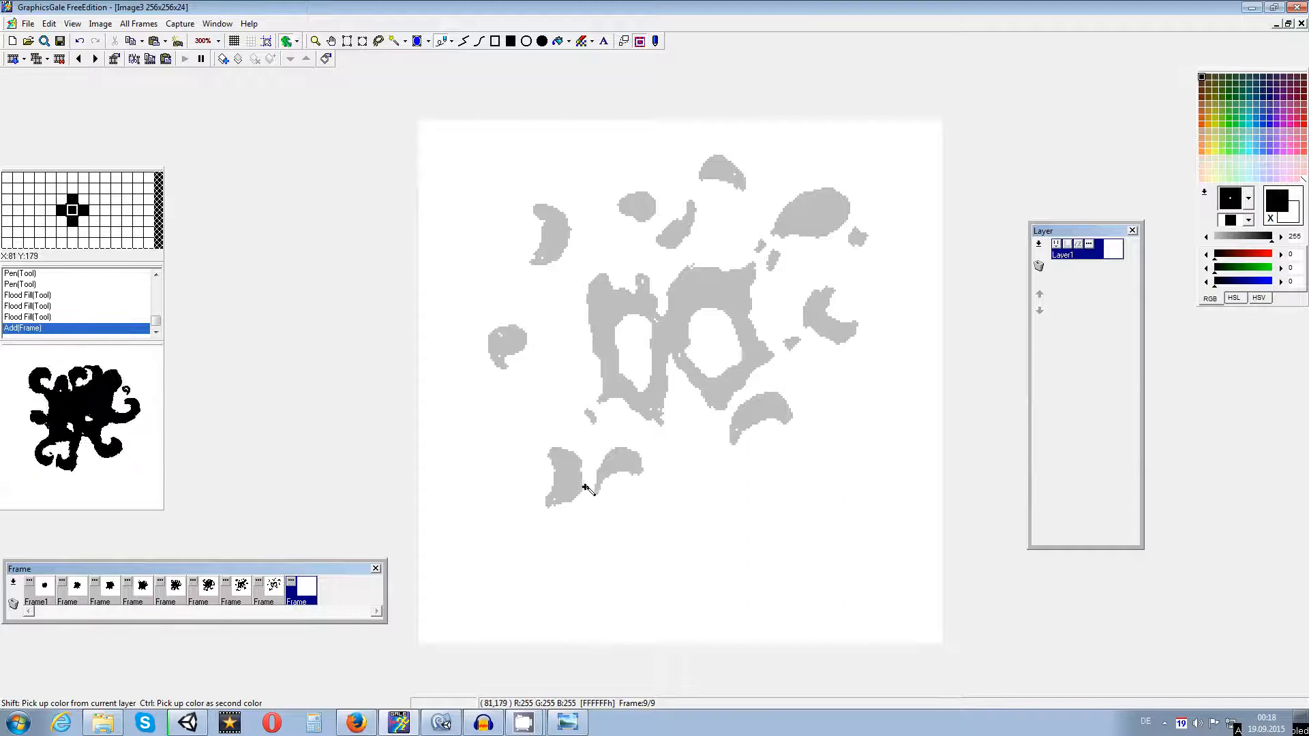
Step: Draw smaller black arcs on the ninth frame over the previous frame's lower-left, bottom-centre, lower-right and right crescents
{"action": "mouse_move", "coordinate": [567, 462]}
{"action": "left_mouse_down"}
{"action": "mouse_move", "coordinate": [551, 451]}
{"action": "mouse_move", "coordinate": [534, 465]}
{"action": "left_mouse_up"}
{"action": "left_click_drag", "start_coordinate": [542, 465], "coordinate": [553, 456]}
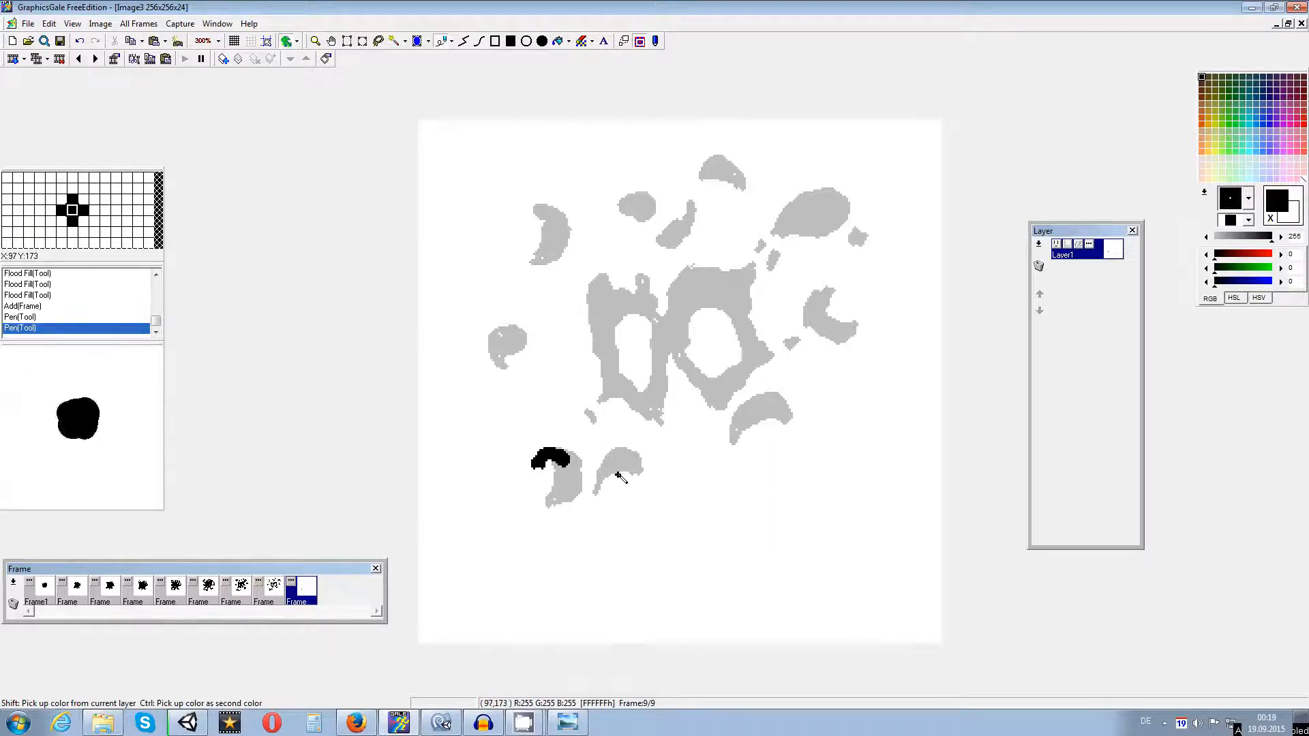
{"action": "mouse_move", "coordinate": [624, 459]}
{"action": "left_mouse_down"}
{"action": "mouse_move", "coordinate": [638, 473]}
{"action": "mouse_move", "coordinate": [631, 491]}
{"action": "left_mouse_up"}
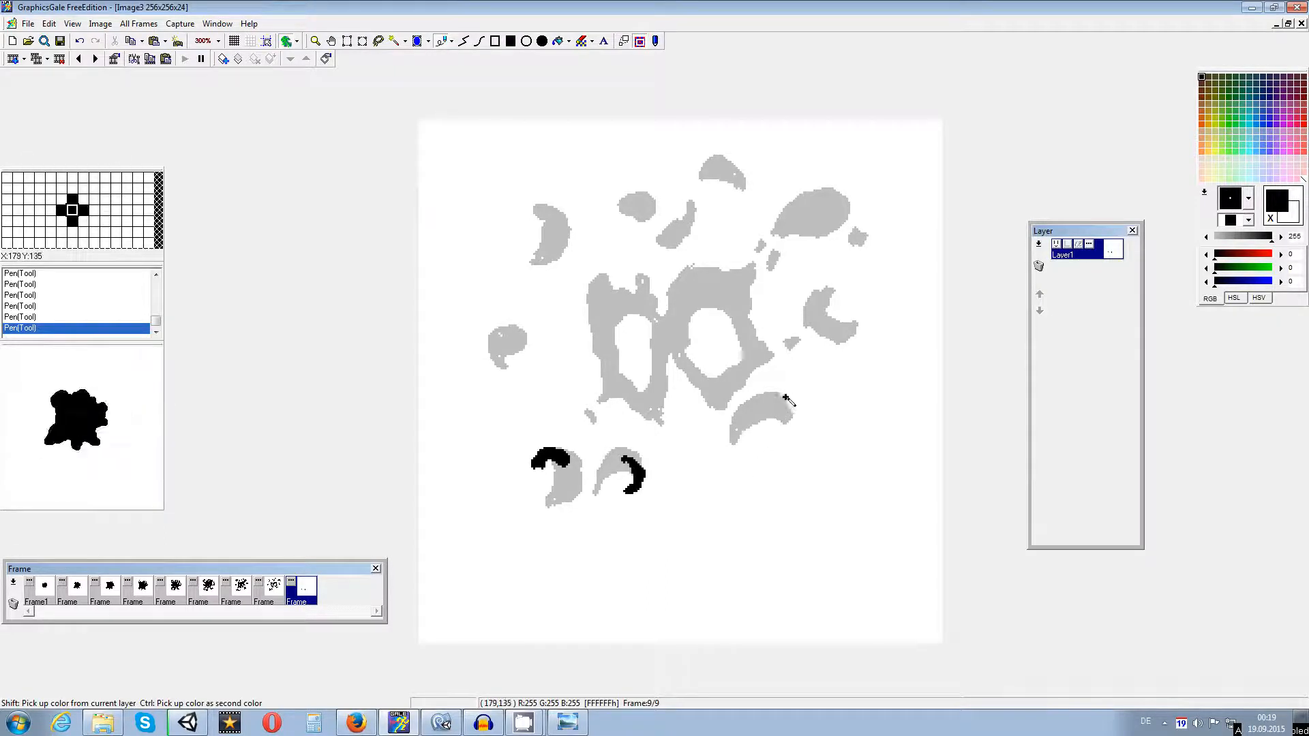
{"action": "mouse_move", "coordinate": [747, 417]}
{"action": "left_mouse_down"}
{"action": "mouse_move", "coordinate": [738, 444]}
{"action": "mouse_move", "coordinate": [757, 451]}
{"action": "left_mouse_up"}
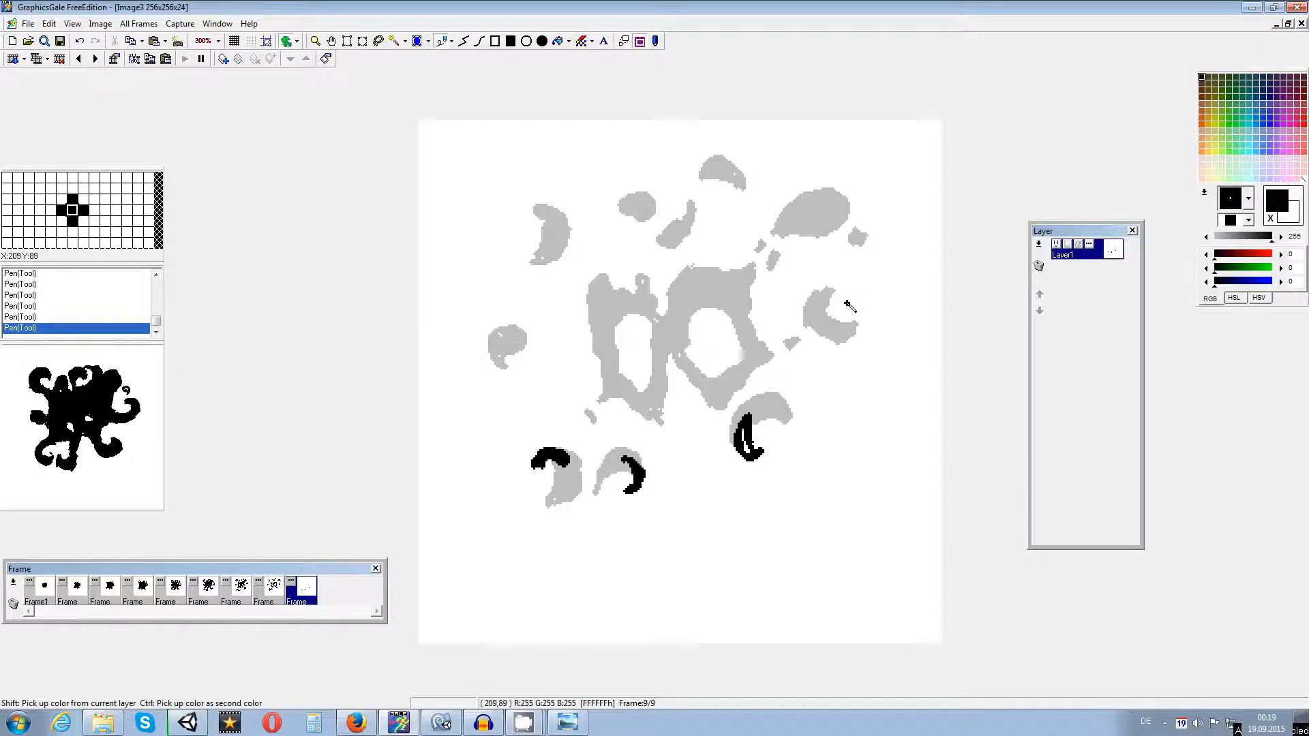
{"action": "mouse_move", "coordinate": [862, 297]}
{"action": "left_mouse_down"}
{"action": "mouse_move", "coordinate": [845, 326]}
{"action": "mouse_move", "coordinate": [861, 325]}
{"action": "left_mouse_up"}
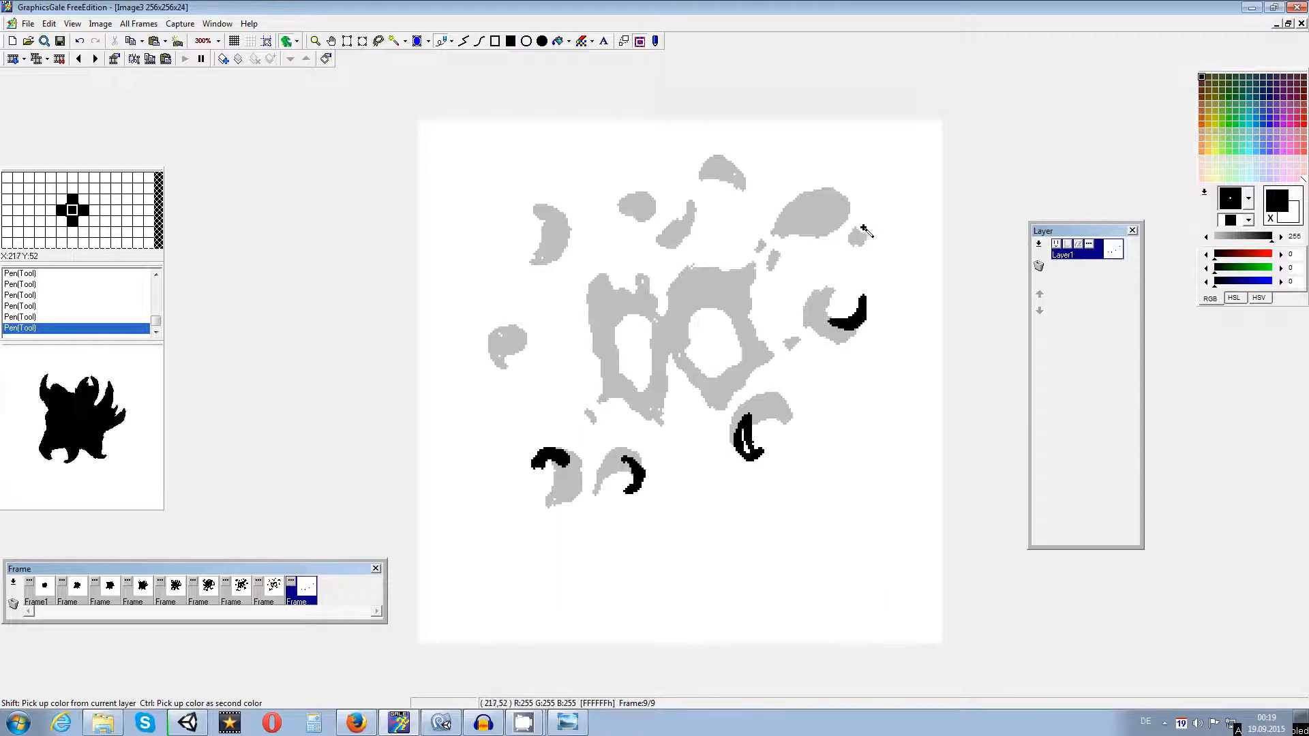
Step: Look back through the eighth, seventh and sixth frames to compare how the pieces move, and return to the ninth frame
{"action": "left_click", "coordinate": [274, 587]}
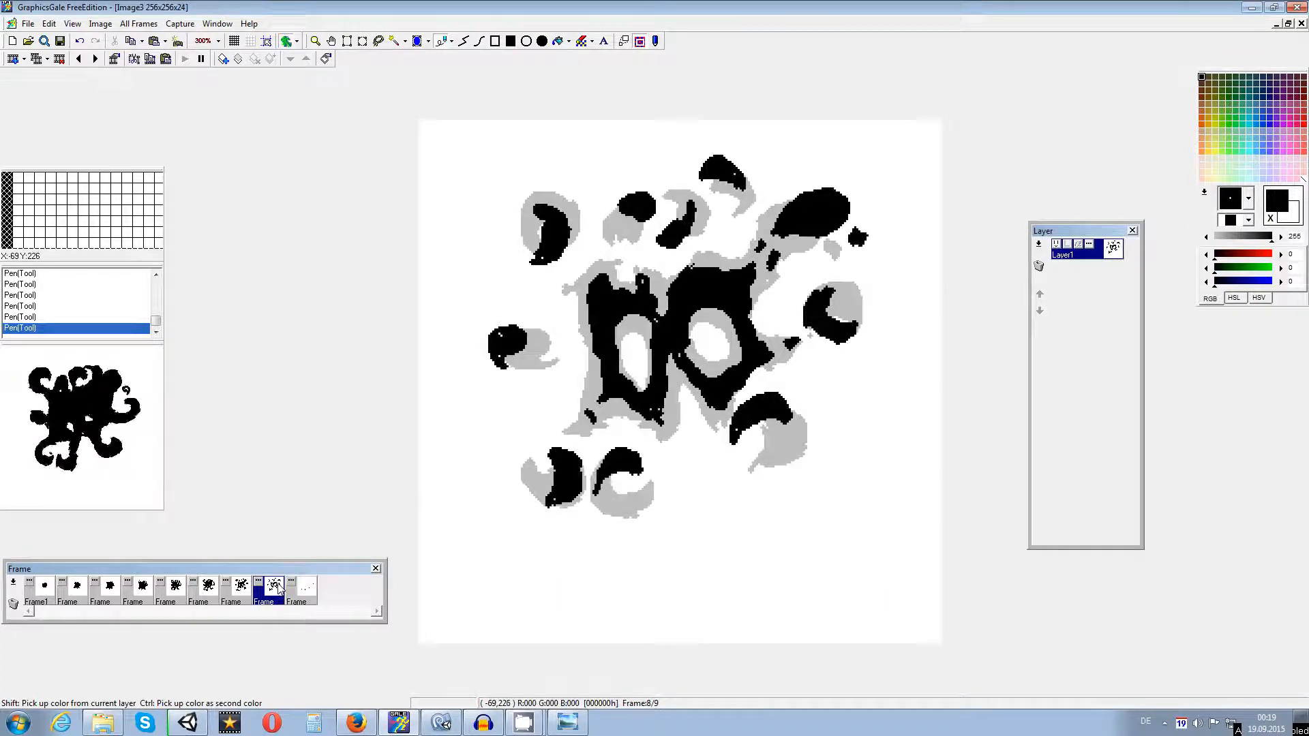
{"action": "left_click", "coordinate": [246, 588]}
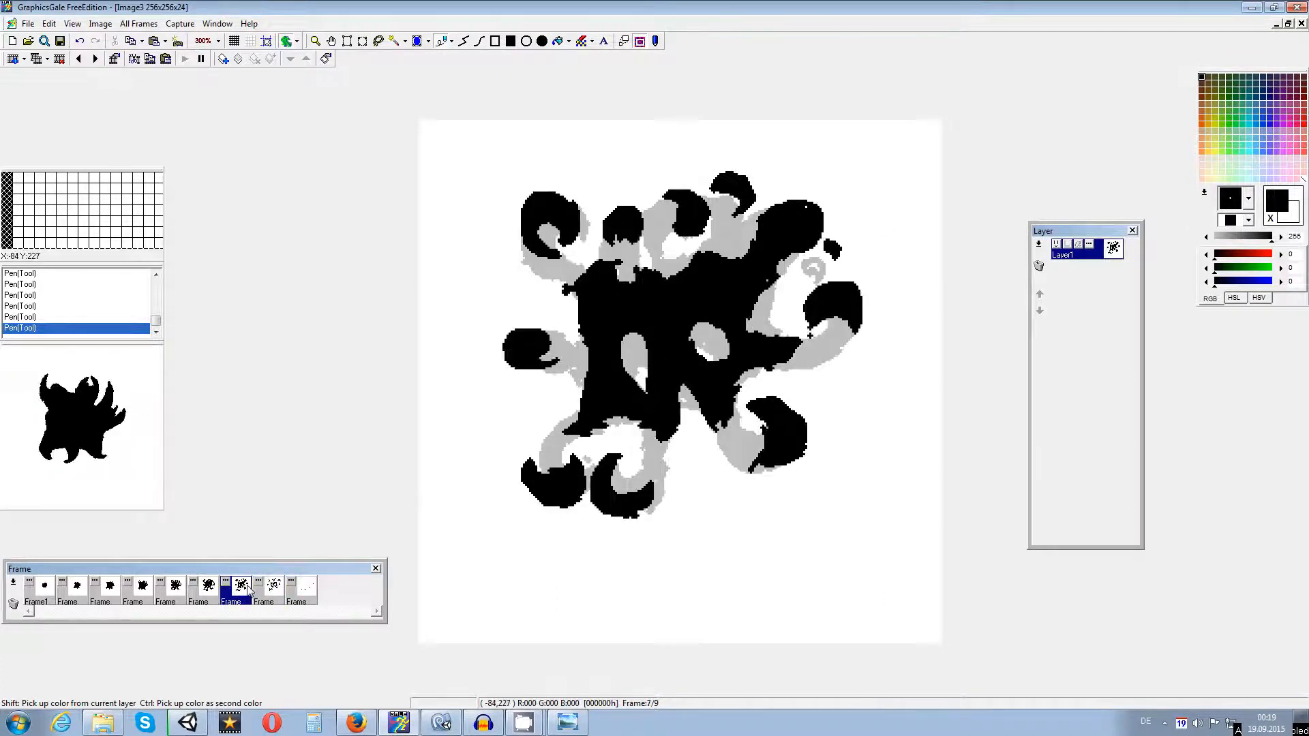
{"action": "left_click", "coordinate": [209, 586]}
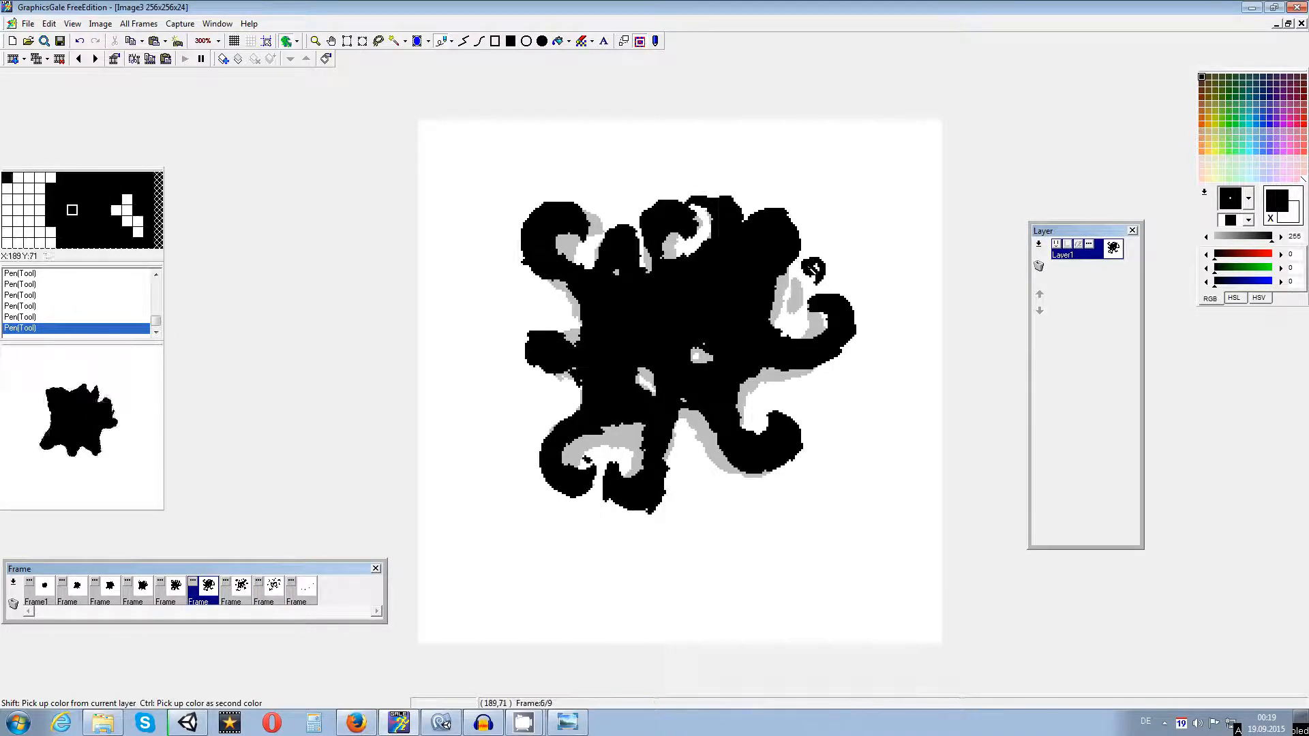
{"action": "left_click", "coordinate": [270, 590]}
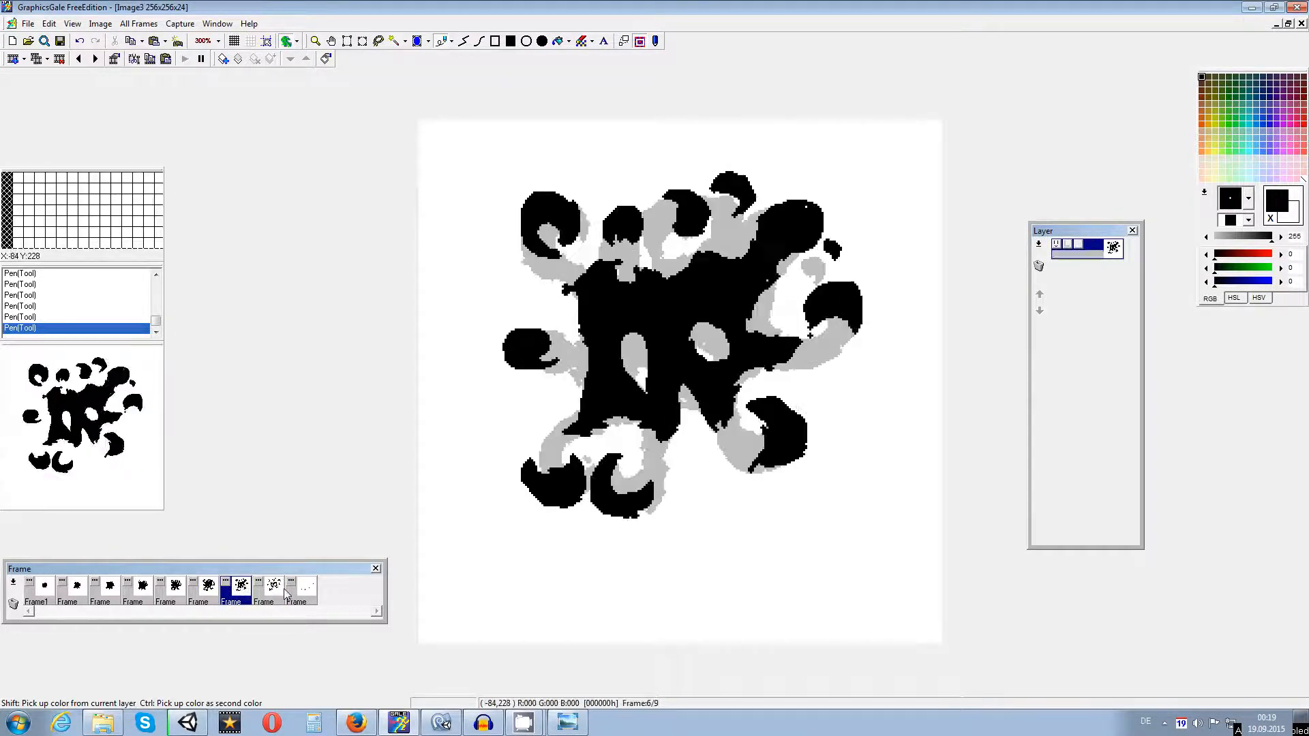
{"action": "left_click", "coordinate": [313, 593]}
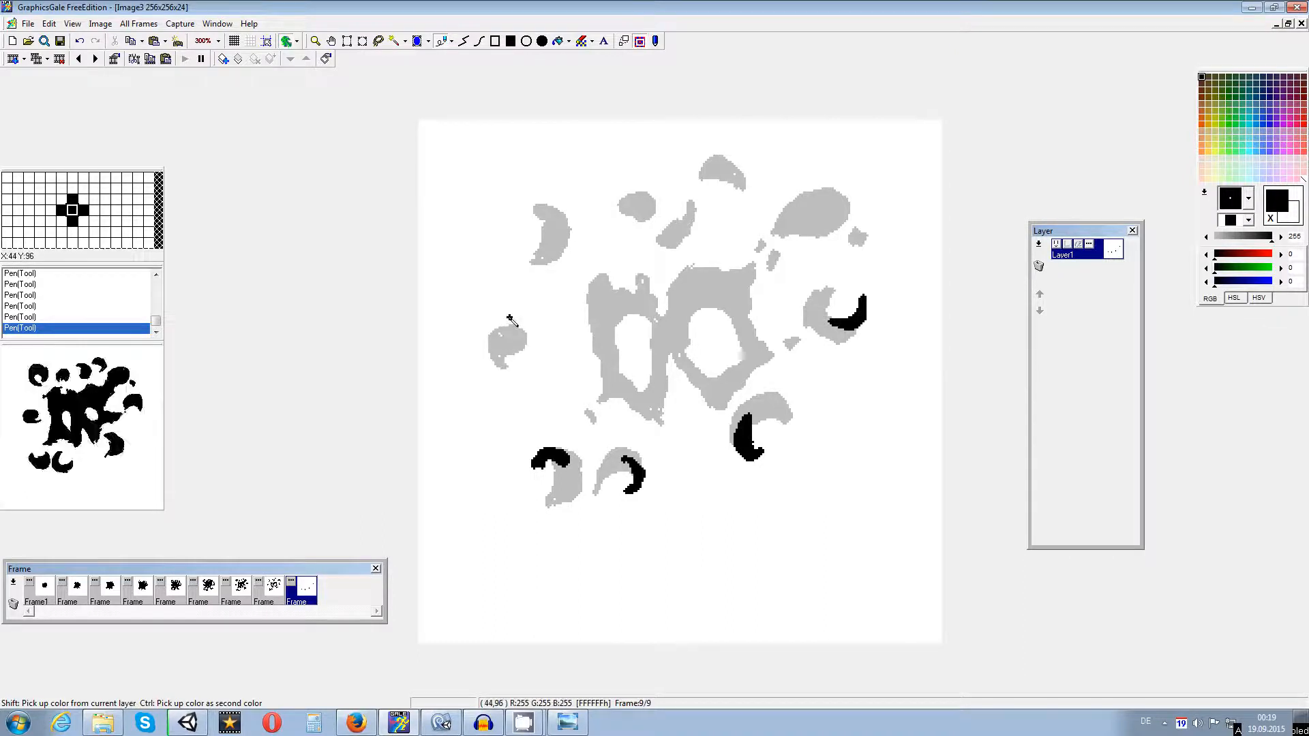
Step: Draw small black arcs on the ninth frame over the previous frame's far-left, upper-left and top pieces
{"action": "mouse_move", "coordinate": [512, 326]}
{"action": "left_mouse_down"}
{"action": "mouse_move", "coordinate": [516, 347]}
{"action": "mouse_move", "coordinate": [487, 334]}
{"action": "mouse_move", "coordinate": [510, 335]}
{"action": "left_mouse_up"}
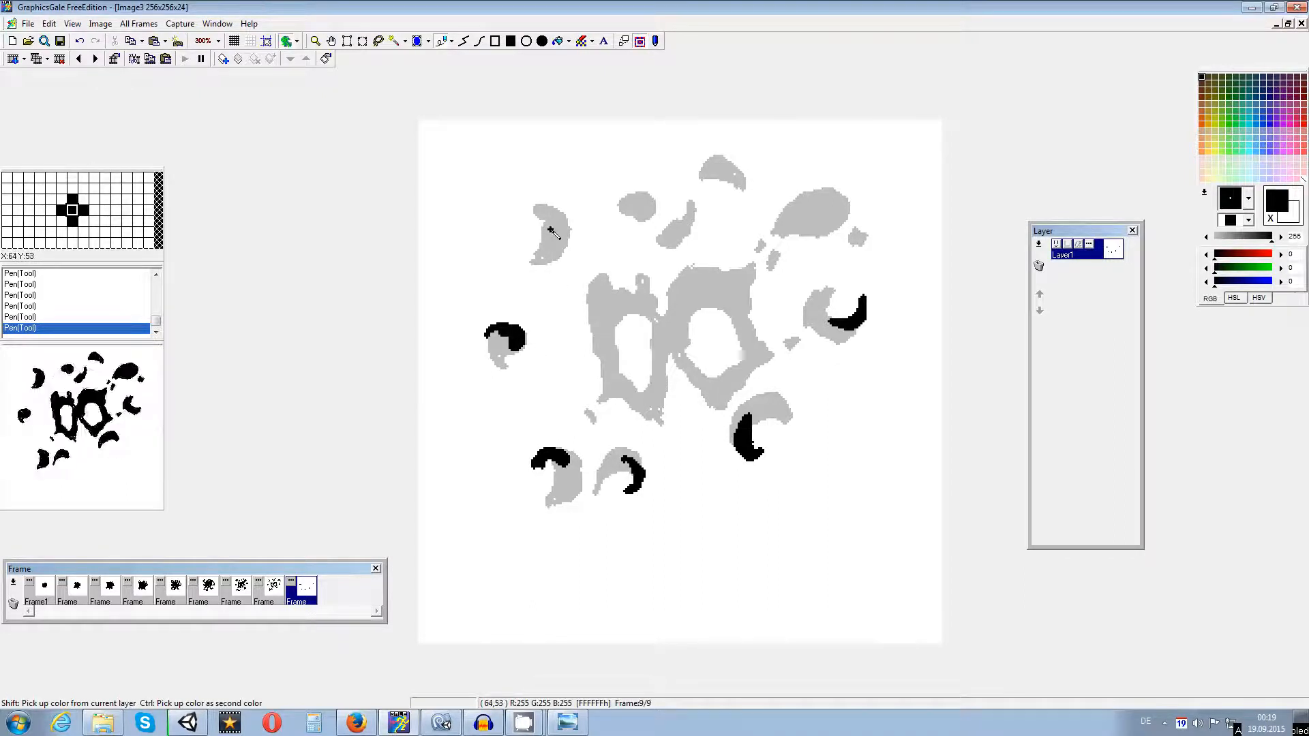
{"action": "mouse_move", "coordinate": [520, 246]}
{"action": "left_mouse_down"}
{"action": "mouse_move", "coordinate": [542, 259]}
{"action": "mouse_move", "coordinate": [553, 239]}
{"action": "mouse_move", "coordinate": [528, 254]}
{"action": "left_mouse_up"}
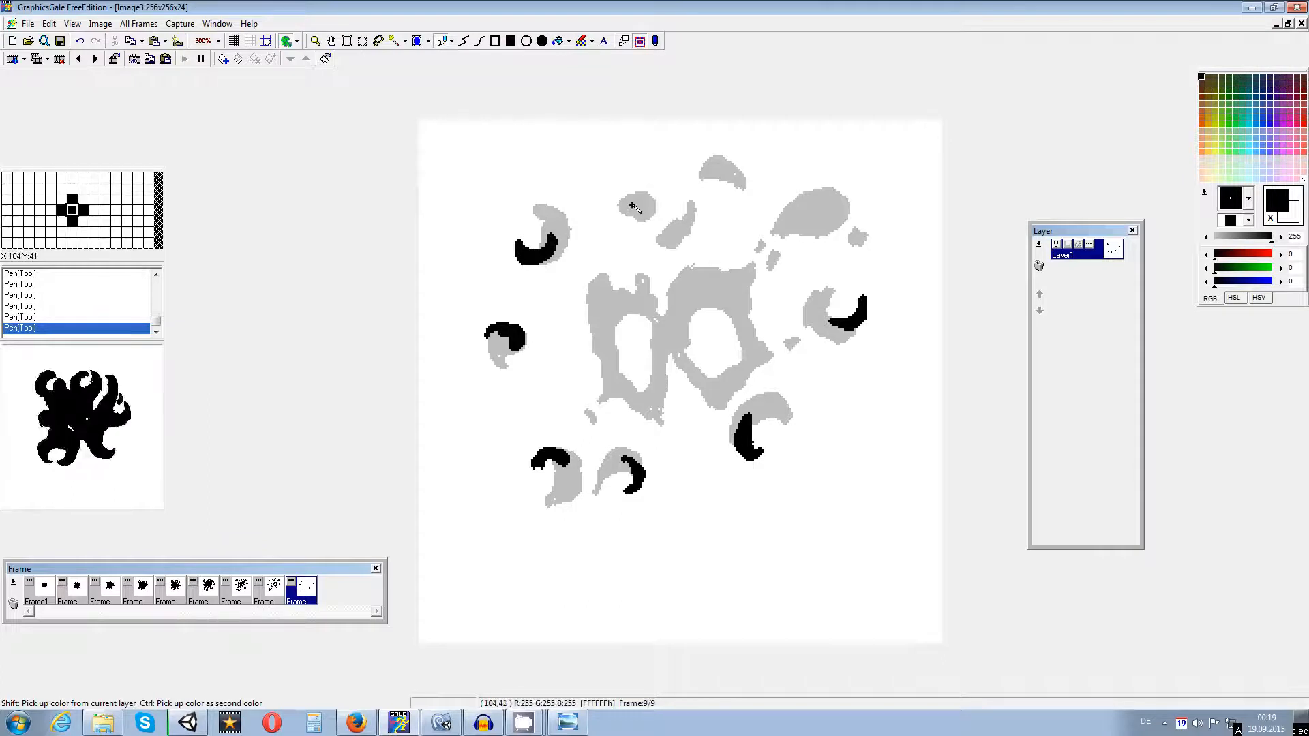
{"action": "left_click_drag", "start_coordinate": [641, 211], "coordinate": [675, 231]}
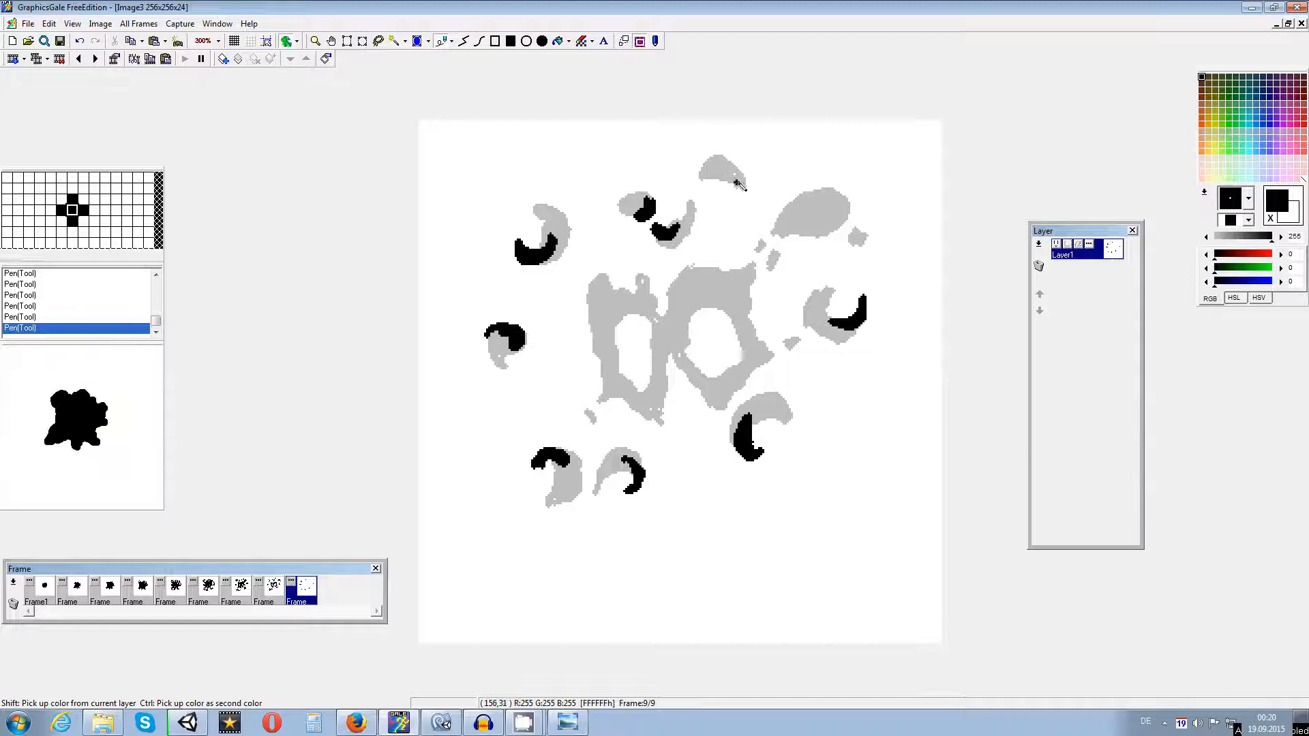
{"action": "mouse_move", "coordinate": [706, 164]}
{"action": "left_mouse_down"}
{"action": "mouse_move", "coordinate": [694, 174]}
{"action": "mouse_move", "coordinate": [709, 169]}
{"action": "left_mouse_up"}
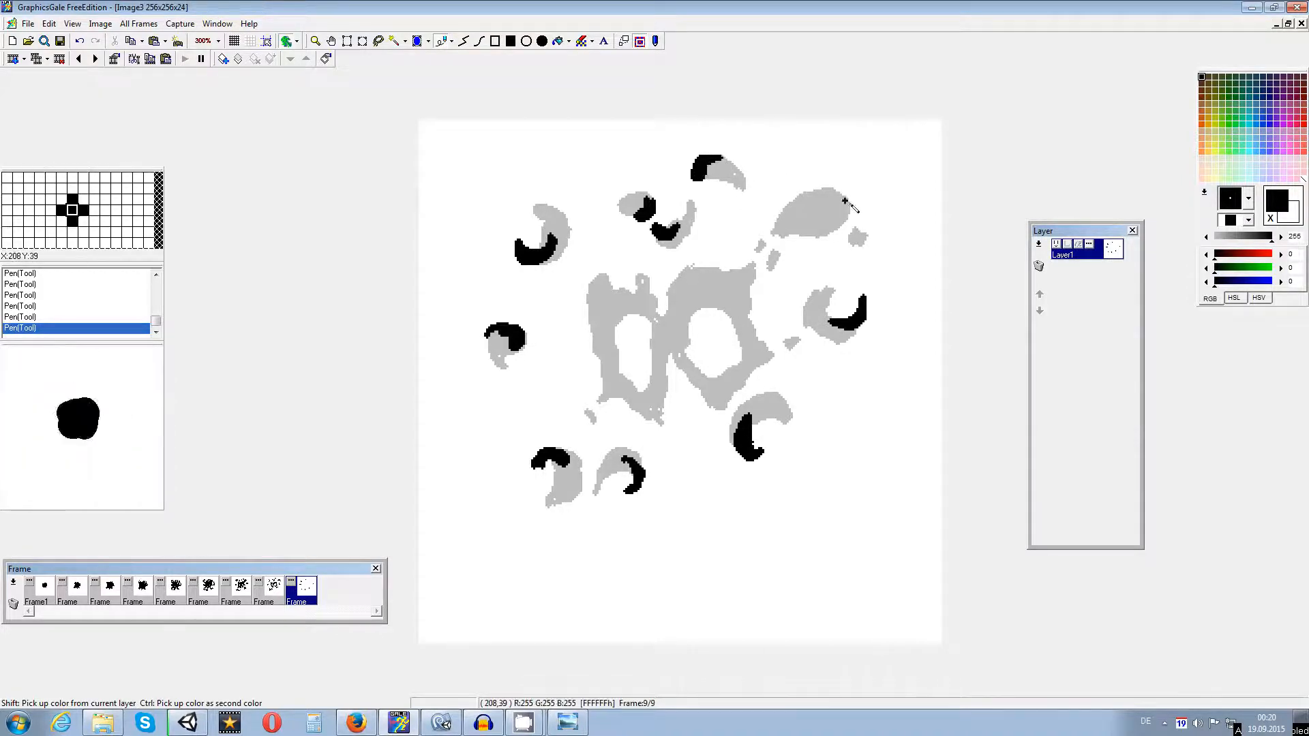
Step: Outline a small black oval over the ninth frame's upper-right teardrop and dot specks beside it and near the right crescent
{"action": "mouse_move", "coordinate": [842, 203]}
{"action": "left_mouse_down"}
{"action": "mouse_move", "coordinate": [853, 192]}
{"action": "mouse_move", "coordinate": [862, 207]}
{"action": "mouse_move", "coordinate": [788, 220]}
{"action": "mouse_move", "coordinate": [799, 240]}
{"action": "left_mouse_up"}
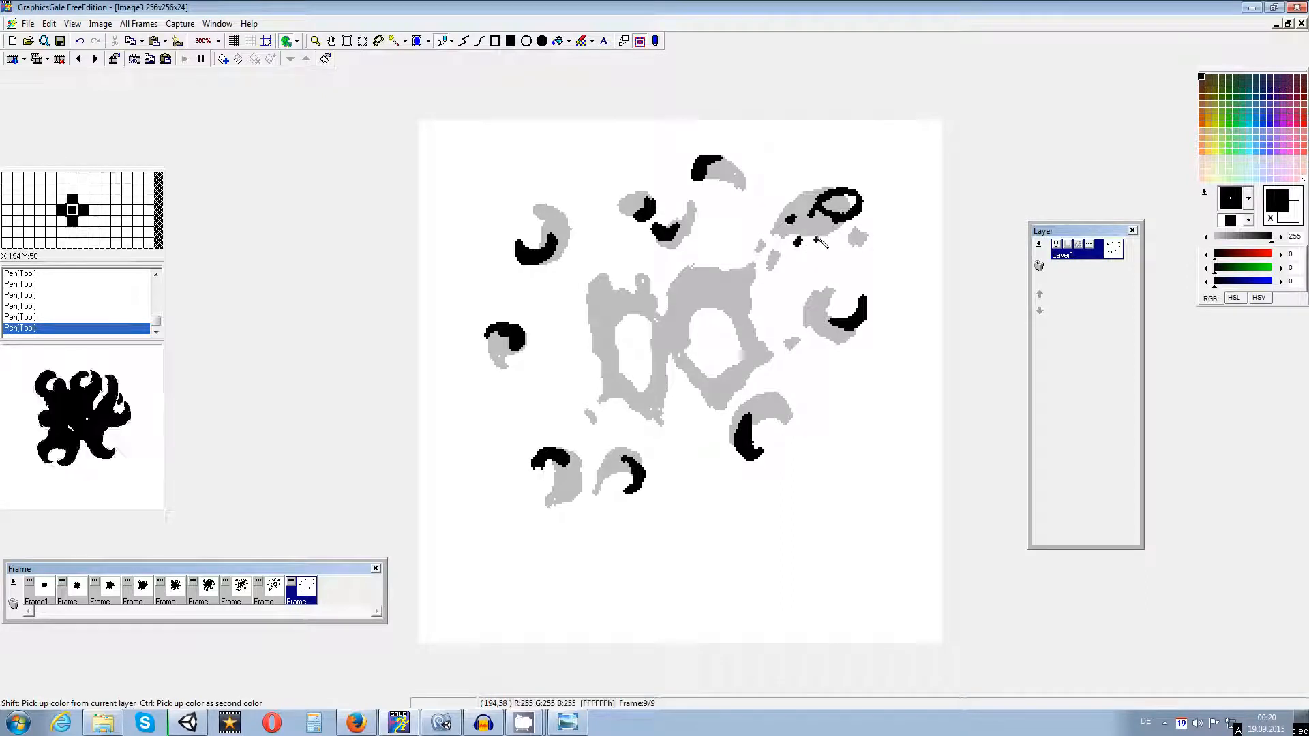
{"action": "left_click", "coordinate": [867, 223]}
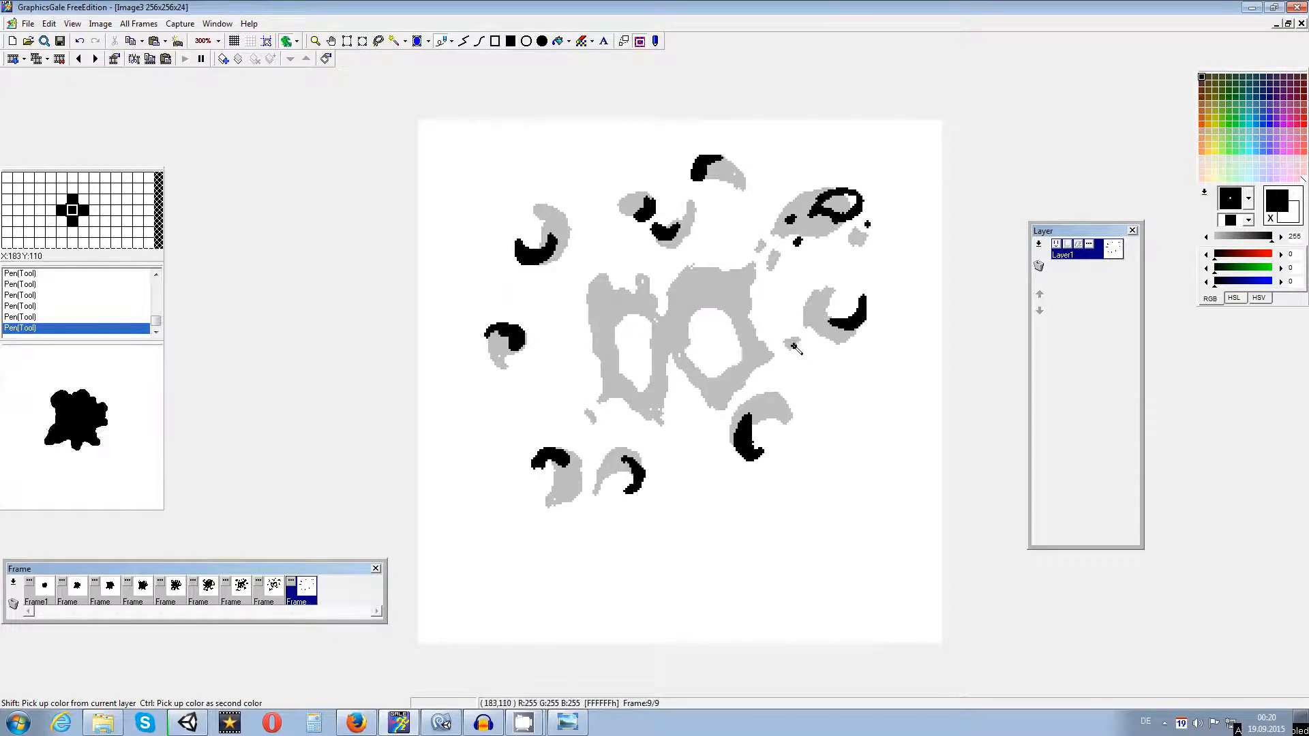
{"action": "left_click", "coordinate": [805, 323]}
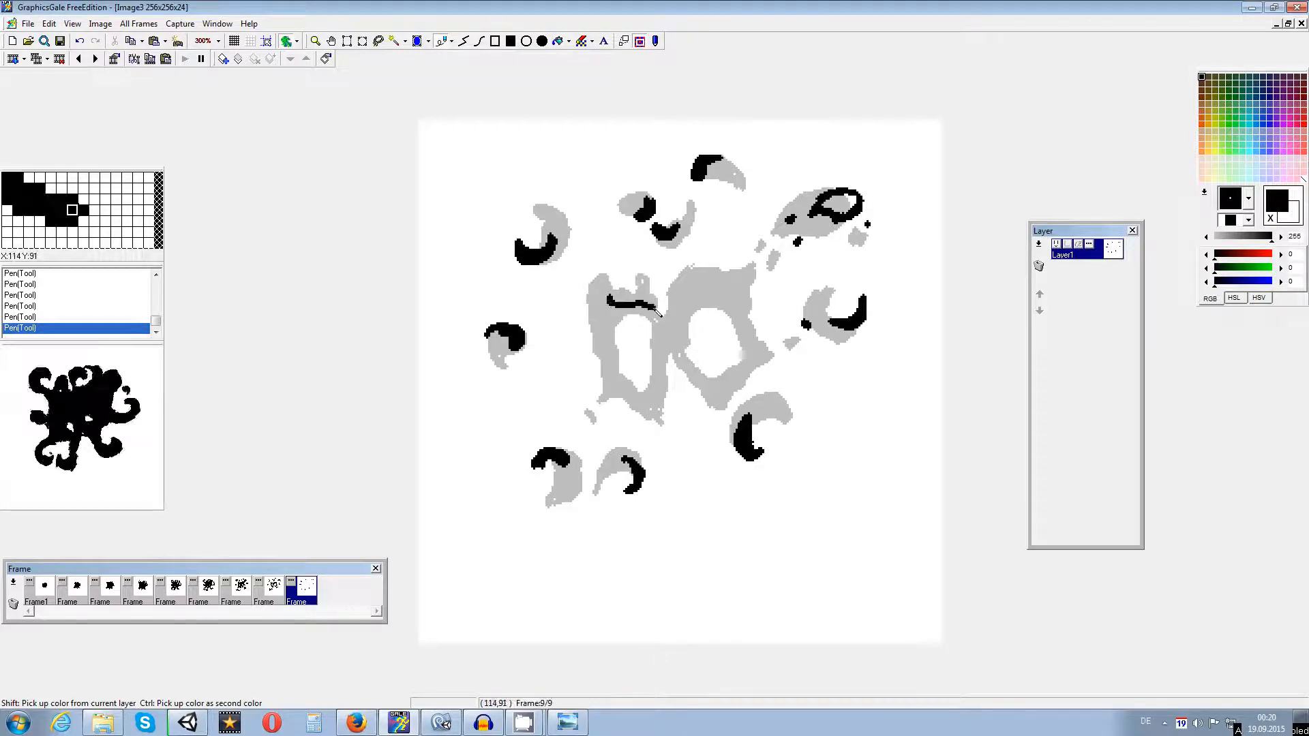
Step: Draw thin, broken black outlines on the ninth frame over the previous frame's two central rings, with small specks above them
{"action": "mouse_move", "coordinate": [655, 316]}
{"action": "left_mouse_down"}
{"action": "mouse_move", "coordinate": [614, 332]}
{"action": "mouse_move", "coordinate": [636, 393]}
{"action": "mouse_move", "coordinate": [648, 402]}
{"action": "mouse_move", "coordinate": [655, 378]}
{"action": "left_mouse_up"}
{"action": "mouse_move", "coordinate": [663, 330]}
{"action": "left_mouse_down"}
{"action": "mouse_move", "coordinate": [672, 371]}
{"action": "mouse_move", "coordinate": [683, 298]}
{"action": "mouse_move", "coordinate": [722, 293]}
{"action": "mouse_move", "coordinate": [739, 313]}
{"action": "mouse_move", "coordinate": [751, 355]}
{"action": "mouse_move", "coordinate": [736, 379]}
{"action": "mouse_move", "coordinate": [681, 365]}
{"action": "left_mouse_up"}
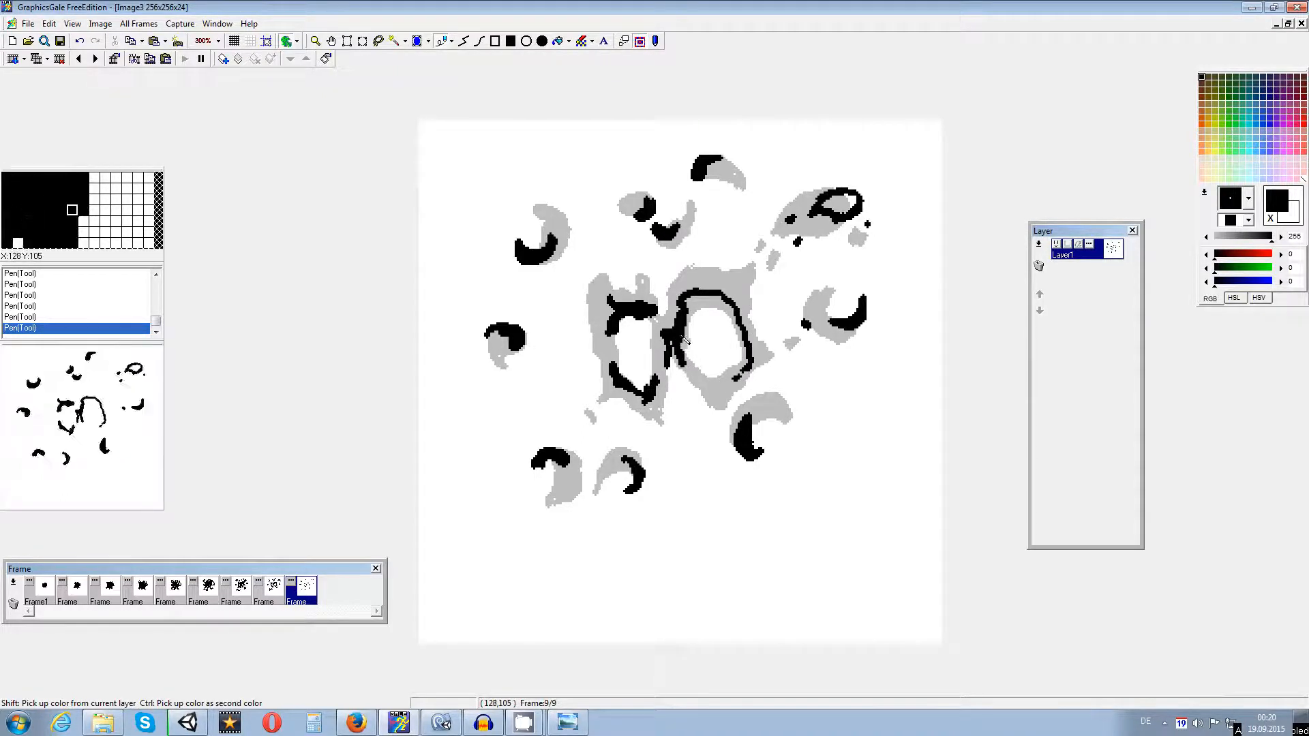
{"action": "left_click_drag", "start_coordinate": [709, 296], "coordinate": [688, 308]}
{"action": "left_click_drag", "start_coordinate": [753, 342], "coordinate": [758, 357]}
{"action": "left_click_drag", "start_coordinate": [758, 357], "coordinate": [713, 398]}
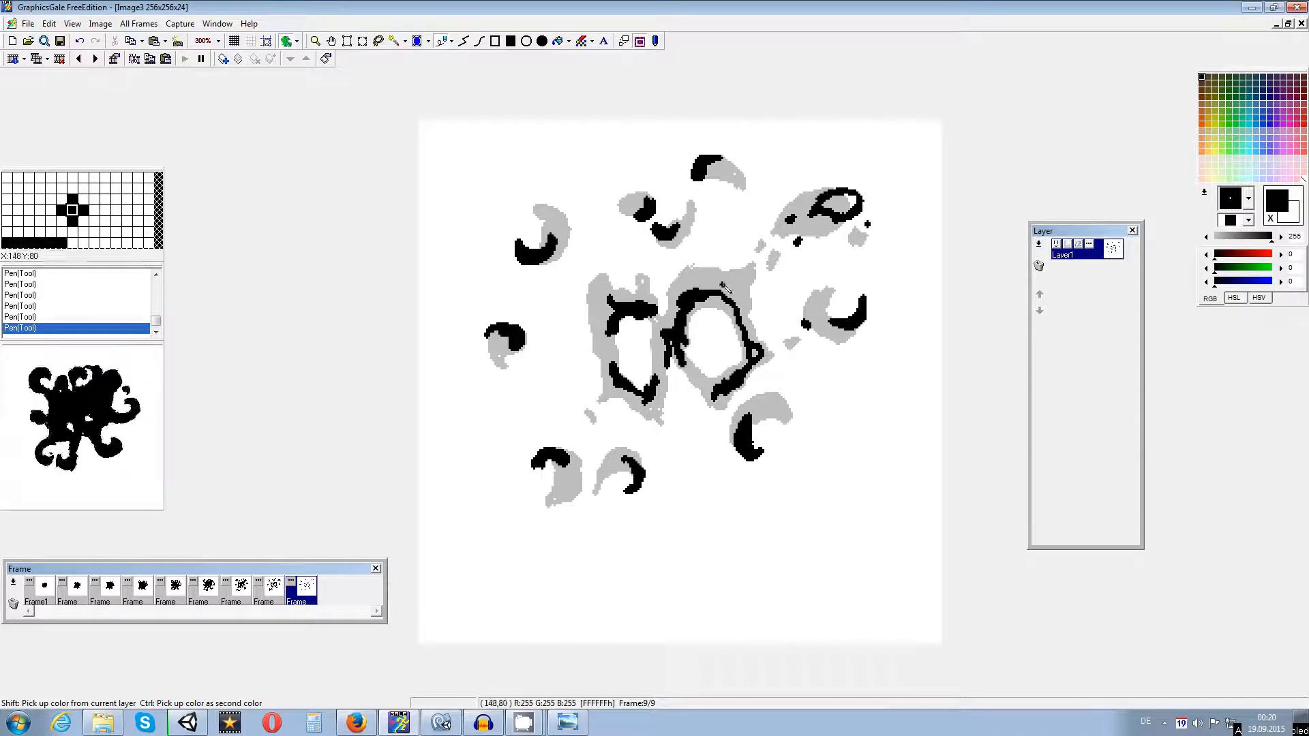
{"action": "left_click_drag", "start_coordinate": [734, 281], "coordinate": [750, 270]}
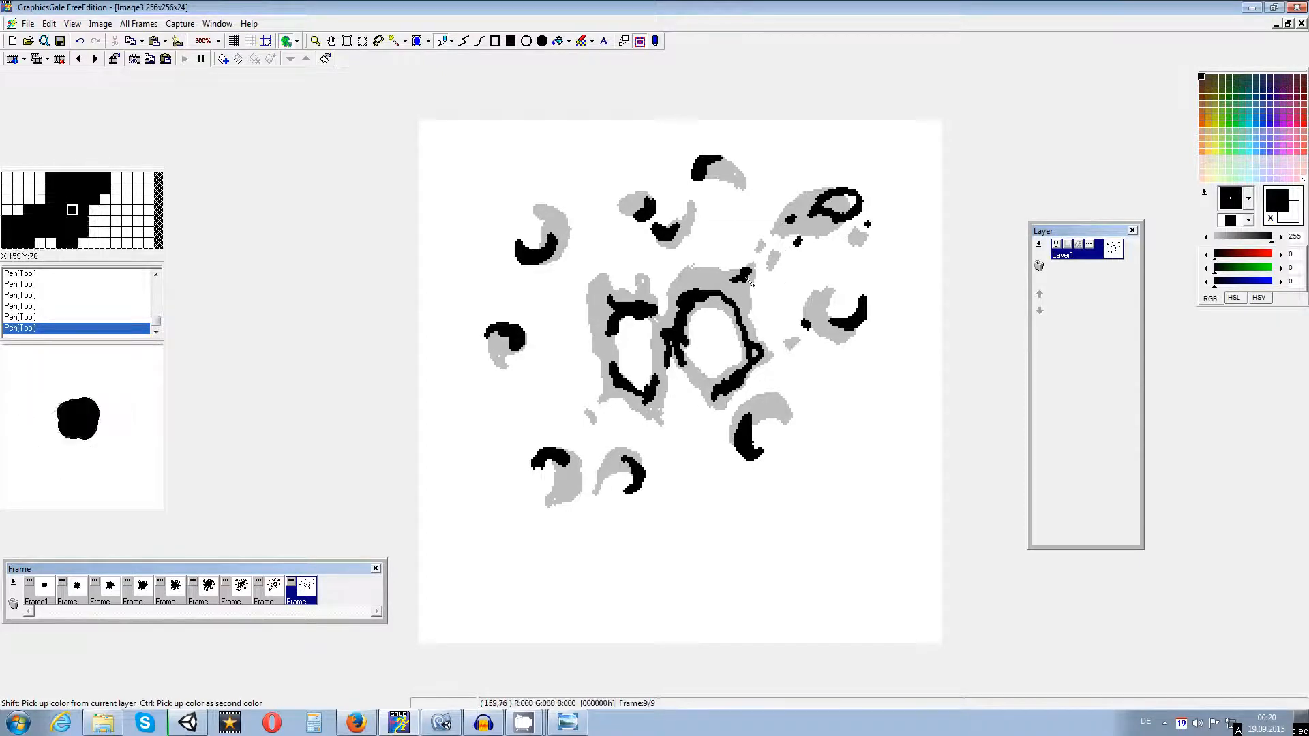
{"action": "mouse_move", "coordinate": [647, 276]}
{"action": "left_mouse_down"}
{"action": "mouse_move", "coordinate": [638, 261]}
{"action": "mouse_move", "coordinate": [592, 265]}
{"action": "left_mouse_up"}
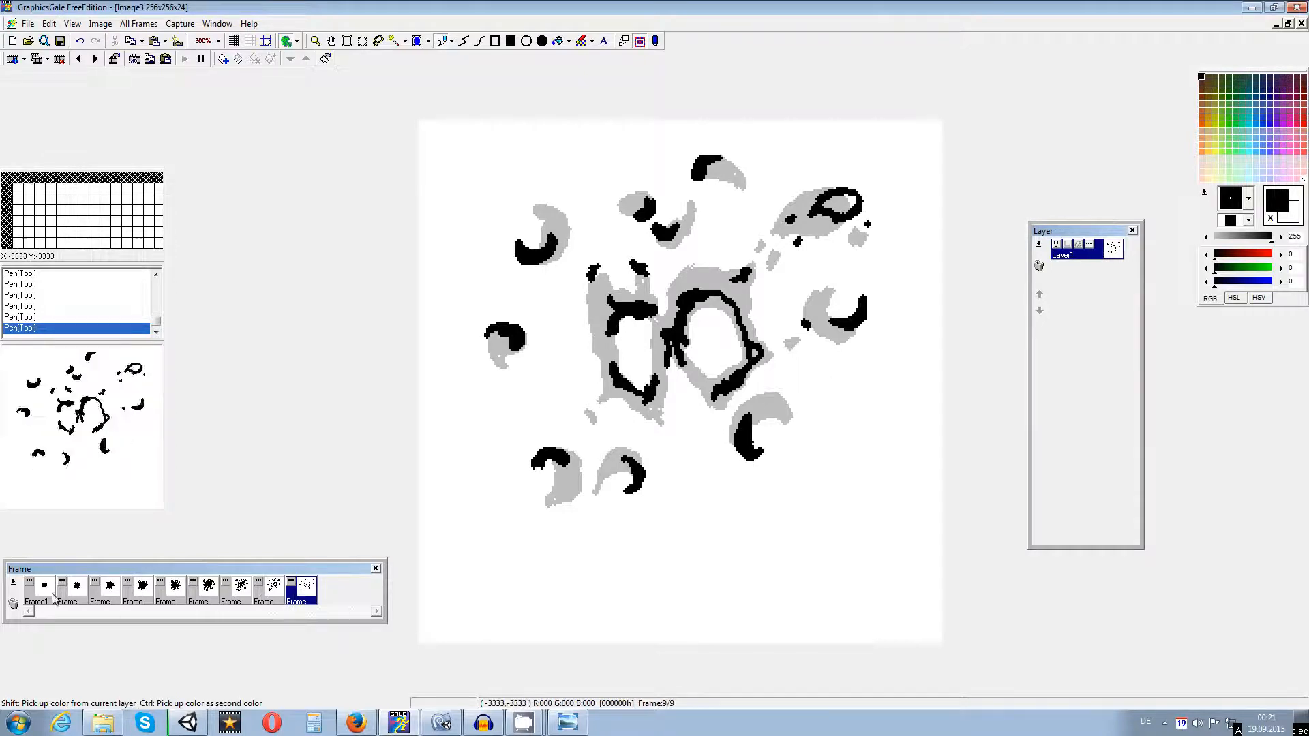
Step: Insert a new blank frame after the ninth frame
{"action": "right_click", "coordinate": [8, 597]}
{"action": "mouse_move", "coordinate": [55, 413]}
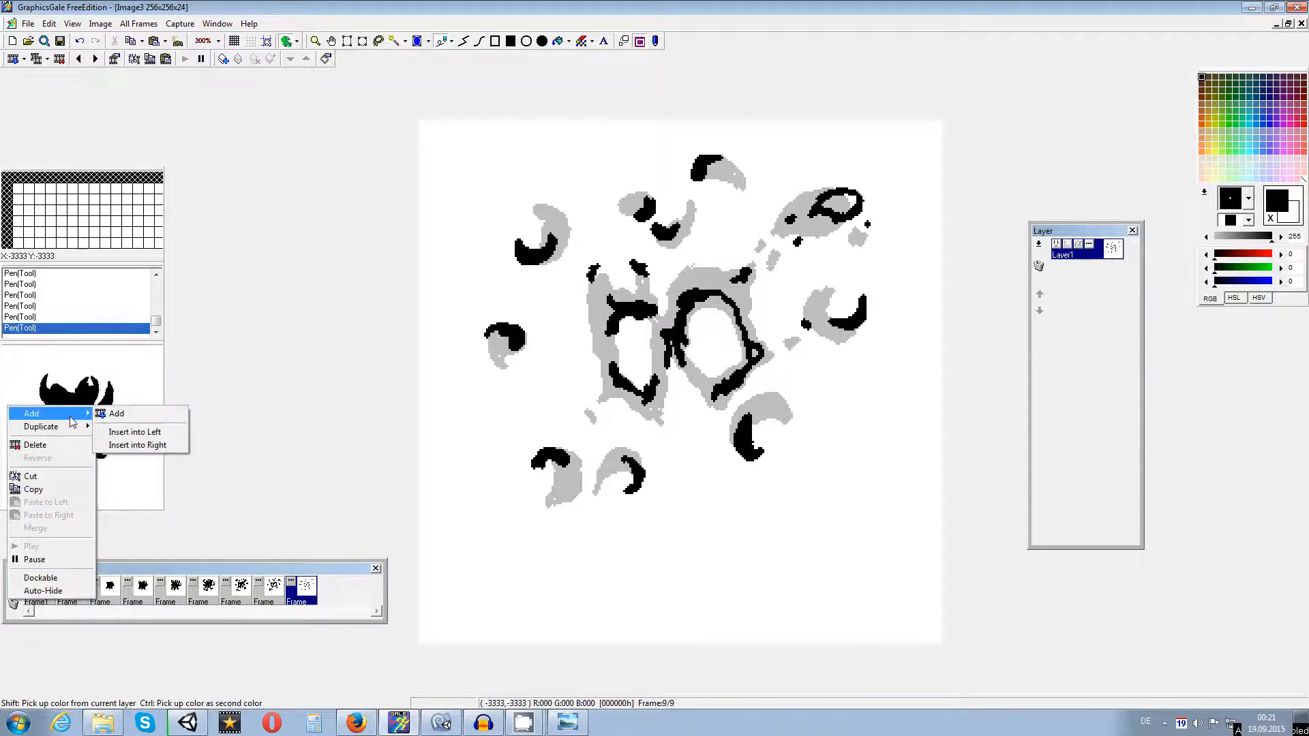
{"action": "left_click", "coordinate": [125, 443]}
{"action": "left_click", "coordinate": [664, 446]}
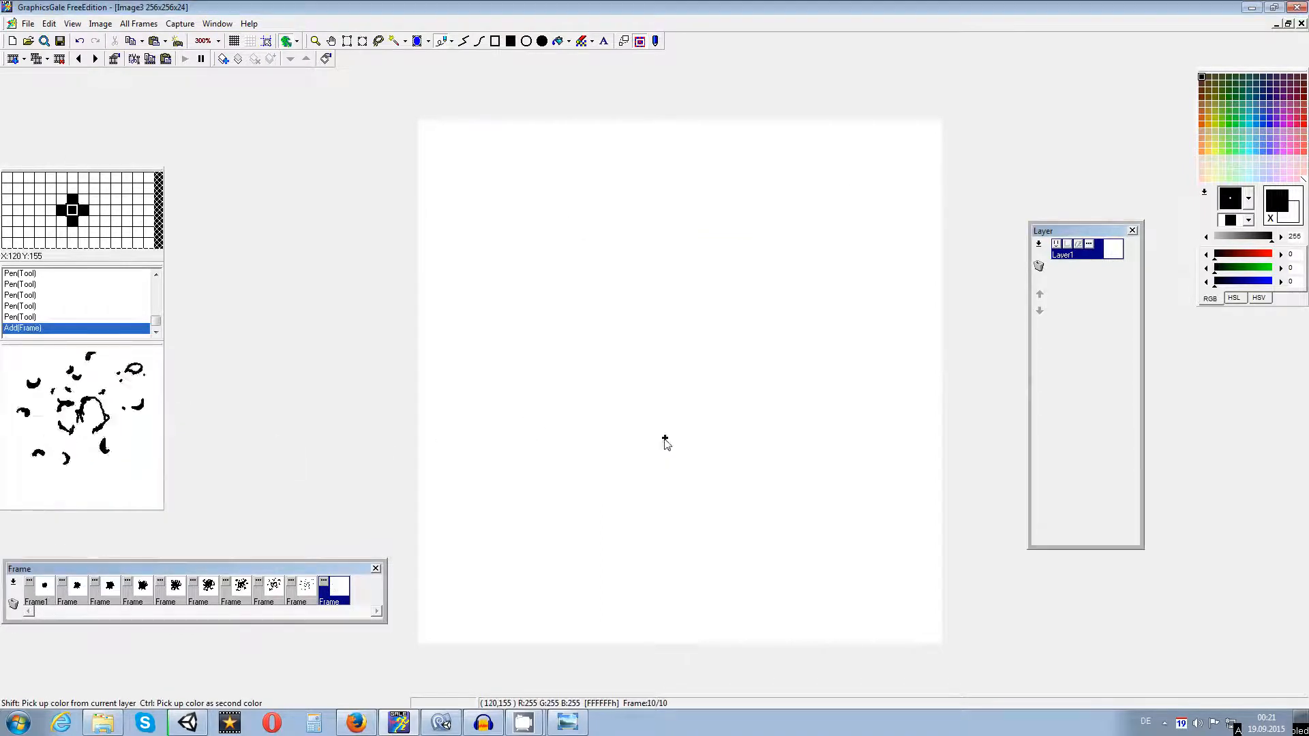
Step: Fill the hollow upper-right oval on the ninth frame solid black
{"action": "left_click", "coordinate": [308, 590]}
{"action": "left_click_drag", "start_coordinate": [853, 194], "coordinate": [836, 197]}
{"action": "mouse_move", "coordinate": [833, 197]}
{"action": "left_mouse_down"}
{"action": "mouse_move", "coordinate": [820, 203]}
{"action": "mouse_move", "coordinate": [851, 203]}
{"action": "left_mouse_up"}
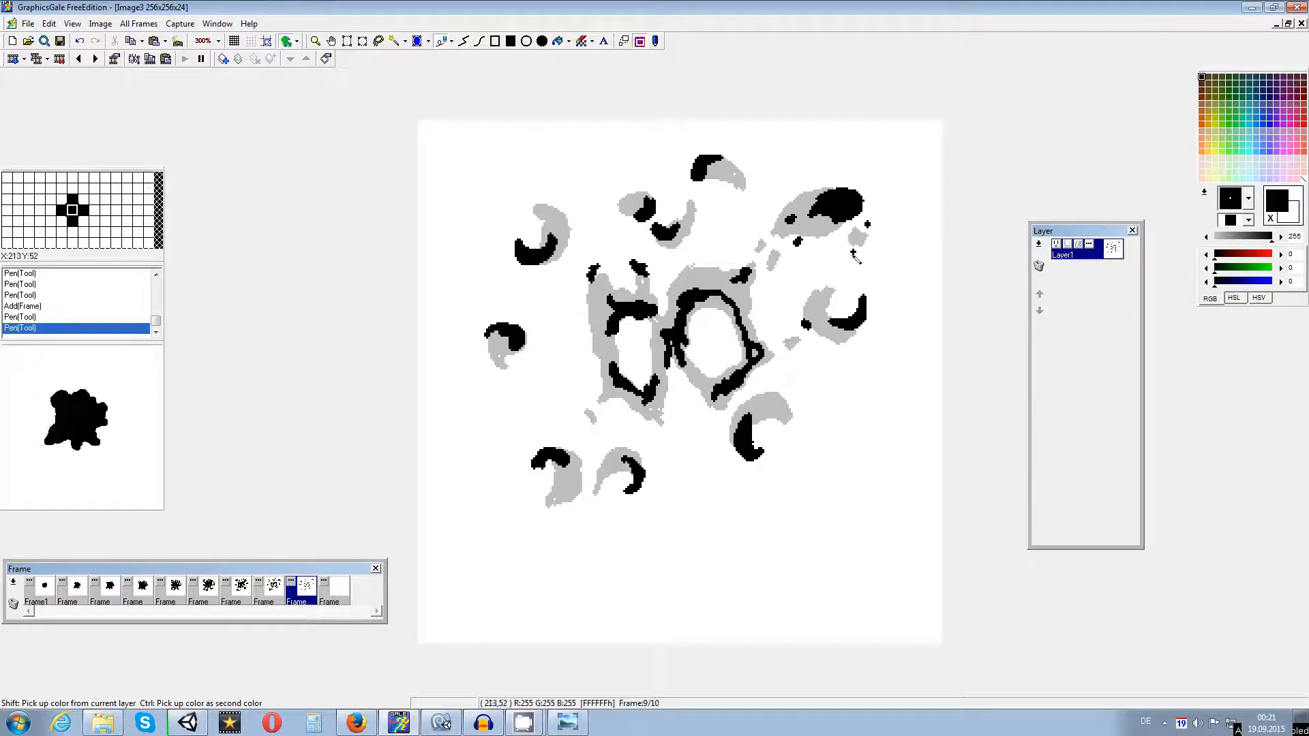
Step: Enable the transparent color for the tenth frame and set its delay to 10 in 1/60 sec. units
{"action": "left_click", "coordinate": [334, 589]}
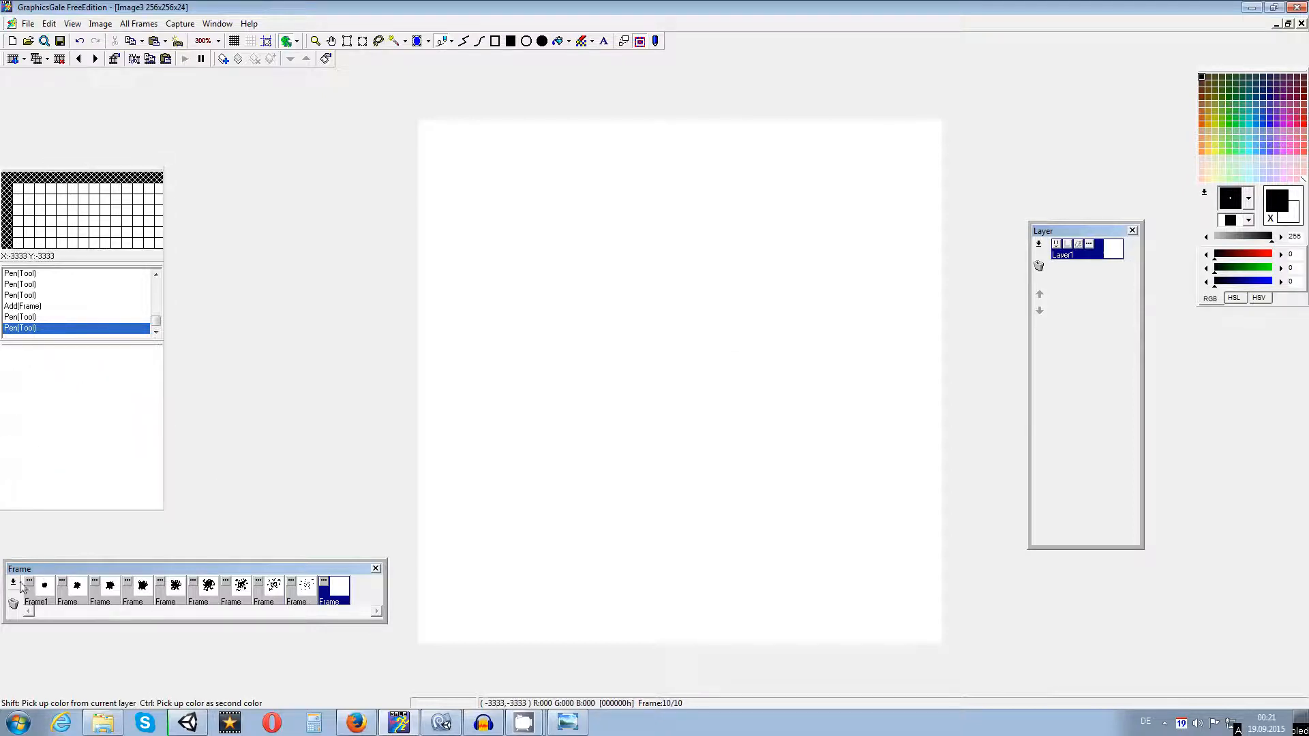
{"action": "double_click", "coordinate": [334, 587]}
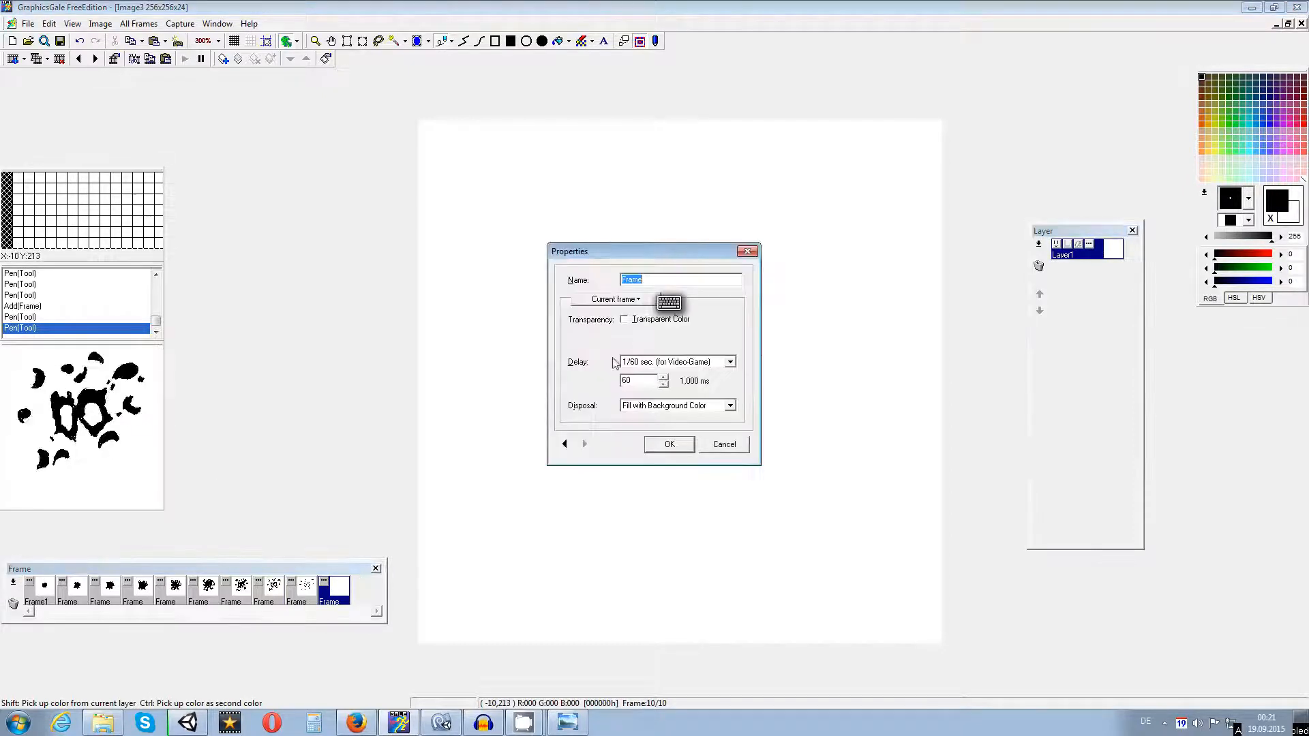
{"action": "left_click", "coordinate": [629, 325]}
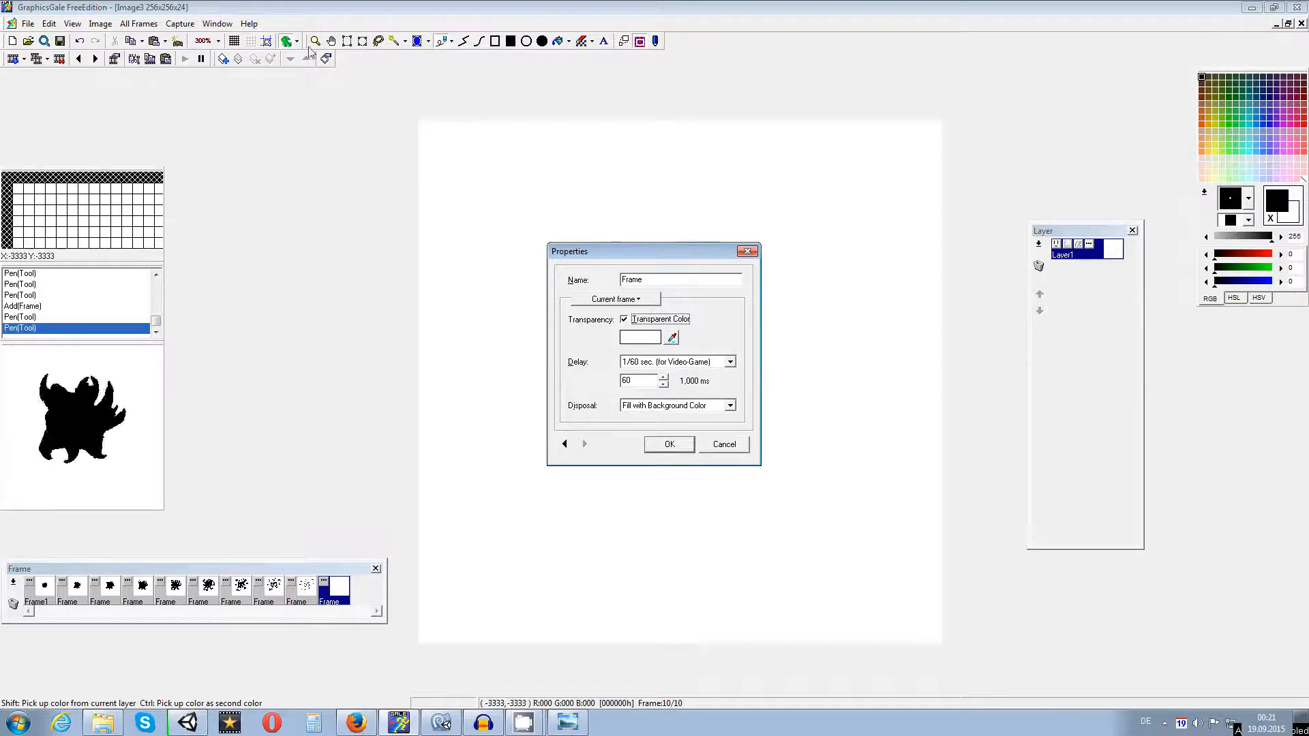
{"action": "double_click", "coordinate": [650, 382]}
{"action": "type", "text": "10"}
{"action": "left_click", "coordinate": [669, 445]}
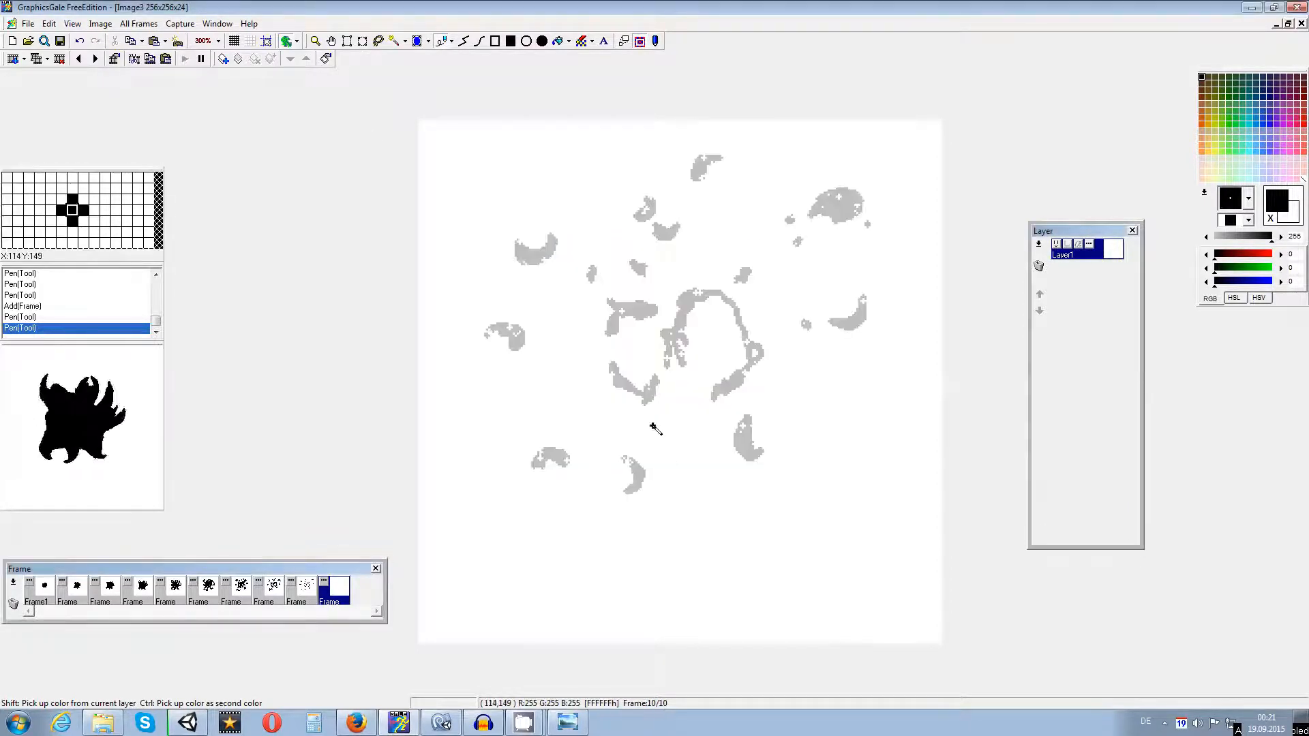
Step: Draw short black arcs on the tenth frame at the ends of the previous frame's lower-left, bottom, lower-right and right crescents
{"action": "left_click", "coordinate": [304, 594]}
{"action": "left_click", "coordinate": [341, 591]}
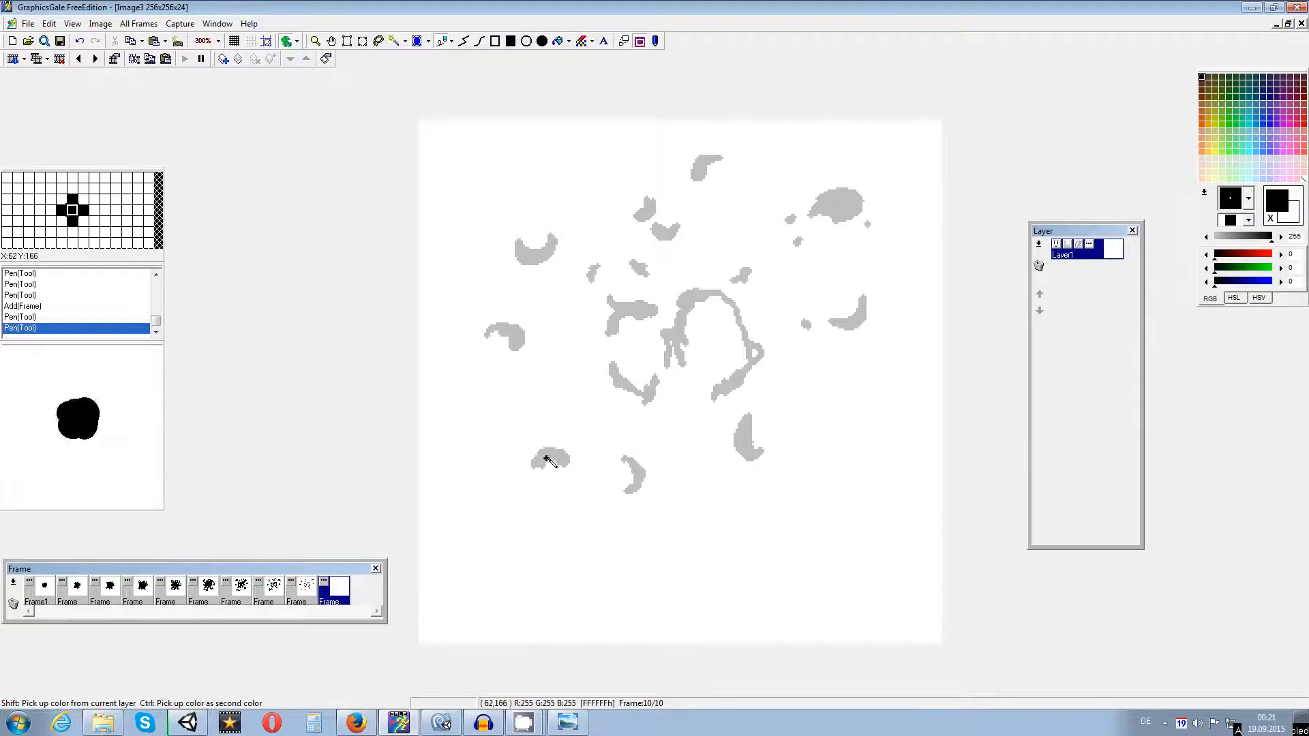
{"action": "left_click_drag", "start_coordinate": [538, 474], "coordinate": [534, 458]}
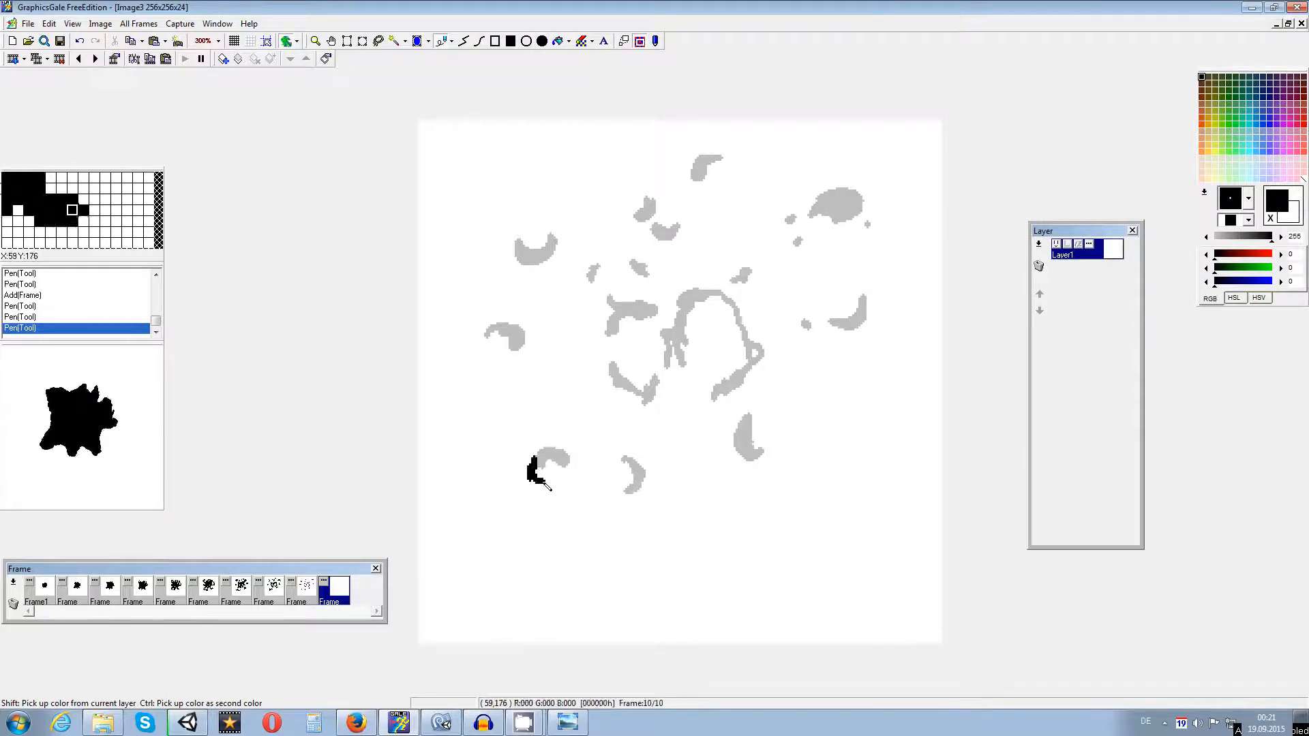
{"action": "left_click_drag", "start_coordinate": [617, 495], "coordinate": [636, 494]}
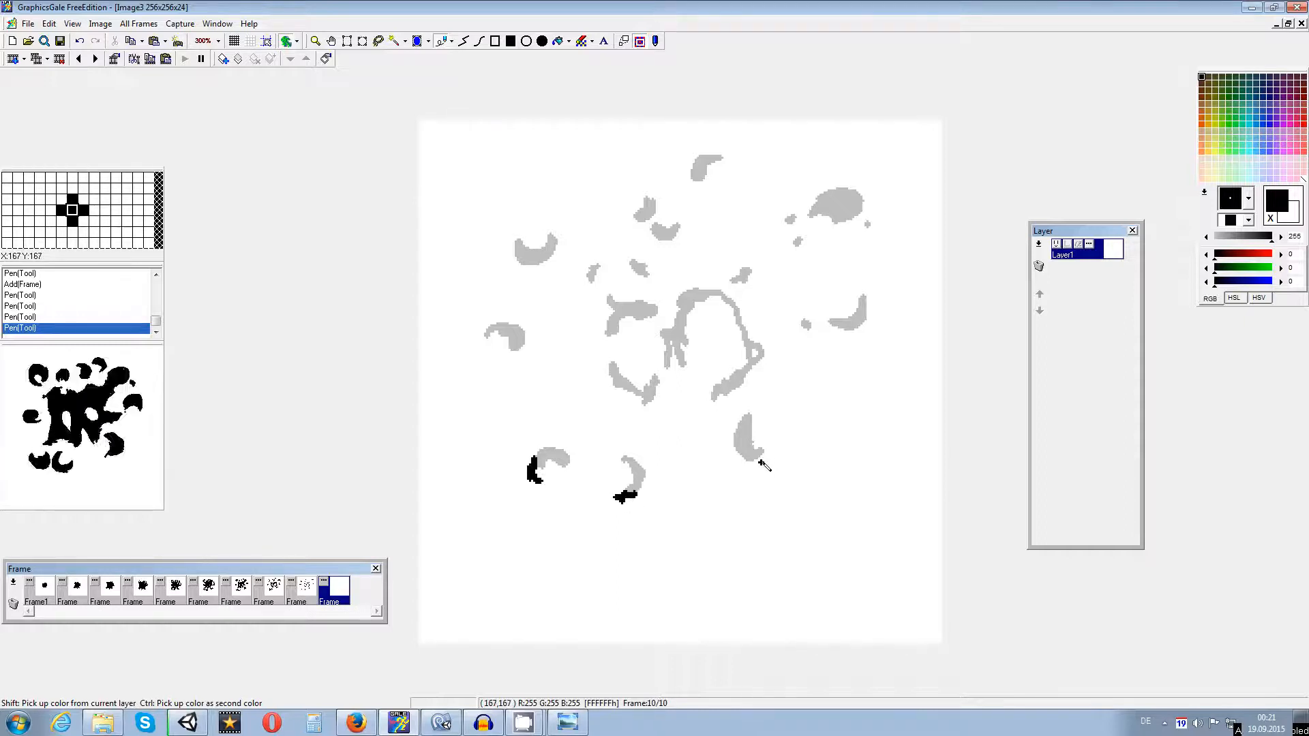
{"action": "left_click_drag", "start_coordinate": [777, 451], "coordinate": [788, 437]}
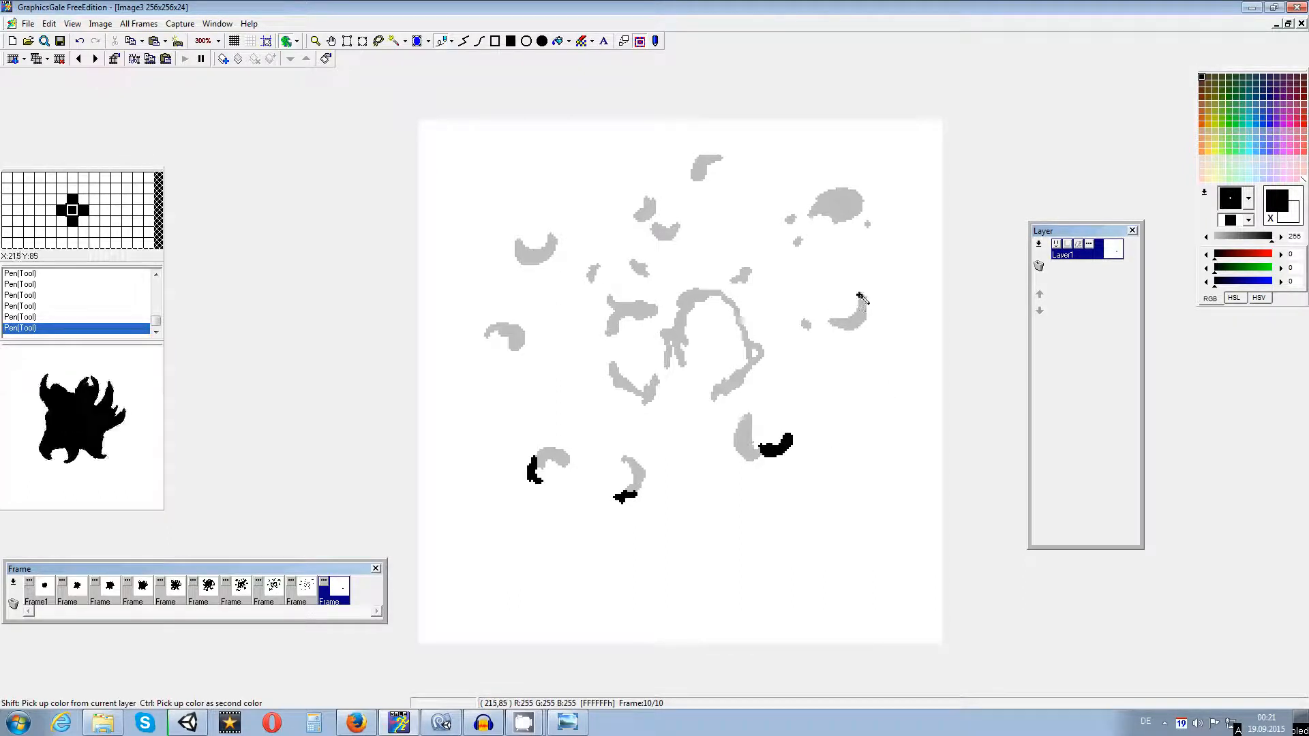
{"action": "left_click_drag", "start_coordinate": [860, 298], "coordinate": [850, 279]}
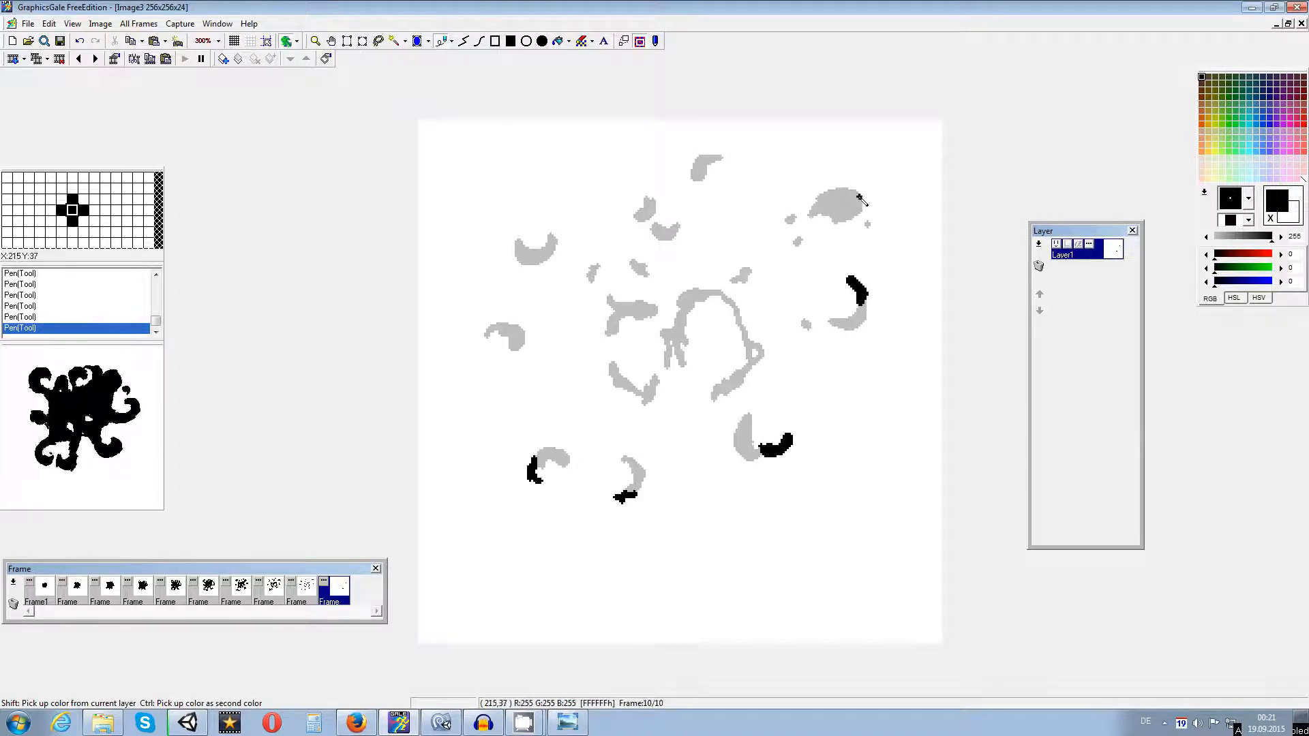
Step: Draw short black arcs on the tenth frame at the ends of the previous frame's upper-right, top, upper-left and far-left pieces
{"action": "left_click_drag", "start_coordinate": [860, 199], "coordinate": [869, 205]}
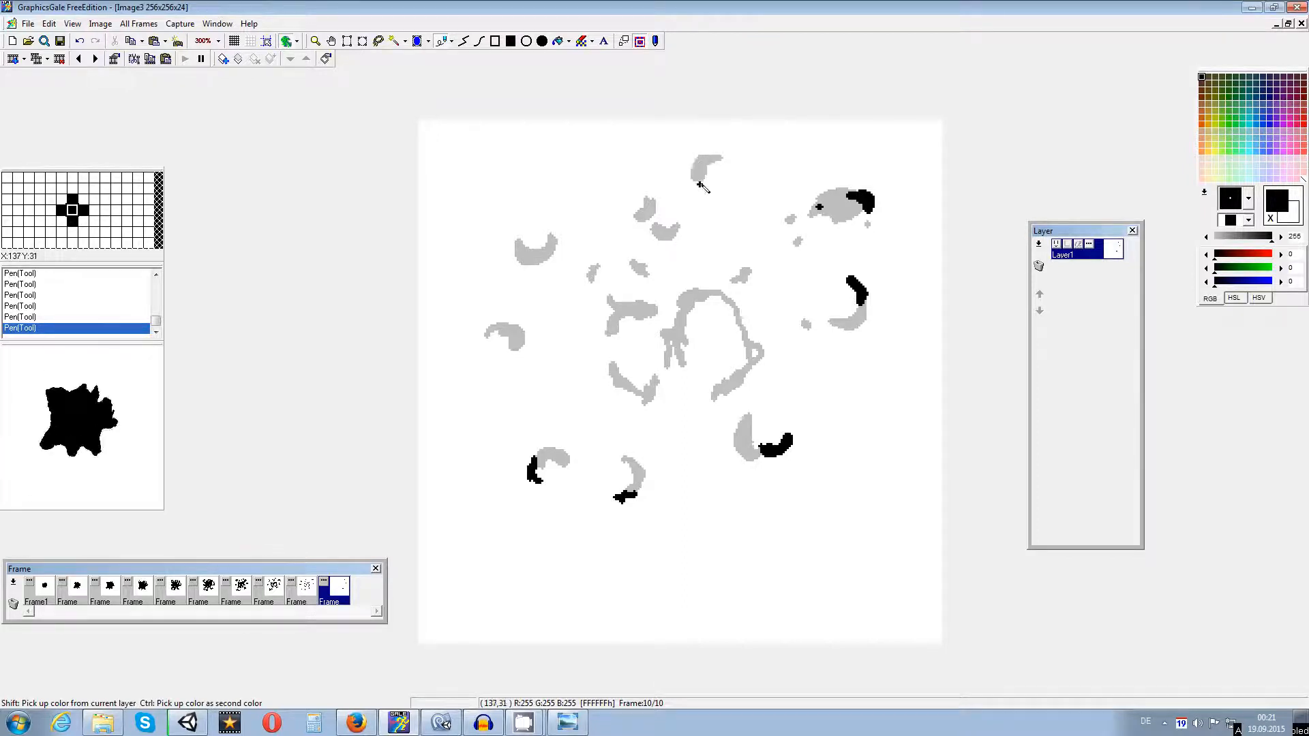
{"action": "left_click_drag", "start_coordinate": [699, 179], "coordinate": [709, 182]}
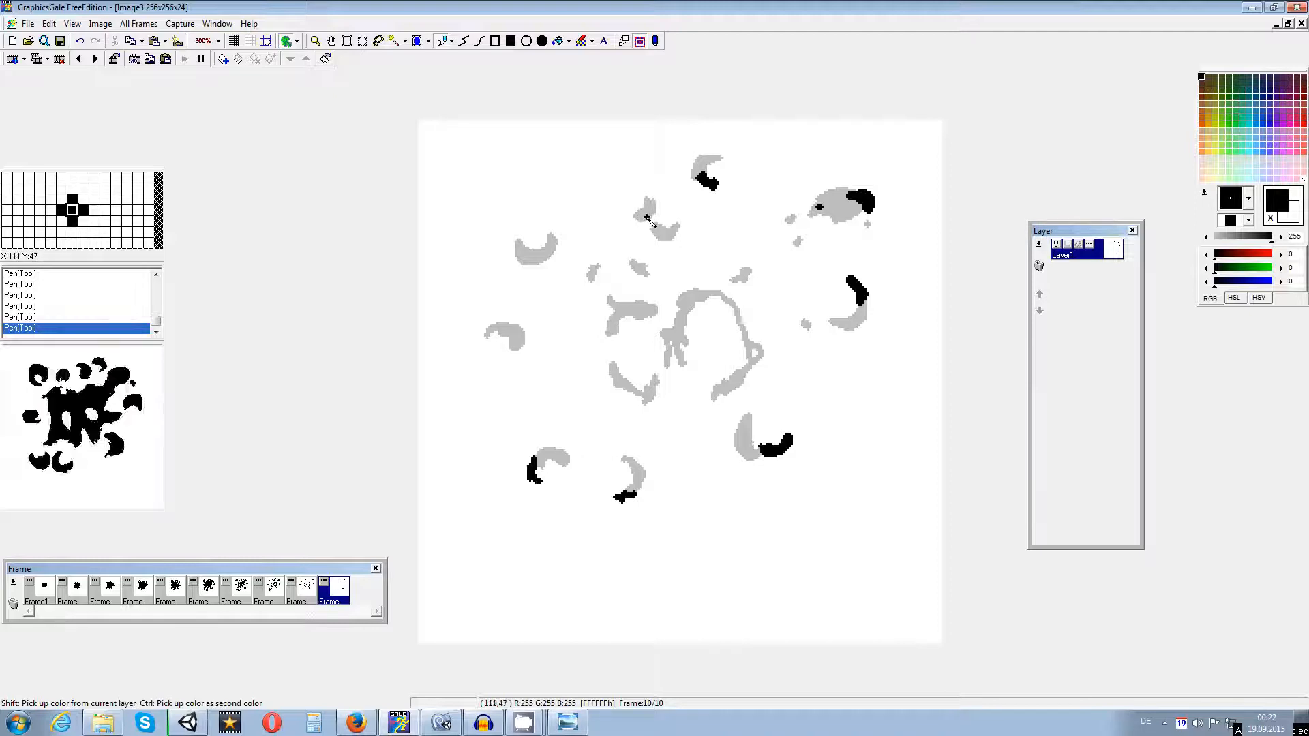
{"action": "left_click_drag", "start_coordinate": [617, 215], "coordinate": [636, 216]}
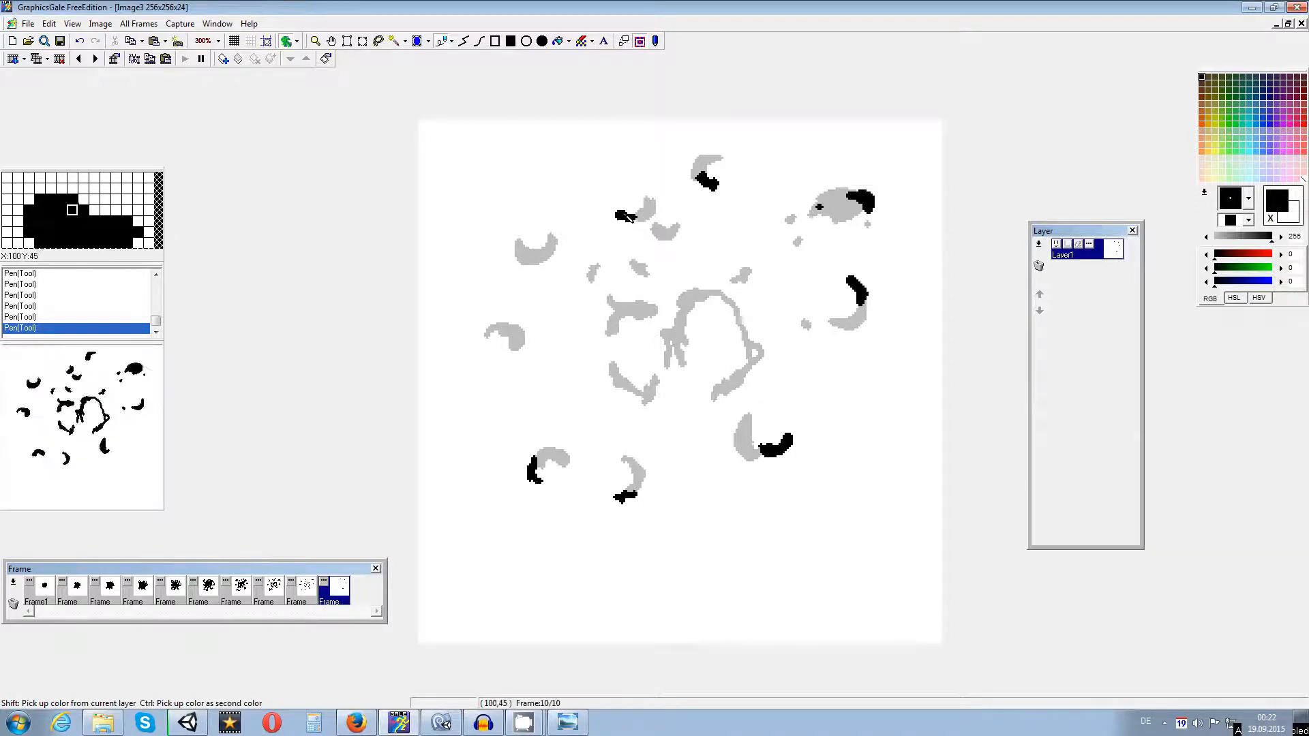
{"action": "left_click_drag", "start_coordinate": [666, 211], "coordinate": [657, 227]}
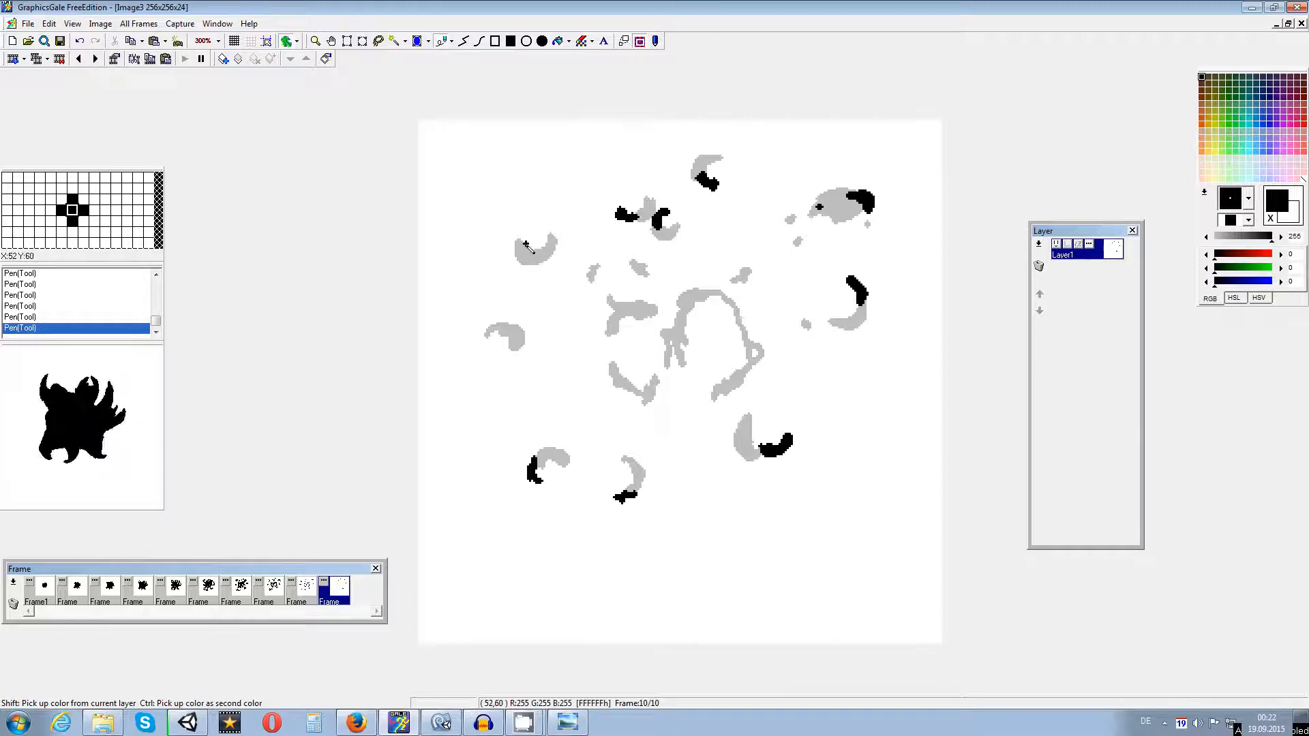
{"action": "left_click_drag", "start_coordinate": [522, 220], "coordinate": [520, 247]}
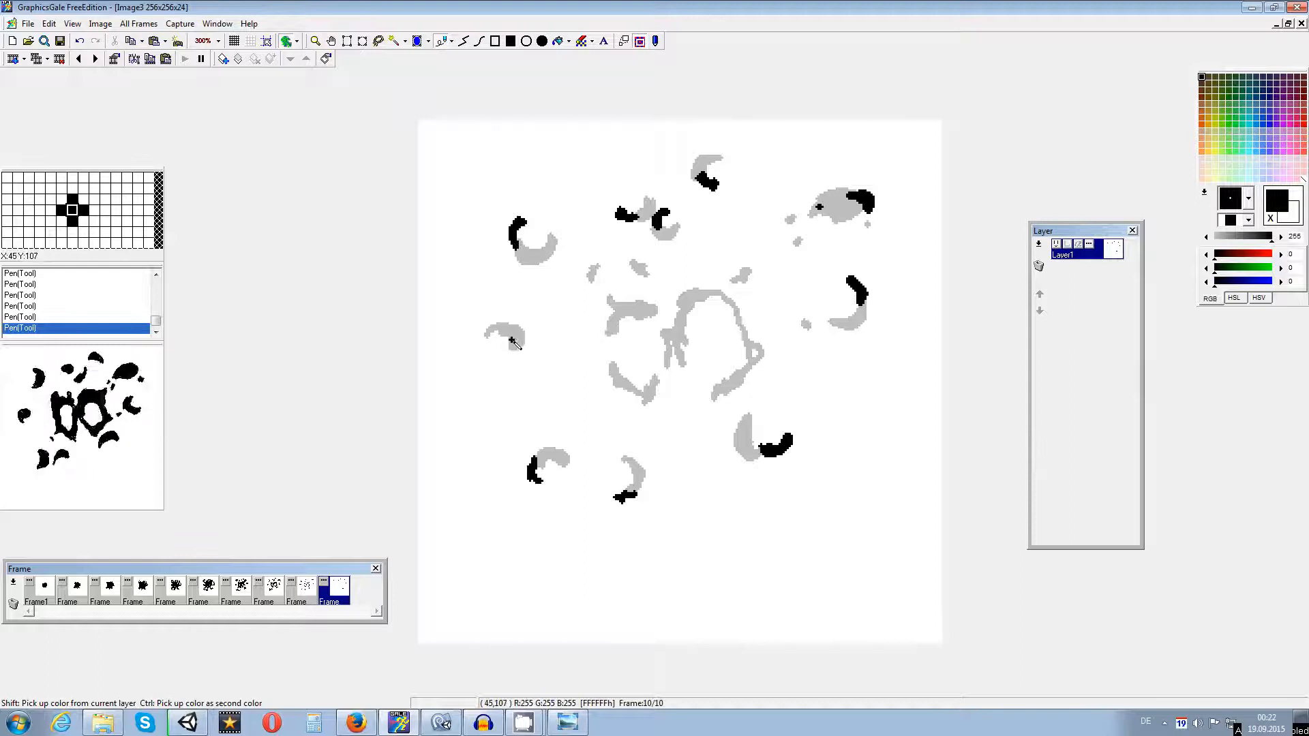
{"action": "left_click_drag", "start_coordinate": [518, 337], "coordinate": [509, 358]}
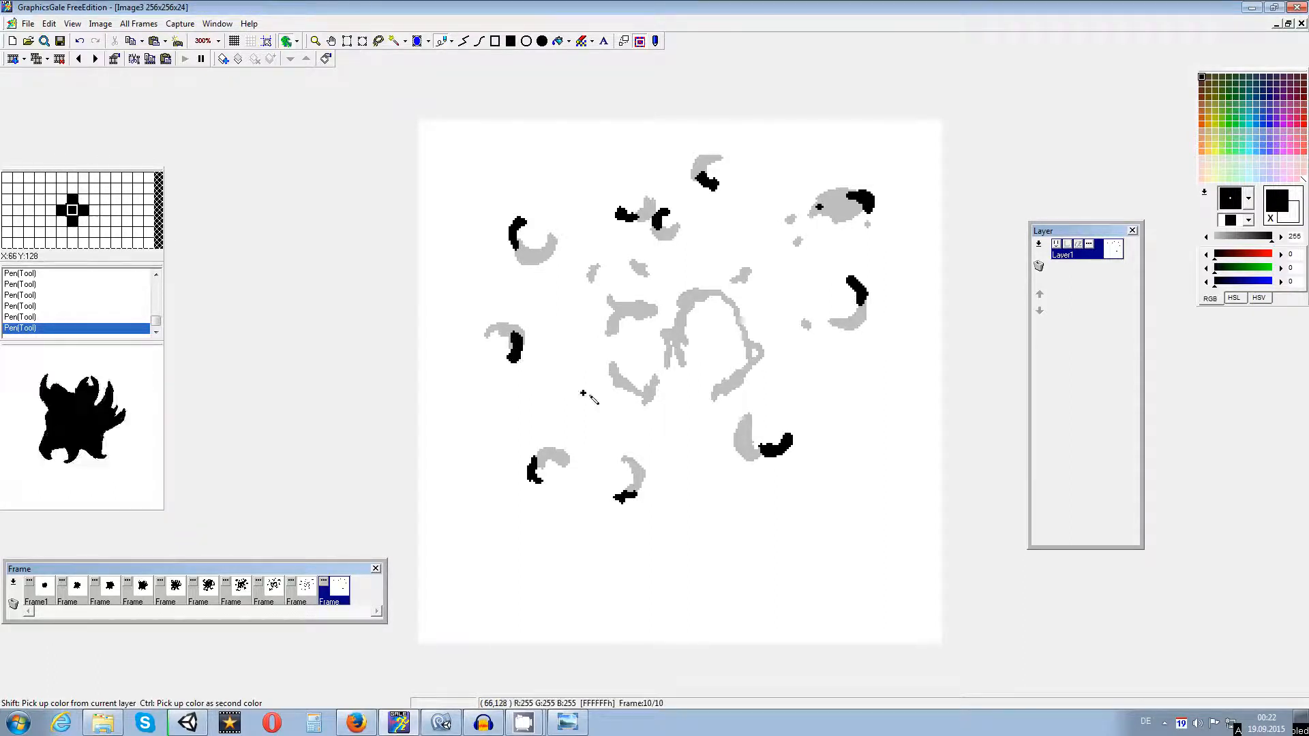
Step: Draw small black fragments on the tenth frame around the previous frame's broken central rings and the specks above them
{"action": "left_click_drag", "start_coordinate": [606, 371], "coordinate": [650, 408]}
{"action": "left_click_drag", "start_coordinate": [728, 394], "coordinate": [736, 400]}
{"action": "left_click_drag", "start_coordinate": [762, 333], "coordinate": [769, 345]}
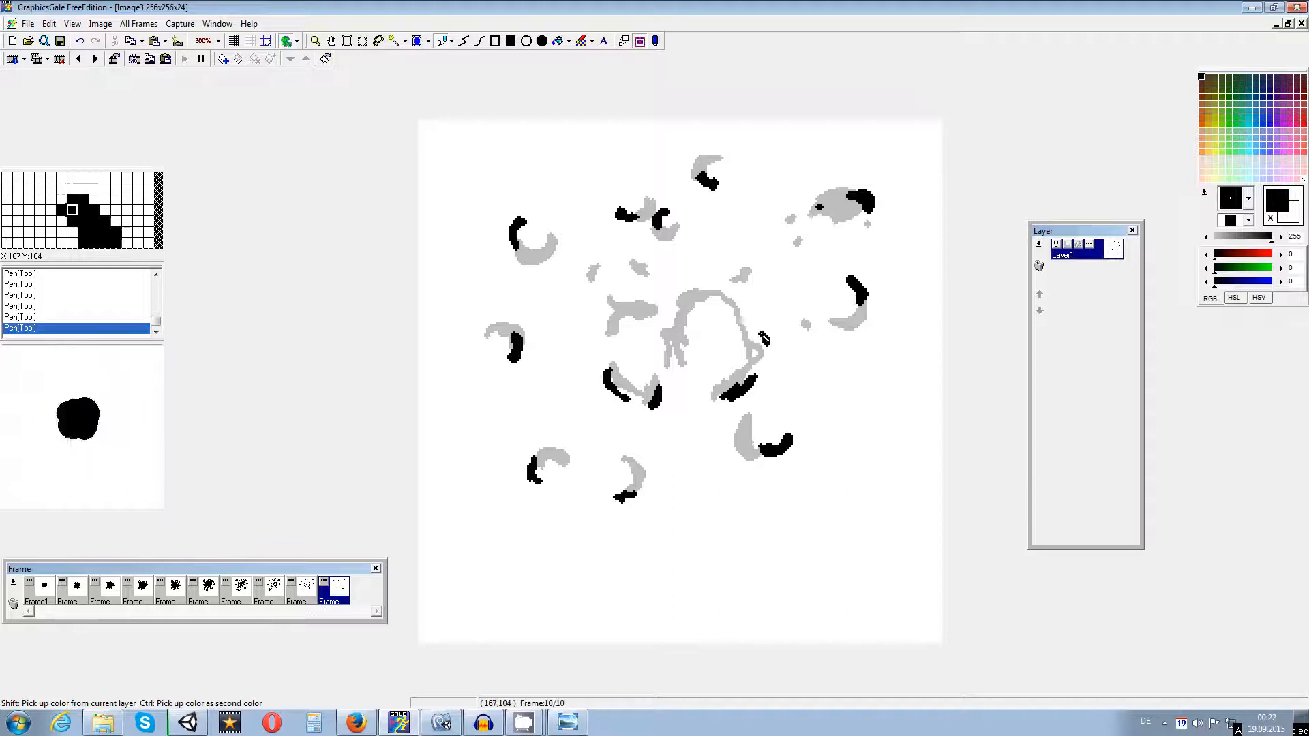
{"action": "left_click_drag", "start_coordinate": [725, 288], "coordinate": [684, 285]}
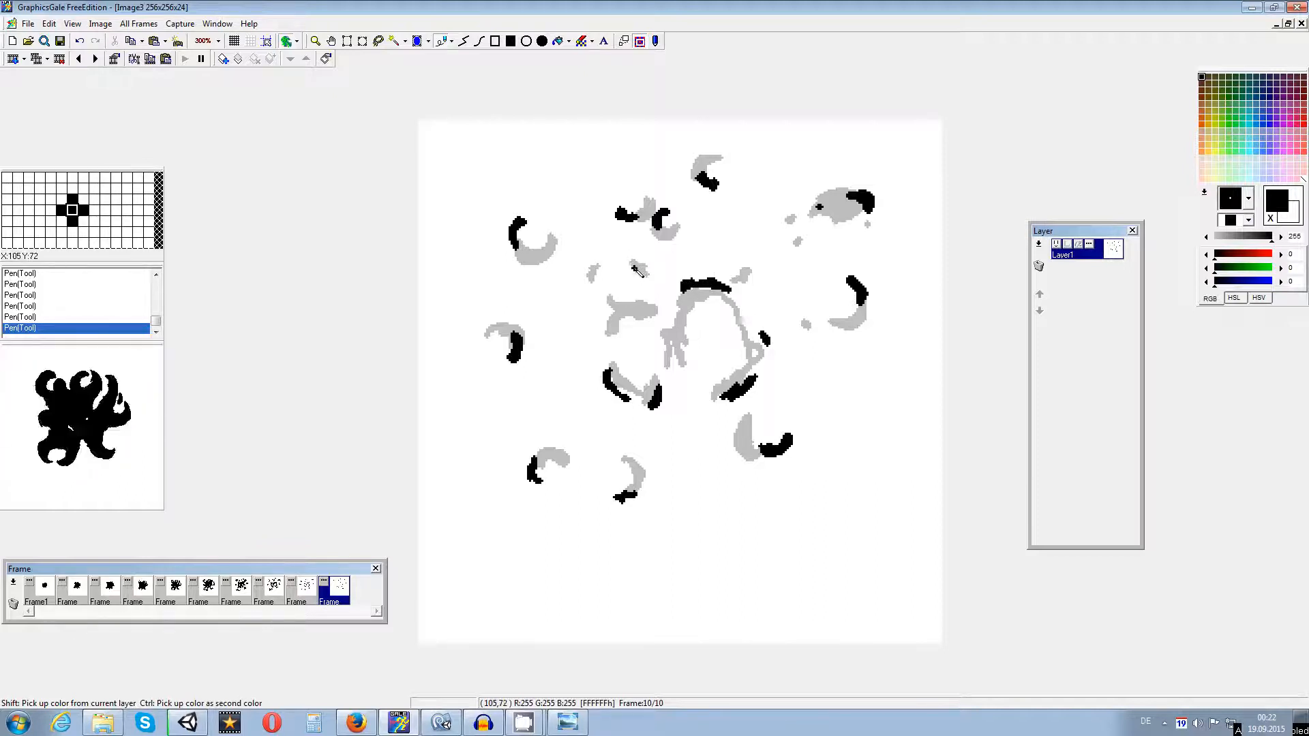
{"action": "mouse_move", "coordinate": [623, 244]}
{"action": "left_mouse_down"}
{"action": "mouse_move", "coordinate": [626, 255]}
{"action": "mouse_move", "coordinate": [576, 270]}
{"action": "mouse_move", "coordinate": [608, 308]}
{"action": "mouse_move", "coordinate": [646, 307]}
{"action": "mouse_move", "coordinate": [683, 362]}
{"action": "left_mouse_up"}
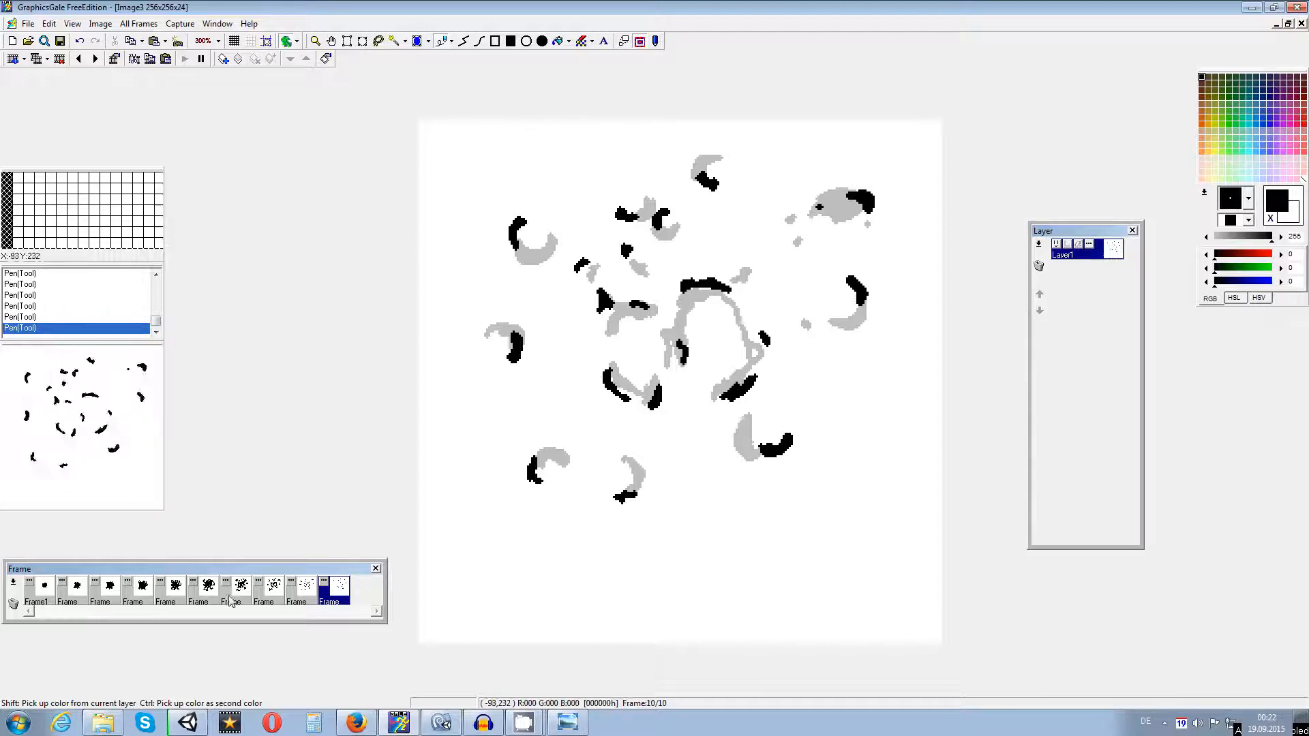
Step: Look through all the frames in order from the first to the tenth to check the animation
{"action": "left_click", "coordinate": [44, 595]}
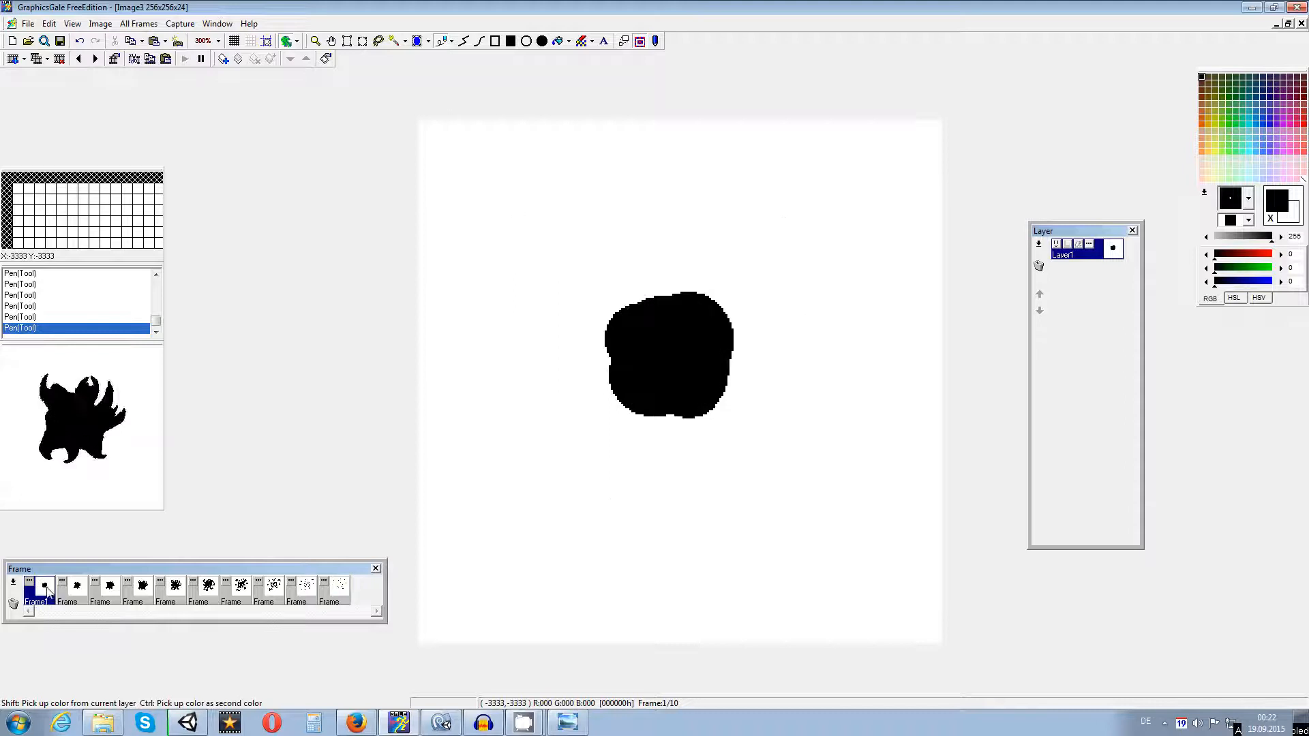
{"action": "left_click", "coordinate": [76, 595]}
{"action": "left_click", "coordinate": [109, 596]}
{"action": "left_click", "coordinate": [135, 595]}
{"action": "left_click", "coordinate": [175, 596]}
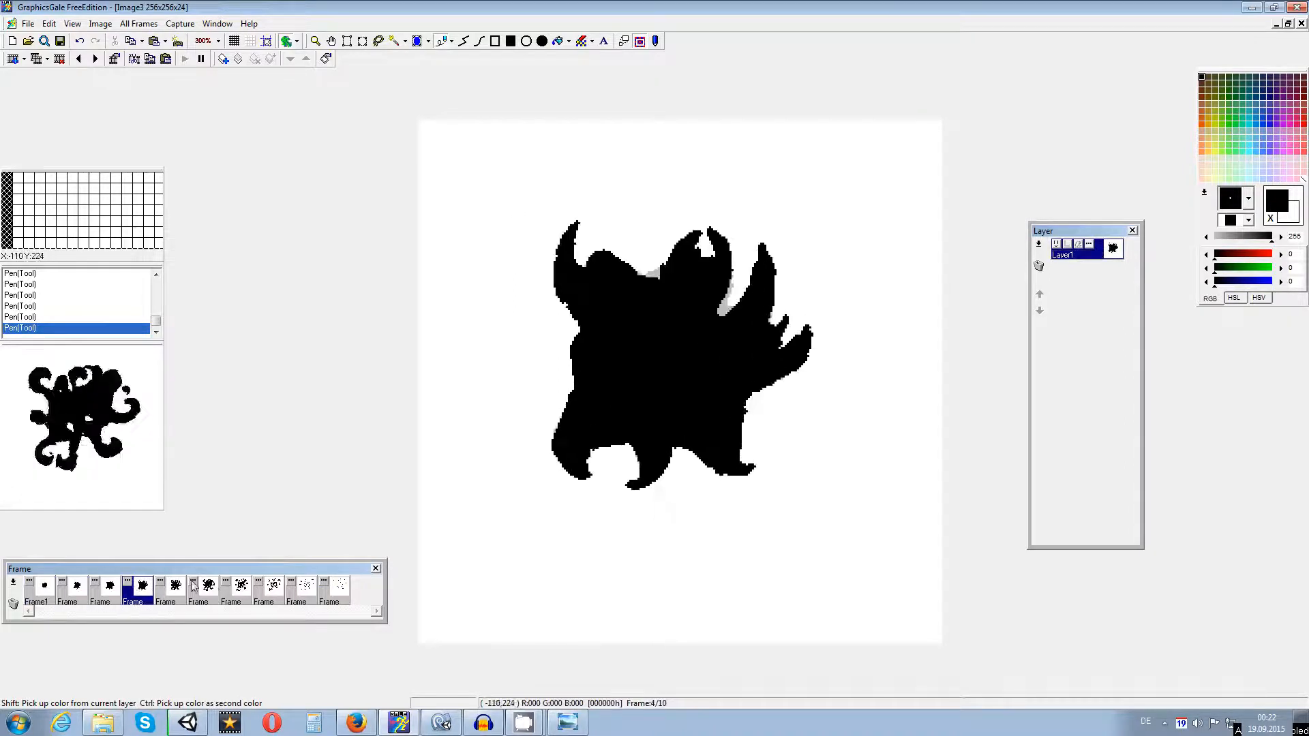
{"action": "left_click", "coordinate": [208, 595]}
{"action": "left_click", "coordinate": [240, 595]}
{"action": "left_click", "coordinate": [273, 595]}
{"action": "left_click", "coordinate": [306, 596]}
{"action": "left_click", "coordinate": [338, 596]}
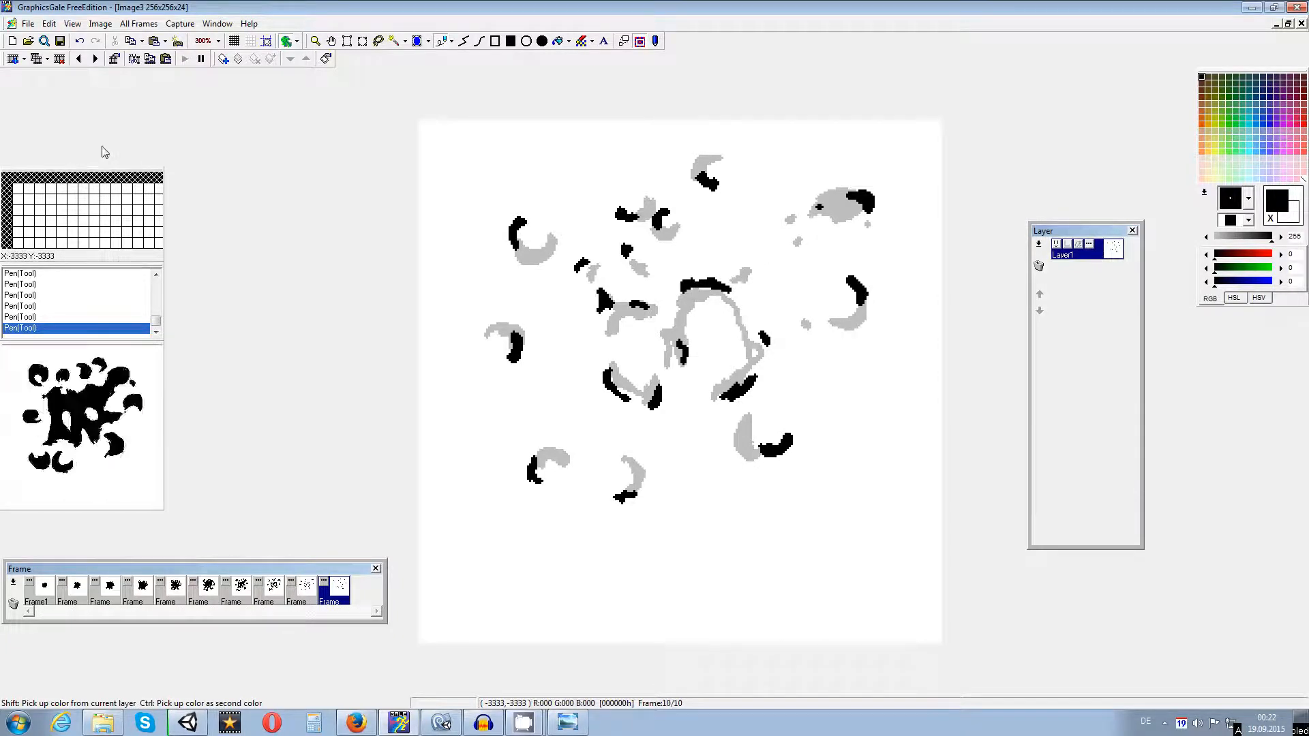
Step: Export the frames as a combined image with 5 columns, saved as the PNG FireTest3.png with alpha channel
{"action": "left_click", "coordinate": [28, 24]}
{"action": "left_click", "coordinate": [40, 164]}
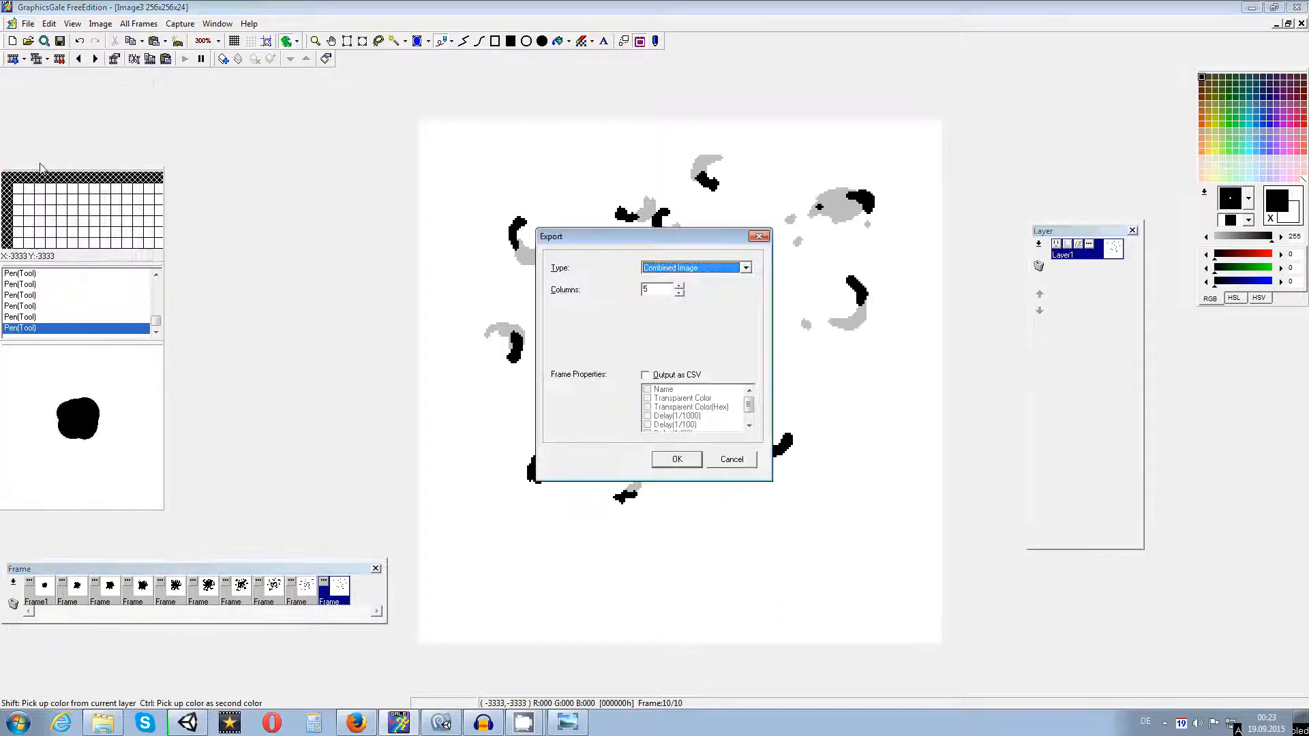
{"action": "left_click", "coordinate": [654, 288]}
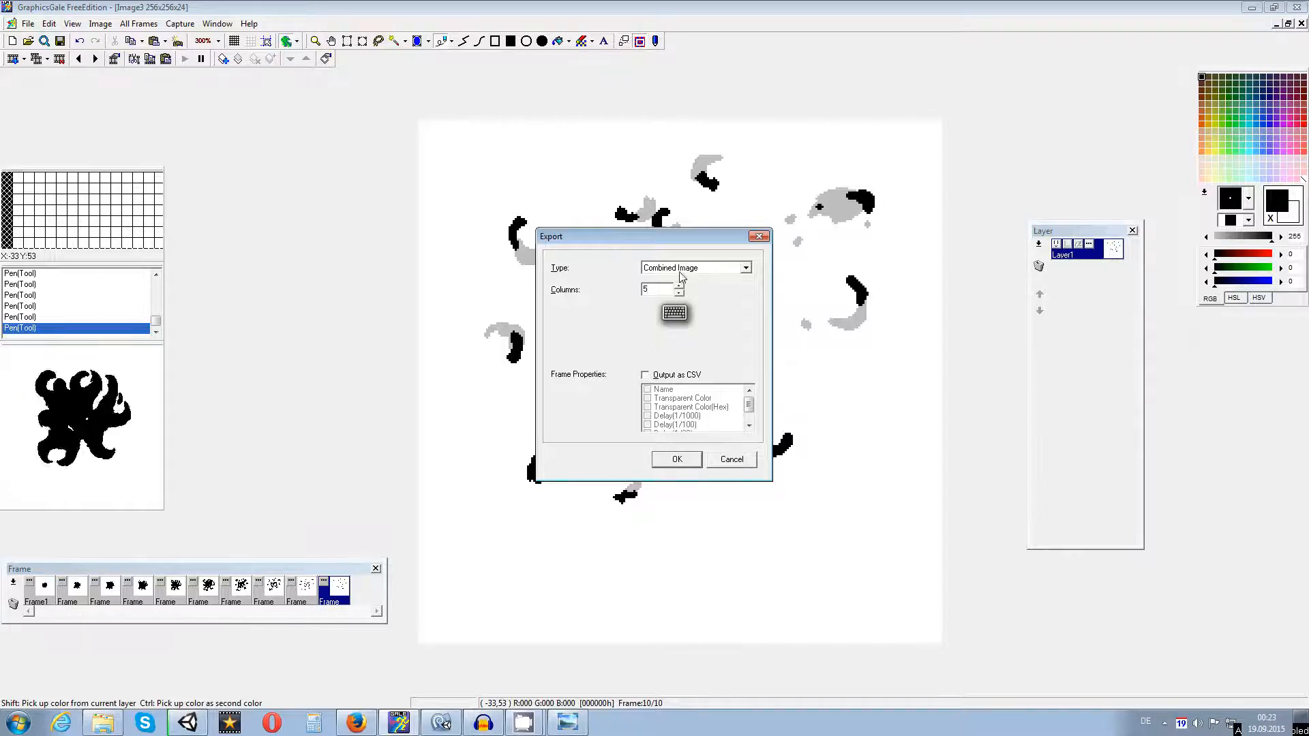
{"action": "left_click", "coordinate": [676, 458]}
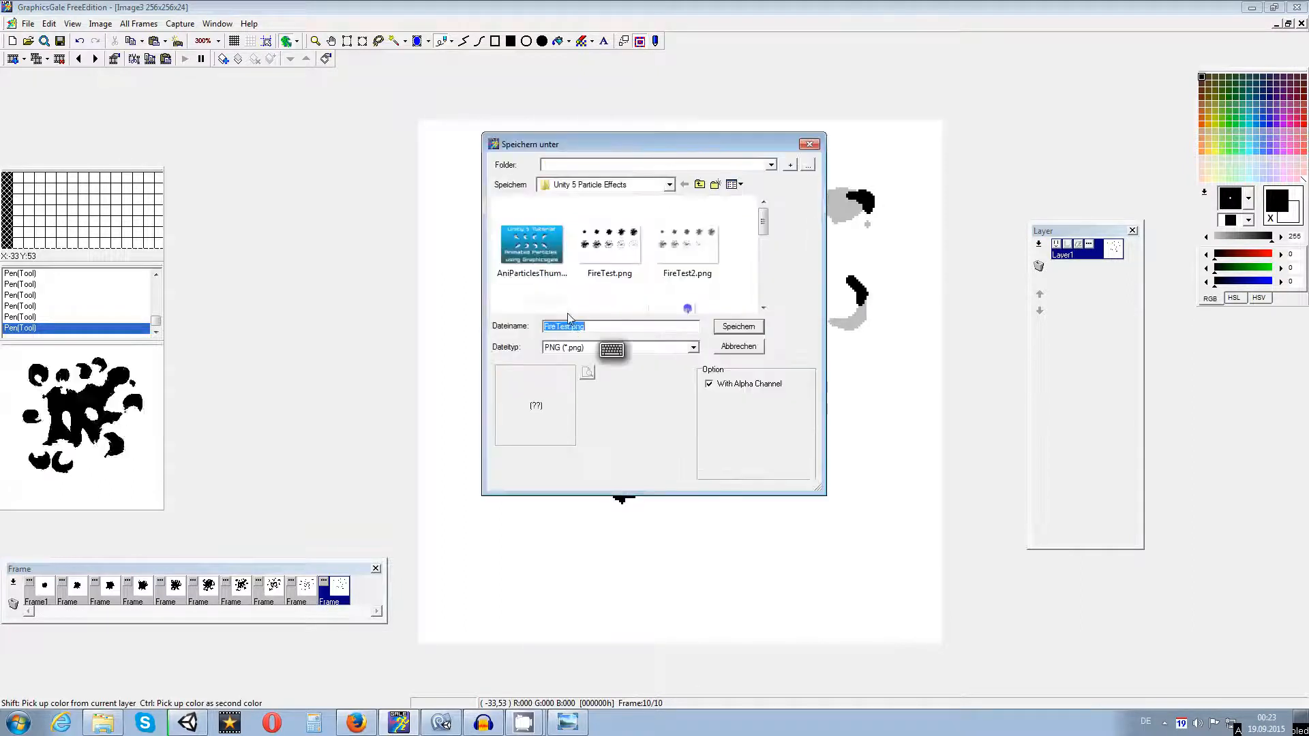
{"action": "left_click", "coordinate": [603, 331]}
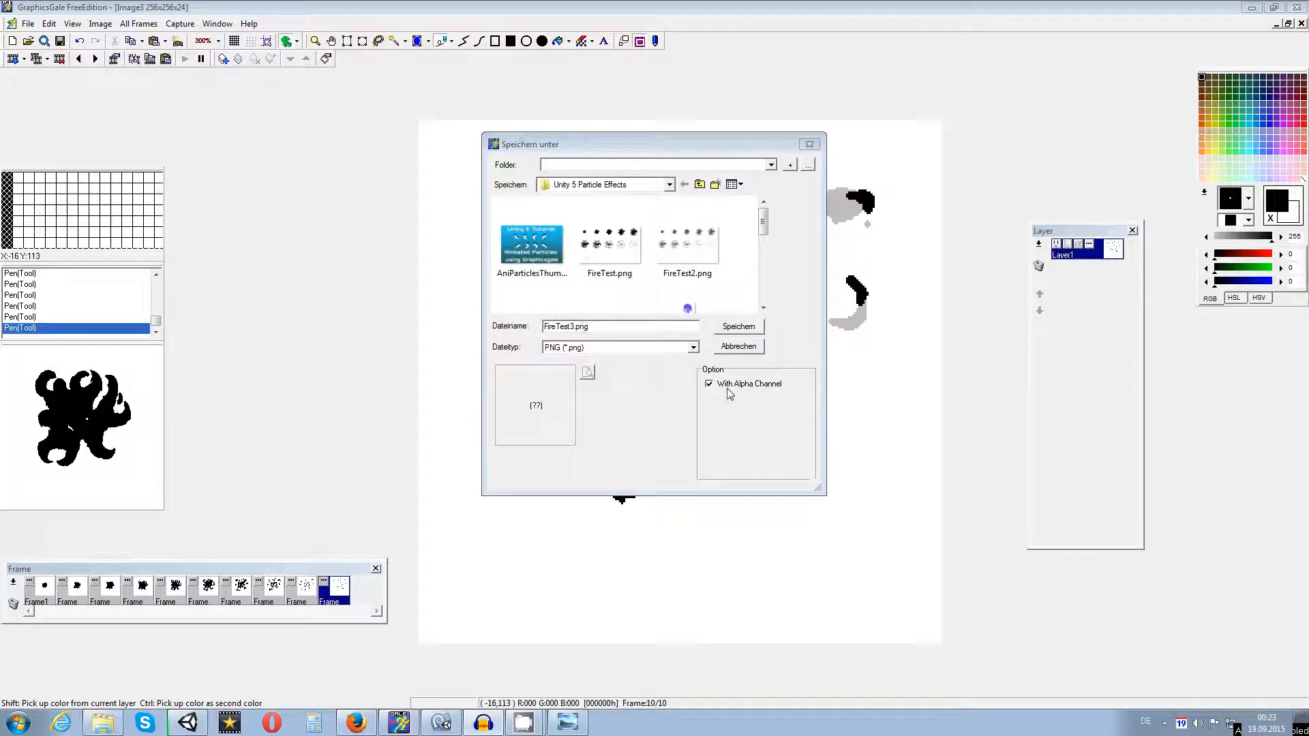
{"action": "left_click", "coordinate": [749, 329]}
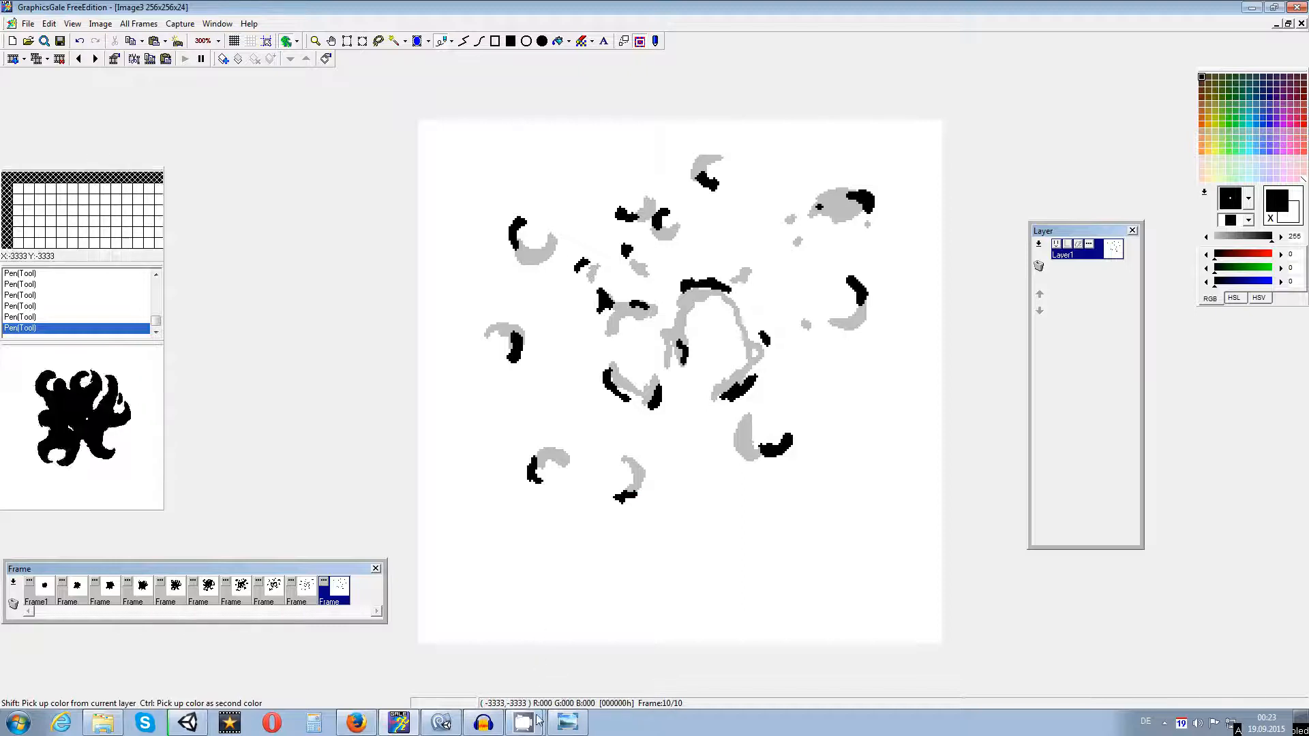
{"action": "mouse_move", "coordinate": [567, 721]}
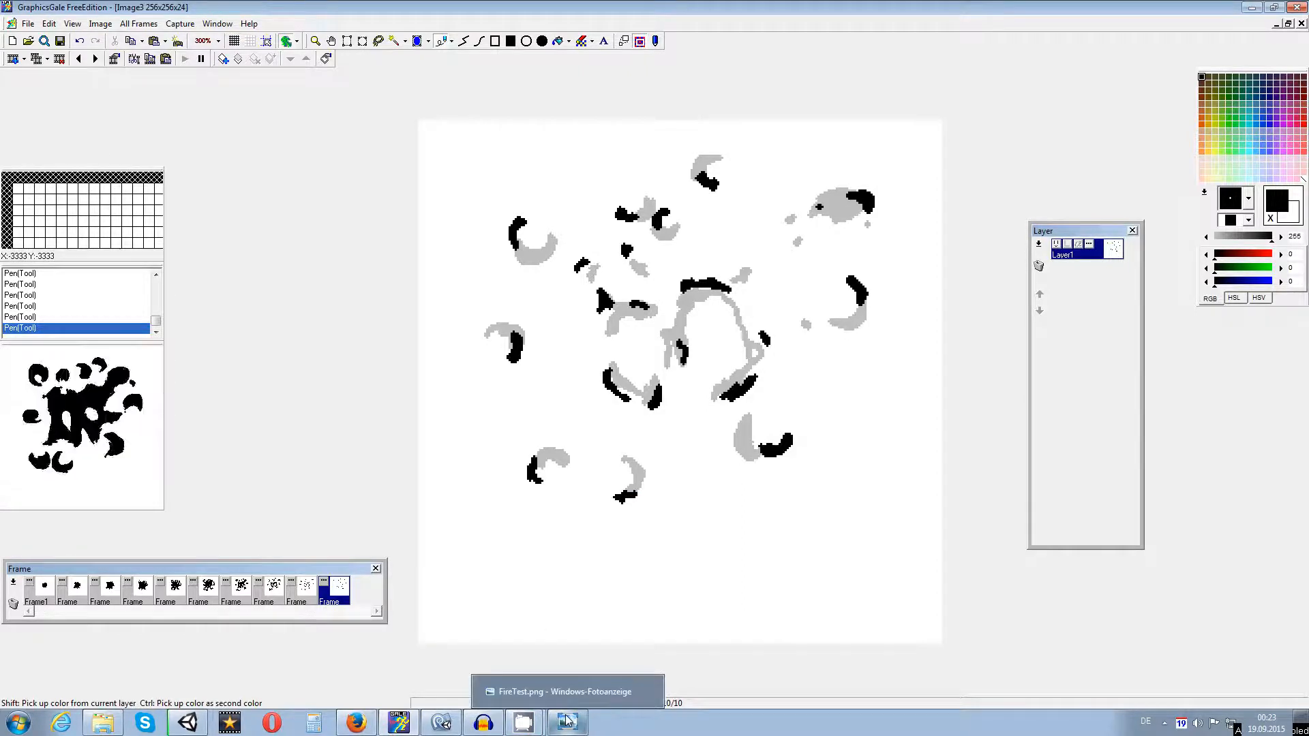
{"action": "mouse_move", "coordinate": [523, 721]}
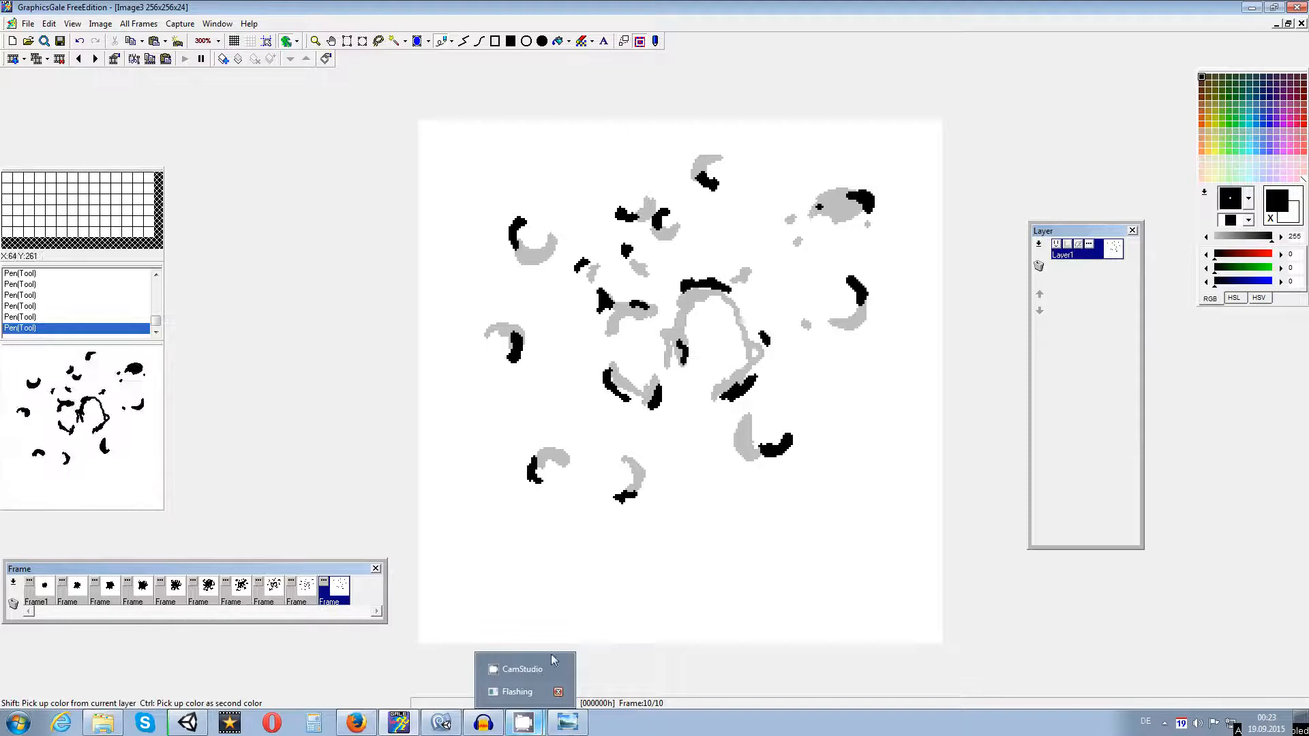
Step: Switch to Unity, start a new scene without saving the current one, and add a particle system to it
{"action": "left_click", "coordinate": [180, 723]}
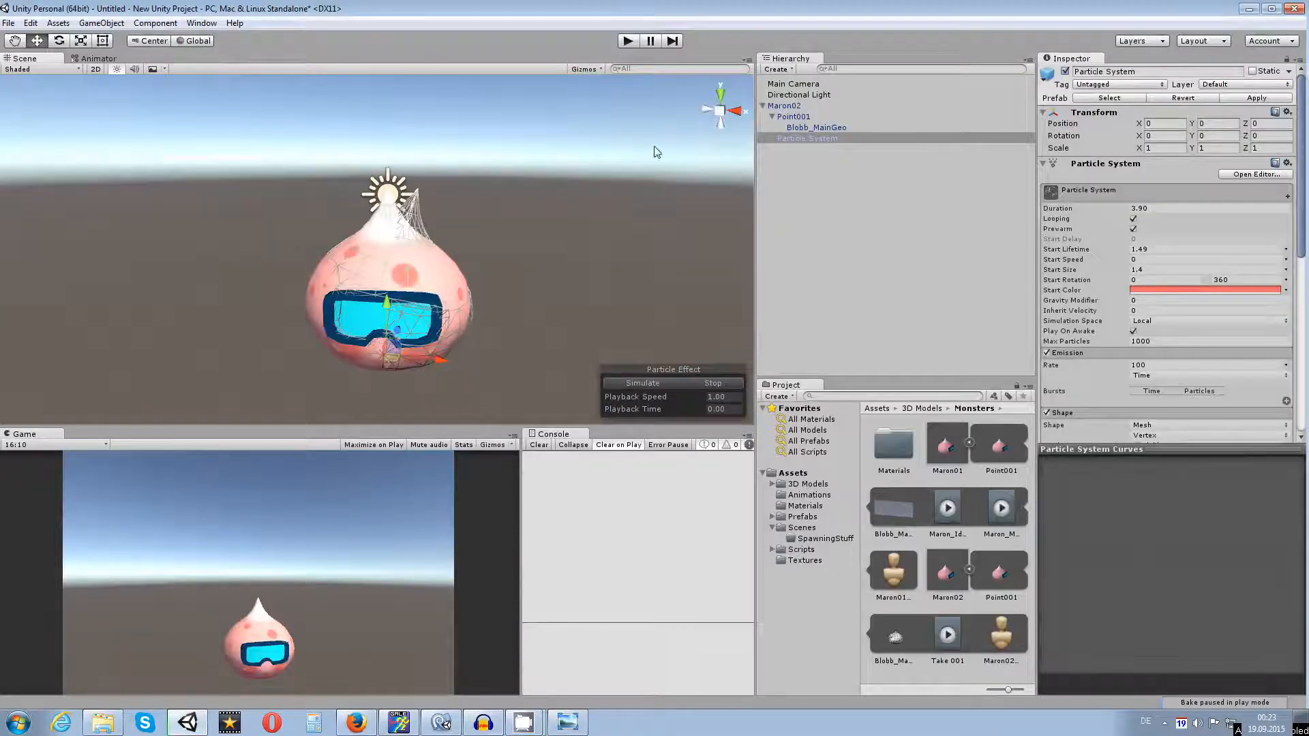
{"action": "left_click", "coordinate": [11, 24]}
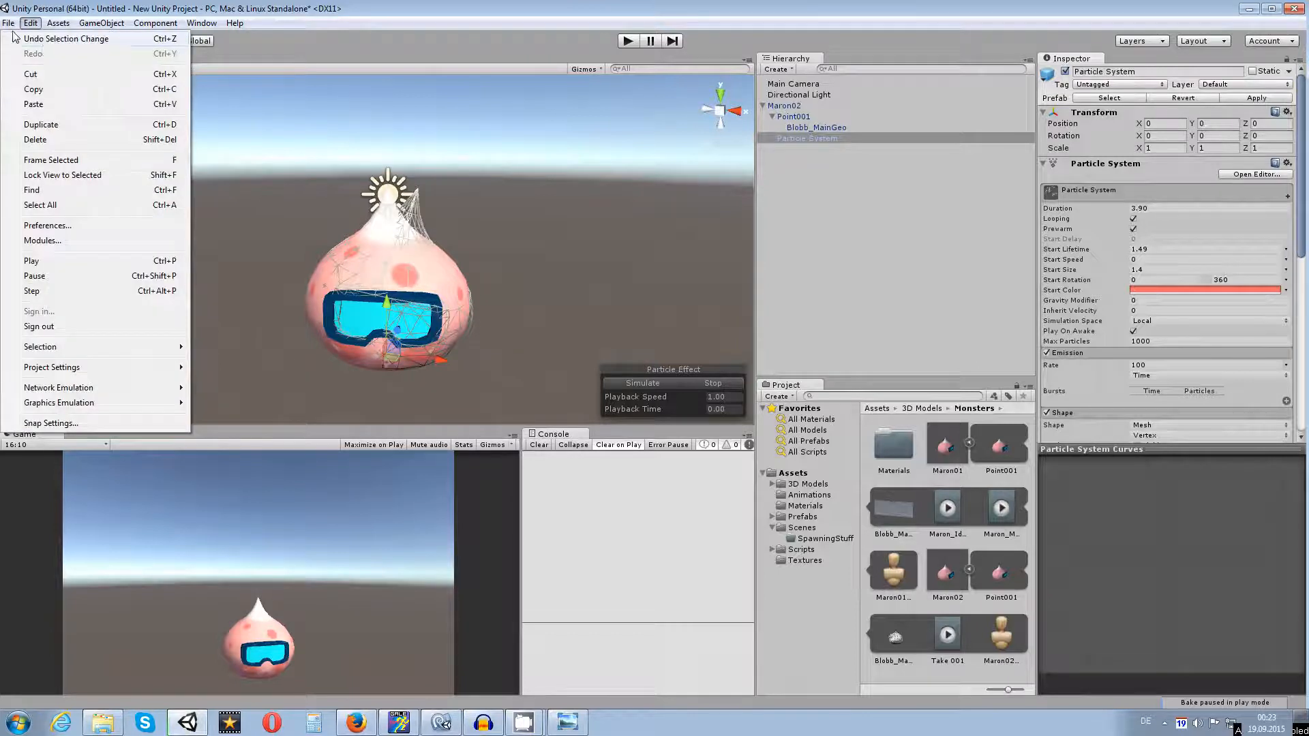
{"action": "left_click", "coordinate": [30, 40]}
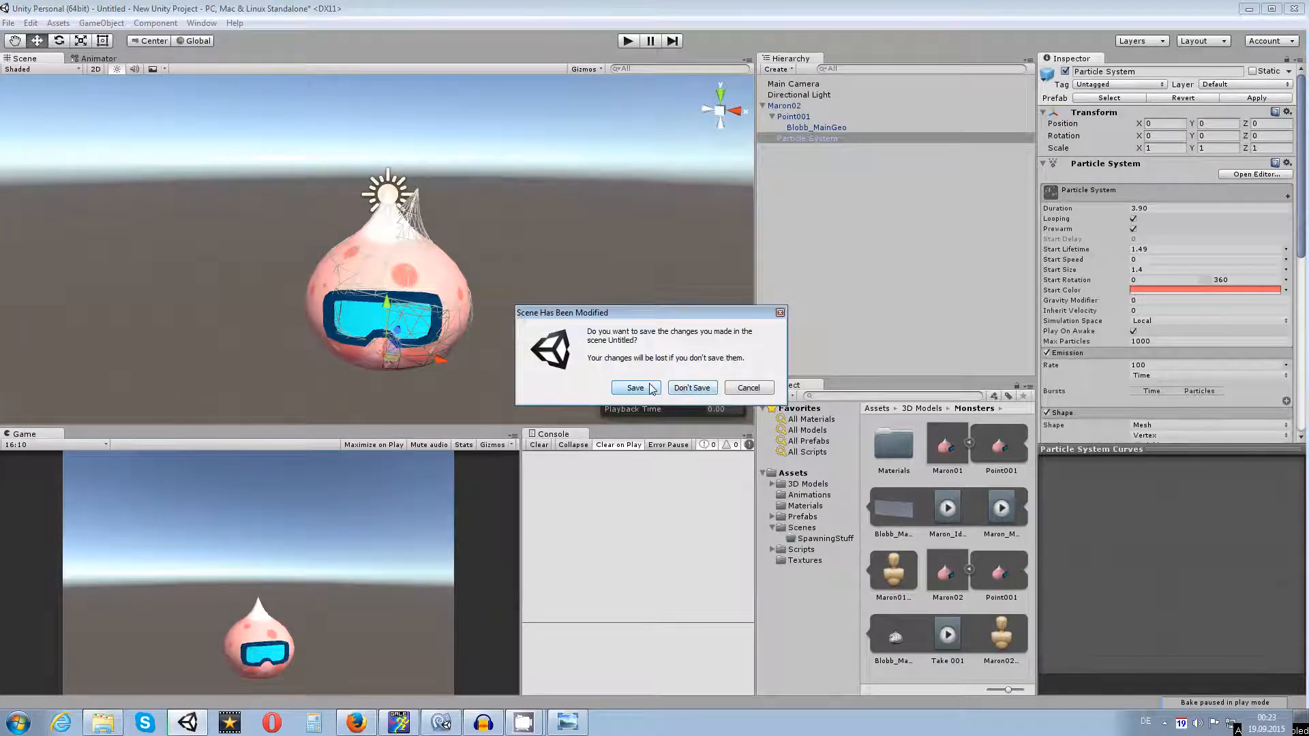
{"action": "left_click", "coordinate": [691, 387]}
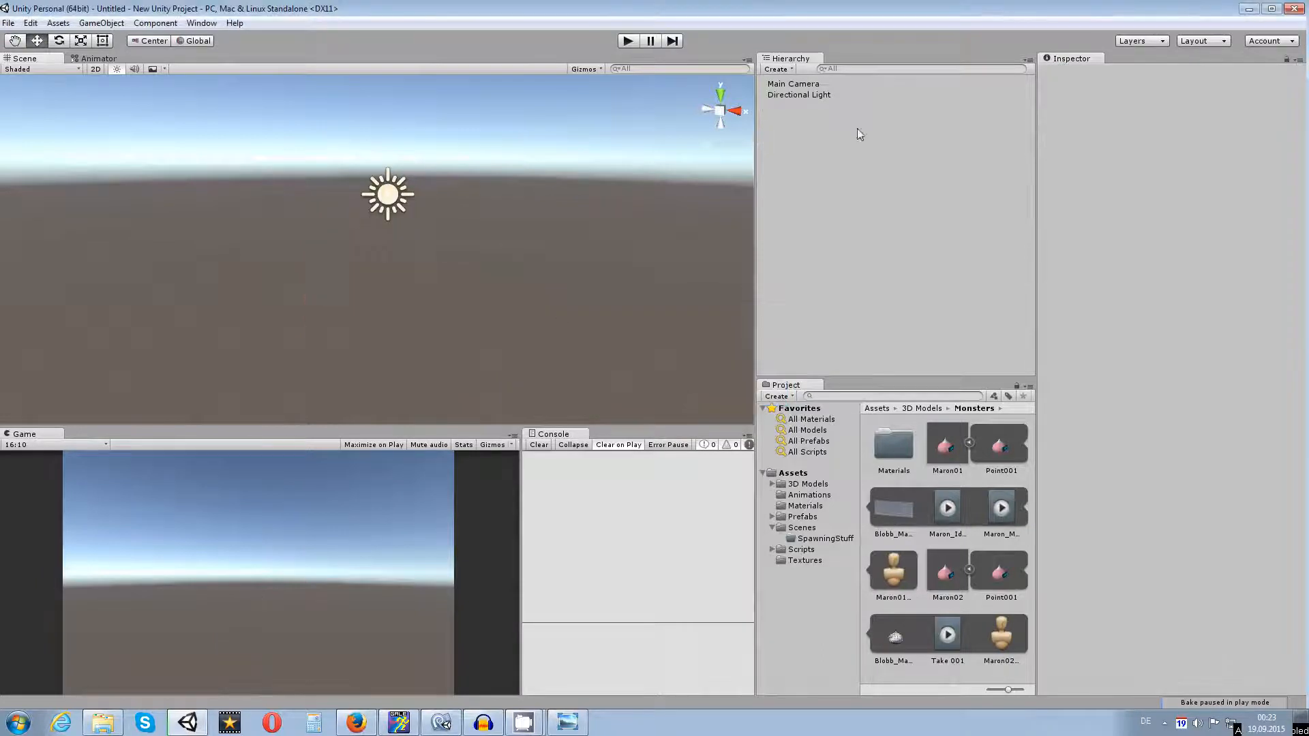
{"action": "right_click", "coordinate": [831, 164]}
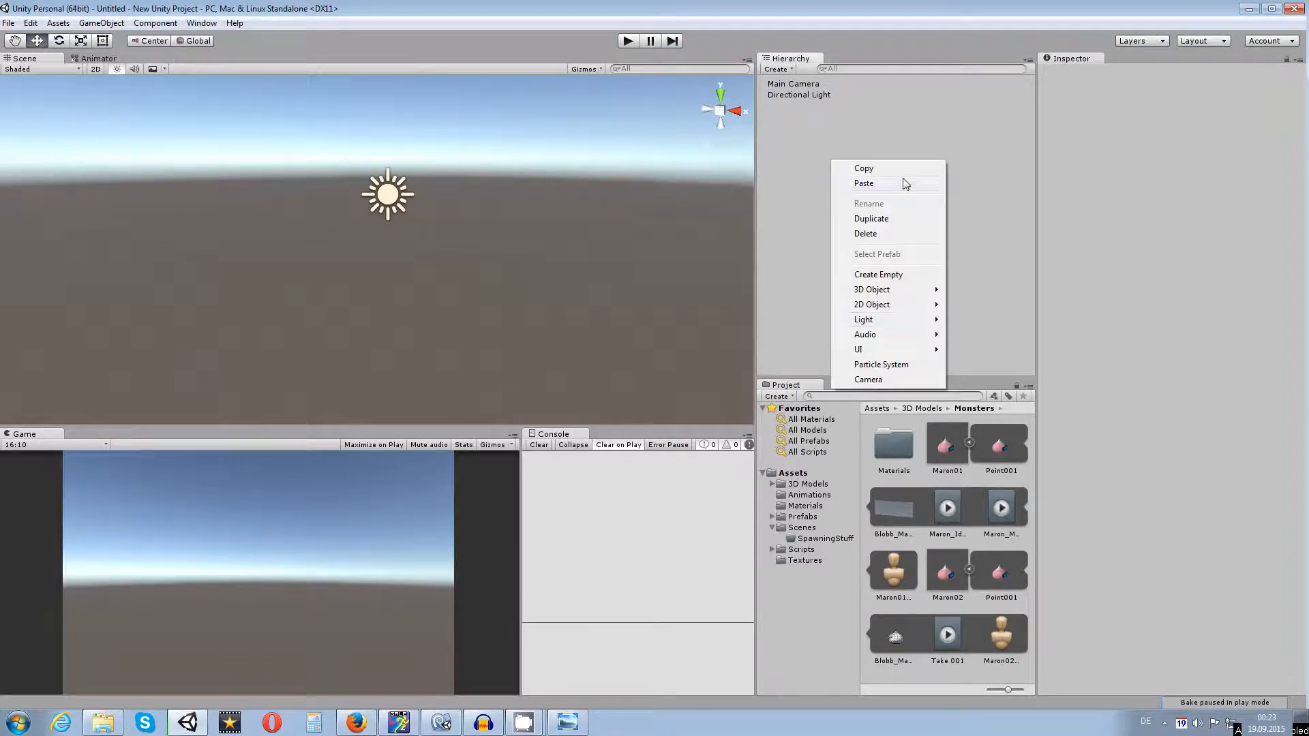
{"action": "left_click", "coordinate": [890, 361]}
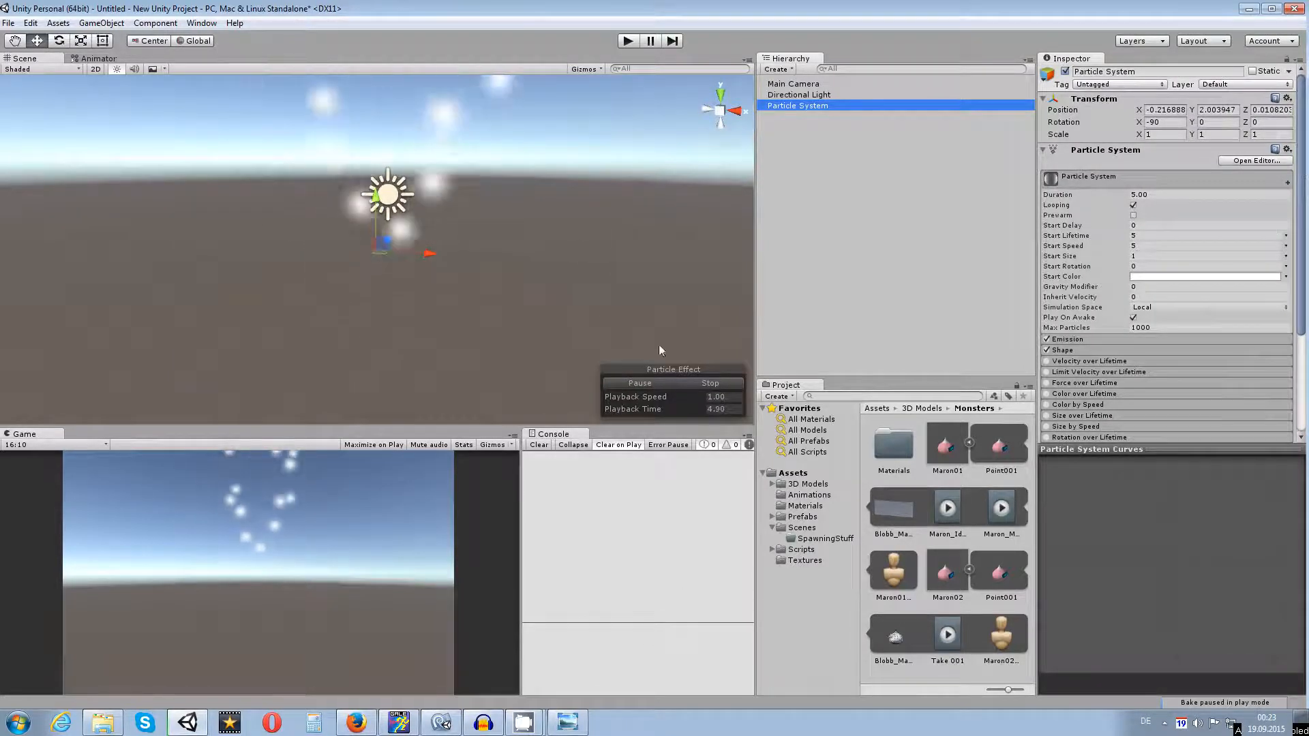
Step: Add the exported FireTest3 sprite sheet from the file explorer to the project's Textures folder
{"action": "left_click", "coordinate": [803, 560]}
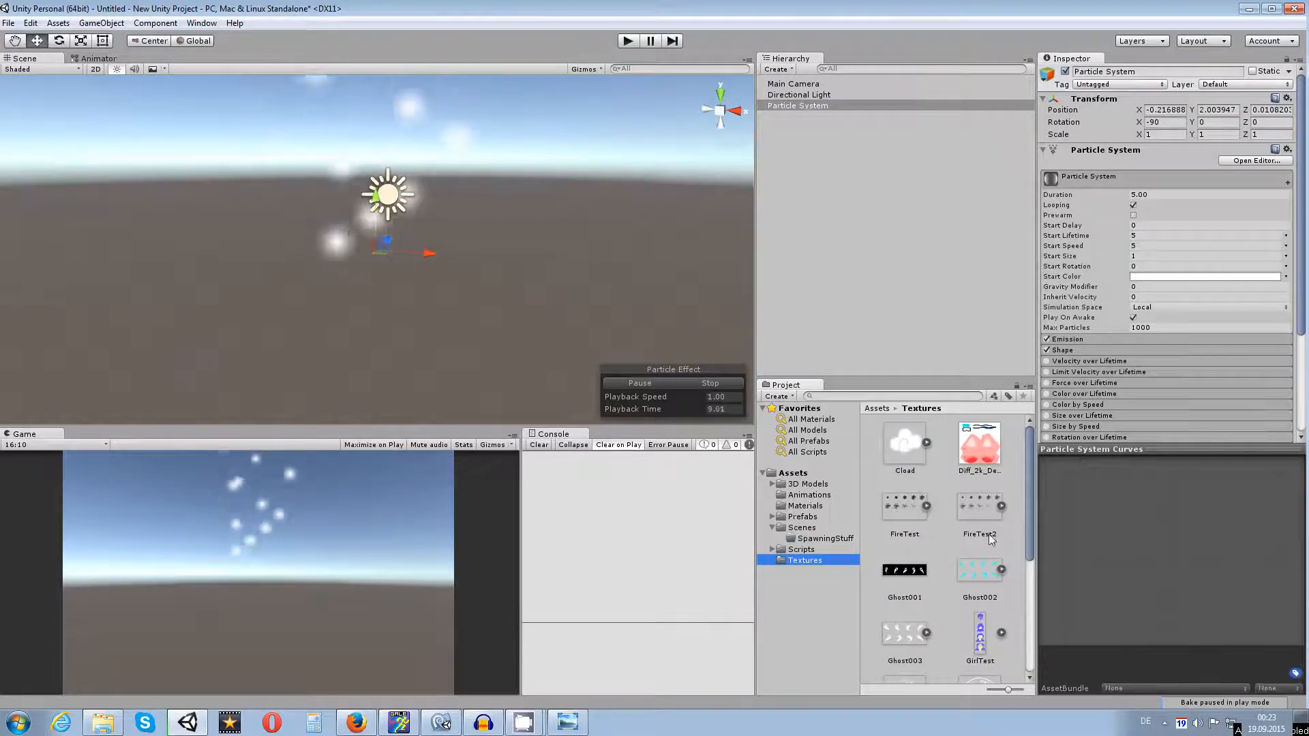
{"action": "left_click_drag", "start_coordinate": [1029, 463], "coordinate": [1020, 599]}
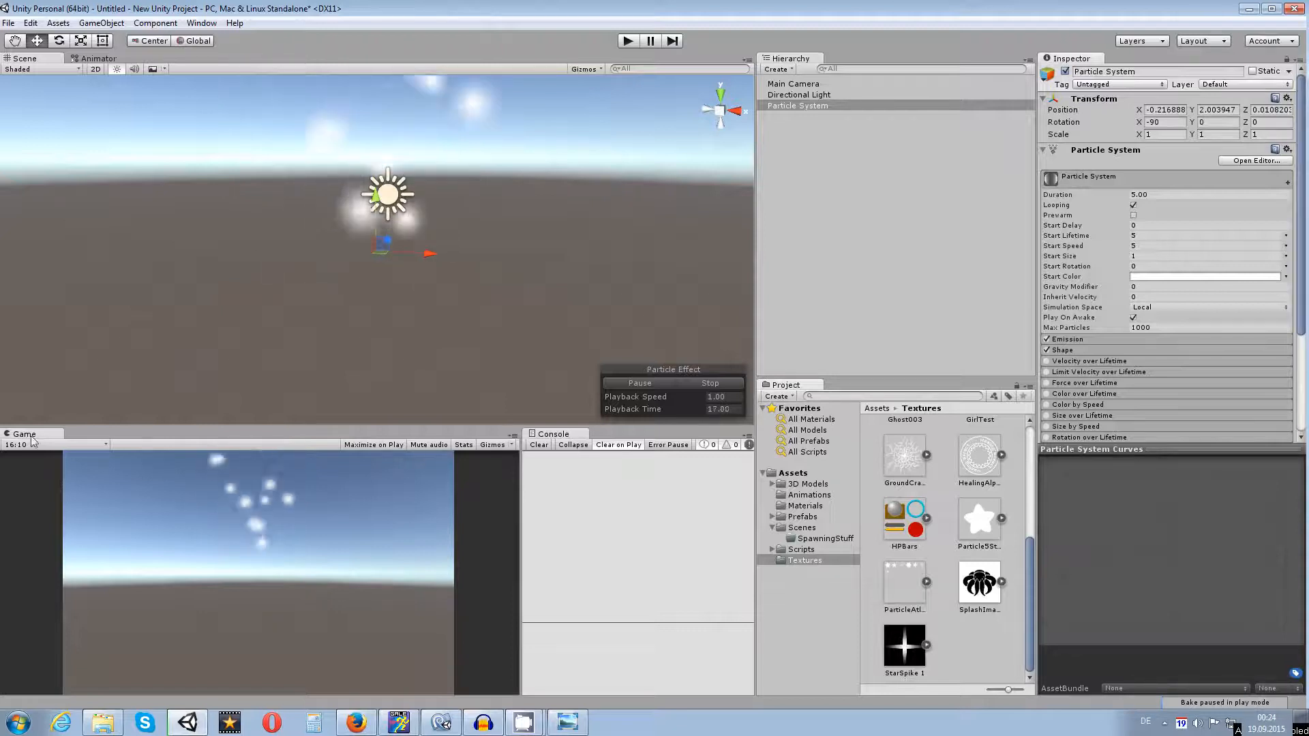
{"action": "left_click", "coordinate": [104, 726]}
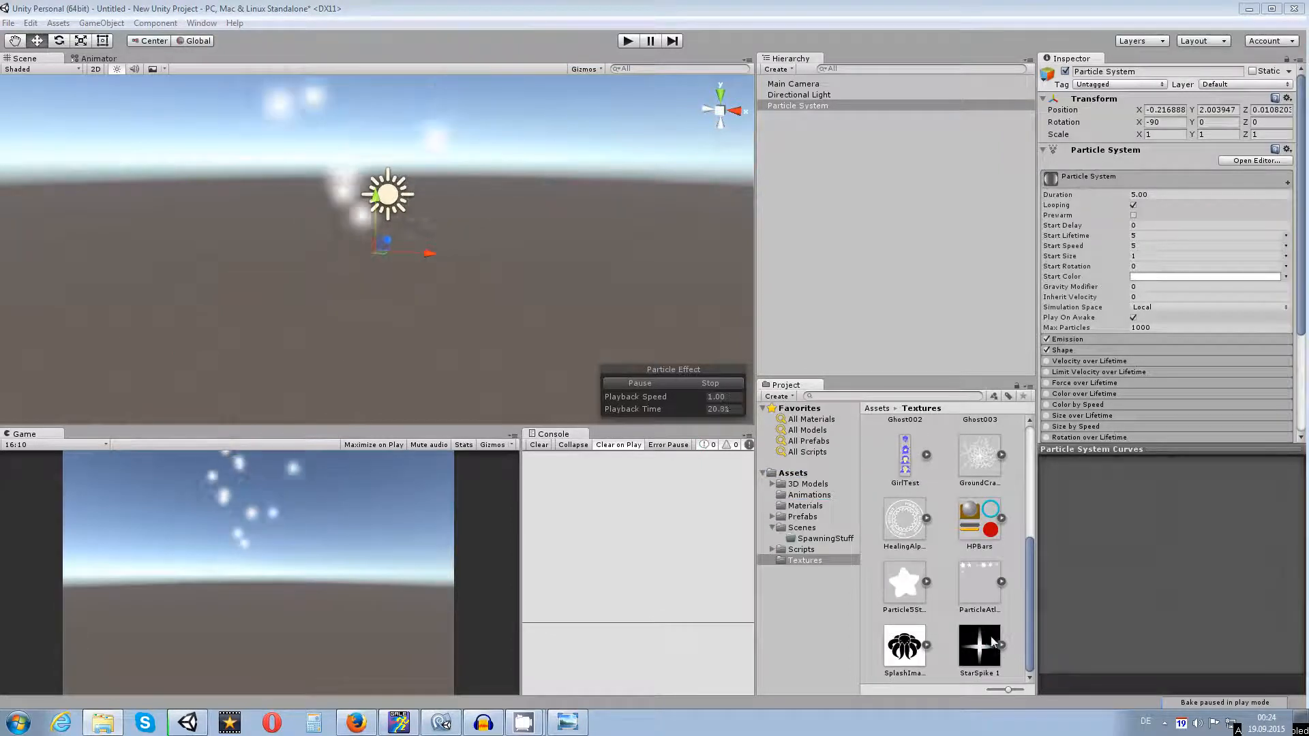
{"action": "left_click_drag", "start_coordinate": [1025, 553], "coordinate": [1031, 423]}
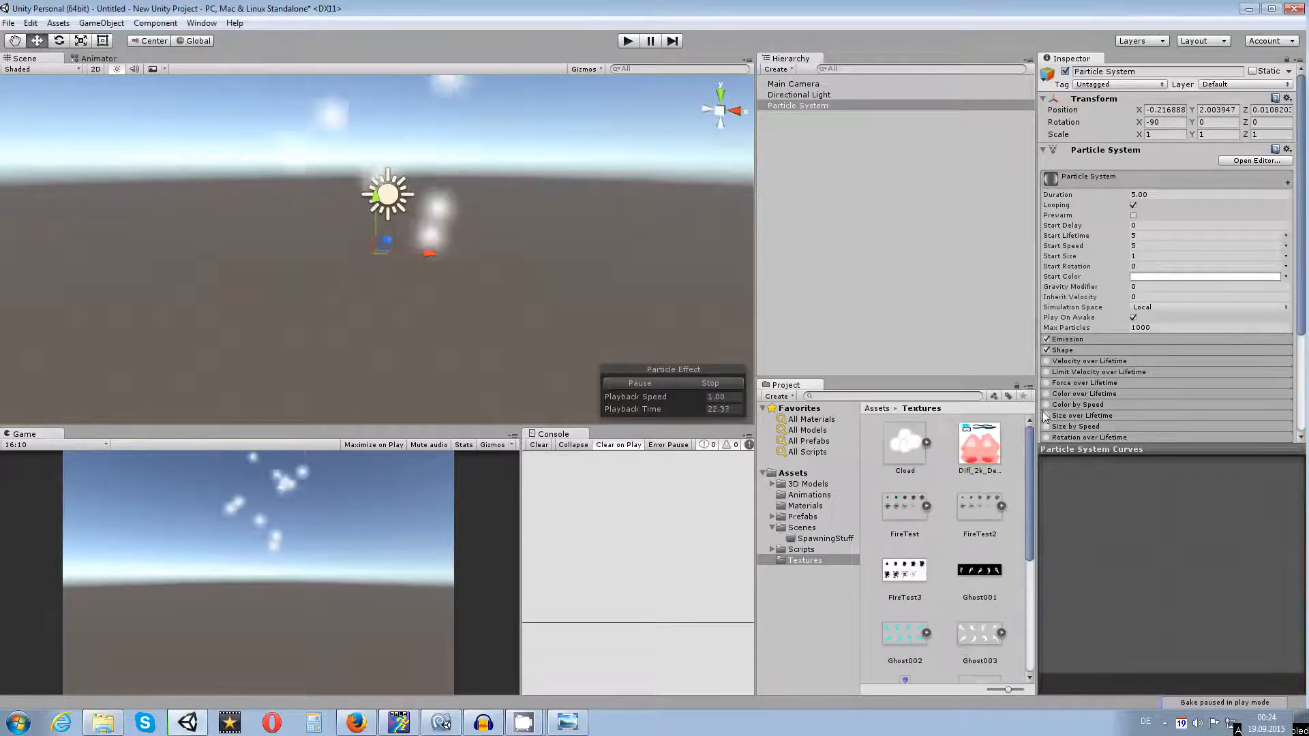
Step: Set the FireTest3 texture type to Sprite (2D and UI) and apply the import settings
{"action": "left_click", "coordinate": [905, 572]}
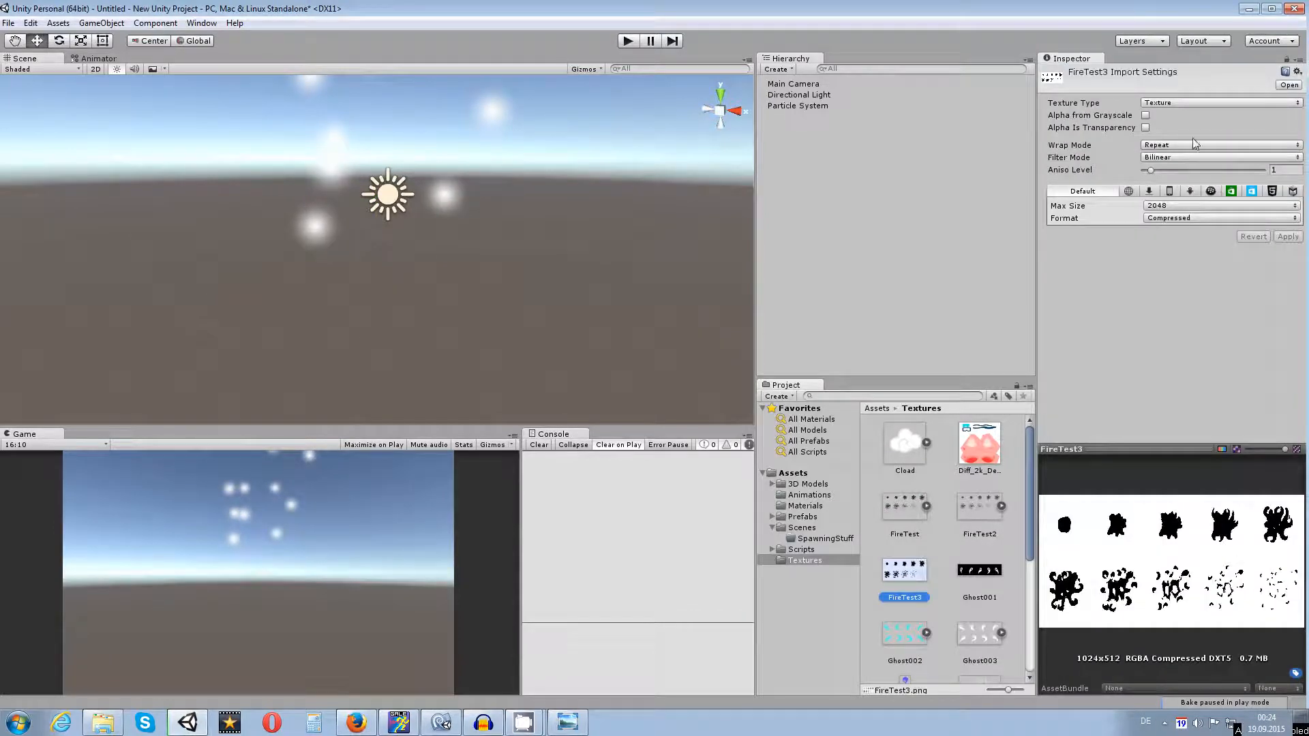
{"action": "left_click", "coordinate": [1164, 103]}
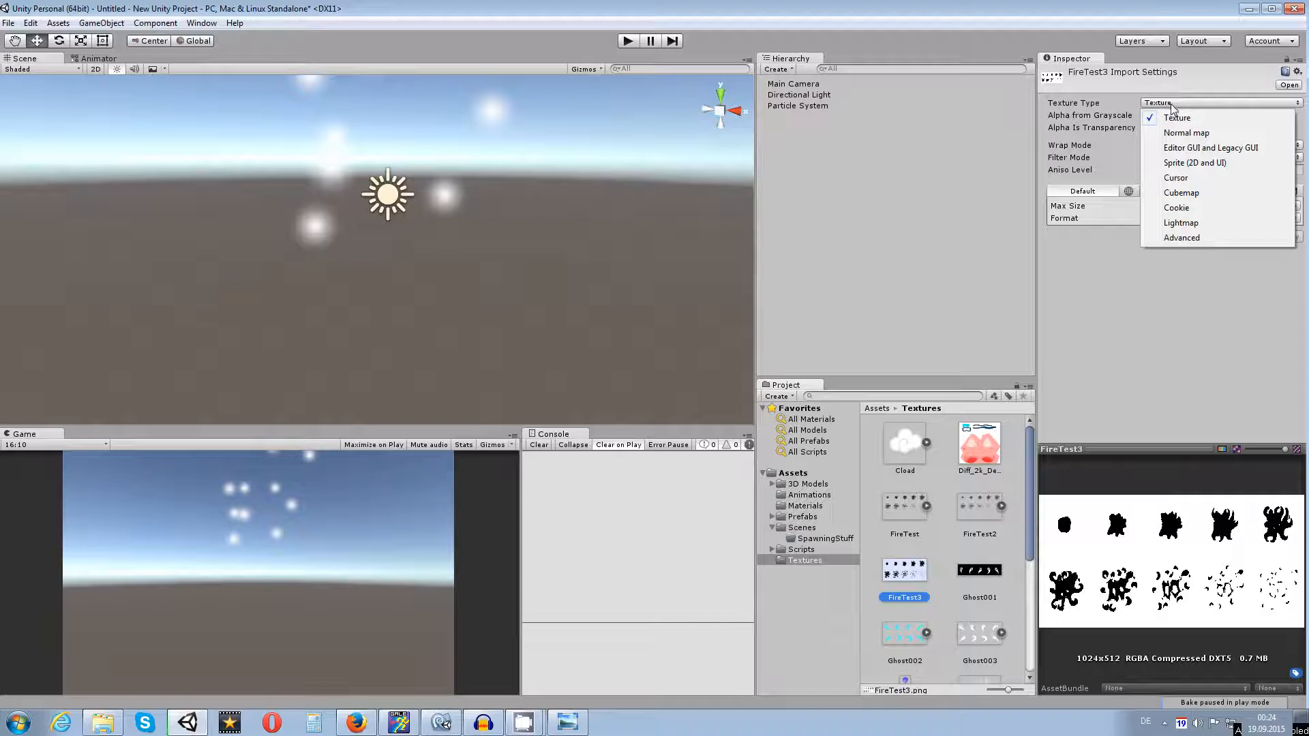
{"action": "left_click", "coordinate": [1220, 163]}
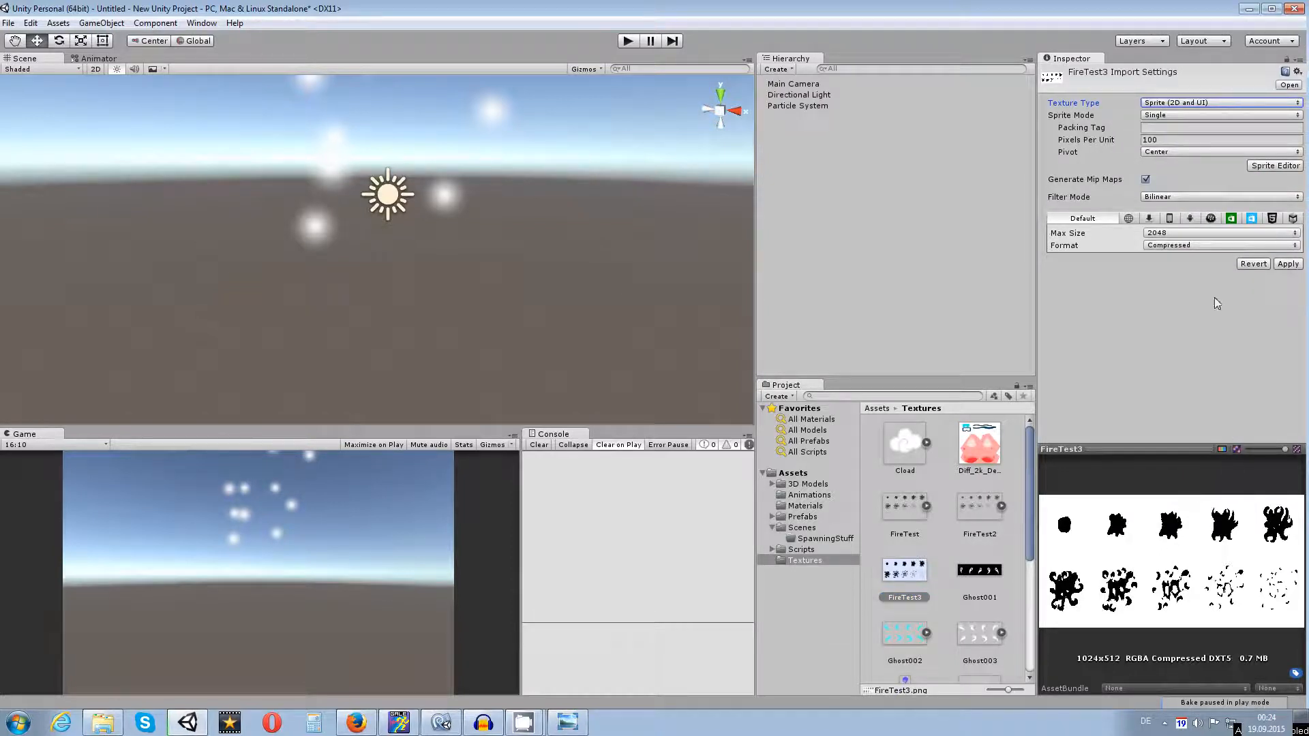
{"action": "left_click", "coordinate": [1288, 264]}
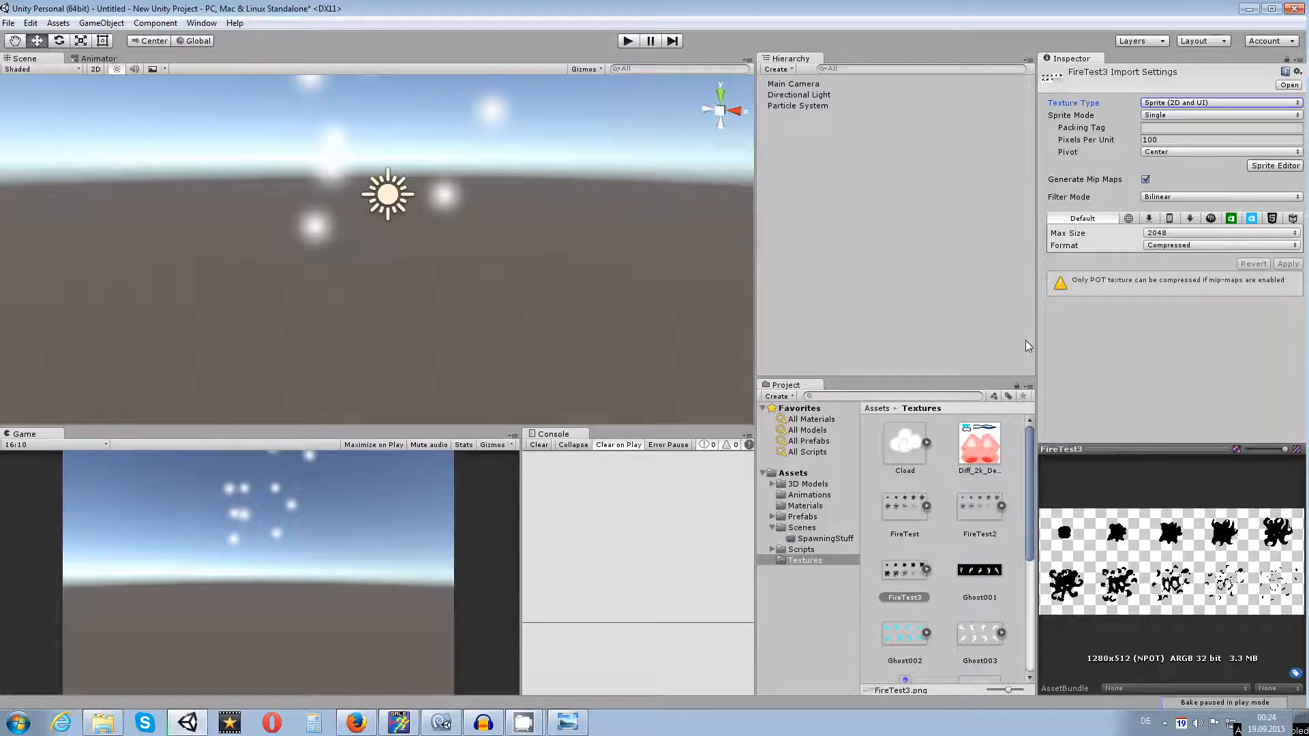
Step: Select the particle system in the scene to access its module settings
{"action": "left_click", "coordinate": [836, 108]}
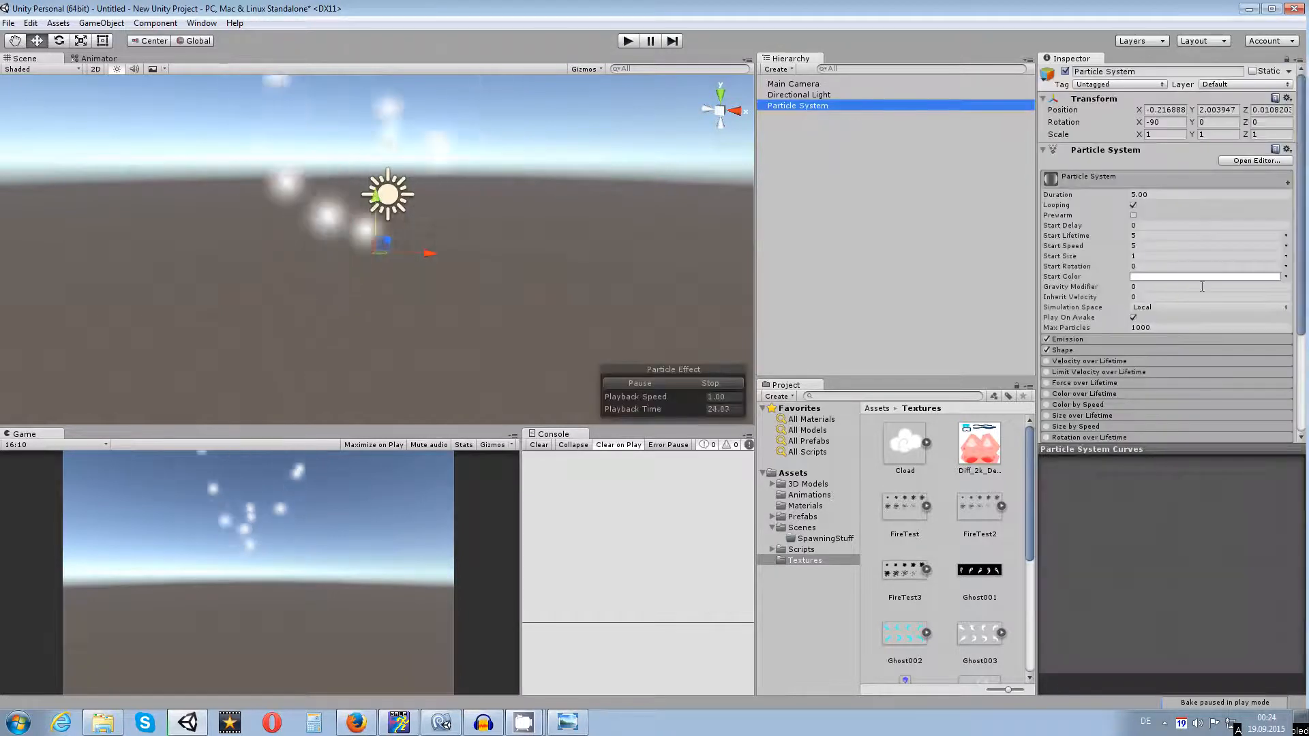
{"action": "scroll", "coordinate": [1200, 285], "scroll_direction": "down", "scroll_amount": 10}
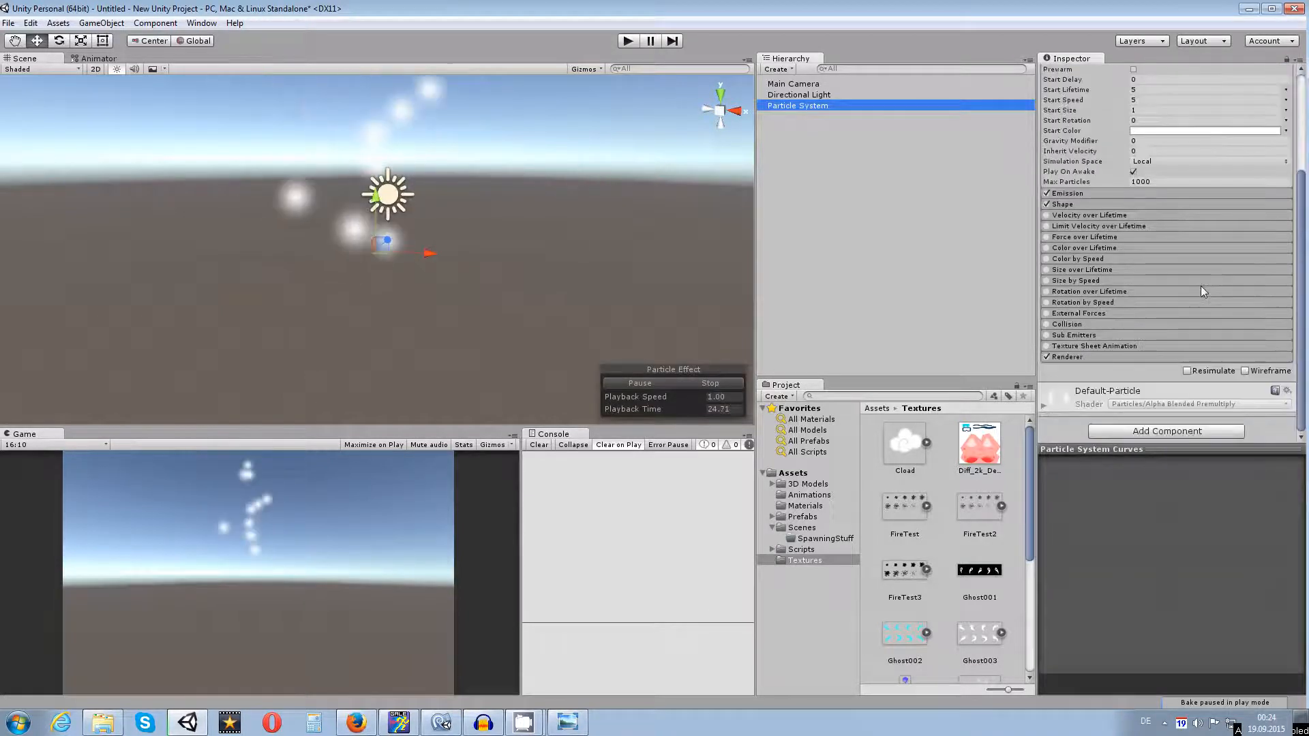
Step: Enable the Particle System's Texture Sheet Animation module and expand its settings
{"action": "left_click", "coordinate": [1050, 345]}
{"action": "left_click", "coordinate": [1059, 347]}
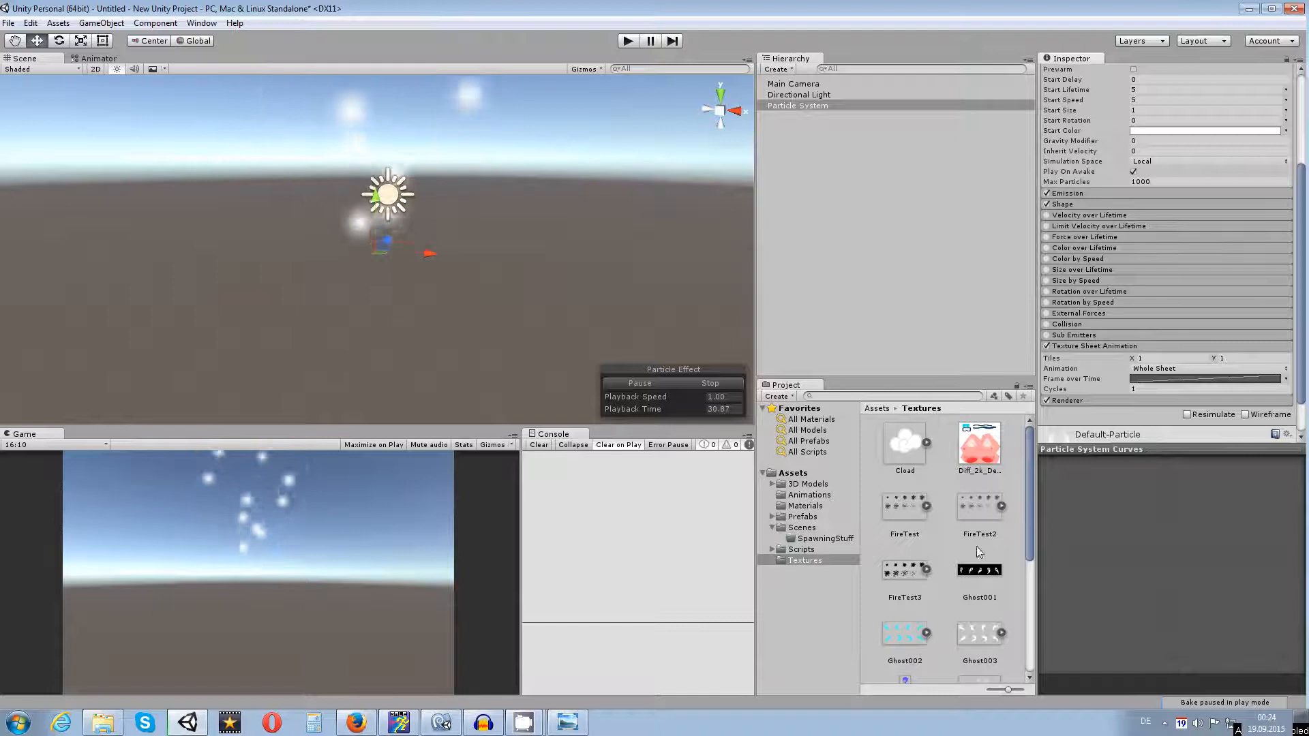
Step: Create a new material named FireEffectNew in the project's Materials folder
{"action": "left_click", "coordinate": [813, 507]}
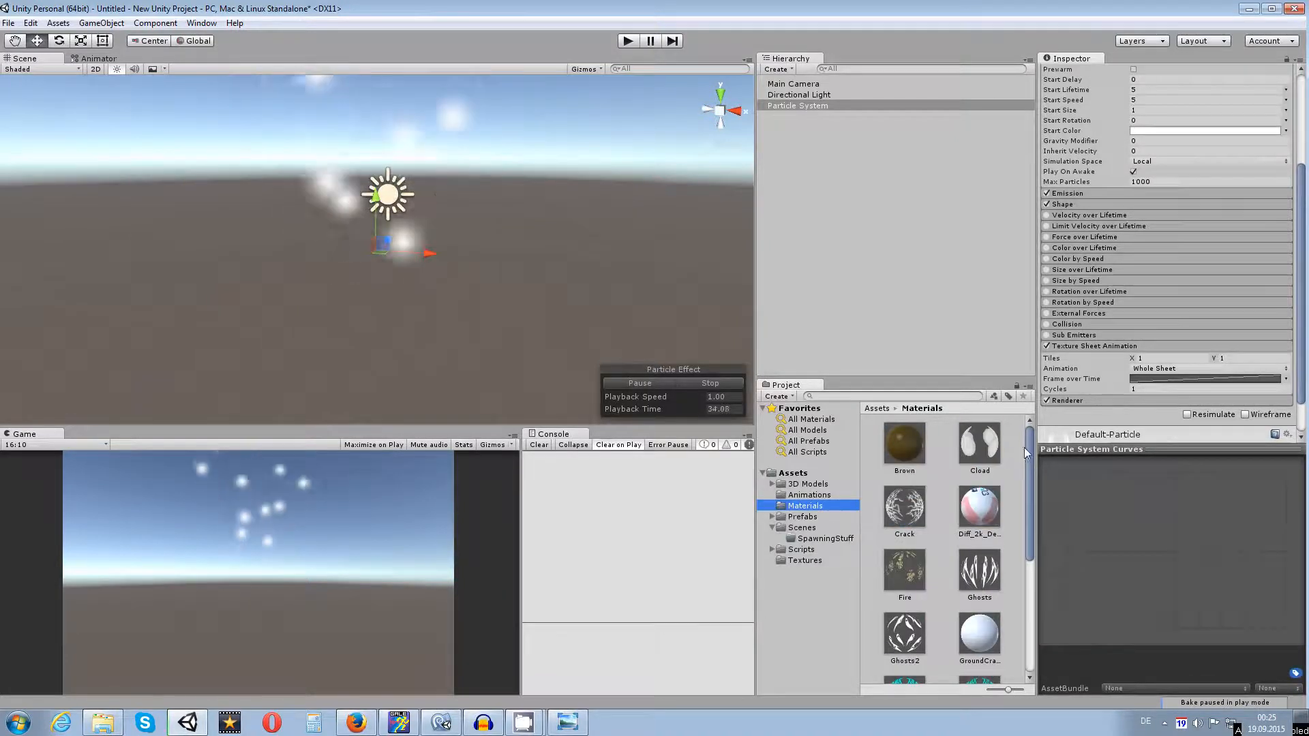
{"action": "left_click", "coordinate": [1026, 484]}
{"action": "left_click_drag", "start_coordinate": [1031, 453], "coordinate": [1031, 576]}
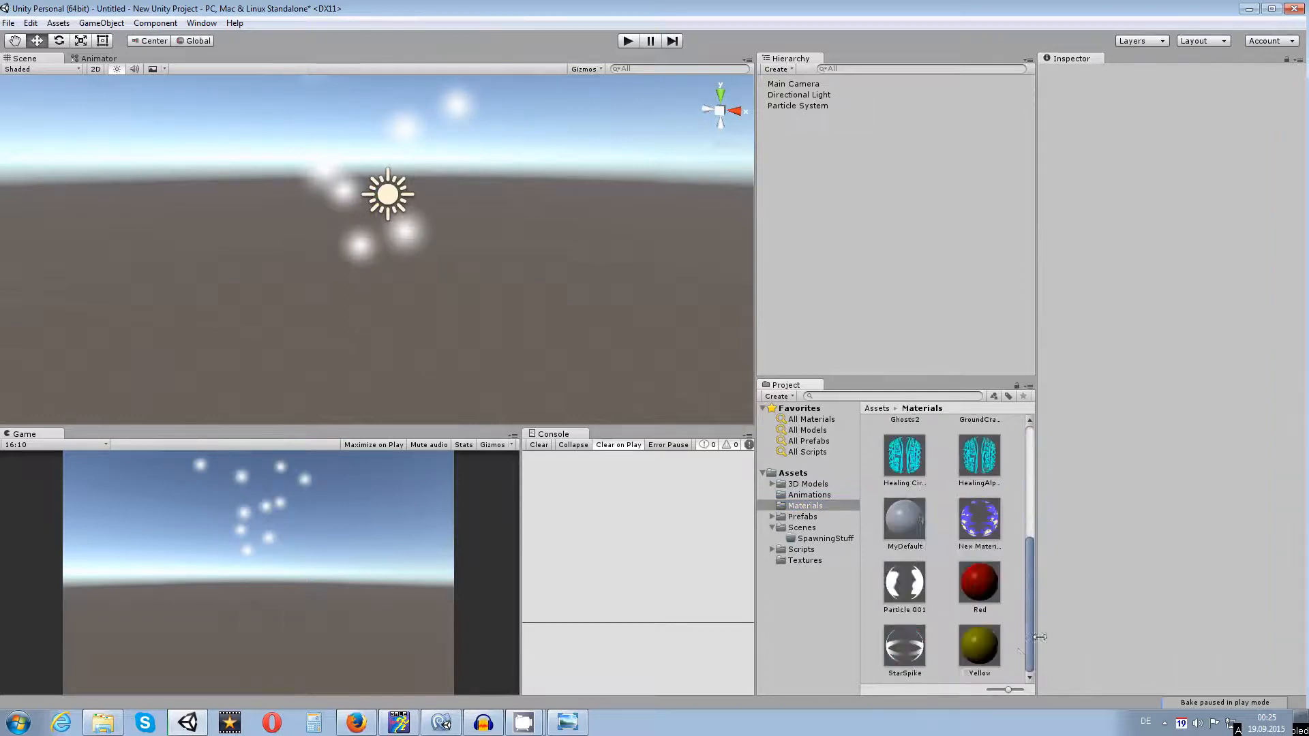
{"action": "right_click", "coordinate": [1013, 639]}
{"action": "mouse_move", "coordinate": [1054, 405]}
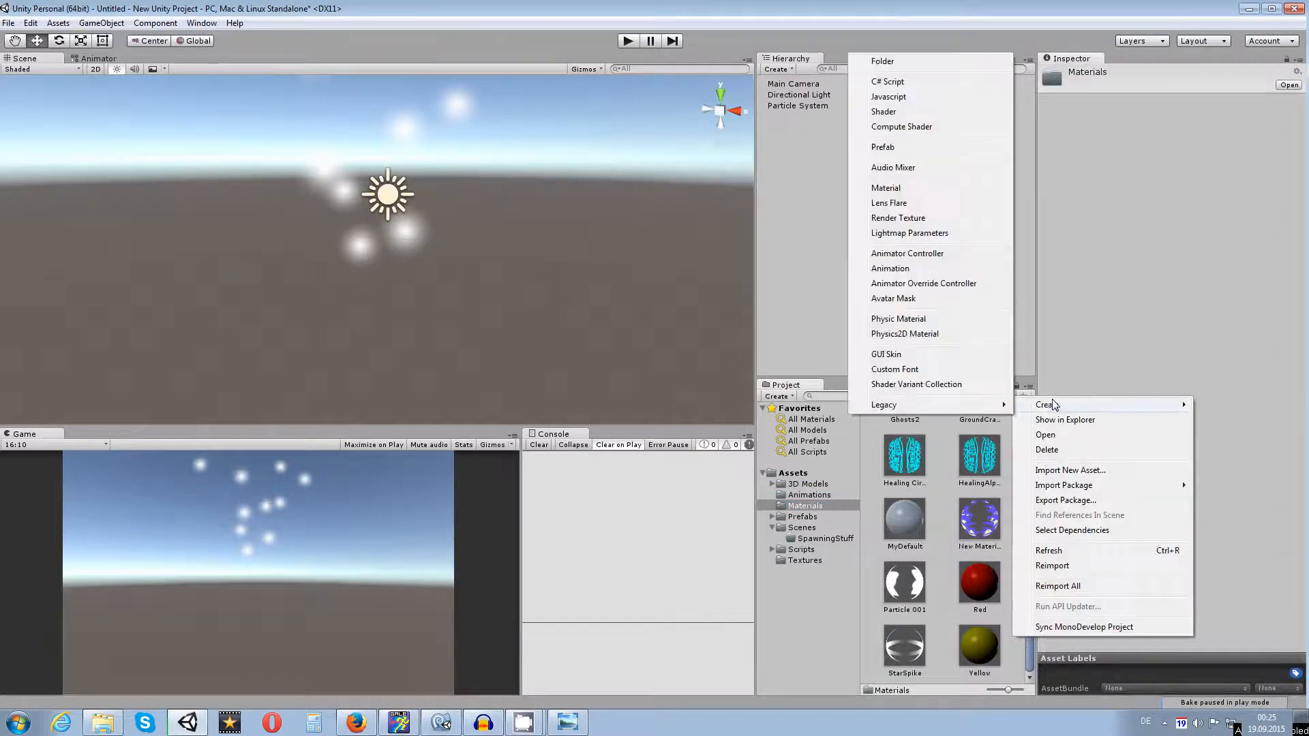
{"action": "left_click", "coordinate": [895, 191]}
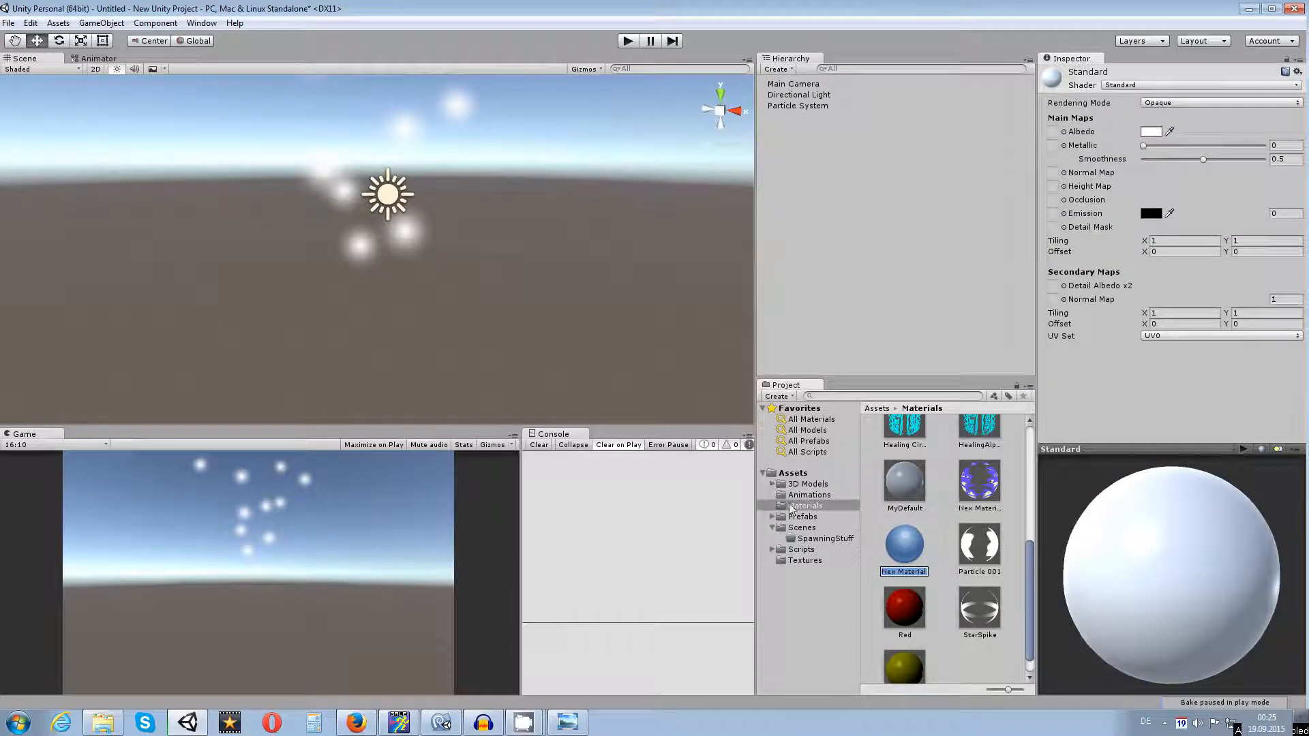
{"action": "type", "text": "FireEffectNew"}
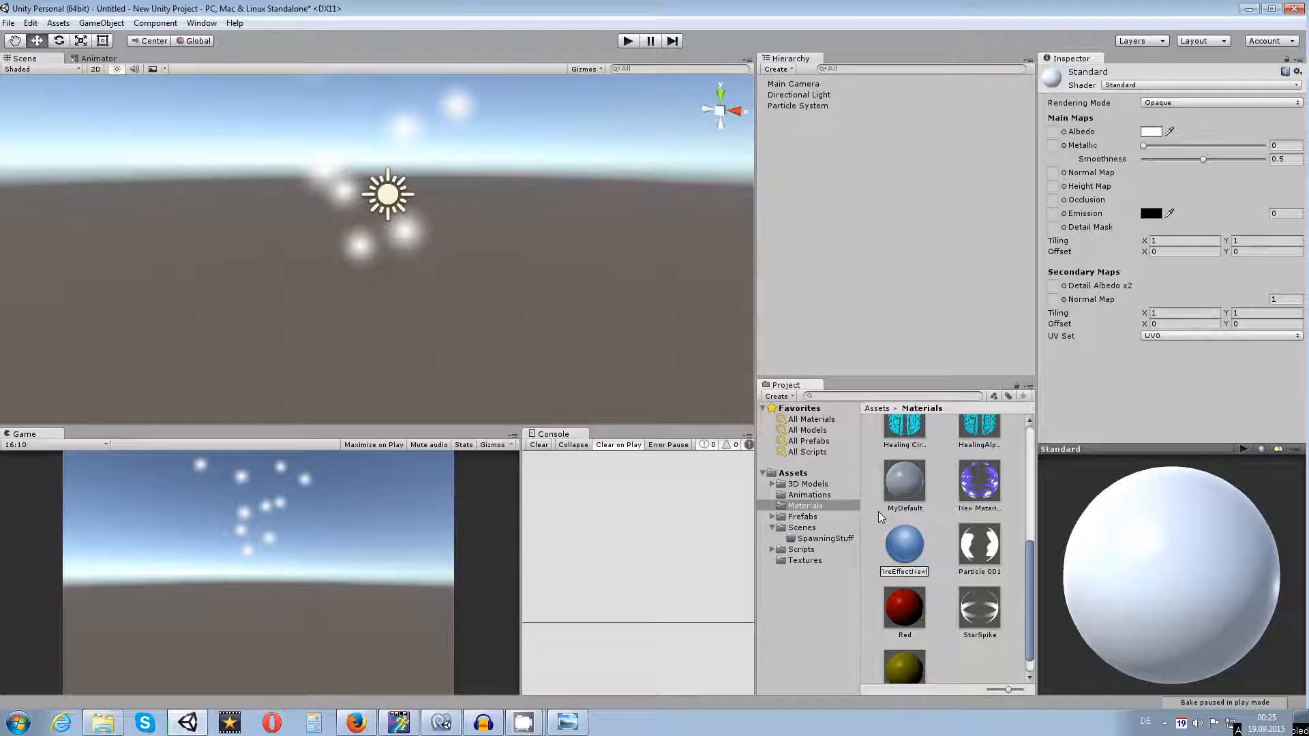
{"action": "key", "text": "Return"}
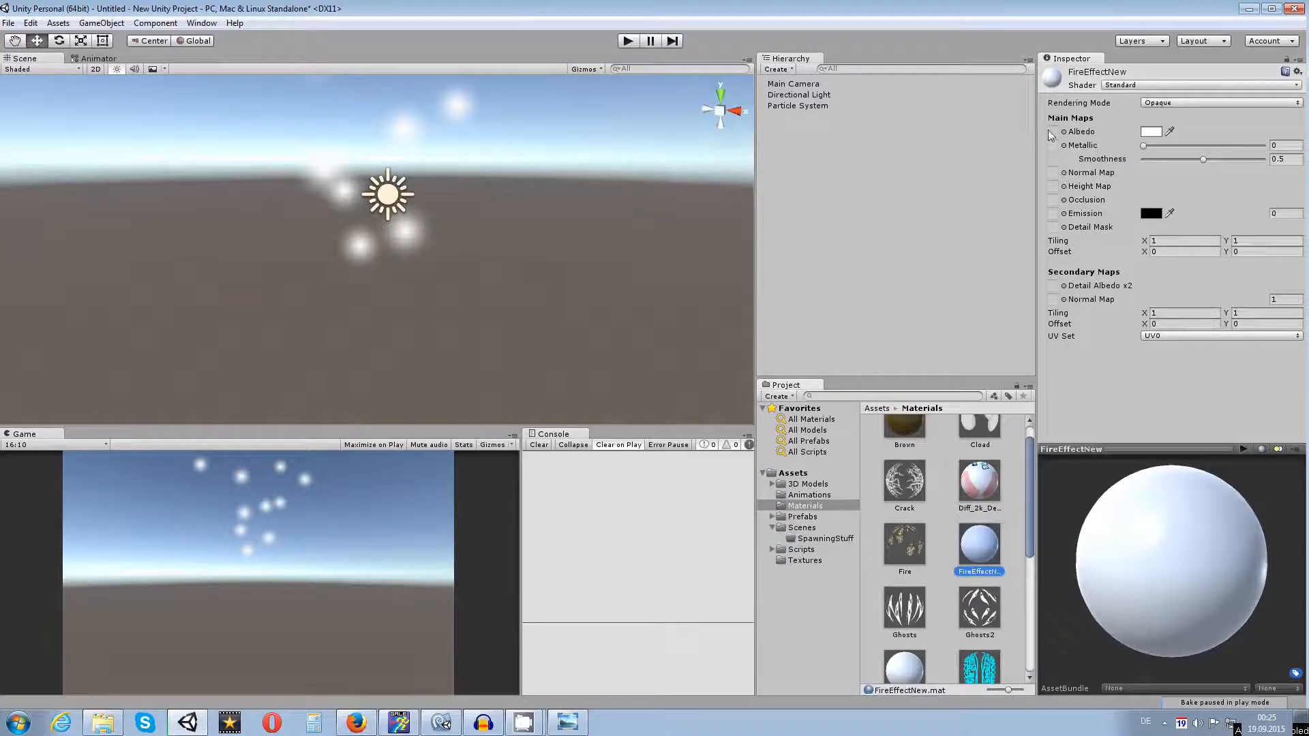
Step: Assign the FireTest3 texture from the Textures folder to the Albedo map of the FireEffectNew material
{"action": "left_click", "coordinate": [805, 561]}
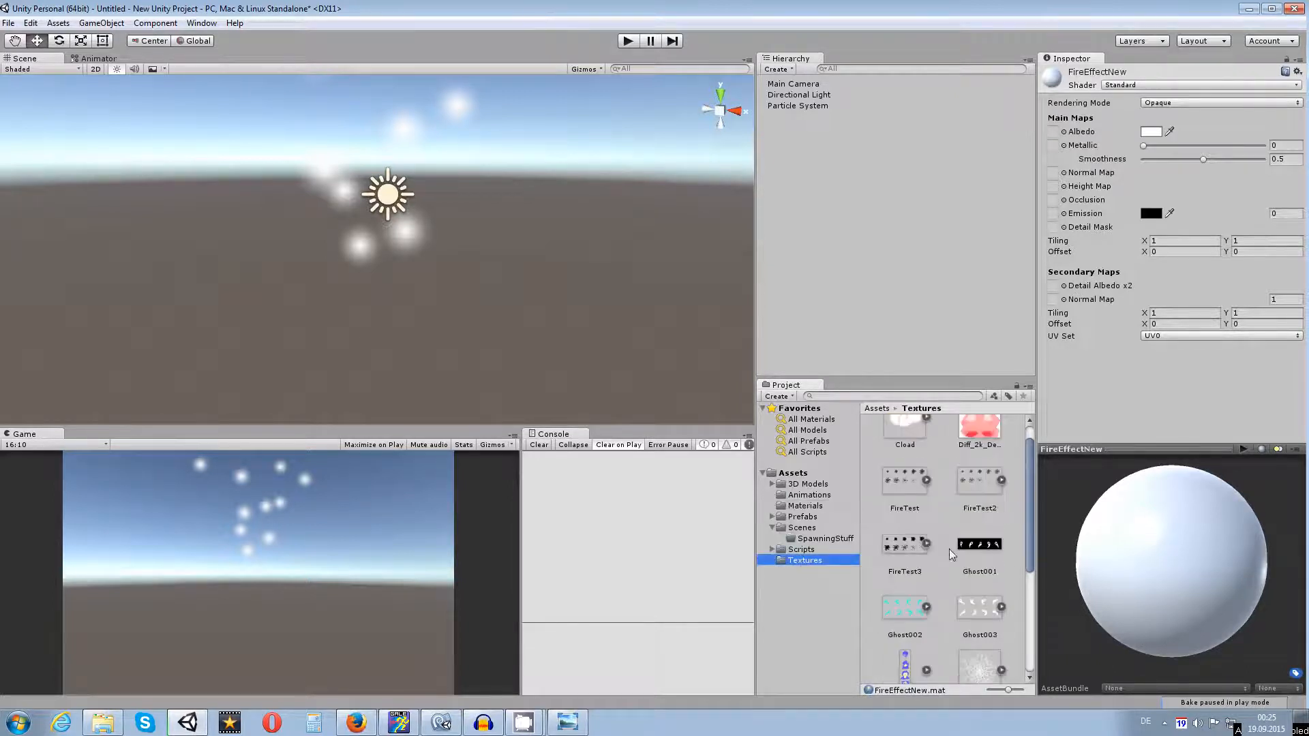
{"action": "left_click_drag", "start_coordinate": [913, 548], "coordinate": [1061, 132]}
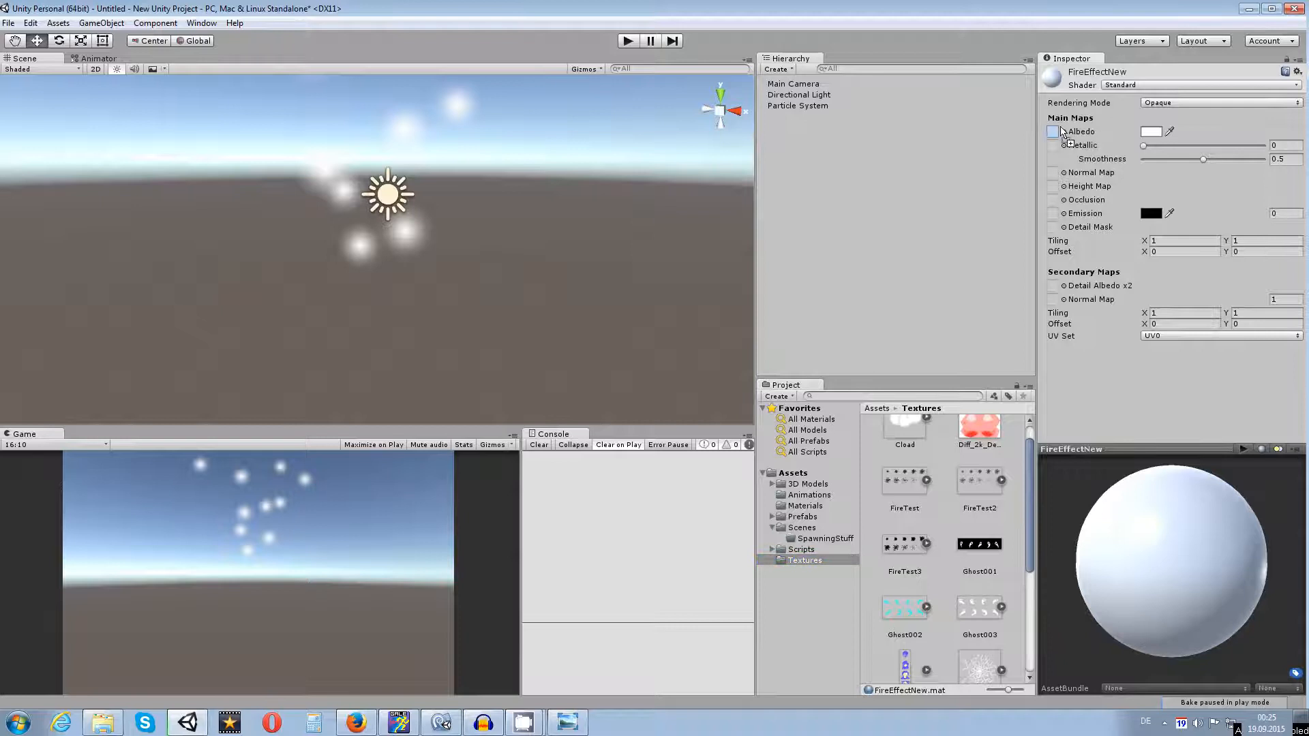
Step: Try the Particles/Additive shader on the FireEffectNew material
{"action": "left_click", "coordinate": [1130, 87]}
{"action": "mouse_move", "coordinate": [1159, 190]}
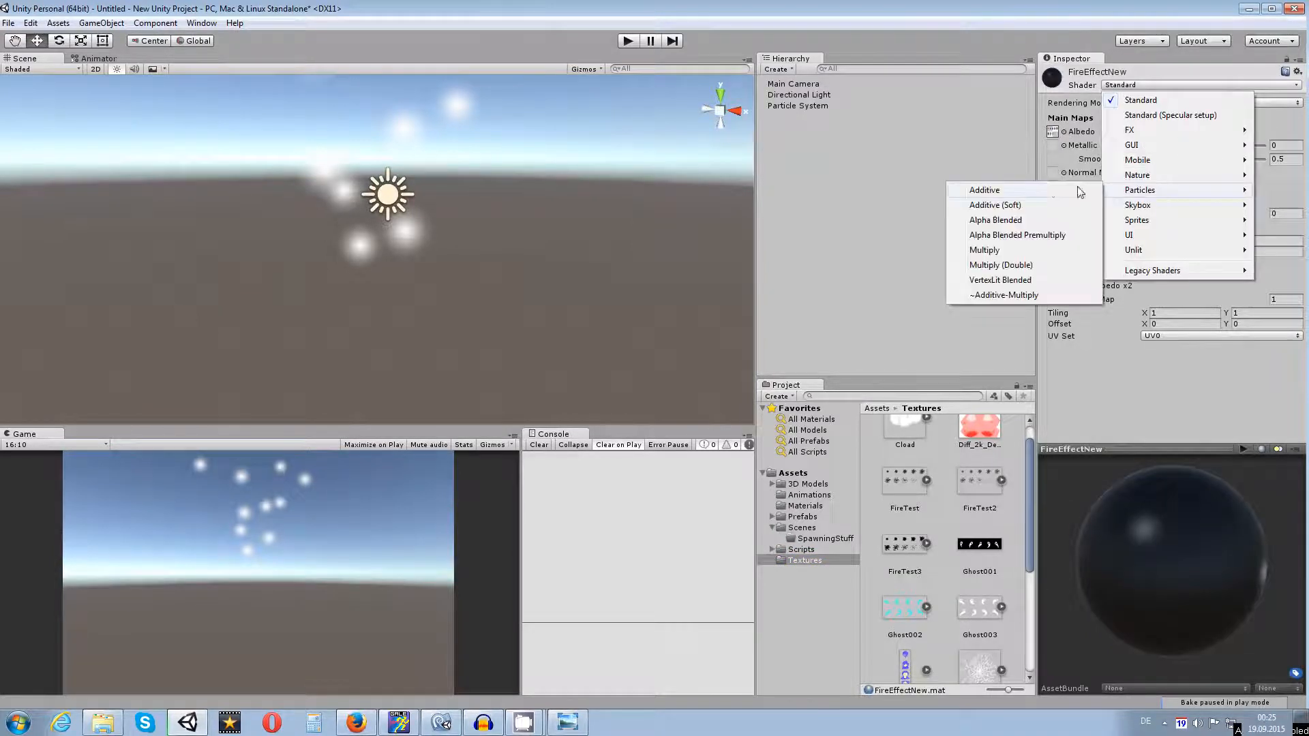
{"action": "left_click", "coordinate": [1049, 191]}
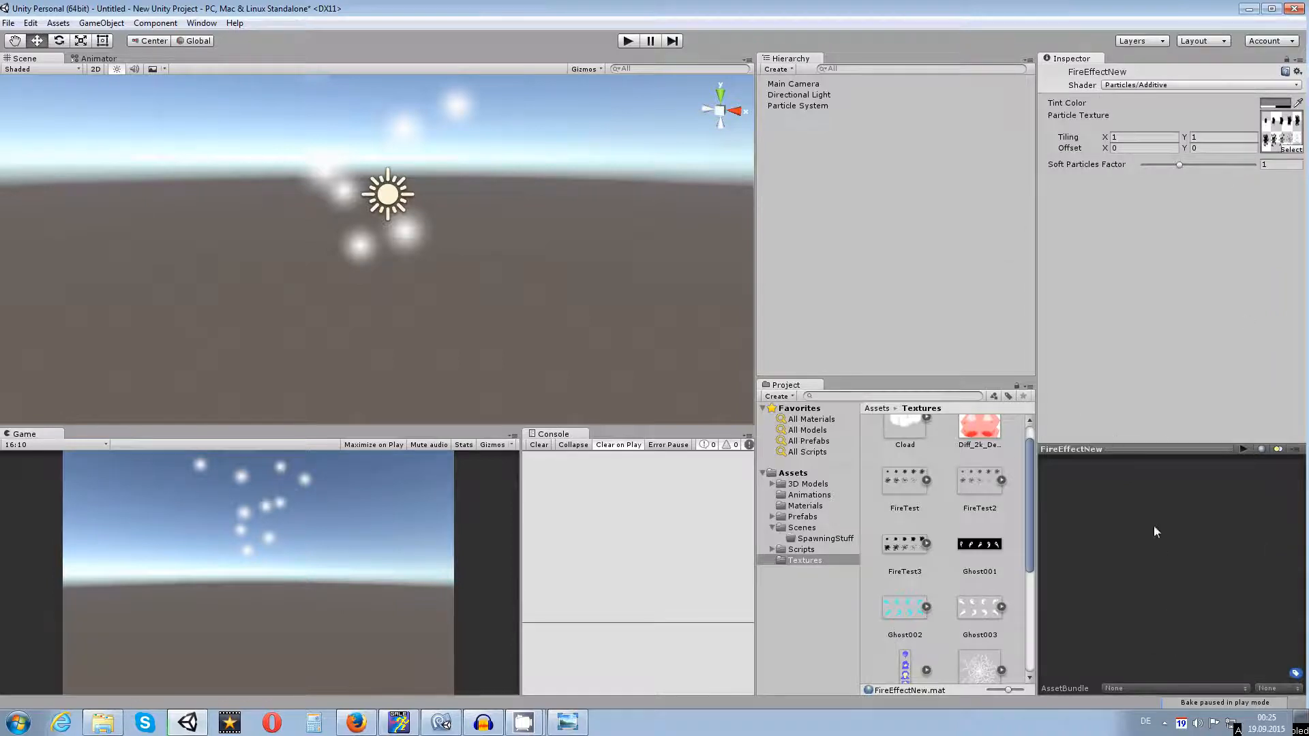
Step: Set the FireEffectNew material's shader to Particles/Alpha Blended and rotate its preview to check the texture
{"action": "left_click", "coordinate": [1161, 86]}
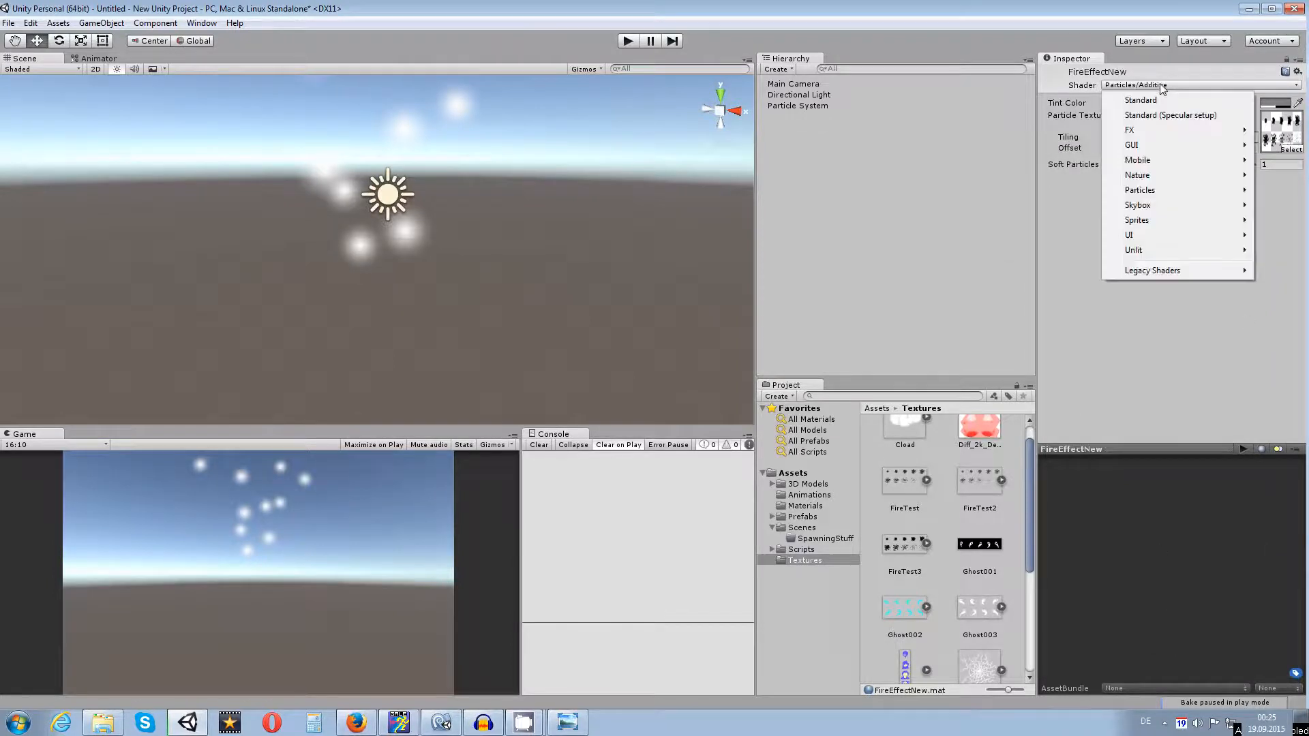
{"action": "mouse_move", "coordinate": [1158, 191]}
{"action": "left_click", "coordinate": [1016, 219]}
{"action": "left_click_drag", "start_coordinate": [1143, 463], "coordinate": [1217, 517]}
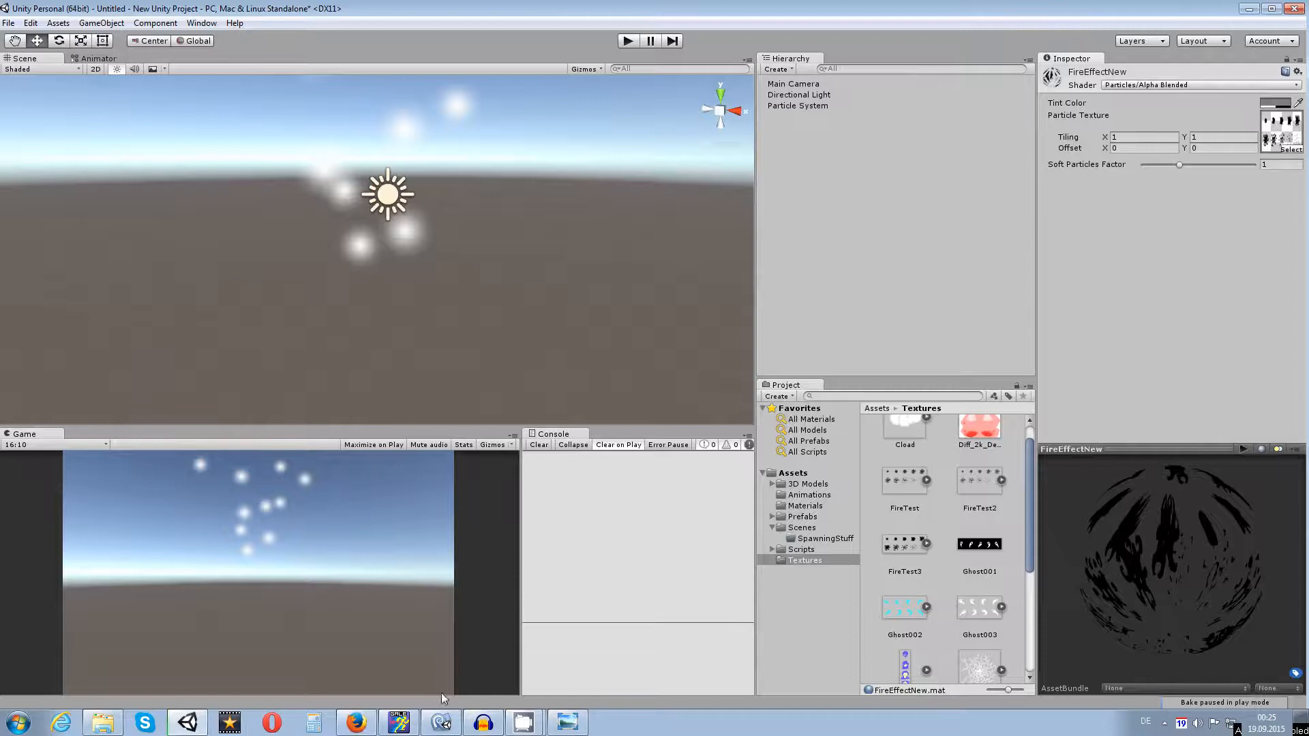
Step: Switch to GraphicsGale and invert the colors of the animation's first frame with the Negative operation
{"action": "left_click", "coordinate": [399, 722]}
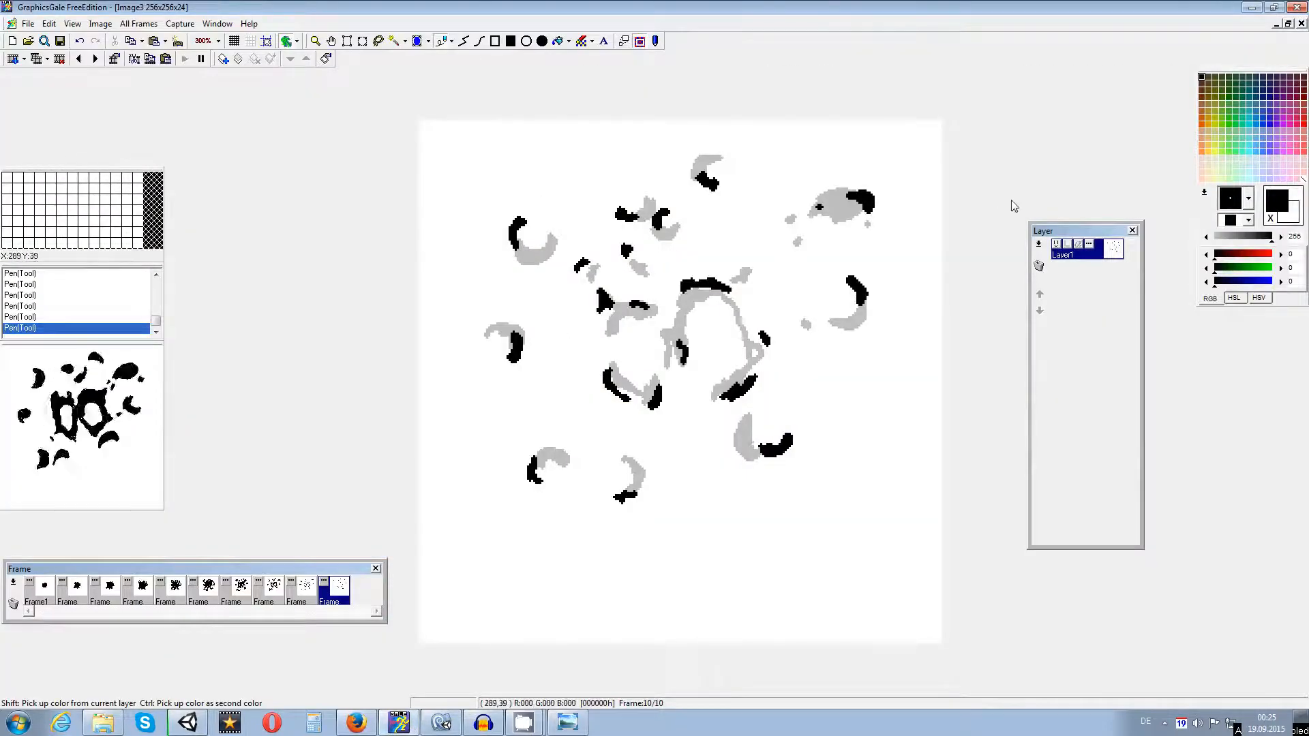
{"action": "left_click", "coordinate": [43, 588]}
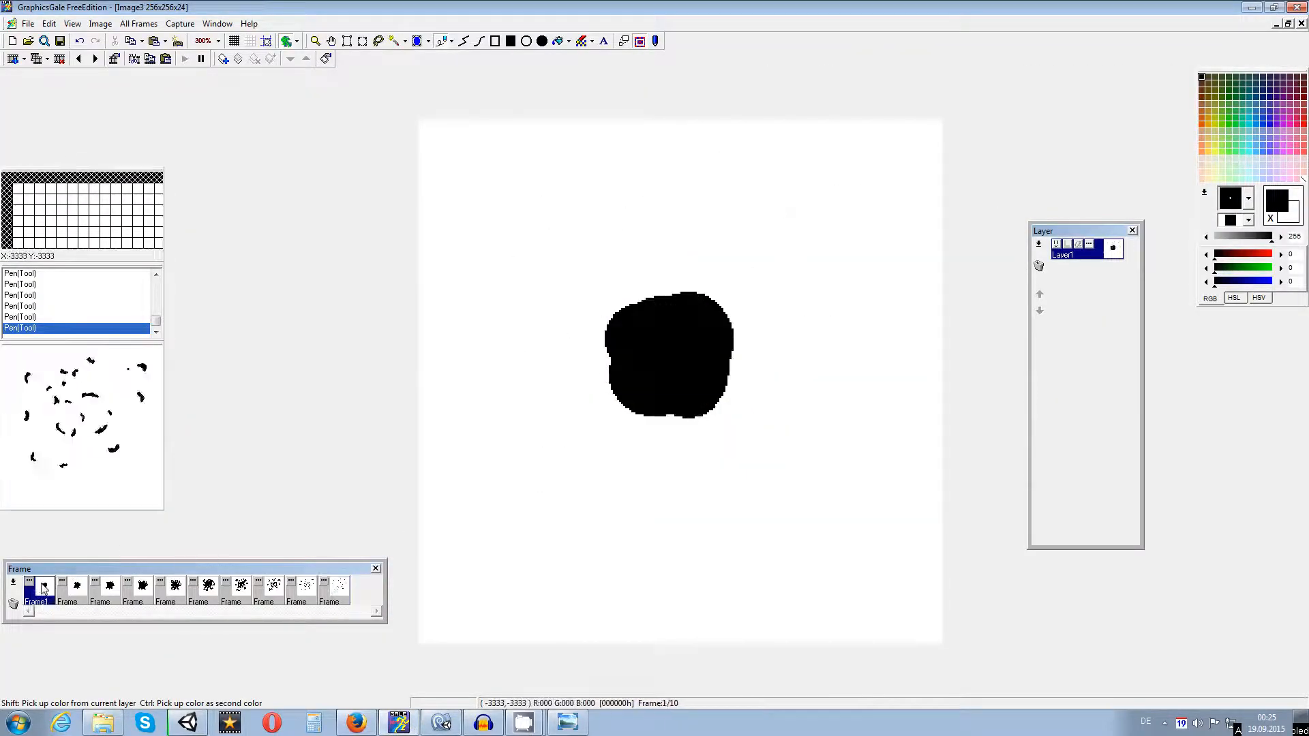
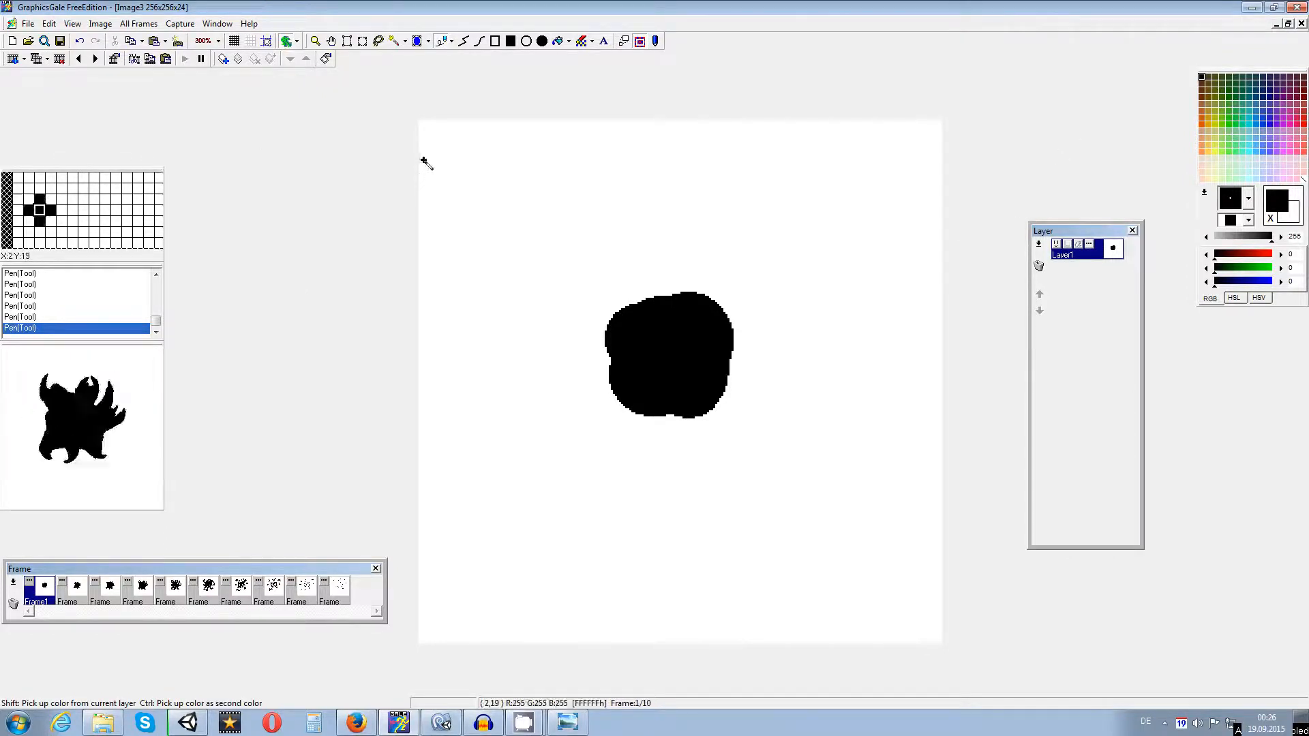
{"action": "left_click", "coordinate": [135, 23]}
{"action": "mouse_move", "coordinate": [95, 24]}
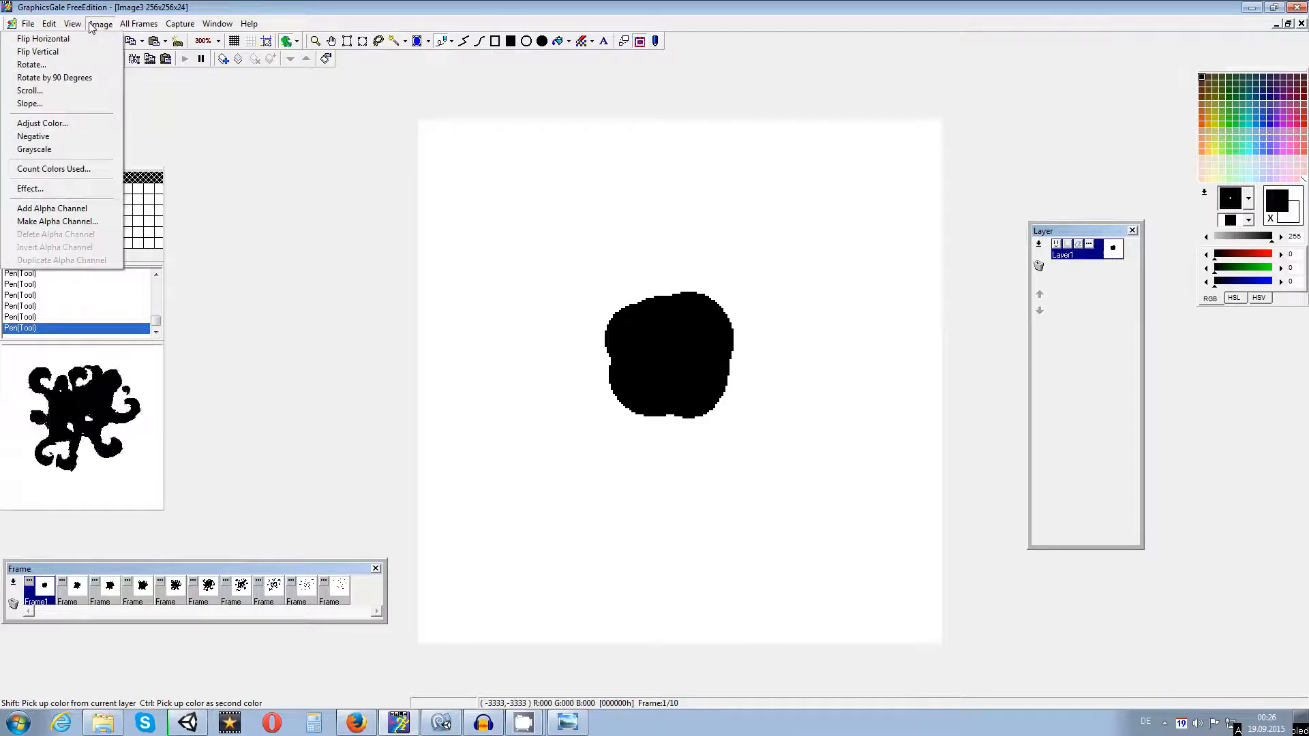
{"action": "left_click", "coordinate": [45, 137]}
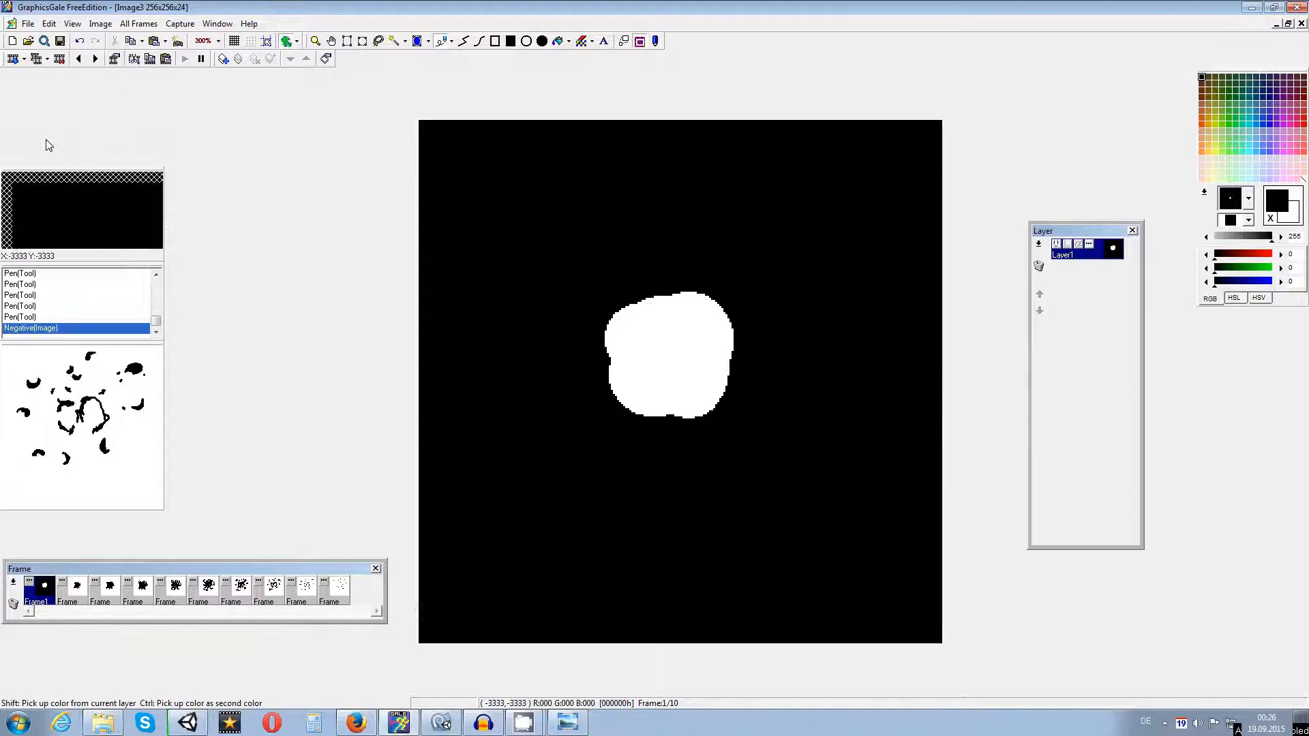
Step: Select frames 2 through 10 together and apply the Negative operation to the selection
{"action": "left_click", "coordinate": [71, 592]}
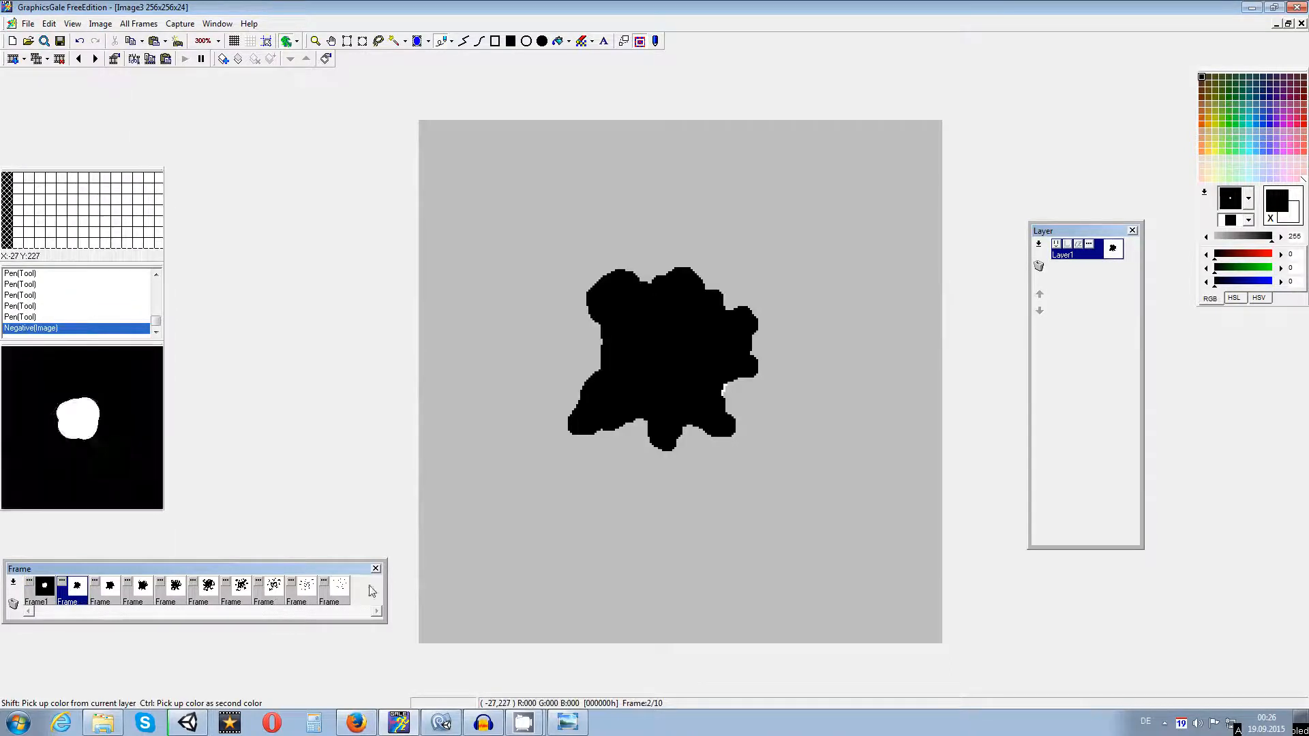
{"action": "left_click", "coordinate": [124, 594], "text": "shift"}
{"action": "left_click_drag", "start_coordinate": [126, 597], "coordinate": [338, 597]}
{"action": "left_click", "coordinate": [49, 23]}
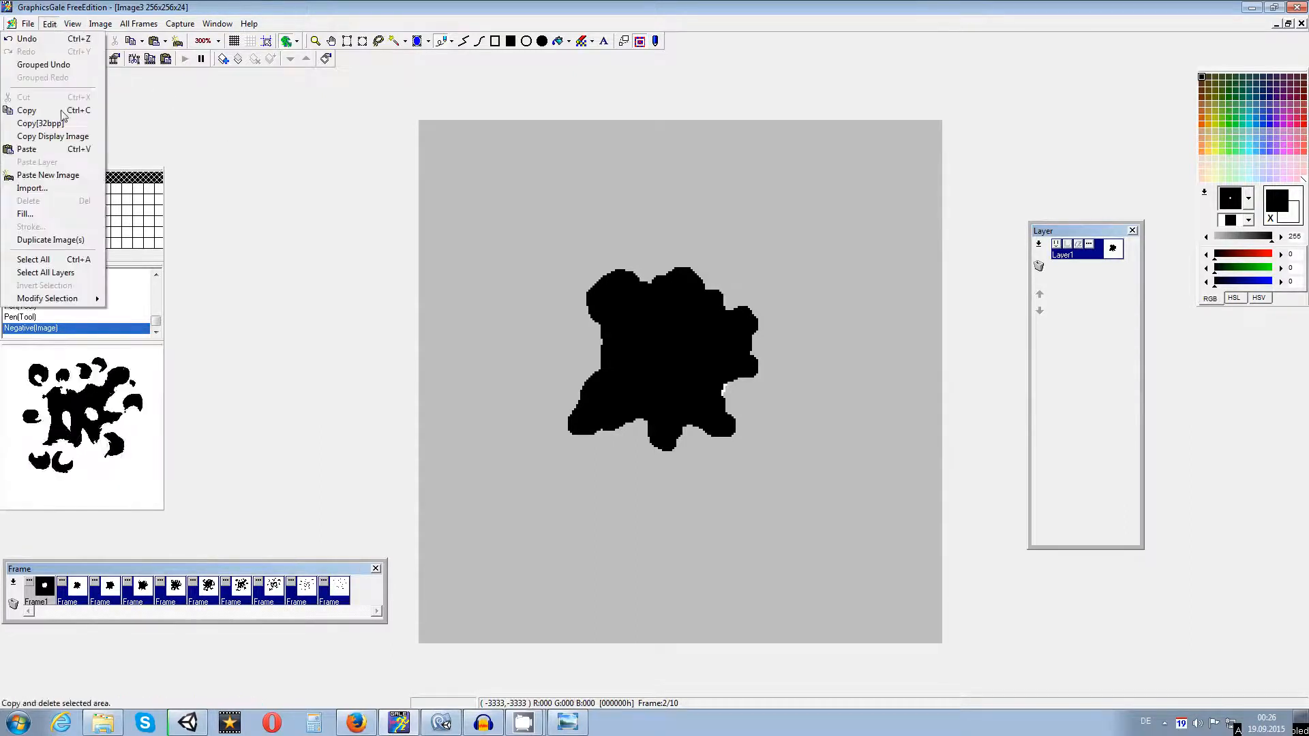
{"action": "left_click", "coordinate": [49, 23]}
{"action": "left_click", "coordinate": [49, 23]}
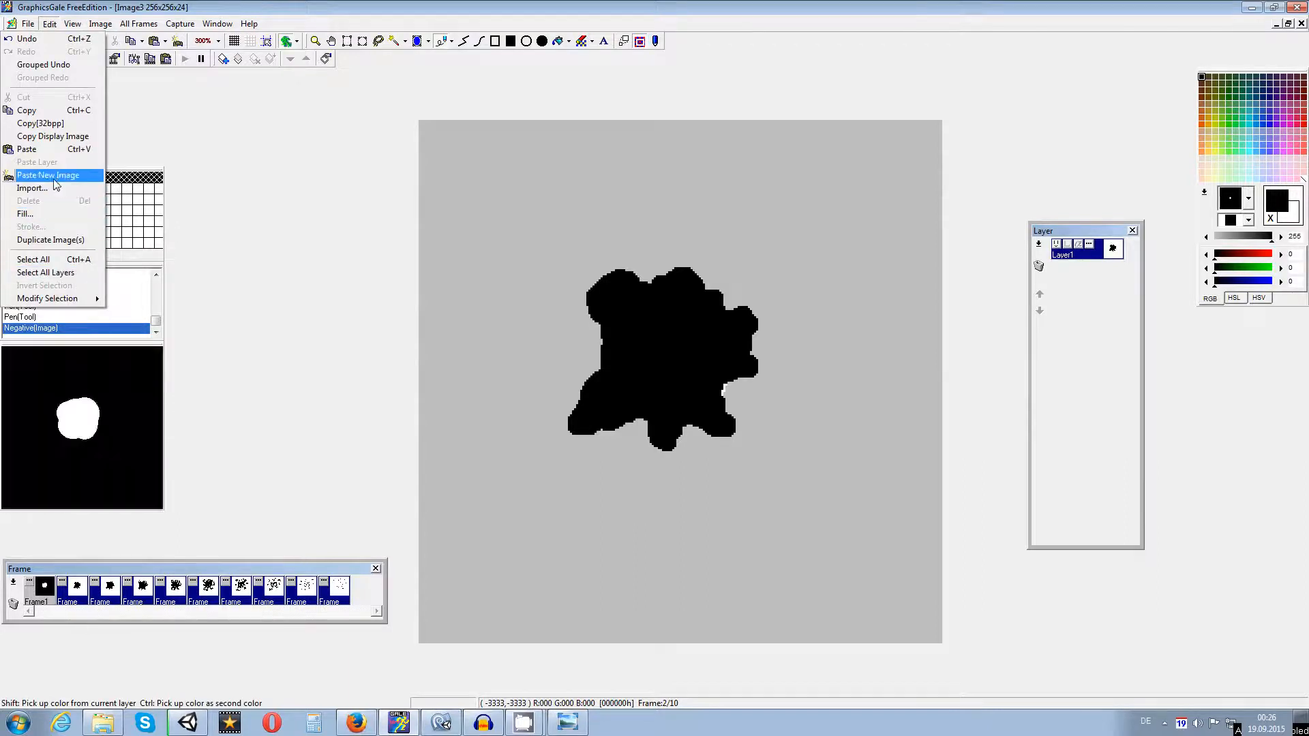
{"action": "mouse_move", "coordinate": [73, 25]}
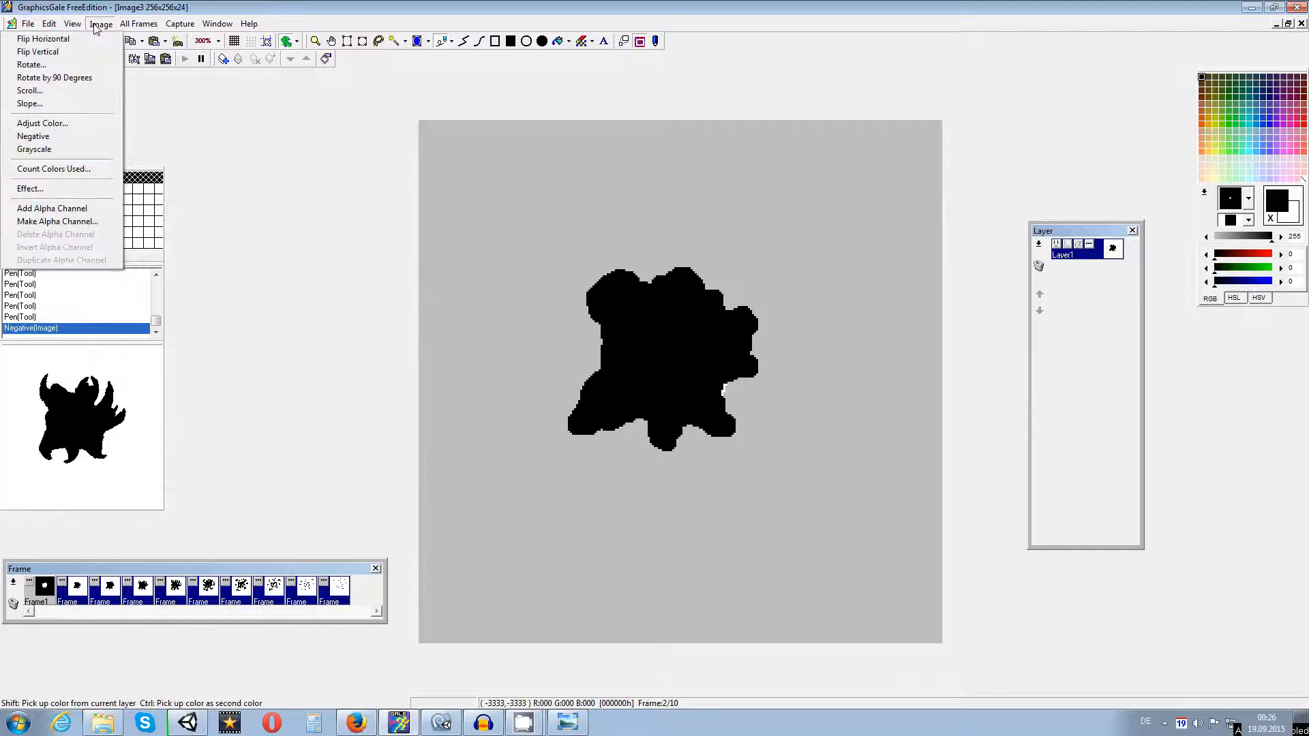
{"action": "left_click", "coordinate": [56, 139]}
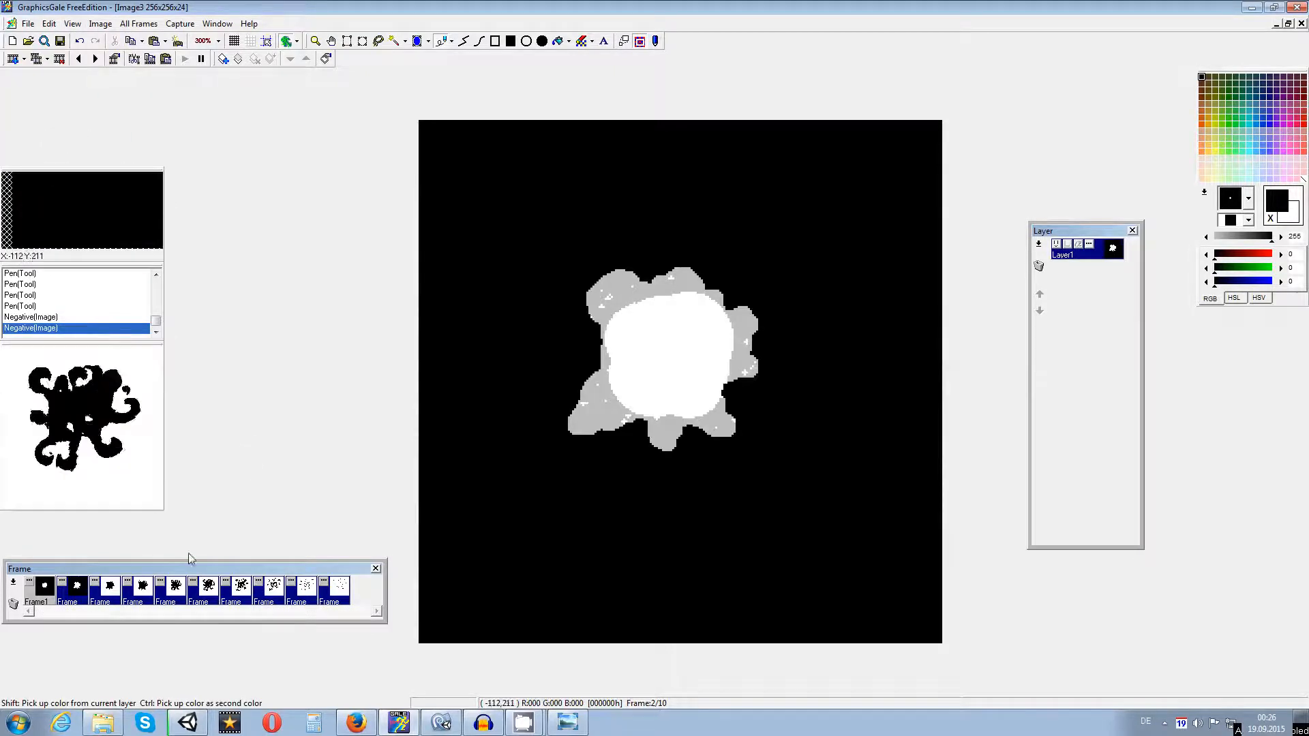
Step: Invert the colors of animation frames 3, 4, 5 and 6 one by one with the Negative operation
{"action": "left_click", "coordinate": [109, 587]}
{"action": "left_click", "coordinate": [100, 24]}
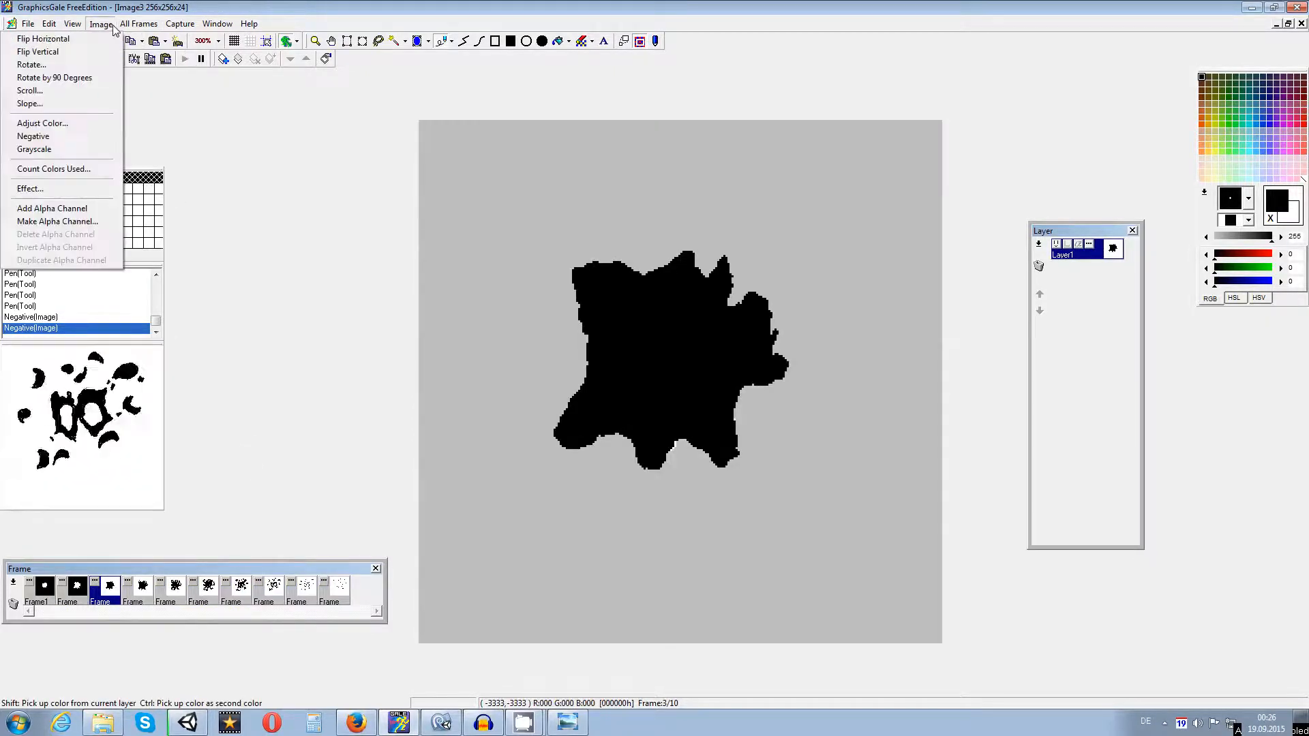
{"action": "left_click", "coordinate": [82, 141]}
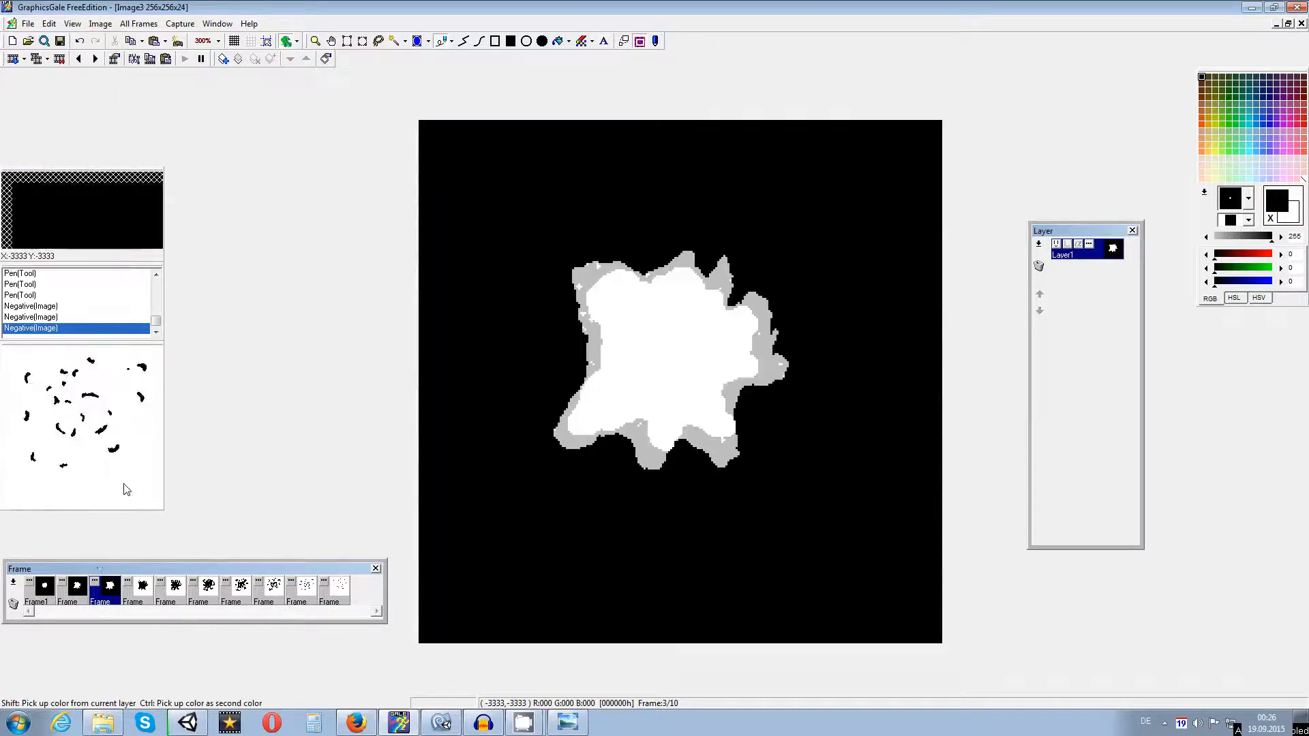
{"action": "left_click", "coordinate": [142, 588]}
{"action": "left_click", "coordinate": [91, 27]}
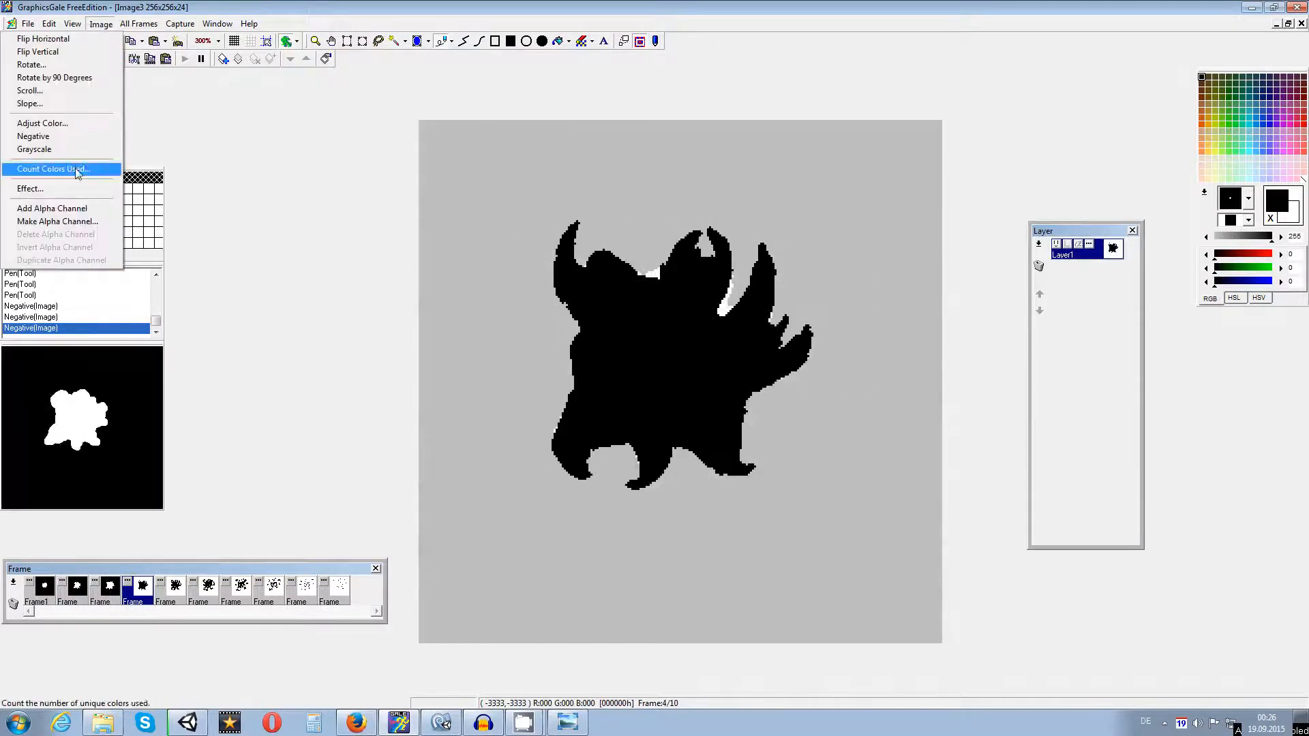
{"action": "left_click", "coordinate": [65, 137]}
{"action": "left_click", "coordinate": [175, 588]}
{"action": "left_click", "coordinate": [102, 25]}
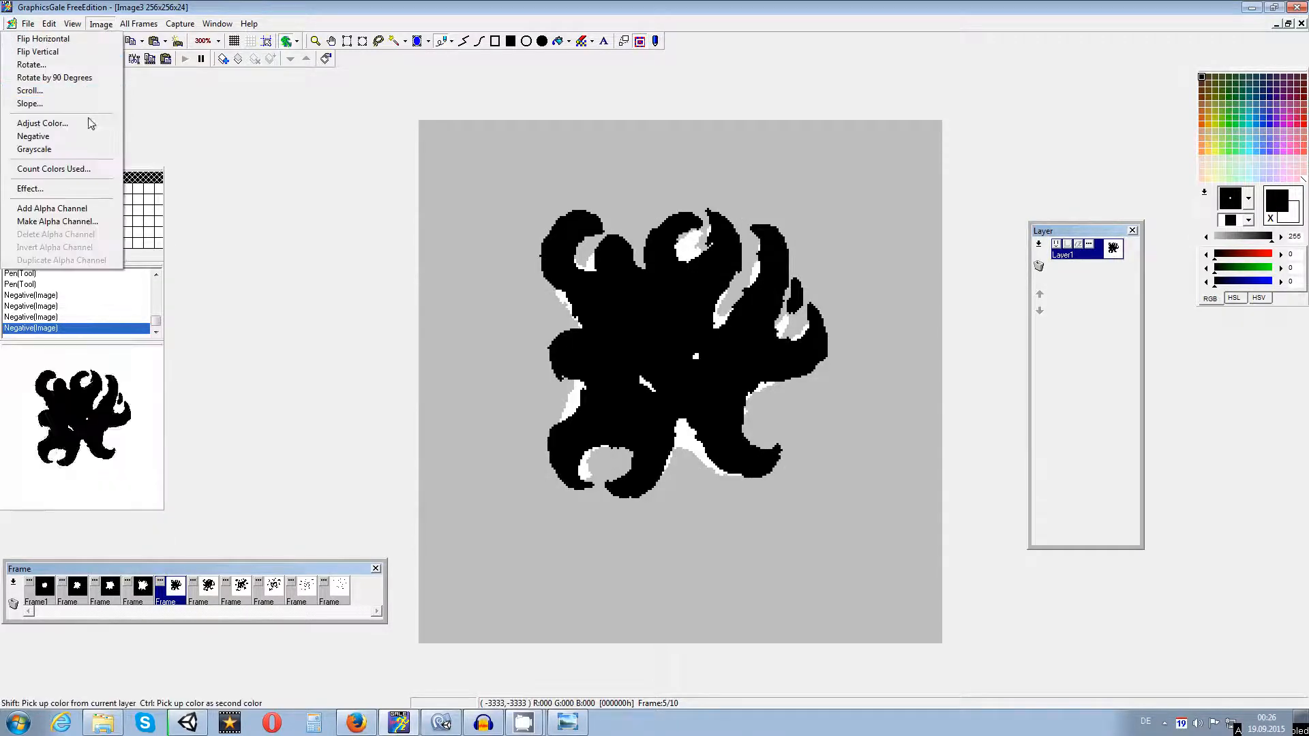
{"action": "left_click", "coordinate": [65, 136]}
{"action": "left_click", "coordinate": [208, 587]}
{"action": "left_click", "coordinate": [100, 24]}
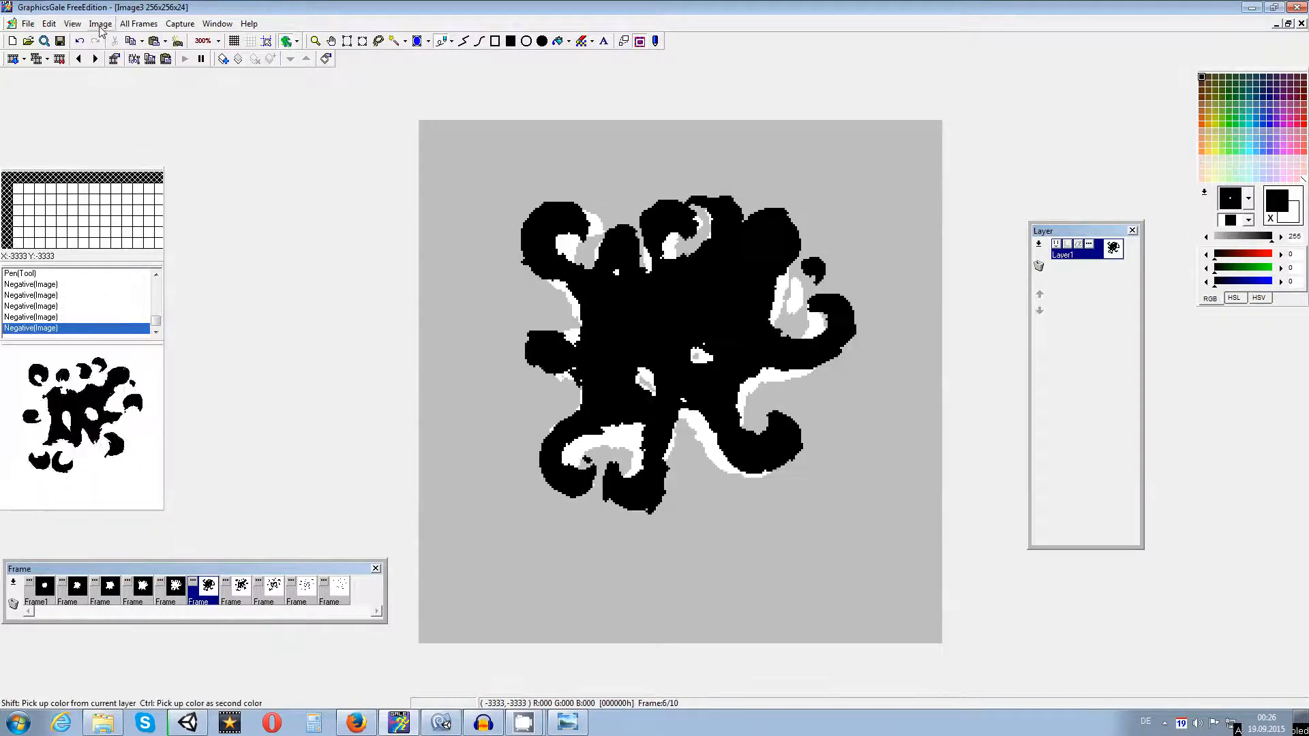
{"action": "left_click", "coordinate": [102, 135]}
Step: Invert the colors of animation frames 7, 8, 9 and 10 individually with the Negative operation
{"action": "left_click", "coordinate": [236, 597]}
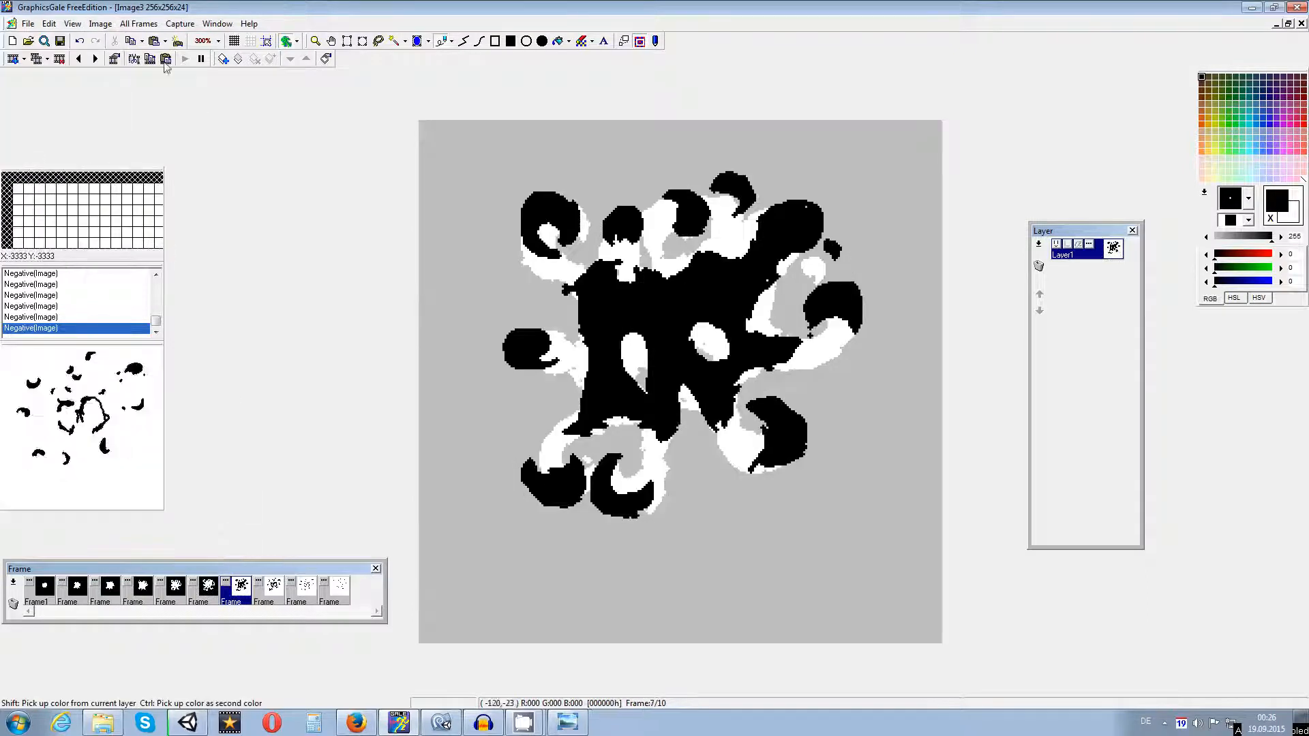
{"action": "left_click", "coordinate": [101, 24]}
{"action": "left_click", "coordinate": [82, 136]}
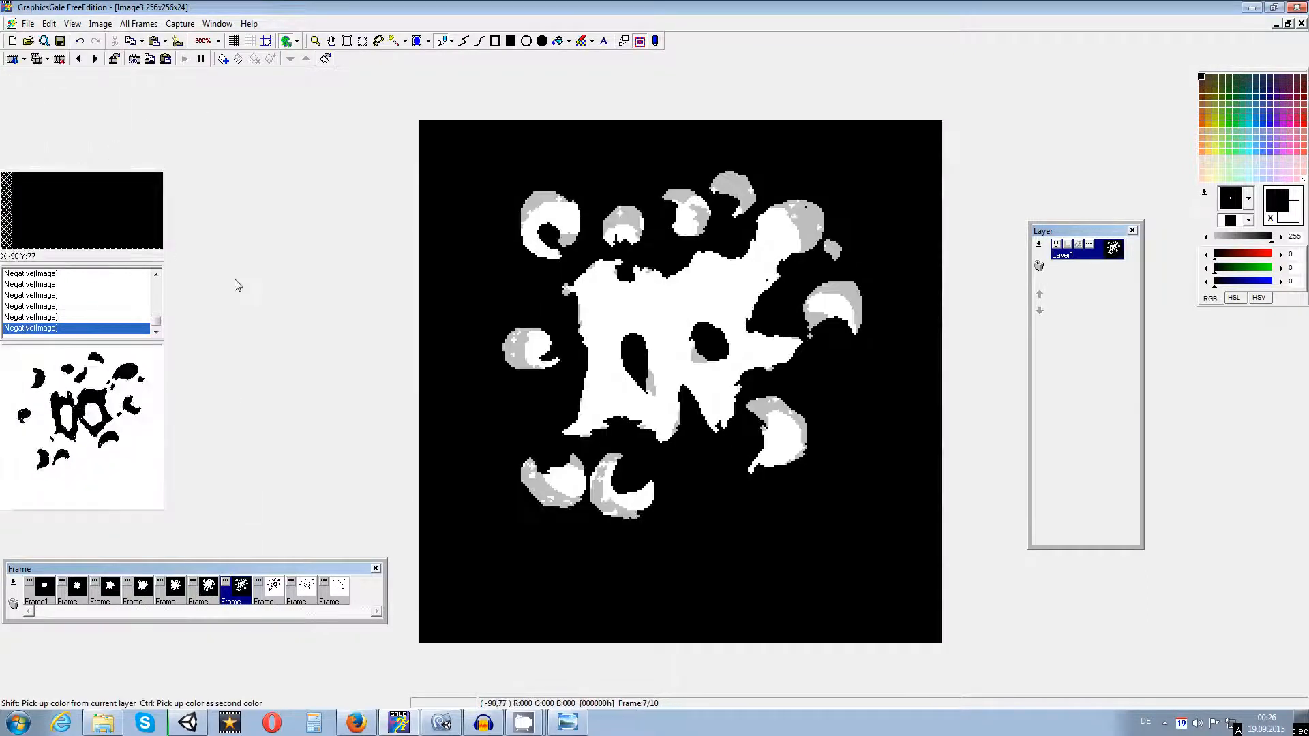
{"action": "left_click", "coordinate": [276, 589]}
{"action": "left_click", "coordinate": [101, 24]}
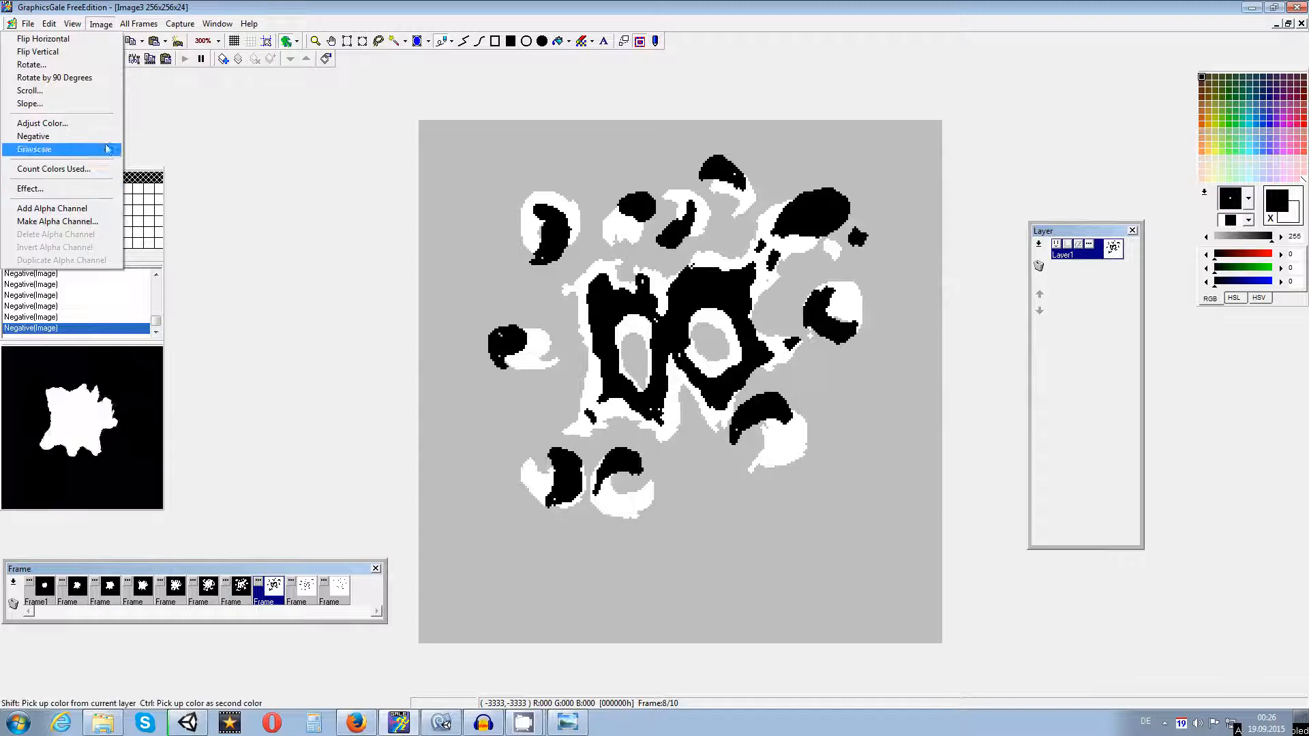
{"action": "left_click", "coordinate": [106, 144]}
{"action": "left_click", "coordinate": [307, 588]}
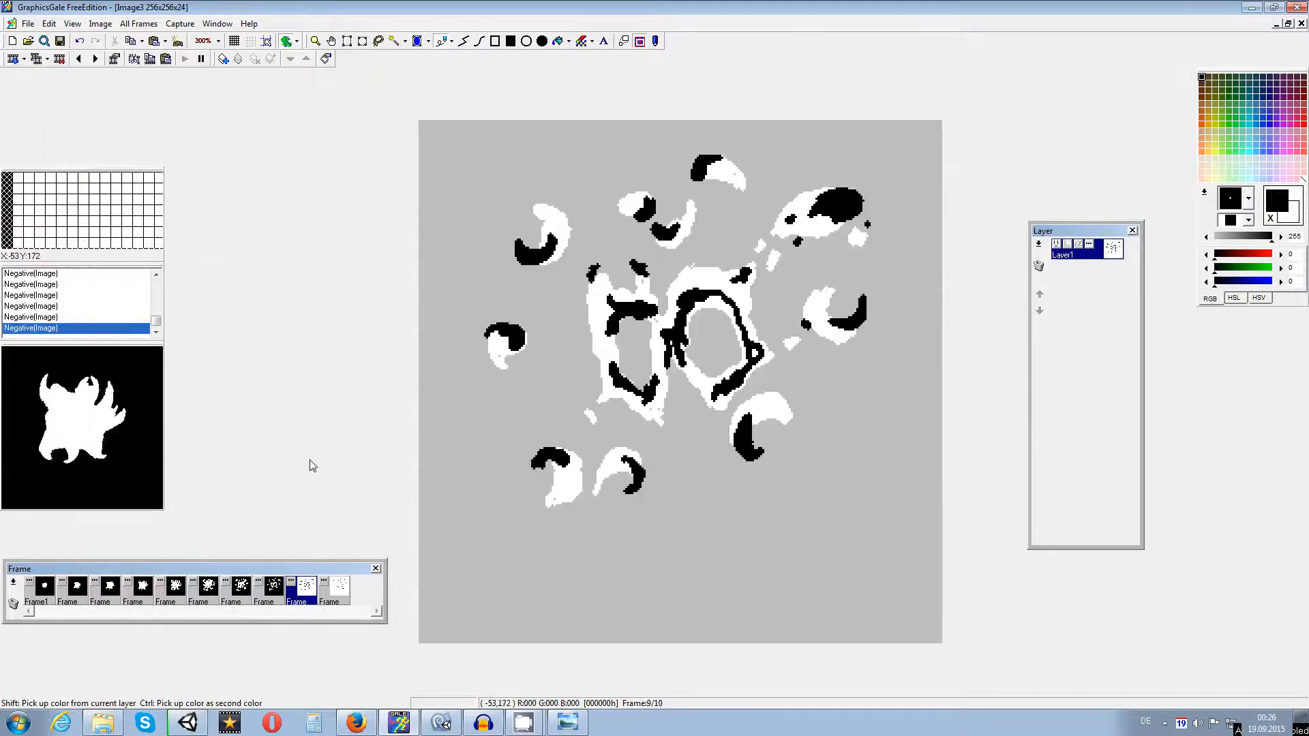
{"action": "left_click", "coordinate": [101, 23]}
{"action": "left_click", "coordinate": [33, 136]}
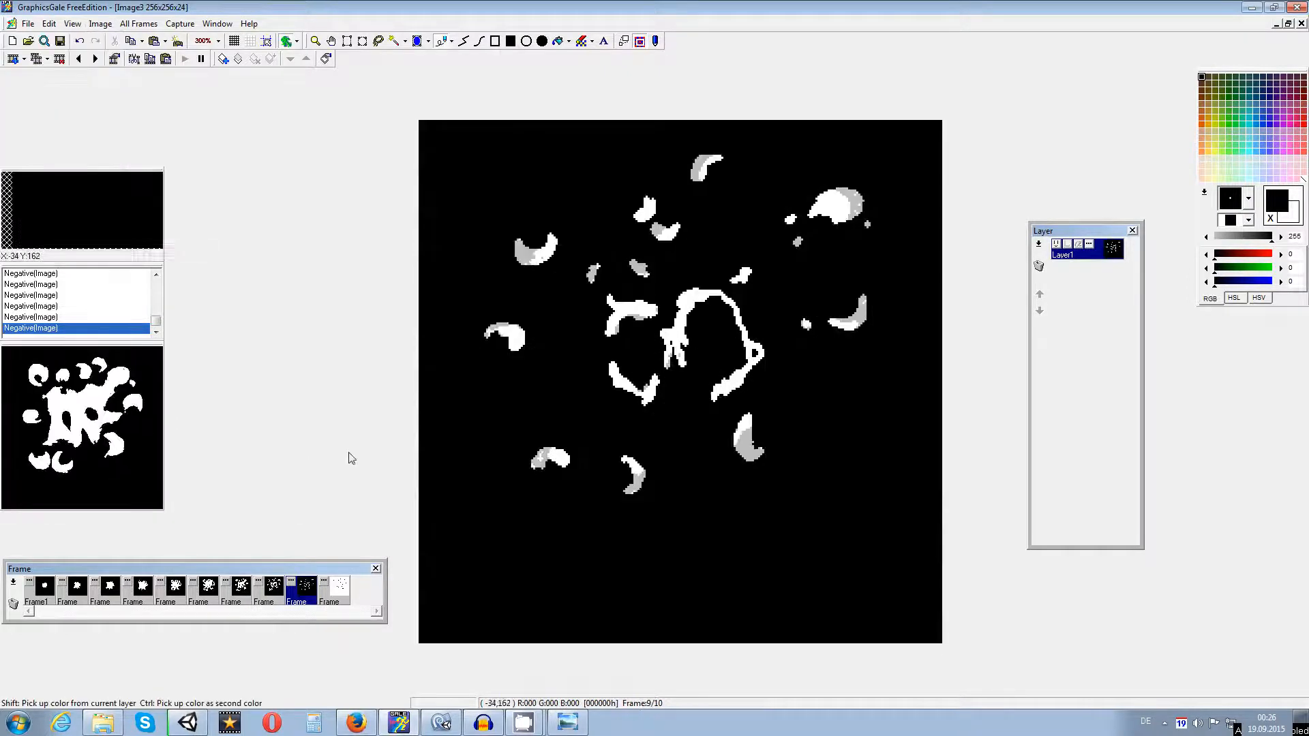
{"action": "left_click", "coordinate": [335, 587]}
{"action": "left_click", "coordinate": [101, 24]}
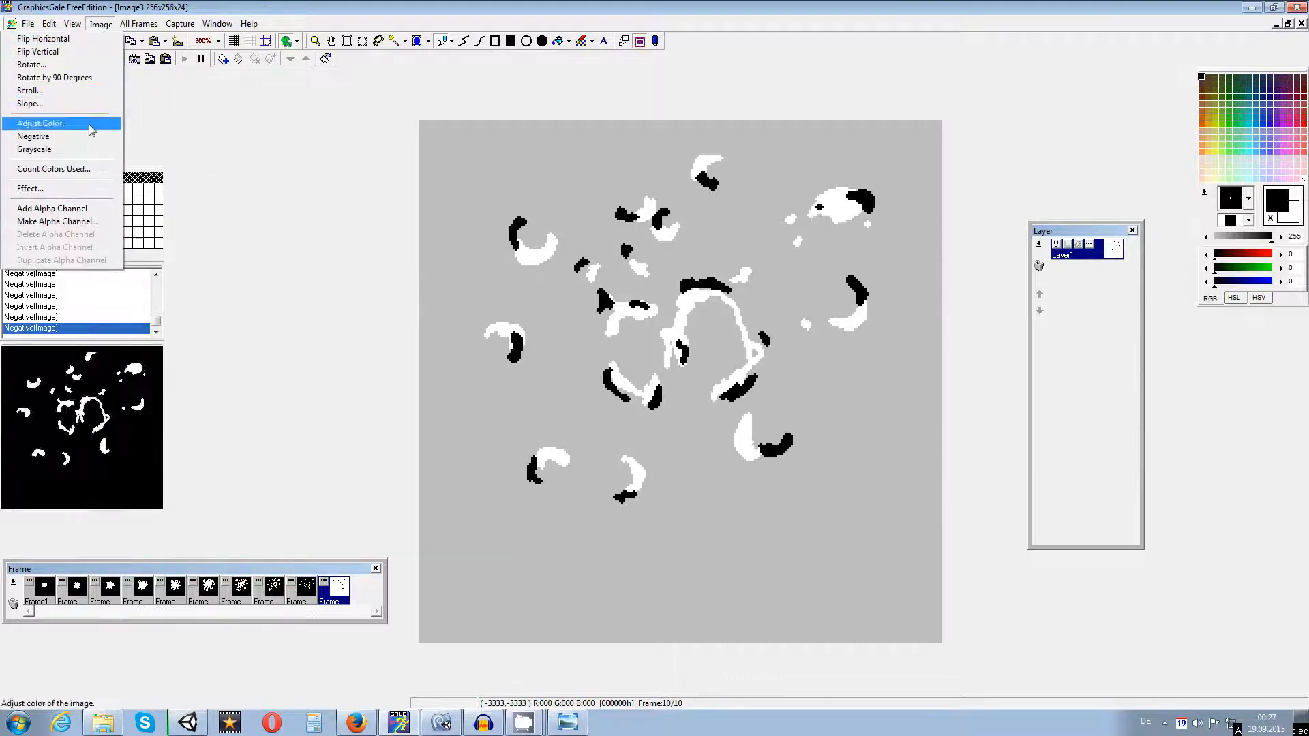
{"action": "left_click", "coordinate": [33, 137]}
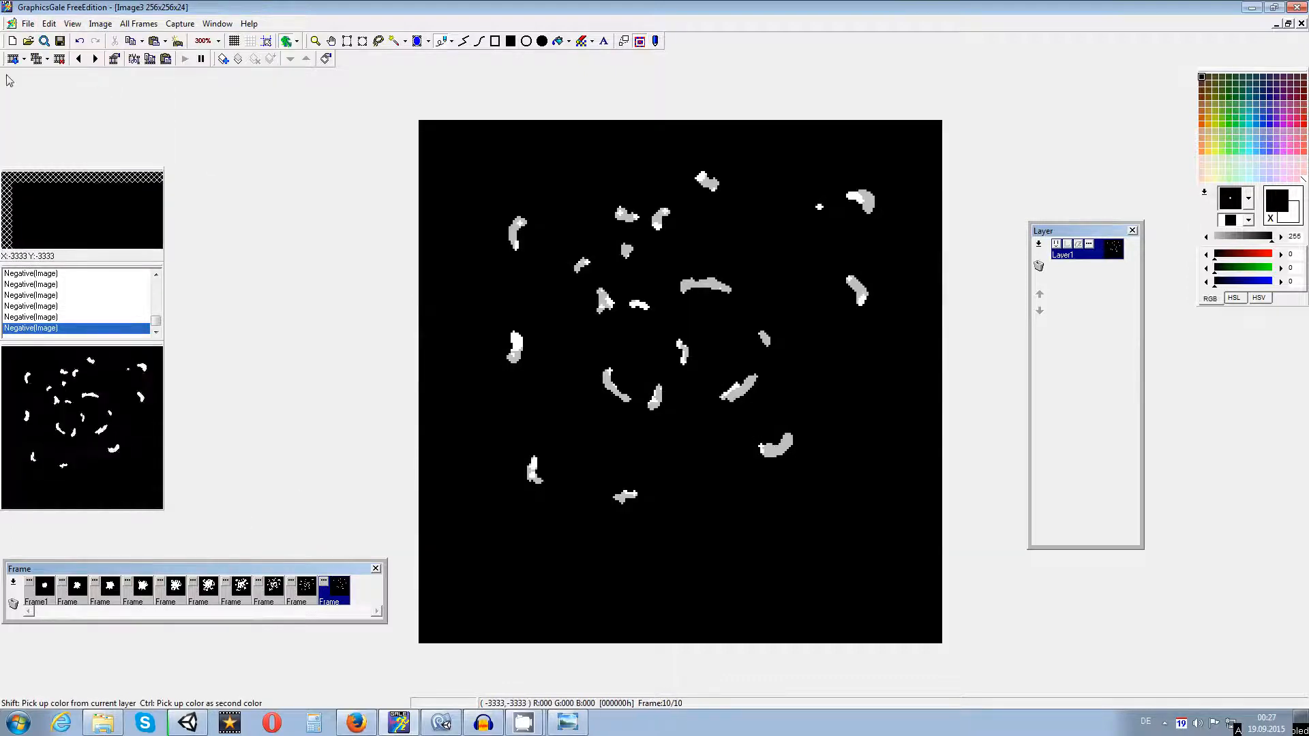
Step: Close the inverted animation image without saving its changes
{"action": "left_click", "coordinate": [28, 24]}
{"action": "left_click", "coordinate": [27, 175]}
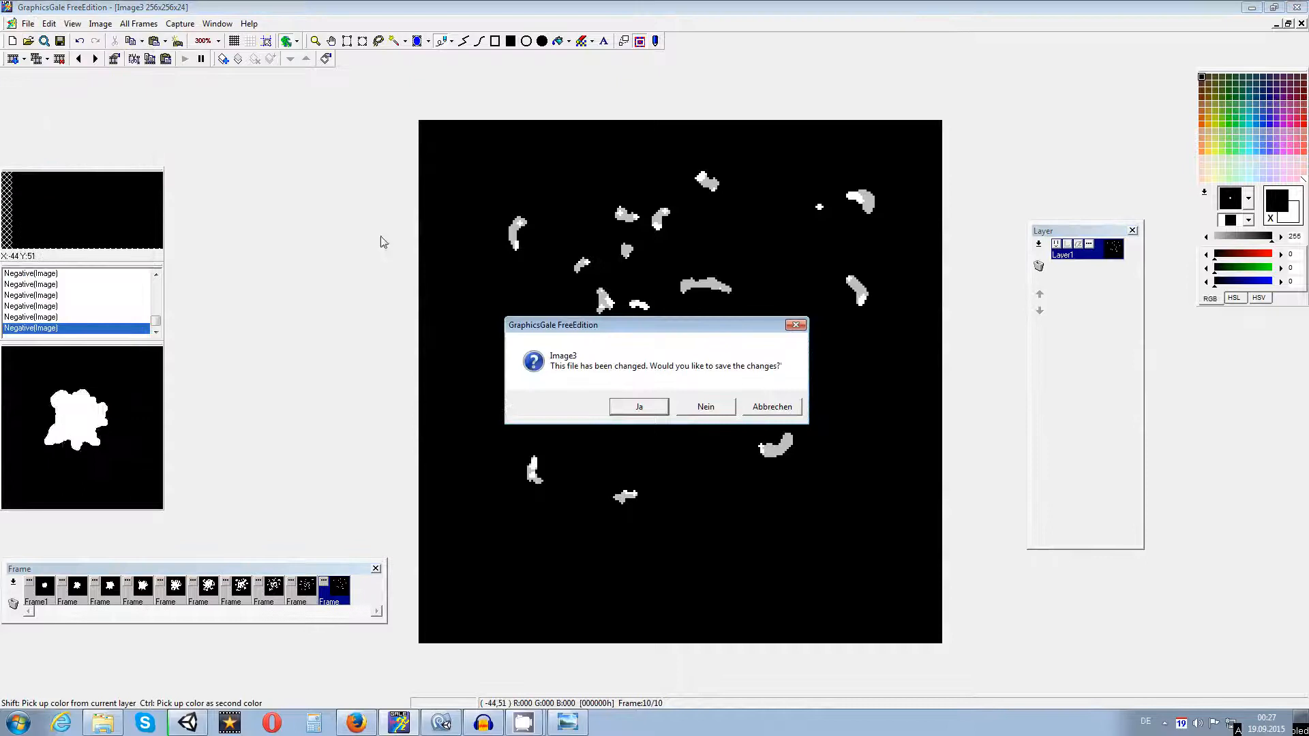
{"action": "left_click", "coordinate": [706, 408]}
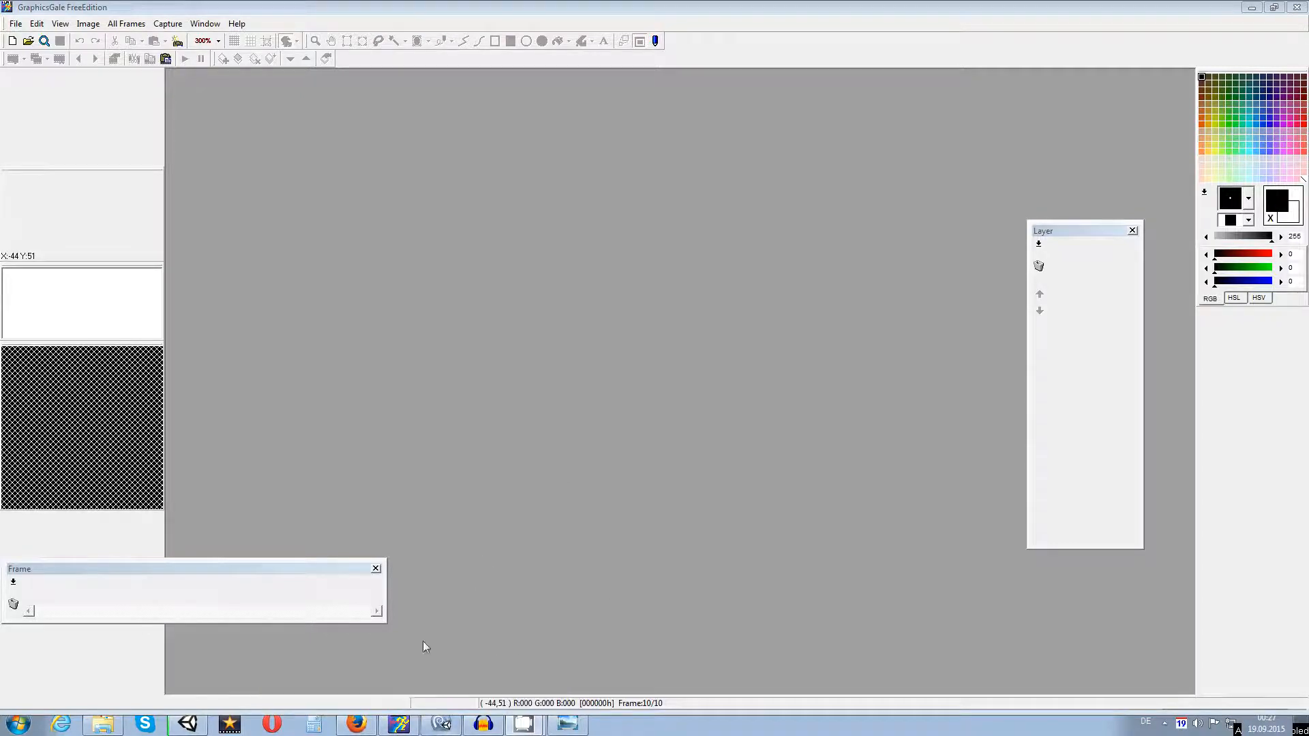
{"action": "mouse_move", "coordinate": [358, 728]}
{"action": "mouse_move", "coordinate": [572, 728]}
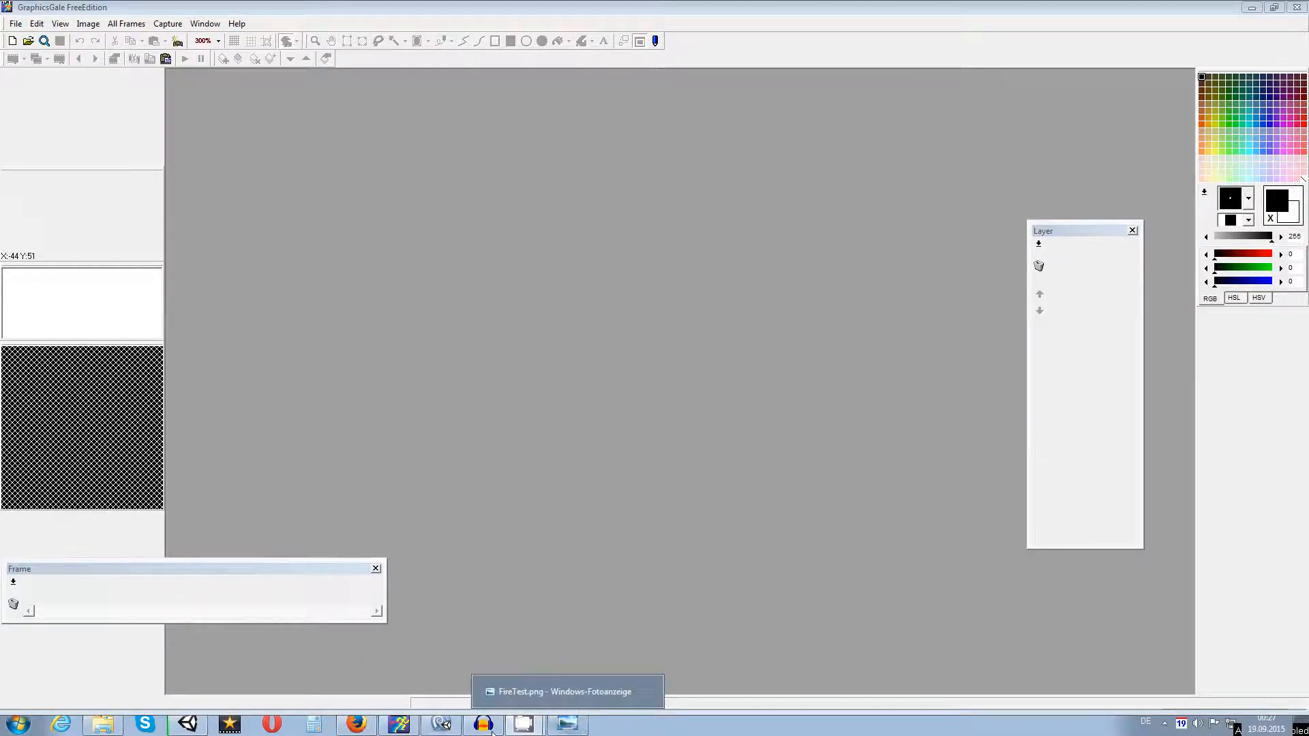
{"action": "mouse_move", "coordinate": [523, 728]}
{"action": "mouse_move", "coordinate": [460, 728]}
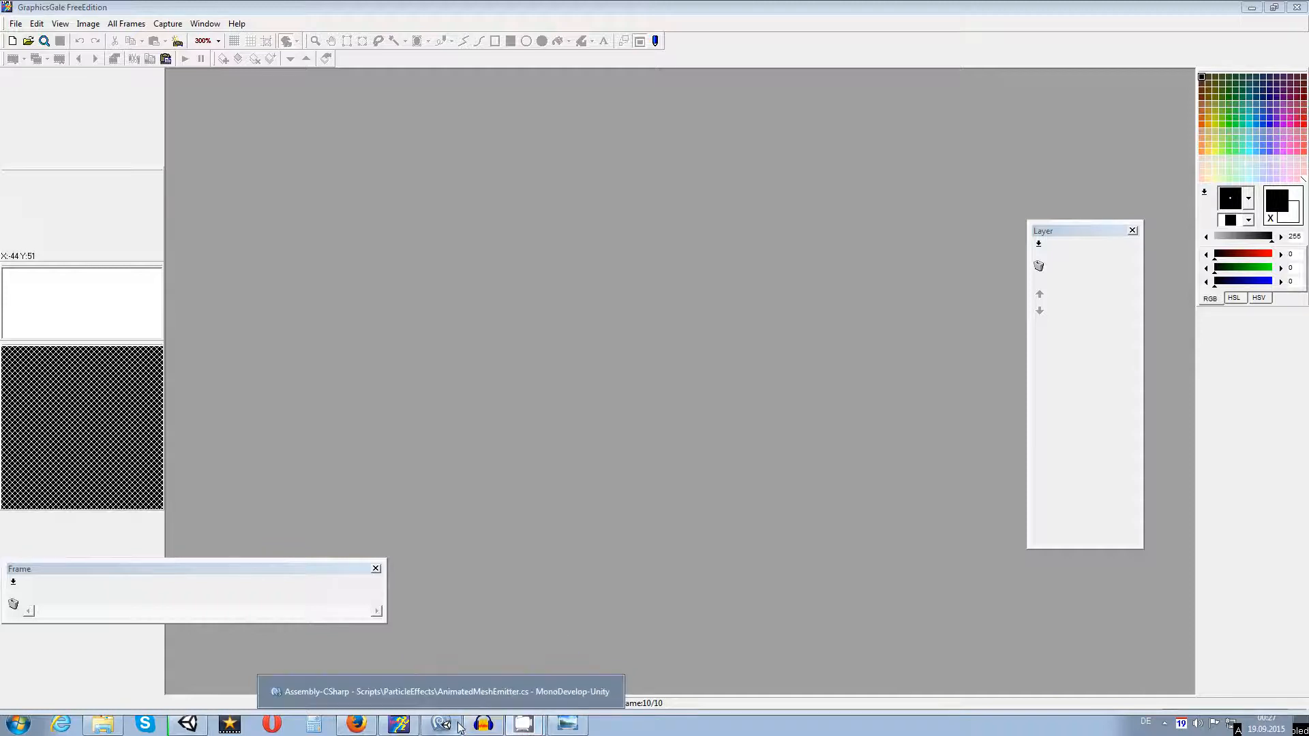
{"action": "mouse_move", "coordinate": [185, 728]}
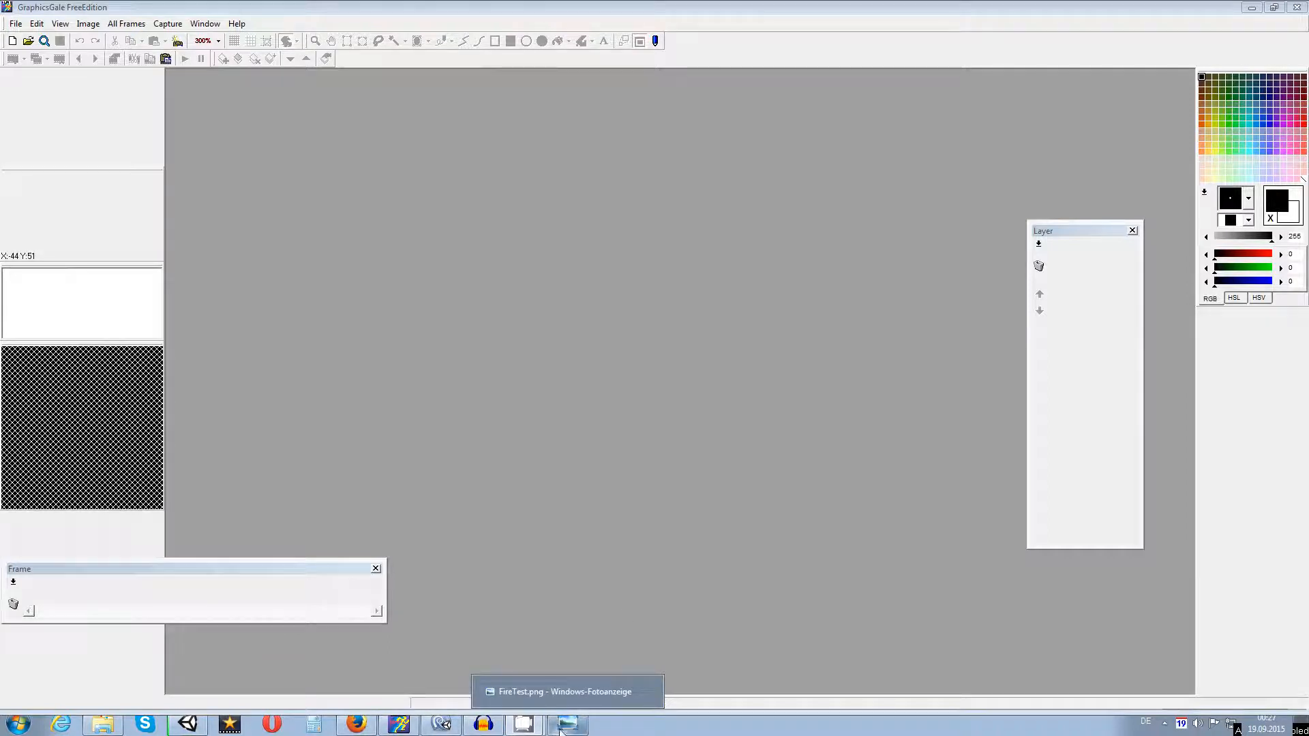
{"action": "left_click", "coordinate": [441, 724]}
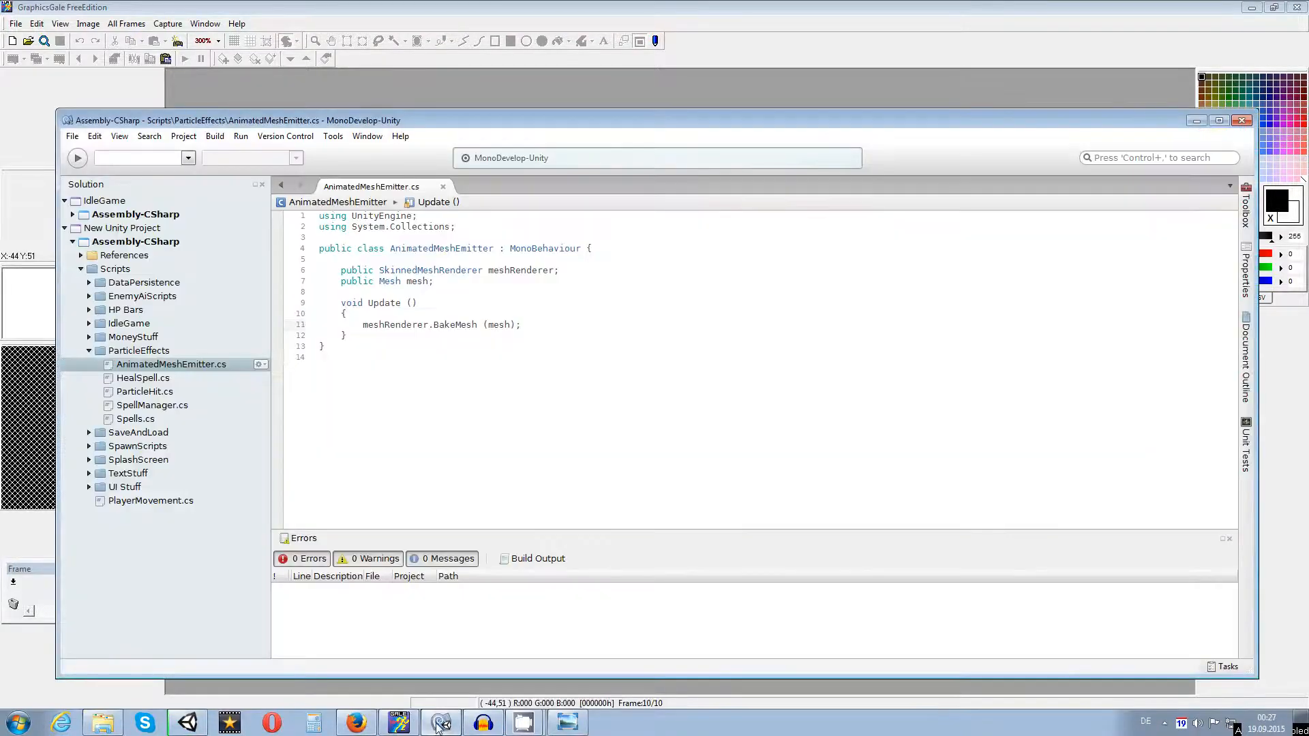
{"action": "left_click", "coordinate": [441, 724]}
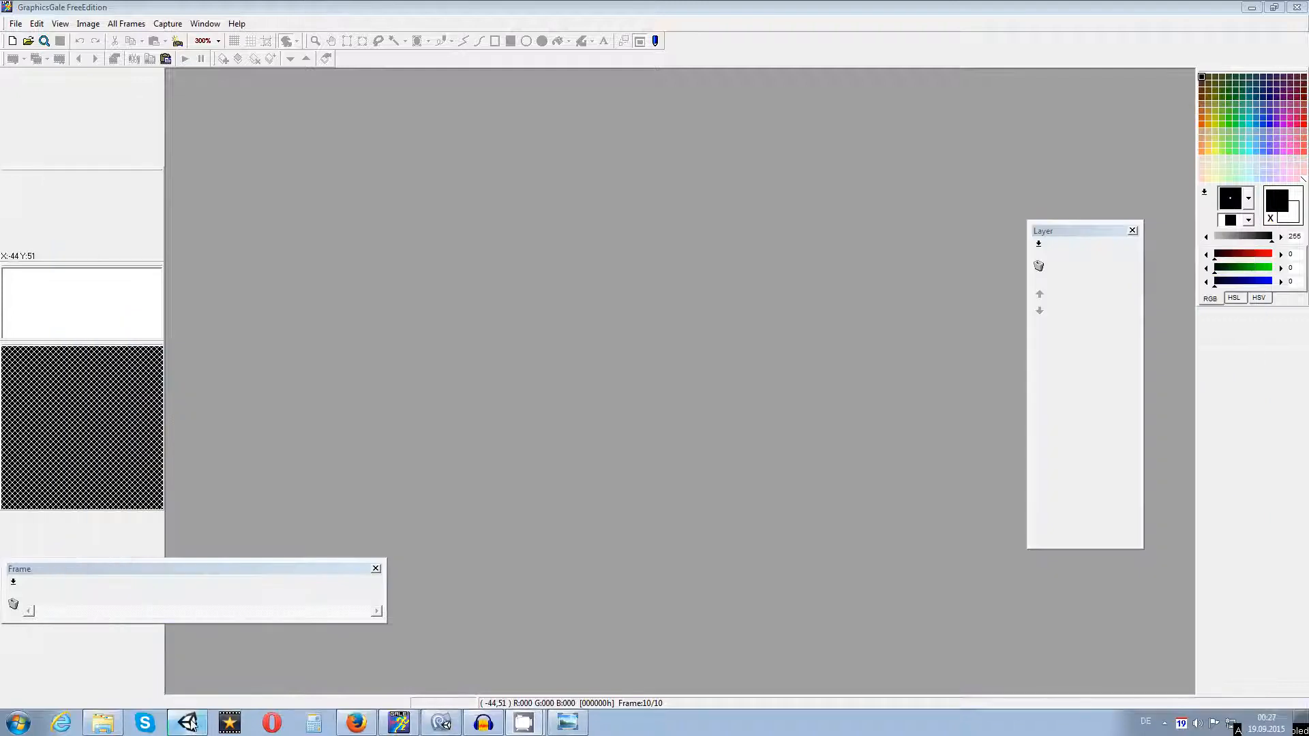
Step: Switch to Unity and inspect the FireTest texture in the Textures folder
{"action": "left_click", "coordinate": [188, 723]}
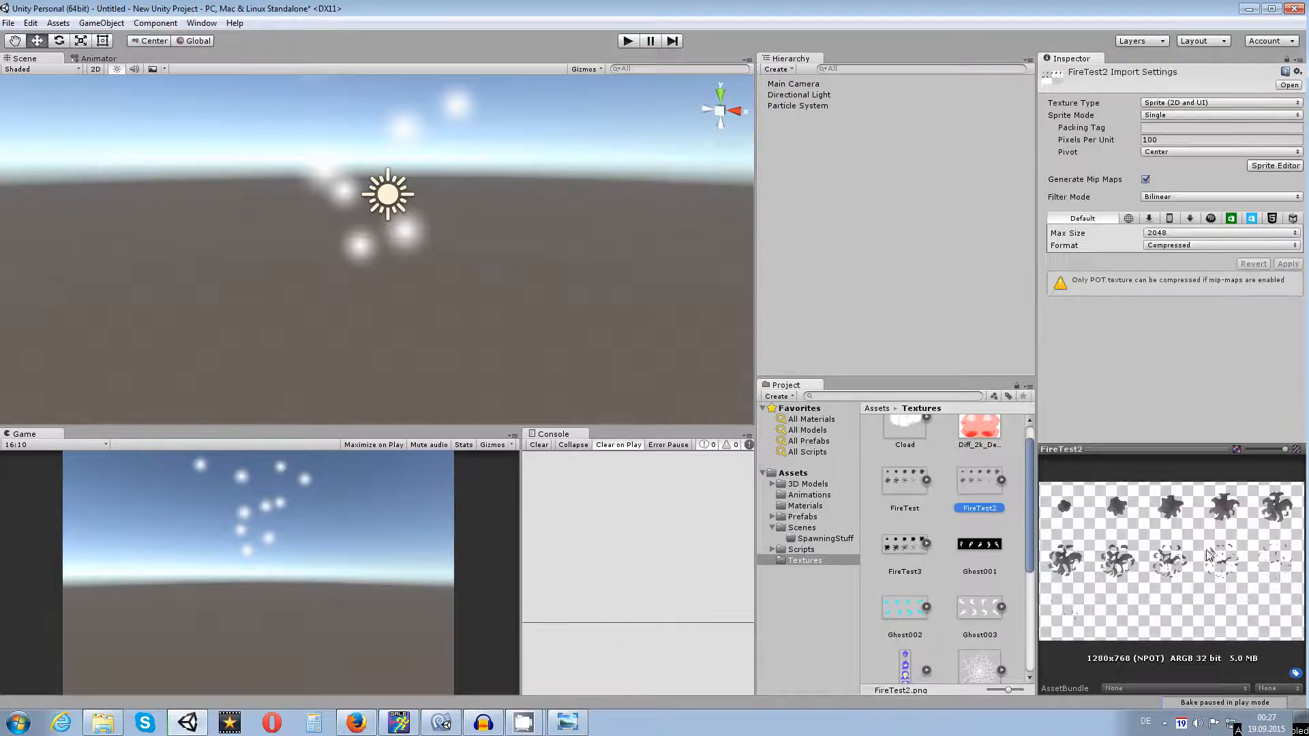
{"action": "left_click", "coordinate": [1002, 486]}
{"action": "left_click", "coordinate": [977, 597]}
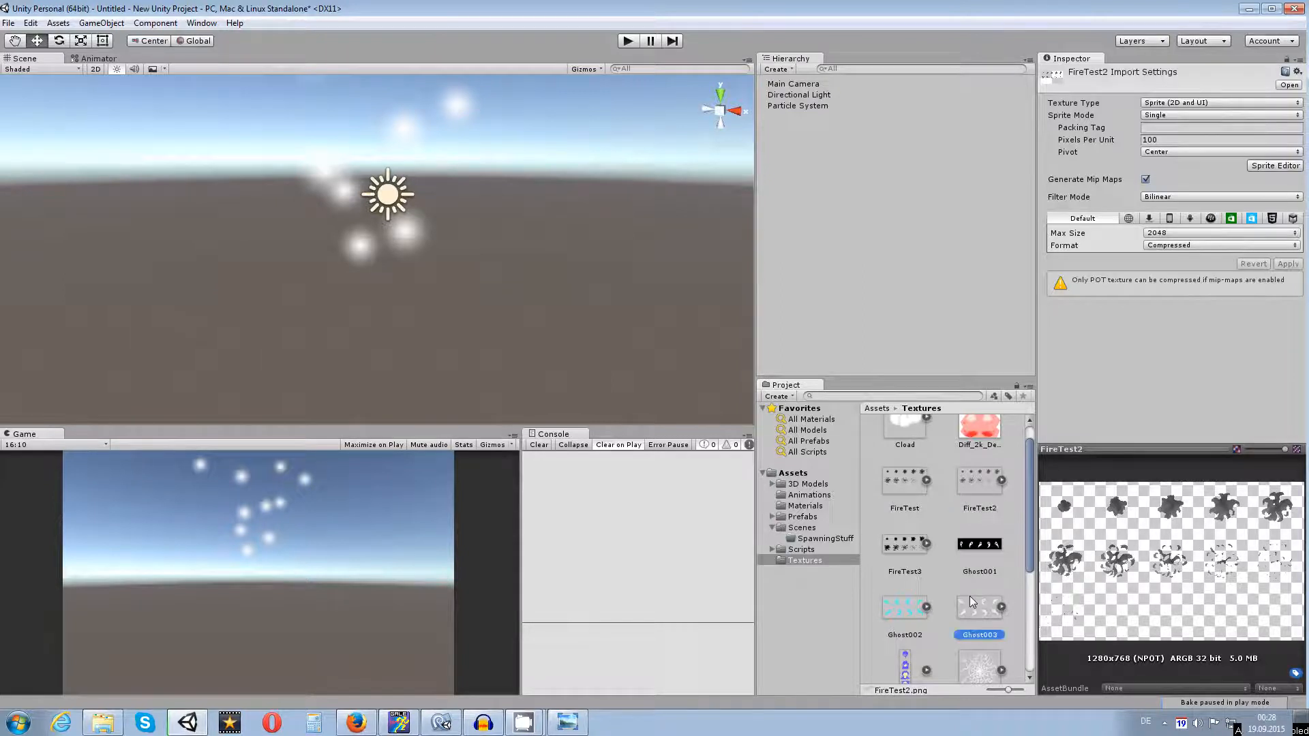
{"action": "left_click", "coordinate": [943, 489]}
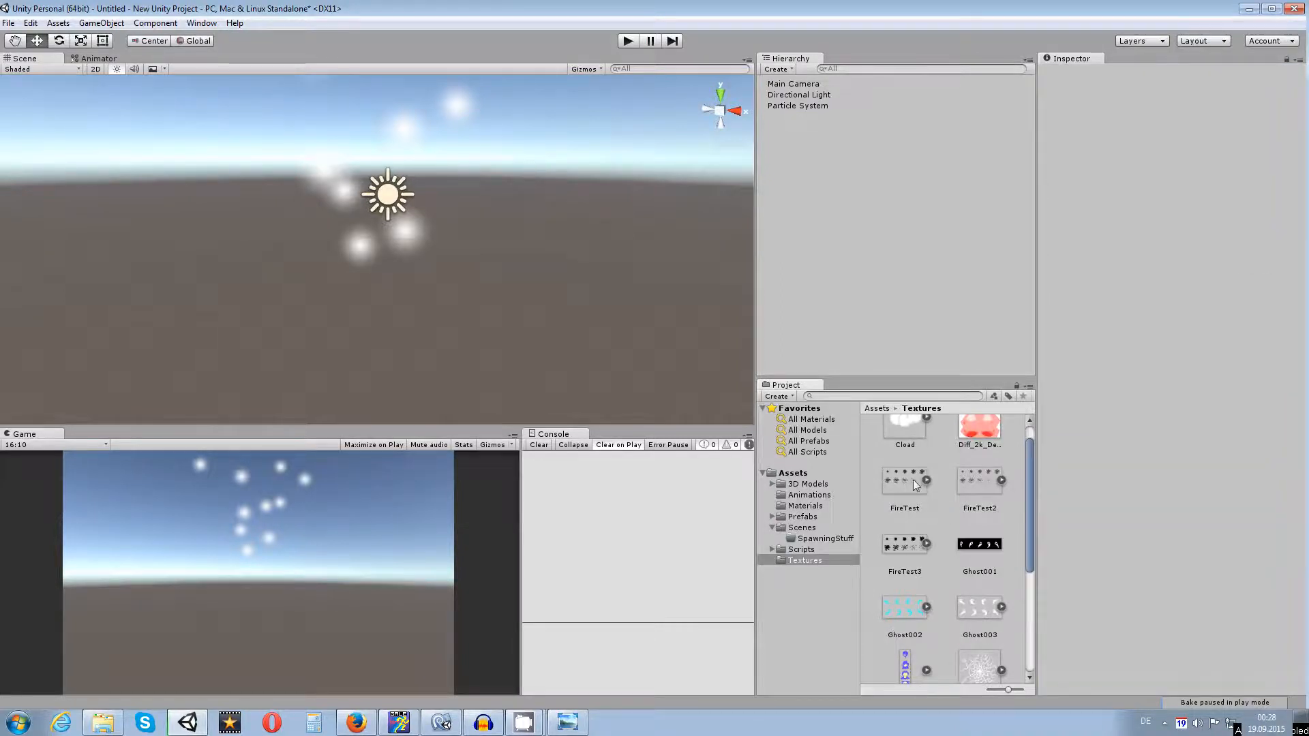
{"action": "left_click", "coordinate": [913, 480]}
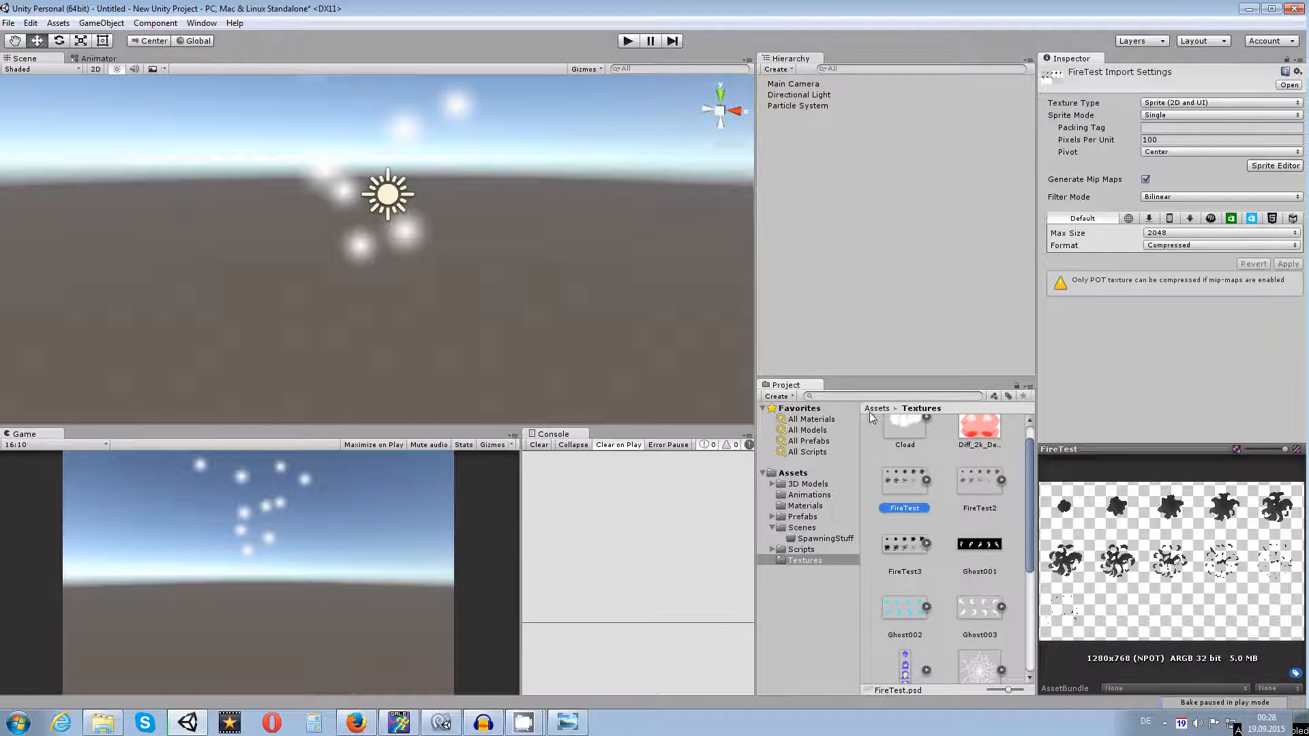
Step: Assign the FireTest2 texture as the particle texture of the FireEffectNew material
{"action": "left_click", "coordinate": [804, 506]}
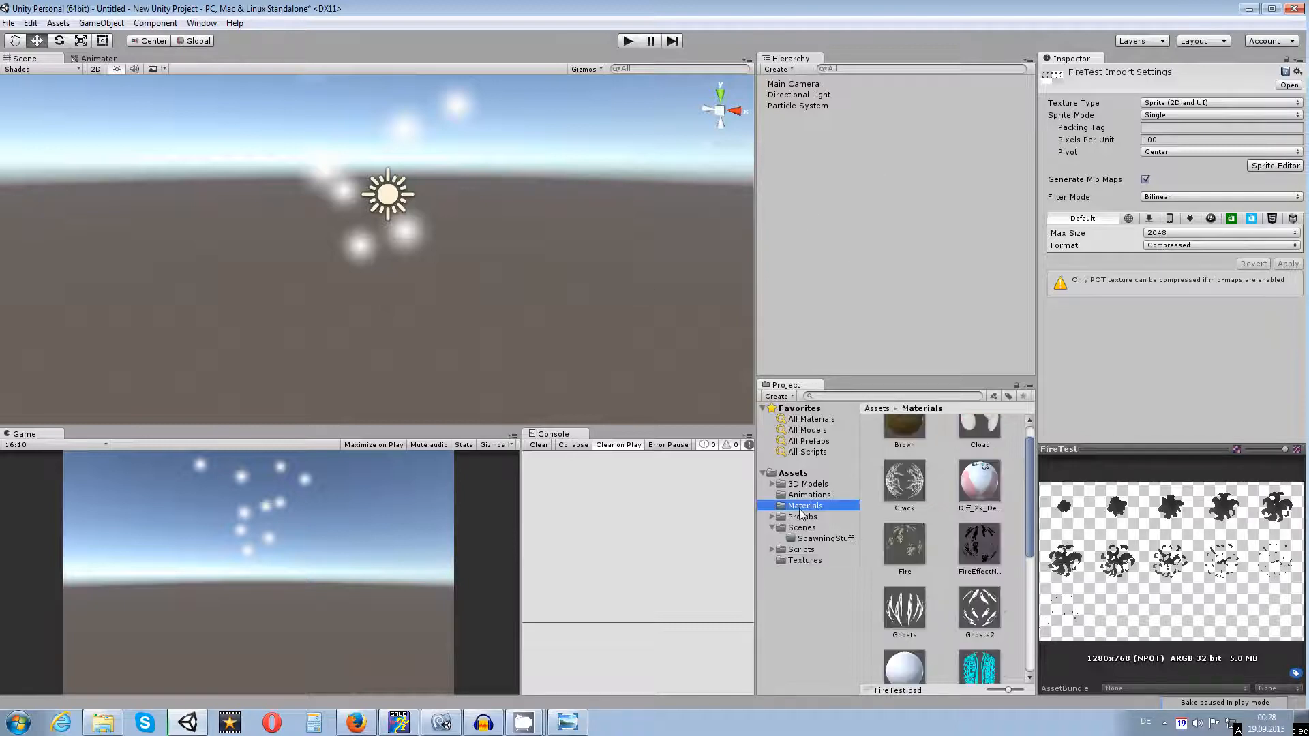
{"action": "left_click", "coordinate": [968, 561]}
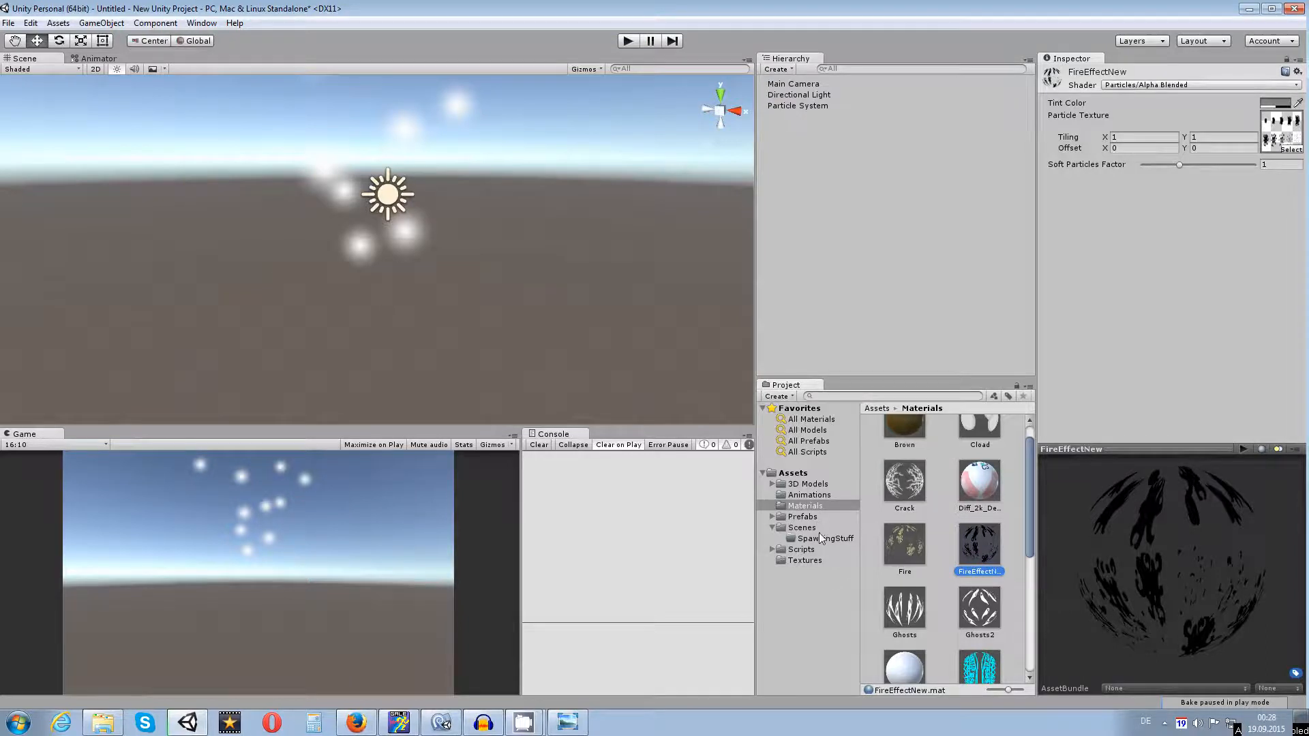
{"action": "left_click", "coordinate": [804, 560]}
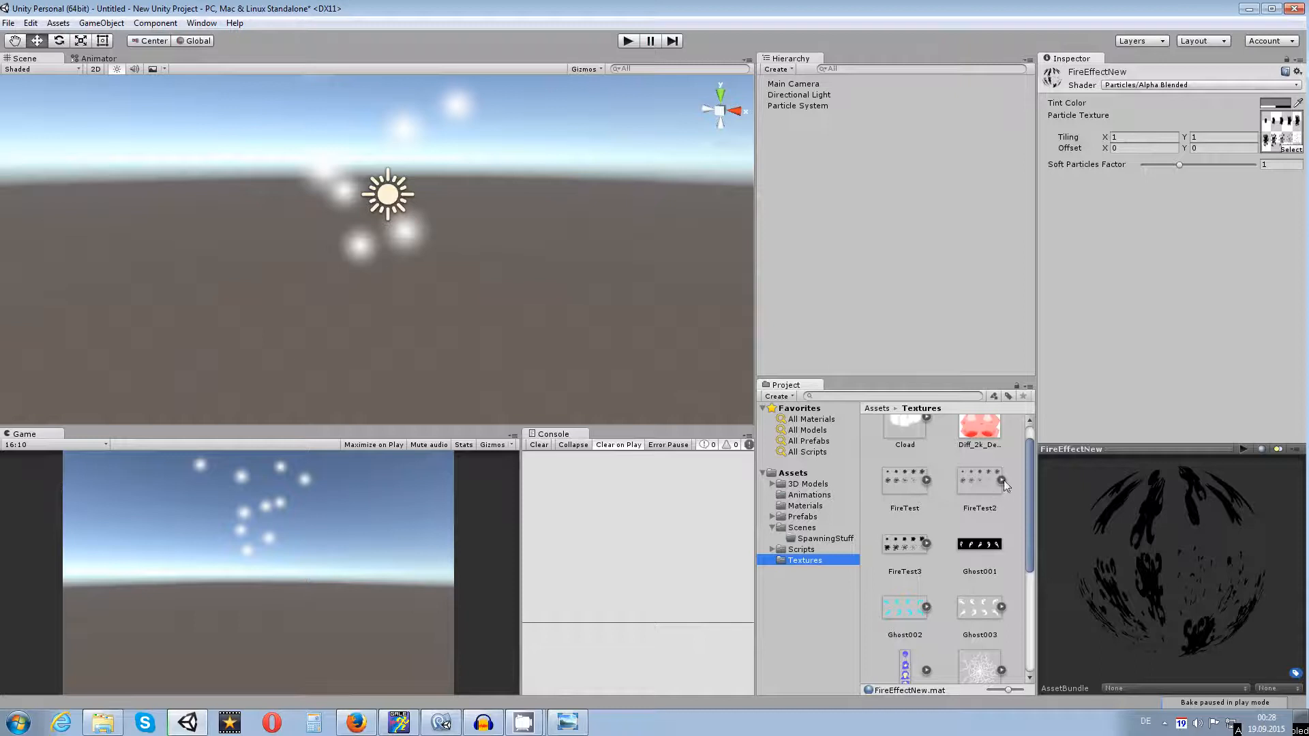
{"action": "left_click_drag", "start_coordinate": [975, 482], "coordinate": [1288, 131]}
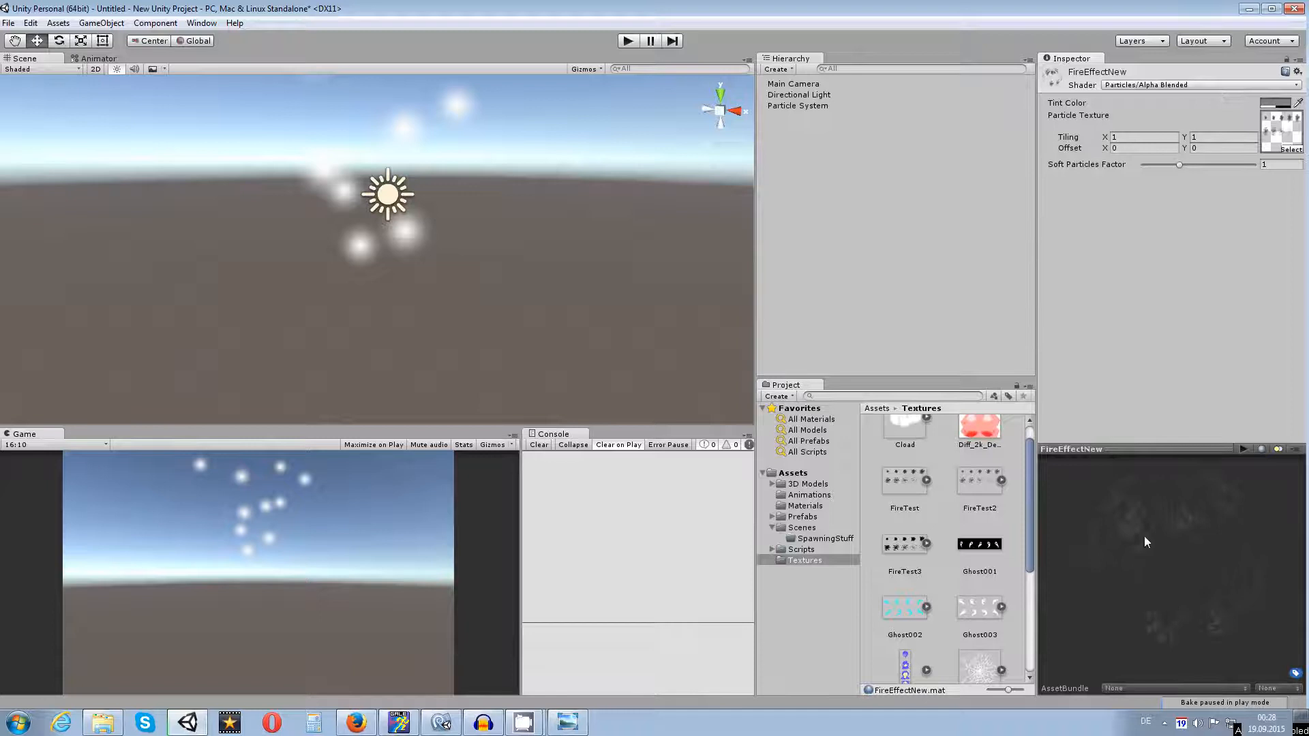
Step: Change the FireEffectNew material's shader to Particles/Additive and check its preview
{"action": "left_click", "coordinate": [1214, 85]}
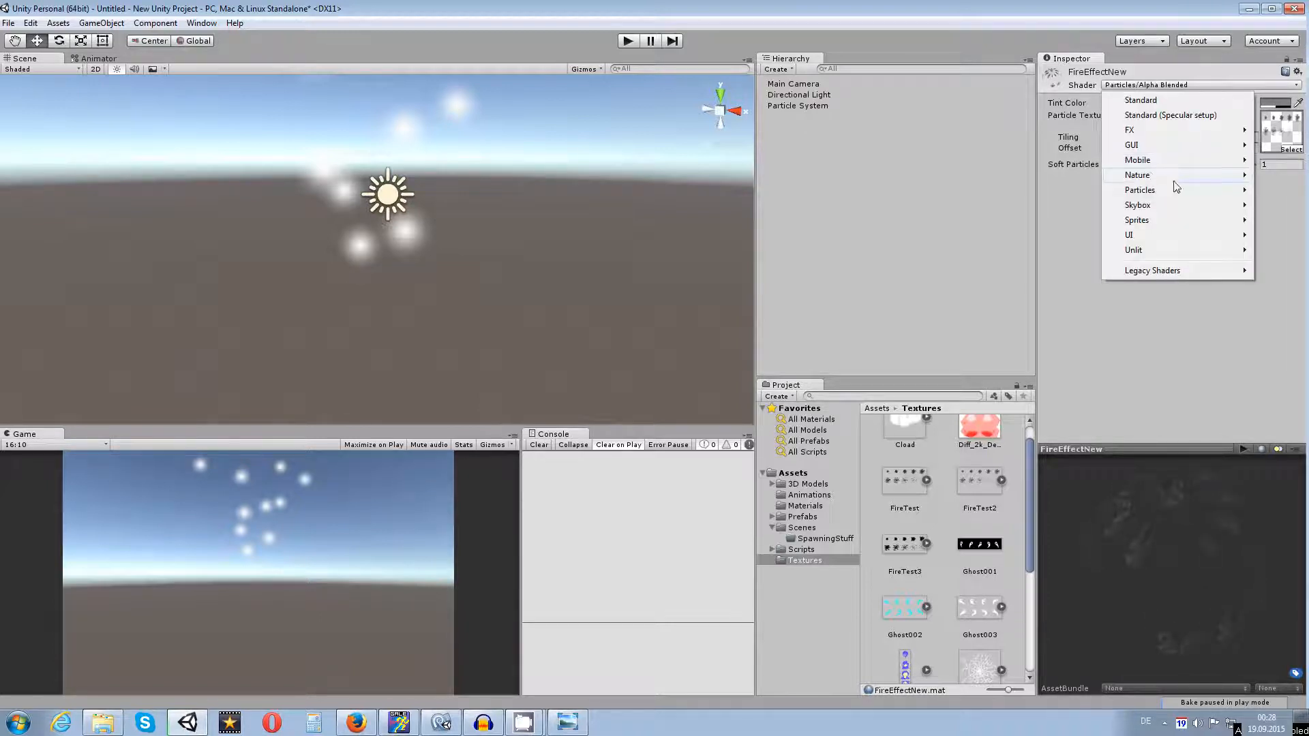
{"action": "mouse_move", "coordinate": [1163, 195]}
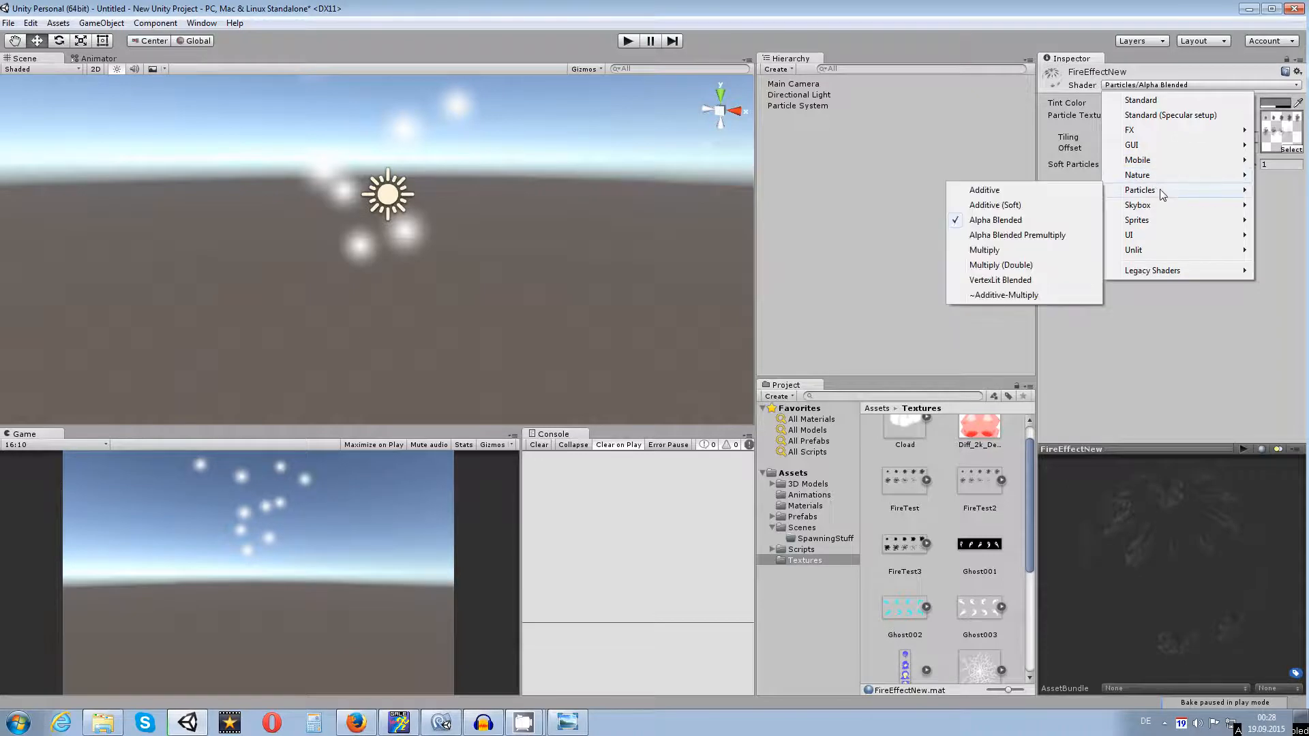
{"action": "left_click", "coordinate": [998, 190]}
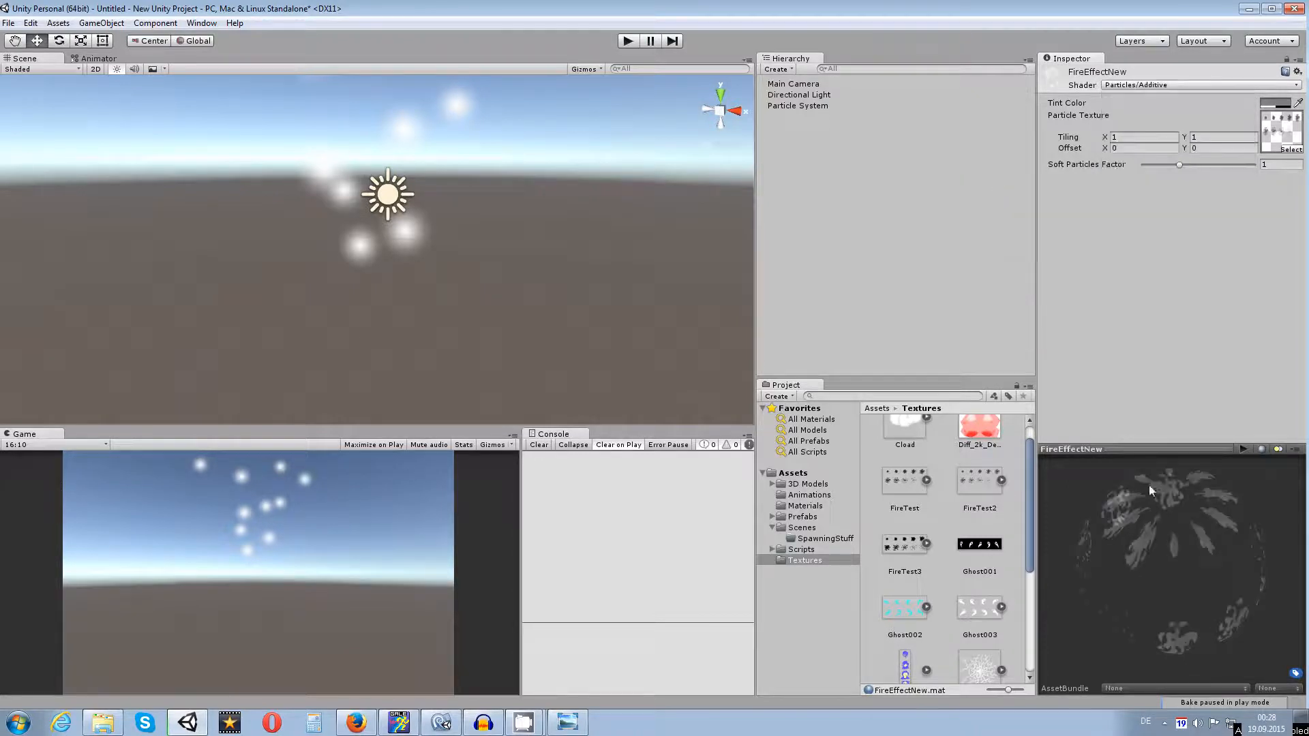
{"action": "left_click_drag", "start_coordinate": [1159, 518], "coordinate": [1151, 468]}
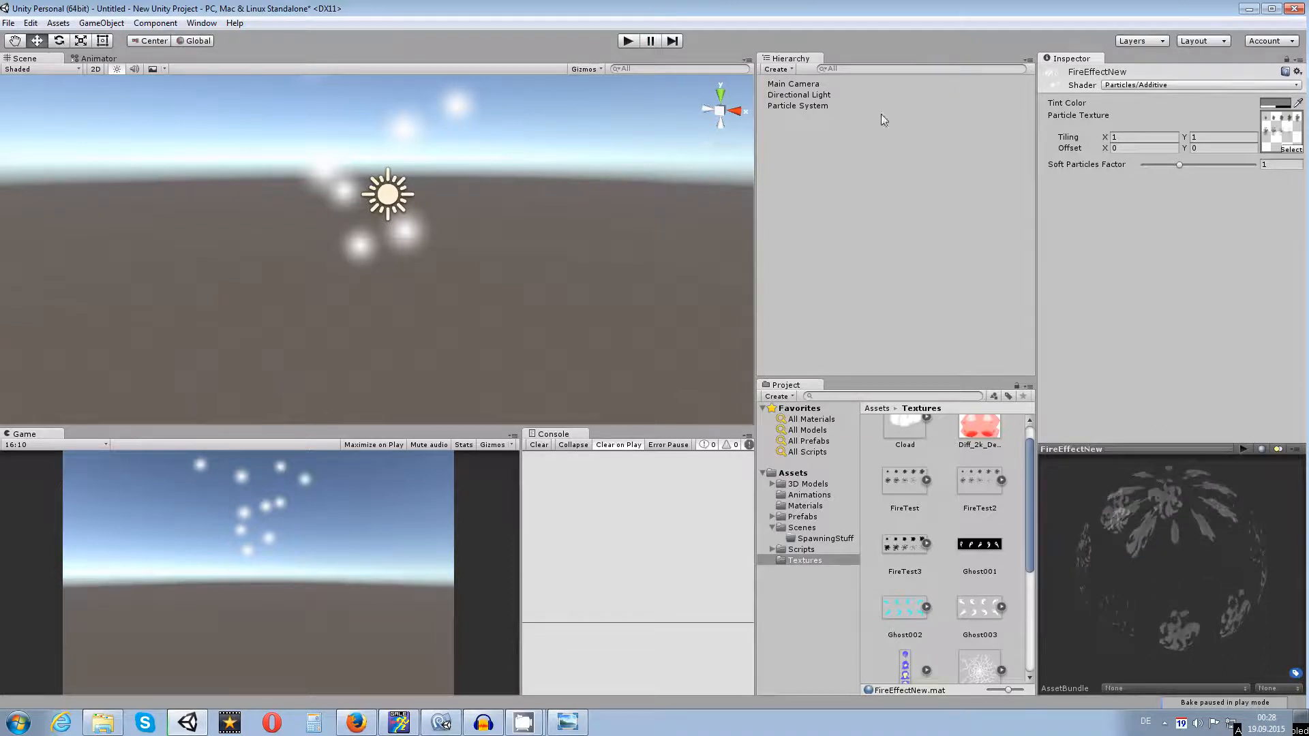
Step: Replace the Particle System's renderer material with FireEffectNew from the Materials folder
{"action": "left_click", "coordinate": [813, 107]}
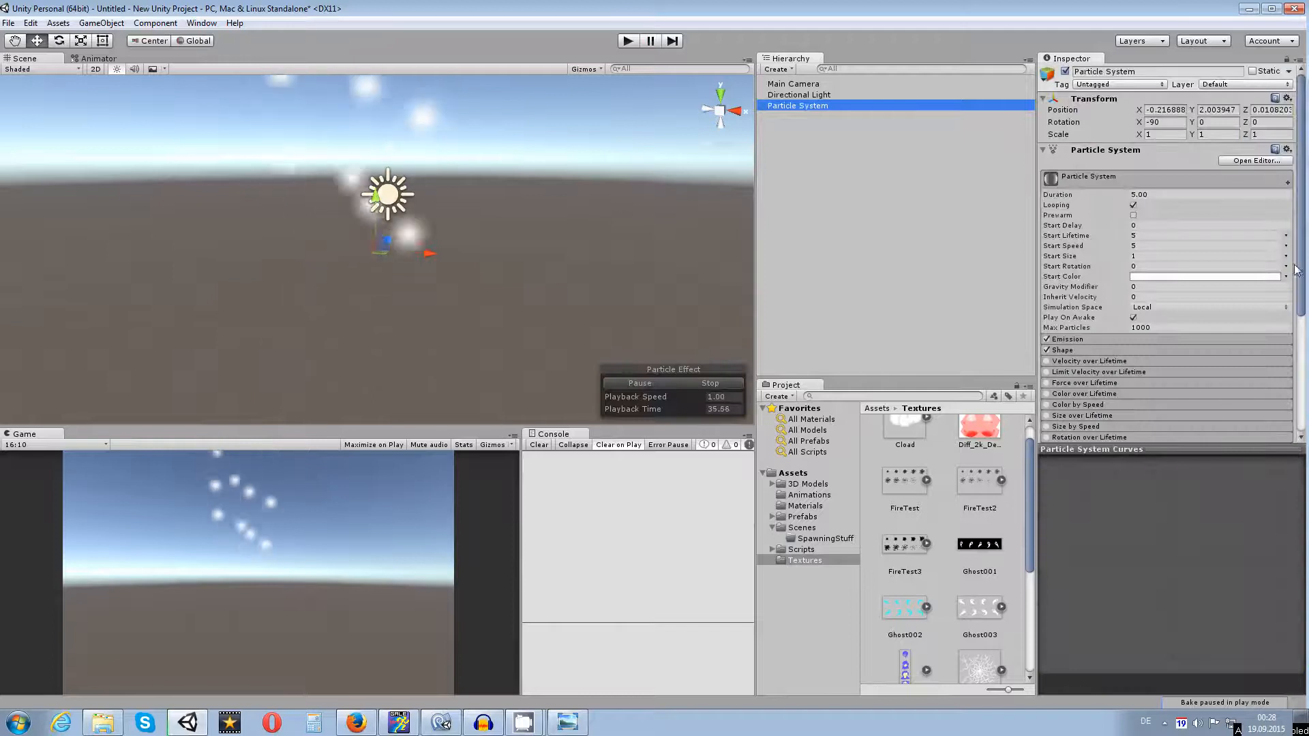
{"action": "scroll", "coordinate": [1295, 269], "scroll_direction": "down", "scroll_amount": 5}
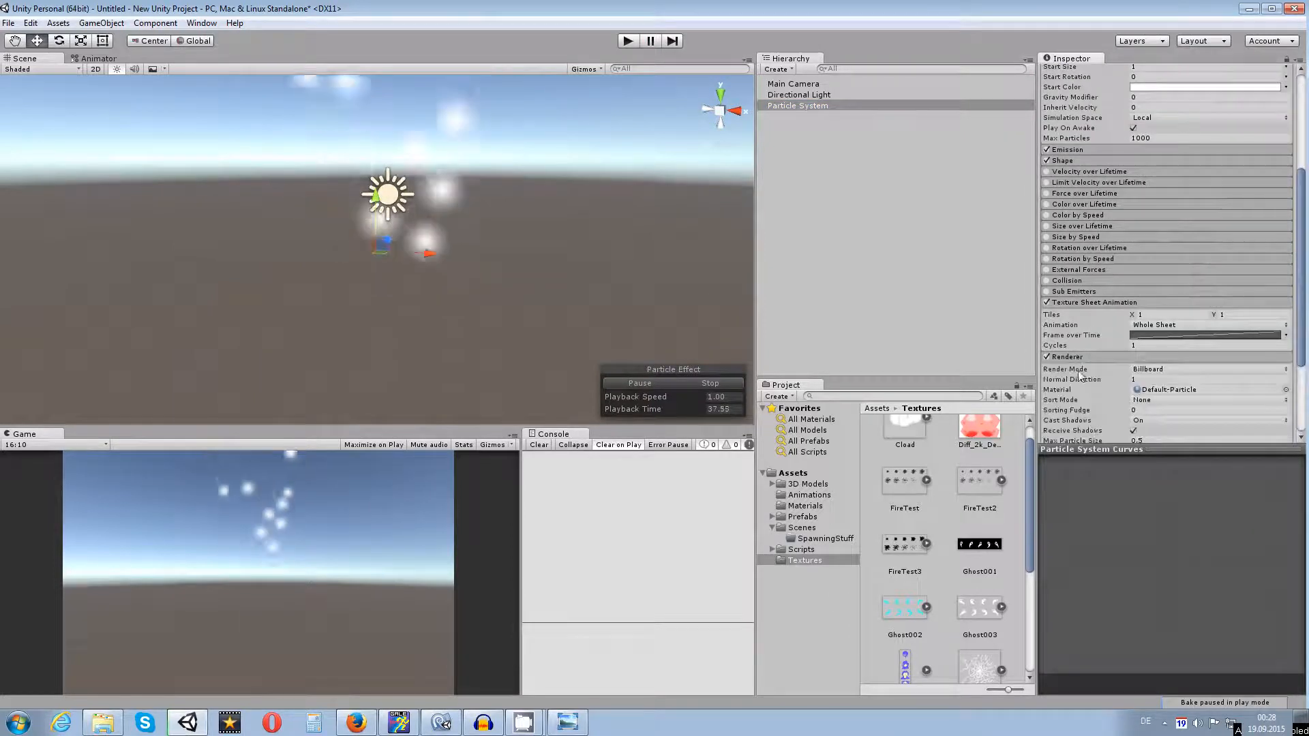
{"action": "scroll", "coordinate": [1080, 376], "scroll_direction": "down", "scroll_amount": 3}
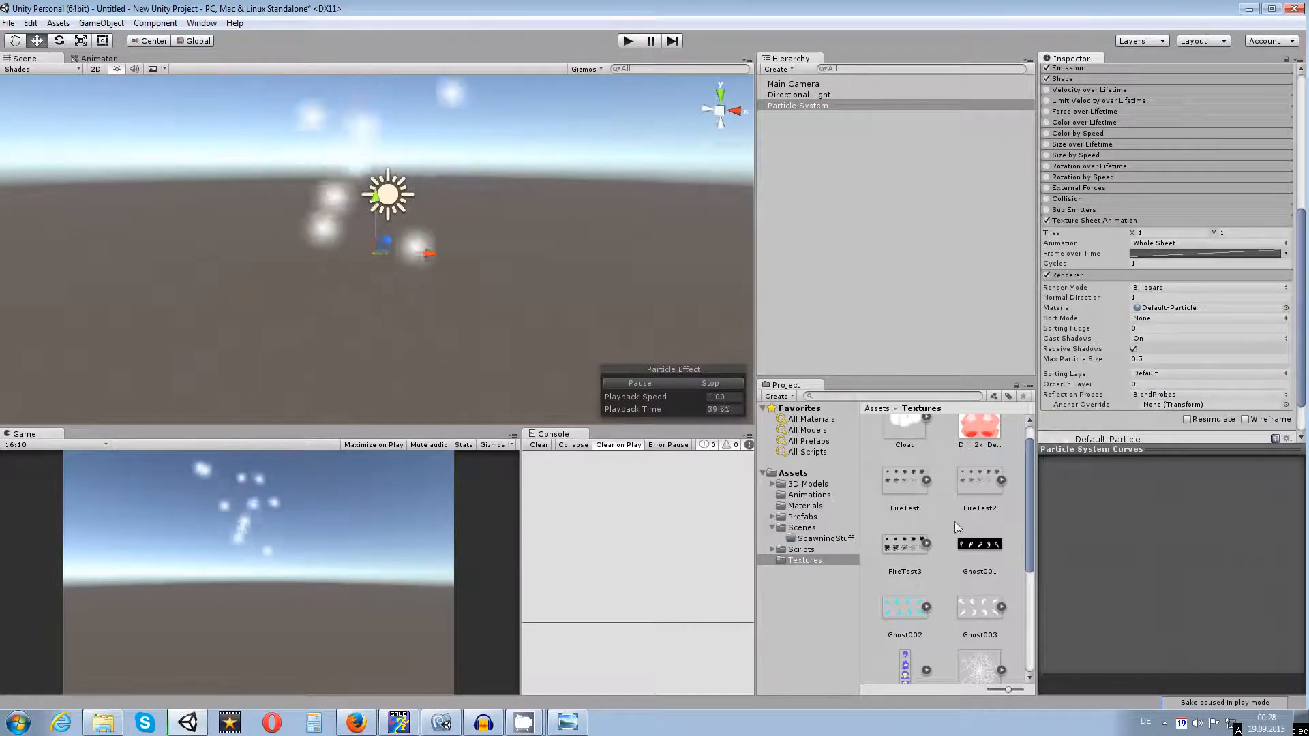
{"action": "left_click", "coordinate": [805, 506]}
{"action": "left_click_drag", "start_coordinate": [985, 547], "coordinate": [1167, 307]}
{"action": "left_click", "coordinate": [365, 184]}
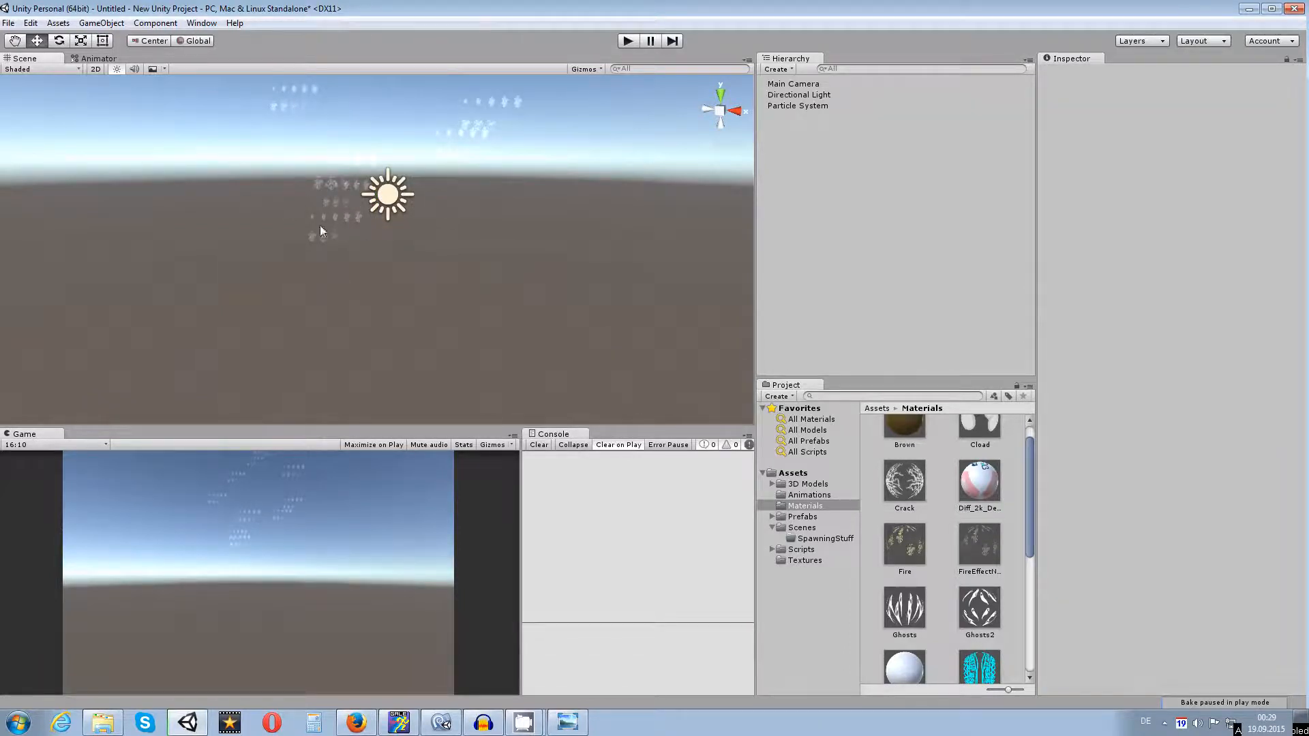
Step: Set the Particle System's Texture Sheet Animation tiles to X 5 and Y 2
{"action": "left_click", "coordinate": [821, 106]}
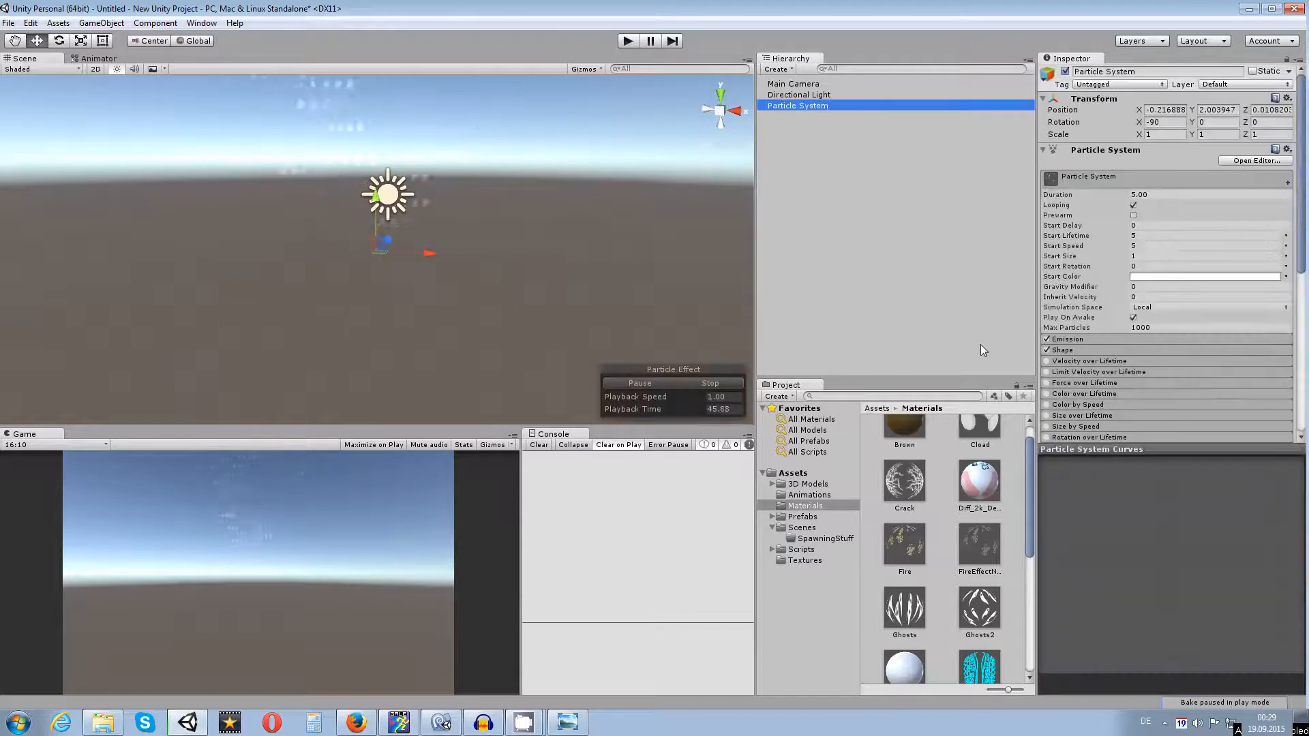
{"action": "scroll", "coordinate": [1112, 158], "scroll_direction": "down", "scroll_amount": 10}
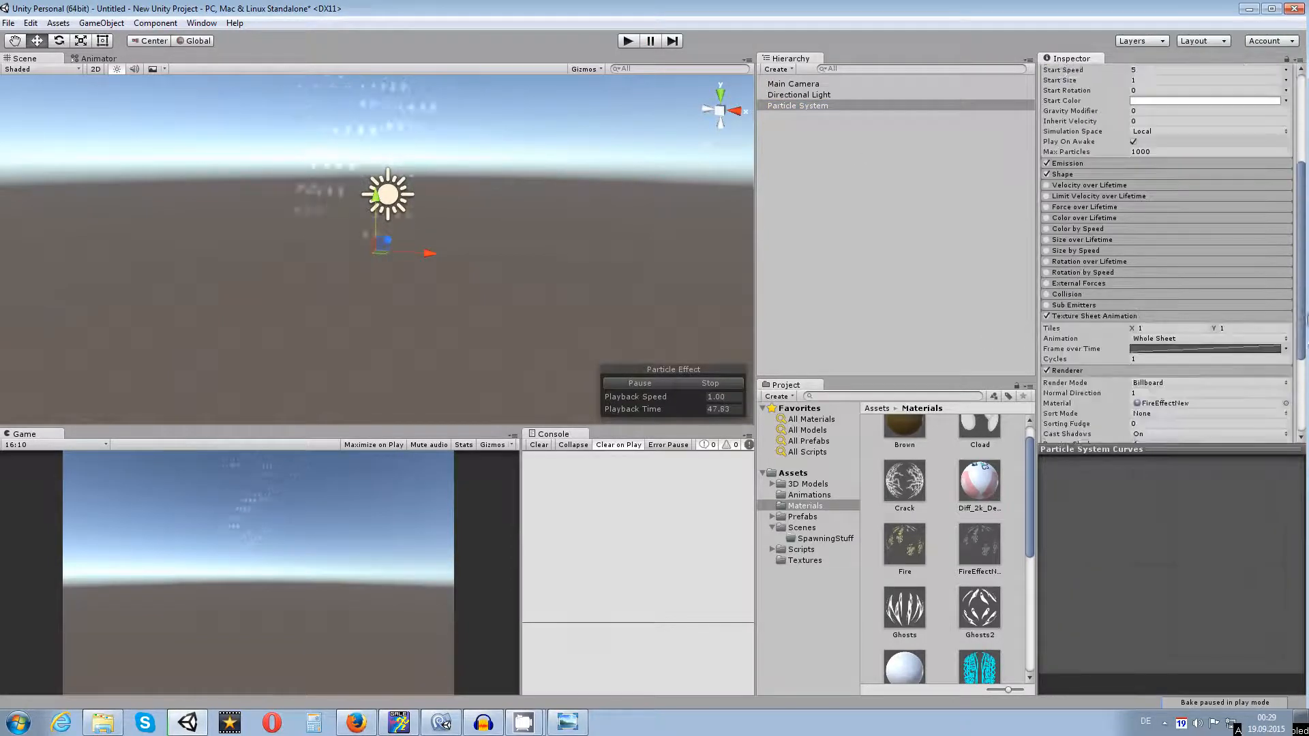
{"action": "left_click", "coordinate": [1161, 181]}
{"action": "type", "text": "5"}
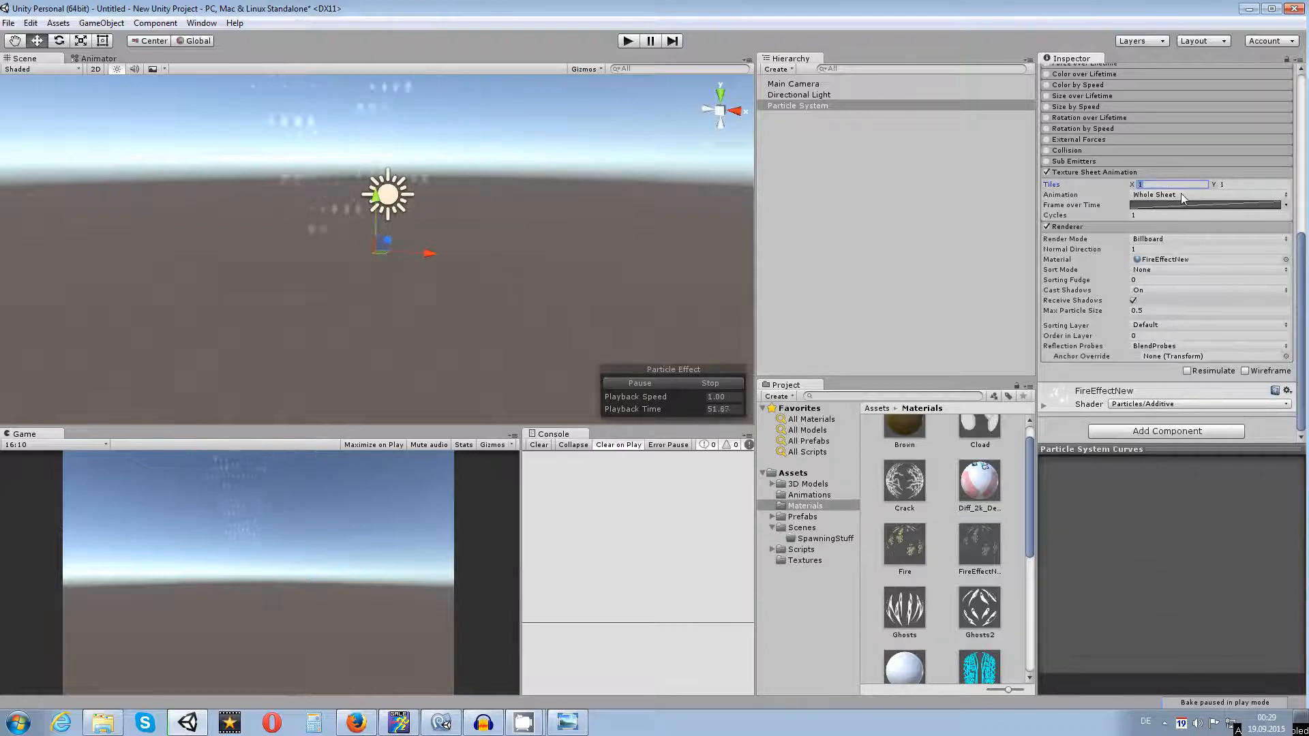
{"action": "left_click", "coordinate": [1228, 184]}
{"action": "type", "text": "2"}
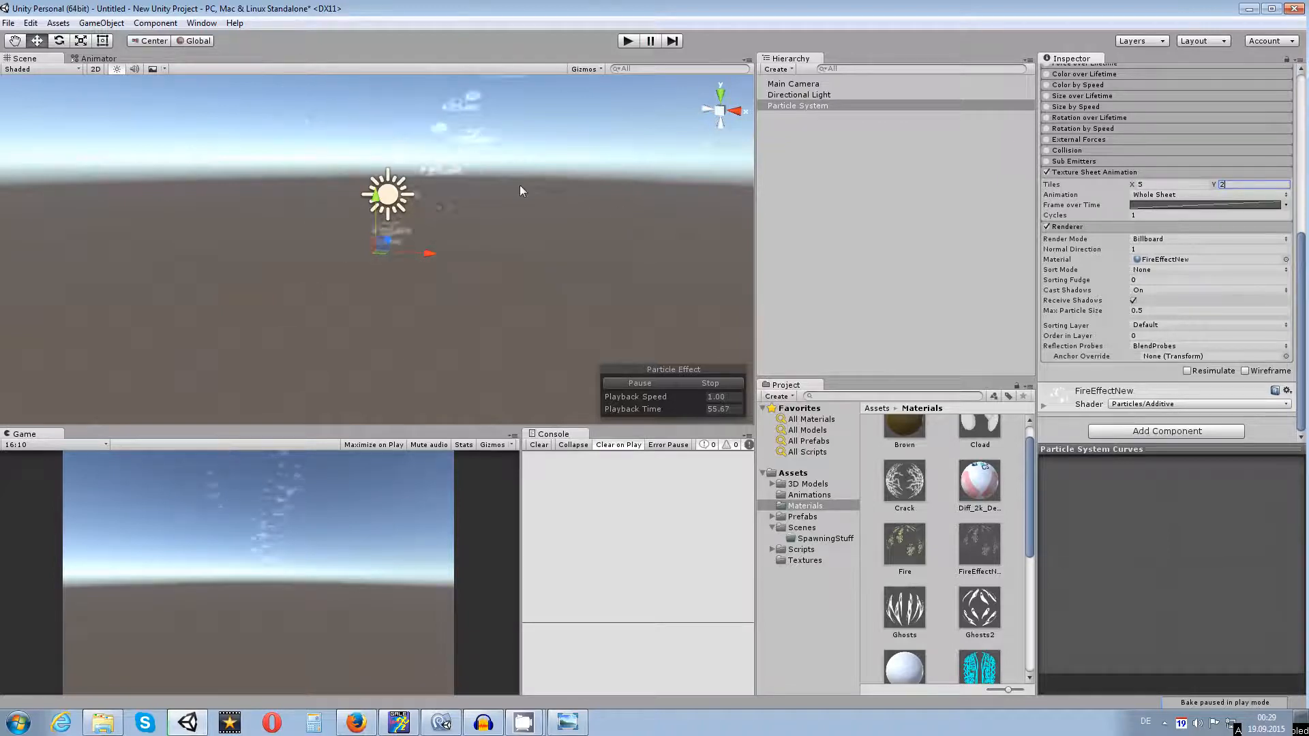
Step: Set the Texture Sheet Animation's Y tiles to 3 and check the particles in the scene
{"action": "middle_click_drag", "start_coordinate": [563, 198], "coordinate": [522, 346]}
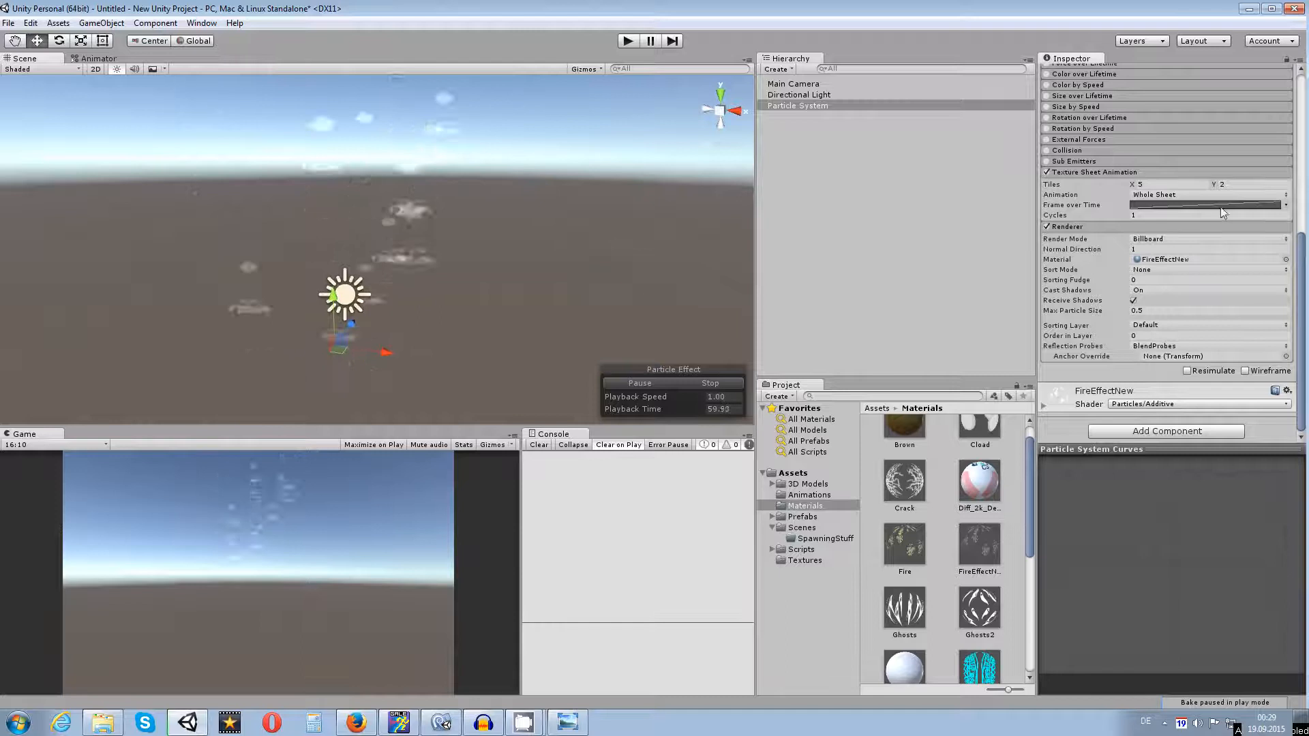
{"action": "scroll", "coordinate": [1029, 456], "scroll_direction": "up", "scroll_amount": 2}
{"action": "left_click", "coordinate": [1230, 184]}
{"action": "type", "text": "3"}
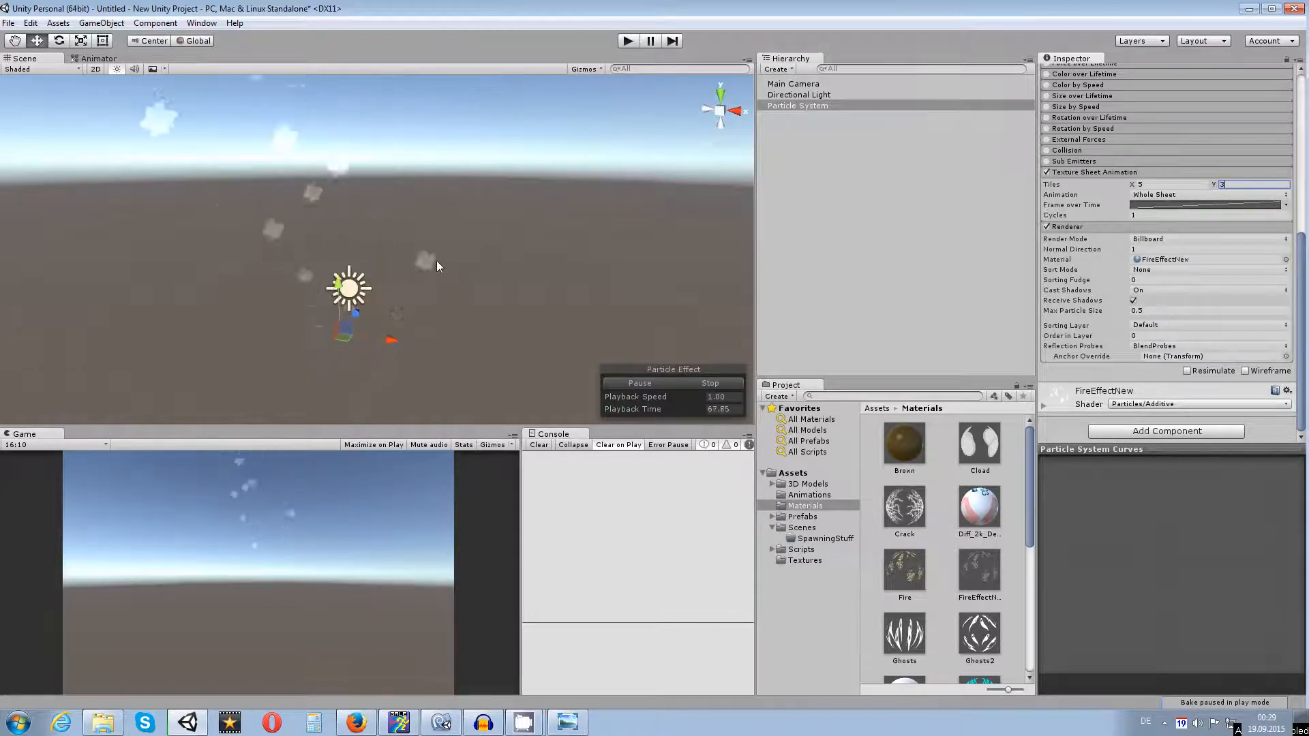
{"action": "scroll", "coordinate": [439, 266], "scroll_direction": "up", "scroll_amount": 1}
{"action": "scroll", "coordinate": [443, 264], "scroll_direction": "down", "scroll_amount": 1}
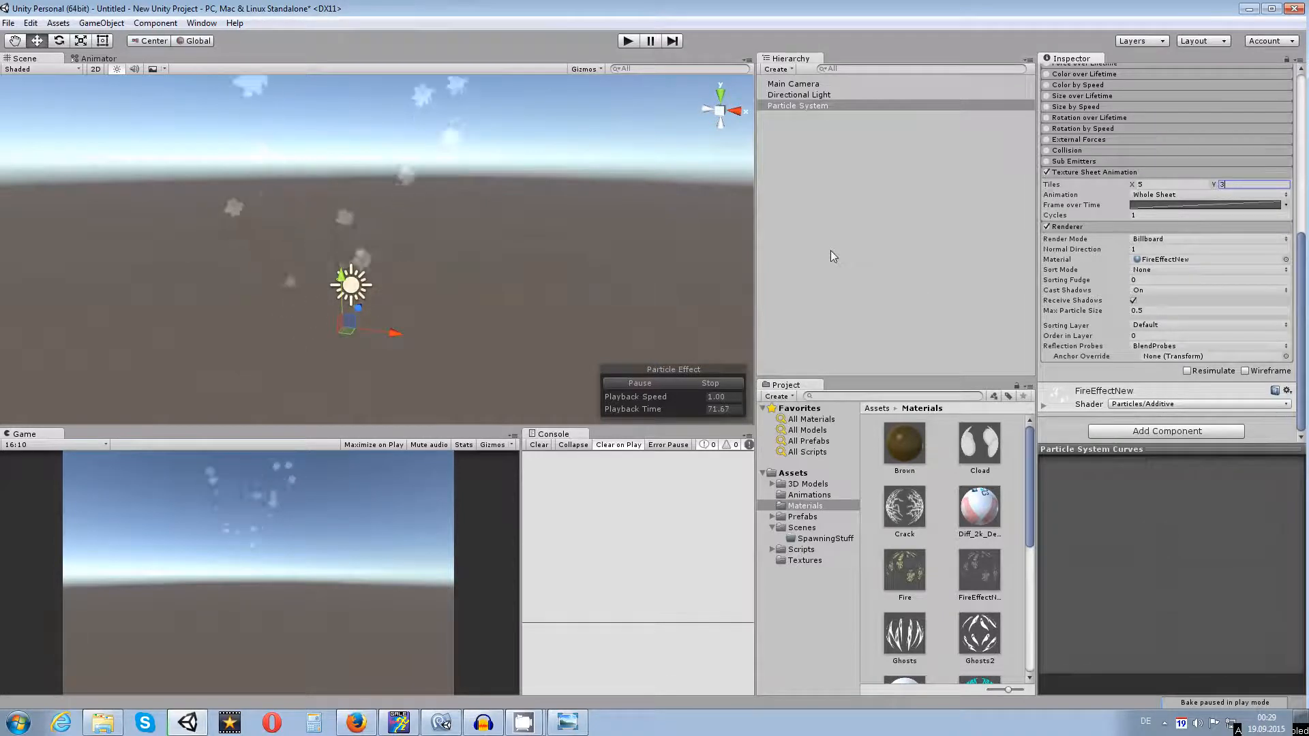
{"action": "left_click", "coordinate": [1150, 188]}
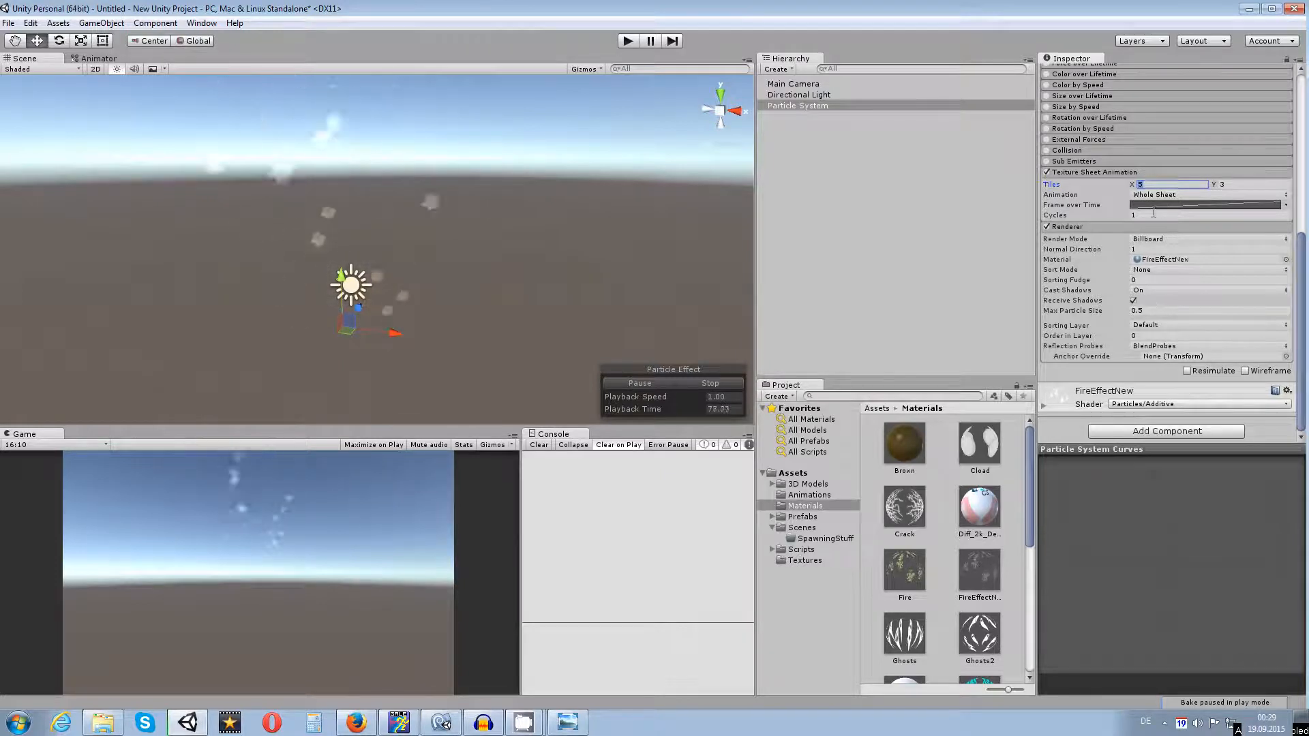
{"action": "left_click", "coordinate": [1252, 184]}
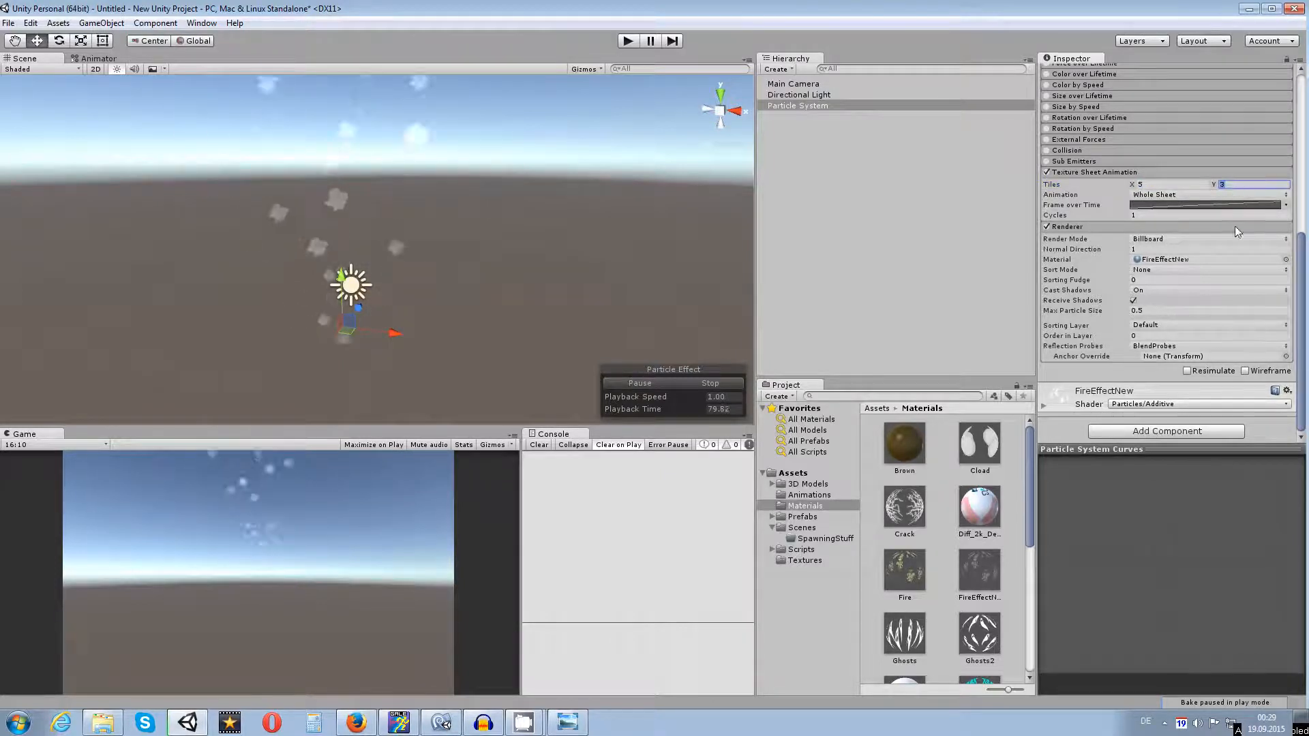
{"action": "mouse_move", "coordinate": [1031, 489]}
{"action": "left_mouse_down"}
{"action": "mouse_move", "coordinate": [1031, 613]}
{"action": "mouse_move", "coordinate": [1031, 489]}
{"action": "left_mouse_up"}
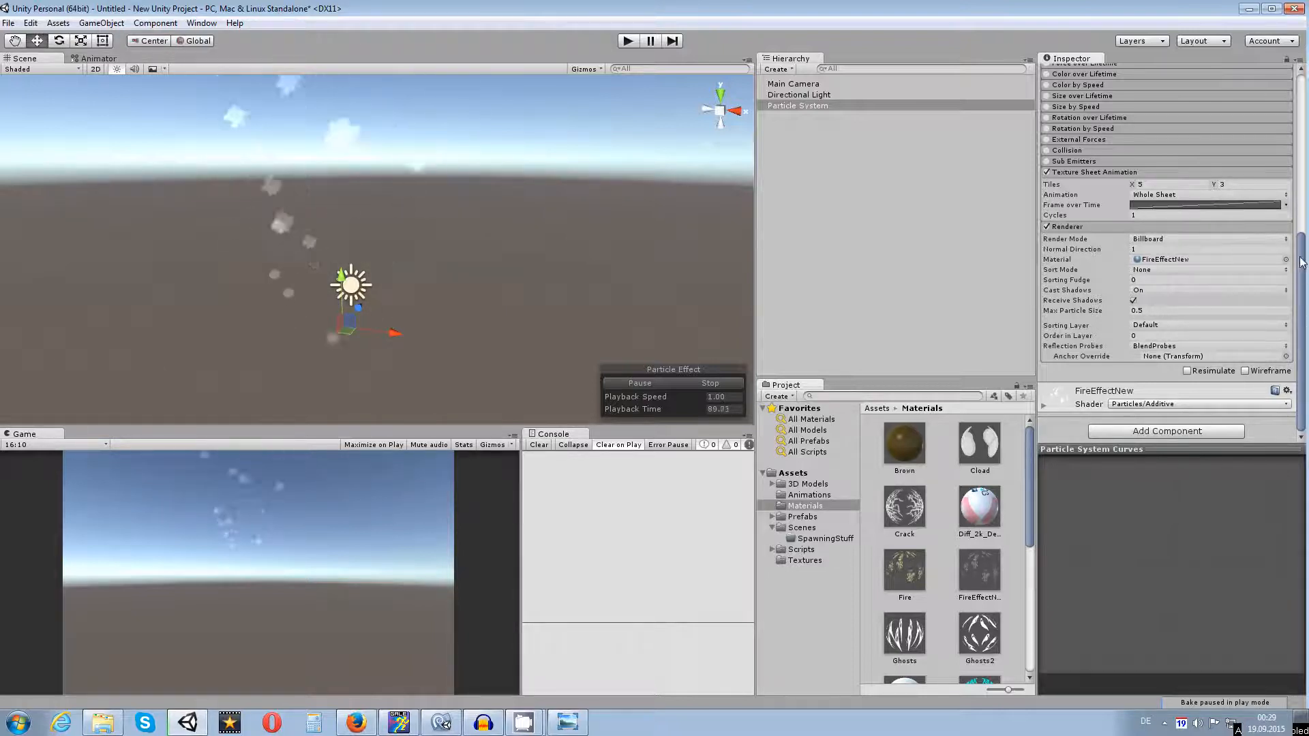
Step: Set the Particle System's Start Speed to 0 and view the emitter in the scene
{"action": "scroll", "coordinate": [1235, 280], "scroll_direction": "up", "scroll_amount": 10}
{"action": "scroll", "coordinate": [1100, 109], "scroll_direction": "up", "scroll_amount": 2}
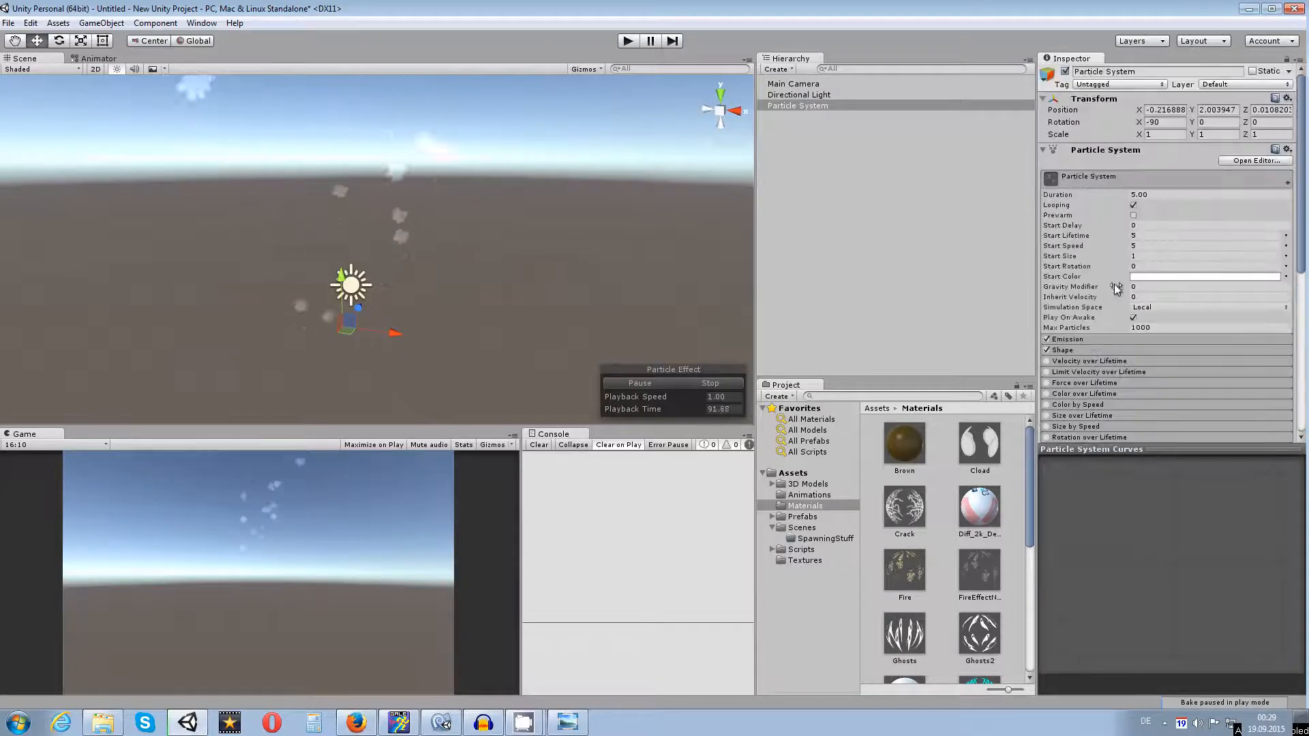
{"action": "left_click", "coordinate": [1136, 246]}
{"action": "type", "text": "0"}
{"action": "middle_click_drag", "start_coordinate": [375, 341], "coordinate": [419, 293]}
{"action": "scroll", "coordinate": [404, 300], "scroll_direction": "up", "scroll_amount": 7}
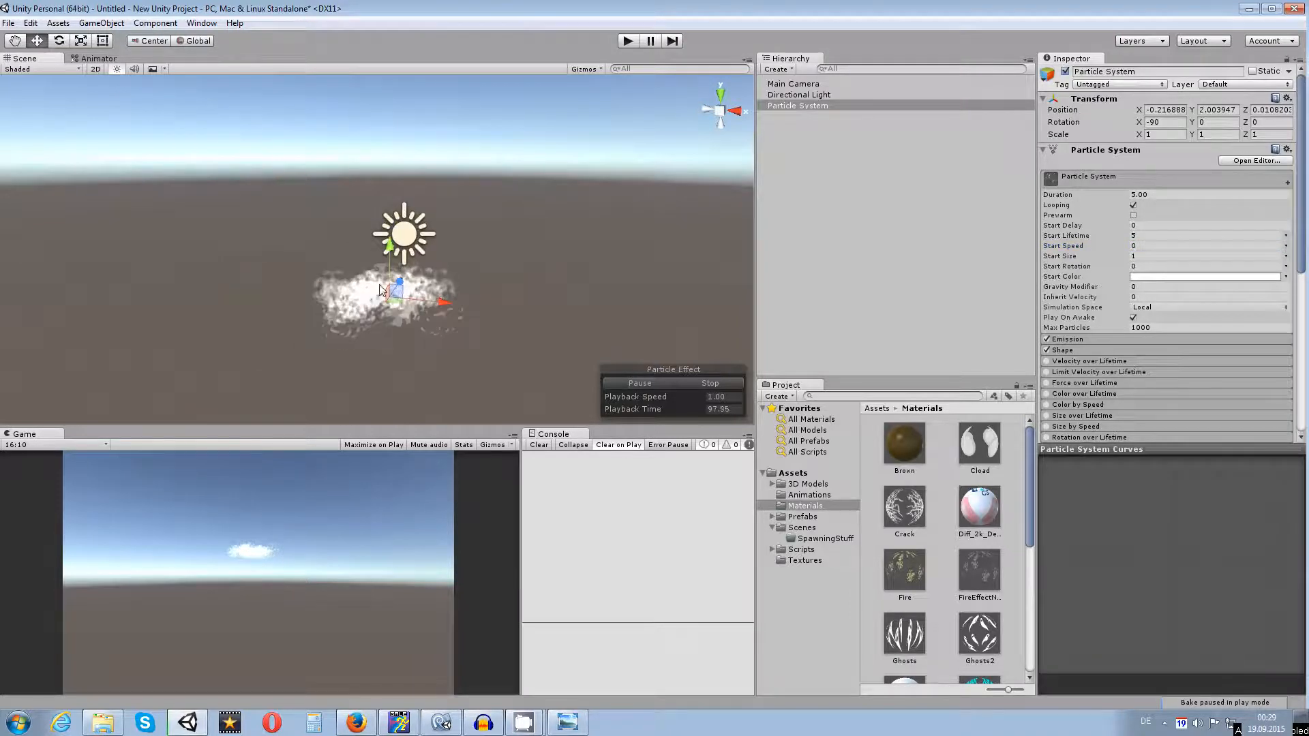
Step: Disable the Particle System's Shape module so all particles emit from a single point
{"action": "scroll", "coordinate": [375, 310], "scroll_direction": "up", "scroll_amount": 5}
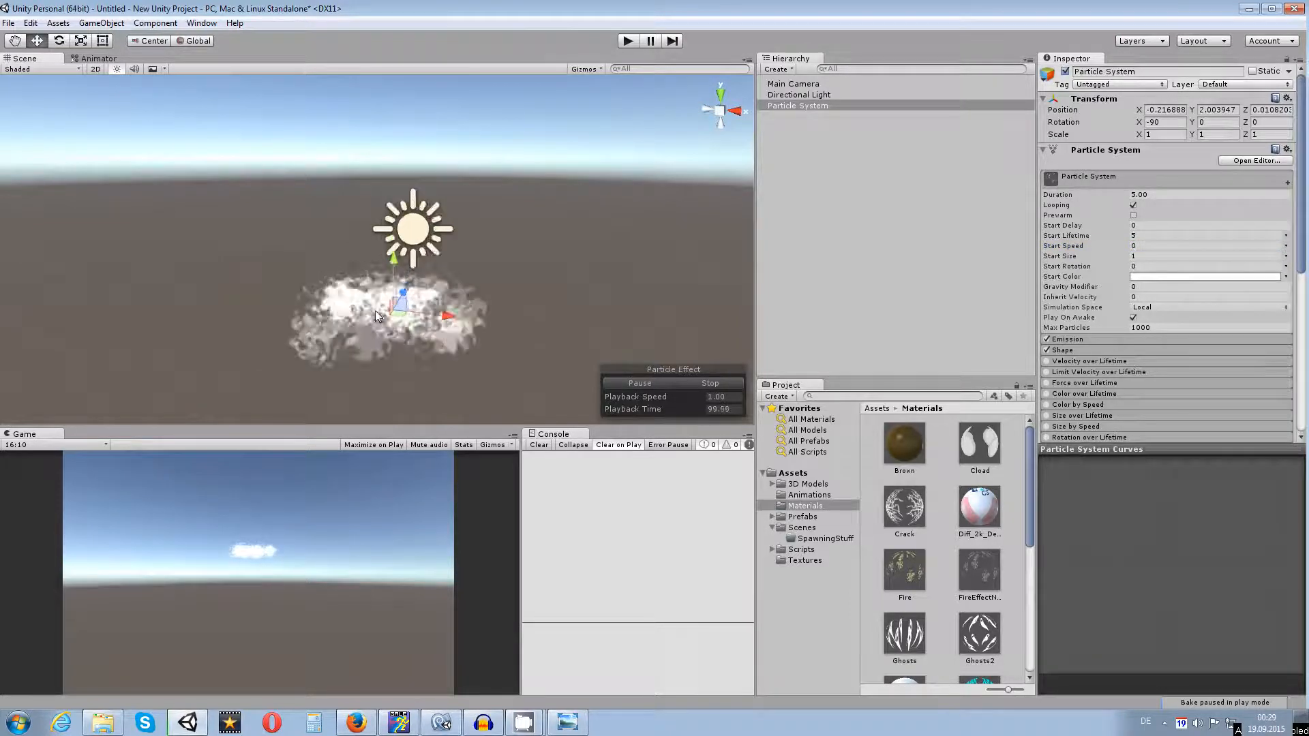
{"action": "middle_click_drag", "start_coordinate": [431, 331], "coordinate": [394, 299]}
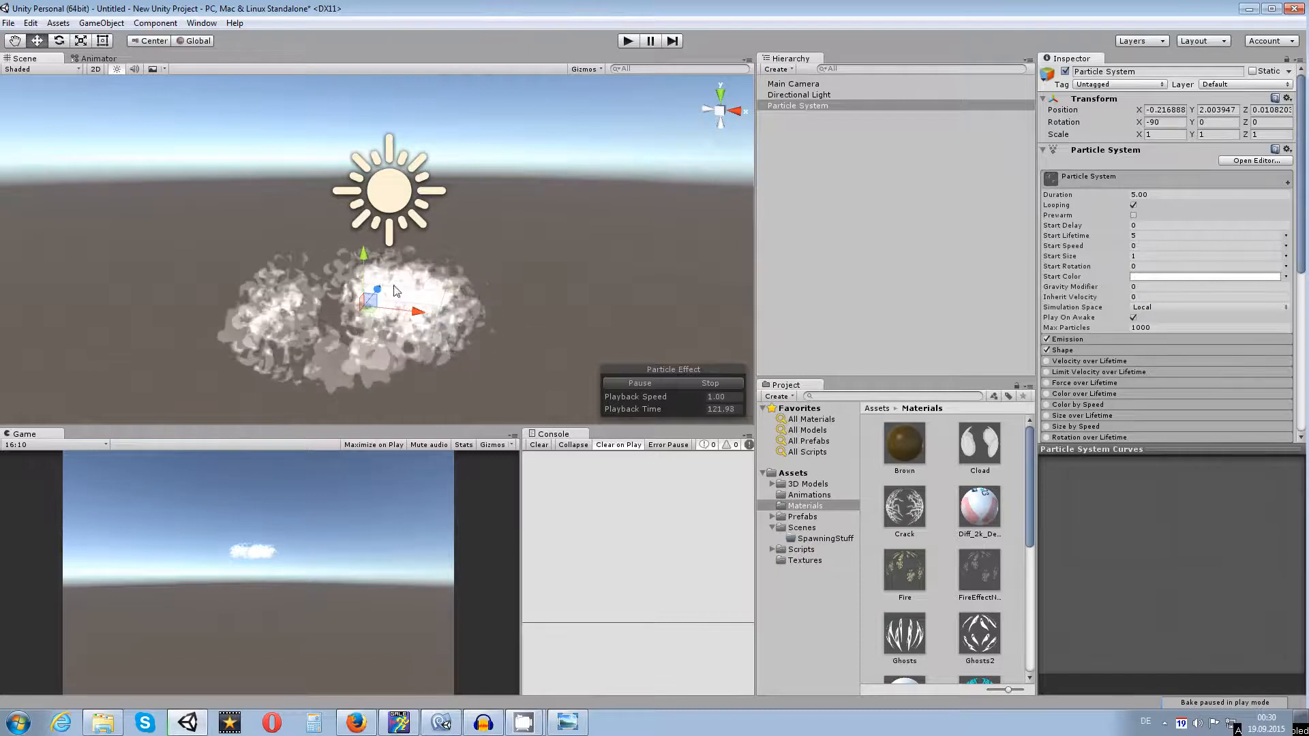
{"action": "left_click", "coordinate": [1069, 349]}
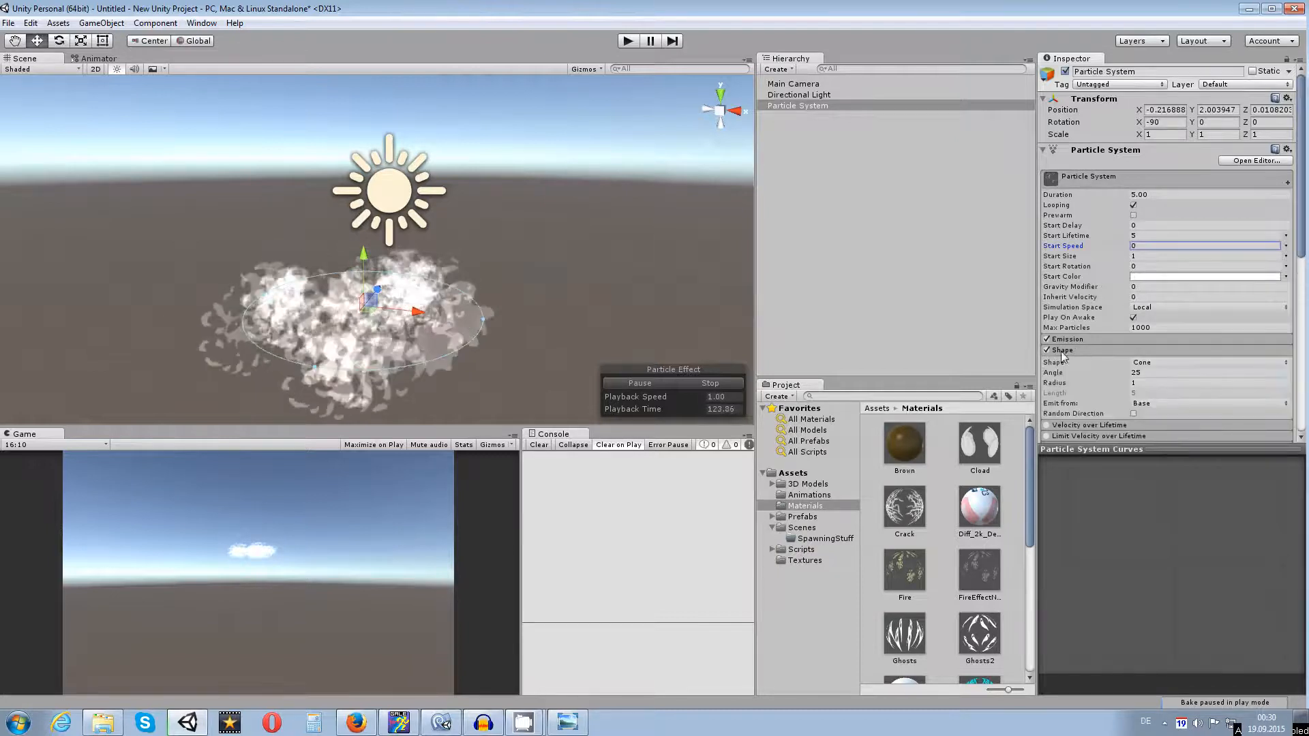
{"action": "left_click", "coordinate": [1047, 350]}
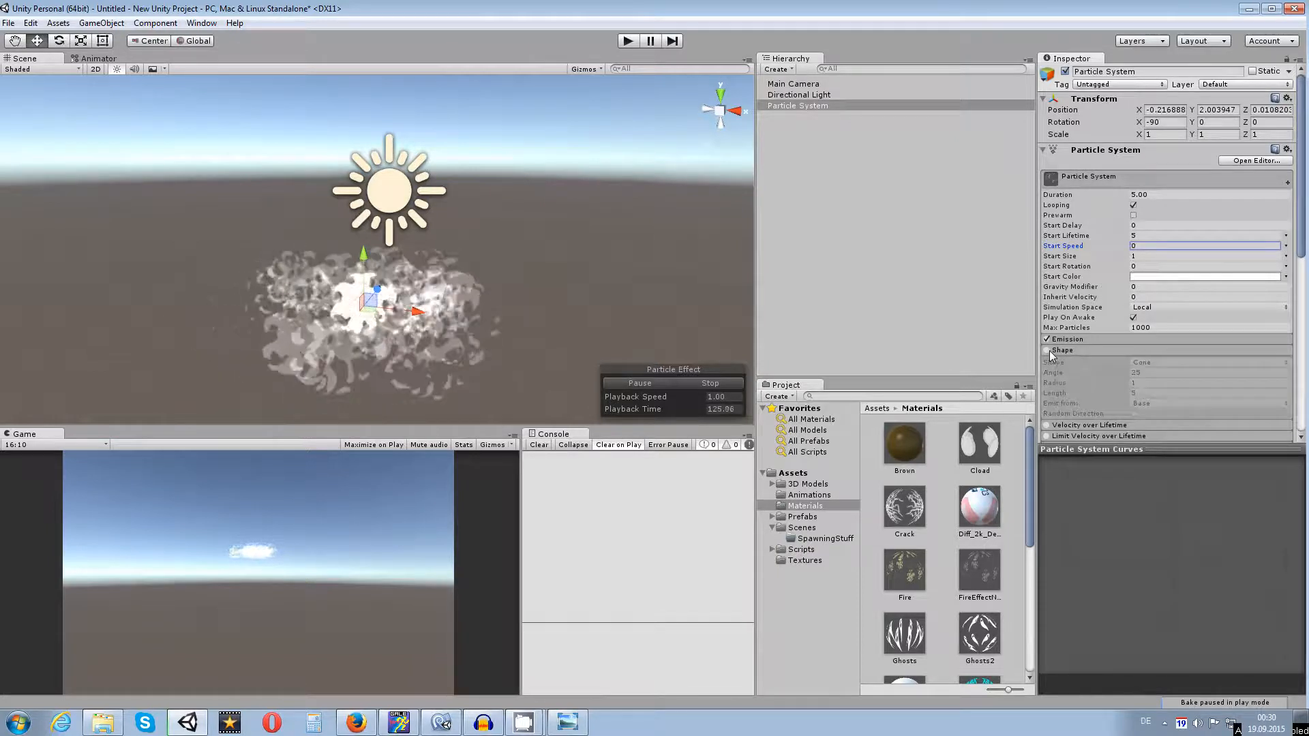
{"action": "scroll", "coordinate": [465, 305], "scroll_direction": "up", "scroll_amount": 2}
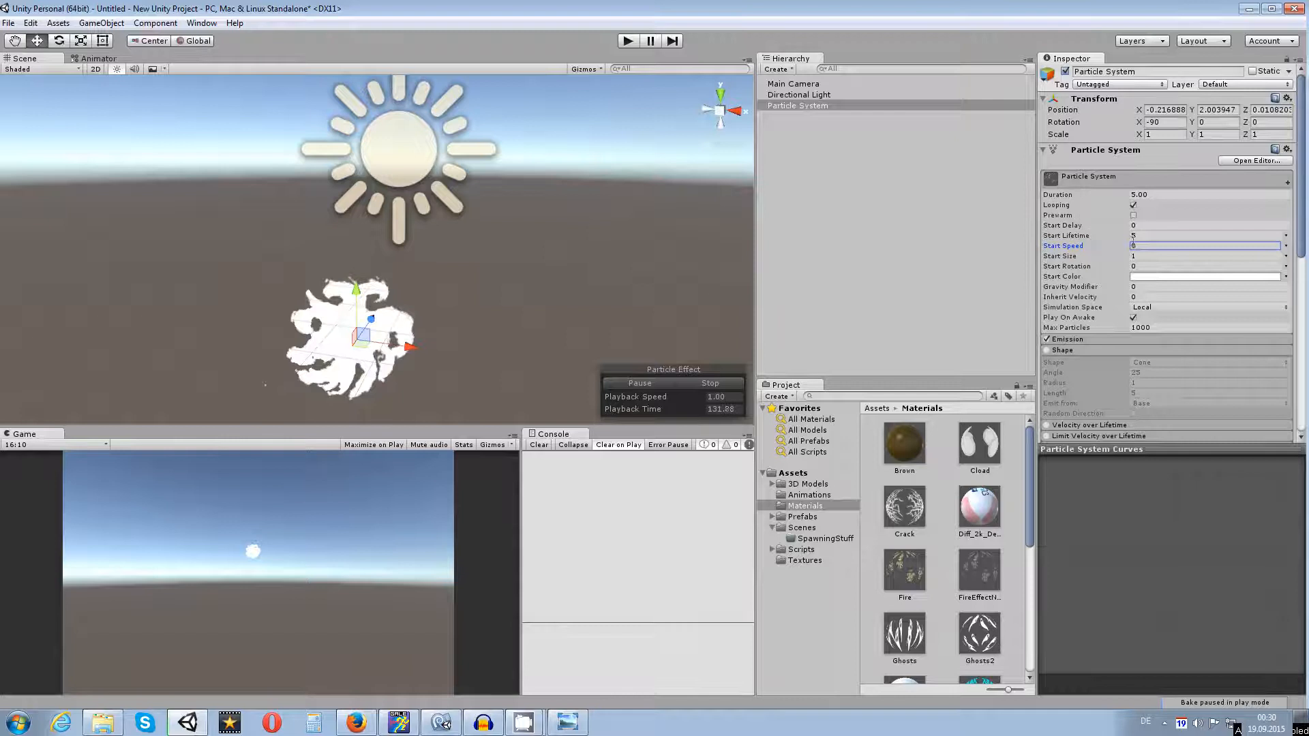
Step: Set the Particle System's Start Lifetime to 2 and its Duration to 2
{"action": "left_click", "coordinate": [1141, 236]}
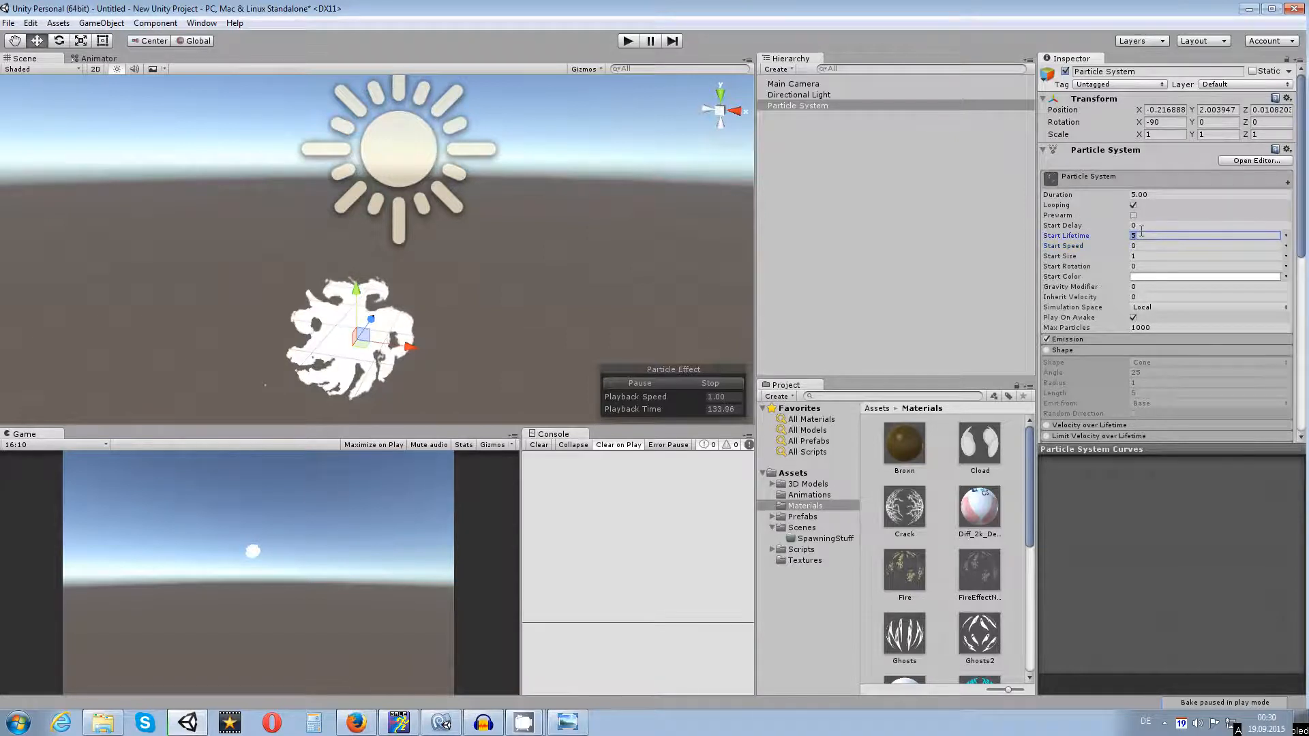
{"action": "type", "text": "2"}
{"action": "left_click", "coordinate": [1093, 196]}
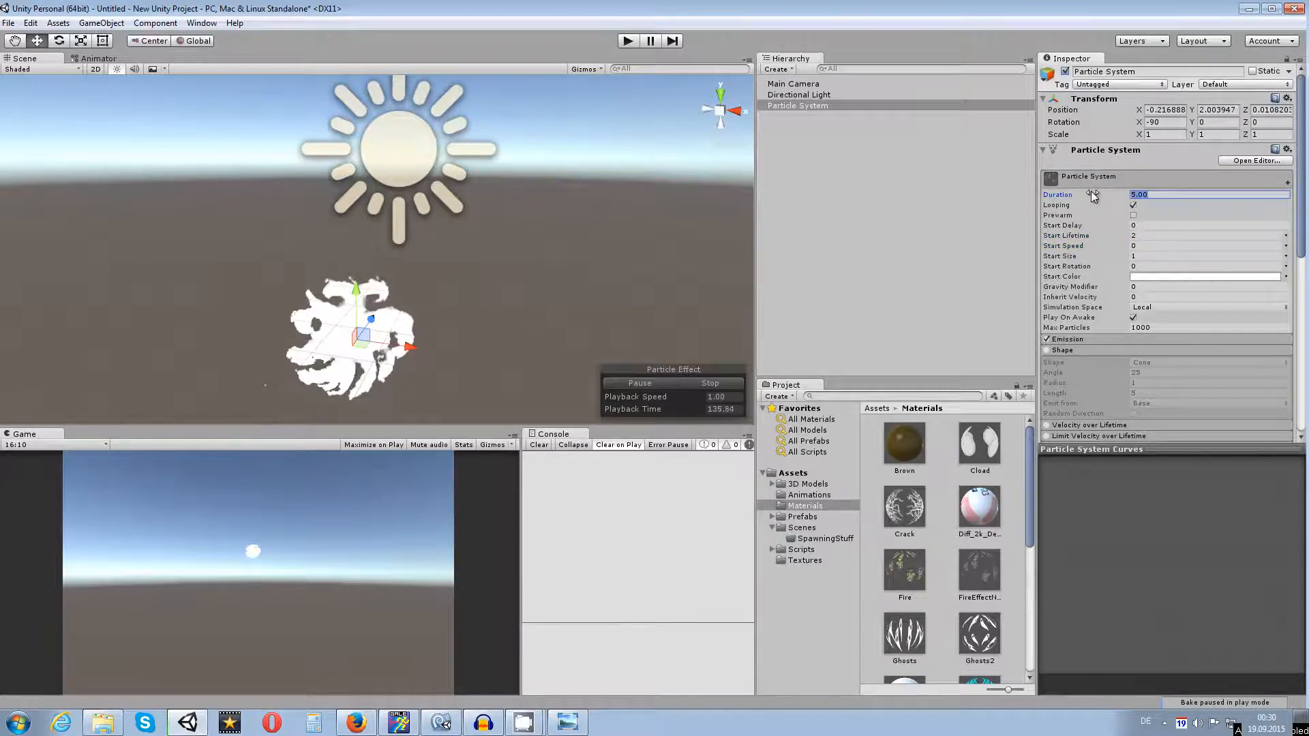
{"action": "type", "text": "2"}
{"action": "key", "text": "Return"}
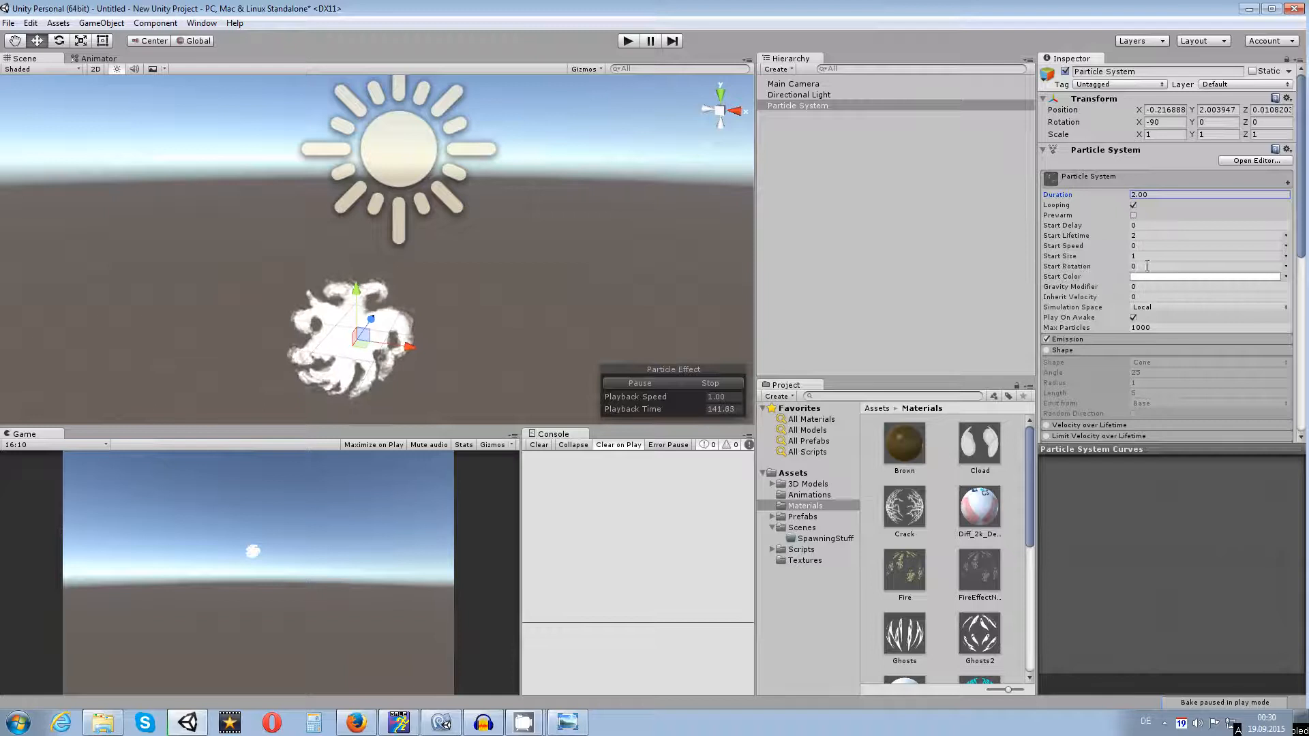
Step: Make the particles' Start Rotation random between two constants, 0 and 360
{"action": "left_click", "coordinate": [1284, 266]}
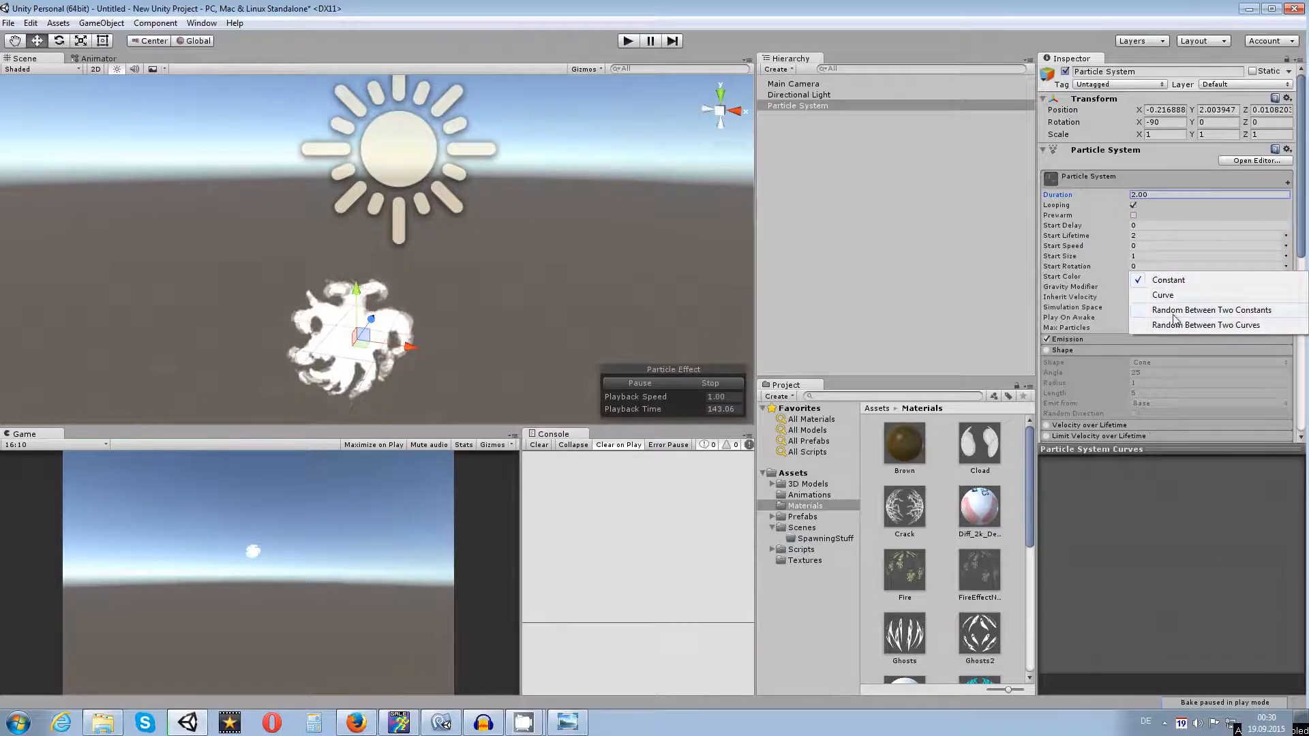
{"action": "left_click", "coordinate": [1210, 313]}
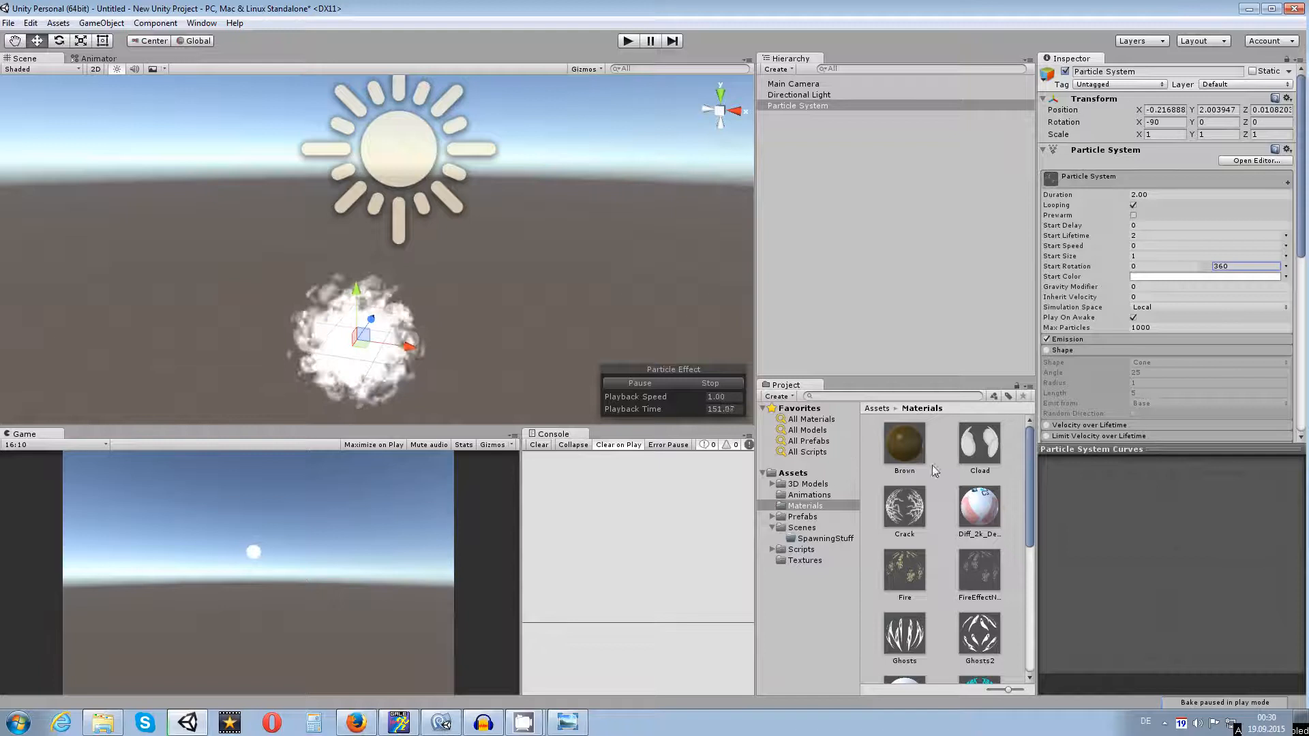
Step: Change the FireEffectNew material's Tint Color to a light red, hex FF74747F
{"action": "left_click", "coordinate": [992, 577]}
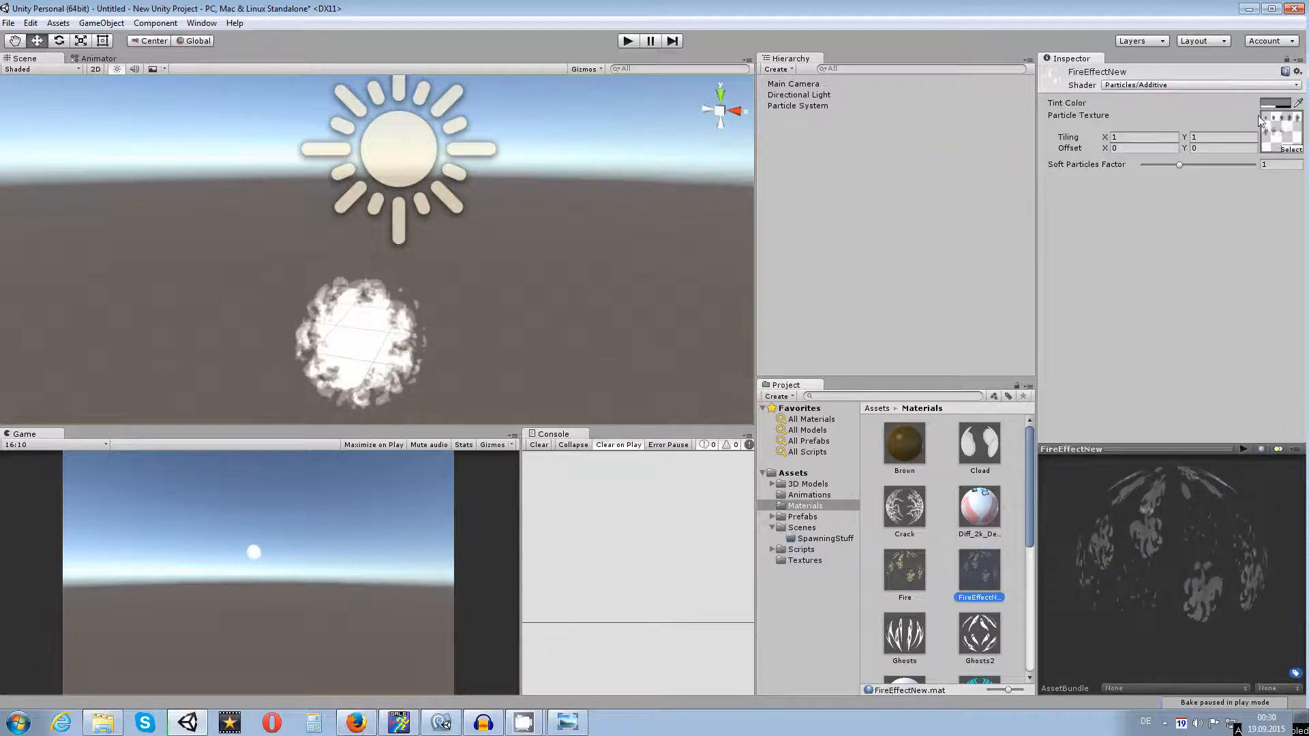
{"action": "left_click", "coordinate": [1271, 104]}
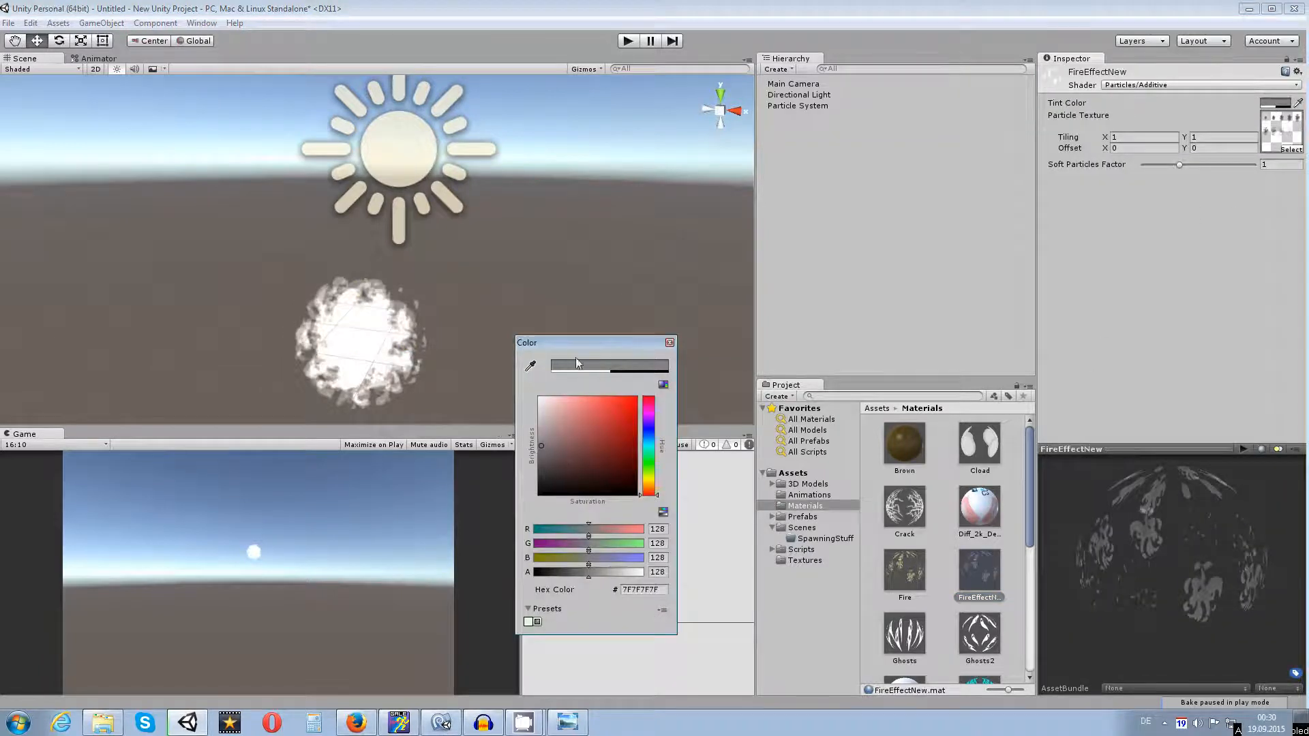
{"action": "mouse_move", "coordinate": [557, 418]}
{"action": "left_mouse_down"}
{"action": "mouse_move", "coordinate": [524, 368]}
{"action": "mouse_move", "coordinate": [689, 363]}
{"action": "mouse_move", "coordinate": [592, 351]}
{"action": "left_mouse_up"}
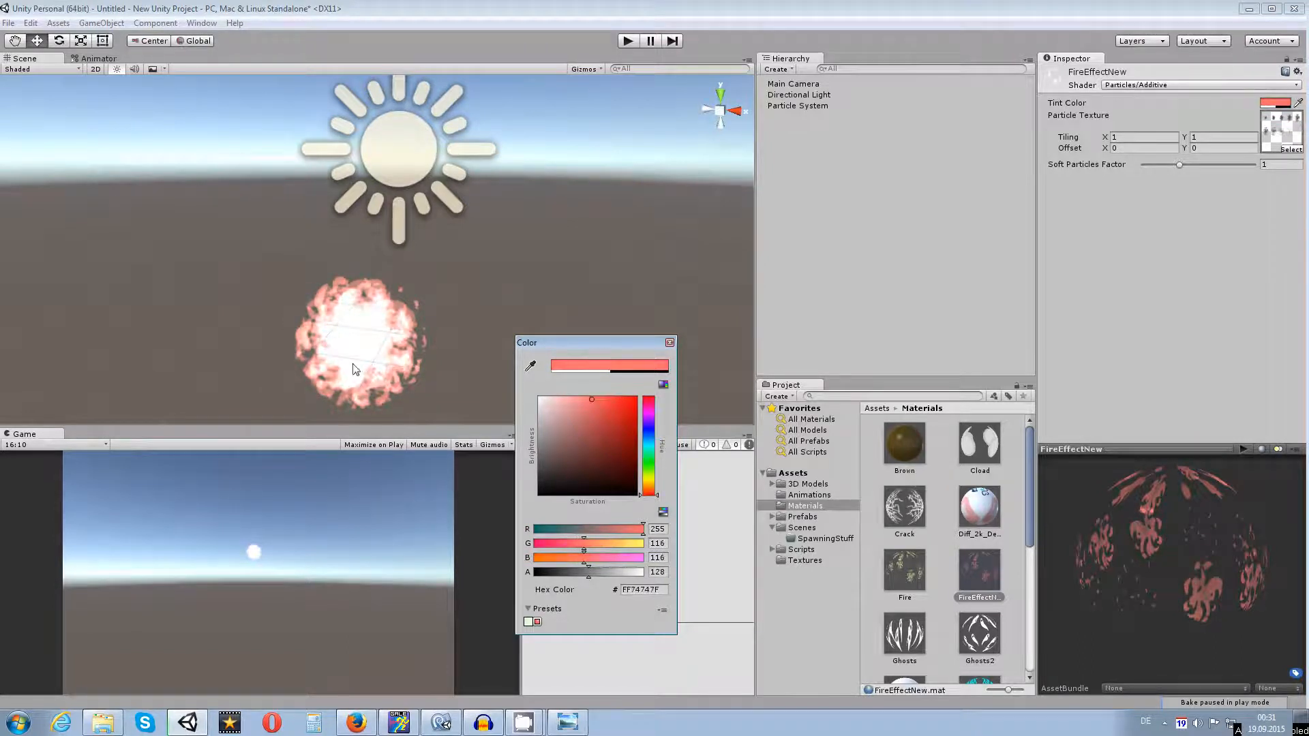
{"action": "left_click", "coordinate": [669, 343]}
{"action": "left_click", "coordinate": [800, 107]}
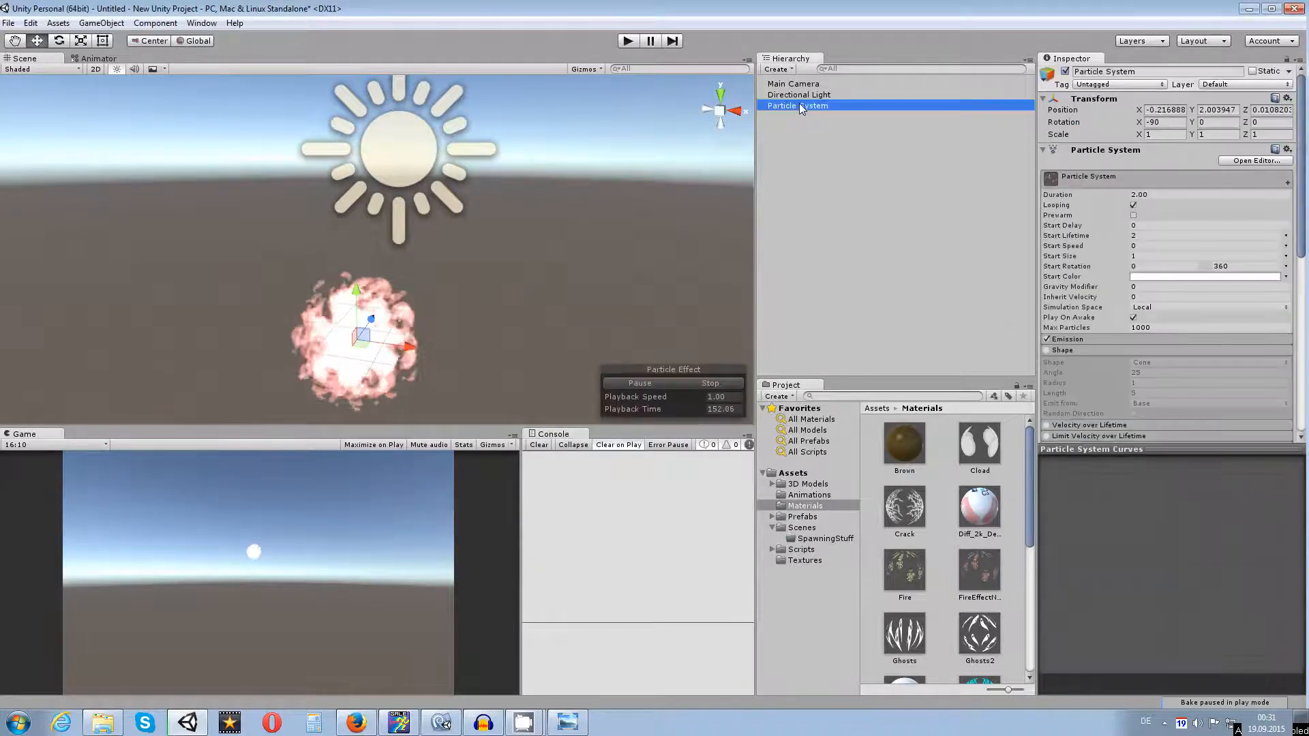
{"action": "left_click", "coordinate": [1165, 276]}
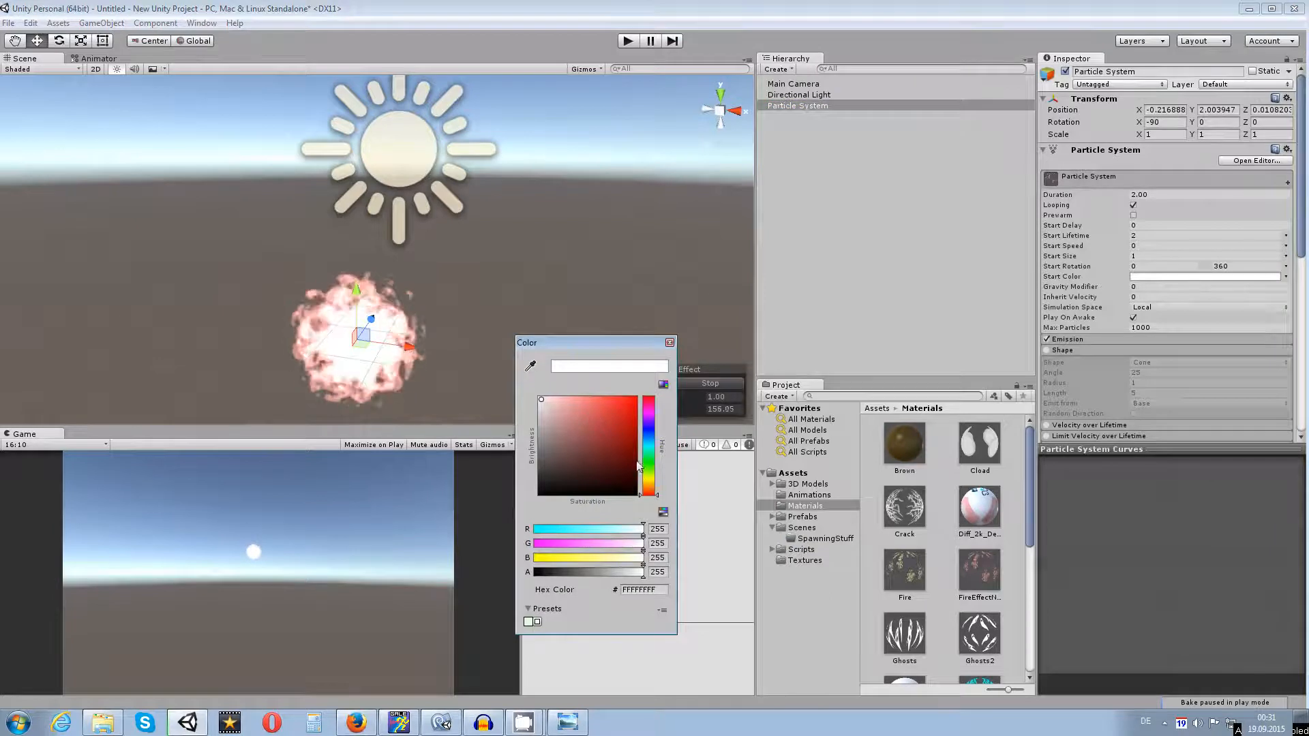
{"action": "left_click", "coordinate": [669, 343]}
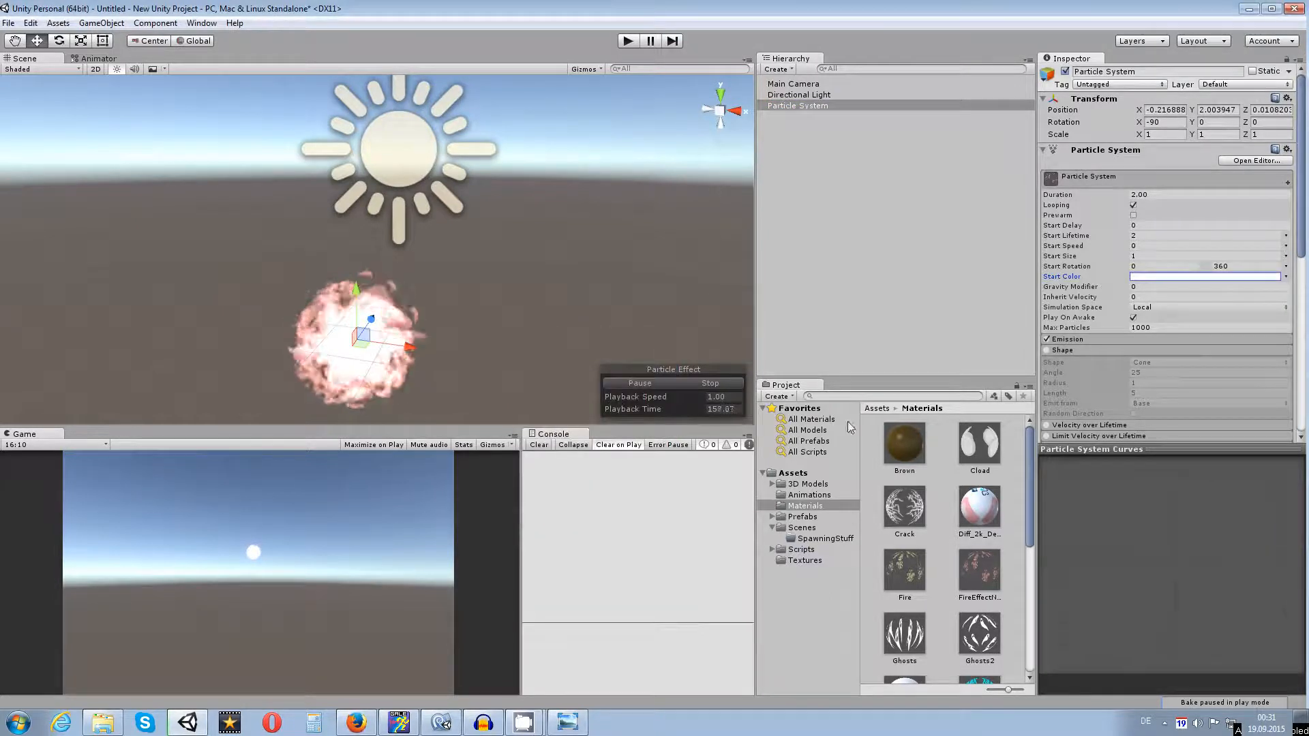
Step: Shift the hue of the FireEffectNew material's Tint Color to yellow, hex FFFB777F
{"action": "left_click", "coordinate": [982, 570]}
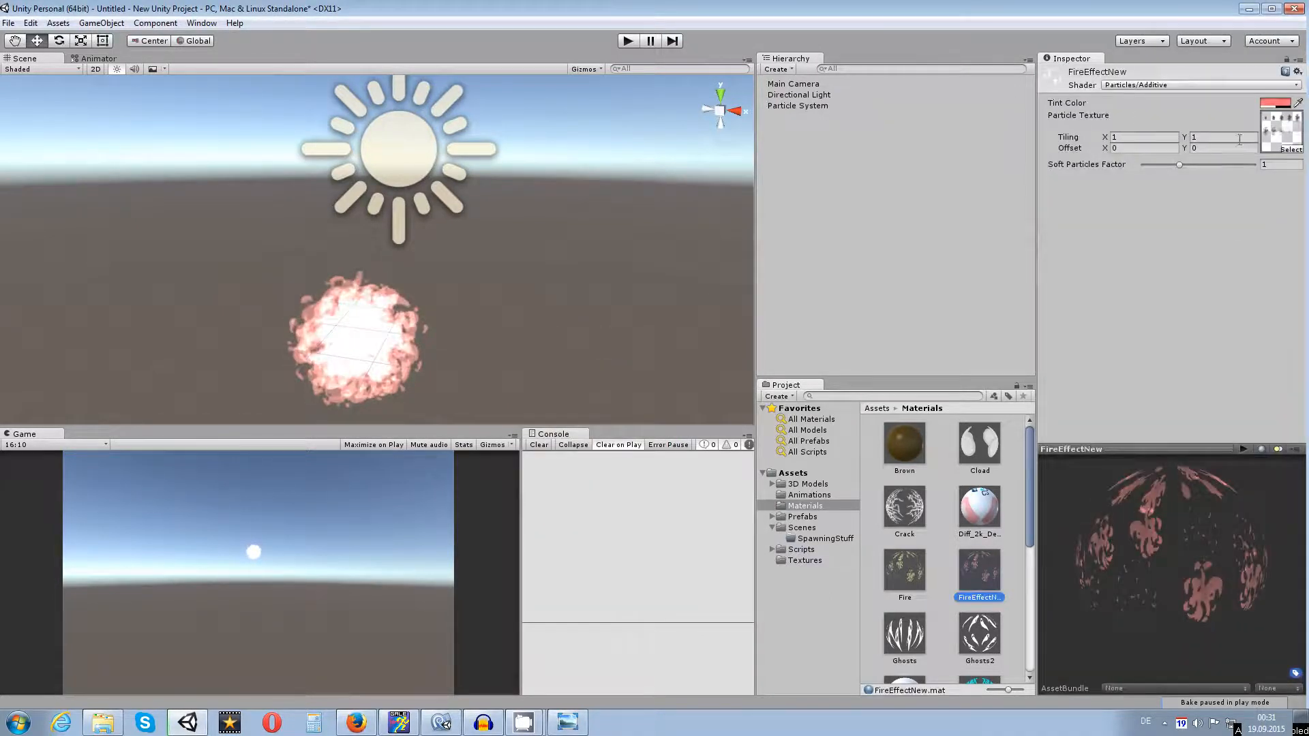
{"action": "left_click", "coordinate": [1272, 106]}
{"action": "left_click_drag", "start_coordinate": [652, 472], "coordinate": [653, 483]}
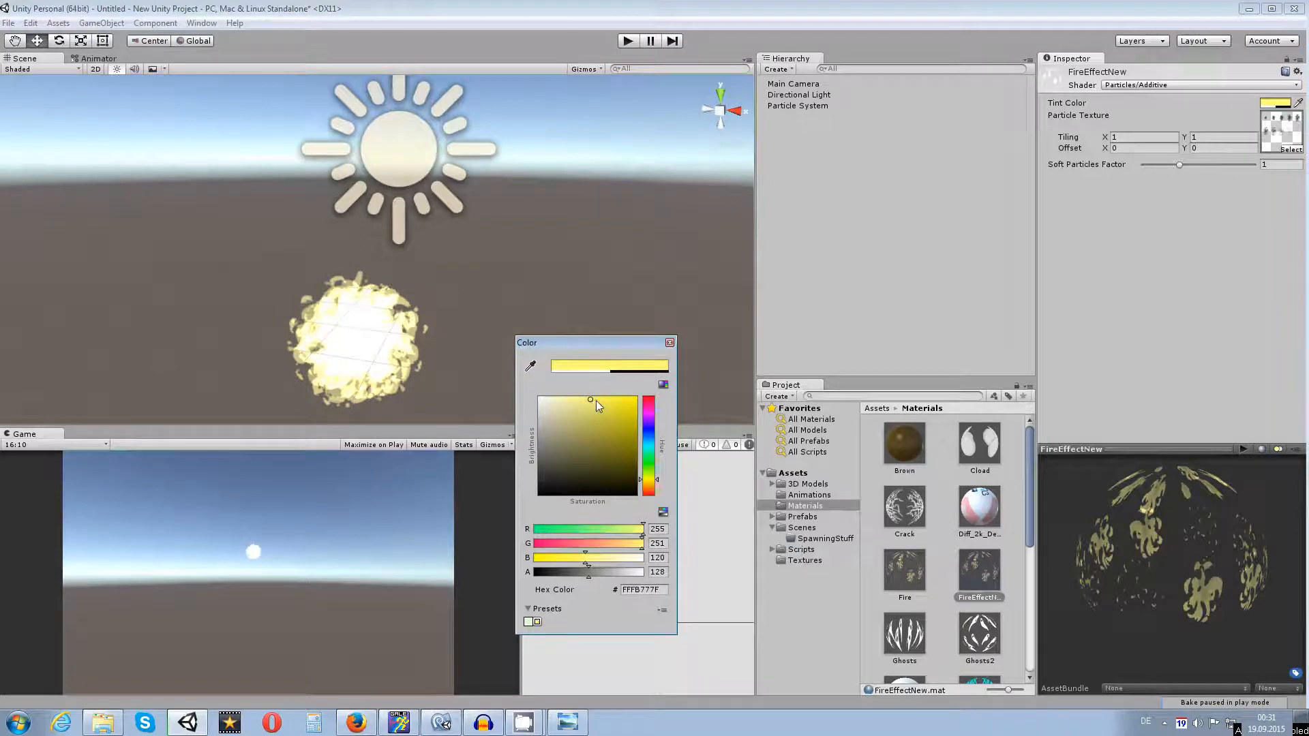
{"action": "left_click", "coordinate": [812, 108]}
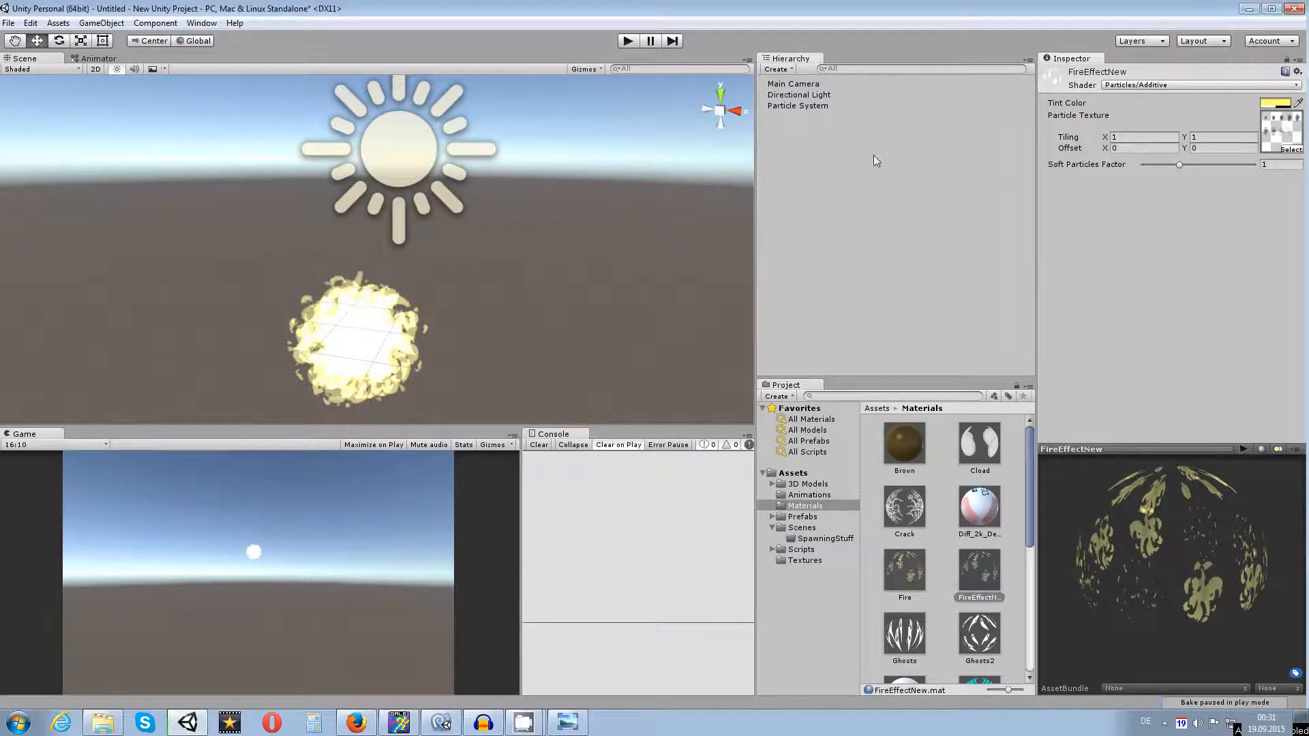
Step: Set the Particle System's Start Color to a light red, hex FF7070FF, judging the tone against the flames in the scene
{"action": "left_click", "coordinate": [824, 107]}
{"action": "left_click", "coordinate": [1213, 276]}
{"action": "mouse_move", "coordinate": [597, 404]}
{"action": "left_mouse_down"}
{"action": "mouse_move", "coordinate": [586, 391]}
{"action": "mouse_move", "coordinate": [603, 414]}
{"action": "mouse_move", "coordinate": [600, 399]}
{"action": "left_mouse_up"}
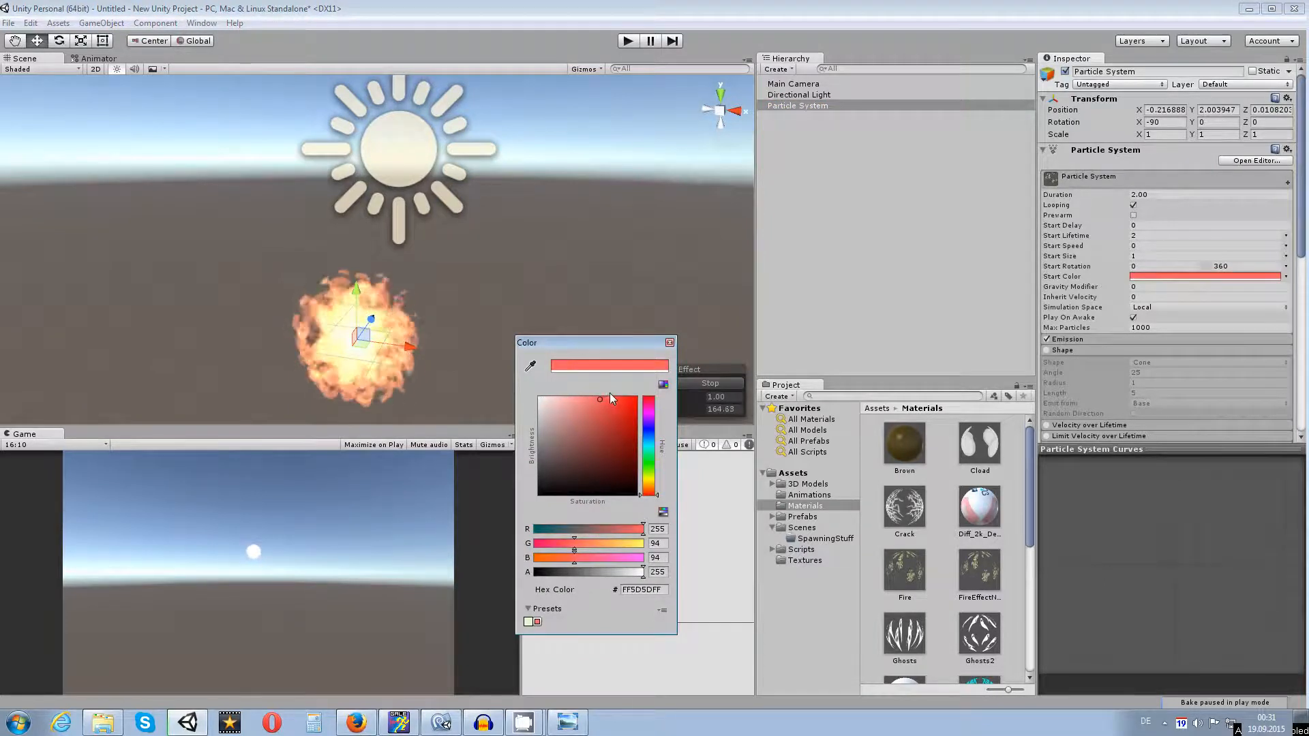
{"action": "scroll", "coordinate": [378, 302], "scroll_direction": "up", "scroll_amount": 4}
{"action": "scroll", "coordinate": [409, 205], "scroll_direction": "down", "scroll_amount": 4}
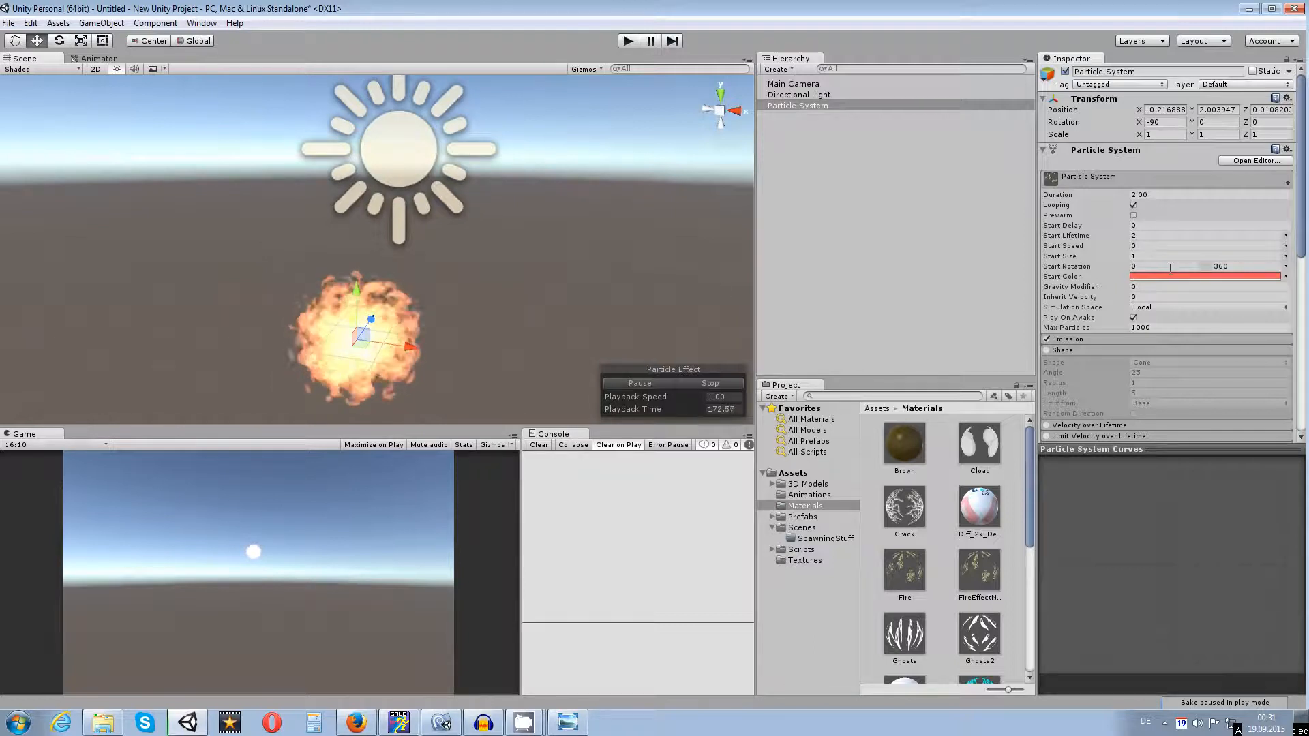
{"action": "left_click", "coordinate": [1254, 276]}
{"action": "mouse_move", "coordinate": [607, 407]}
{"action": "left_mouse_down"}
{"action": "mouse_move", "coordinate": [610, 390]}
{"action": "mouse_move", "coordinate": [593, 400]}
{"action": "left_mouse_up"}
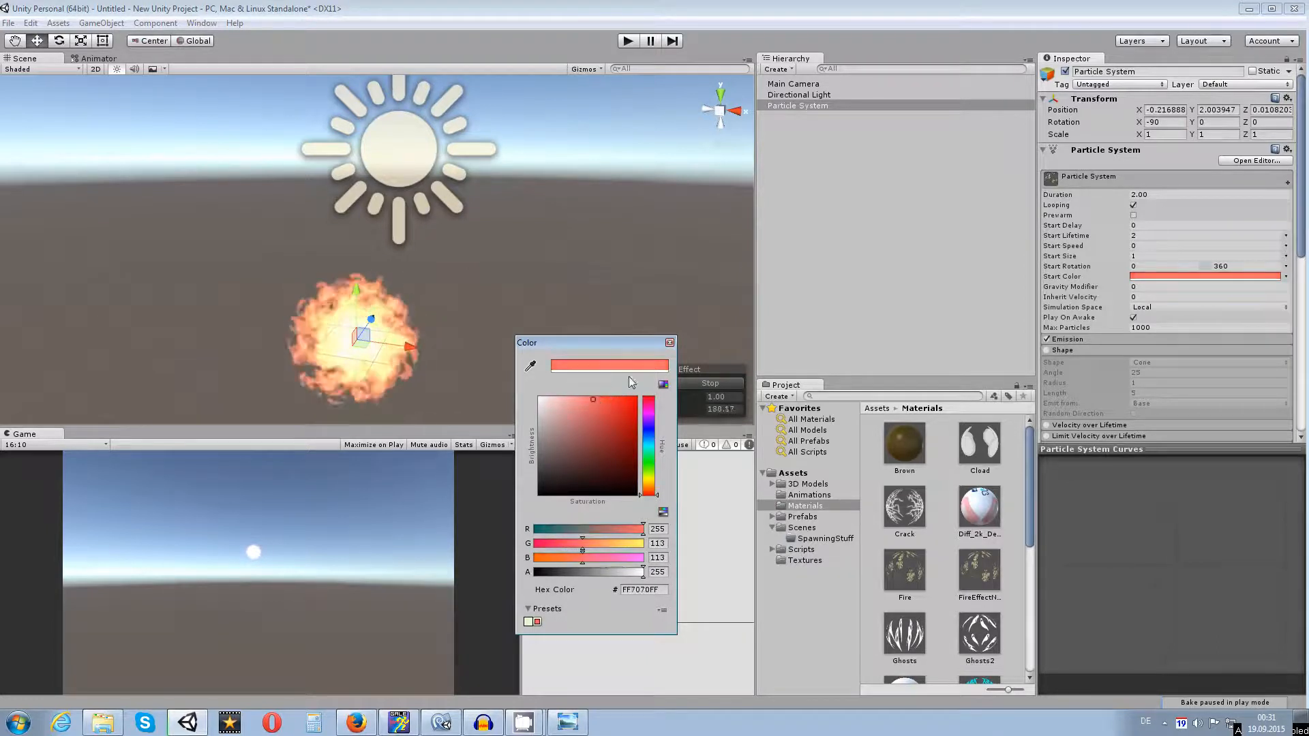
{"action": "left_click", "coordinate": [670, 342]}
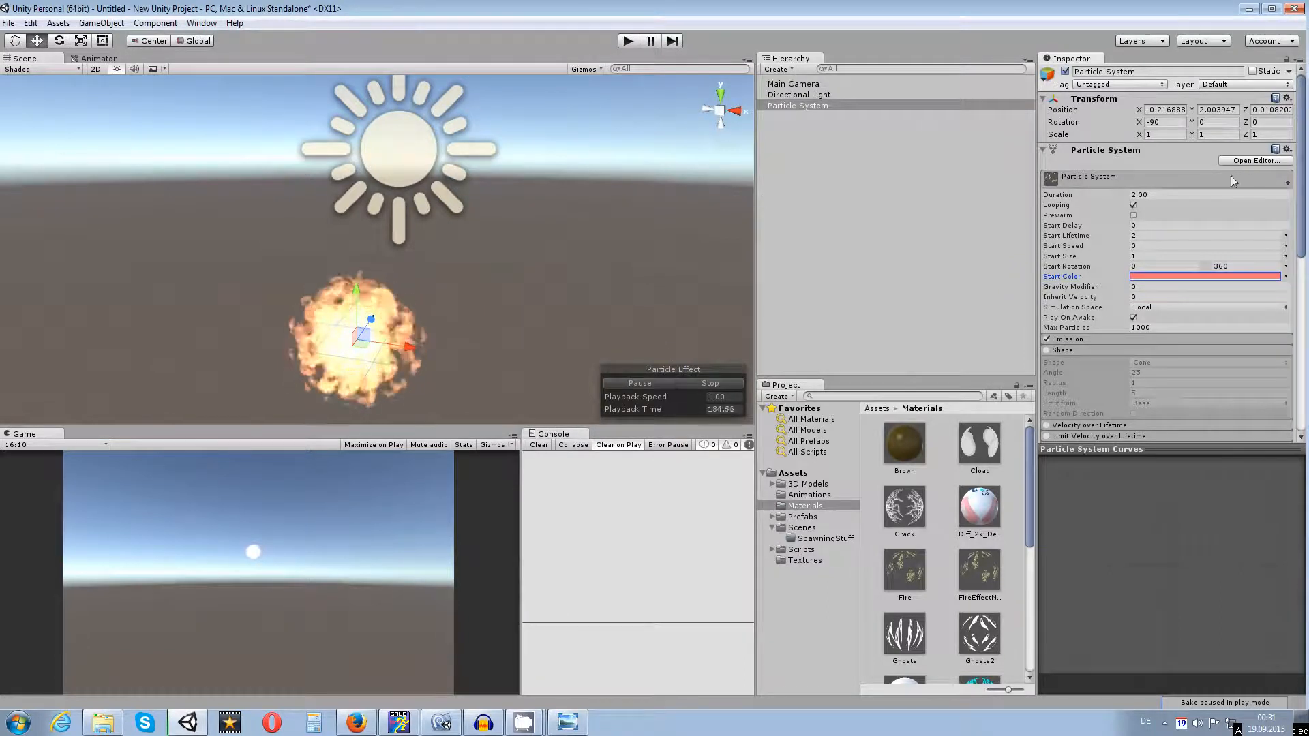
Step: Raise the Particle System's Start Speed to 0.79 so the flames rise upward
{"action": "left_click", "coordinate": [1099, 245]}
{"action": "mouse_move", "coordinate": [1106, 248]}
{"action": "left_mouse_down"}
{"action": "mouse_move", "coordinate": [1143, 251]}
{"action": "mouse_move", "coordinate": [1120, 248]}
{"action": "left_mouse_up"}
{"action": "scroll", "coordinate": [565, 244], "scroll_direction": "down", "scroll_amount": 3}
{"action": "middle_click_drag", "start_coordinate": [574, 258], "coordinate": [601, 319]}
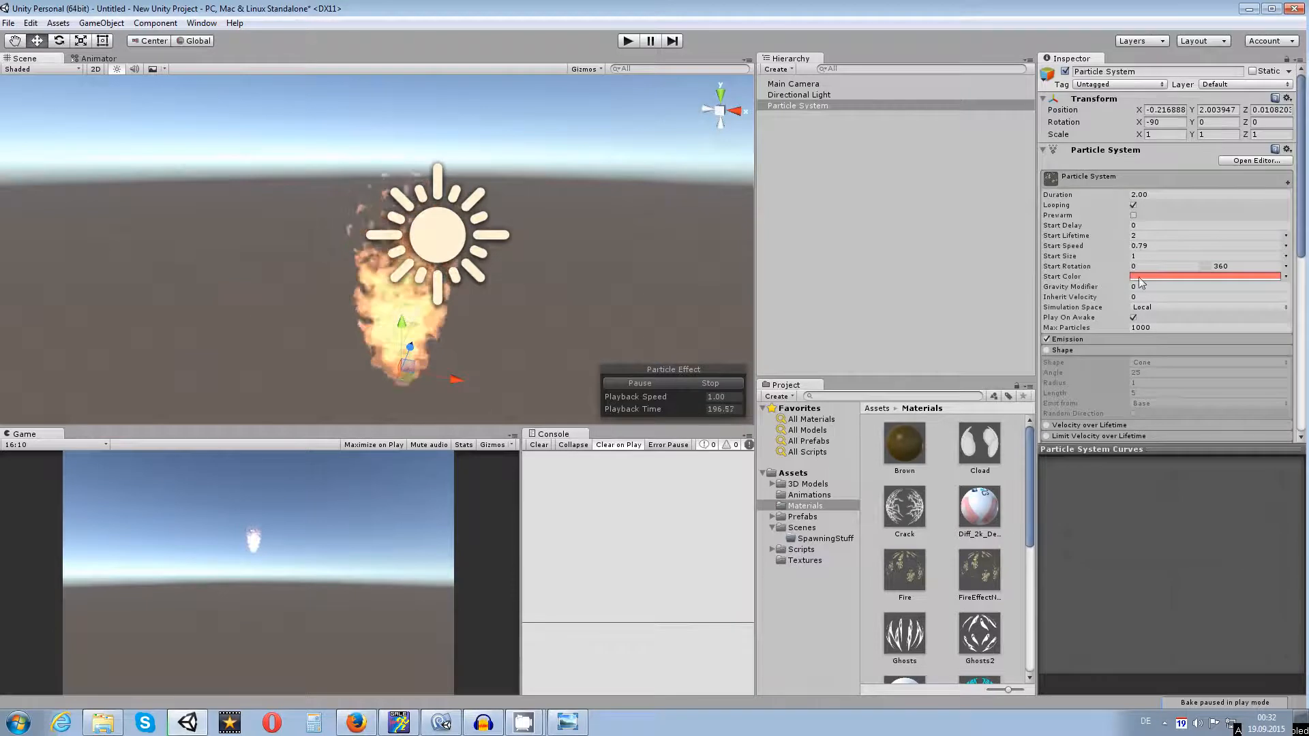
{"action": "middle_click_drag", "start_coordinate": [546, 309], "coordinate": [517, 295]}
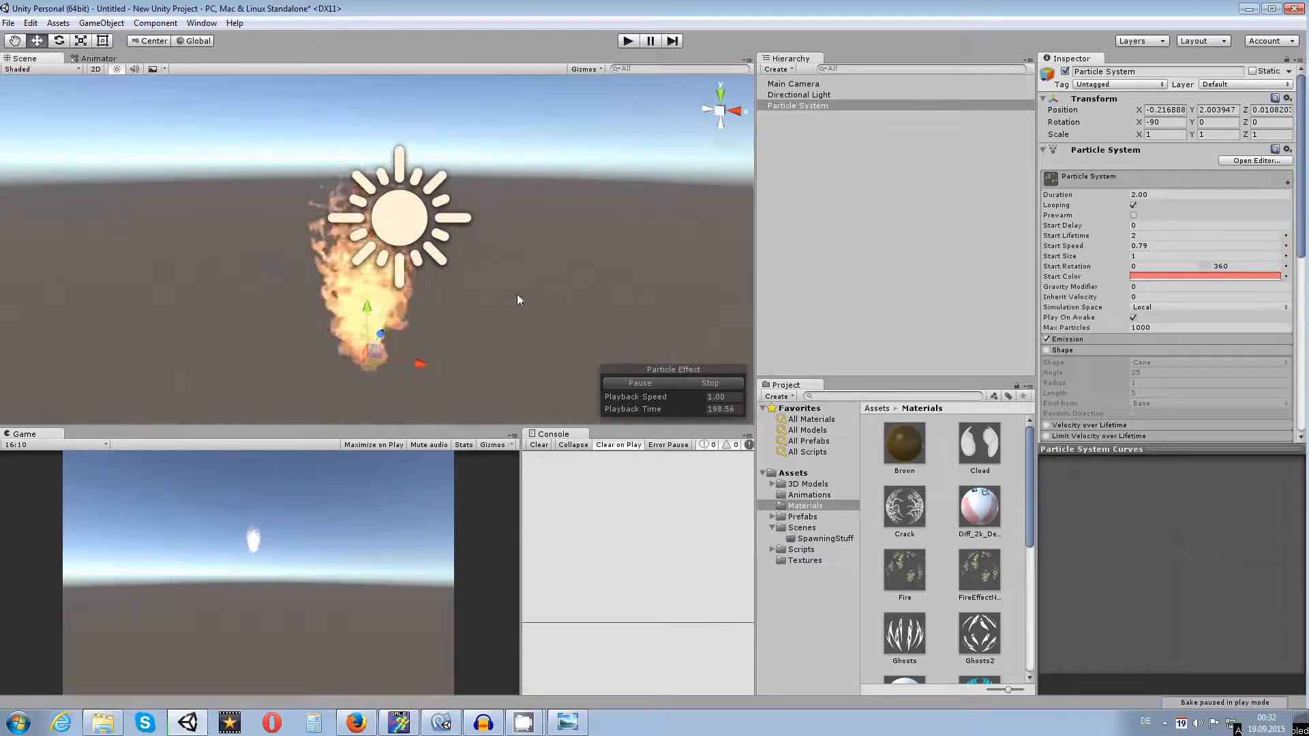
Step: Move the Directional Light along the X axis to about -4.07, away from the fire
{"action": "left_click", "coordinate": [796, 94]}
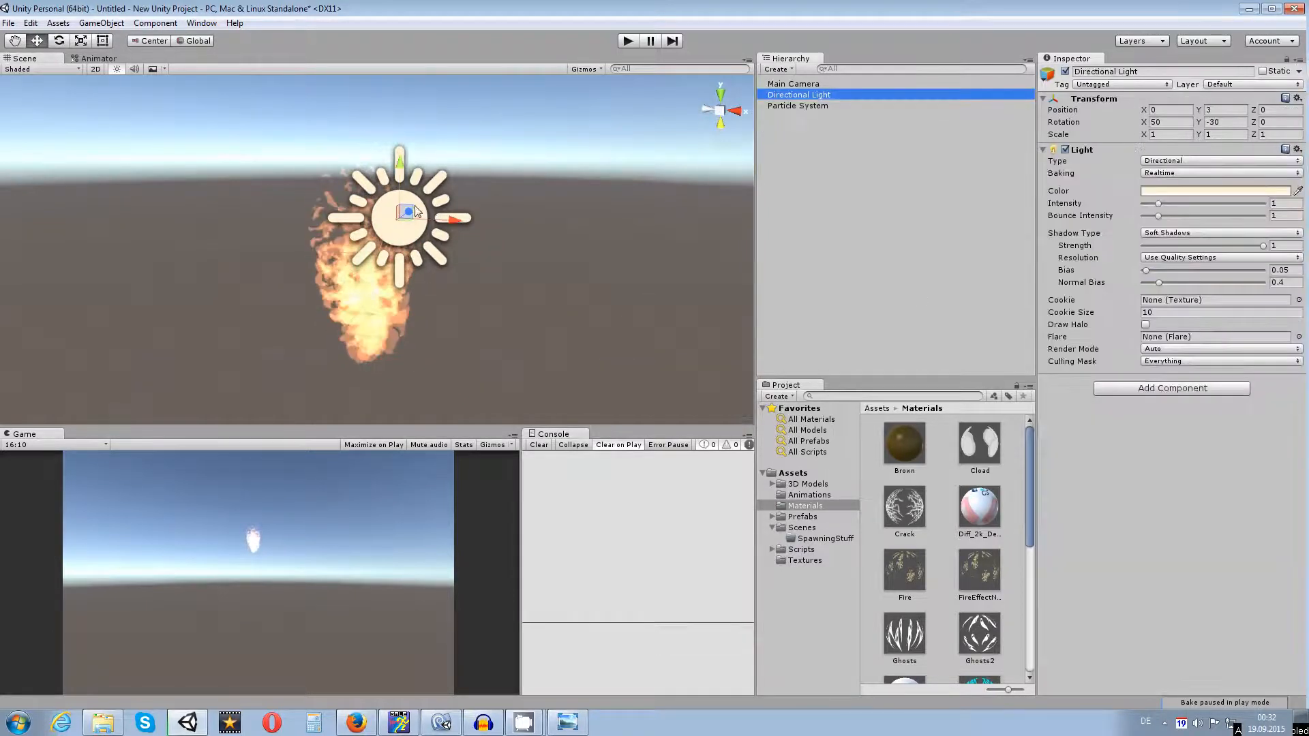
{"action": "left_click_drag", "start_coordinate": [455, 222], "coordinate": [274, 232]}
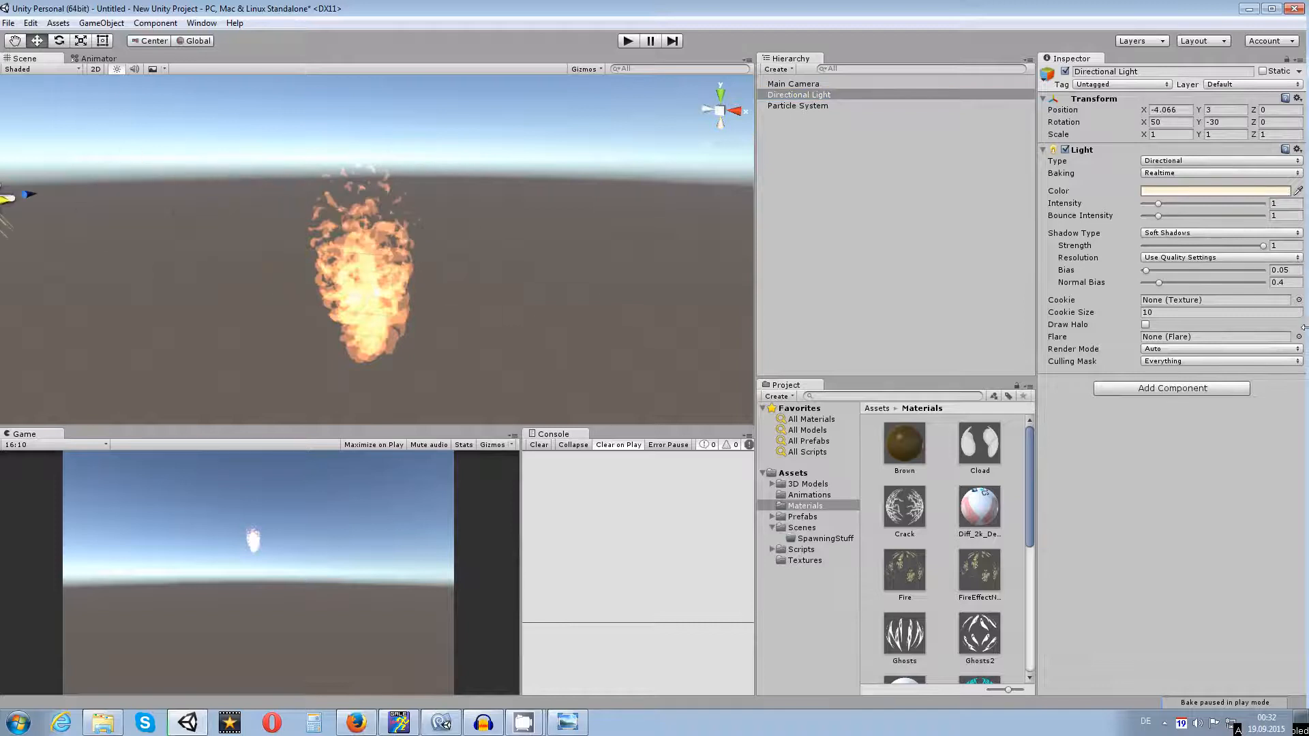
{"action": "left_click", "coordinate": [848, 124]}
Step: Inspect the flames in the scene and reduce the Particle System's Start Size to 0.94
{"action": "left_click", "coordinate": [834, 105]}
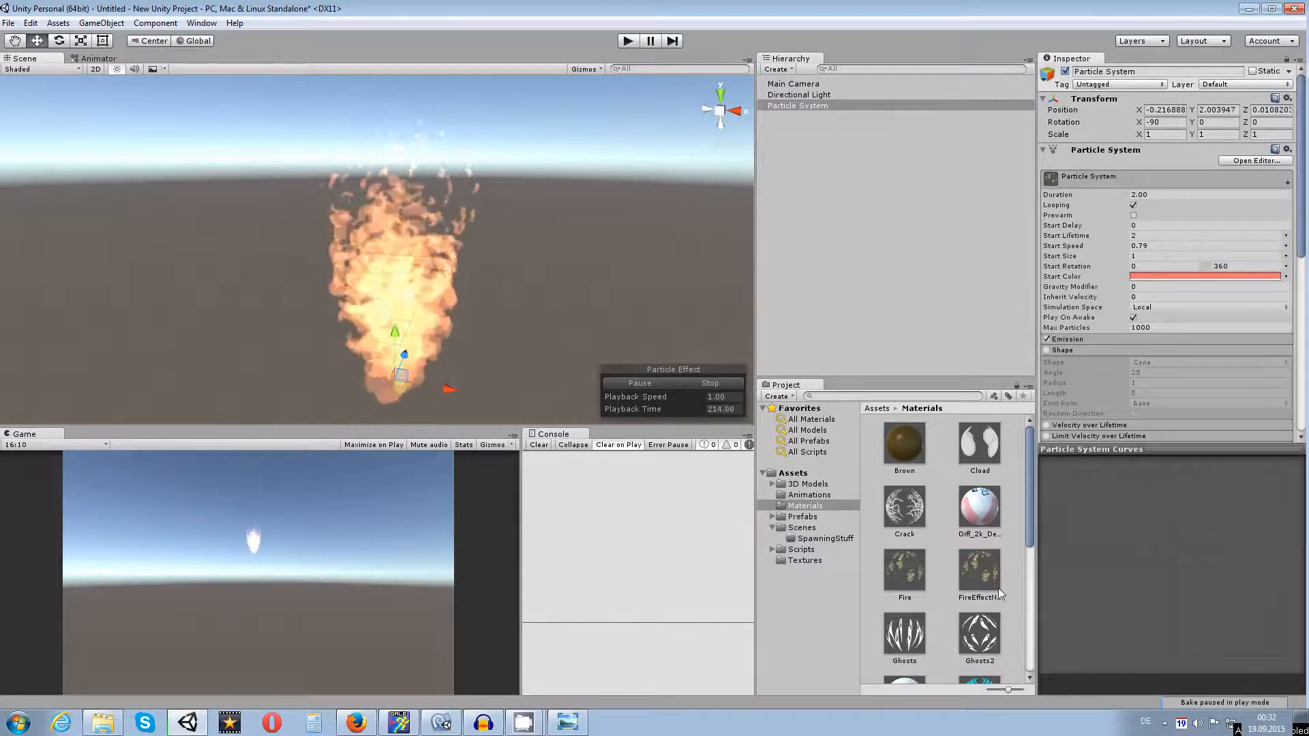
{"action": "middle_click_drag", "start_coordinate": [481, 233], "coordinate": [460, 211]}
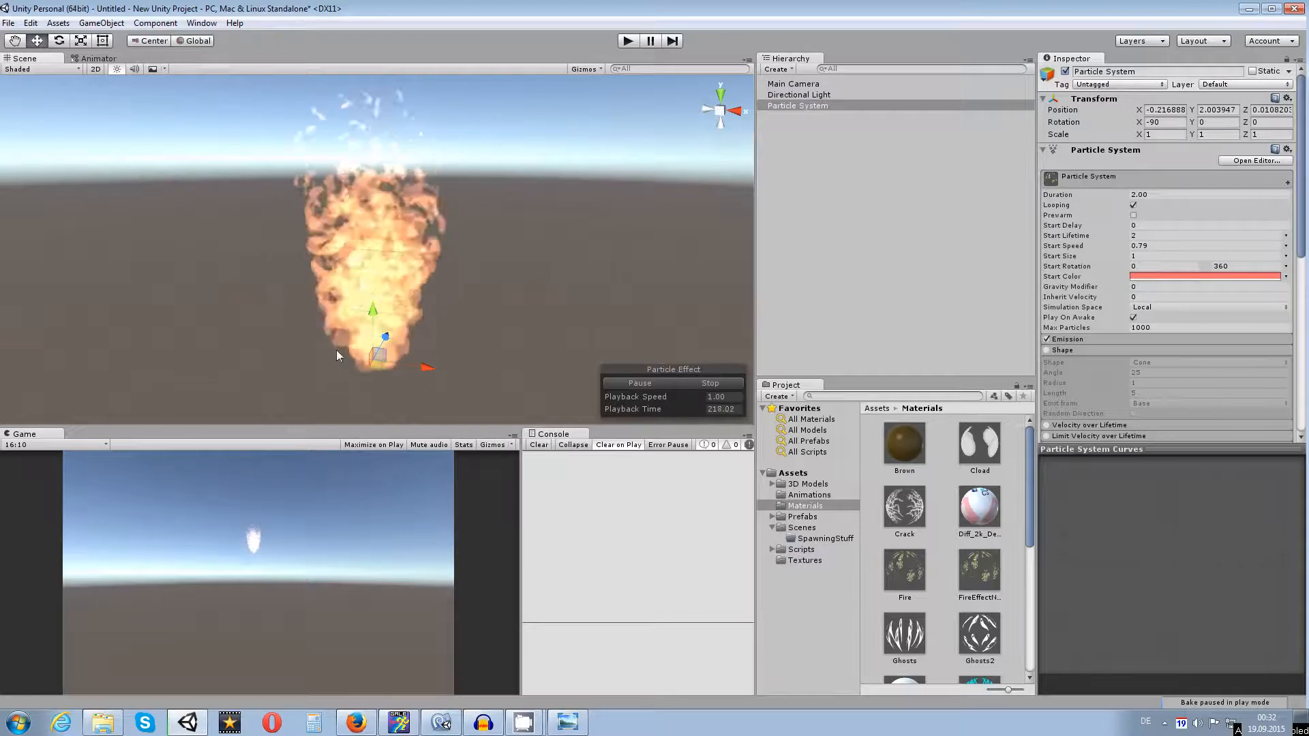
{"action": "middle_click_drag", "start_coordinate": [406, 203], "coordinate": [404, 247]}
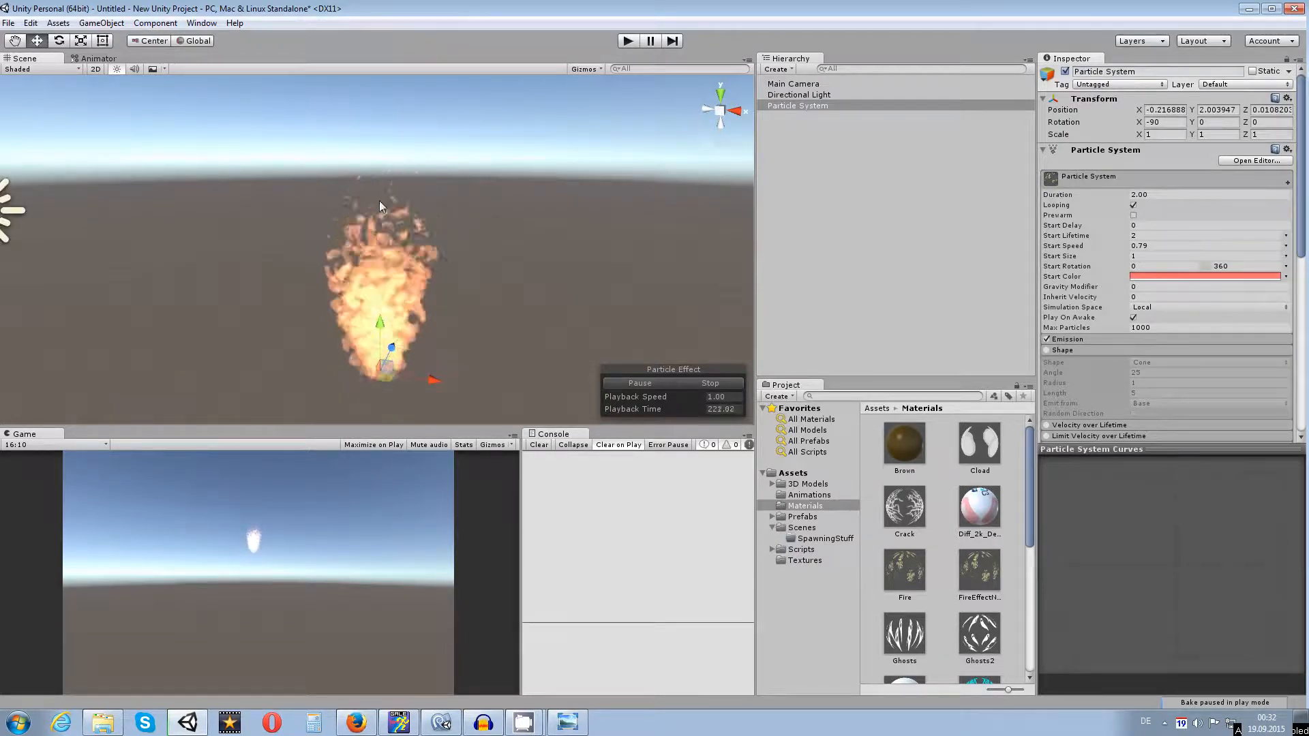
{"action": "scroll", "coordinate": [407, 327], "scroll_direction": "up", "scroll_amount": 4}
{"action": "middle_click_drag", "start_coordinate": [459, 370], "coordinate": [440, 300]}
{"action": "scroll", "coordinate": [454, 329], "scroll_direction": "up", "scroll_amount": 2}
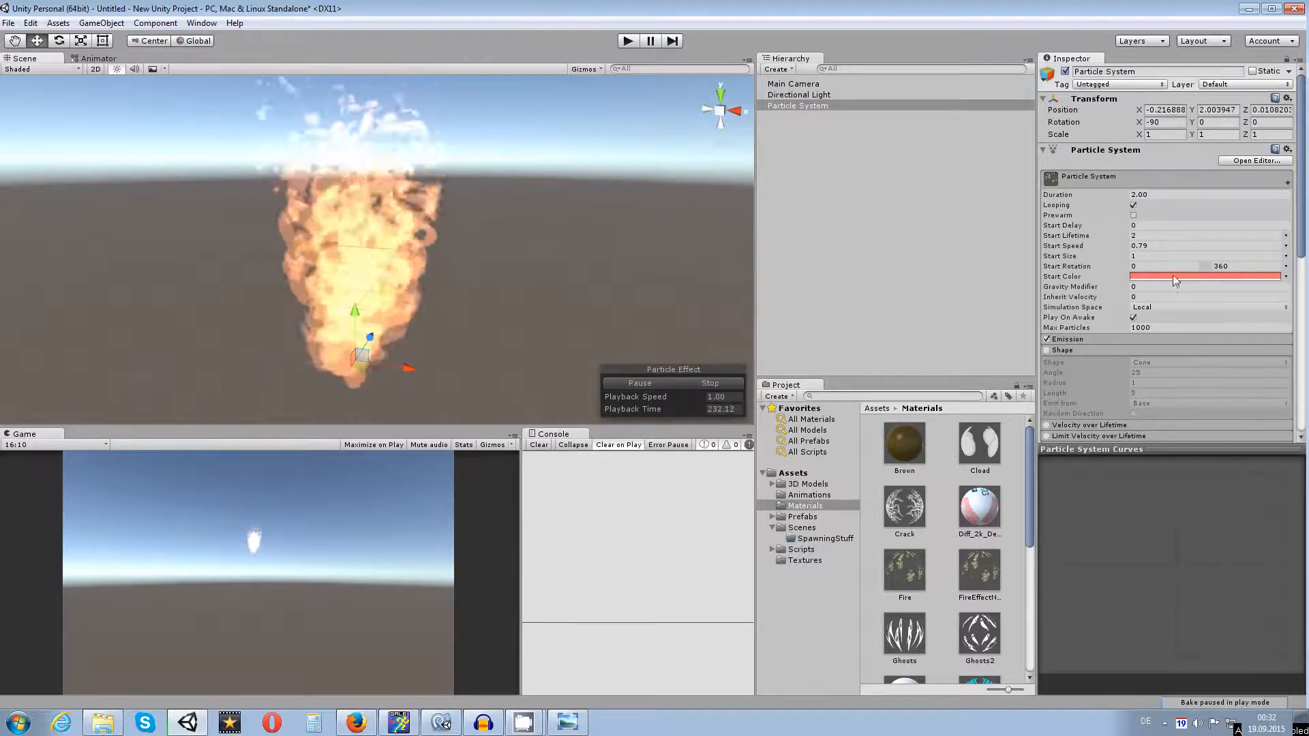
{"action": "left_click", "coordinate": [1165, 246]}
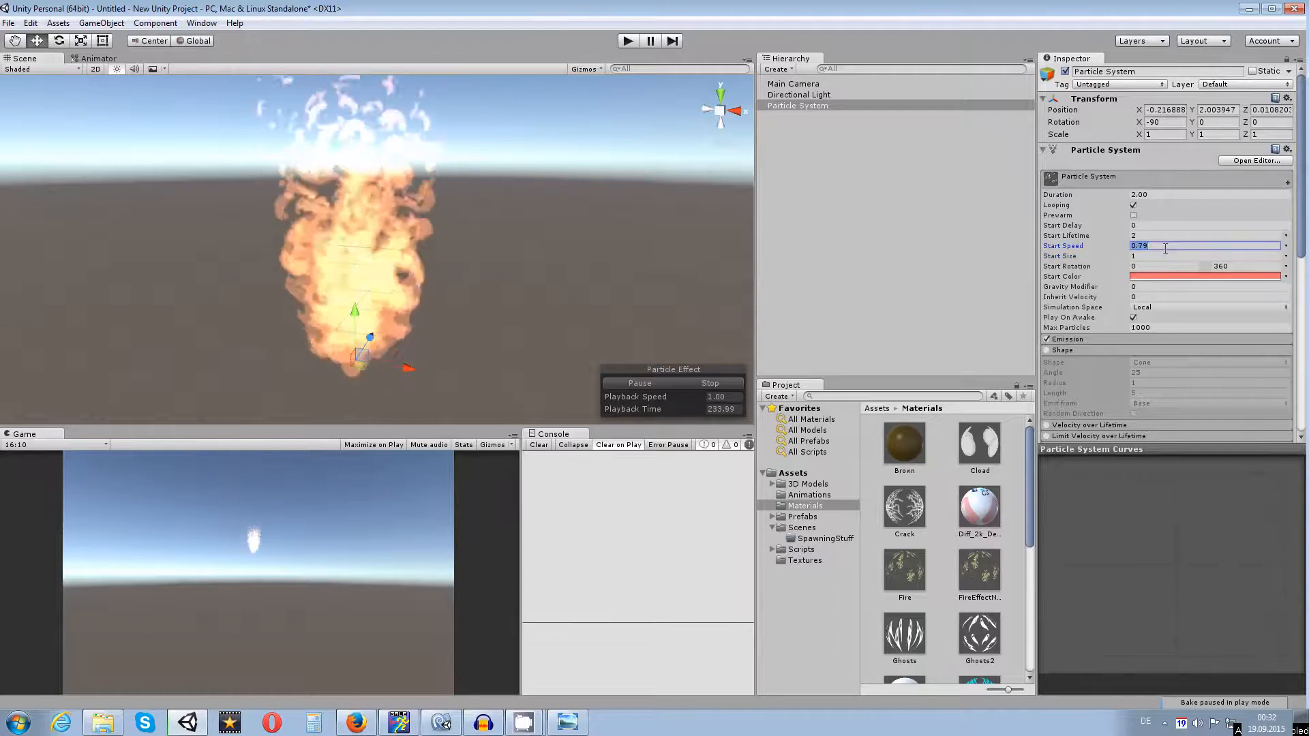
{"action": "left_click", "coordinate": [1174, 254]}
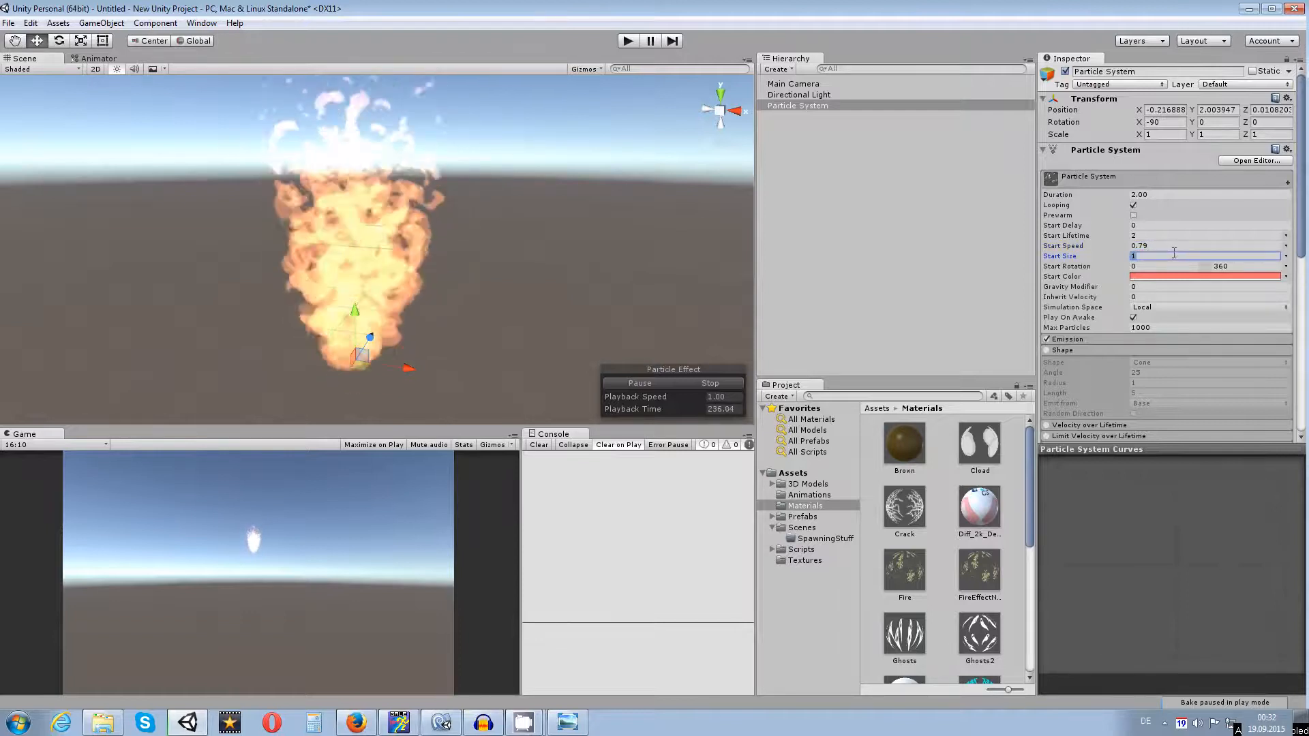
{"action": "left_click_drag", "start_coordinate": [1105, 256], "coordinate": [1121, 261]}
{"action": "scroll", "coordinate": [415, 262], "scroll_direction": "up", "scroll_amount": 3}
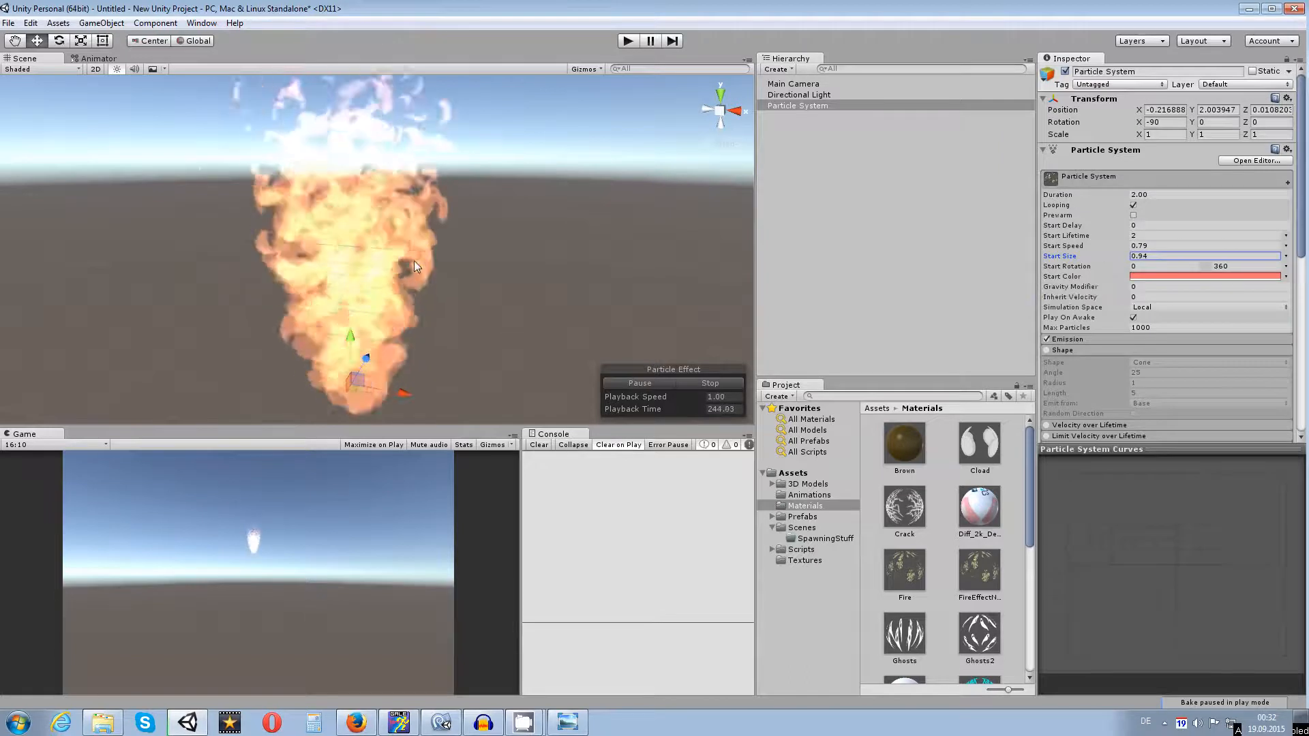
{"action": "scroll", "coordinate": [416, 266], "scroll_direction": "down", "scroll_amount": 2}
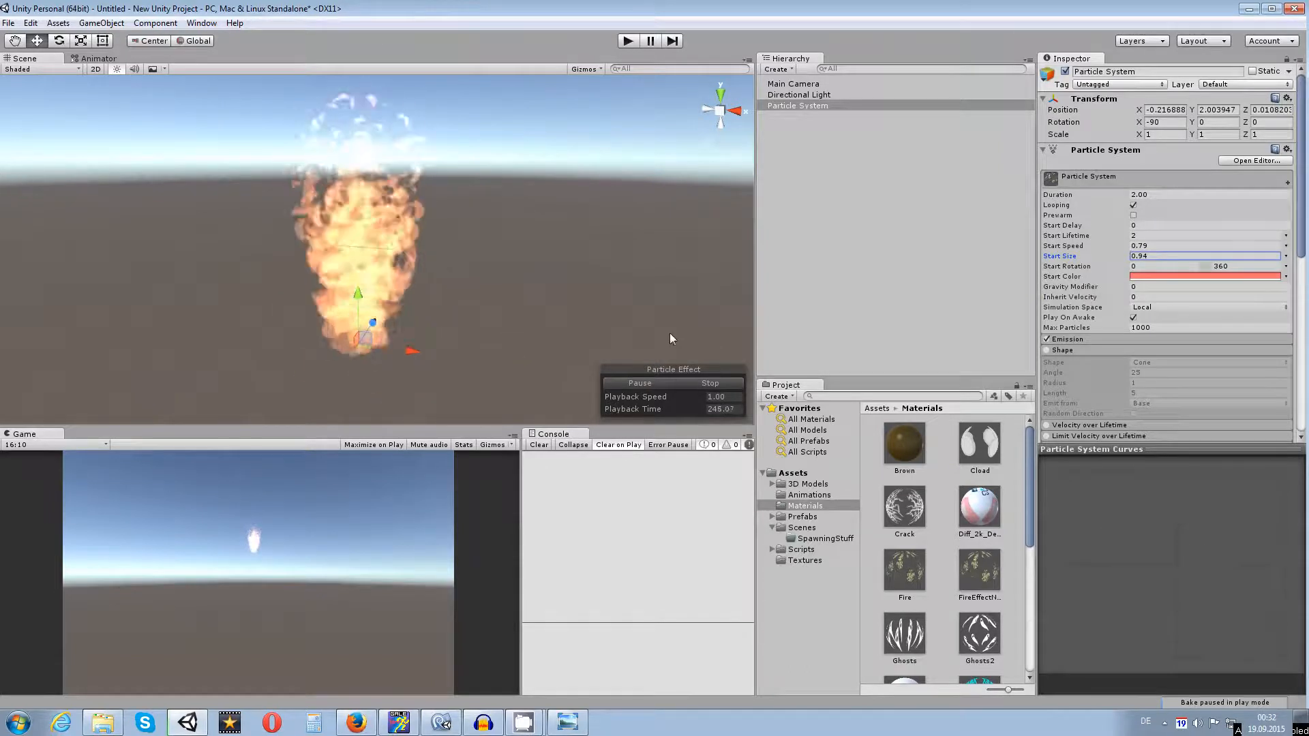
Step: Enable Color over Lifetime on the Particle System and lower the gradient's end alpha to 0 so the flames fade out
{"action": "left_click_drag", "start_coordinate": [1300, 167], "coordinate": [1299, 295]}
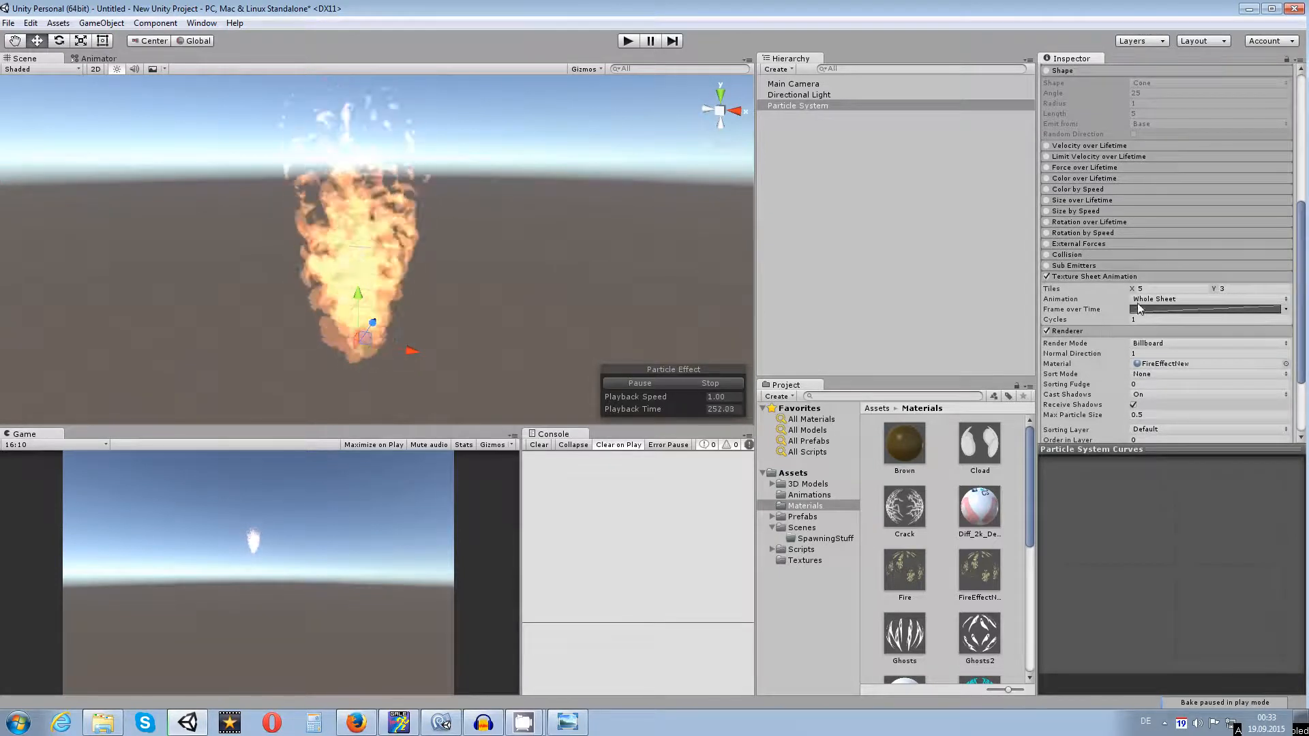
{"action": "left_click", "coordinate": [1047, 178]}
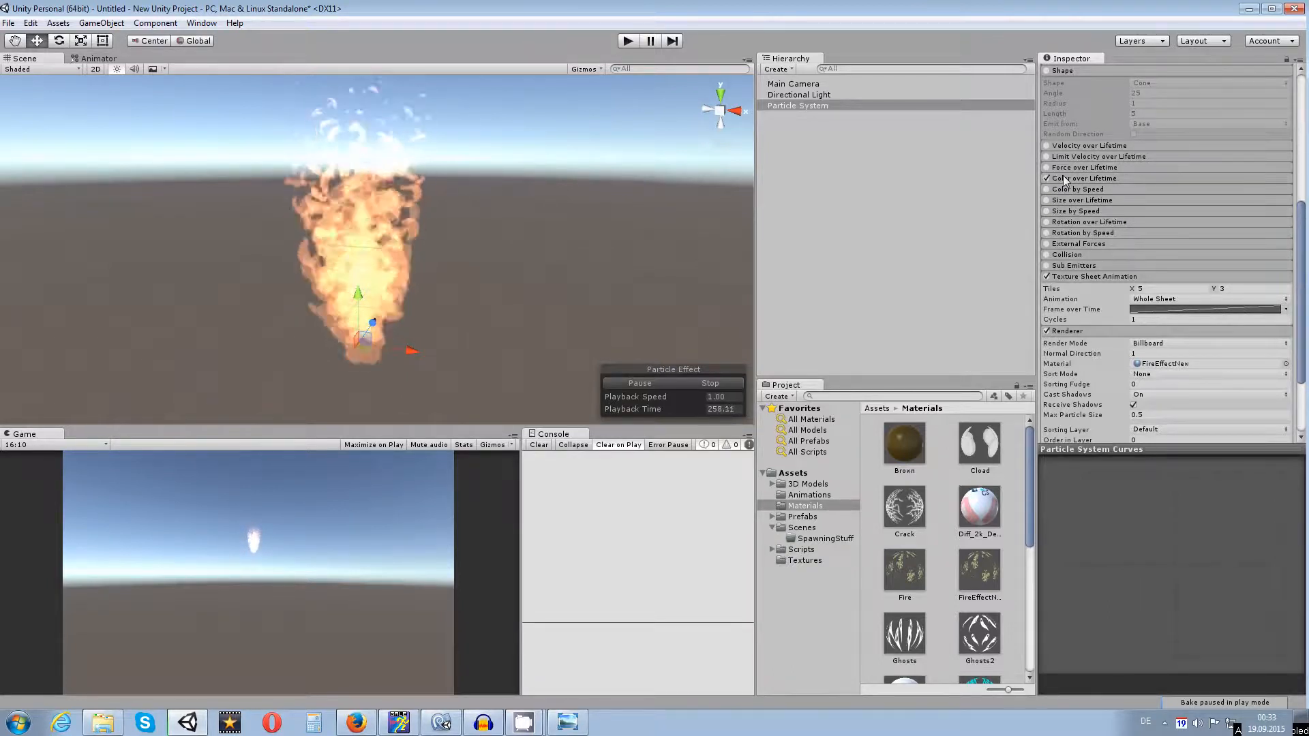
{"action": "left_click", "coordinate": [1064, 178]}
{"action": "left_click", "coordinate": [1158, 190]}
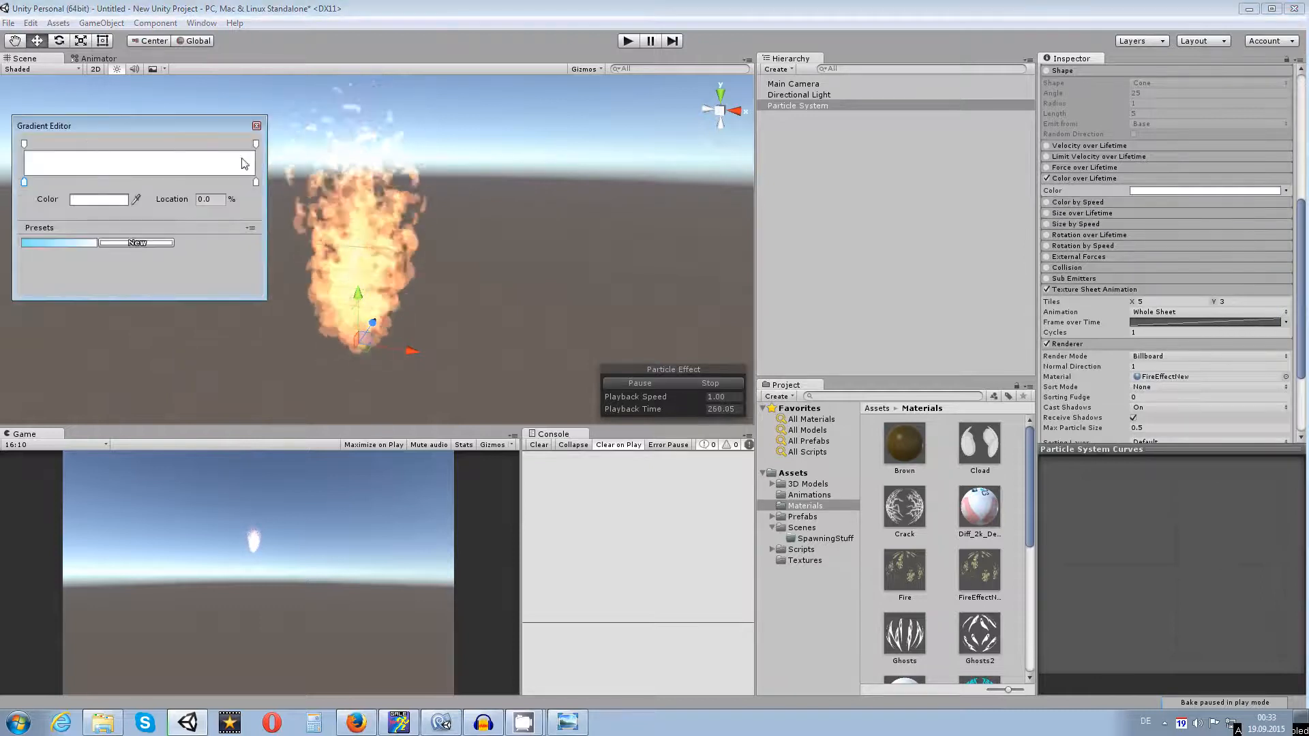
{"action": "left_click", "coordinate": [256, 143]}
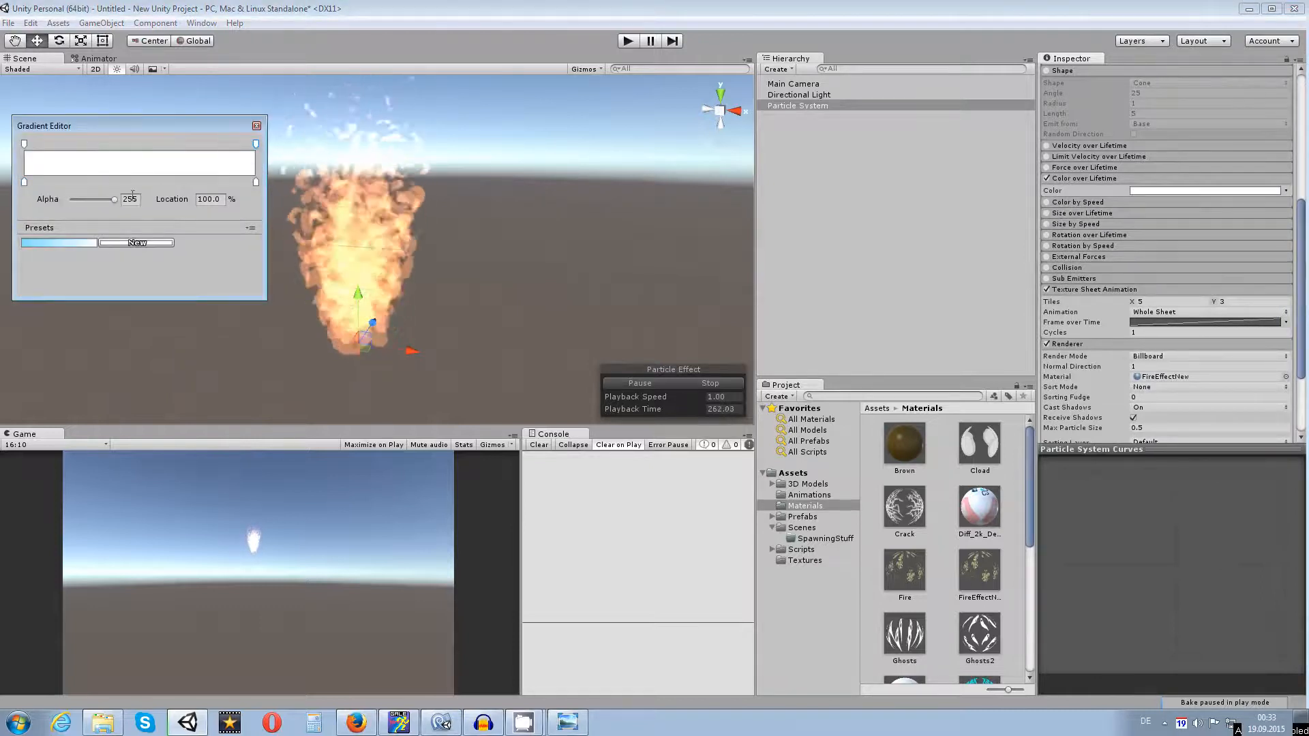
{"action": "left_click", "coordinate": [112, 199]}
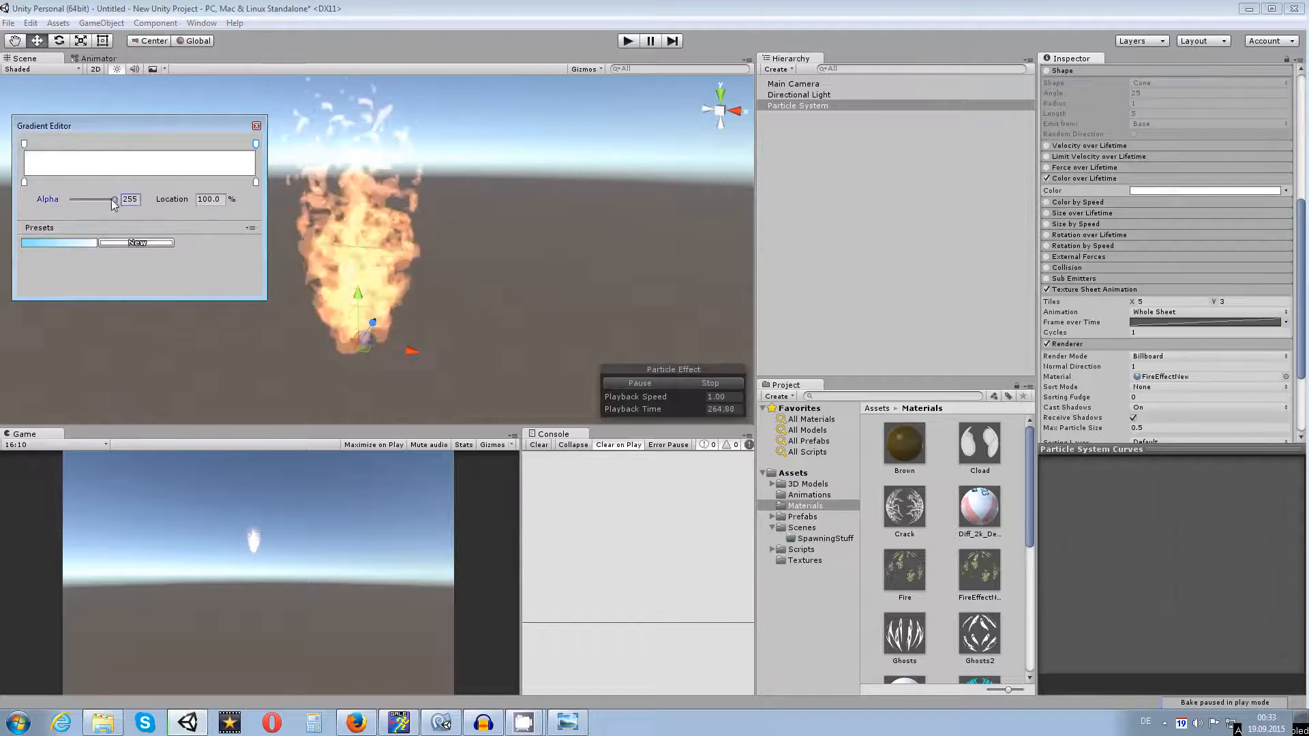
{"action": "left_click_drag", "start_coordinate": [111, 199], "coordinate": [28, 201]}
{"action": "left_click", "coordinate": [257, 126]}
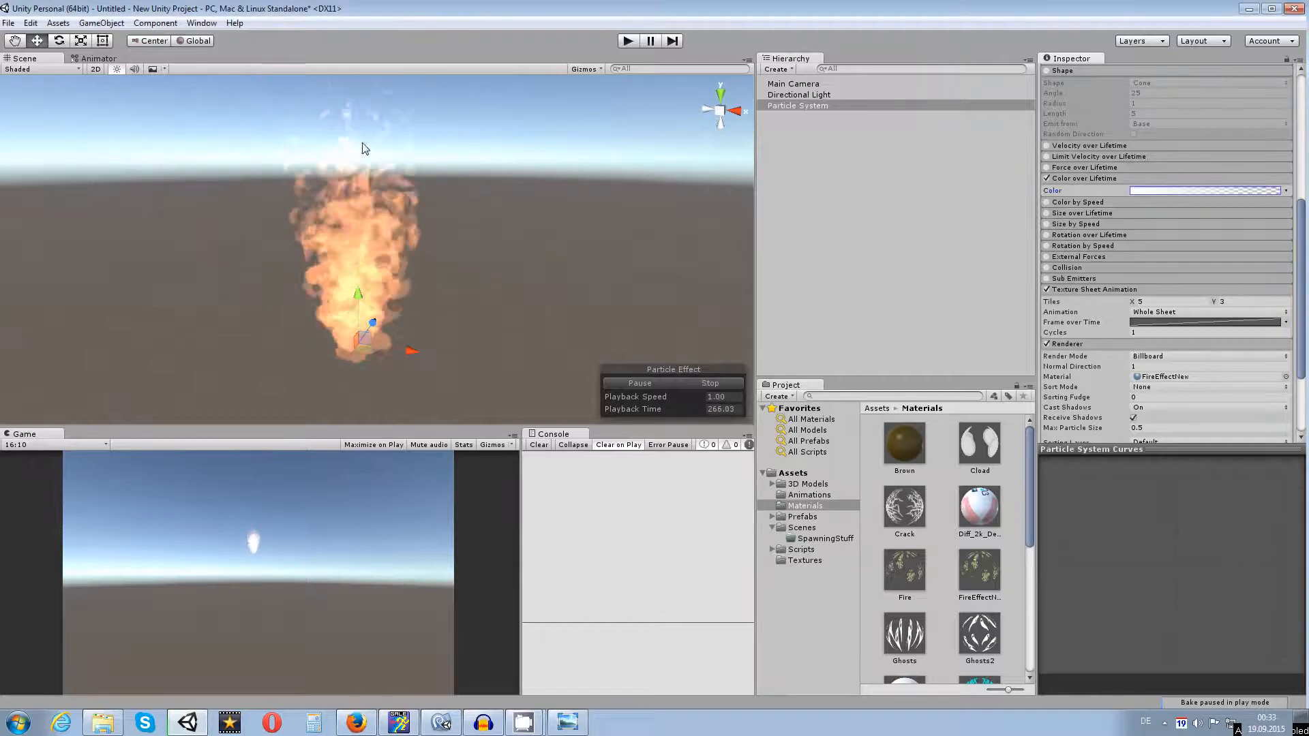
Step: Examine the fading flames in the scene up close and from farther away
{"action": "middle_click_drag", "start_coordinate": [404, 256], "coordinate": [410, 321]}
{"action": "scroll", "coordinate": [410, 321], "scroll_direction": "down", "scroll_amount": 5}
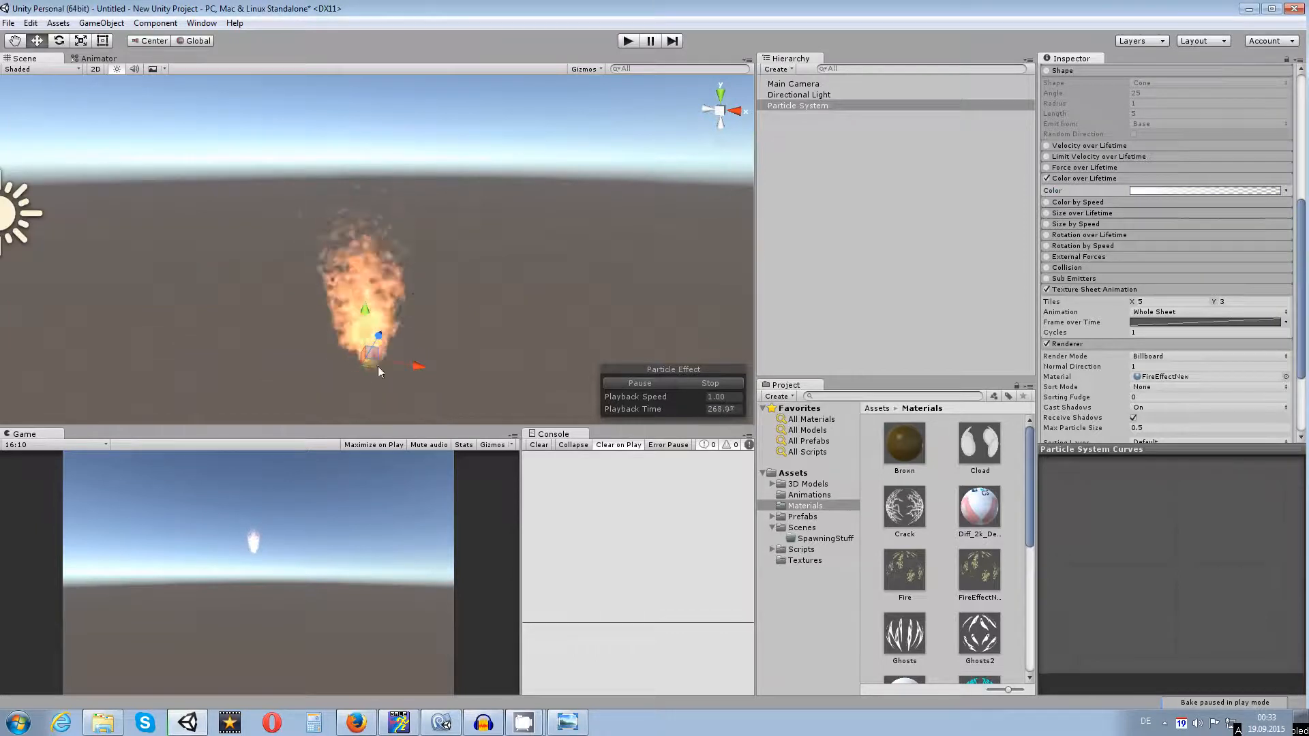
{"action": "scroll", "coordinate": [366, 236], "scroll_direction": "up", "scroll_amount": 2}
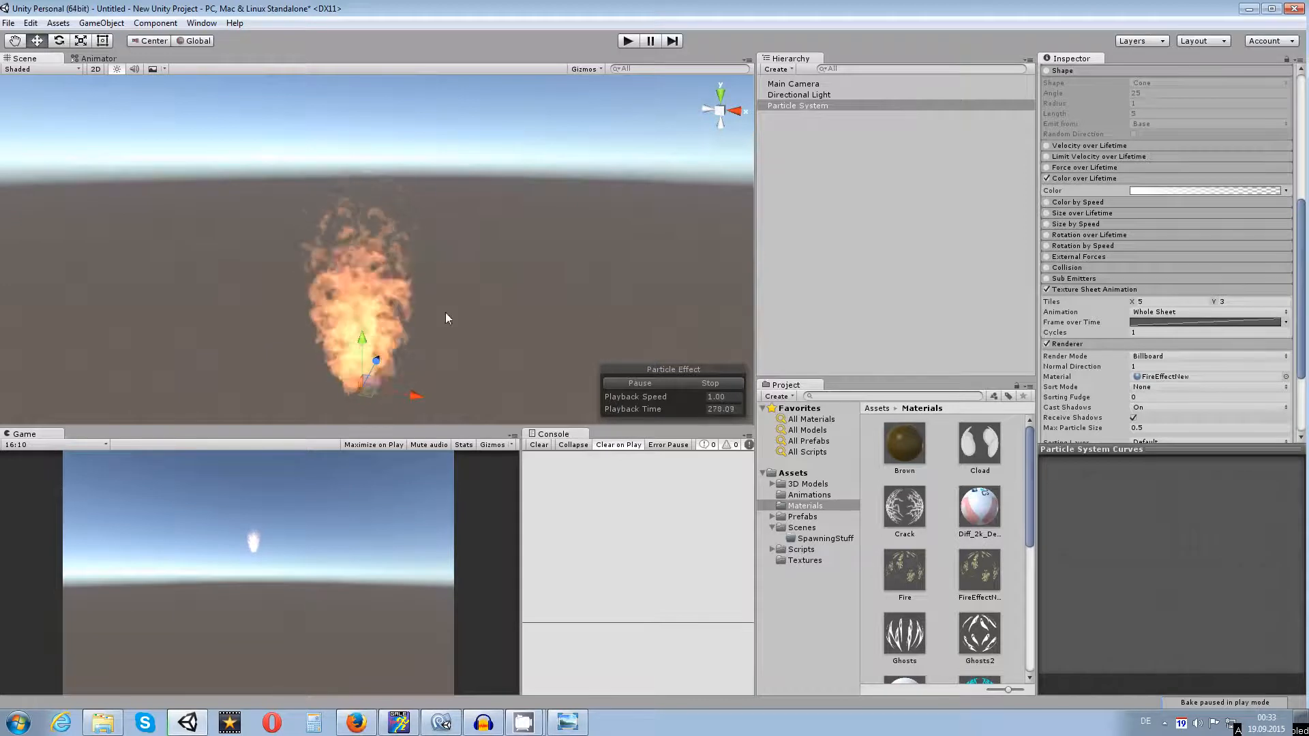
{"action": "middle_click_drag", "start_coordinate": [445, 319], "coordinate": [415, 280]}
{"action": "scroll", "coordinate": [367, 218], "scroll_direction": "up", "scroll_amount": 2}
{"action": "scroll", "coordinate": [361, 207], "scroll_direction": "down", "scroll_amount": 3}
{"action": "middle_click_drag", "start_coordinate": [391, 227], "coordinate": [403, 250]}
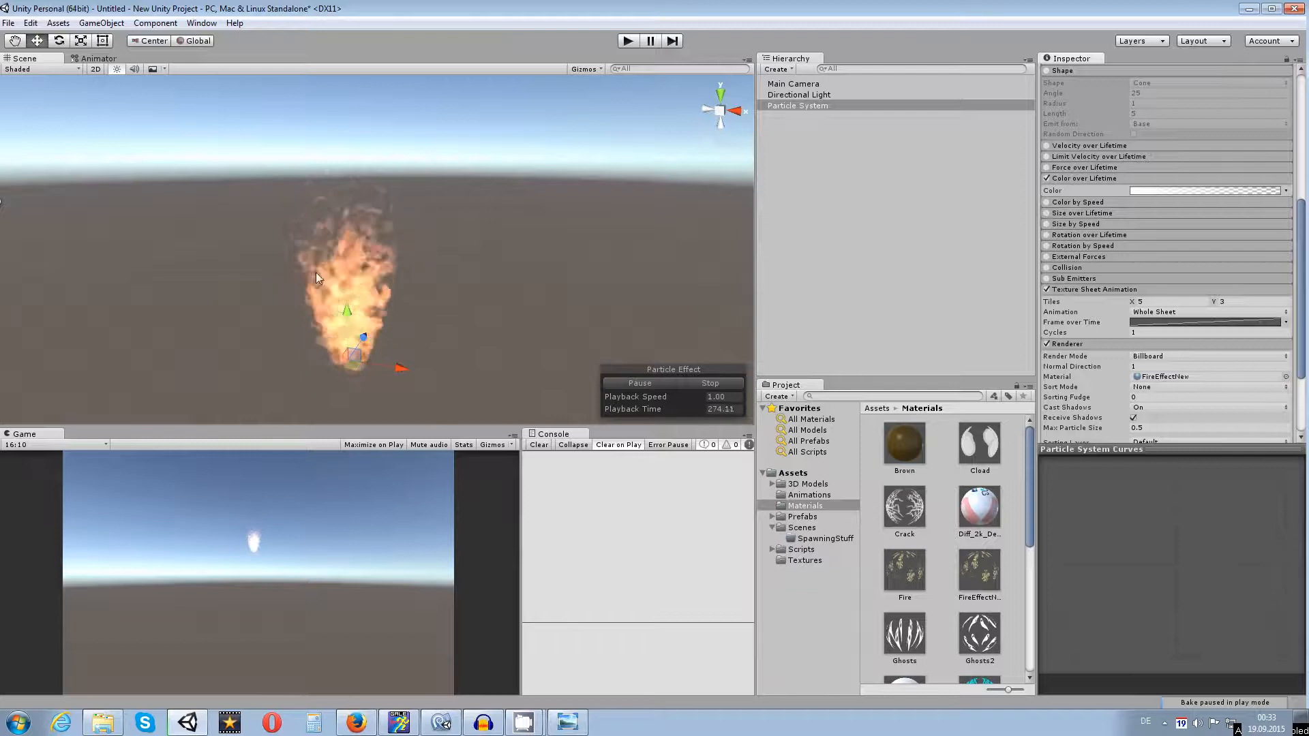
{"action": "scroll", "coordinate": [371, 296], "scroll_direction": "up", "scroll_amount": 4}
{"action": "middle_click_drag", "start_coordinate": [431, 338], "coordinate": [461, 317]}
{"action": "scroll", "coordinate": [461, 318], "scroll_direction": "down", "scroll_amount": 2}
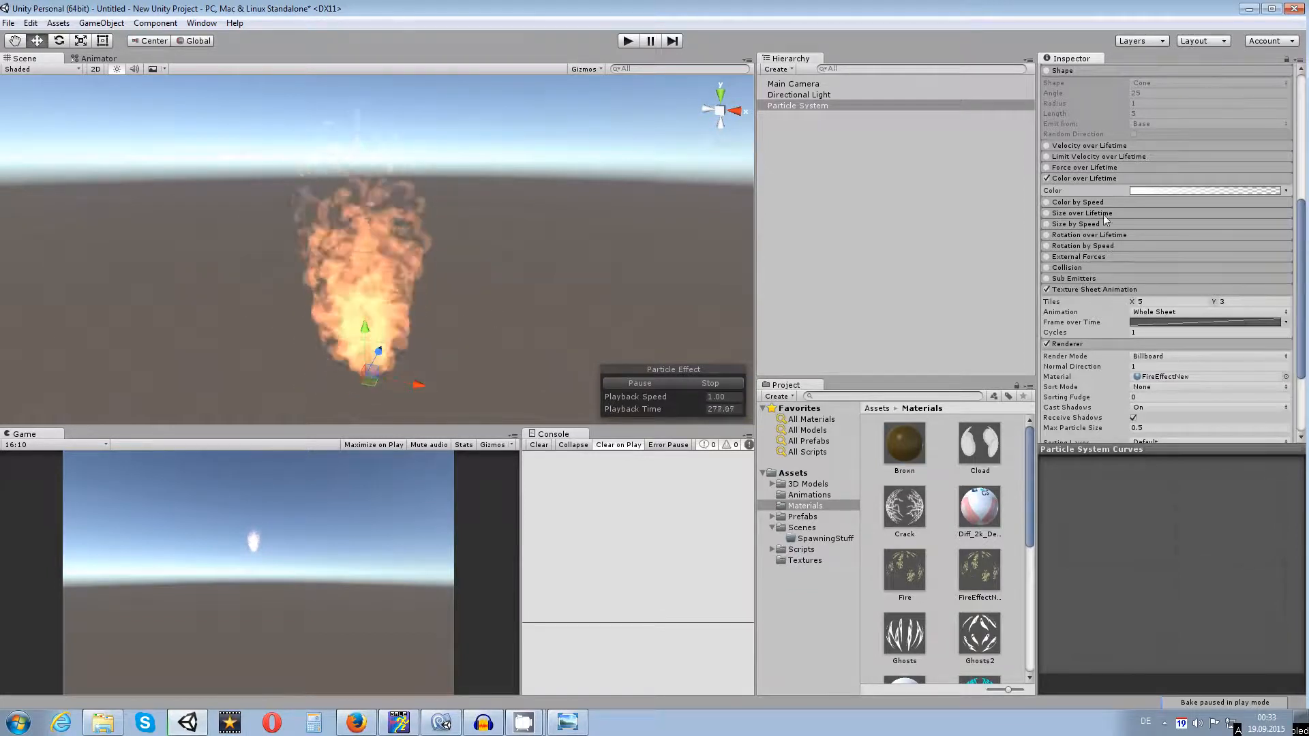
Step: Enable the Force over Lifetime module on the Particle System
{"action": "left_click", "coordinate": [1070, 168]}
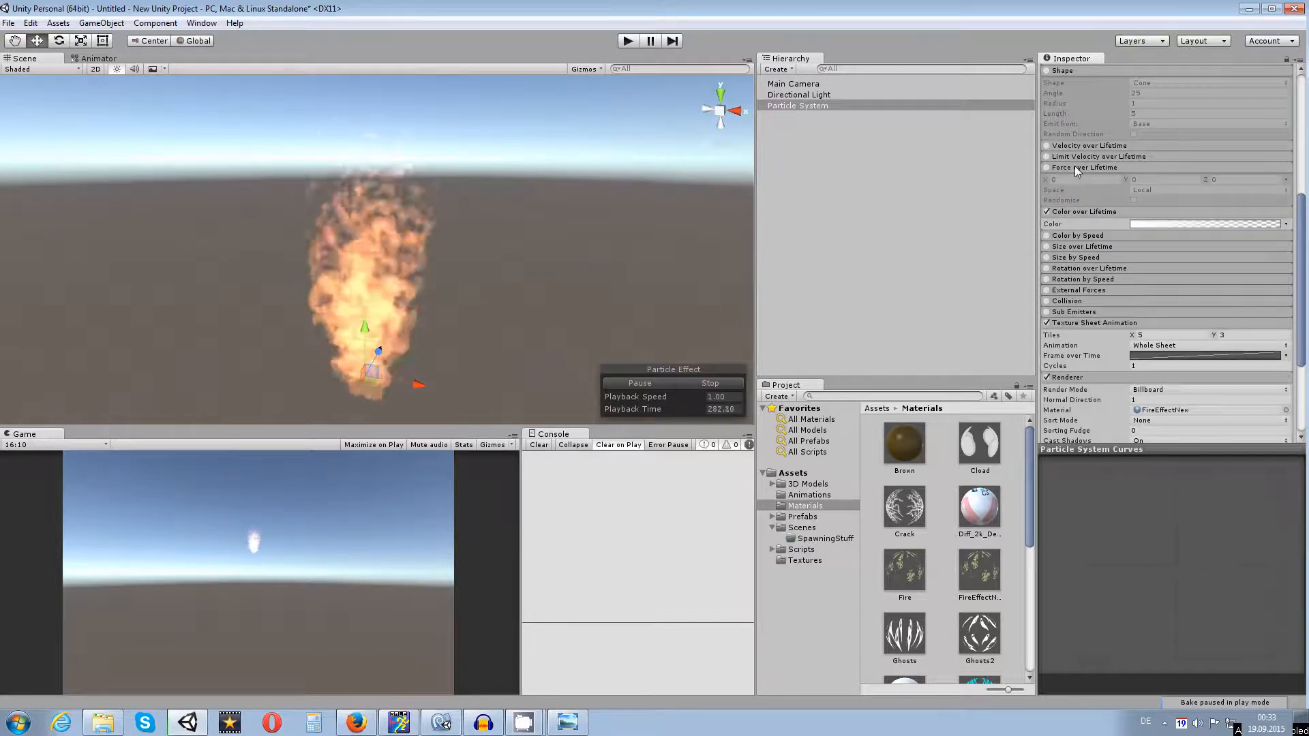
{"action": "left_click", "coordinate": [1046, 167]}
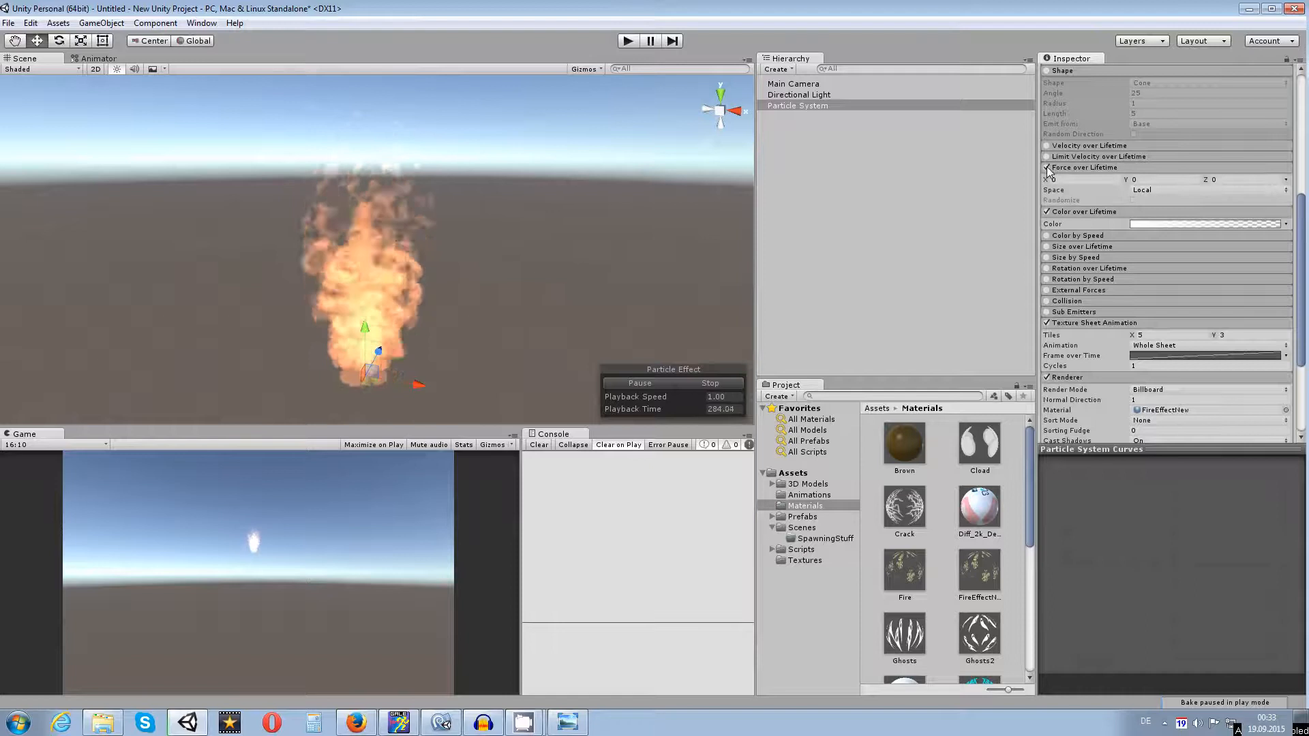
{"action": "scroll", "coordinate": [1240, 194], "scroll_direction": "up", "scroll_amount": 10}
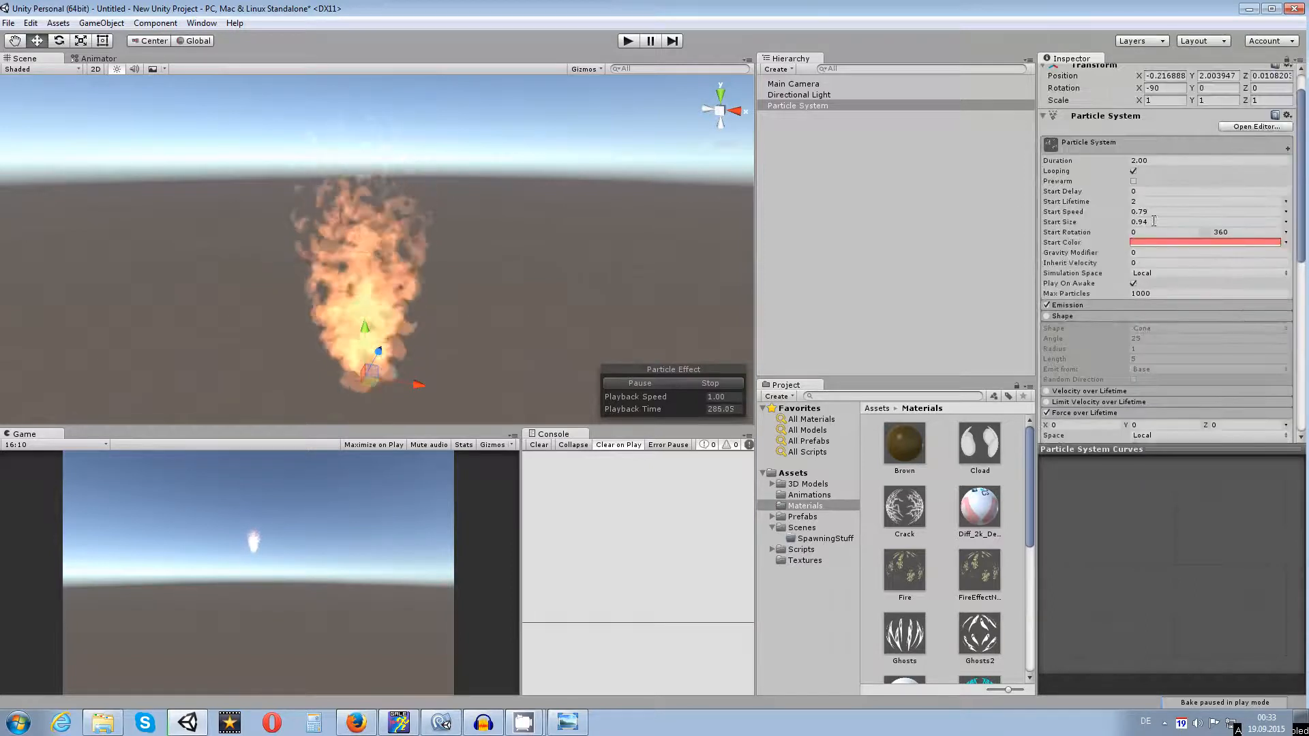
{"action": "left_click", "coordinate": [1159, 221]}
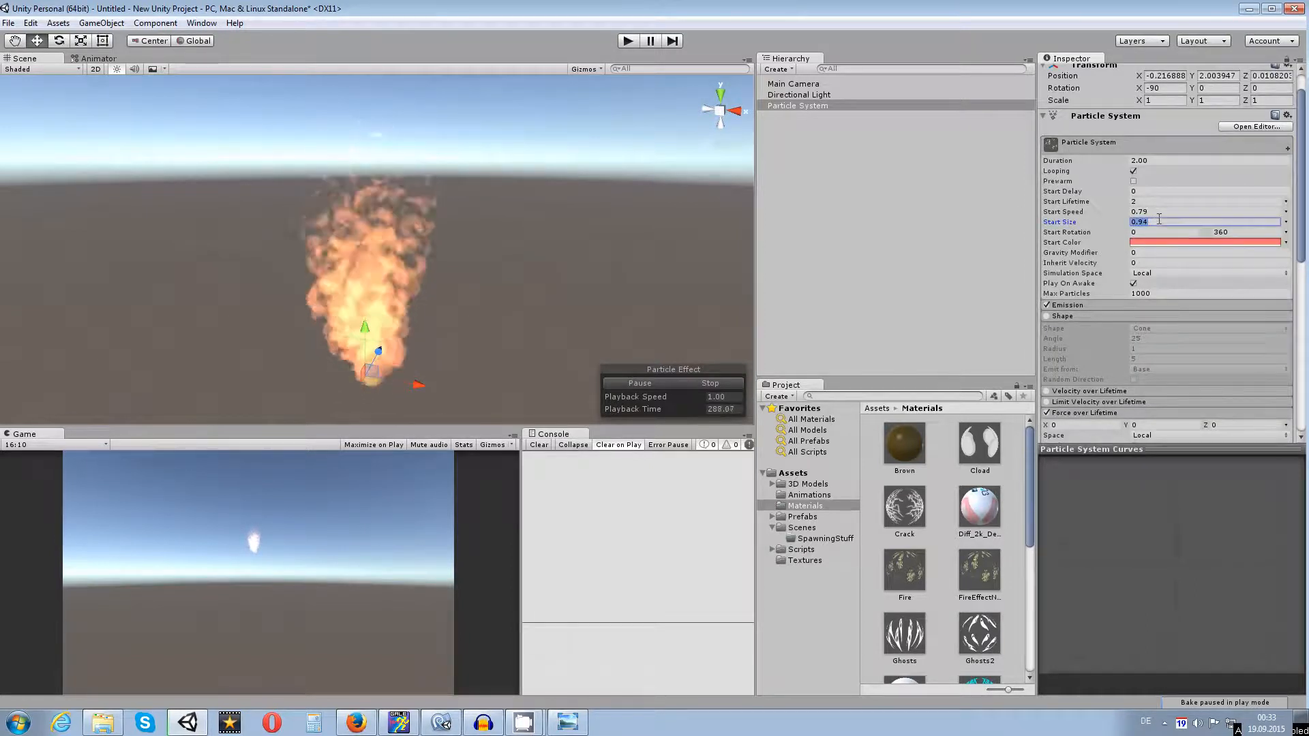
{"action": "type", "text": "0"}
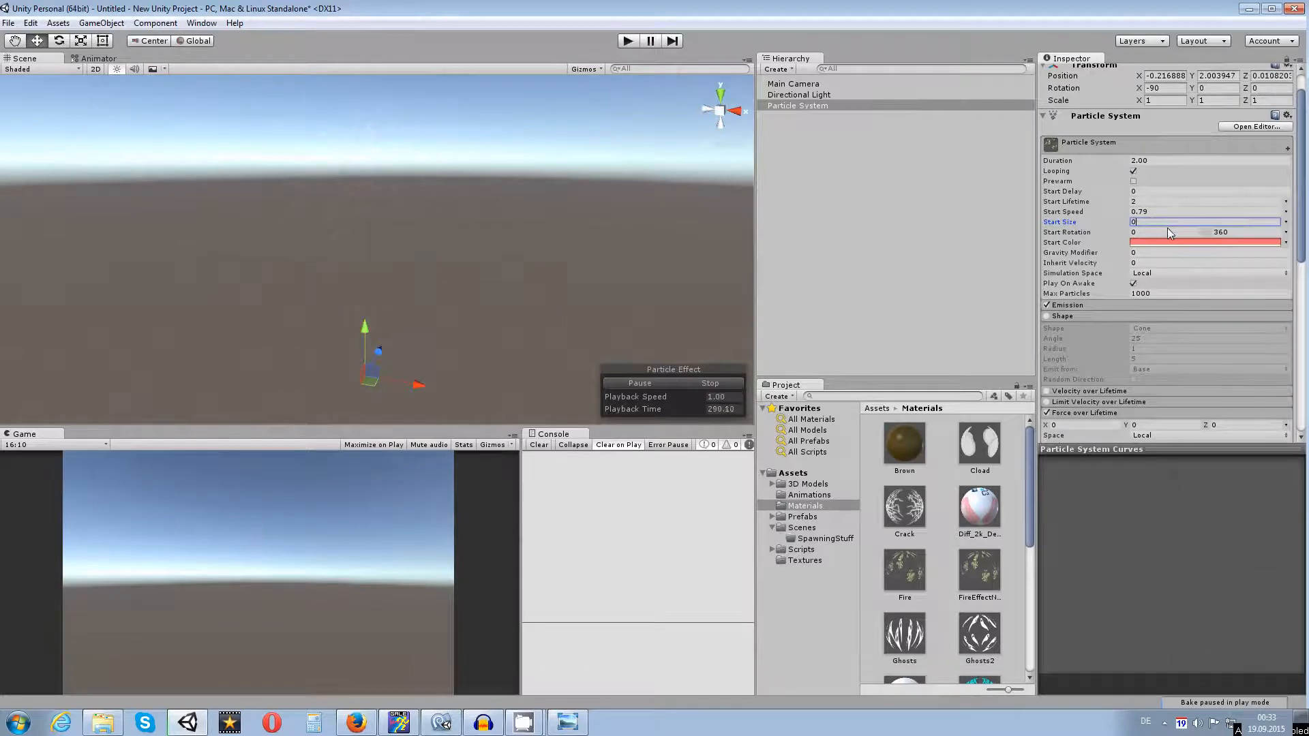
{"action": "key", "text": "Escape"}
Step: Set the Particle System's Start Speed to 0 and check the flames in the scene
{"action": "left_click", "coordinate": [1168, 212]}
{"action": "type", "text": "0"}
{"action": "key", "text": "Return"}
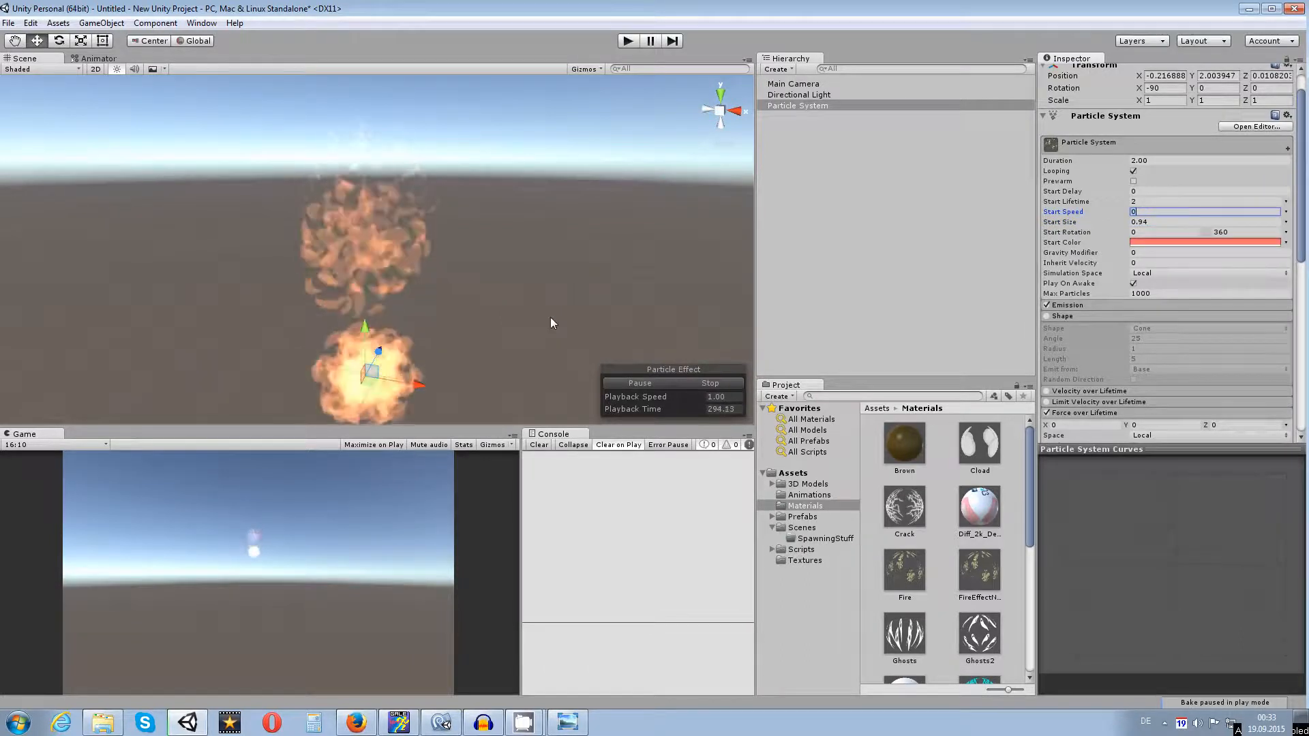
{"action": "middle_click_drag", "start_coordinate": [415, 330], "coordinate": [429, 292]}
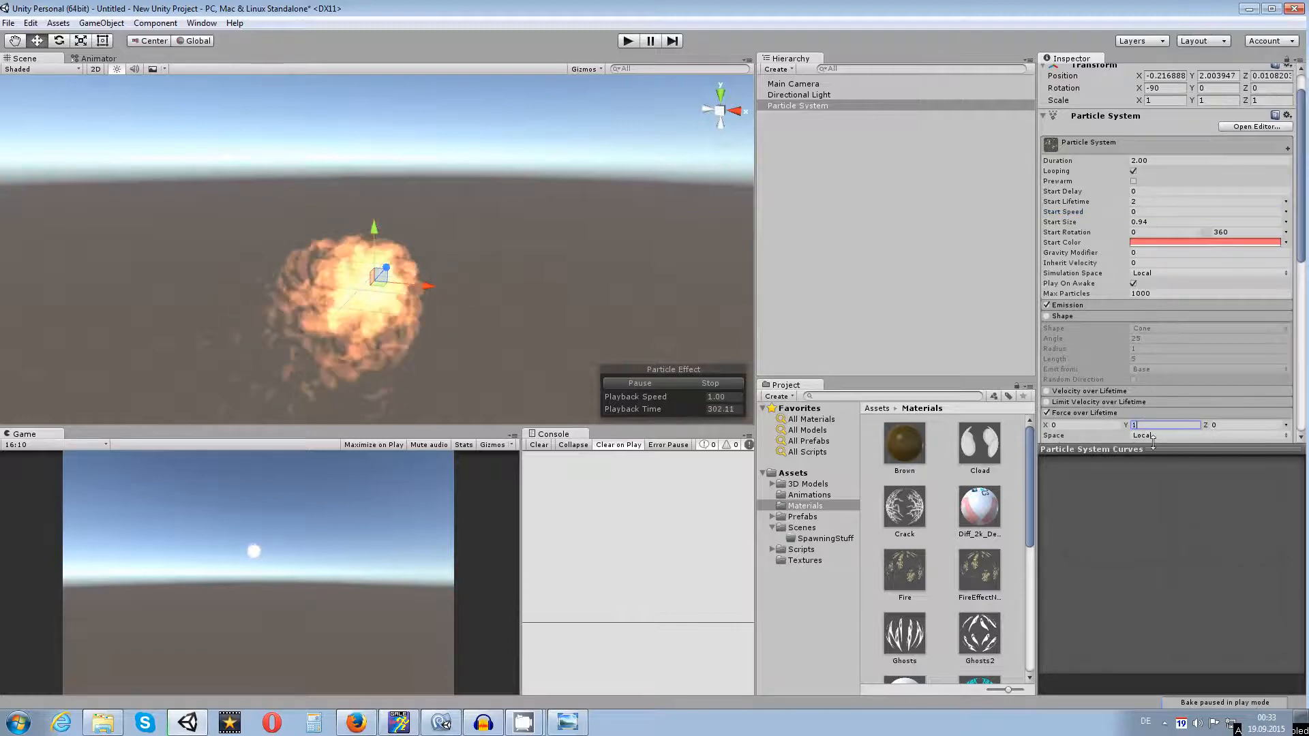
Step: Set Force over Lifetime to 0 on Y and 0.91 on Z, judging the rise of the flames in the scene
{"action": "type", "text": "0"}
{"action": "left_click", "coordinate": [1246, 424]}
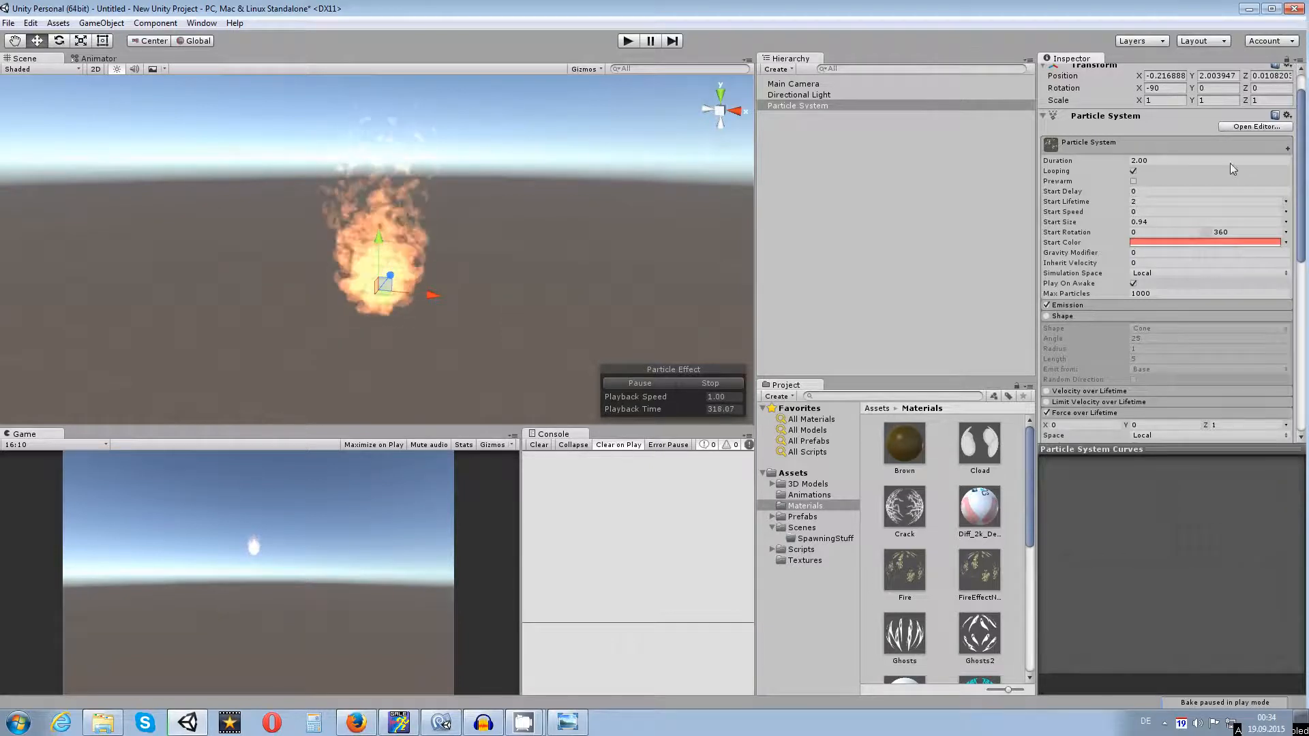
{"action": "scroll", "coordinate": [1290, 180], "scroll_direction": "down", "scroll_amount": 3}
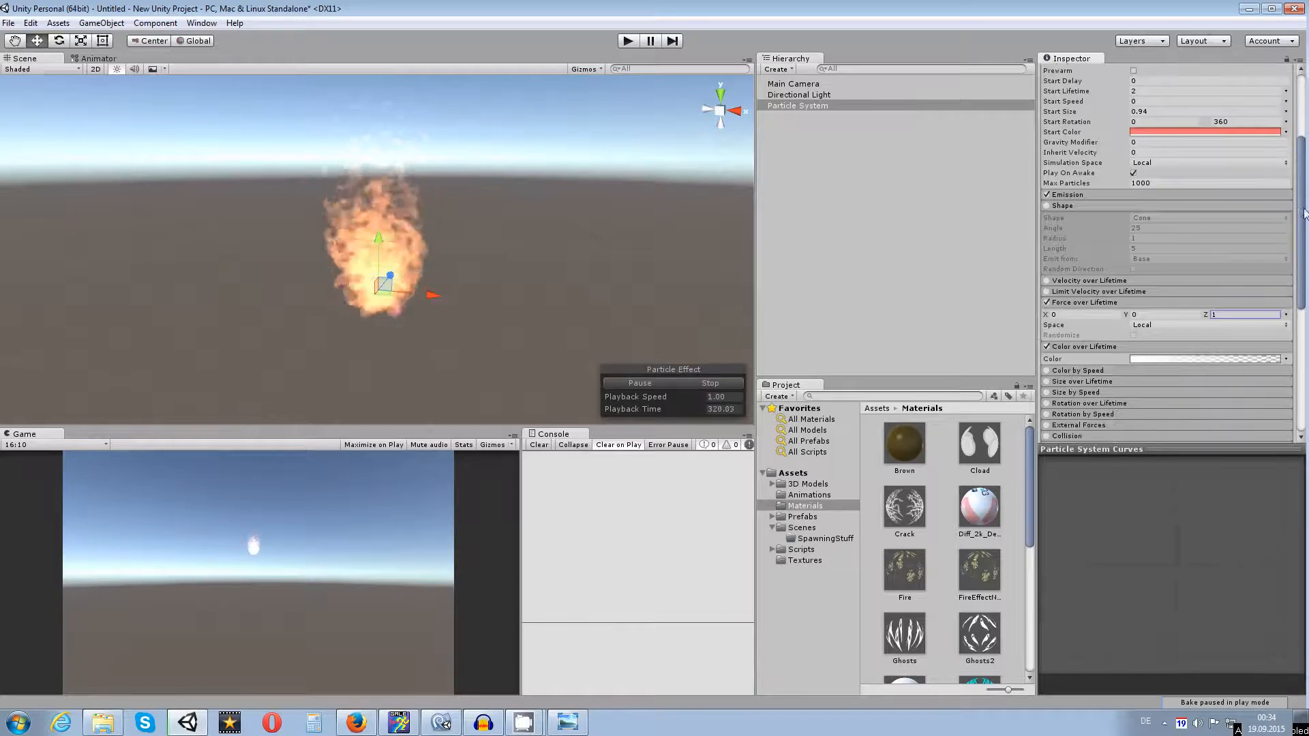
{"action": "left_click", "coordinate": [1210, 315]}
{"action": "mouse_move", "coordinate": [1210, 318]}
{"action": "left_mouse_down"}
{"action": "mouse_move", "coordinate": [1250, 318]}
{"action": "mouse_move", "coordinate": [1191, 314]}
{"action": "mouse_move", "coordinate": [1208, 317]}
{"action": "left_mouse_up"}
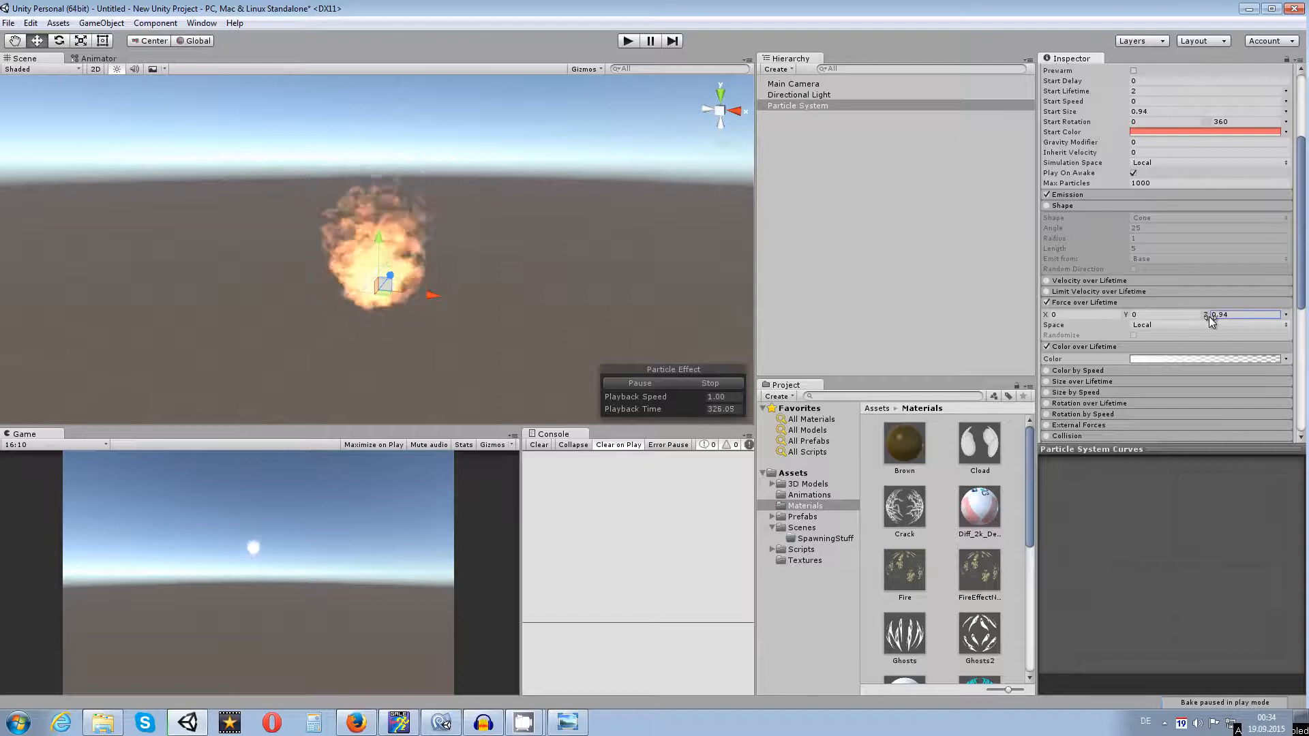
{"action": "left_click_drag", "start_coordinate": [439, 210], "coordinate": [649, 237], "text": "alt"}
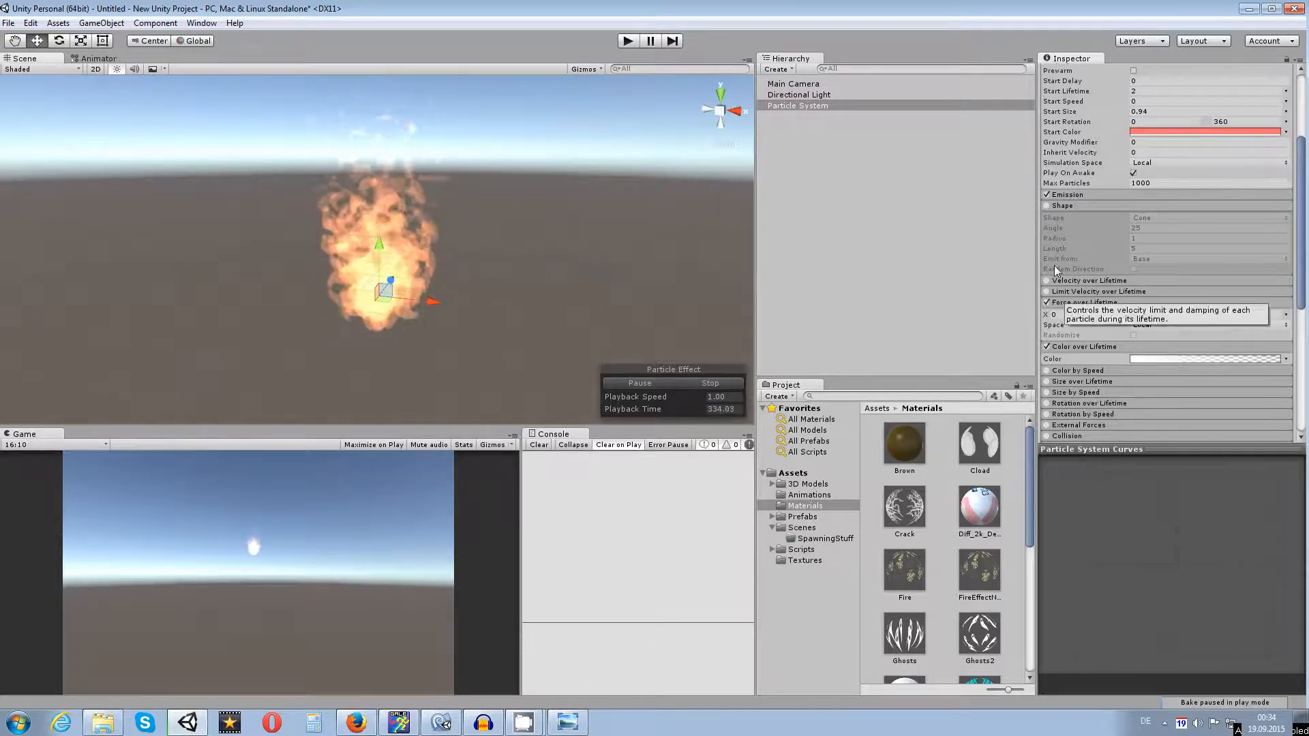
{"action": "left_click_drag", "start_coordinate": [570, 272], "coordinate": [477, 276], "text": "alt"}
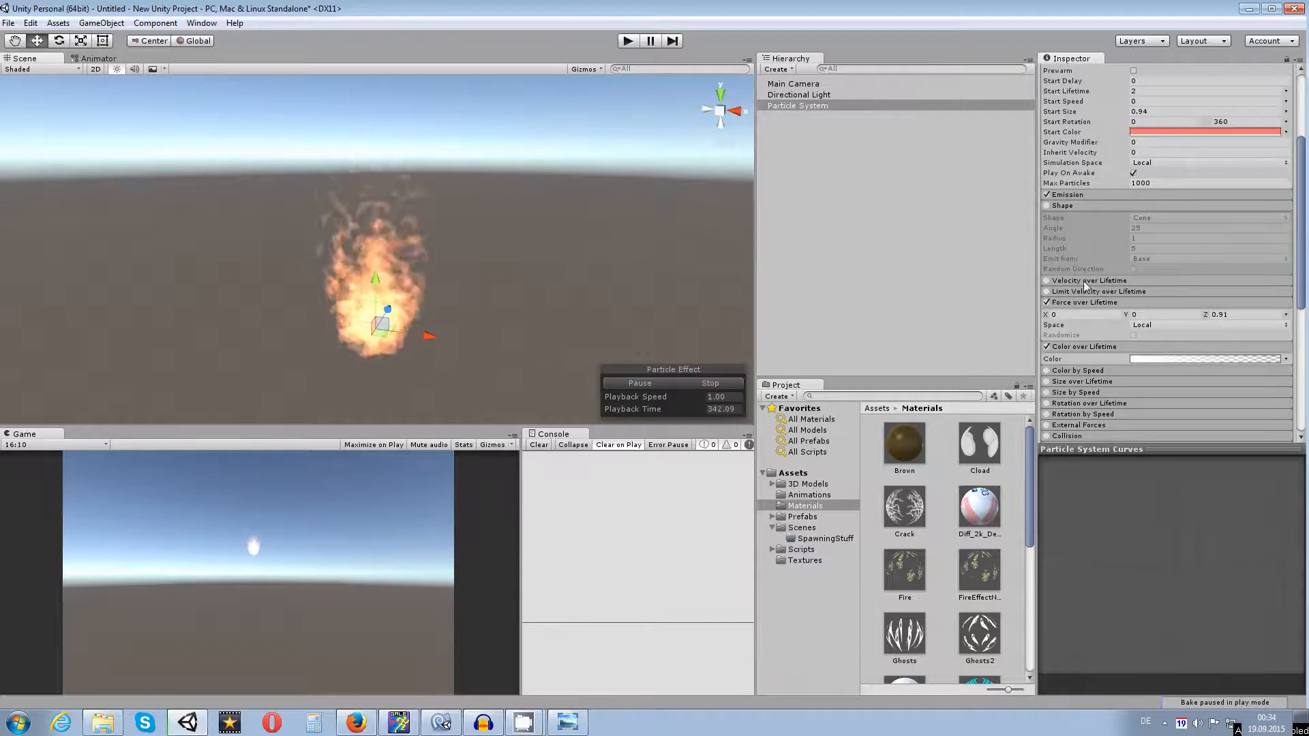
Step: Move the Particle System along the X axis to about -1.7
{"action": "left_click_drag", "start_coordinate": [1301, 186], "coordinate": [1308, 324]}
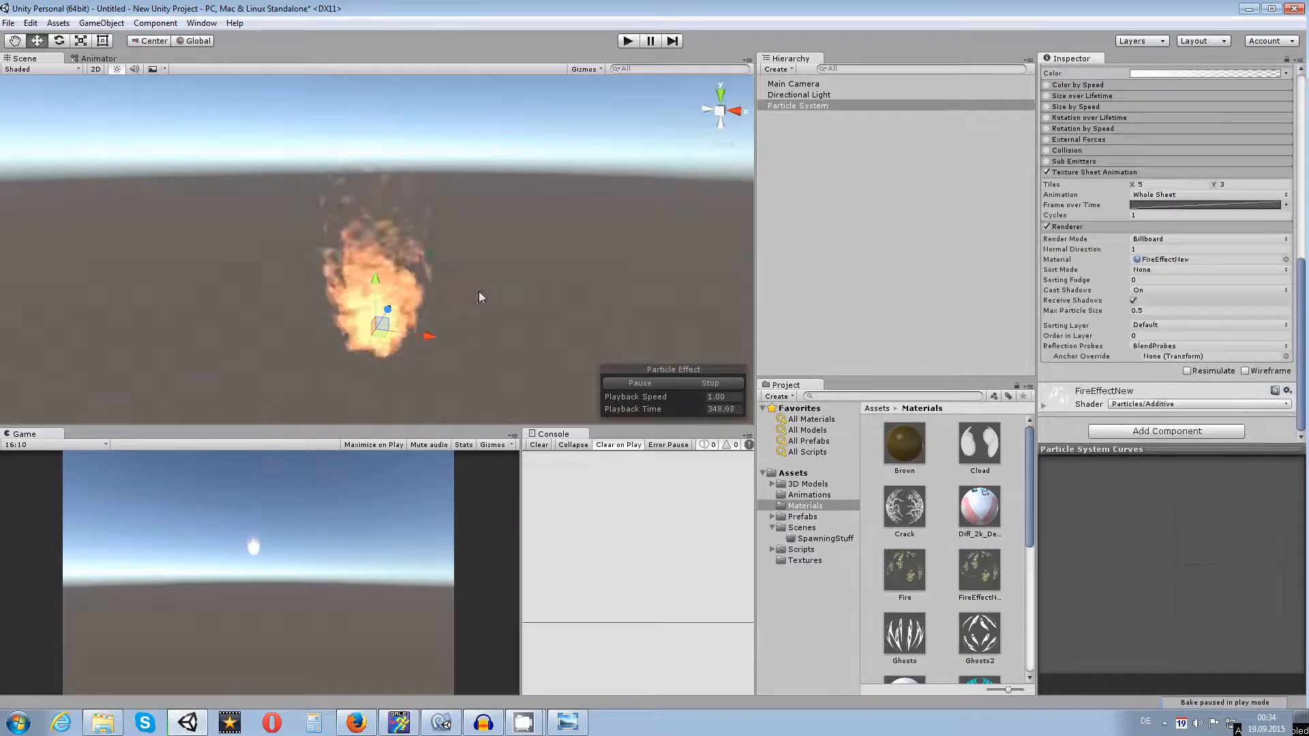
{"action": "left_click", "coordinate": [437, 306]}
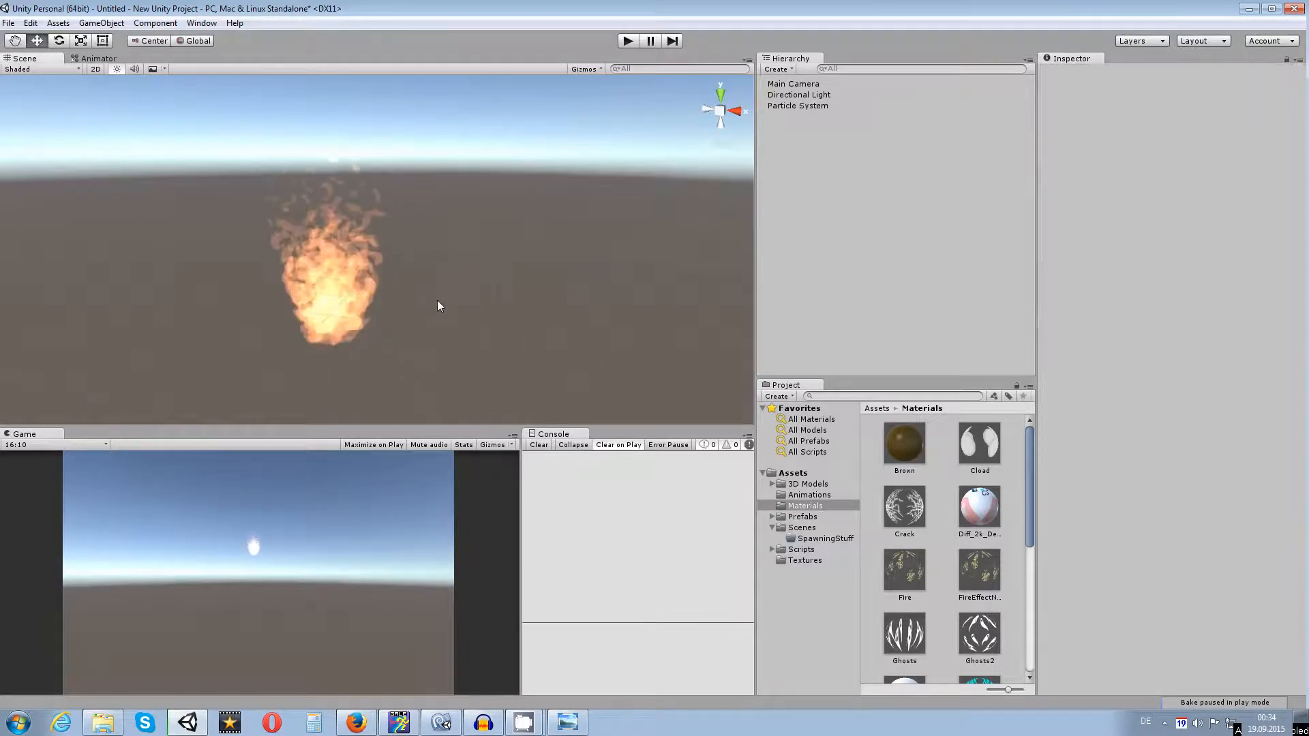
{"action": "left_click", "coordinate": [344, 316]}
{"action": "left_click_drag", "start_coordinate": [375, 322], "coordinate": [179, 305]}
{"action": "left_click", "coordinate": [235, 311]}
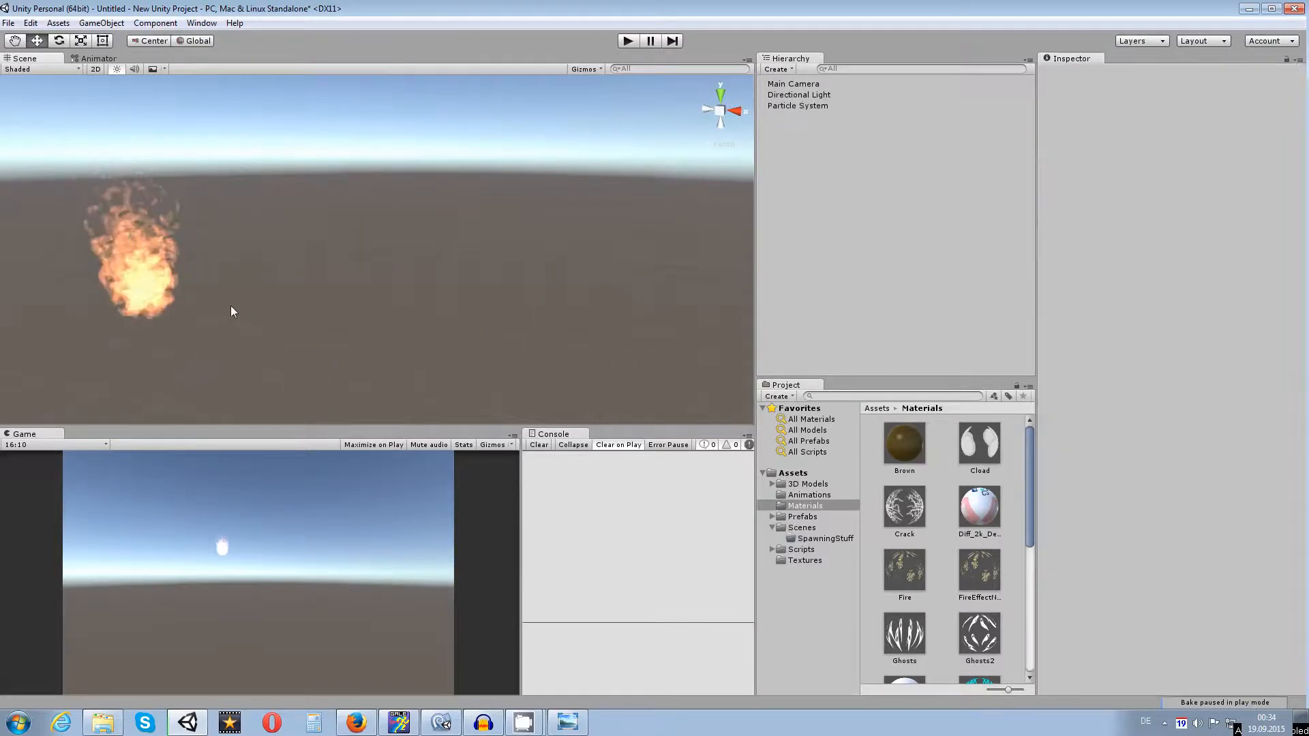
{"action": "left_click", "coordinate": [129, 266]}
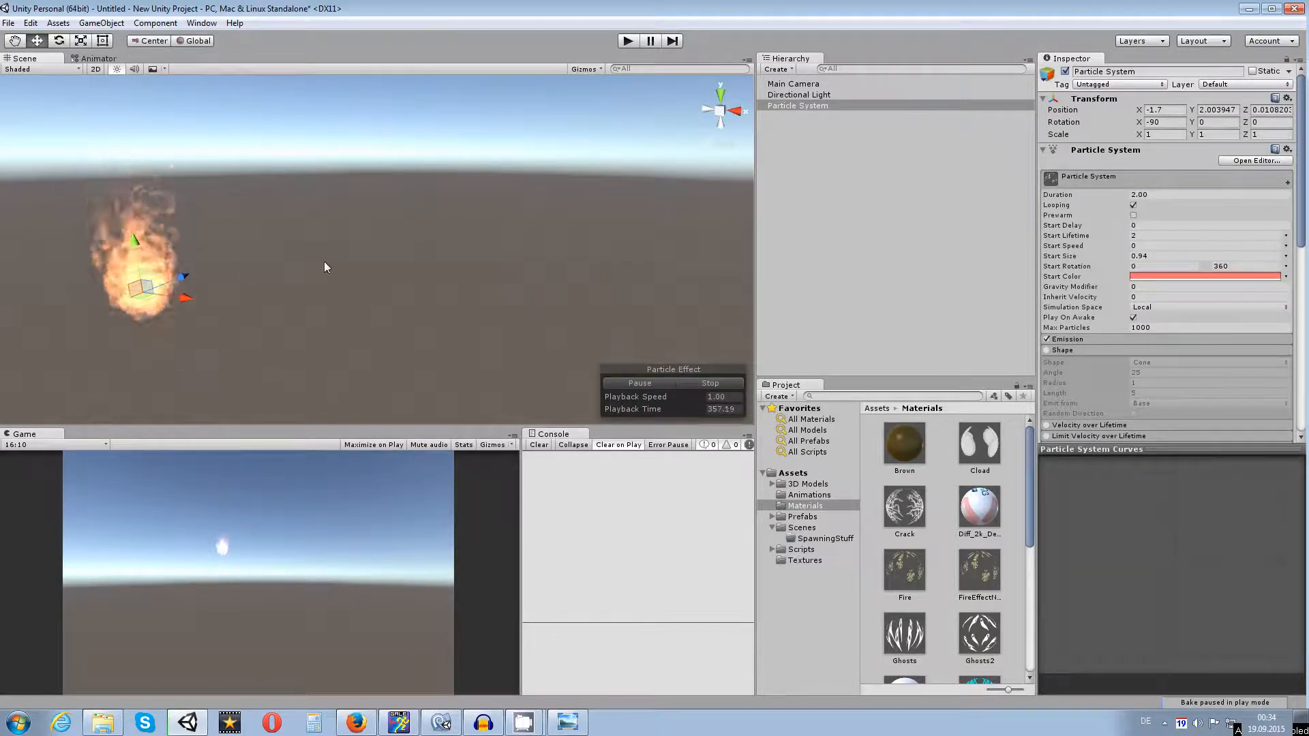
Step: Place the Maron02 model from the Monsters folder of 3D Models in the scene beside the fire, at about X 1.27, Y -0.69, Z 6.08
{"action": "left_click", "coordinate": [800, 485]}
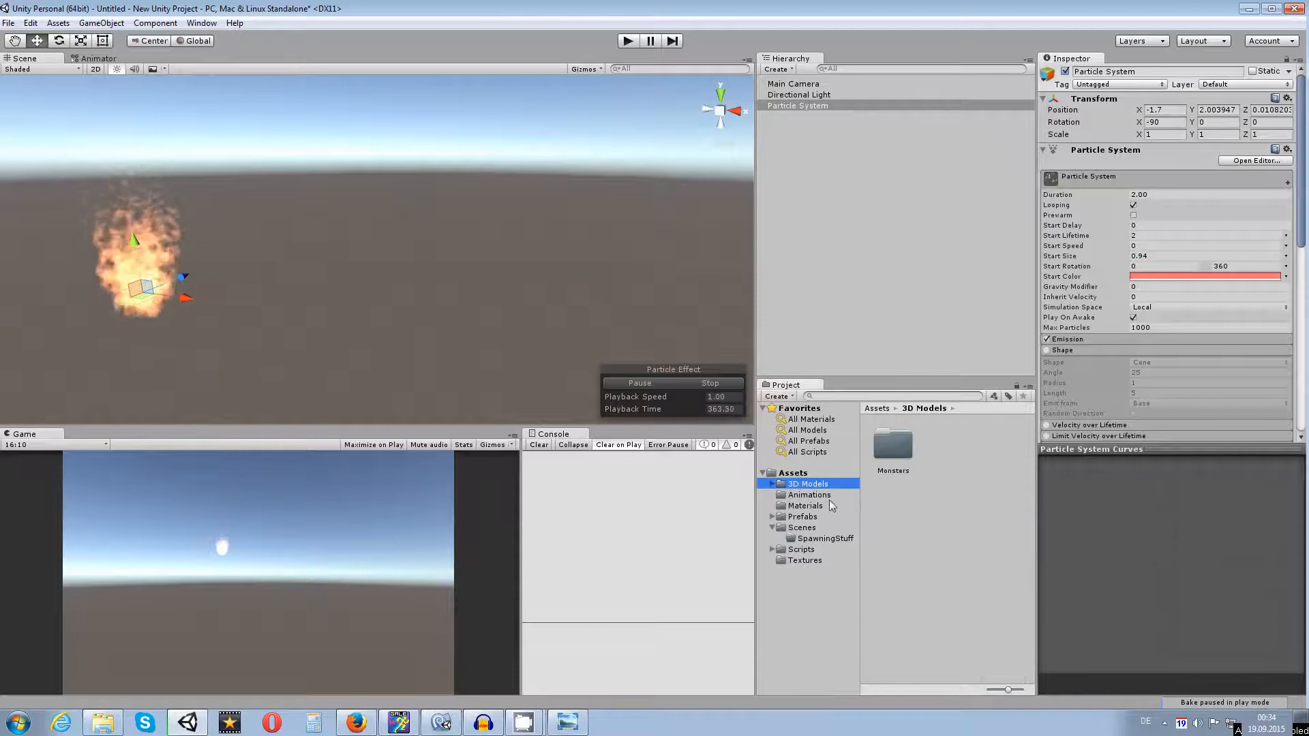
{"action": "left_click", "coordinate": [773, 484]}
{"action": "left_click", "coordinate": [787, 495]}
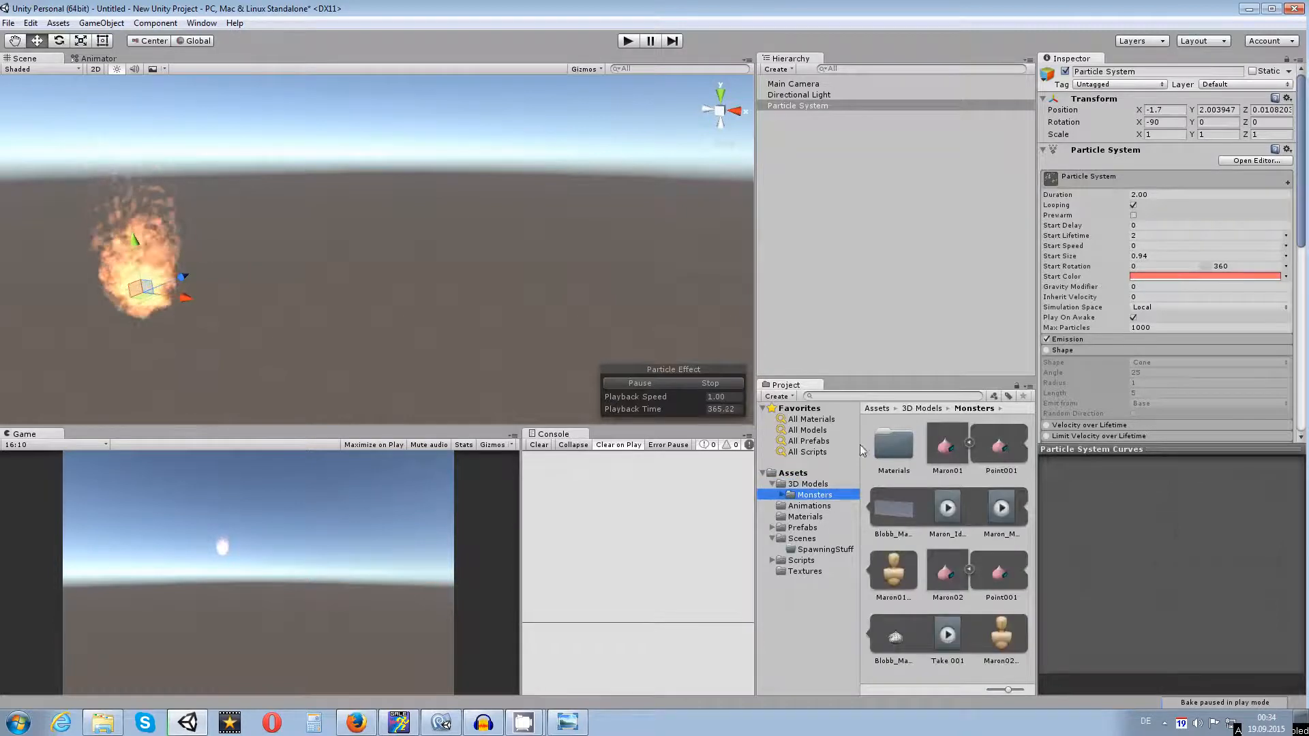
{"action": "left_click", "coordinate": [946, 435]}
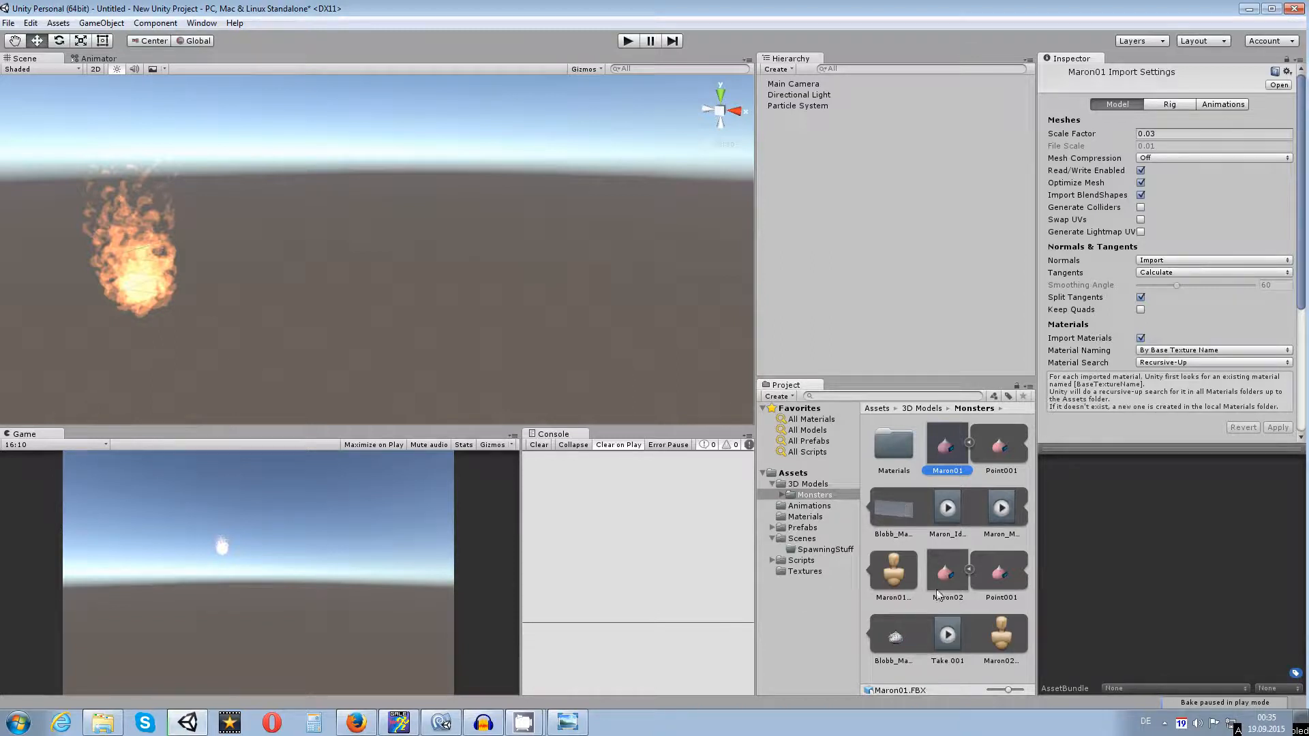
{"action": "left_click", "coordinate": [948, 567]}
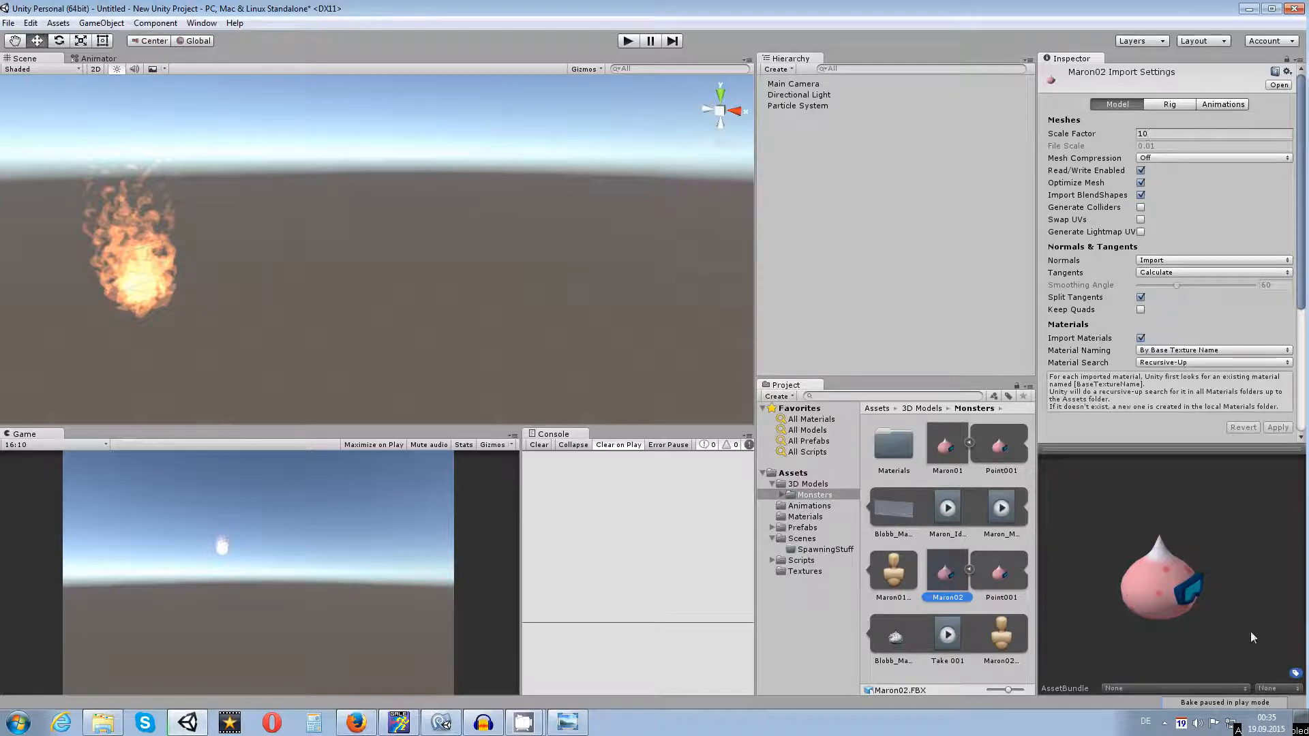
{"action": "left_click_drag", "start_coordinate": [520, 444], "coordinate": [568, 445]}
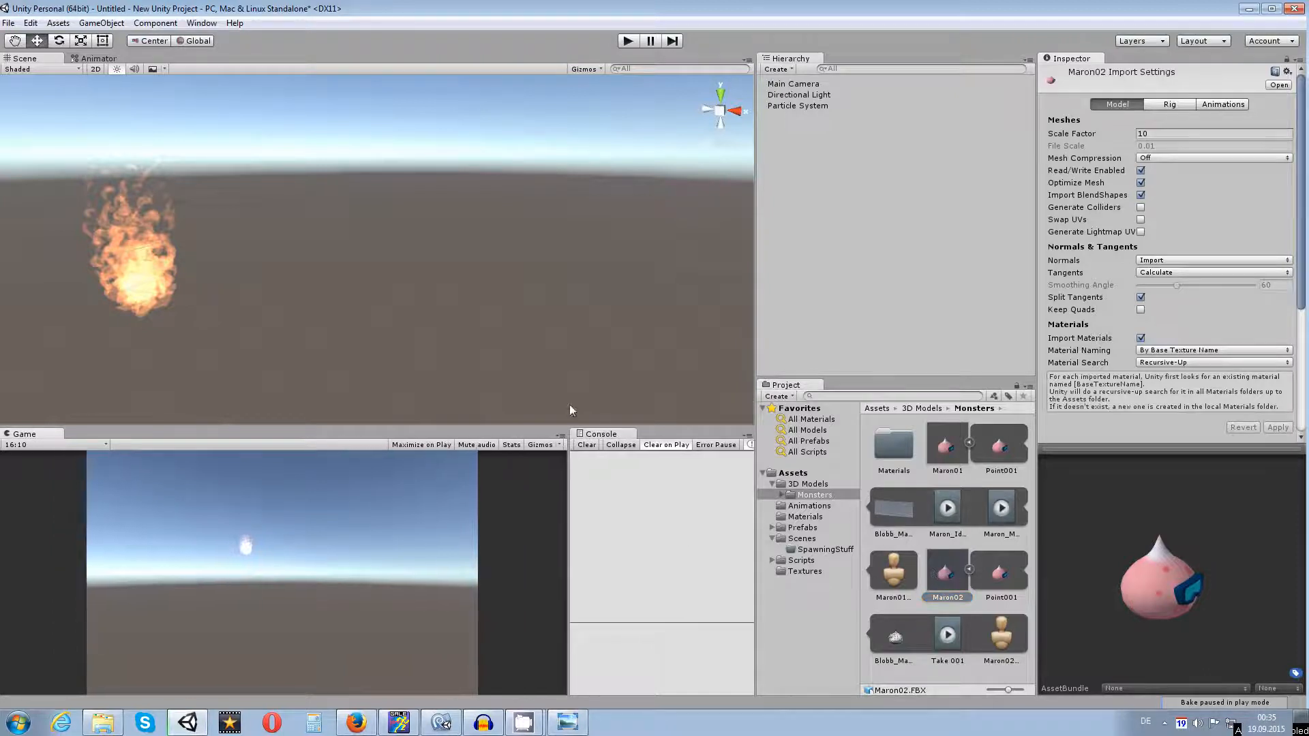
{"action": "scroll", "coordinate": [541, 373], "scroll_direction": "down", "scroll_amount": 4}
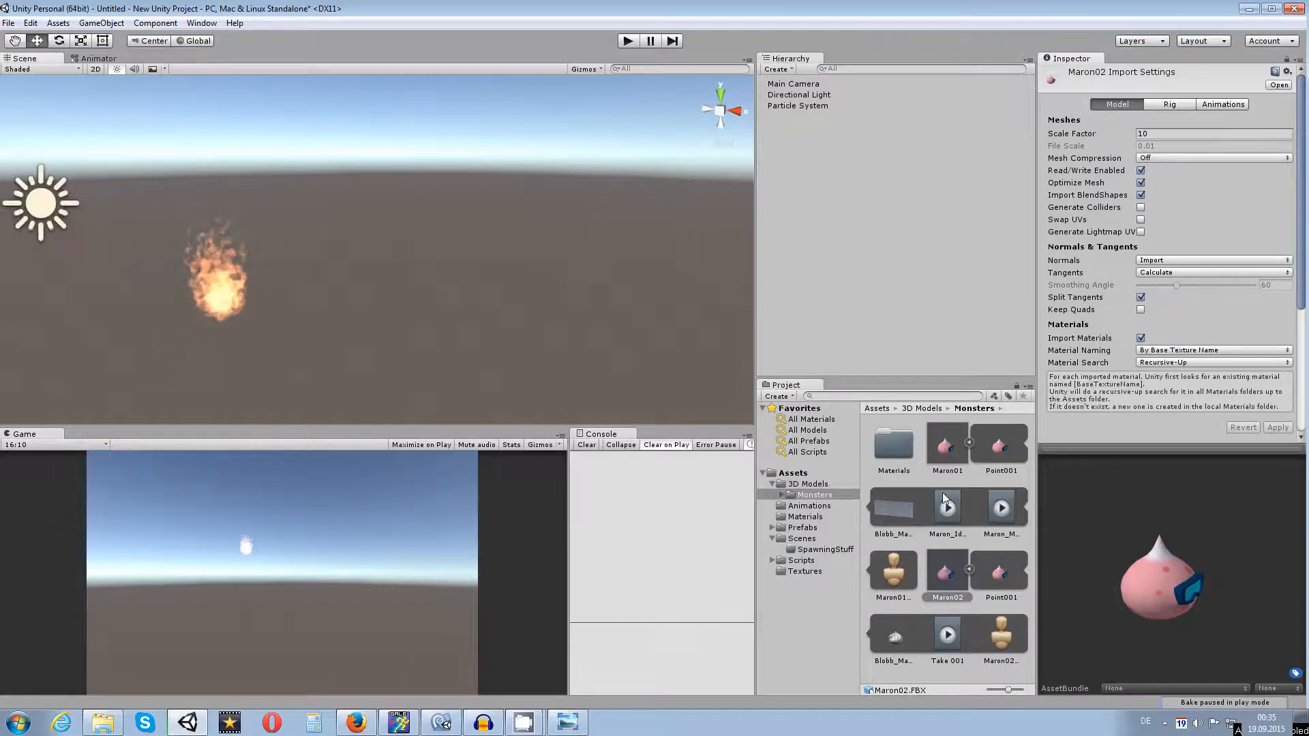
{"action": "left_click_drag", "start_coordinate": [956, 575], "coordinate": [505, 324]}
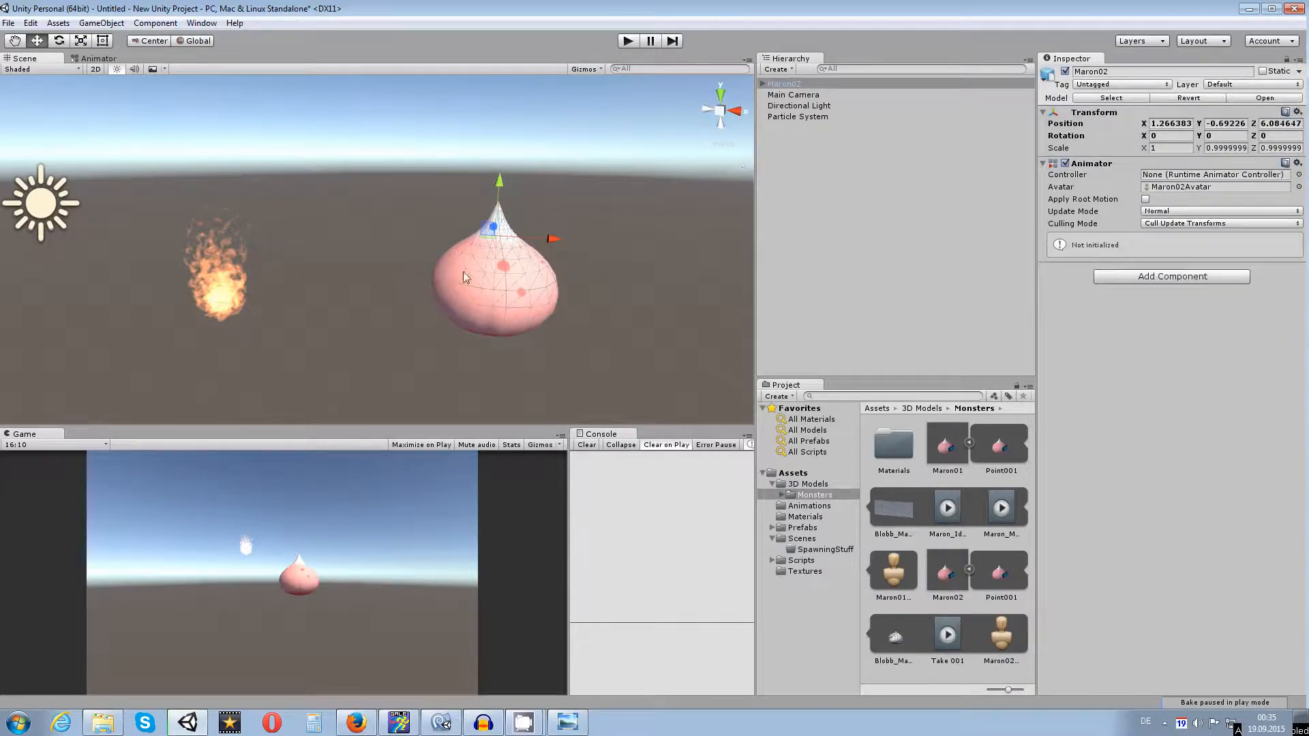
{"action": "left_click_drag", "start_coordinate": [471, 273], "coordinate": [544, 227], "text": "alt"}
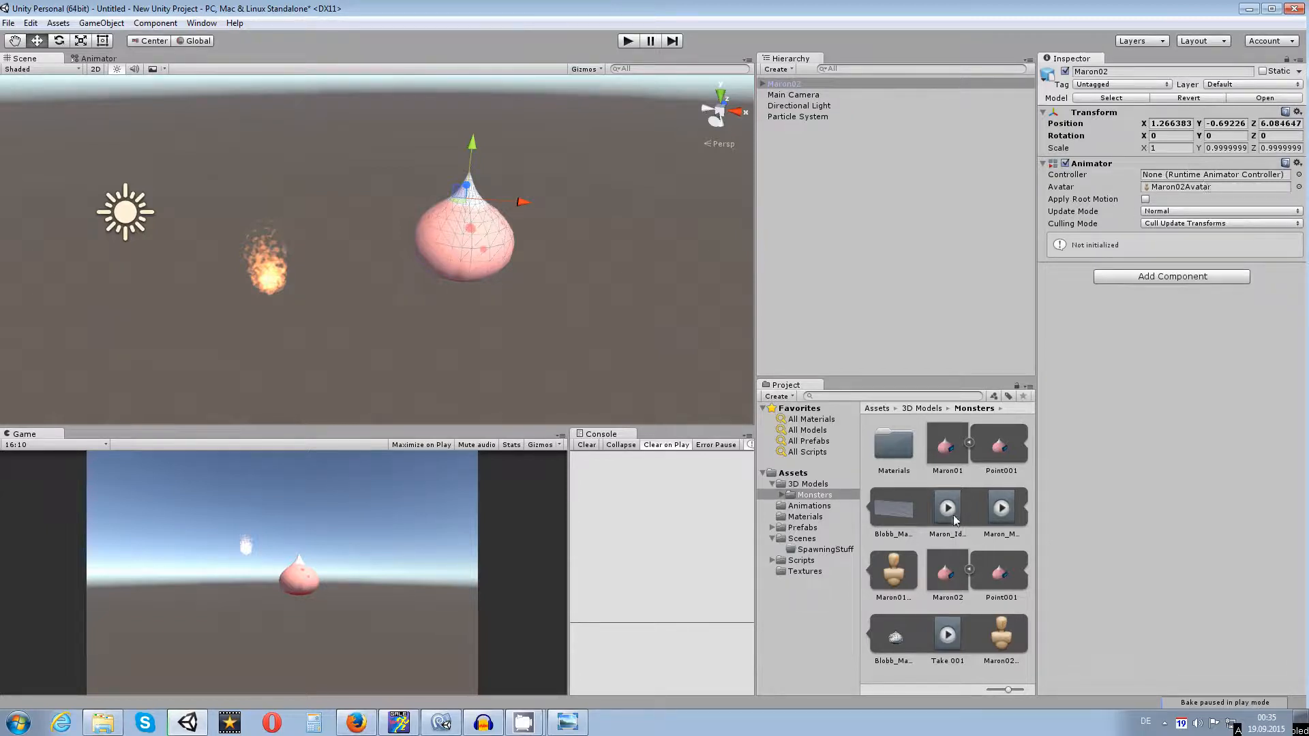
Step: Assign the Maron_AC controller from the Animations folder to Maron02, enable Apply Root Motion, and check the controller's states
{"action": "left_click", "coordinate": [806, 506]}
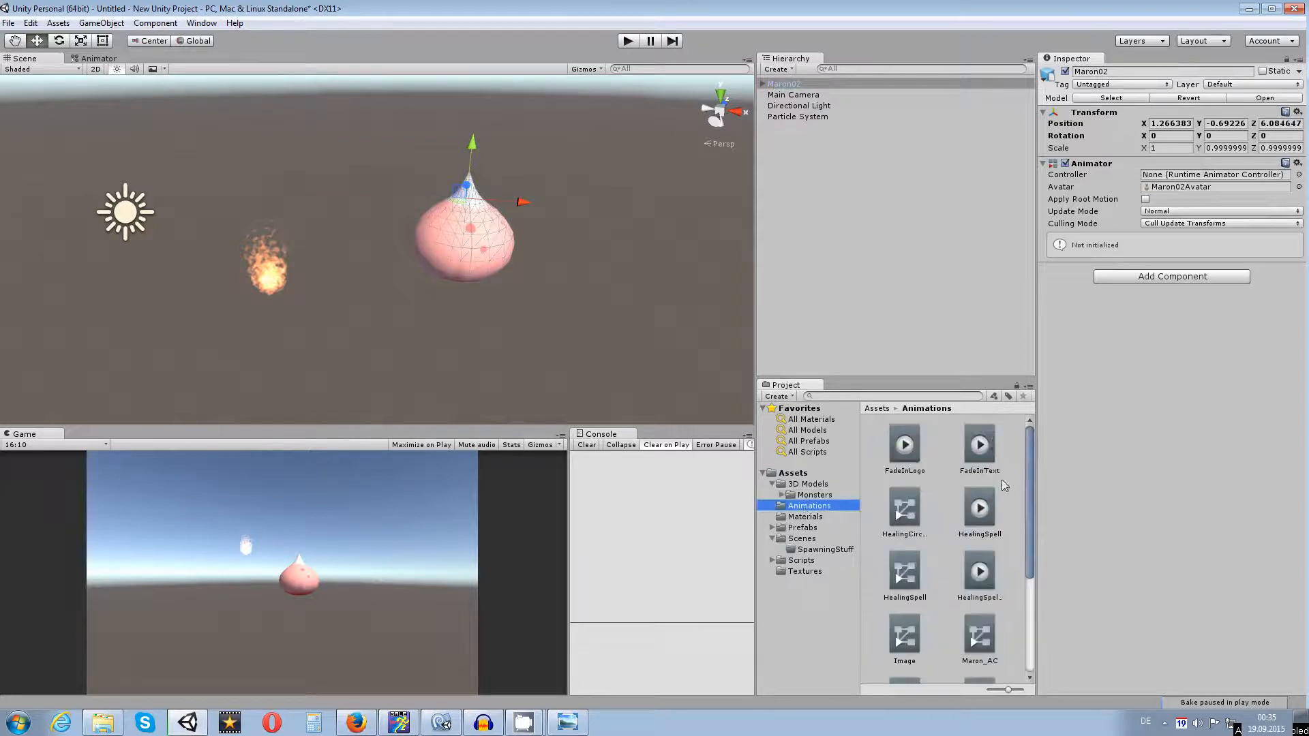
{"action": "left_click_drag", "start_coordinate": [988, 631], "coordinate": [1211, 180]}
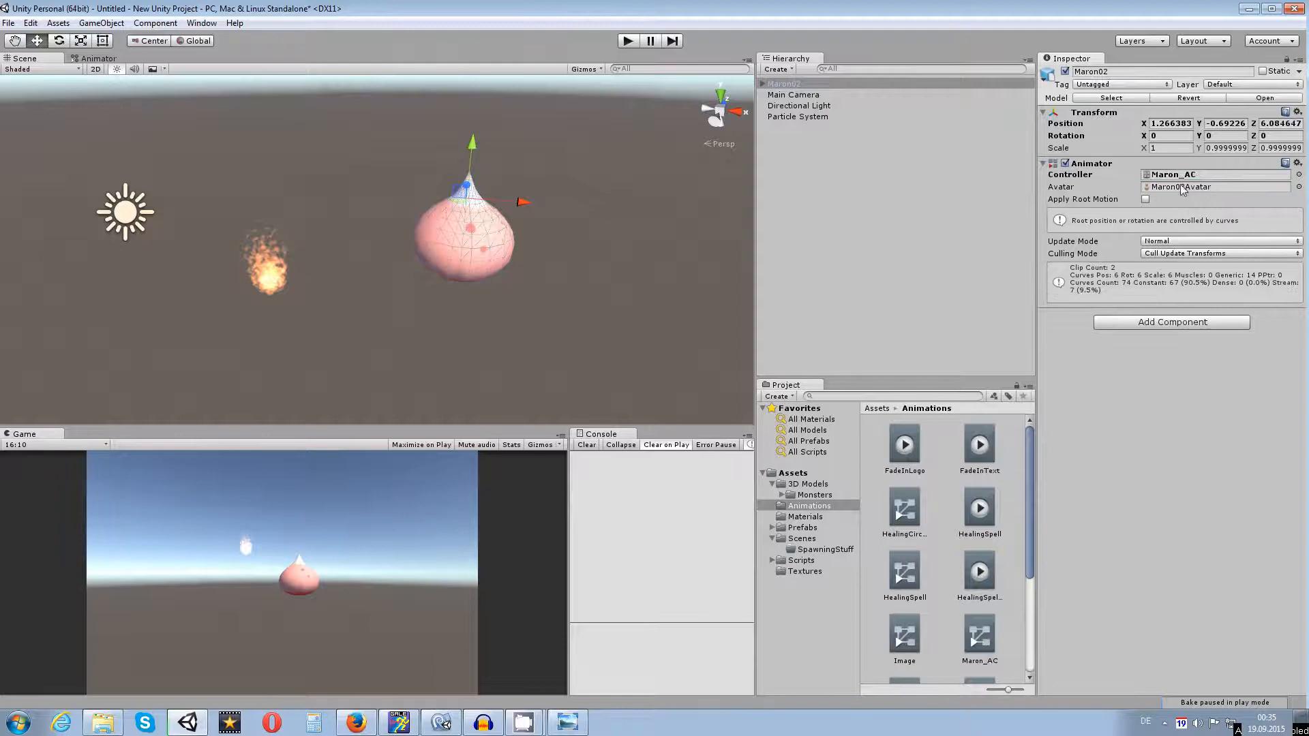
{"action": "left_click", "coordinate": [1145, 200]}
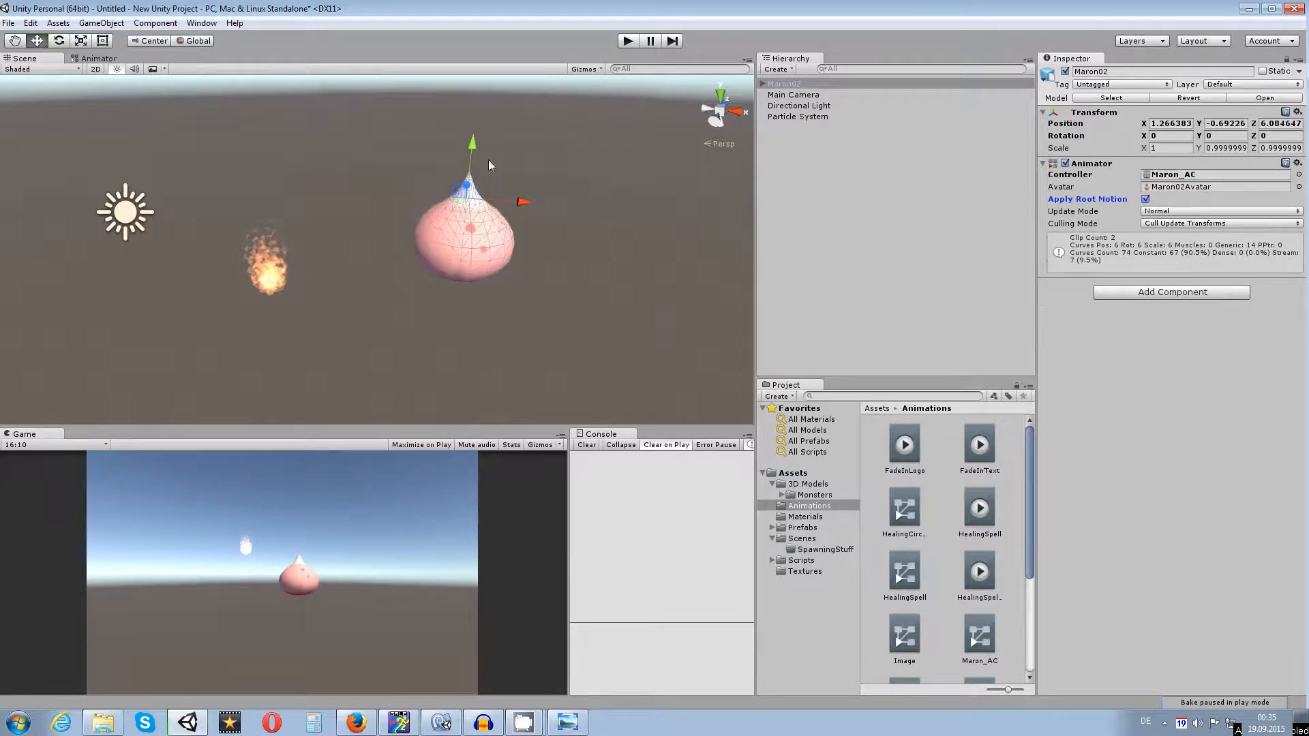
{"action": "left_click", "coordinate": [101, 59]}
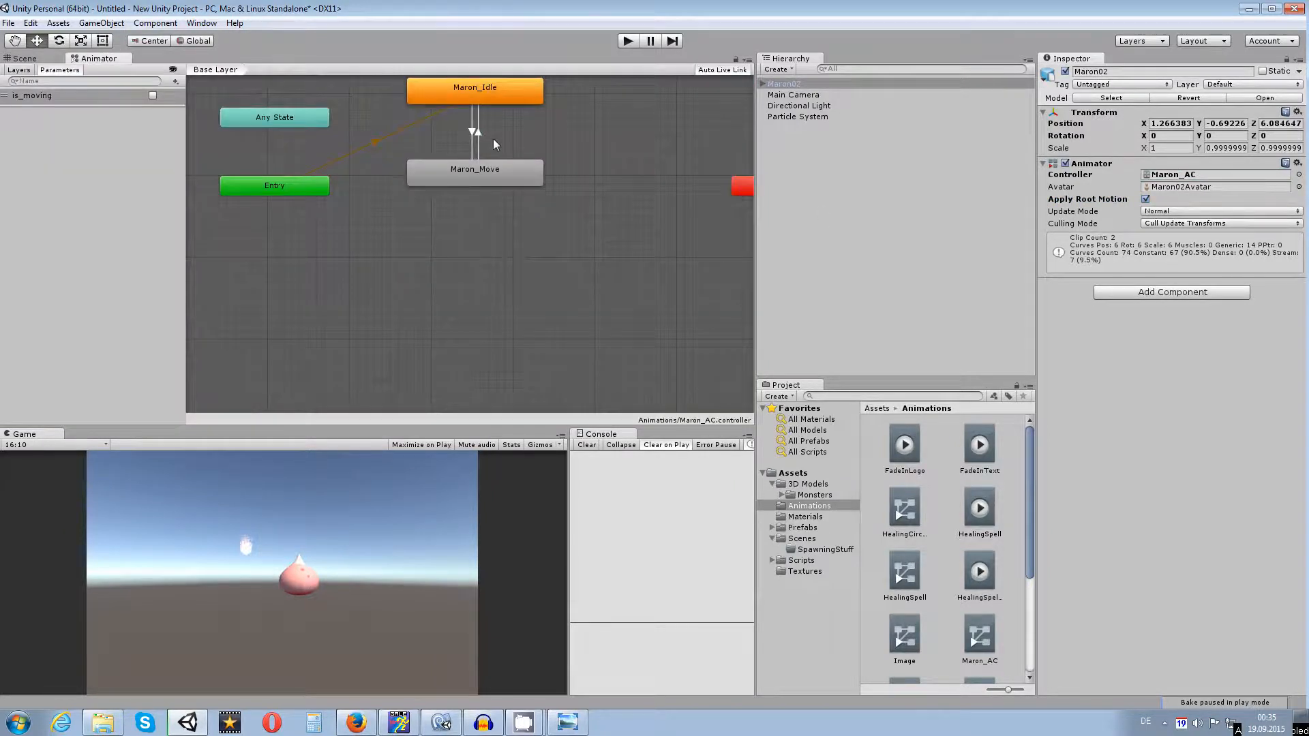
{"action": "left_click", "coordinate": [26, 59]}
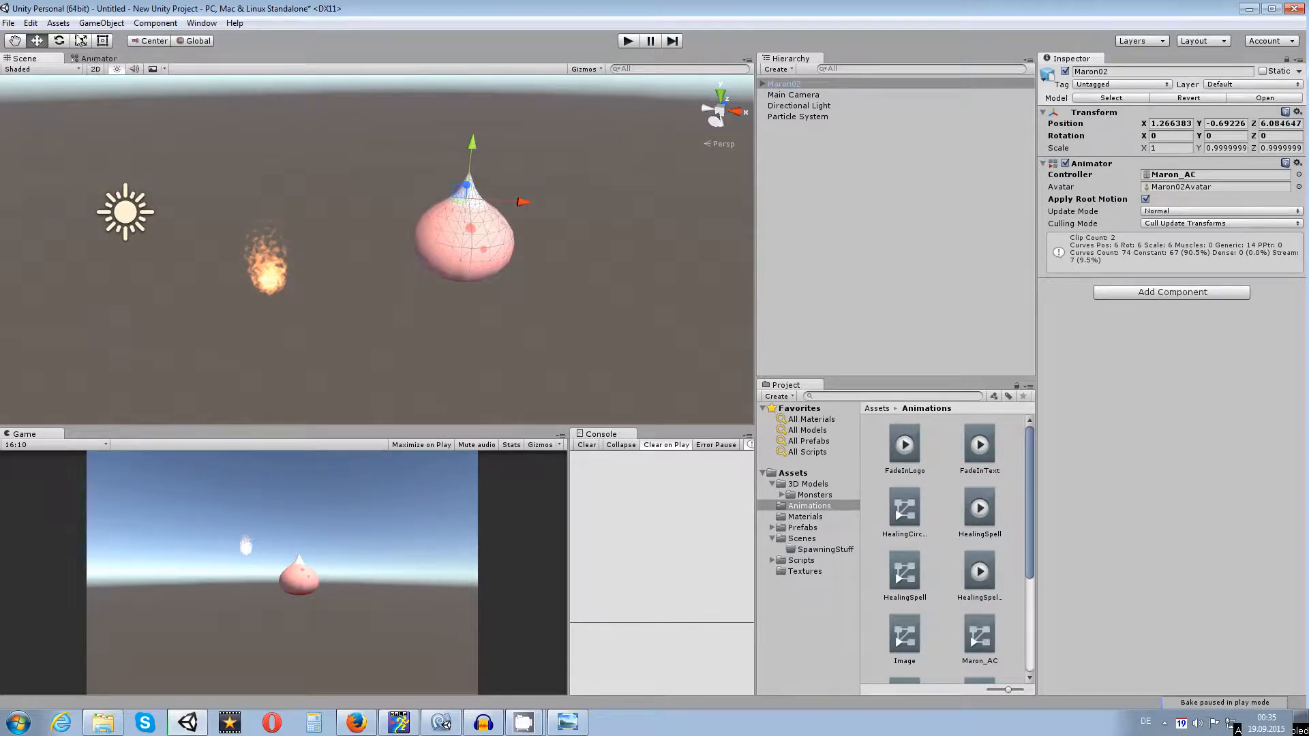
Step: Rotate Maron02 to about 157.4° around Y so its goggles face the camera, and lower it to Y -2.4
{"action": "key", "text": "e"}
{"action": "left_click_drag", "start_coordinate": [430, 212], "coordinate": [734, 239]}
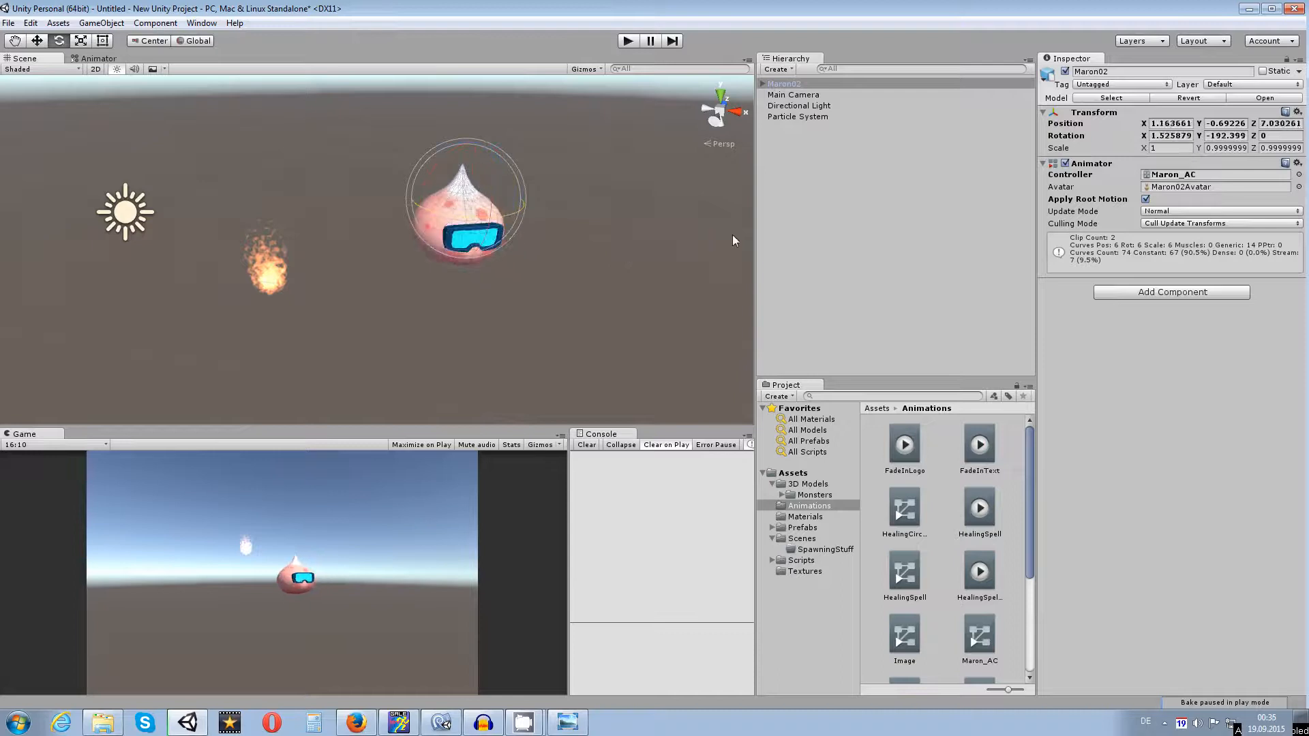
{"action": "left_click", "coordinate": [47, 41]}
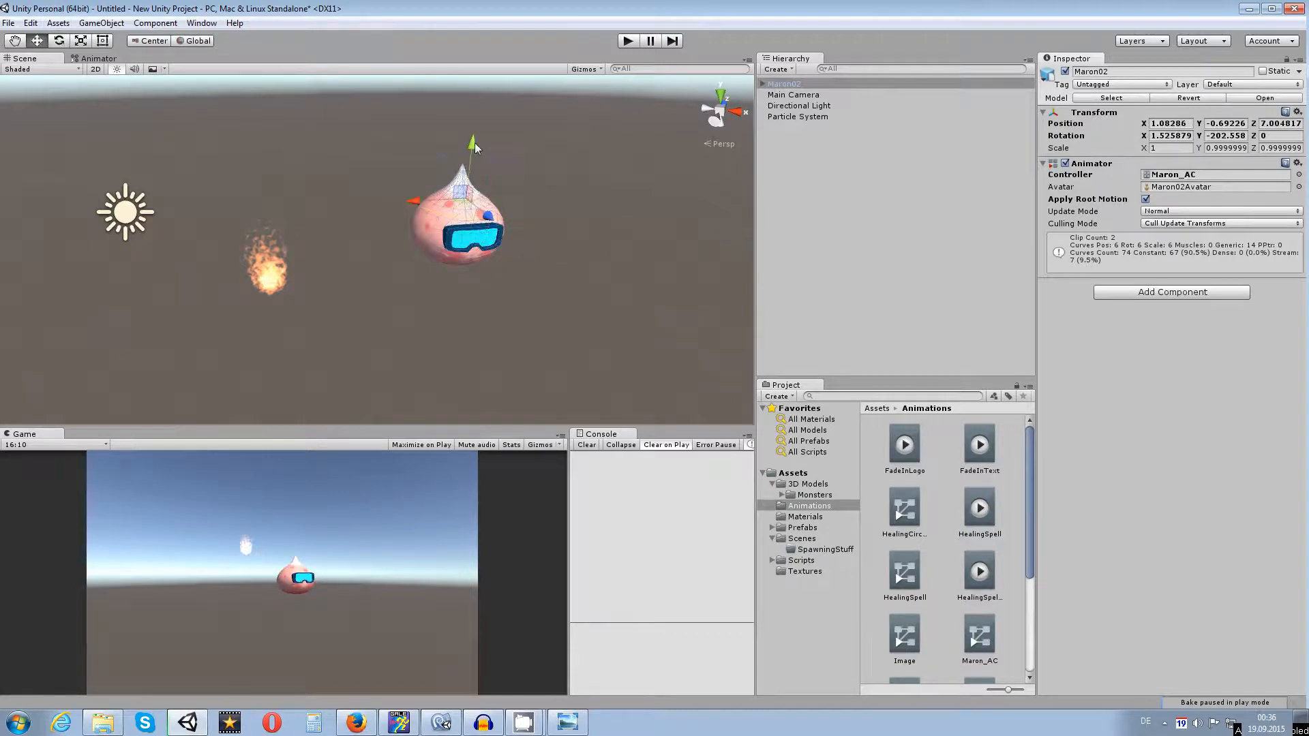
{"action": "left_click_drag", "start_coordinate": [475, 147], "coordinate": [475, 199]}
Step: Play-test the monster's animation in the scene, and enable Prewarm on the Particle System
{"action": "left_click", "coordinate": [630, 41]}
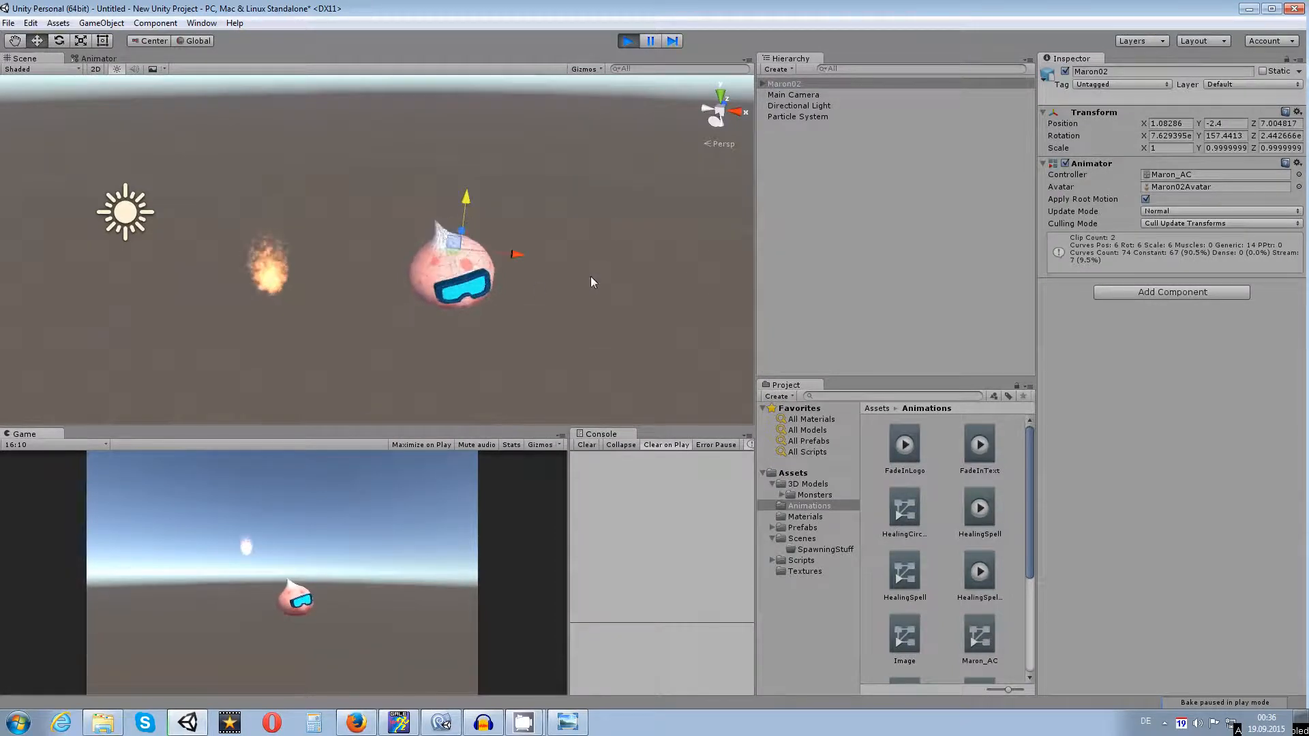
{"action": "left_click", "coordinate": [627, 41]}
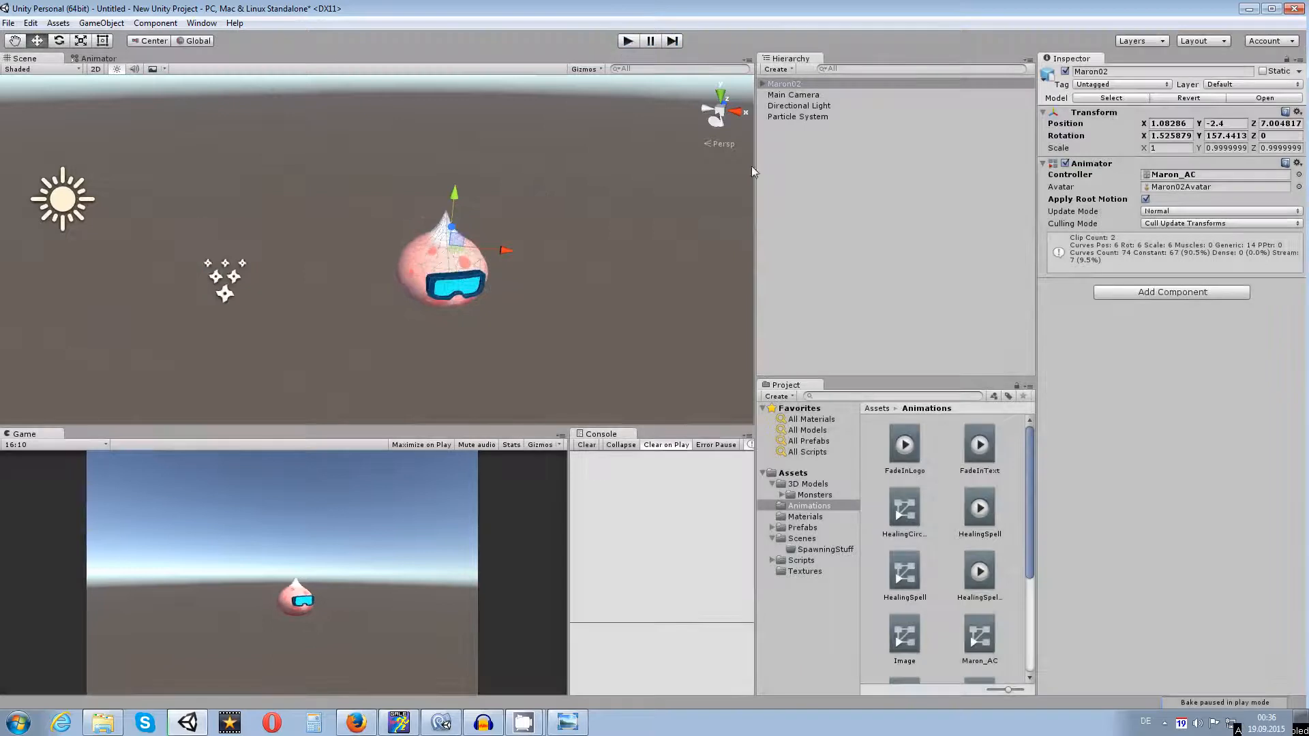
{"action": "left_click", "coordinate": [780, 117]}
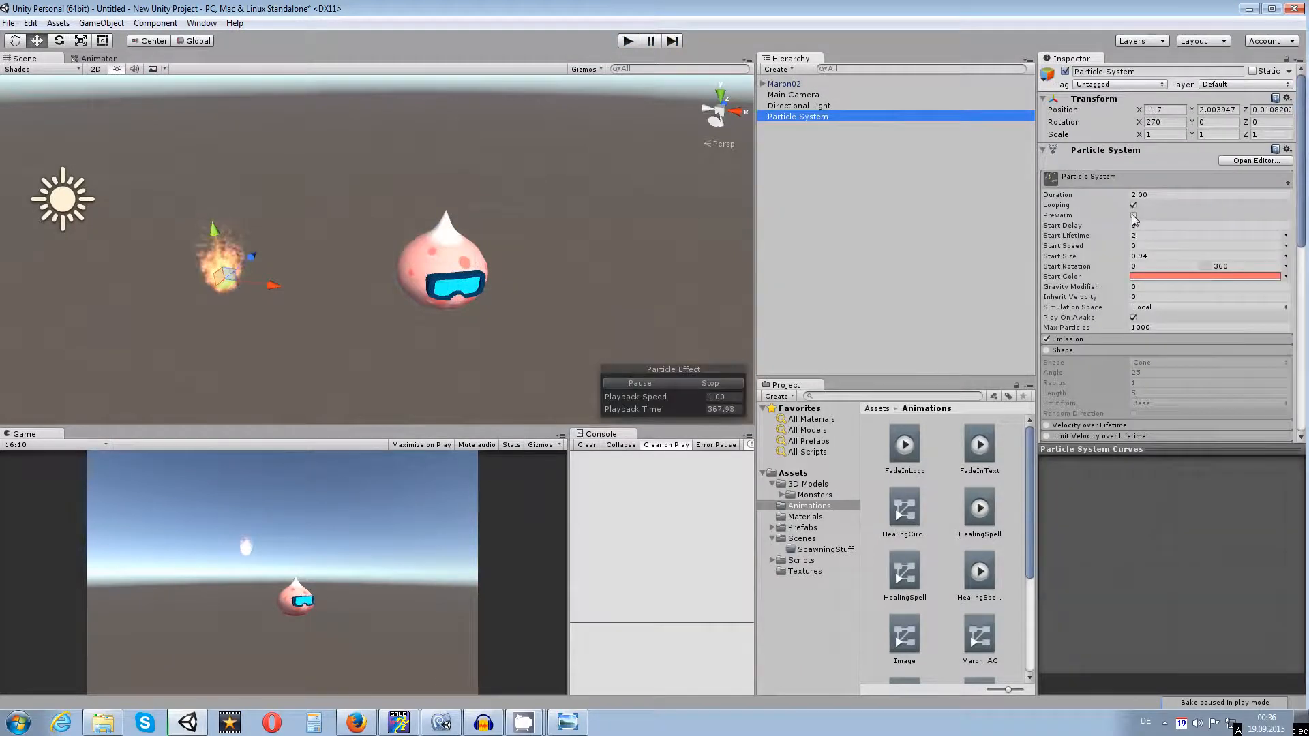
{"action": "left_click", "coordinate": [1132, 216]}
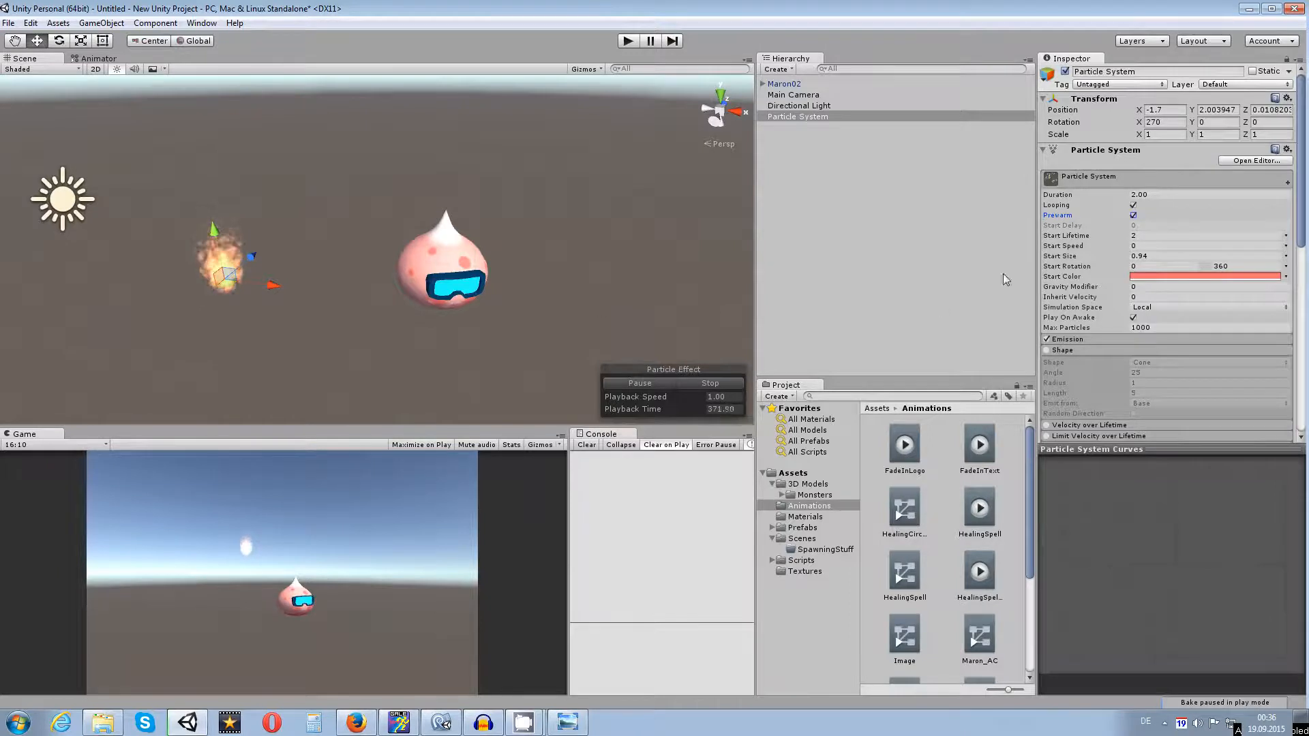
Step: Select Maron02 and examine it up close in the scene
{"action": "middle_click_drag", "start_coordinate": [505, 254], "coordinate": [488, 257]}
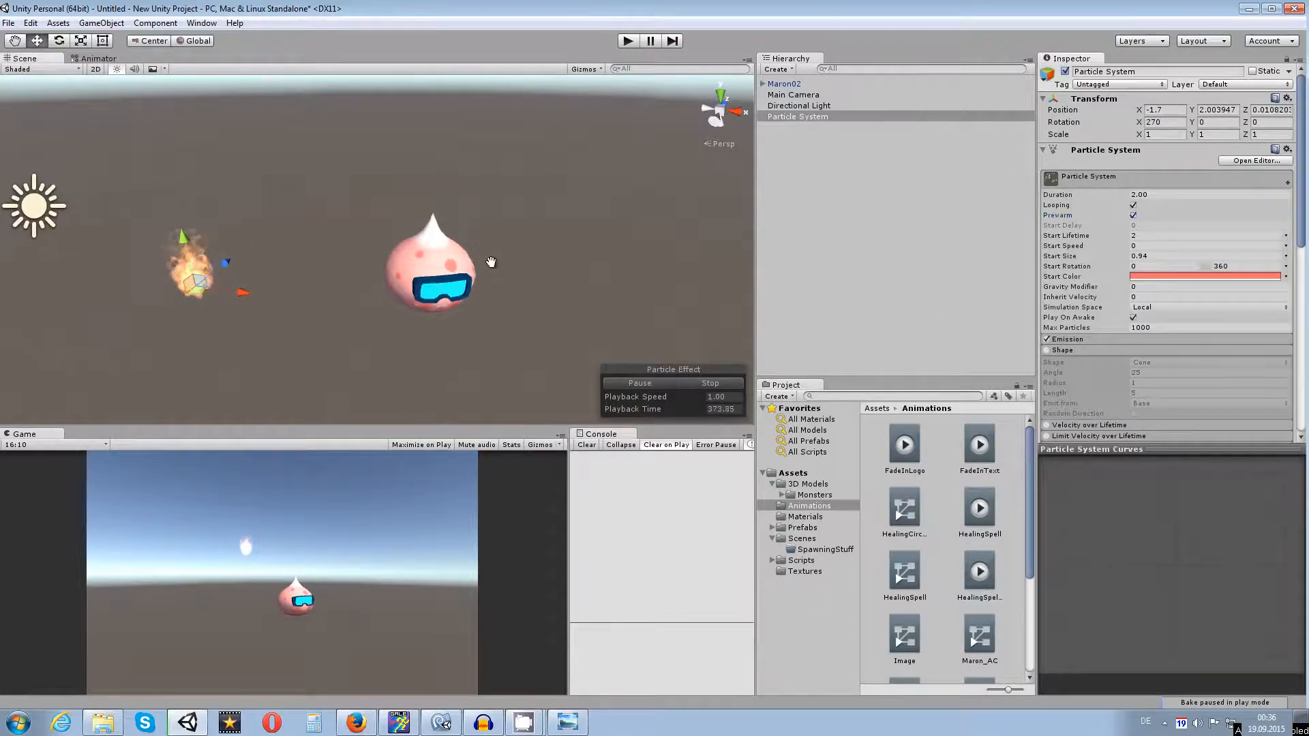
{"action": "scroll", "coordinate": [490, 262], "scroll_direction": "up", "scroll_amount": 1}
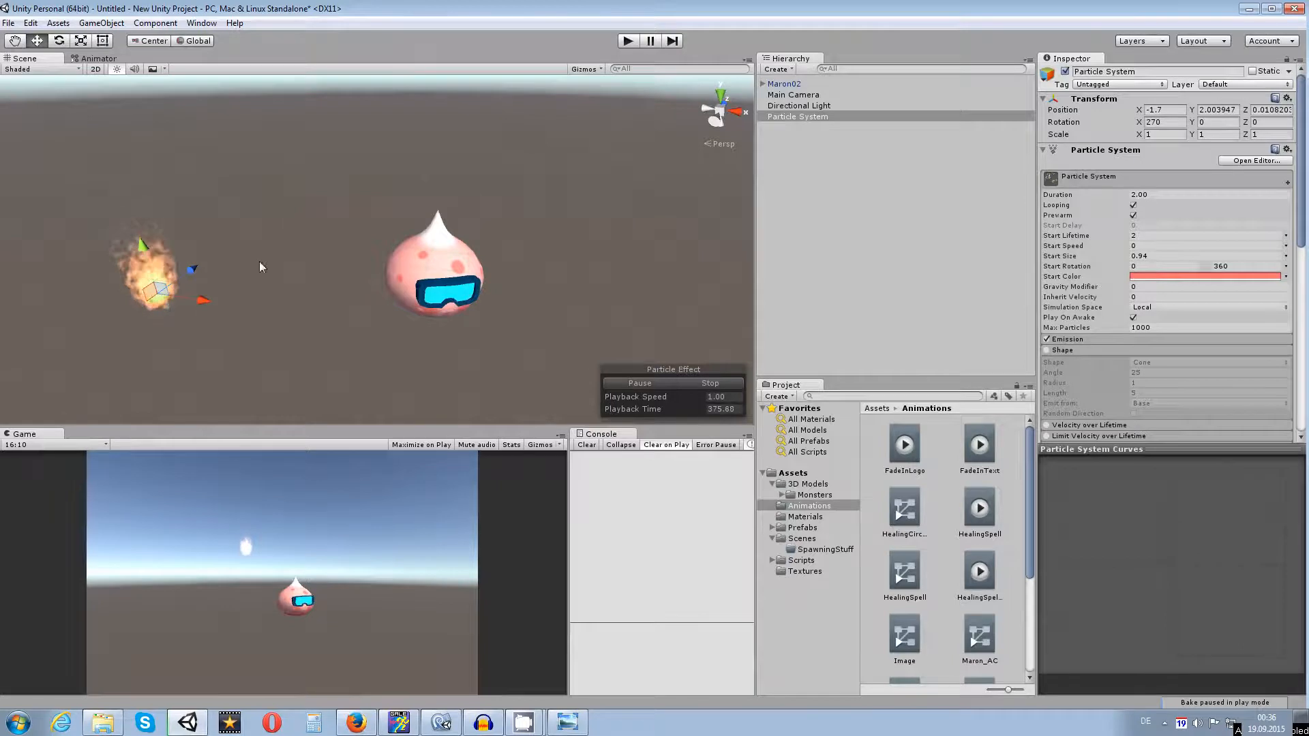
{"action": "left_click", "coordinate": [436, 246]}
{"action": "middle_click_drag", "start_coordinate": [585, 272], "coordinate": [512, 257]}
{"action": "scroll", "coordinate": [513, 258], "scroll_direction": "up", "scroll_amount": 2}
{"action": "scroll", "coordinate": [516, 257], "scroll_direction": "down", "scroll_amount": 3}
{"action": "scroll", "coordinate": [514, 256], "scroll_direction": "down", "scroll_amount": 2}
{"action": "scroll", "coordinate": [511, 259], "scroll_direction": "up", "scroll_amount": 3}
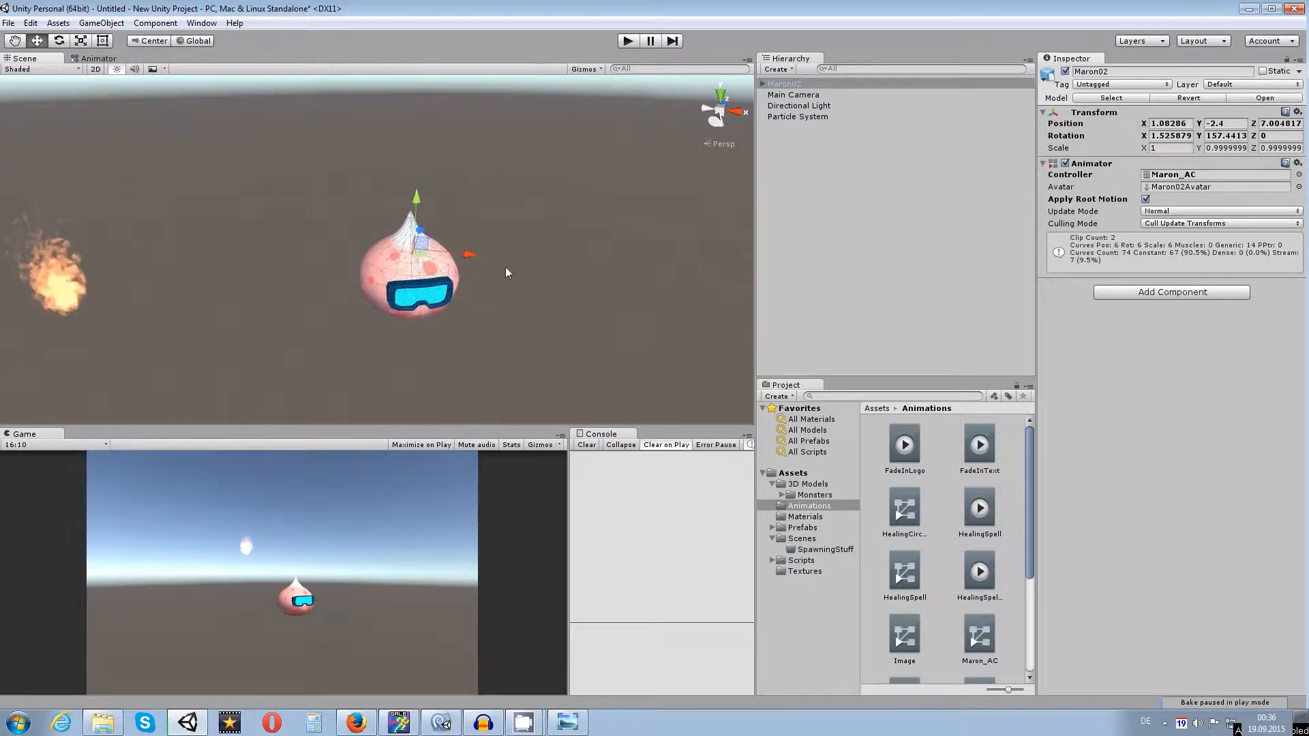
{"action": "scroll", "coordinate": [460, 290], "scroll_direction": "up", "scroll_amount": 2}
{"action": "middle_click_drag", "start_coordinate": [496, 290], "coordinate": [434, 276]}
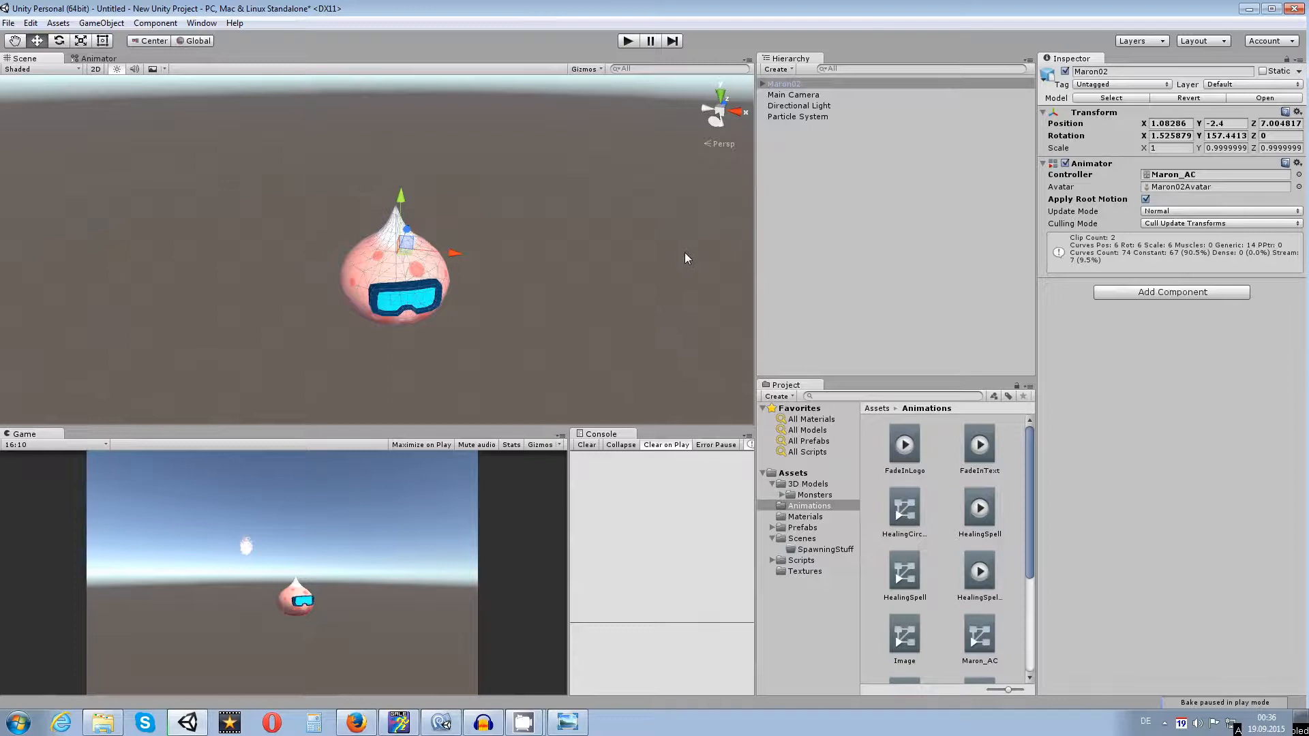
Step: Switch to MonoDevelop and review the AnimatedMeshEmitter class declaration and its public SkinnedMeshRenderer and Mesh fields at a larger text size
{"action": "left_click", "coordinate": [440, 724]}
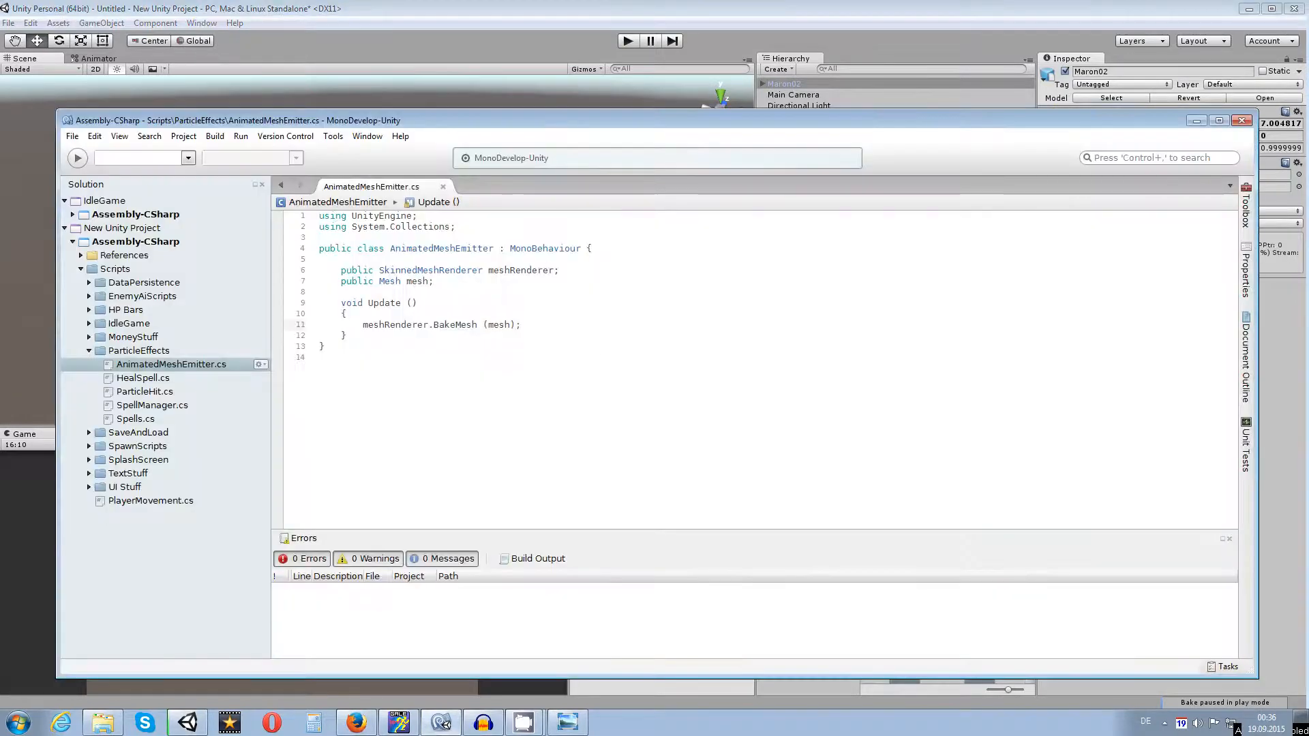
{"action": "left_click_drag", "start_coordinate": [390, 249], "coordinate": [485, 248]}
{"action": "left_click", "coordinate": [499, 250]}
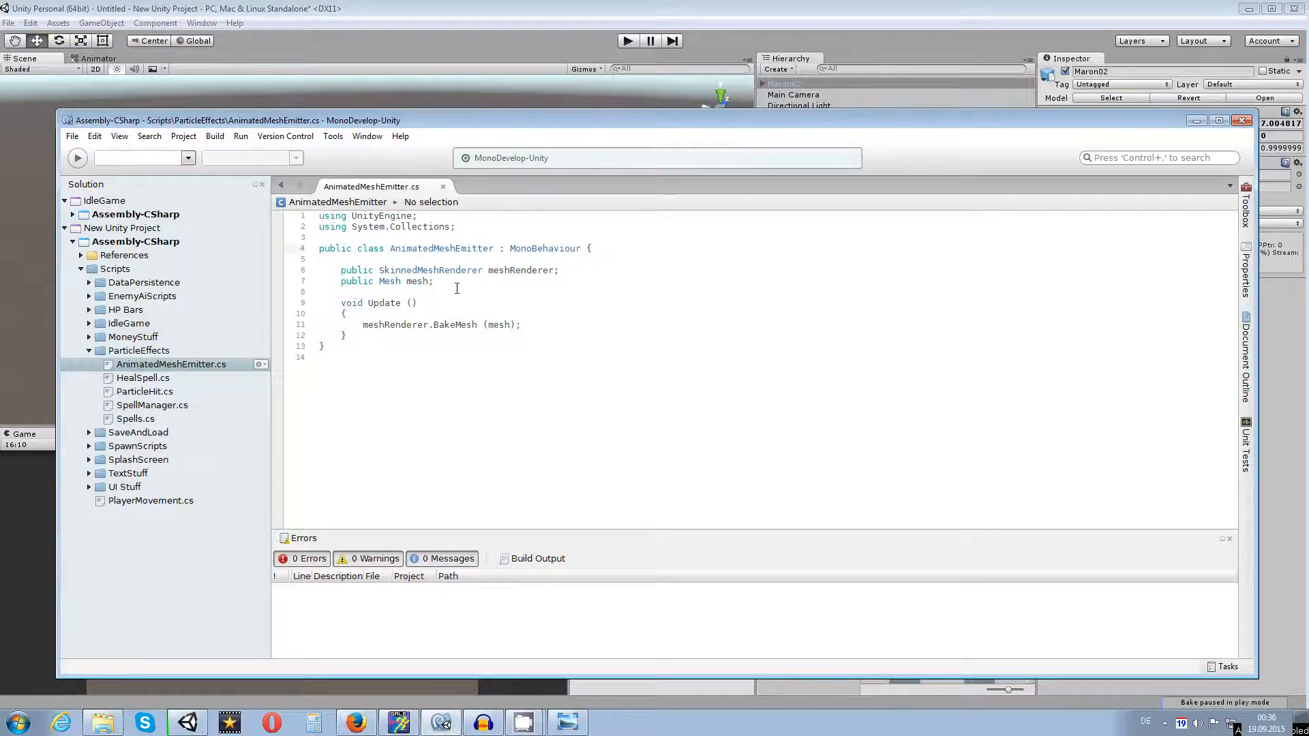
{"action": "left_click_drag", "start_coordinate": [561, 271], "coordinate": [347, 270]}
{"action": "scroll", "coordinate": [385, 285], "scroll_direction": "up", "scroll_amount": 4, "text": "ctrl"}
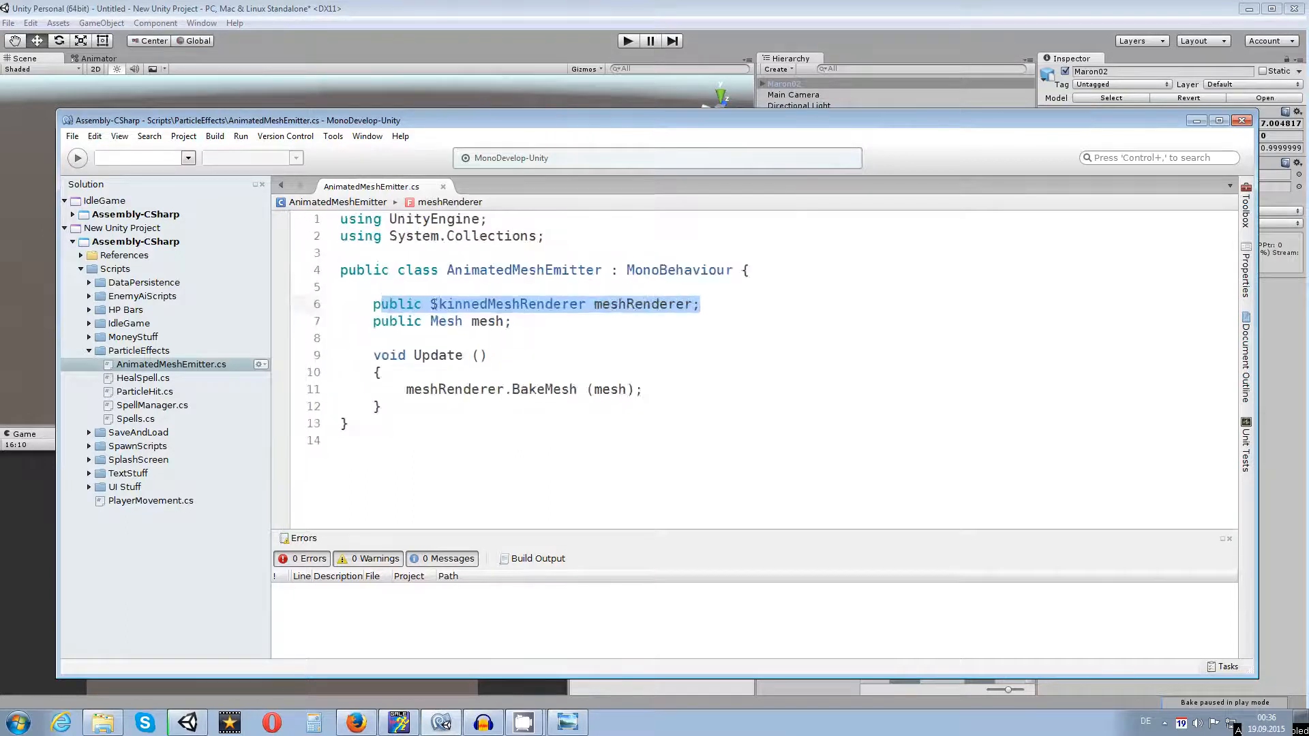
{"action": "left_click", "coordinate": [860, 329]}
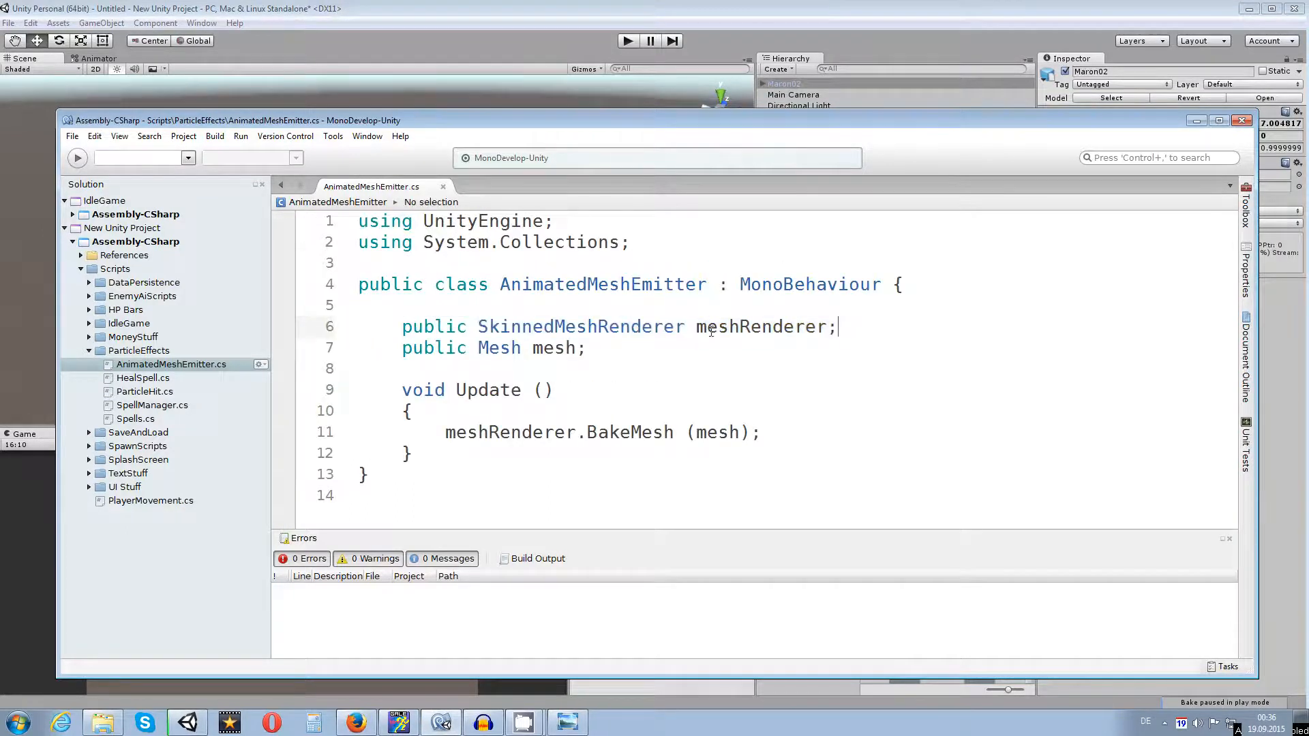
{"action": "left_click_drag", "start_coordinate": [403, 327], "coordinate": [685, 334]}
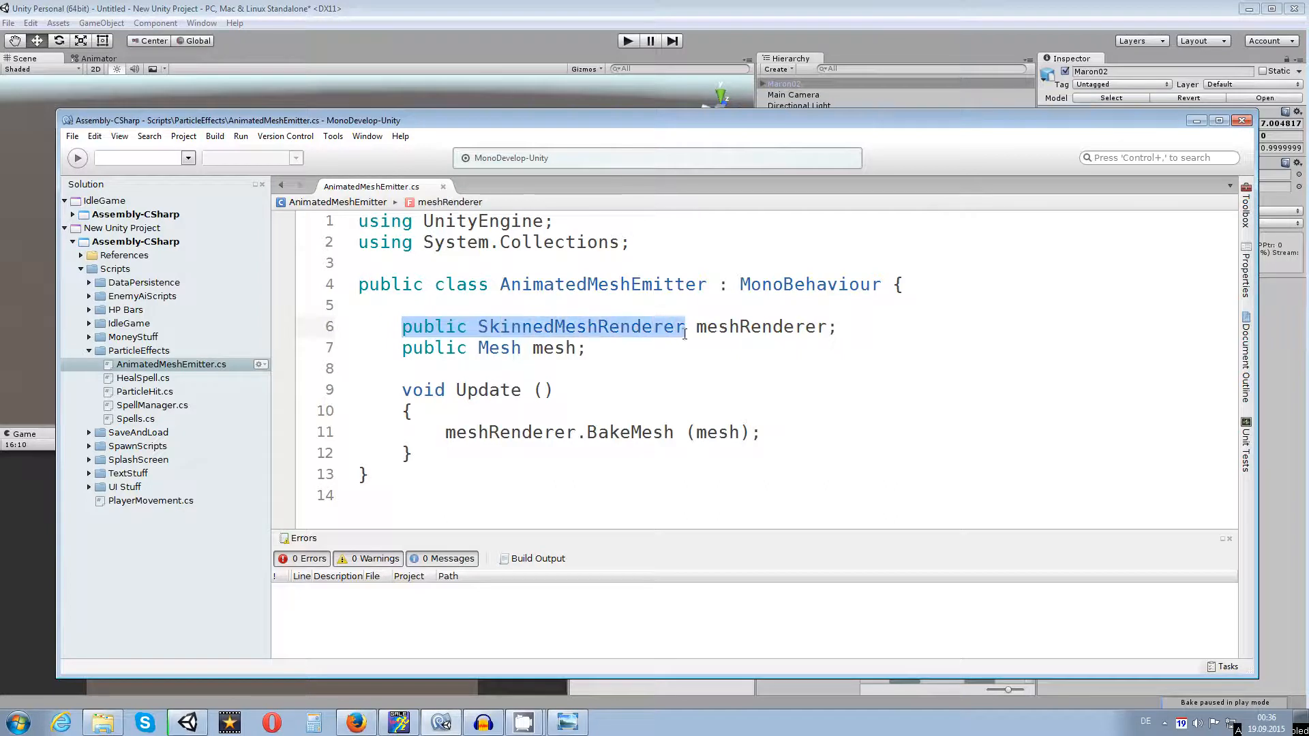
{"action": "left_click_drag", "start_coordinate": [837, 329], "coordinate": [696, 330]}
{"action": "left_click", "coordinate": [642, 330]}
{"action": "left_click_drag", "start_coordinate": [485, 348], "coordinate": [586, 349]}
{"action": "left_click", "coordinate": [567, 390]}
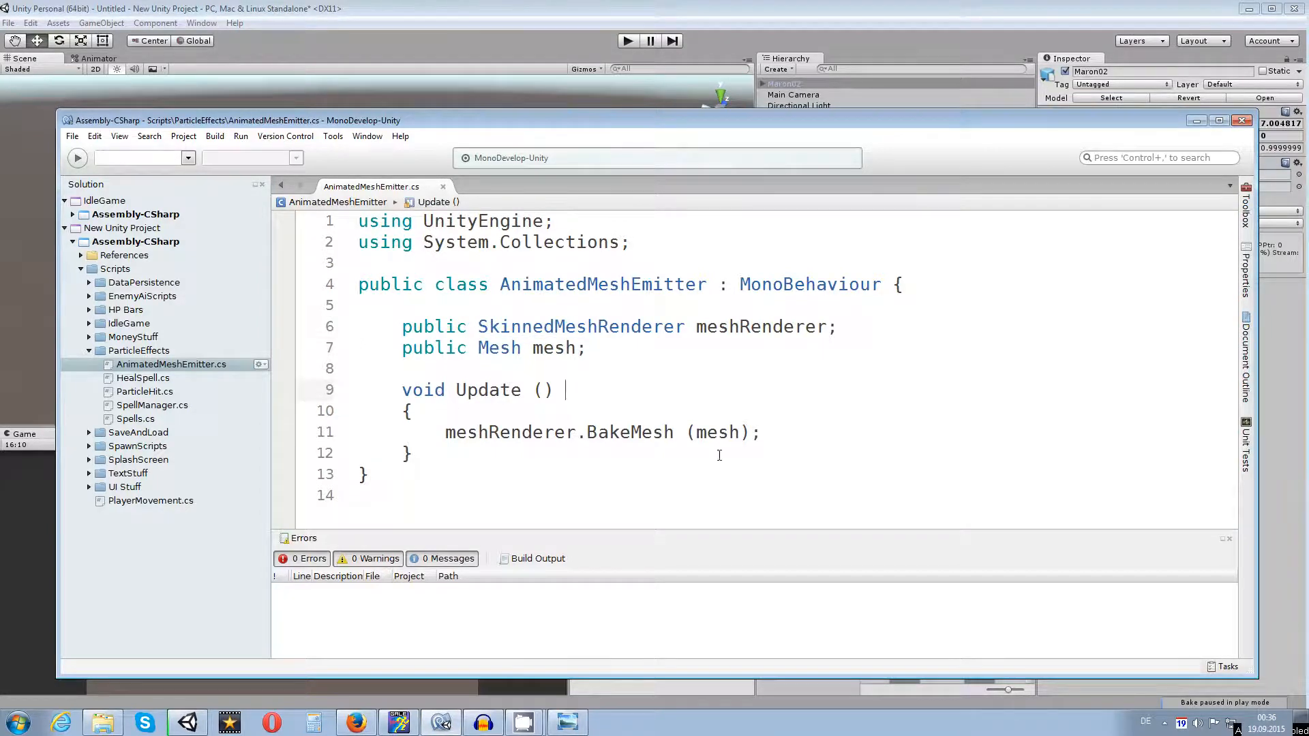
Step: Review how the script's Update method calls BakeMesh on meshRenderer with the mesh field
{"action": "left_click_drag", "start_coordinate": [762, 432], "coordinate": [447, 439]}
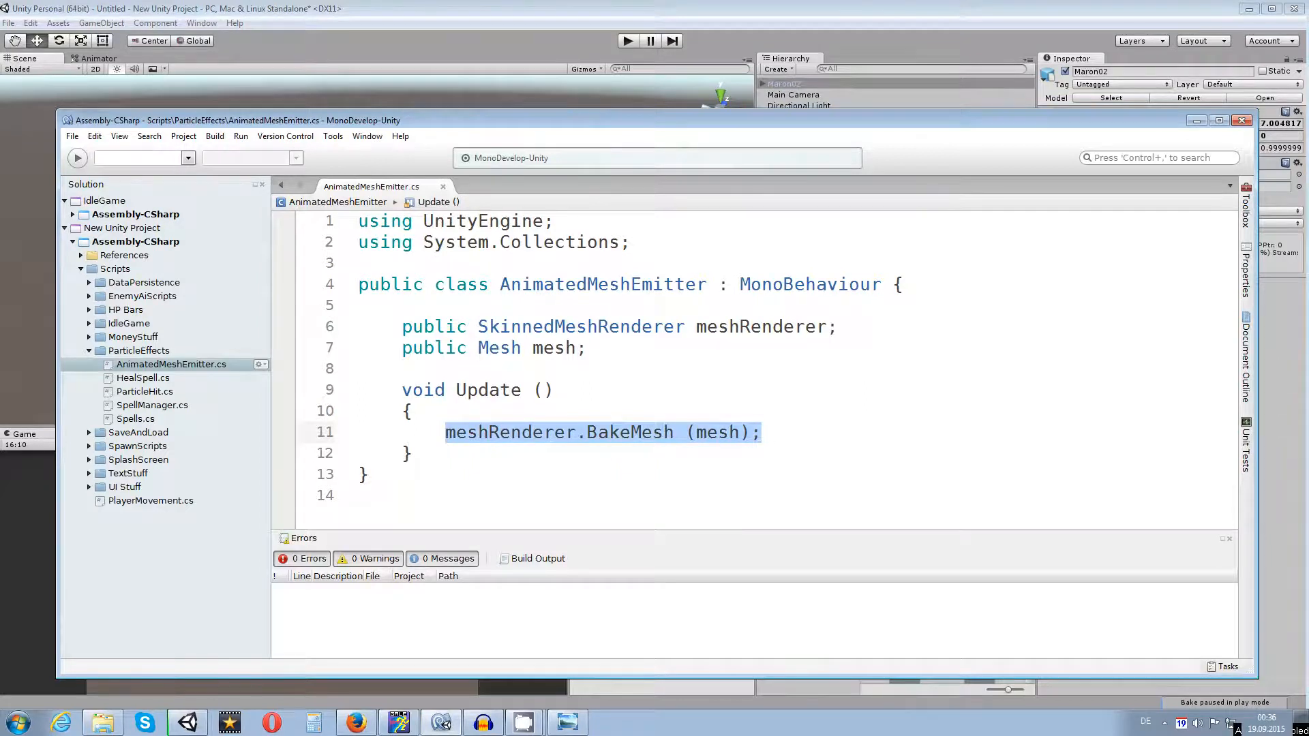
{"action": "left_click", "coordinate": [769, 438]}
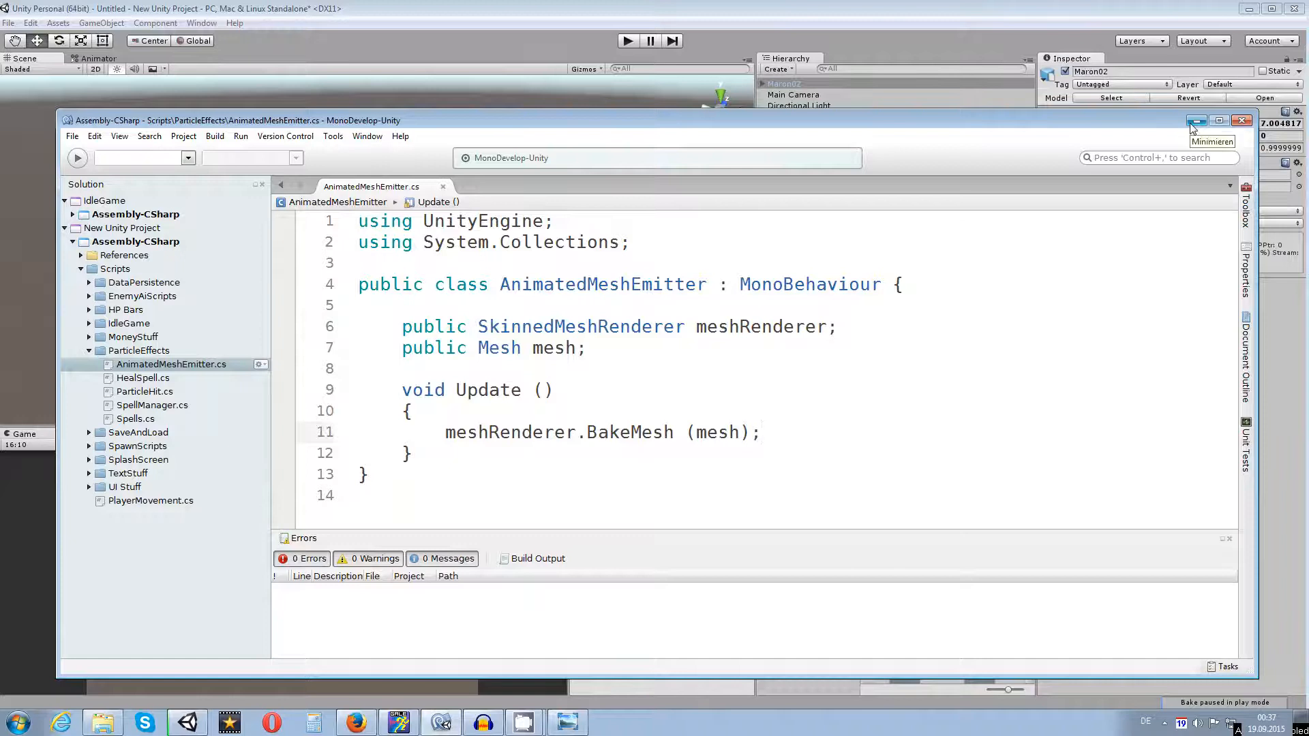
{"action": "left_click_drag", "start_coordinate": [456, 390], "coordinate": [526, 393]}
{"action": "left_click_drag", "start_coordinate": [456, 432], "coordinate": [565, 432]}
{"action": "left_click_drag", "start_coordinate": [706, 327], "coordinate": [806, 326]}
{"action": "left_click_drag", "start_coordinate": [588, 433], "coordinate": [670, 431]}
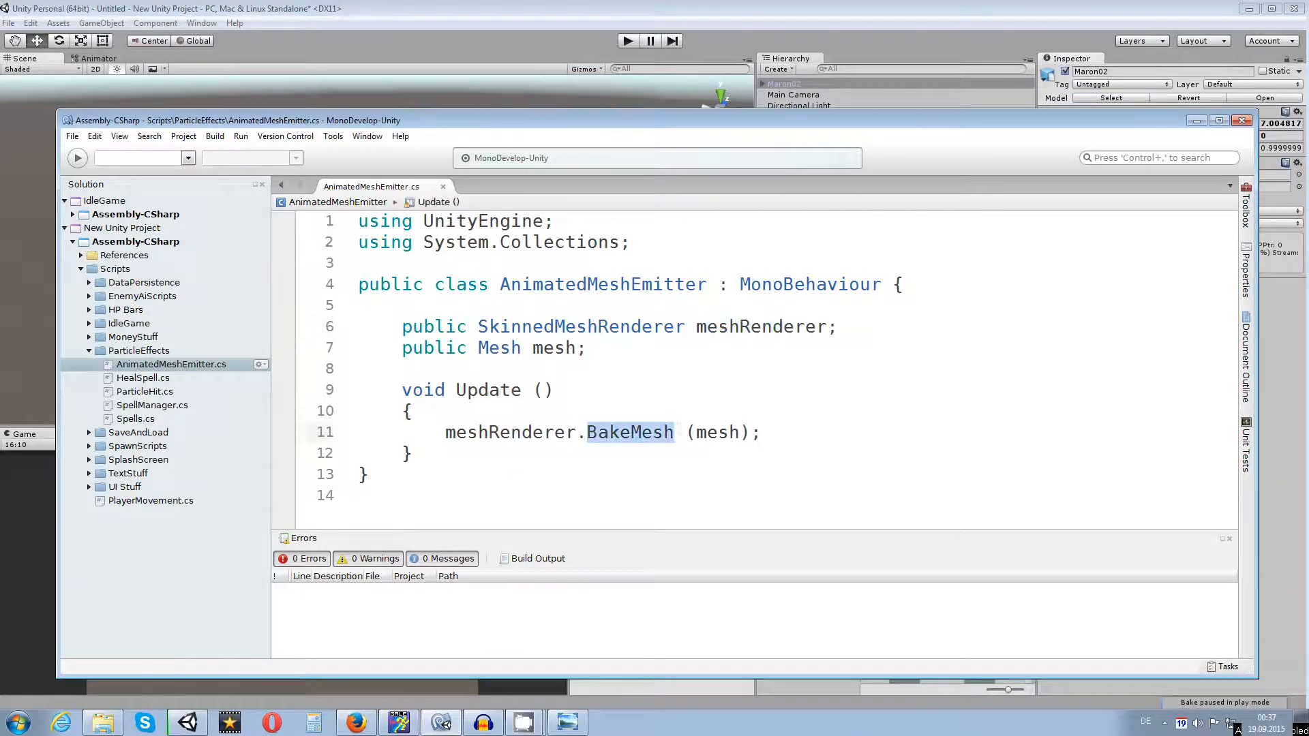
{"action": "left_click_drag", "start_coordinate": [533, 348], "coordinate": [563, 348]}
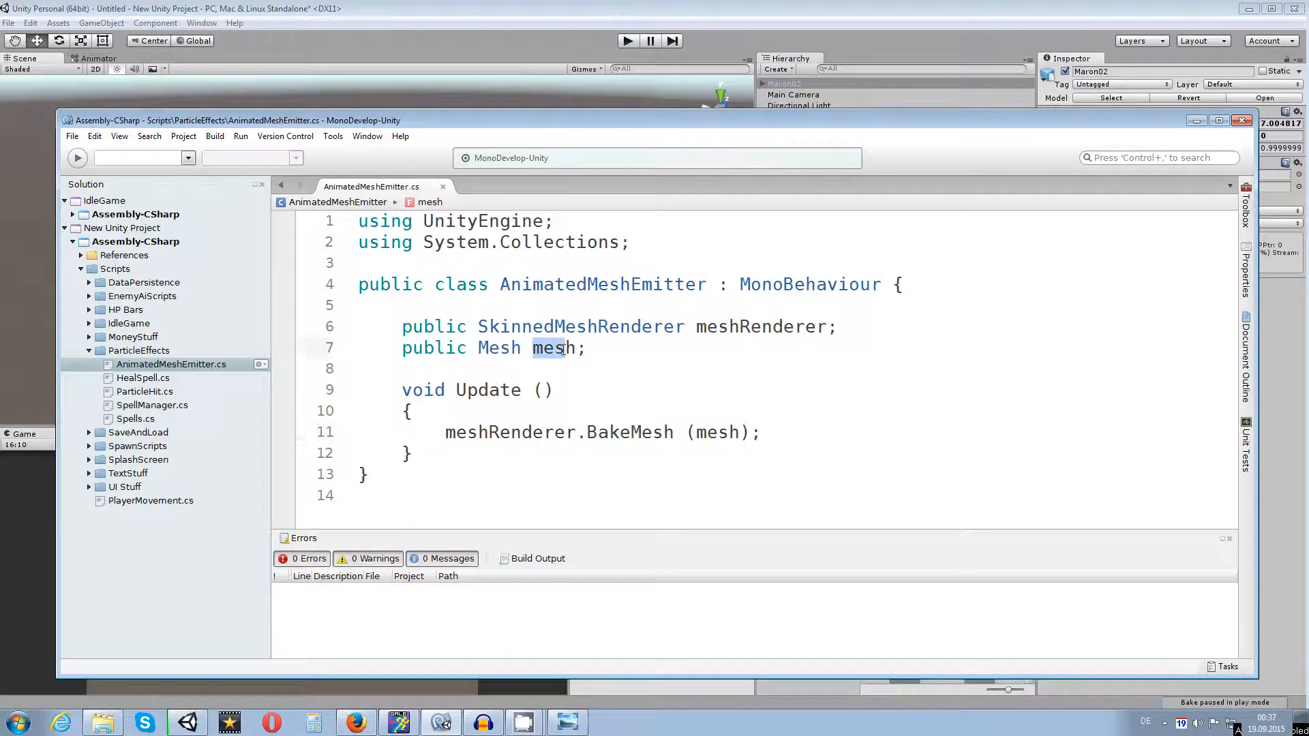
Step: Switch back to Unity and inspect the import settings of the Maron01 and Maron02 models in the Monsters folder
{"action": "left_click", "coordinate": [796, 13]}
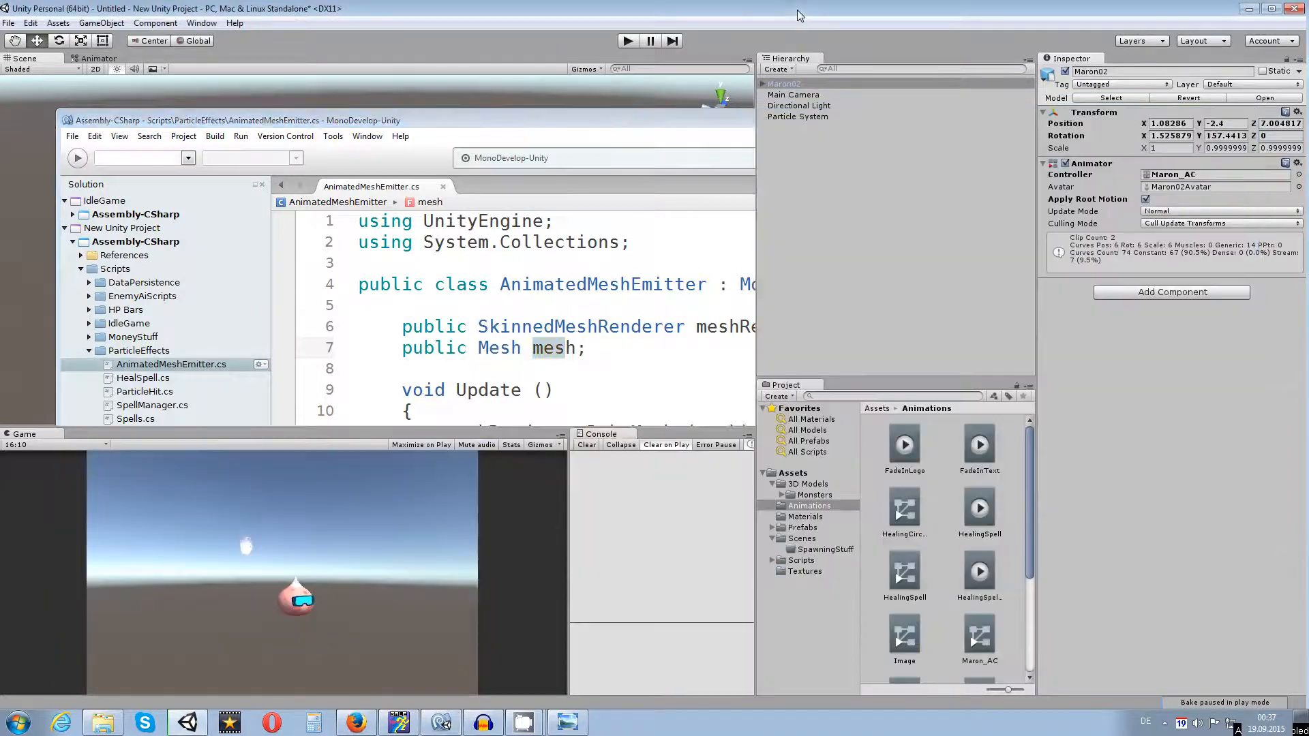
{"action": "left_click", "coordinate": [806, 497]}
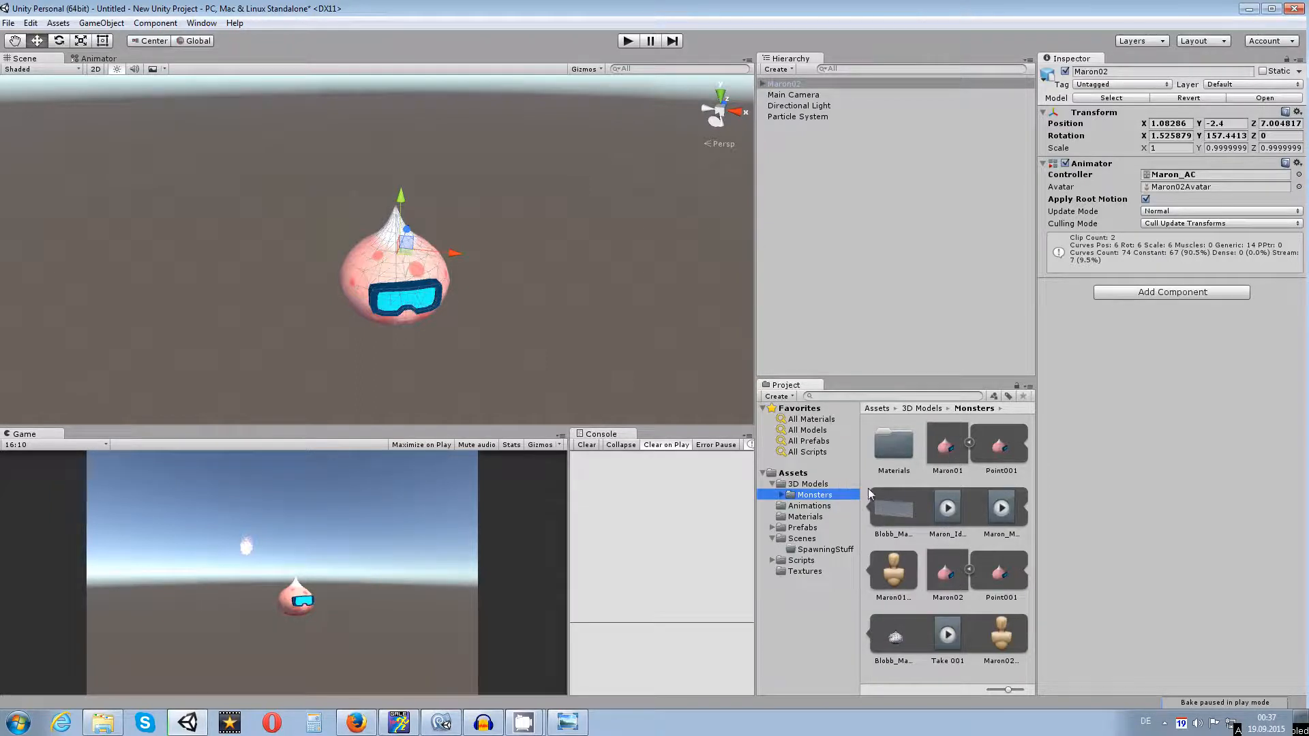
{"action": "left_click", "coordinate": [944, 449]}
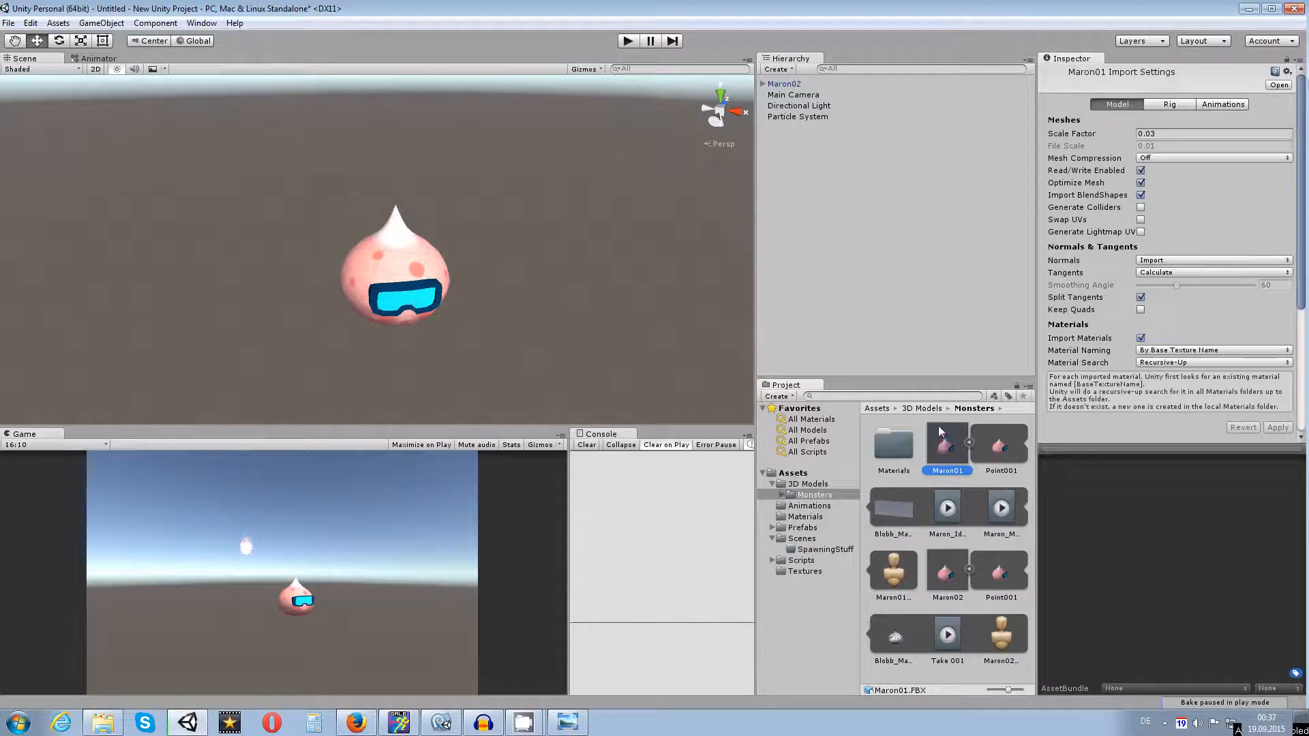
{"action": "left_click", "coordinate": [945, 576]}
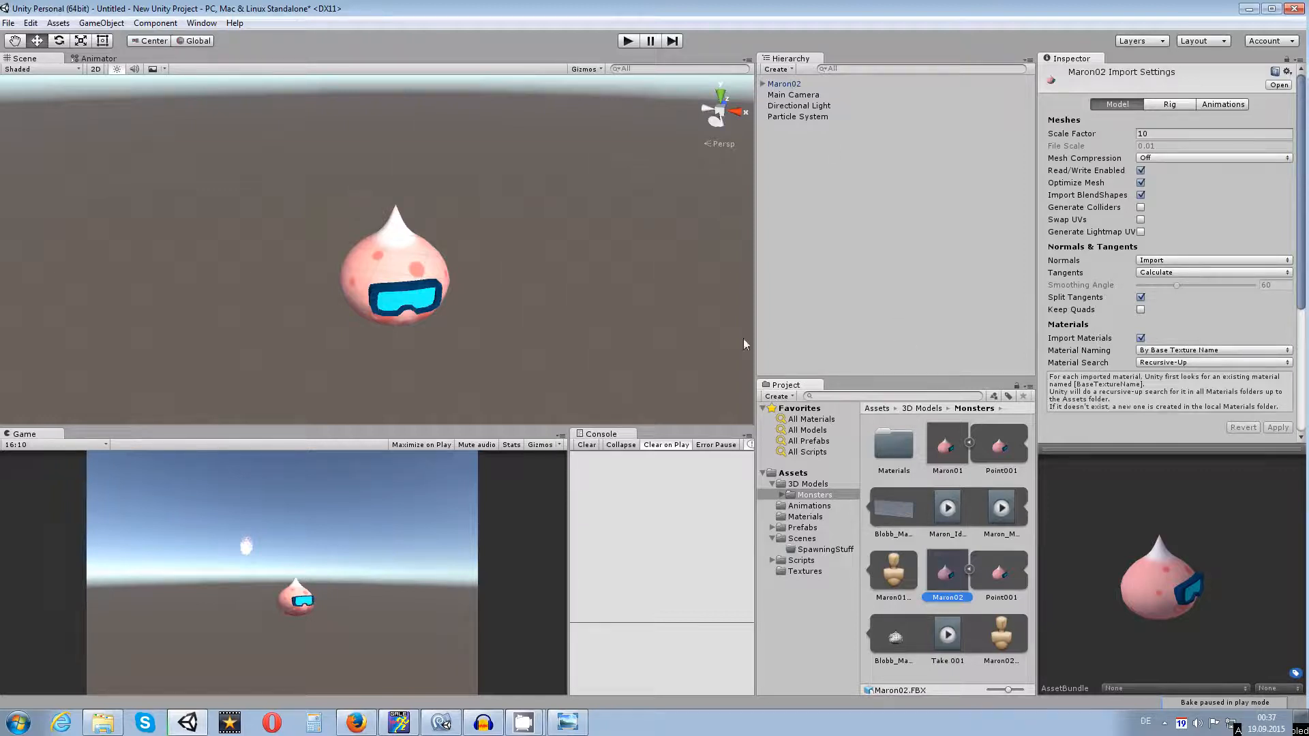
Step: Attach the AnimatedMeshEmitter script from the ParticleEffects scripts folder to Maron02 as a component
{"action": "left_click", "coordinate": [784, 85]}
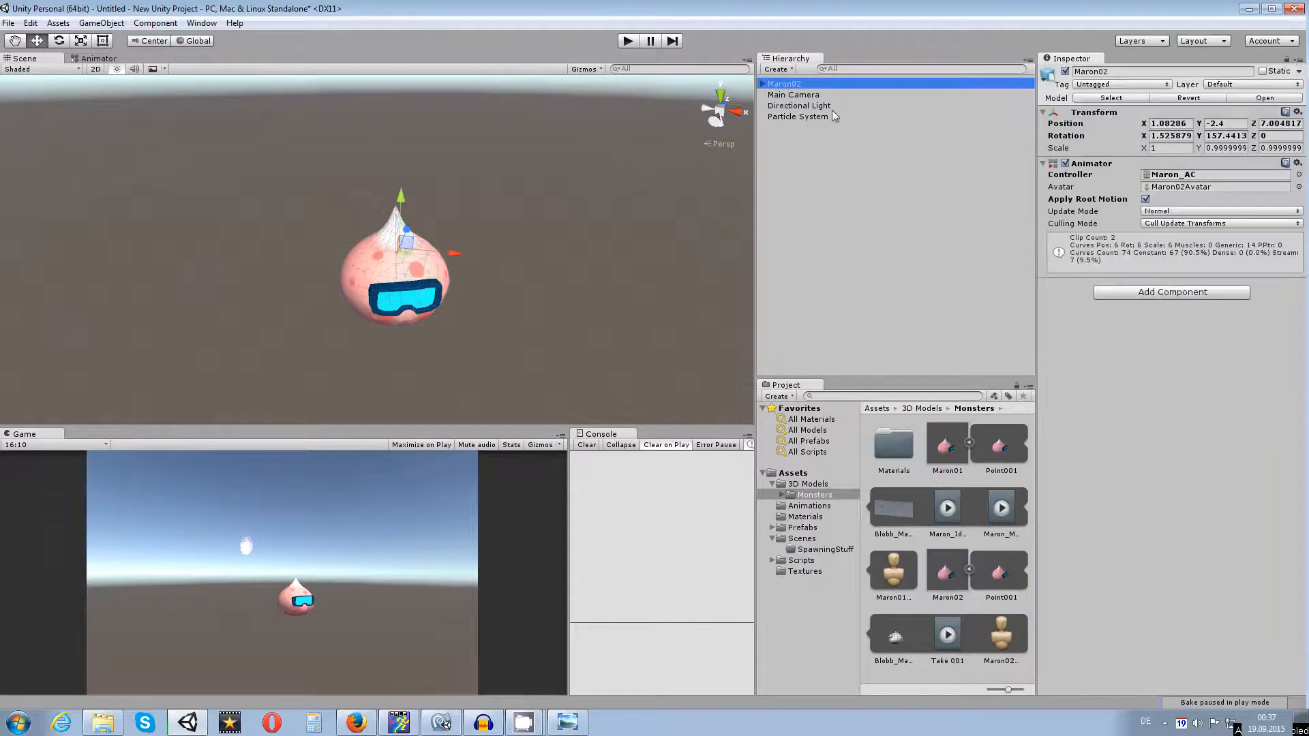
{"action": "left_click", "coordinate": [801, 560]}
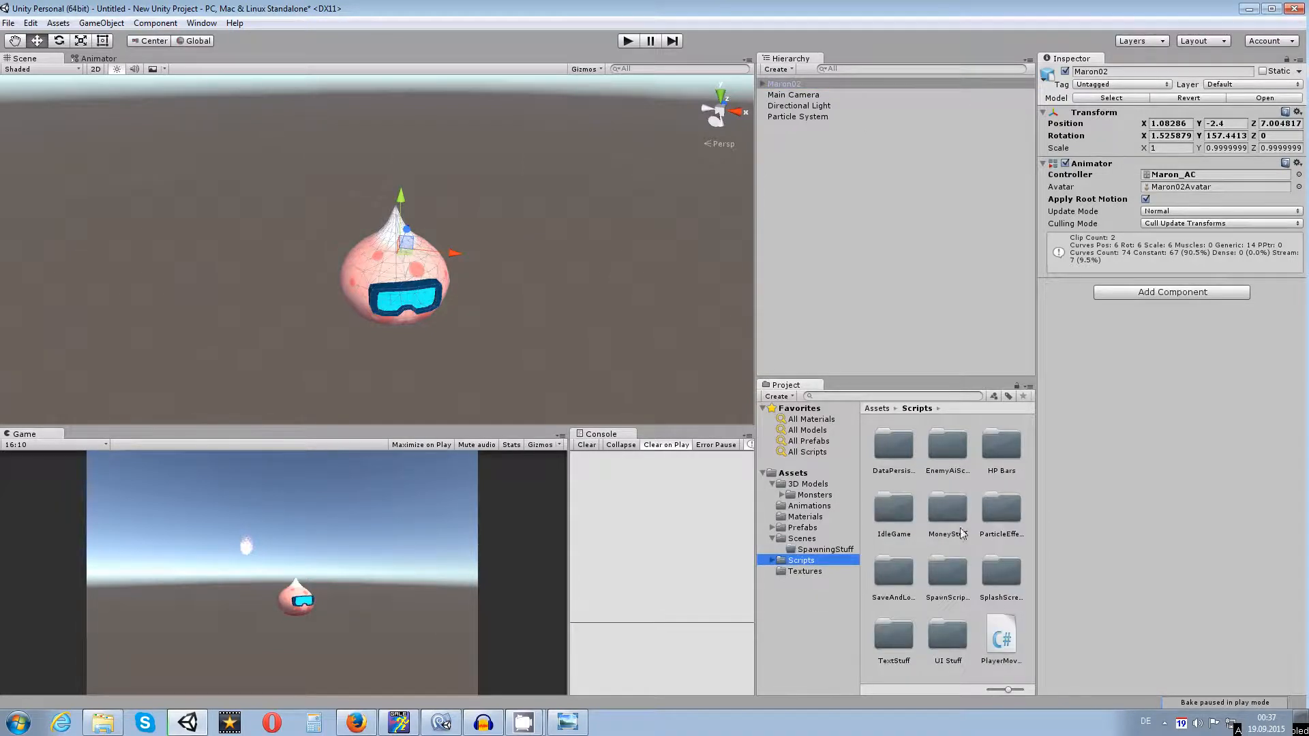
{"action": "double_click", "coordinate": [996, 518]}
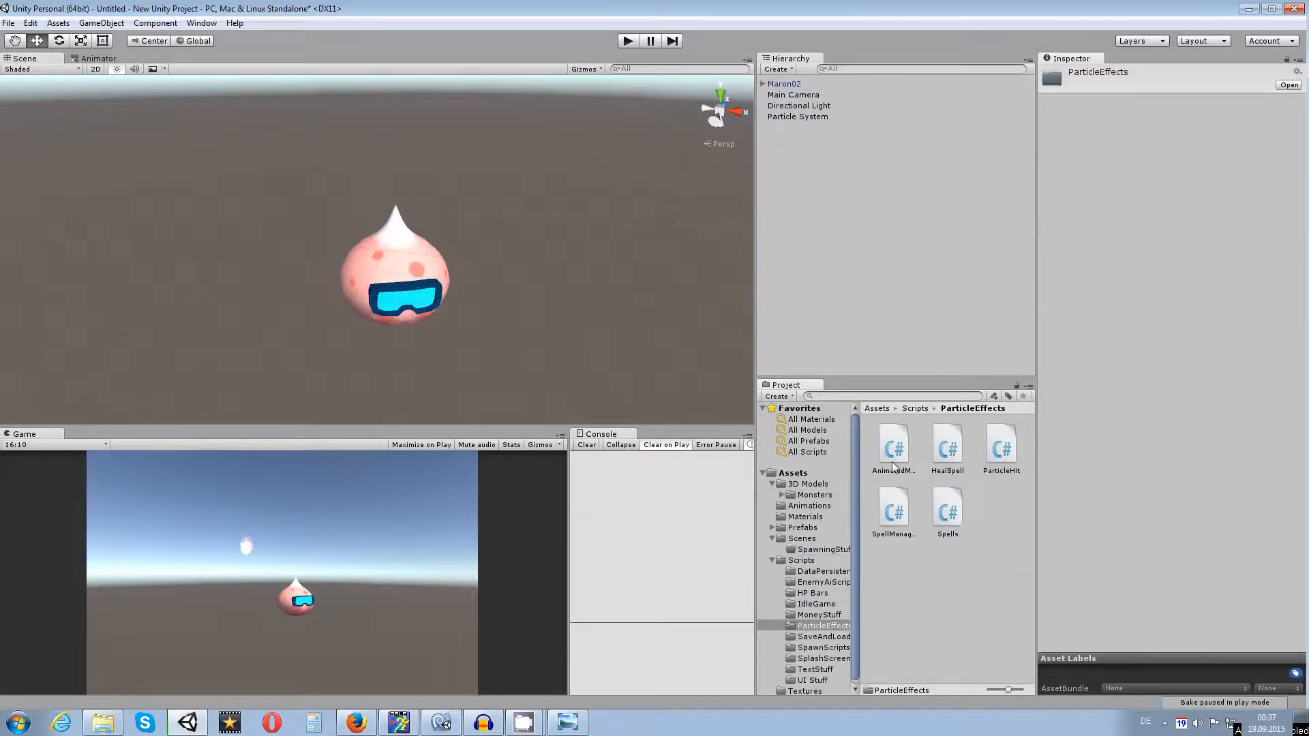
{"action": "left_click", "coordinate": [790, 85]}
{"action": "left_click_drag", "start_coordinate": [895, 455], "coordinate": [1154, 406]}
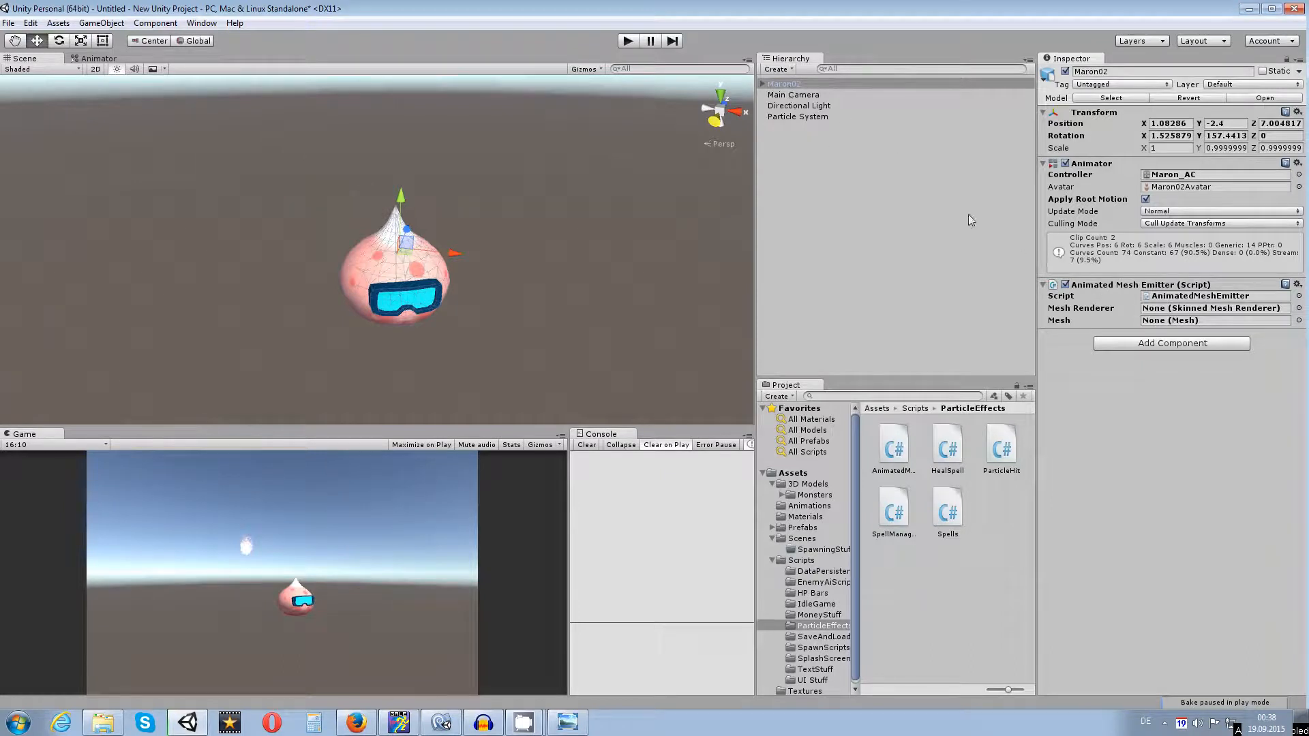
Step: Assign Maron02's Blobb_MainGeo child object to the Mesh Renderer field of the Animated Mesh Emitter script
{"action": "left_click_drag", "start_coordinate": [794, 84], "coordinate": [1170, 310]}
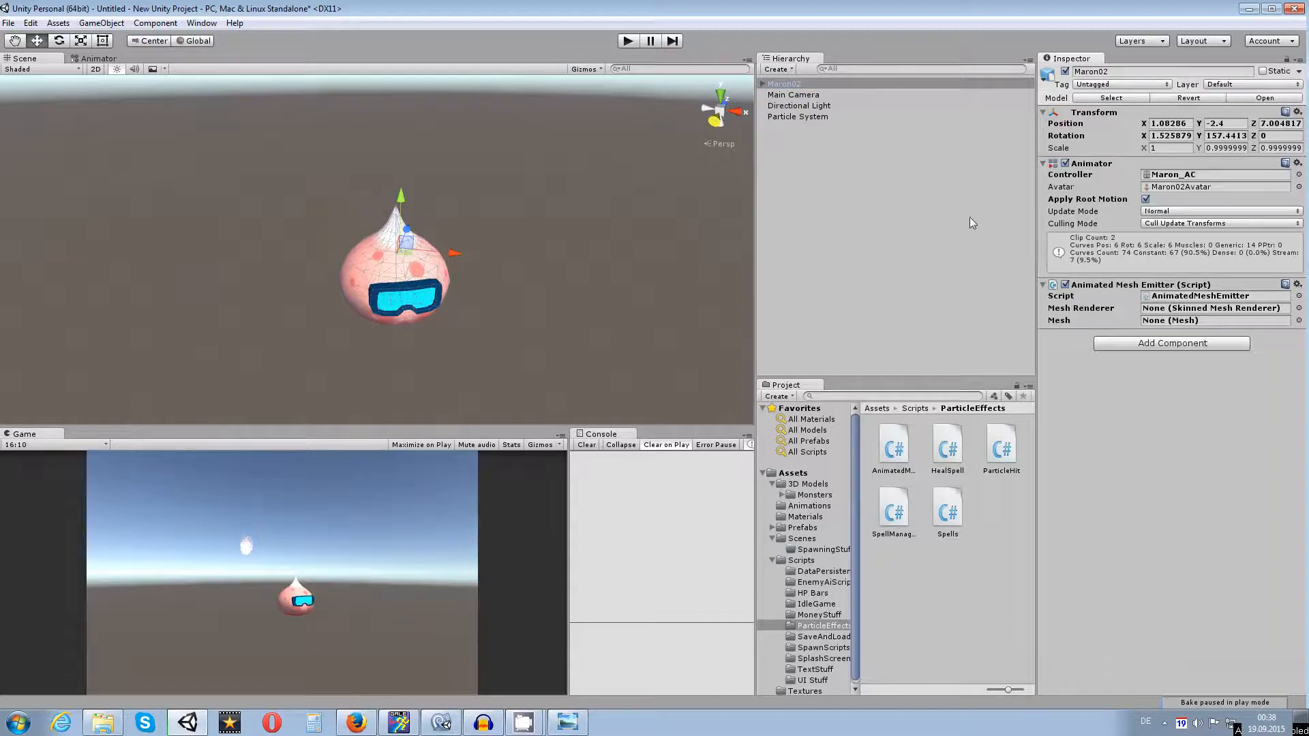
{"action": "left_click", "coordinate": [764, 84]}
{"action": "left_click", "coordinate": [773, 94]}
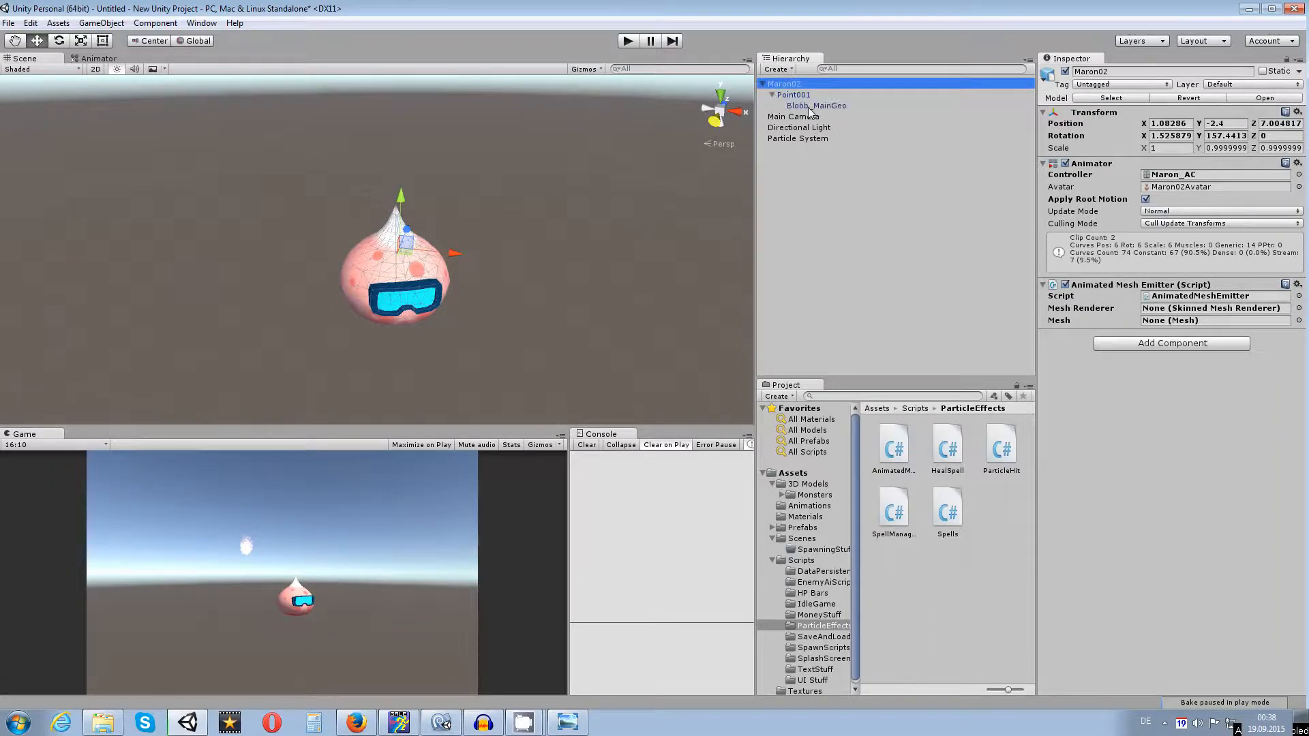
{"action": "left_click_drag", "start_coordinate": [816, 107], "coordinate": [1226, 313]}
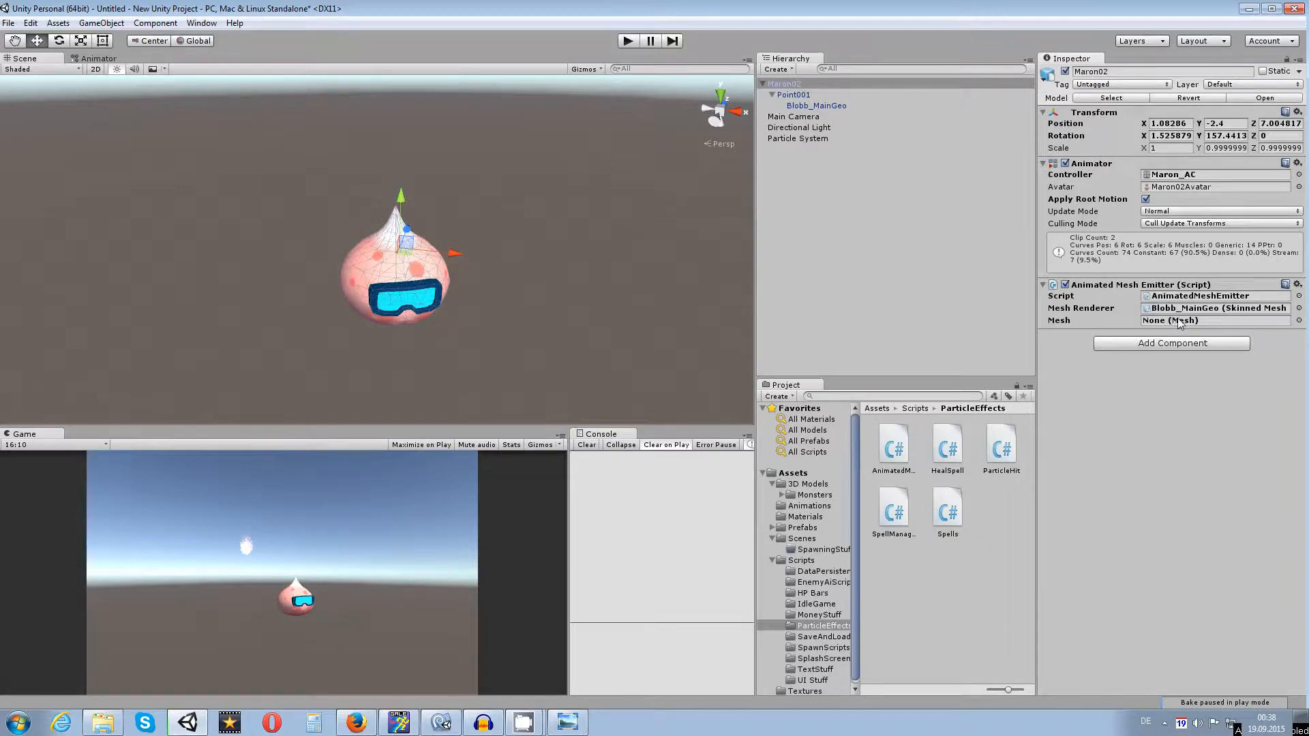
Step: Assign the Blobb_MainGeo mesh of the Maron01 model in the Monsters folder to the Mesh field of Maron02's Animated Mesh Emitter
{"action": "left_click", "coordinate": [808, 484]}
{"action": "left_click", "coordinate": [810, 494]}
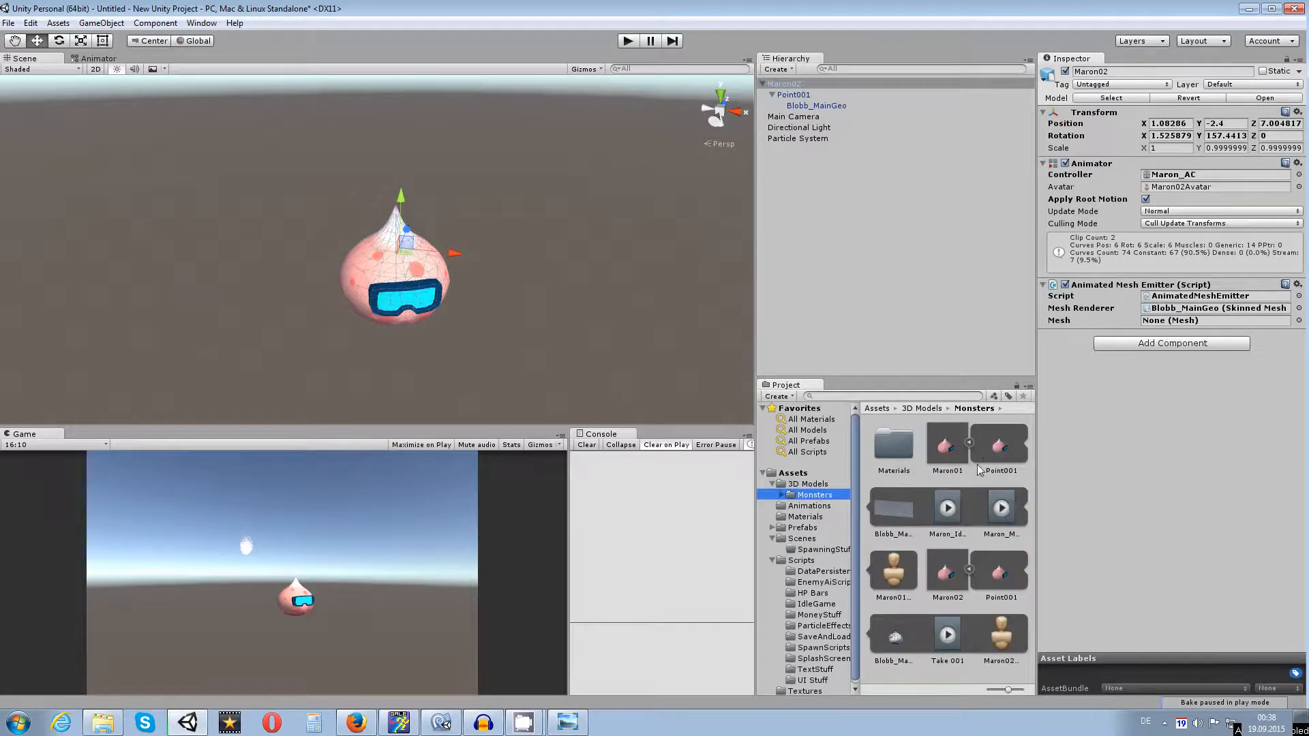
{"action": "left_click", "coordinate": [890, 512]}
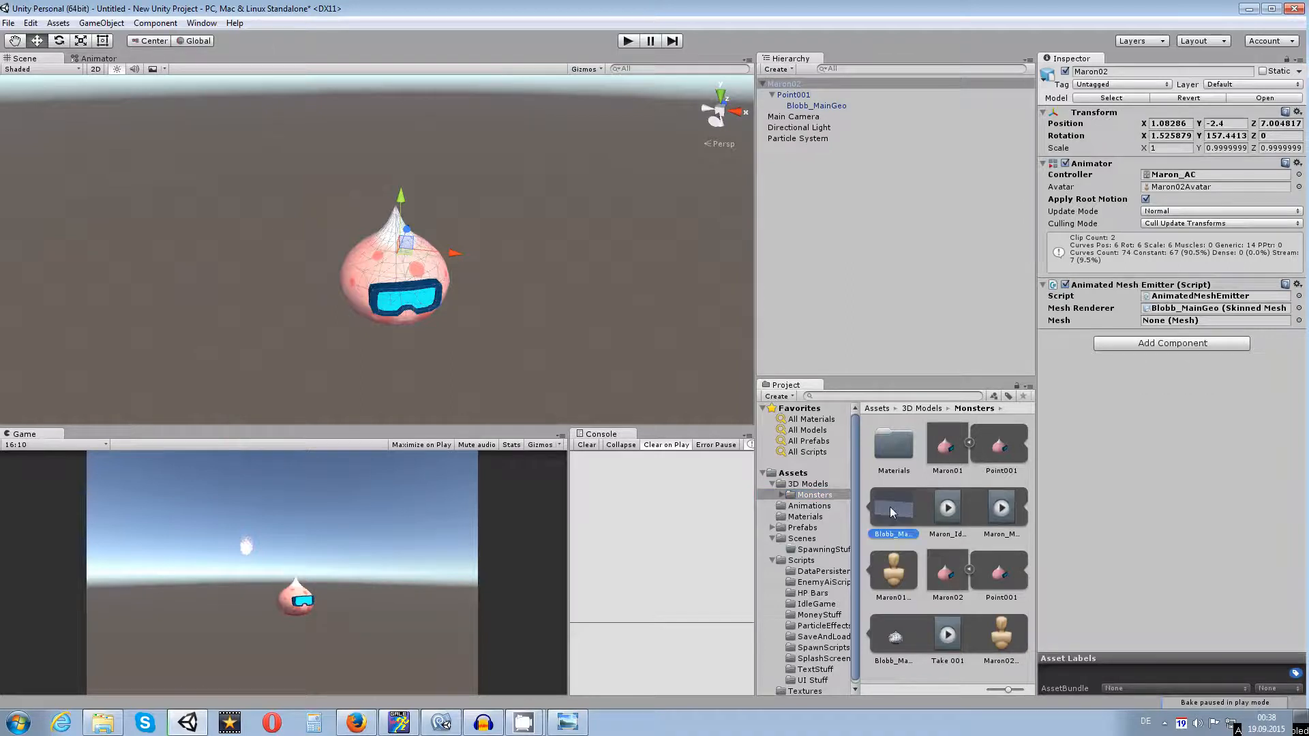
{"action": "left_click_drag", "start_coordinate": [890, 508], "coordinate": [904, 495]}
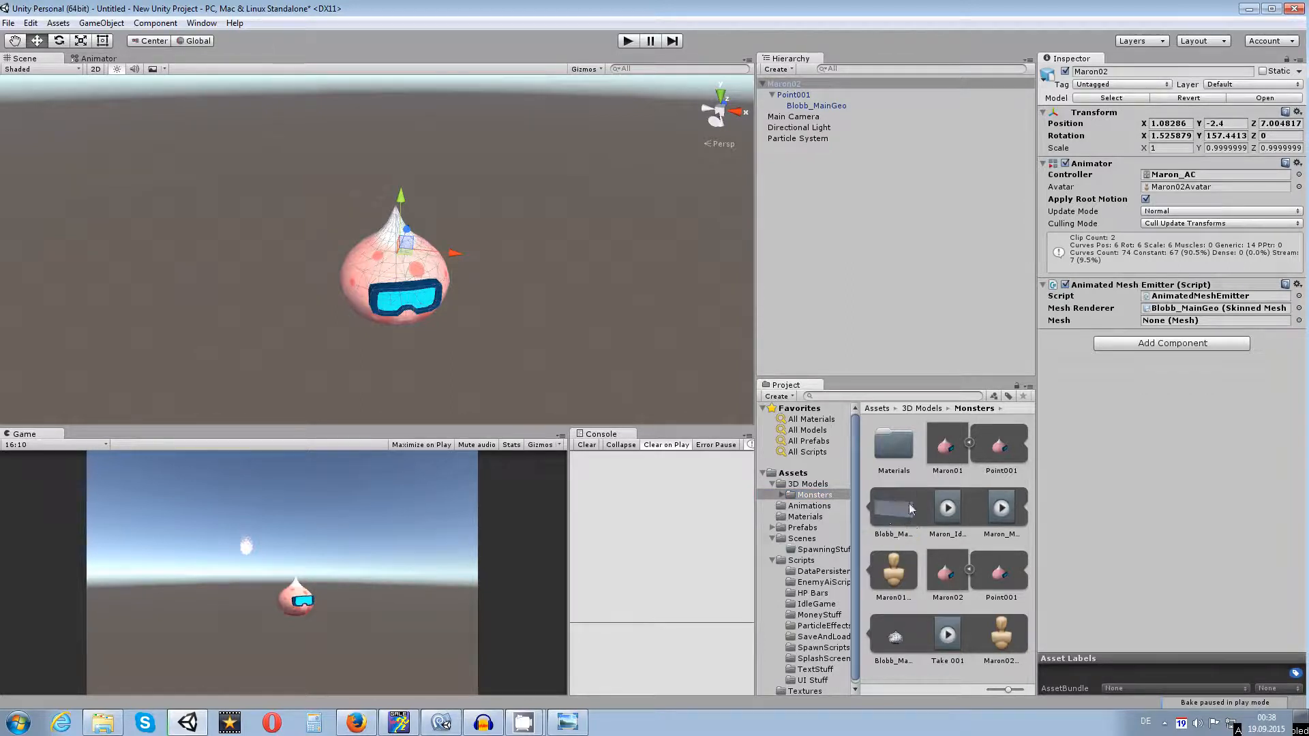
{"action": "left_click", "coordinate": [895, 515]}
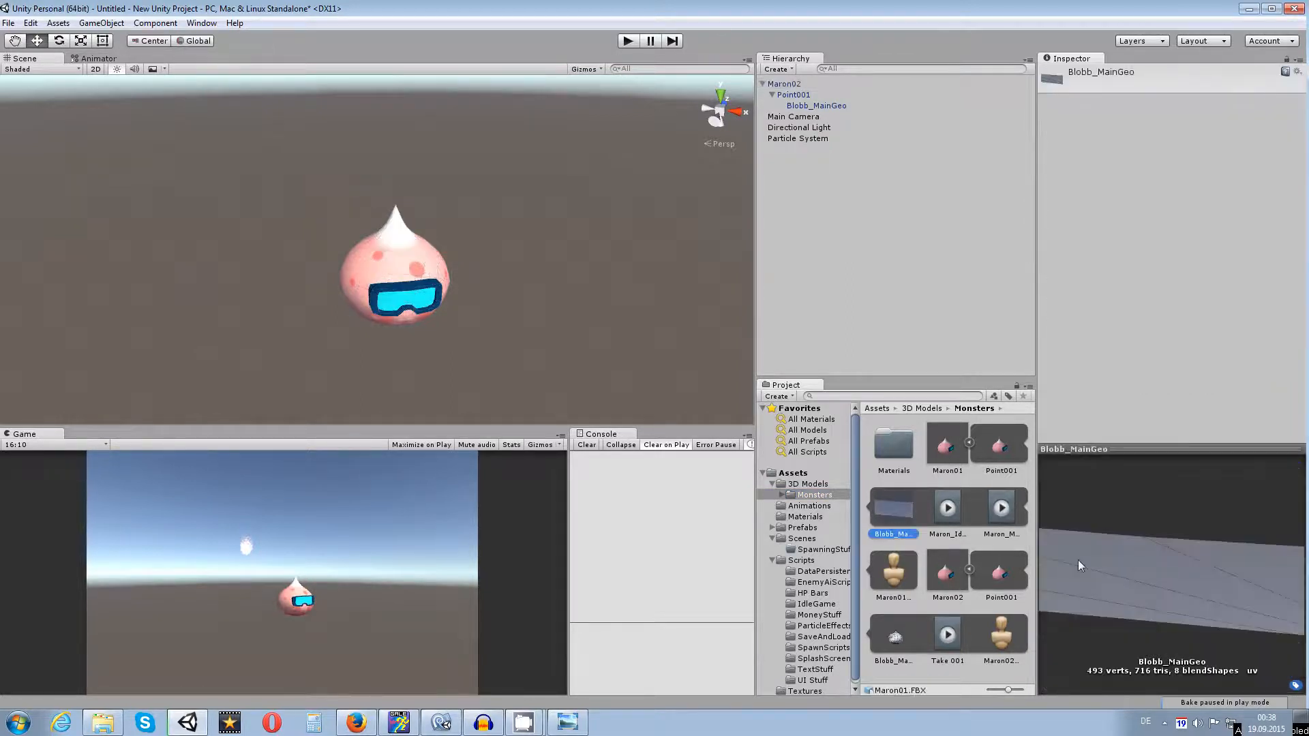
{"action": "left_click", "coordinate": [942, 475]}
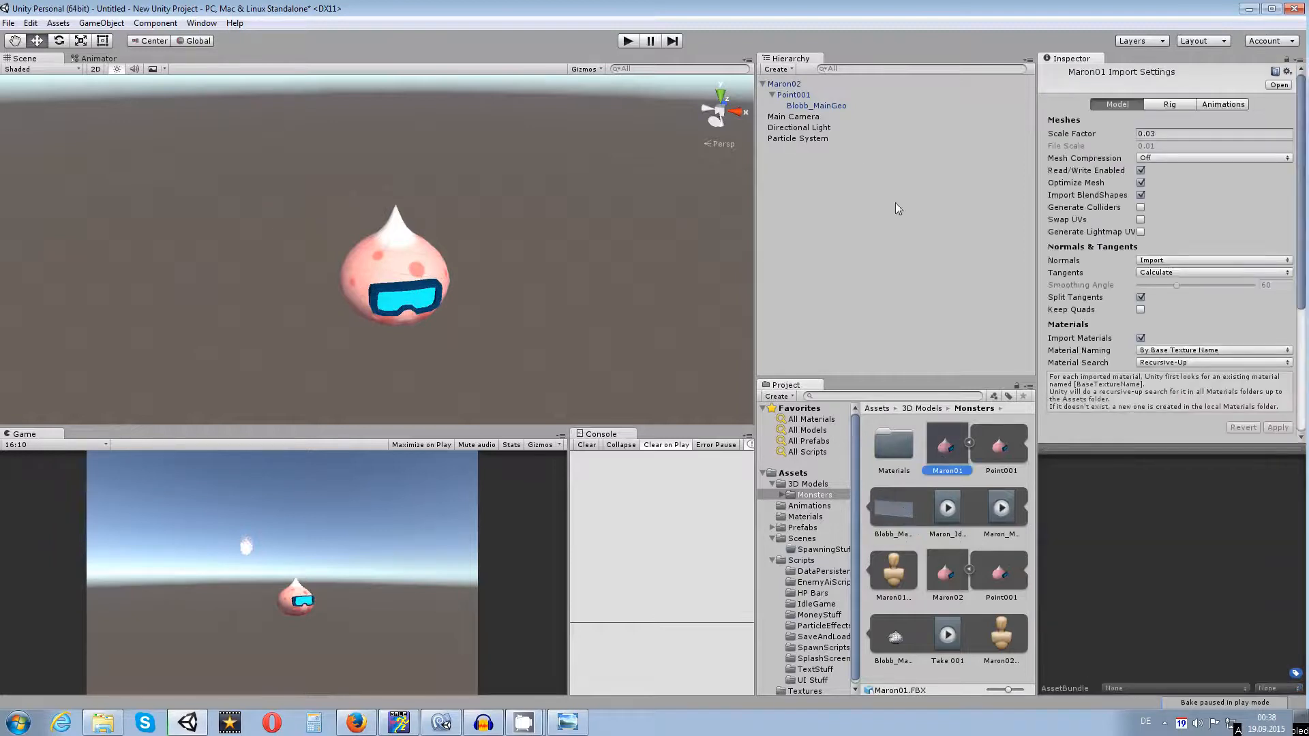
{"action": "left_click", "coordinate": [807, 85]}
{"action": "left_click", "coordinate": [815, 105]}
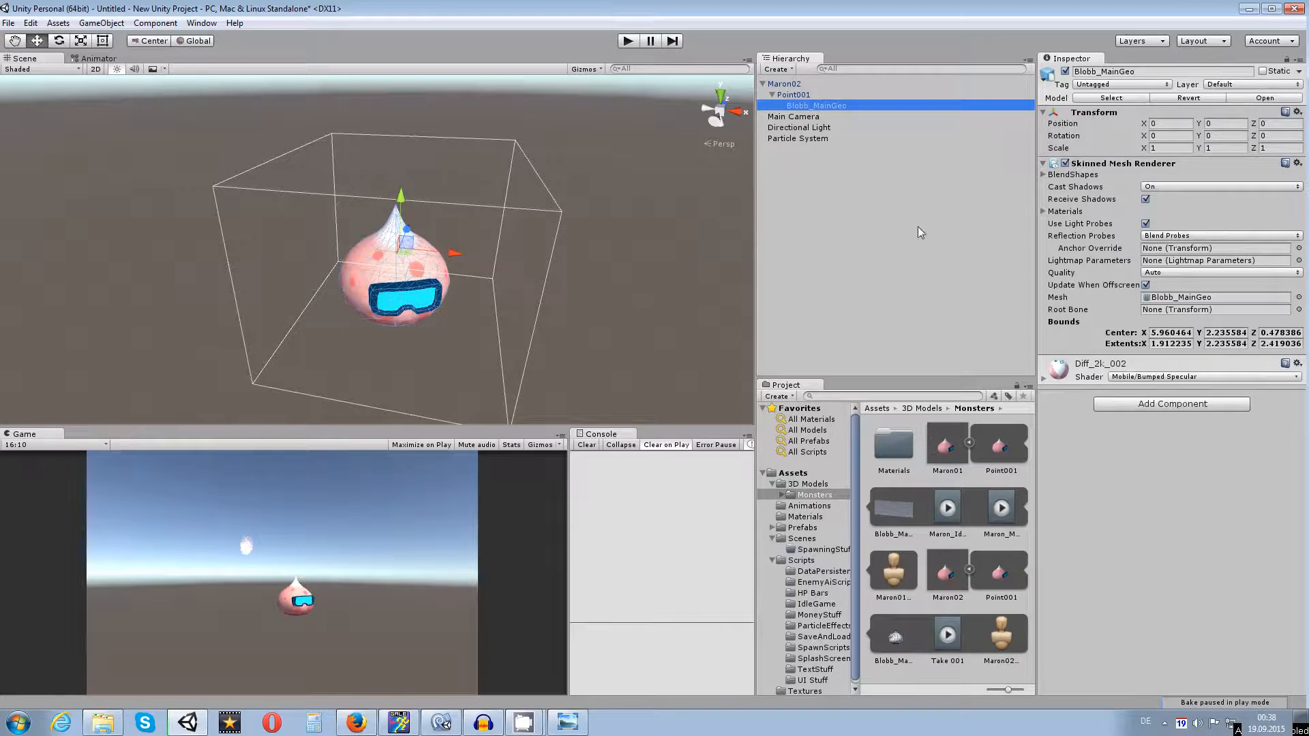
{"action": "left_click", "coordinate": [804, 85]}
{"action": "left_click_drag", "start_coordinate": [881, 503], "coordinate": [1213, 327]}
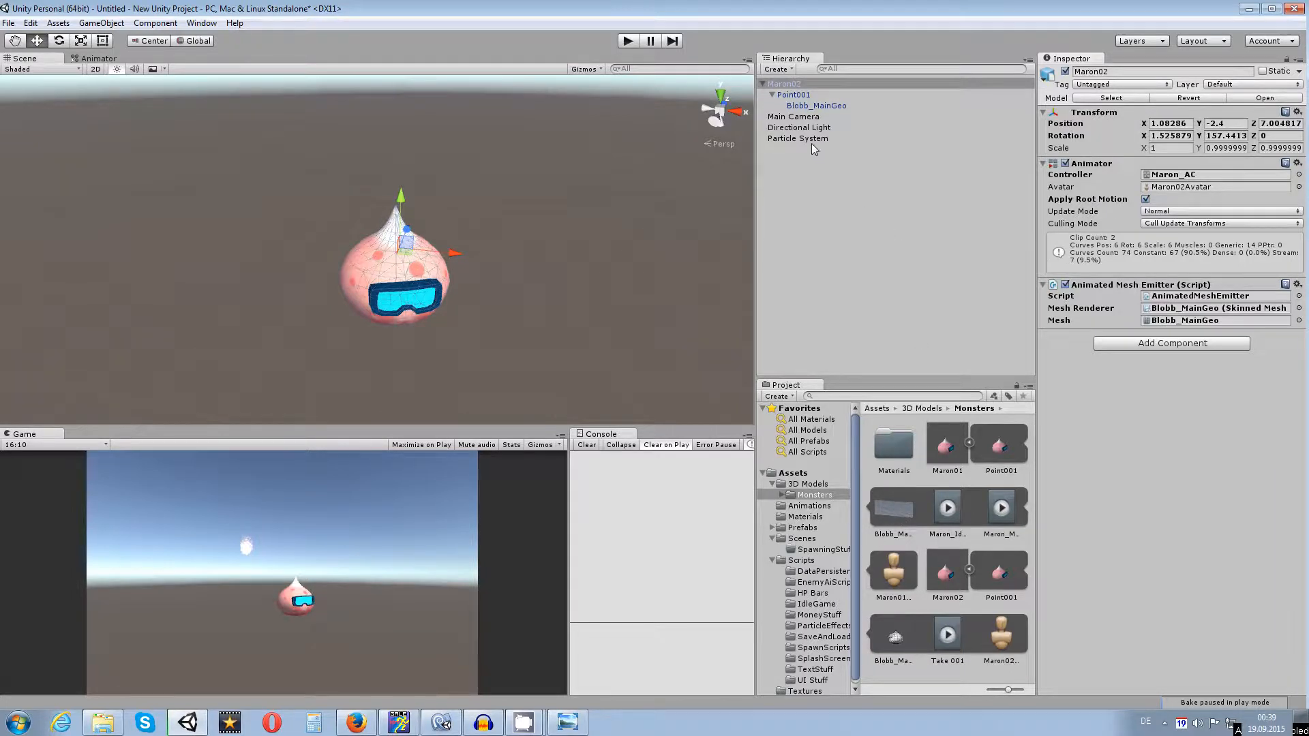
Step: Run the scene briefly to check the monster's animation, and look over the Particle System's modules
{"action": "left_click", "coordinate": [627, 42]}
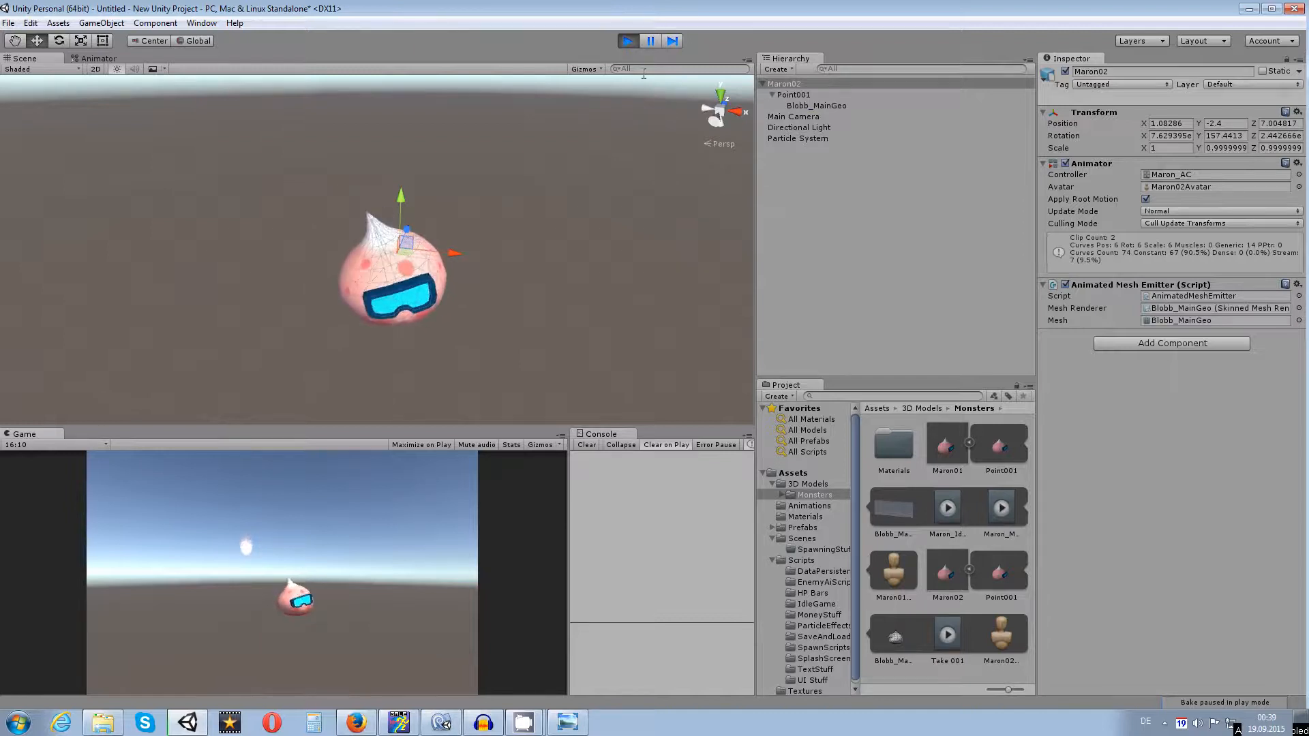
{"action": "left_click", "coordinate": [627, 42]}
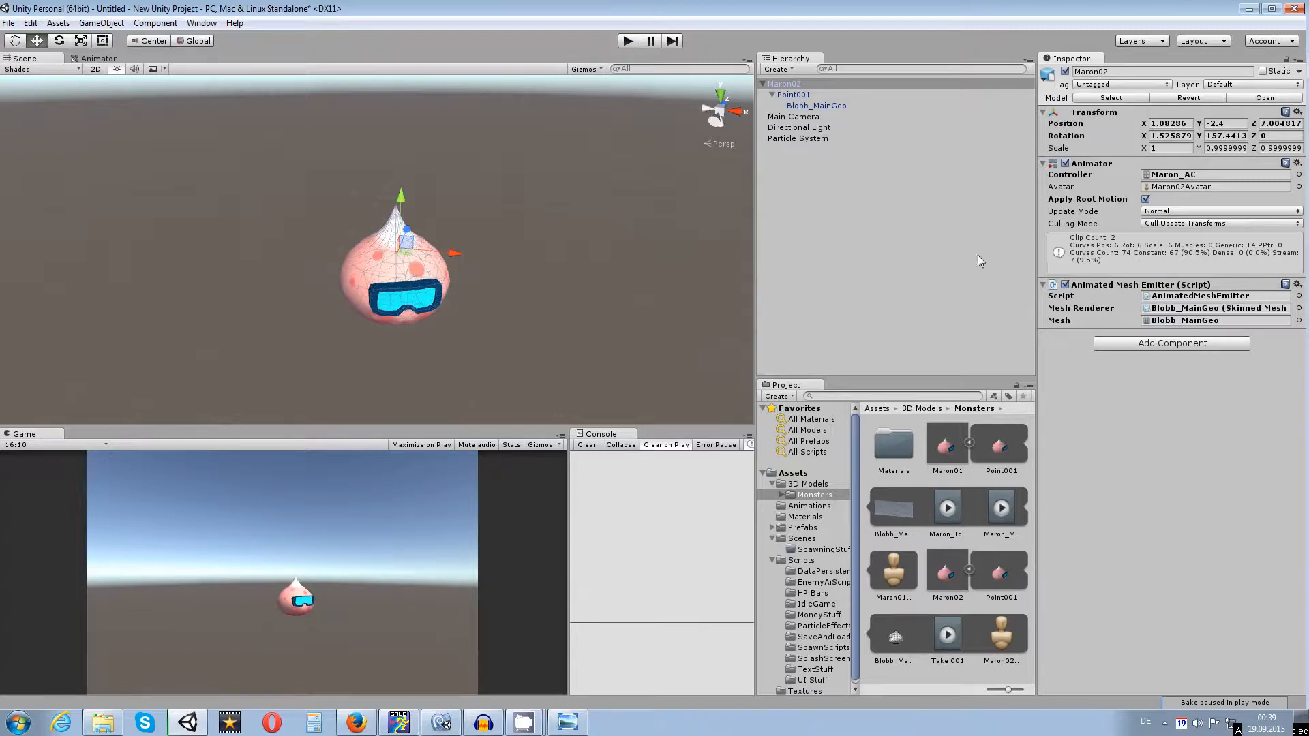
{"action": "left_click", "coordinate": [804, 138]}
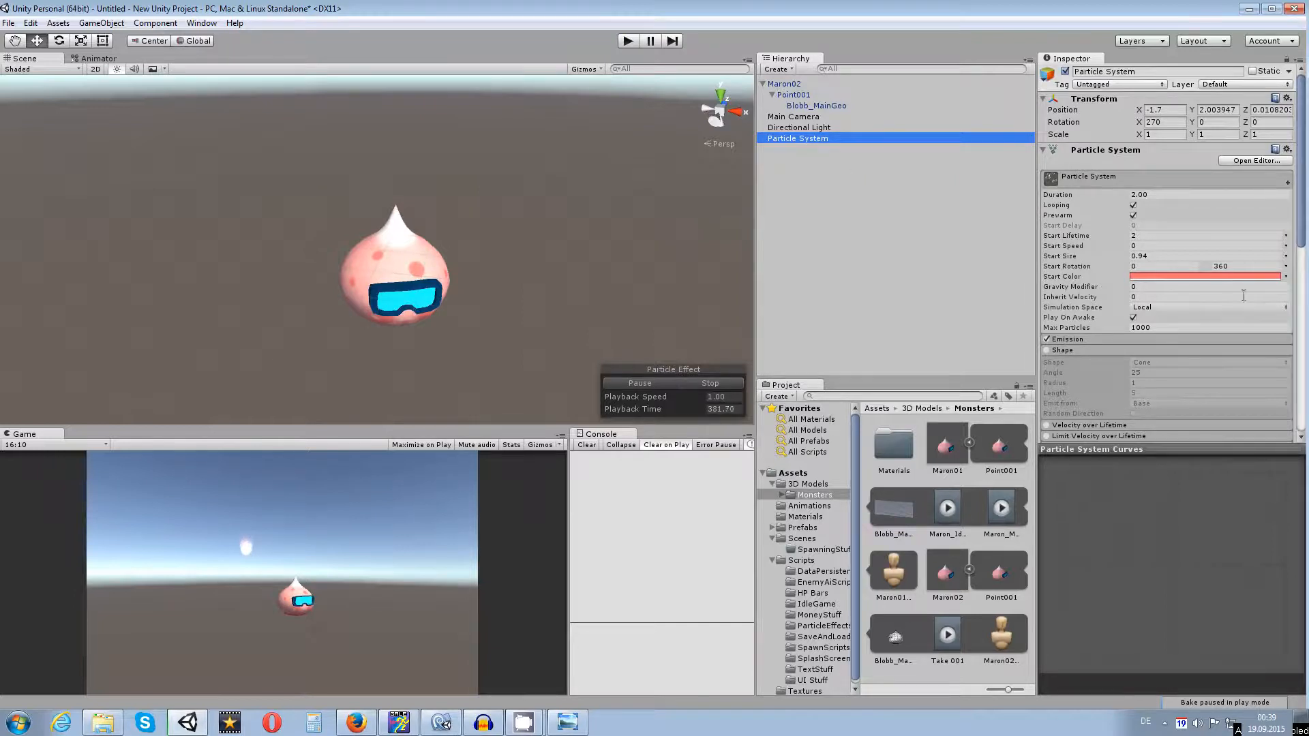
{"action": "left_click_drag", "start_coordinate": [1304, 178], "coordinate": [1306, 254]}
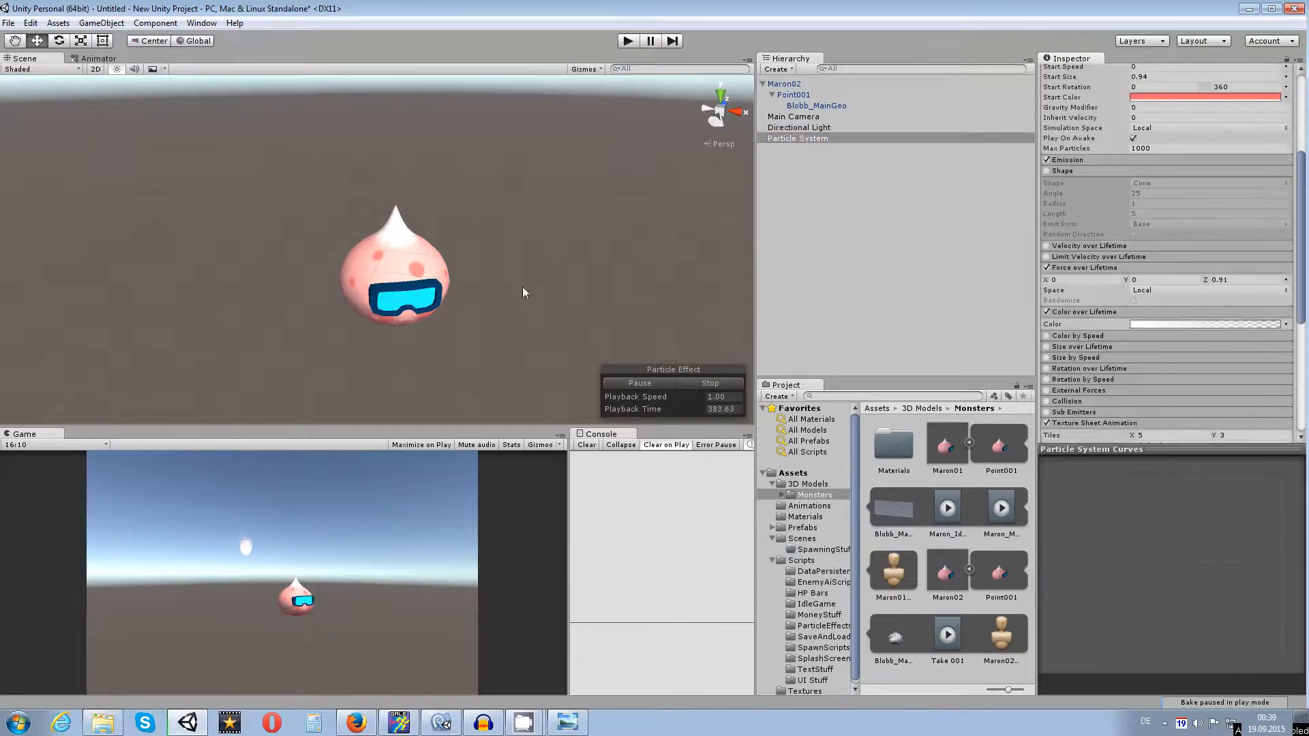
Step: Set Maron02's X and Y rotation to 0
{"action": "left_click", "coordinate": [430, 261]}
{"action": "left_click", "coordinate": [1167, 148]}
{"action": "left_click", "coordinate": [1177, 136]}
{"action": "type", "text": "0"}
{"action": "left_click", "coordinate": [1226, 137]}
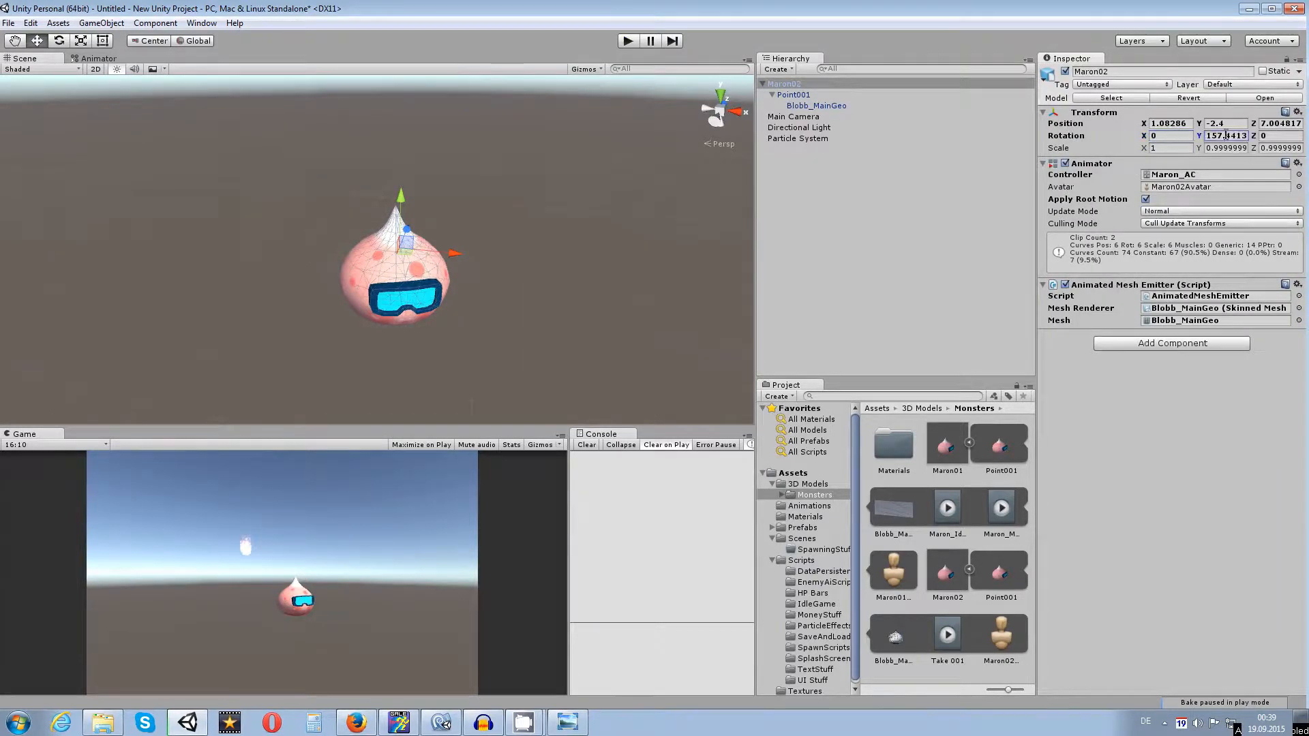
{"action": "type", "text": "0"}
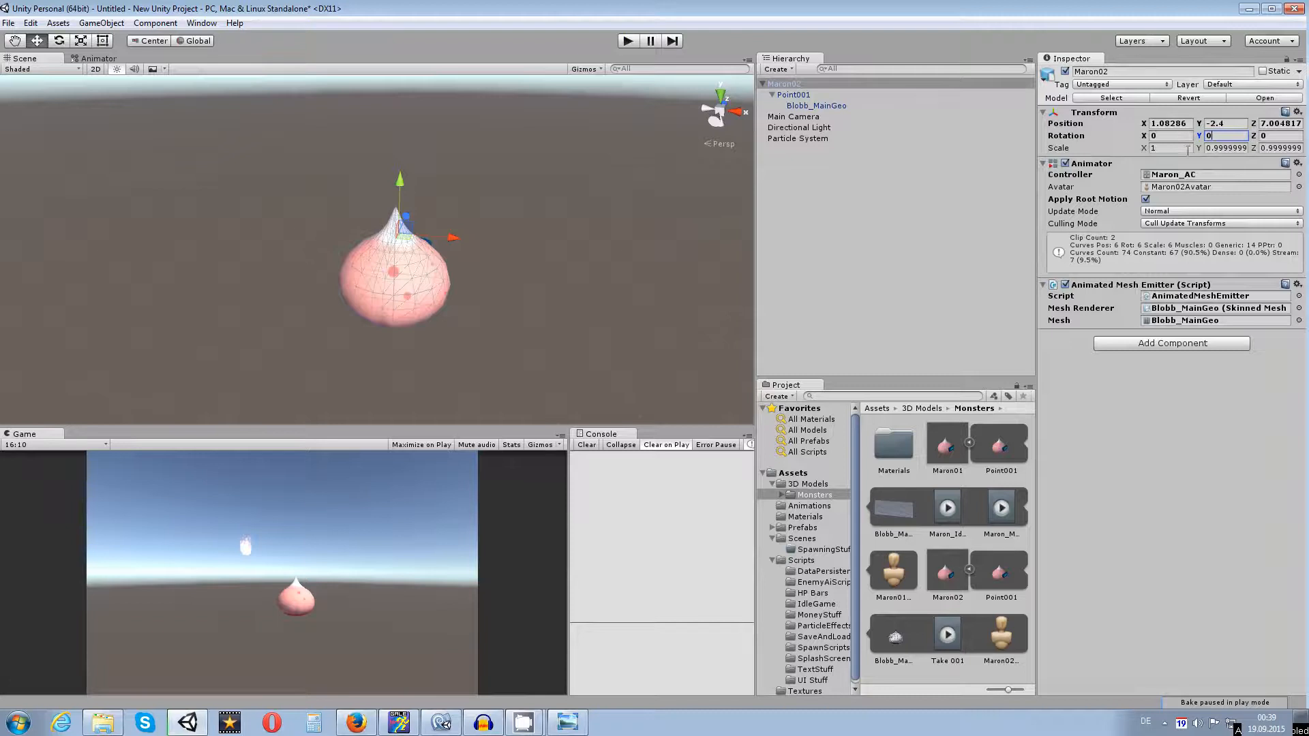
Step: Set Maron02's X, Y and Z position to 0
{"action": "left_click", "coordinate": [1169, 123]}
{"action": "type", "text": "0"}
{"action": "left_click", "coordinate": [1227, 123]}
{"action": "type", "text": "0"}
{"action": "left_click", "coordinate": [1261, 124]}
{"action": "type", "text": "0"}
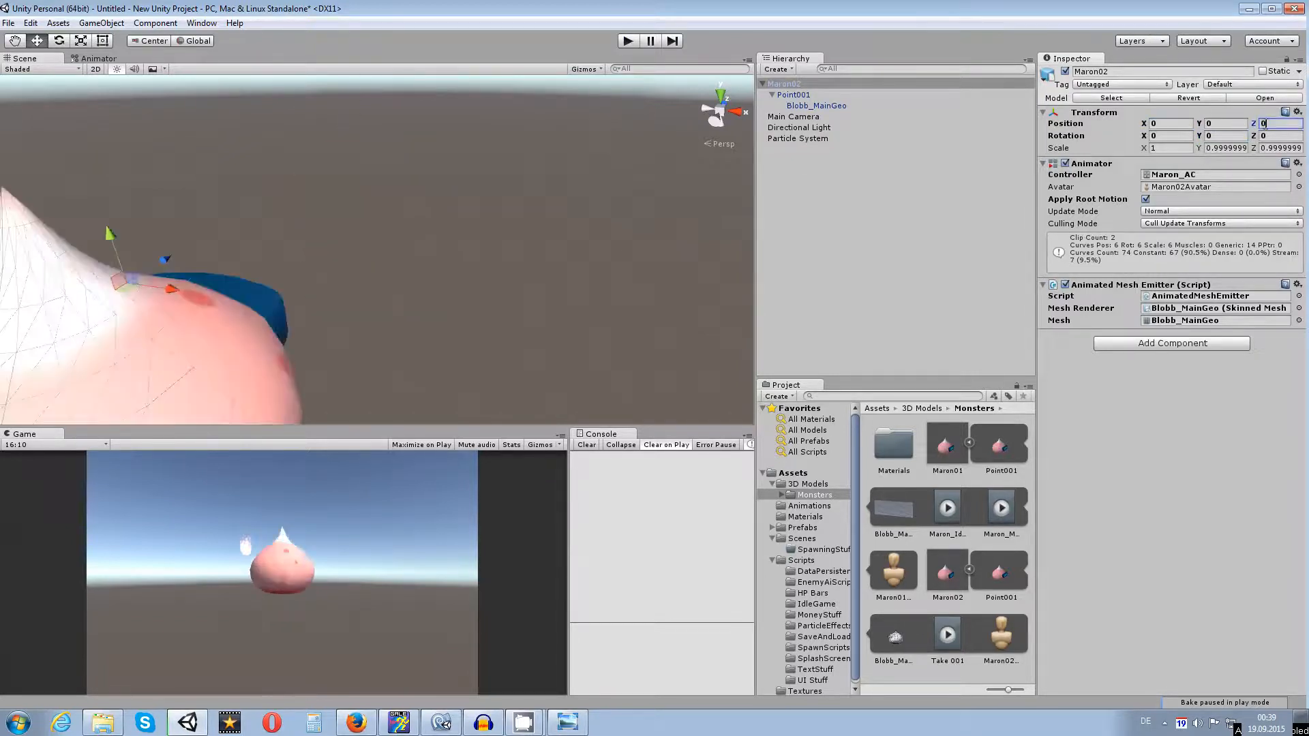
{"action": "scroll", "coordinate": [443, 283], "scroll_direction": "down", "scroll_amount": 8}
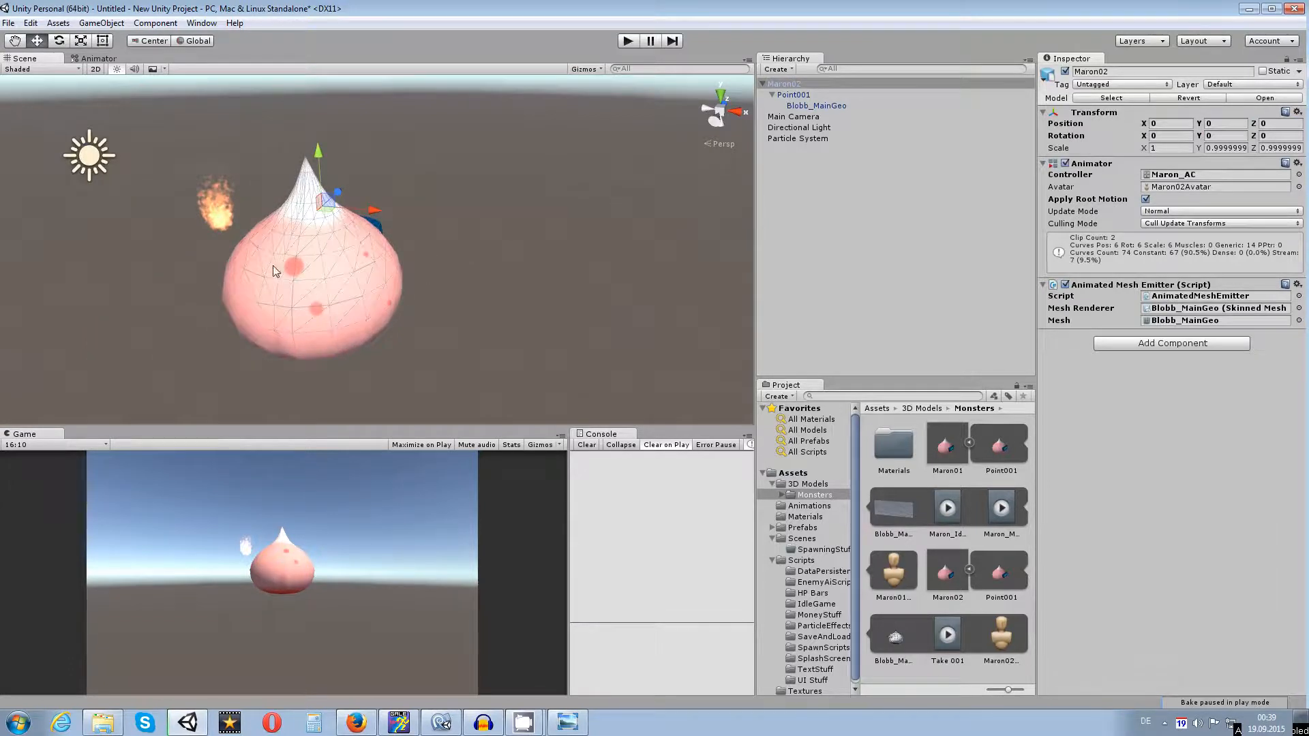
Step: Enable the Particle System's Shape module and set its emission shape to Mesh
{"action": "left_click", "coordinate": [818, 139]}
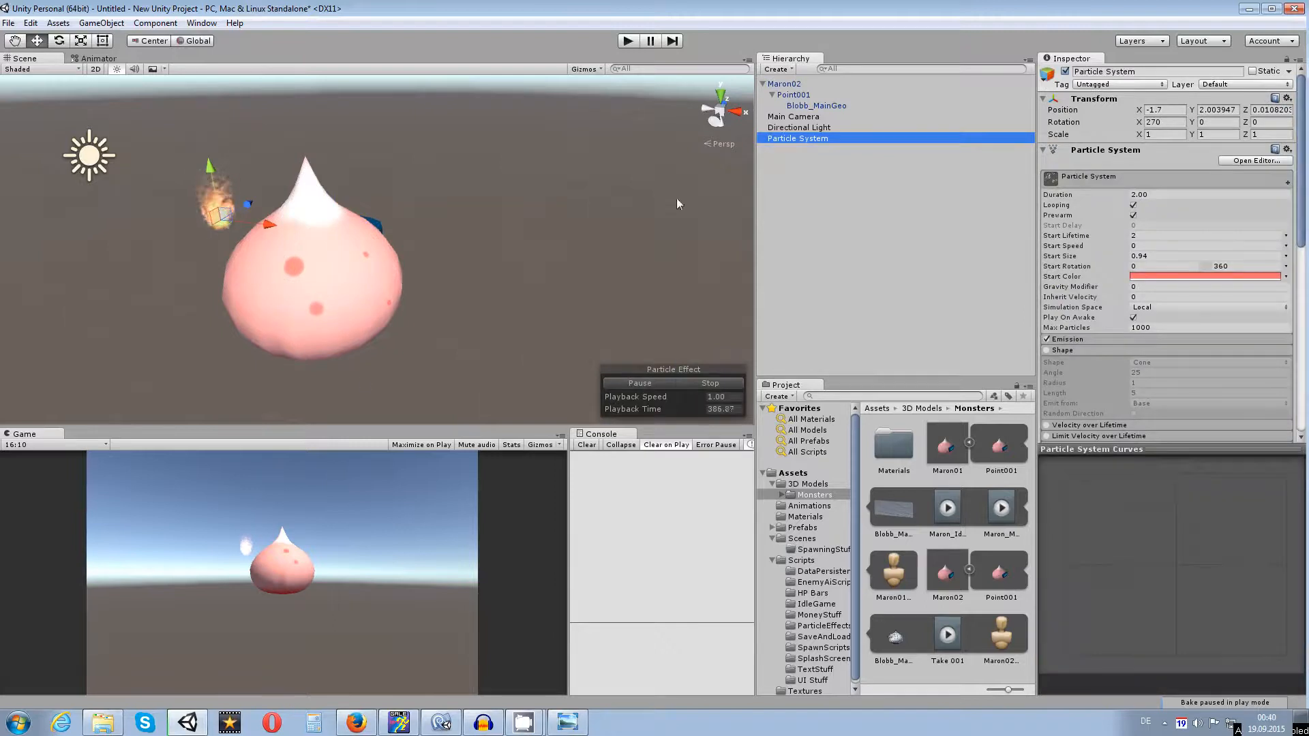
{"action": "left_click", "coordinate": [808, 84]}
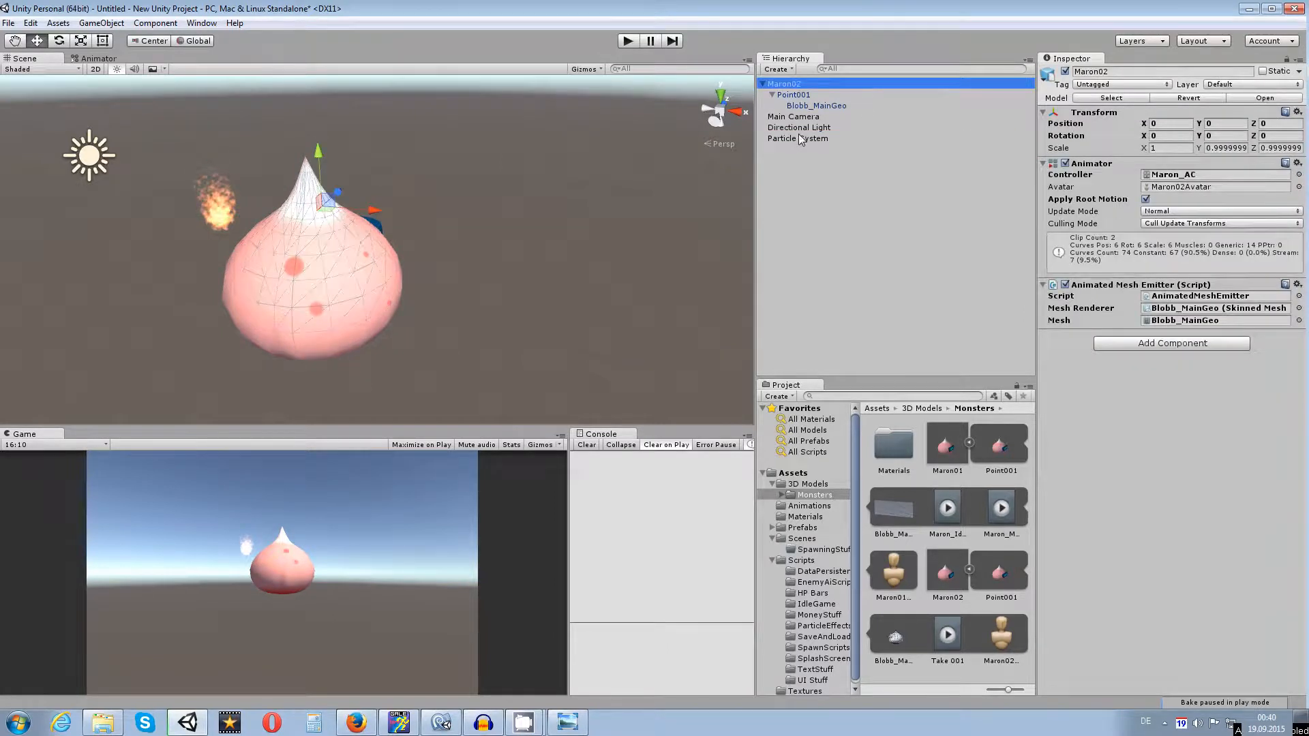
{"action": "left_click", "coordinate": [801, 139]}
{"action": "scroll", "coordinate": [1183, 237], "scroll_direction": "down", "scroll_amount": 10}
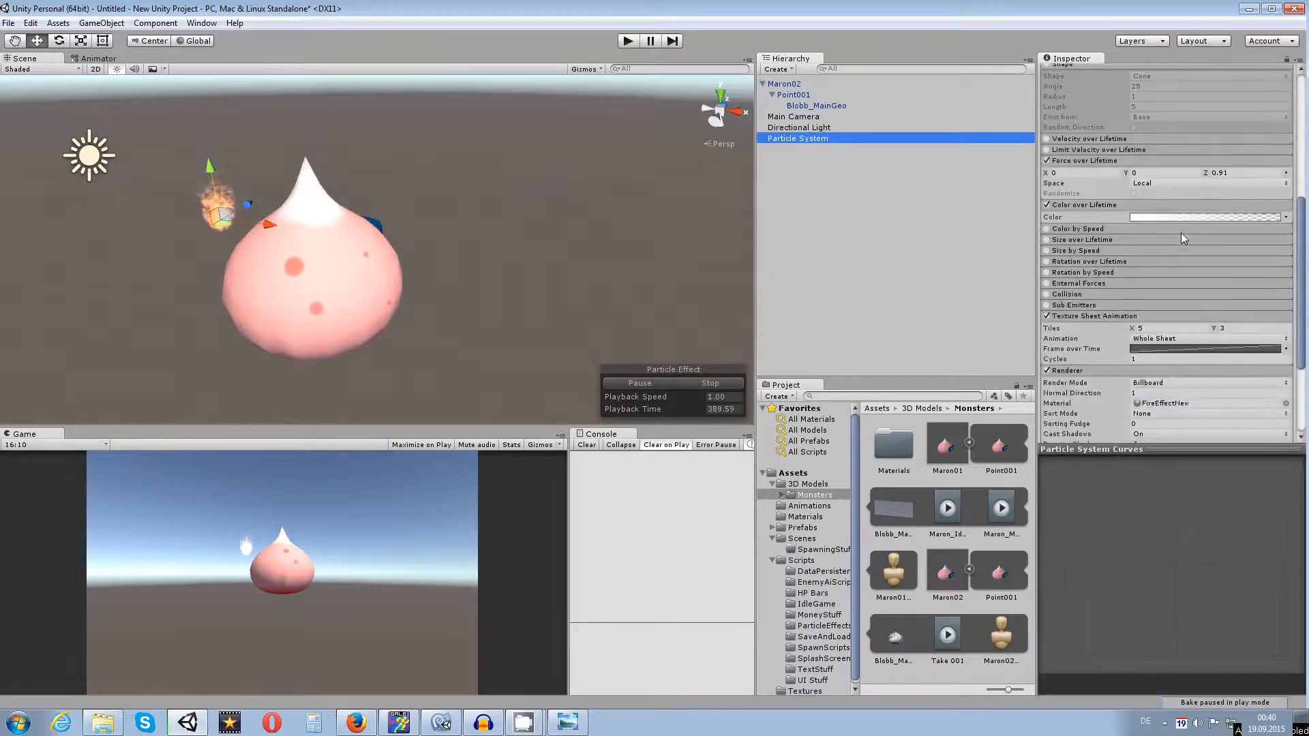
{"action": "scroll", "coordinate": [1180, 231], "scroll_direction": "up", "scroll_amount": 3}
{"action": "scroll", "coordinate": [1068, 140], "scroll_direction": "up", "scroll_amount": 2}
{"action": "left_click", "coordinate": [1069, 136]}
{"action": "left_click", "coordinate": [1075, 143]}
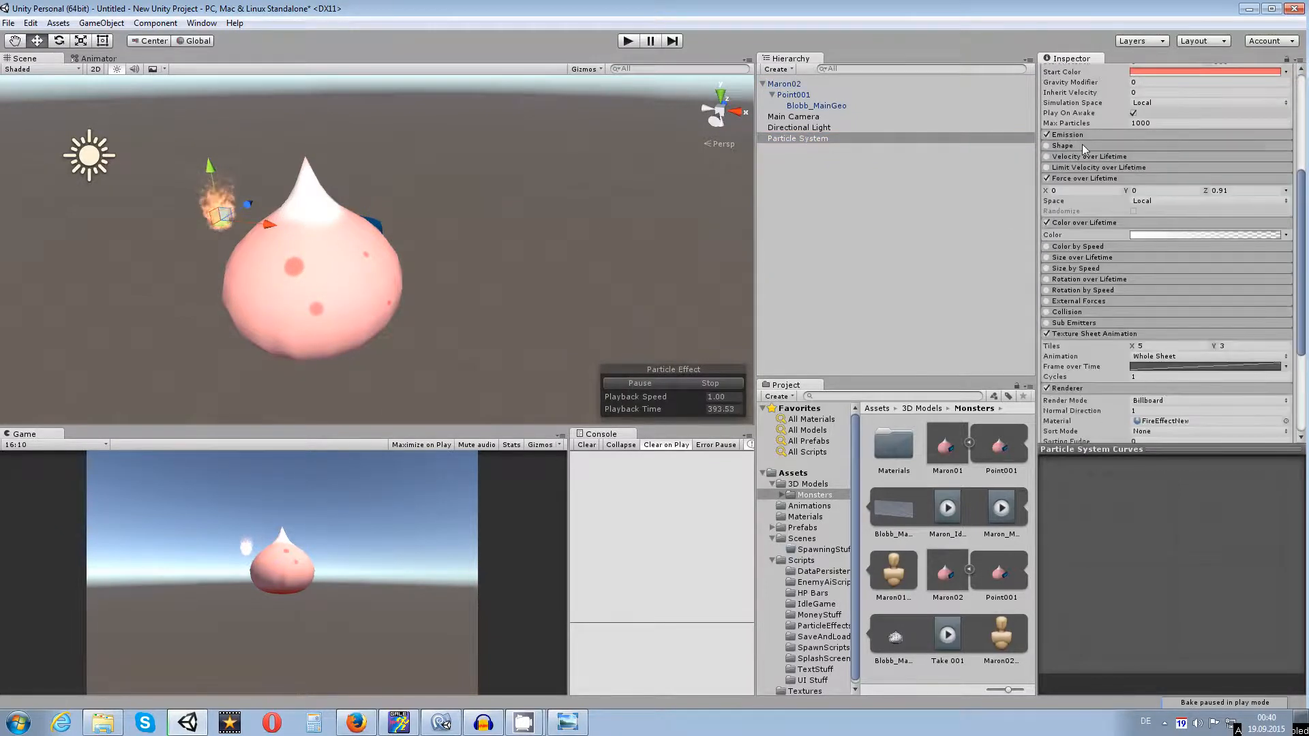
{"action": "left_click", "coordinate": [1082, 144]}
{"action": "left_click", "coordinate": [1047, 146]}
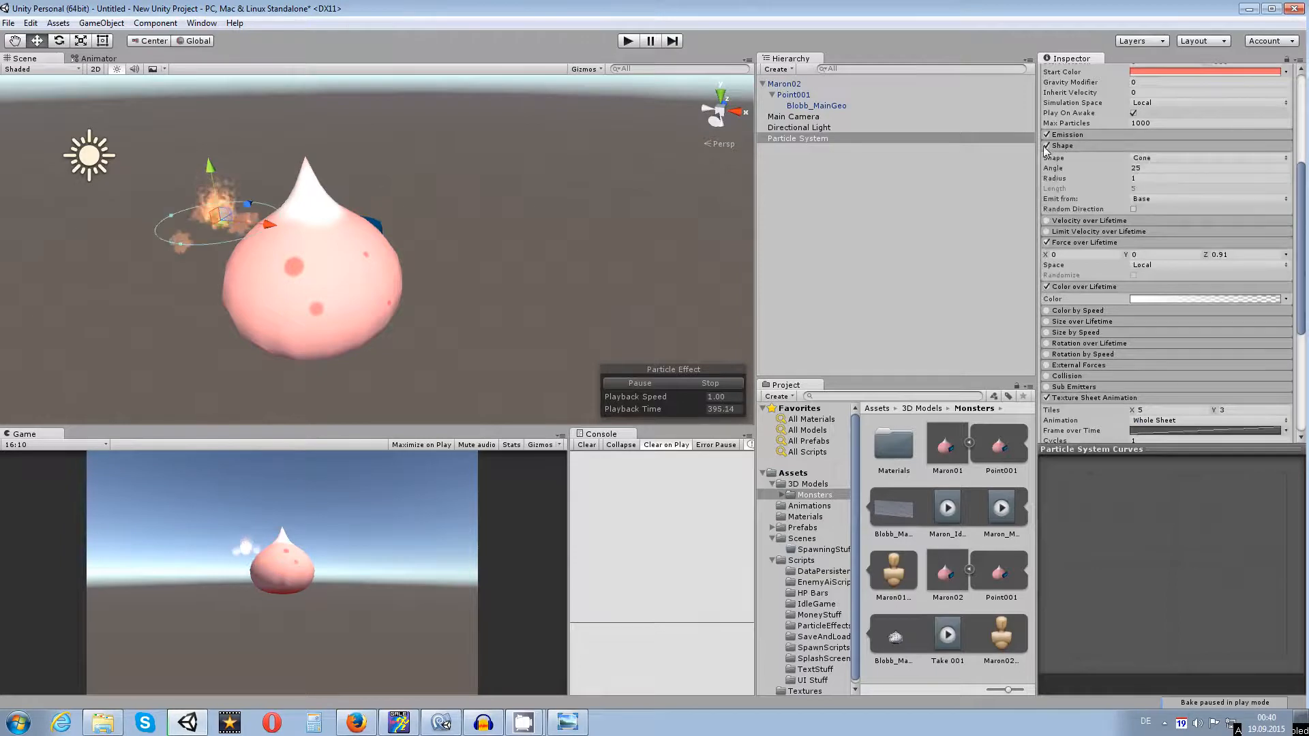
{"action": "left_click", "coordinate": [1146, 159]}
{"action": "left_click", "coordinate": [1164, 233]}
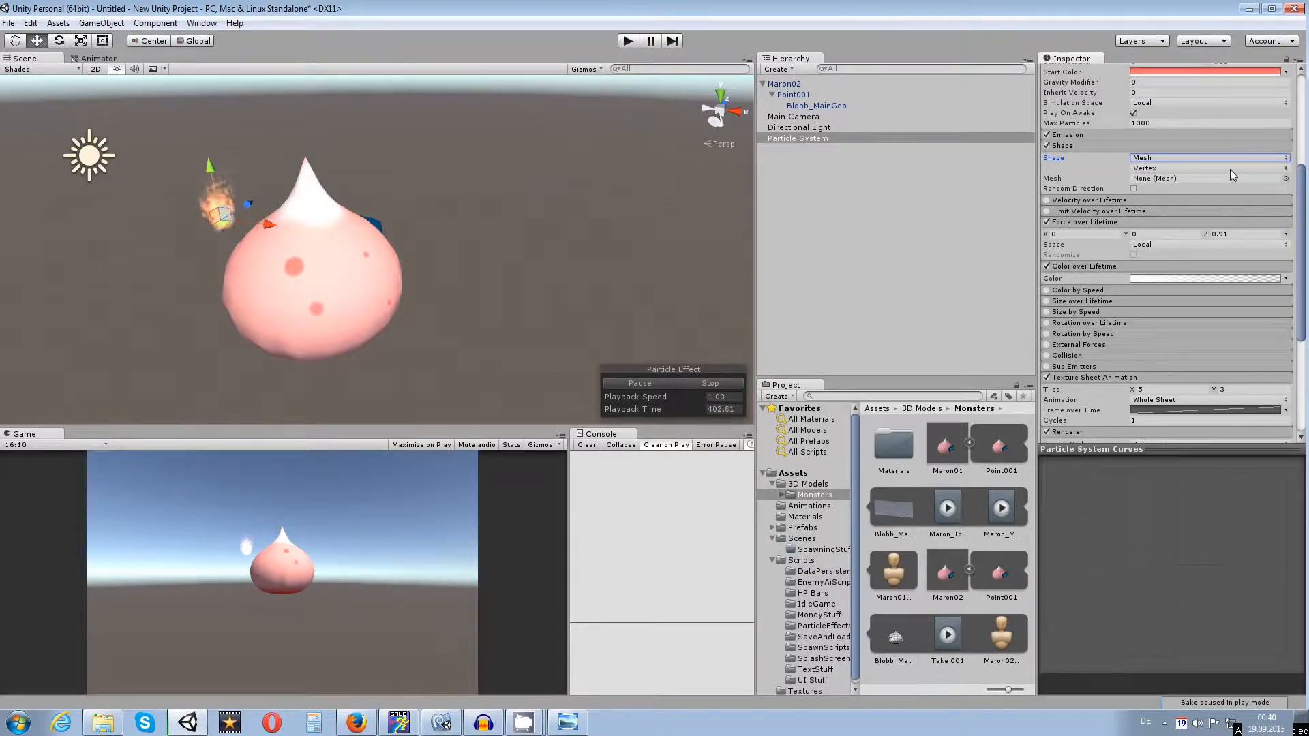
Step: Compare both Blobb_MainGeo meshes as the particle emission shape and choose the one from Maron01.FBX
{"action": "left_click", "coordinate": [1287, 178]}
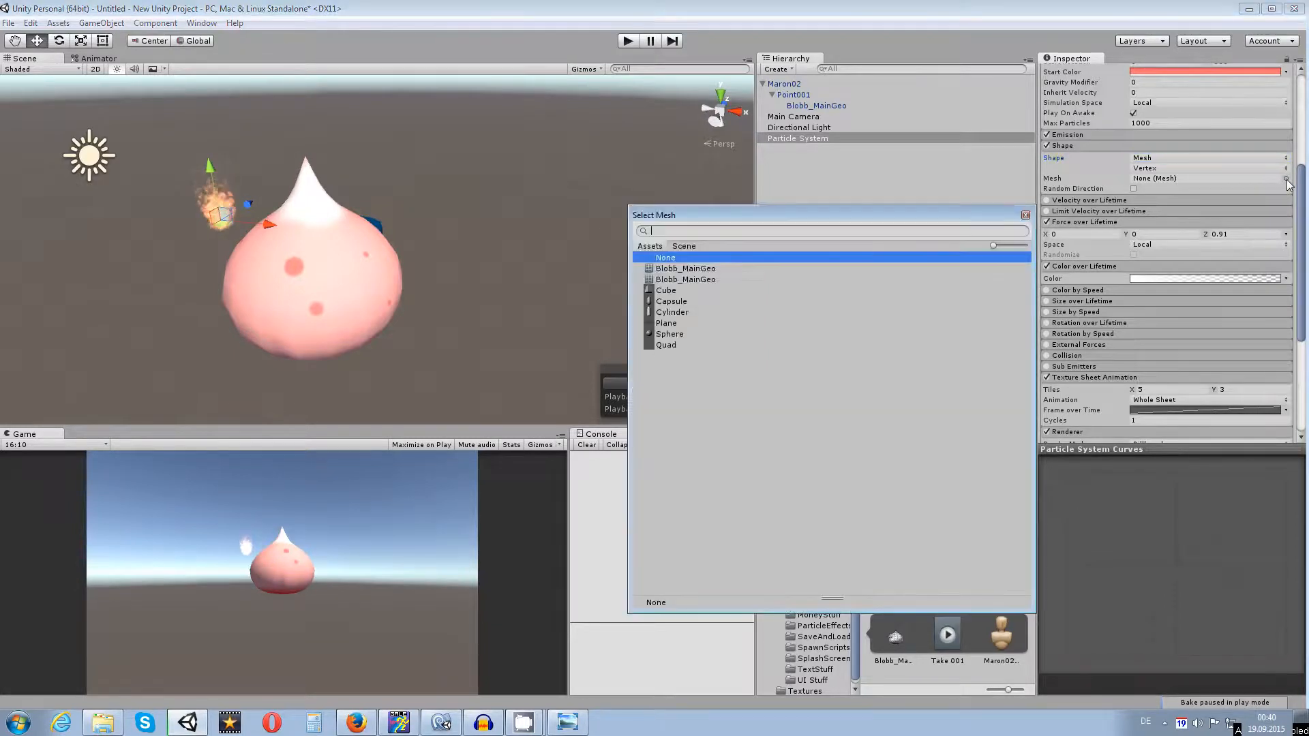
{"action": "left_click", "coordinate": [711, 280]}
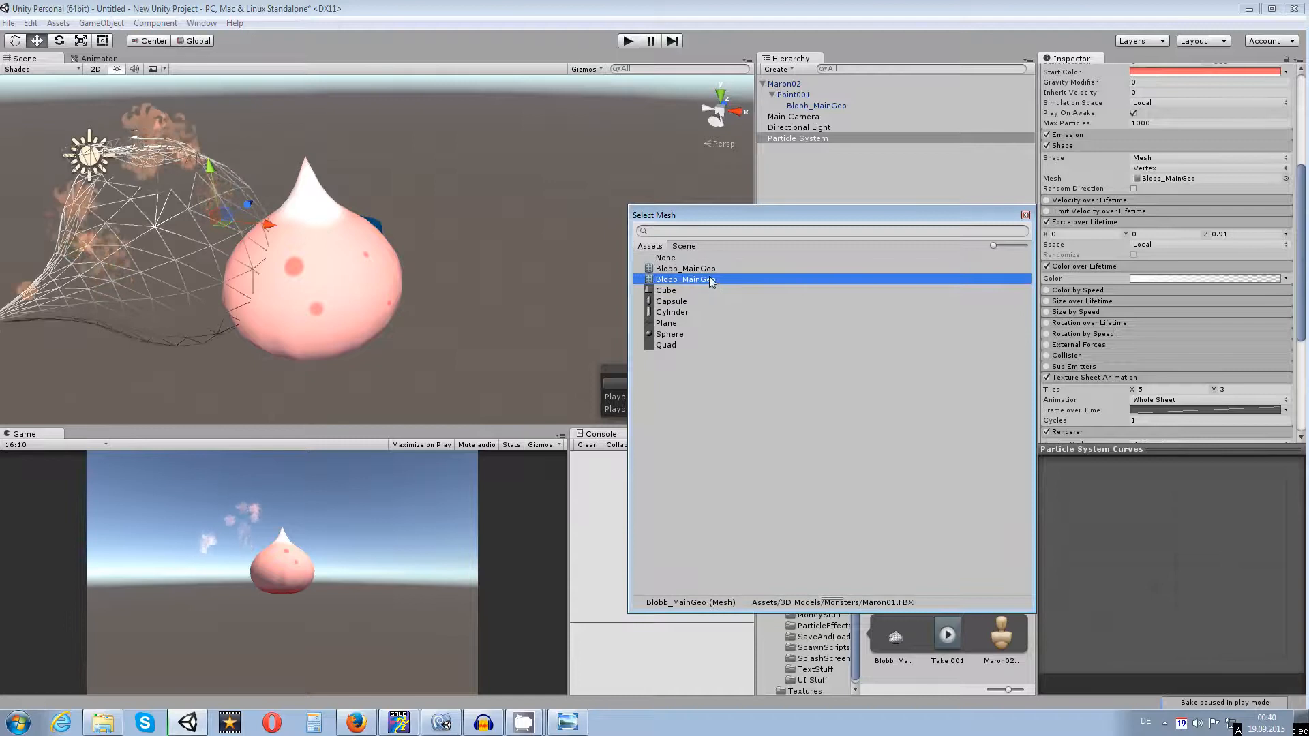
{"action": "left_click", "coordinate": [708, 269]}
{"action": "left_click", "coordinate": [713, 280]}
{"action": "left_click", "coordinate": [708, 269]}
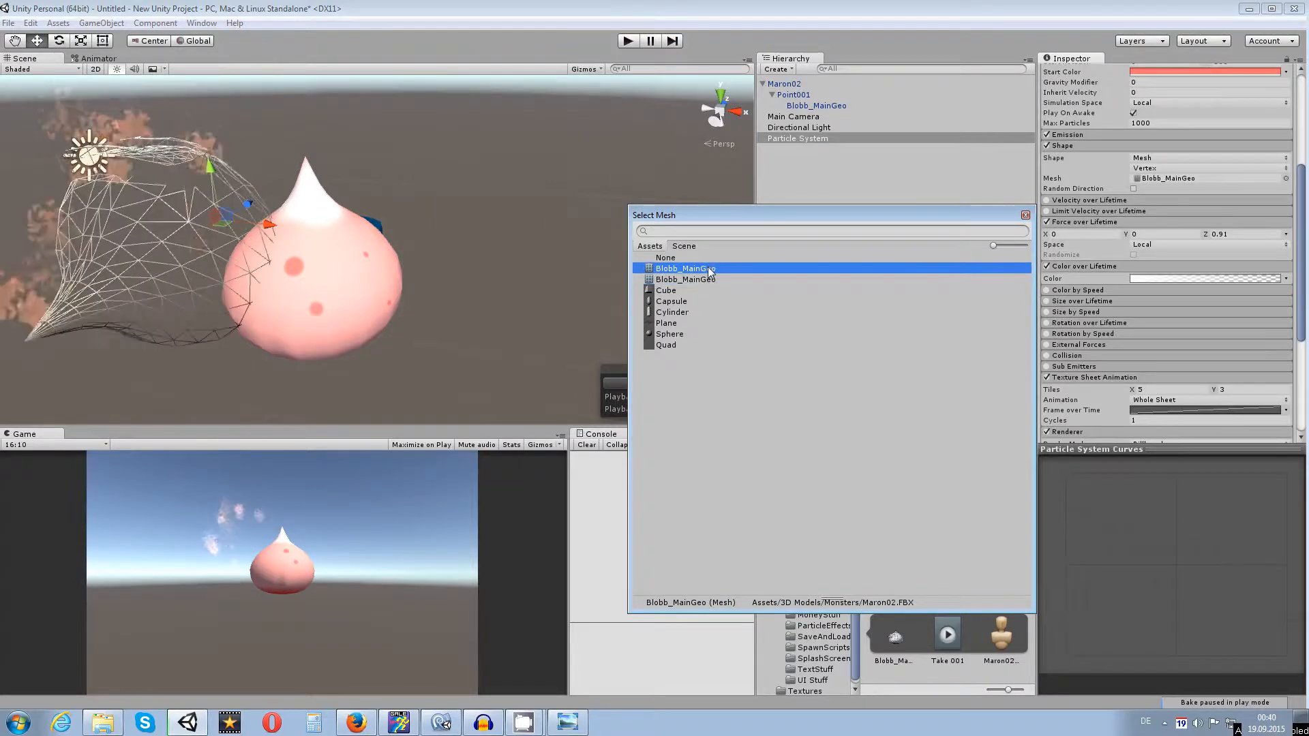
{"action": "left_click", "coordinate": [711, 278]}
{"action": "left_click", "coordinate": [706, 269]}
{"action": "left_click", "coordinate": [711, 278]}
{"action": "left_click", "coordinate": [684, 246]}
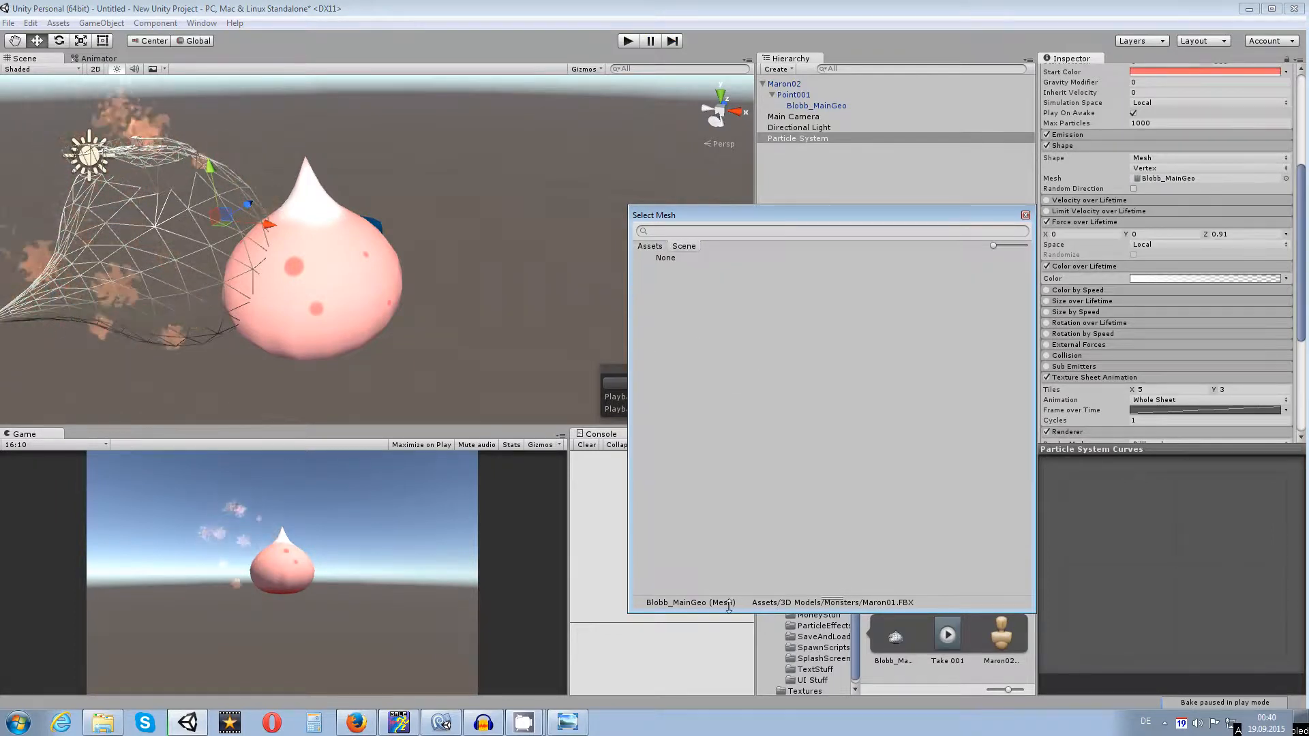
{"action": "left_click", "coordinate": [651, 246]}
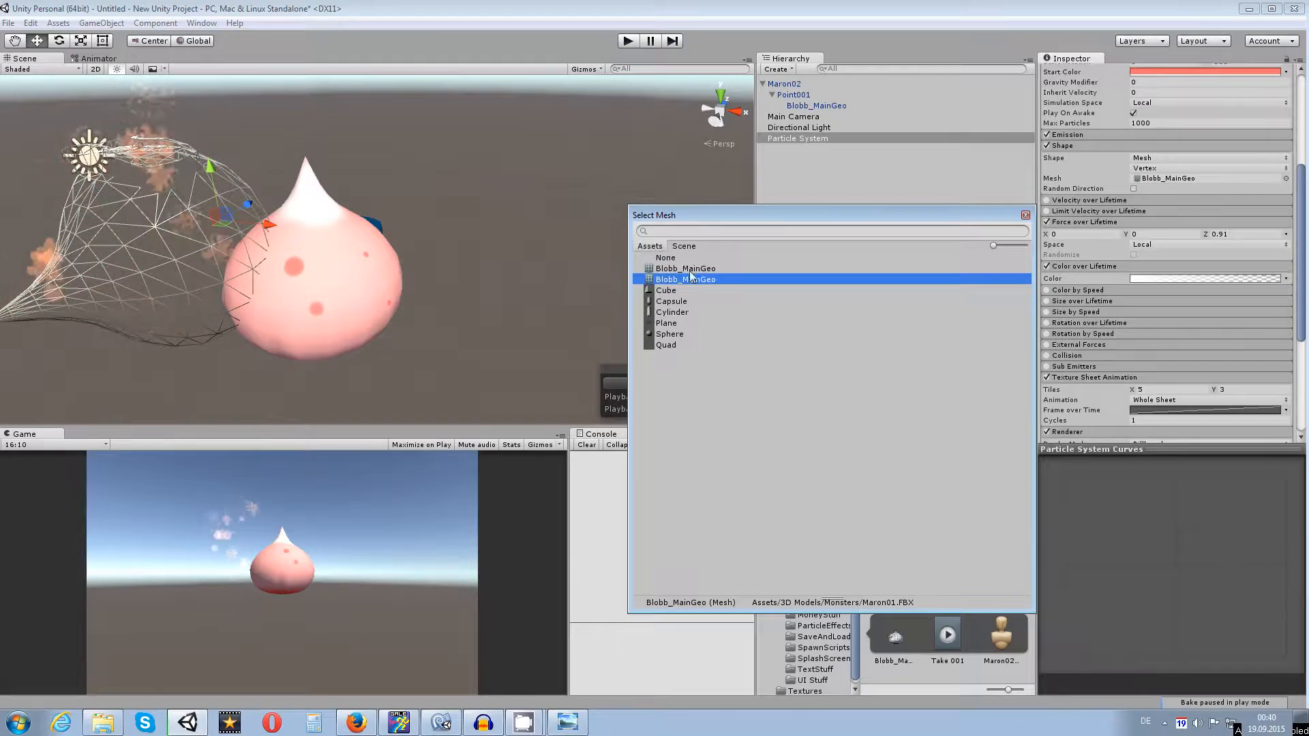
{"action": "left_click", "coordinate": [1025, 215]}
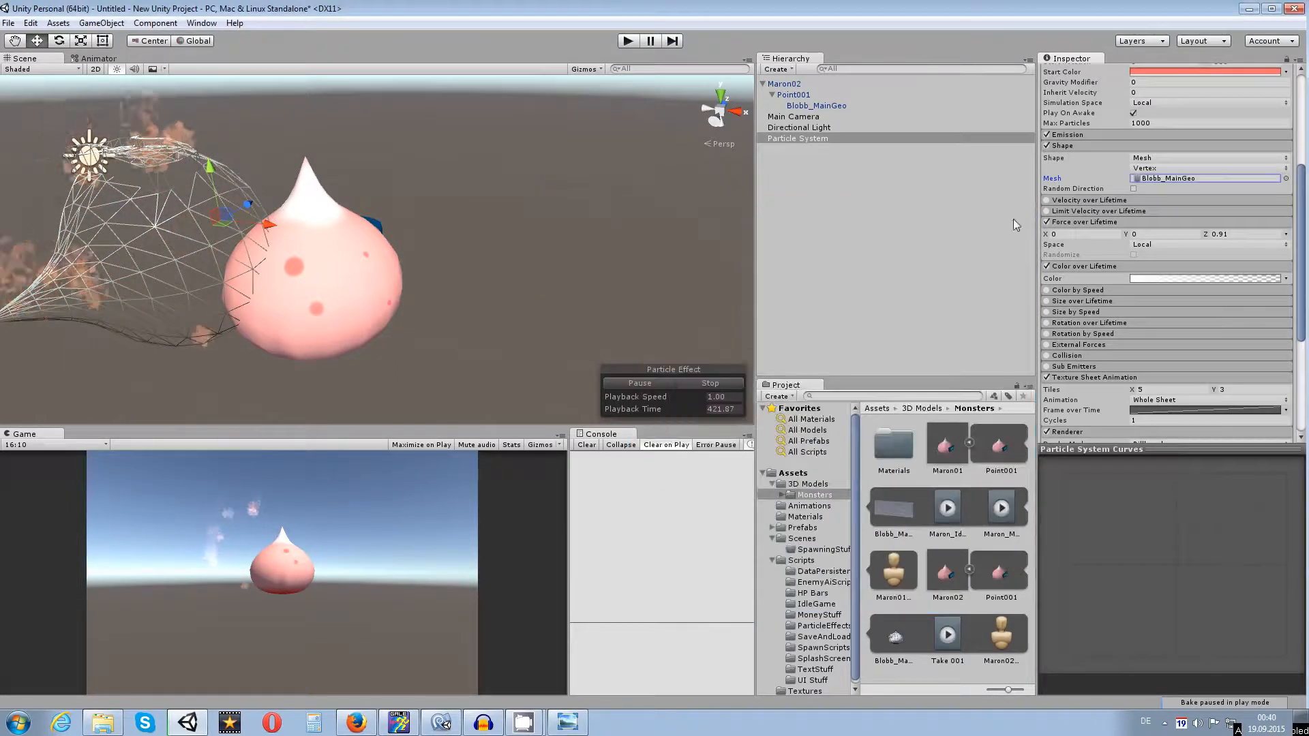
Step: Try to assign Maron02's Blobb_MainGeo object from the scene to the Shape module's Mesh field
{"action": "left_click", "coordinate": [795, 84]}
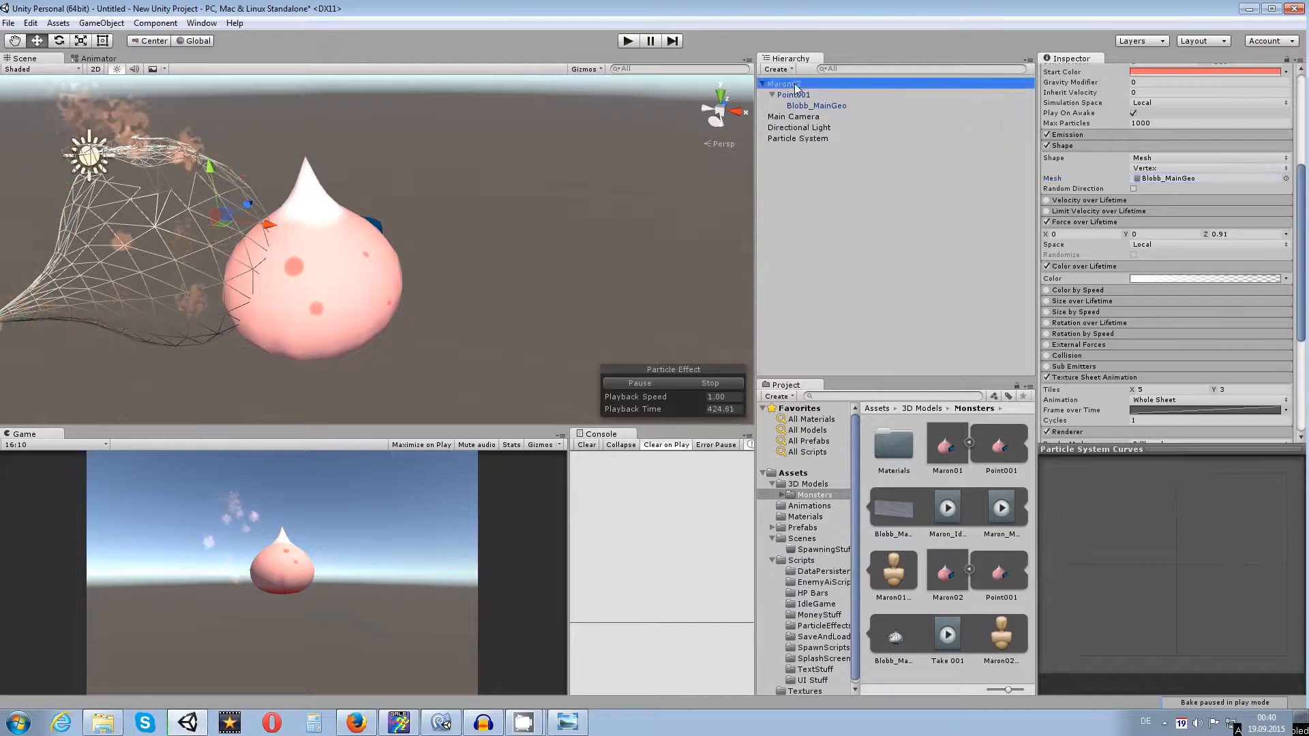
{"action": "left_click_drag", "start_coordinate": [842, 101], "coordinate": [1176, 178]}
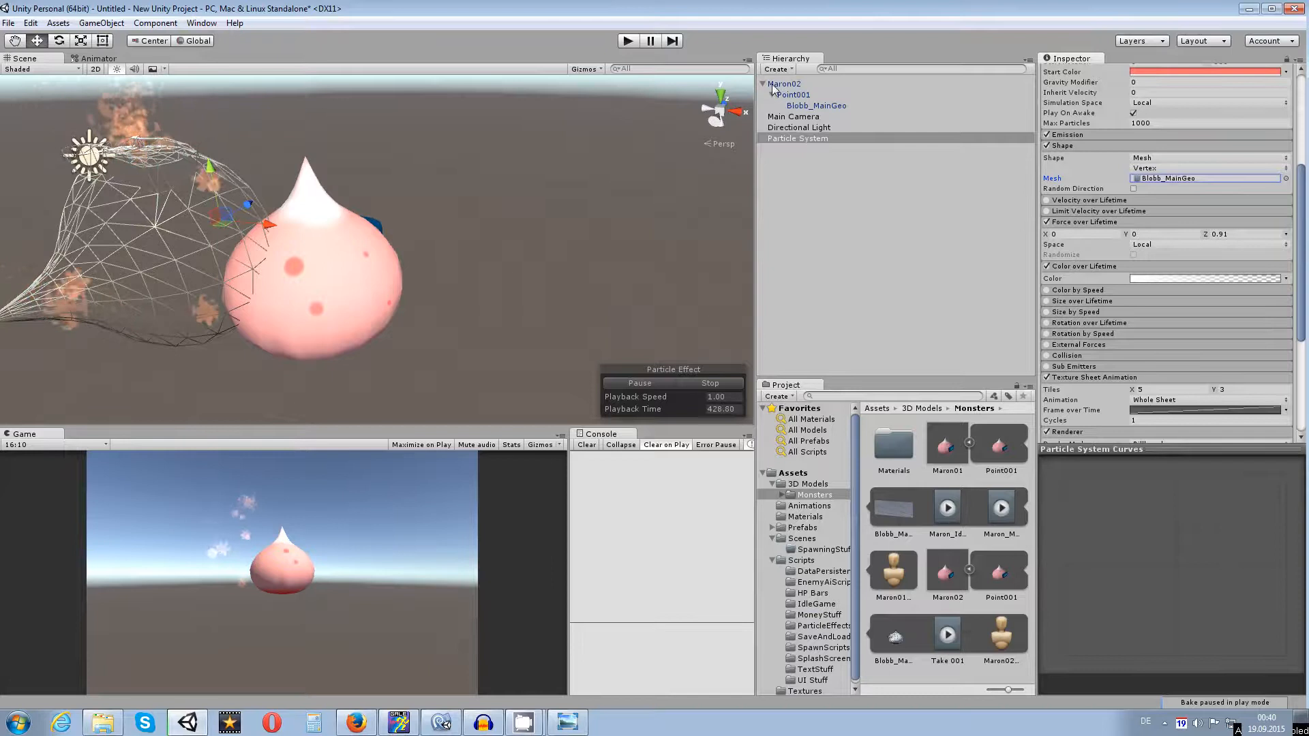
{"action": "left_click", "coordinate": [157, 242]}
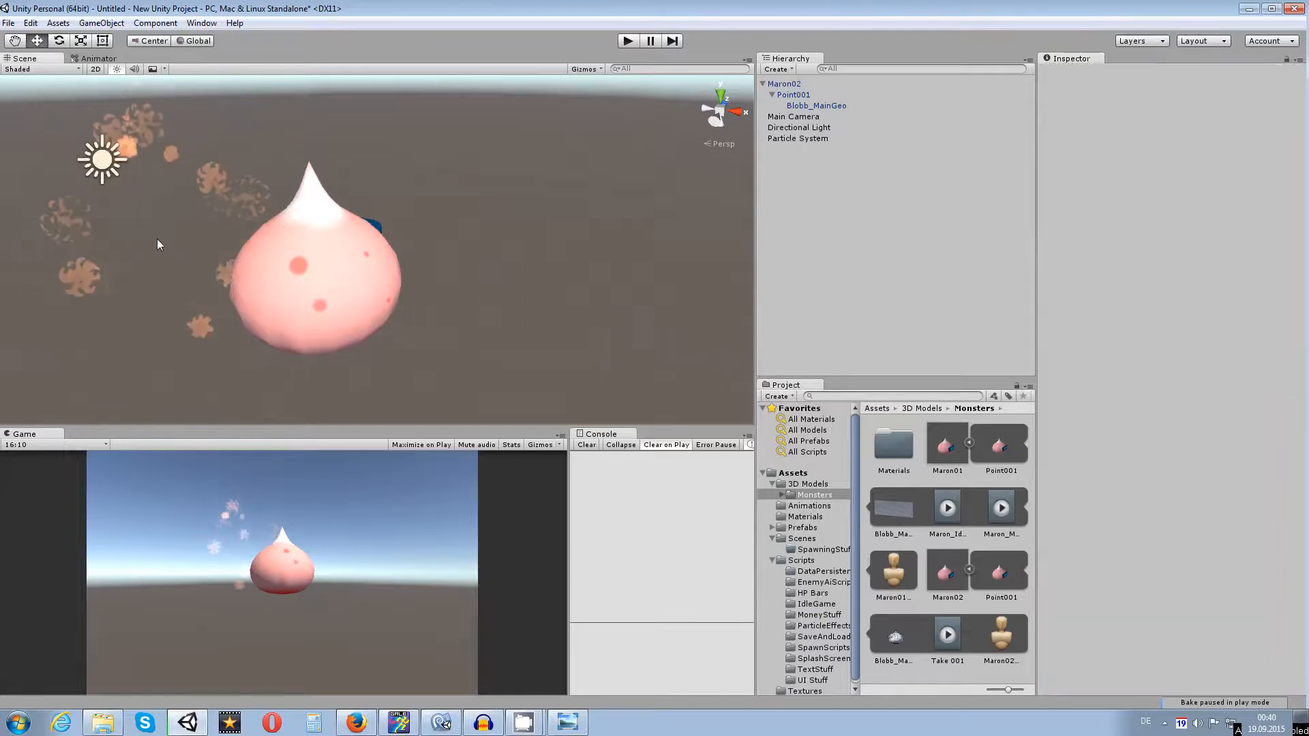
Step: Set the Particle System's X, Y and Z position to 0 and its X rotation to 0
{"action": "left_click", "coordinate": [793, 139]}
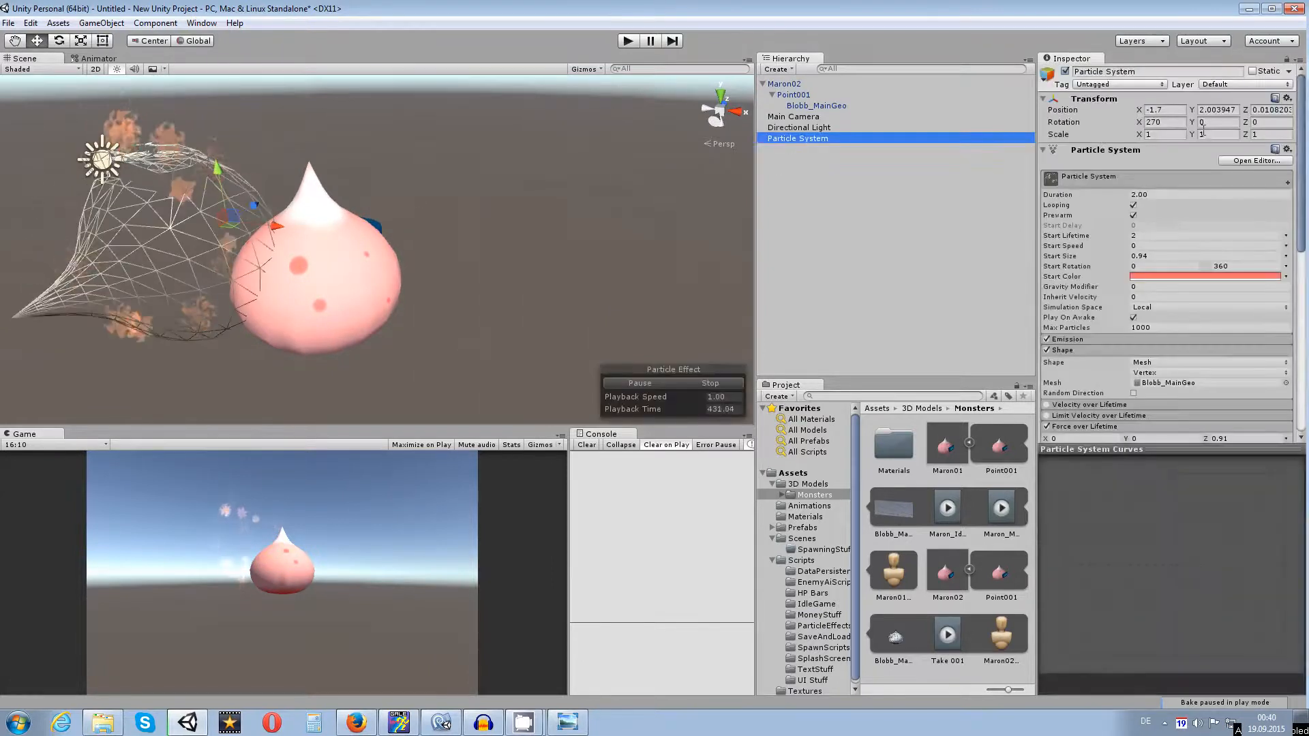
{"action": "left_click", "coordinate": [1174, 111]}
{"action": "type", "text": "0"}
{"action": "key", "text": "Tab"}
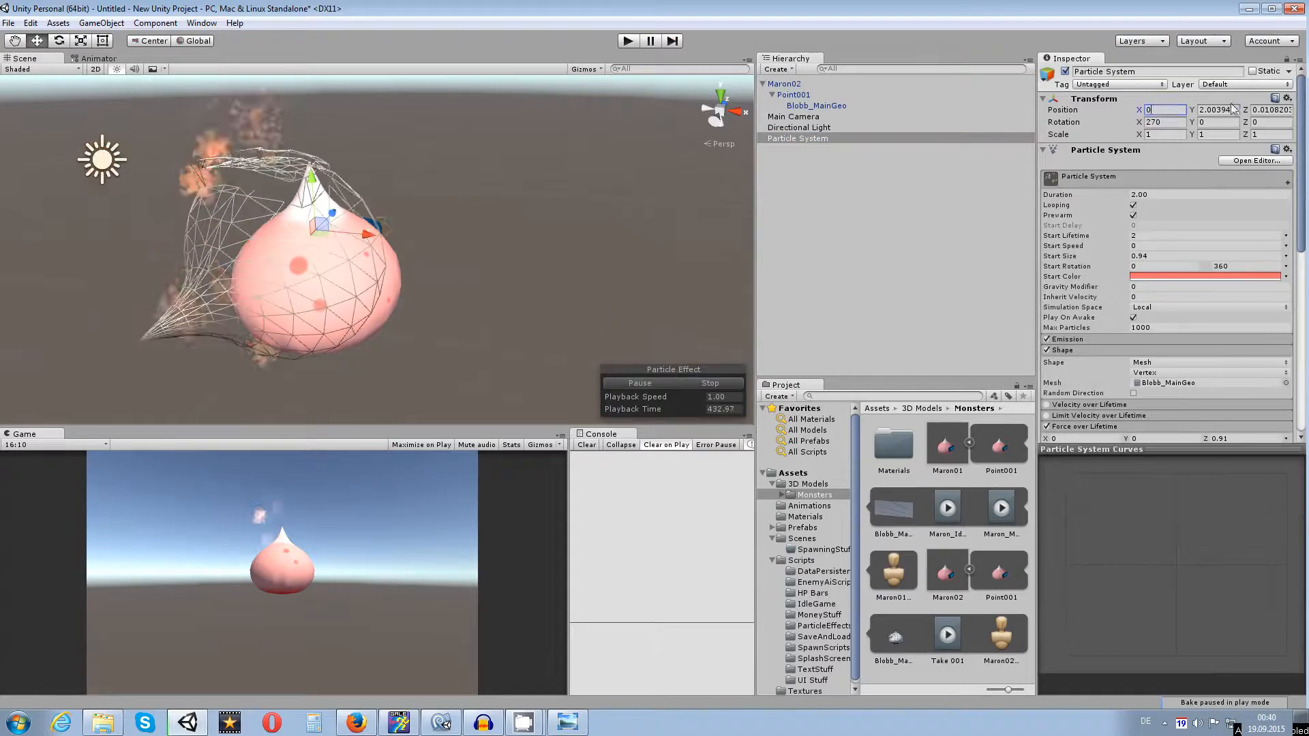
{"action": "type", "text": "0"}
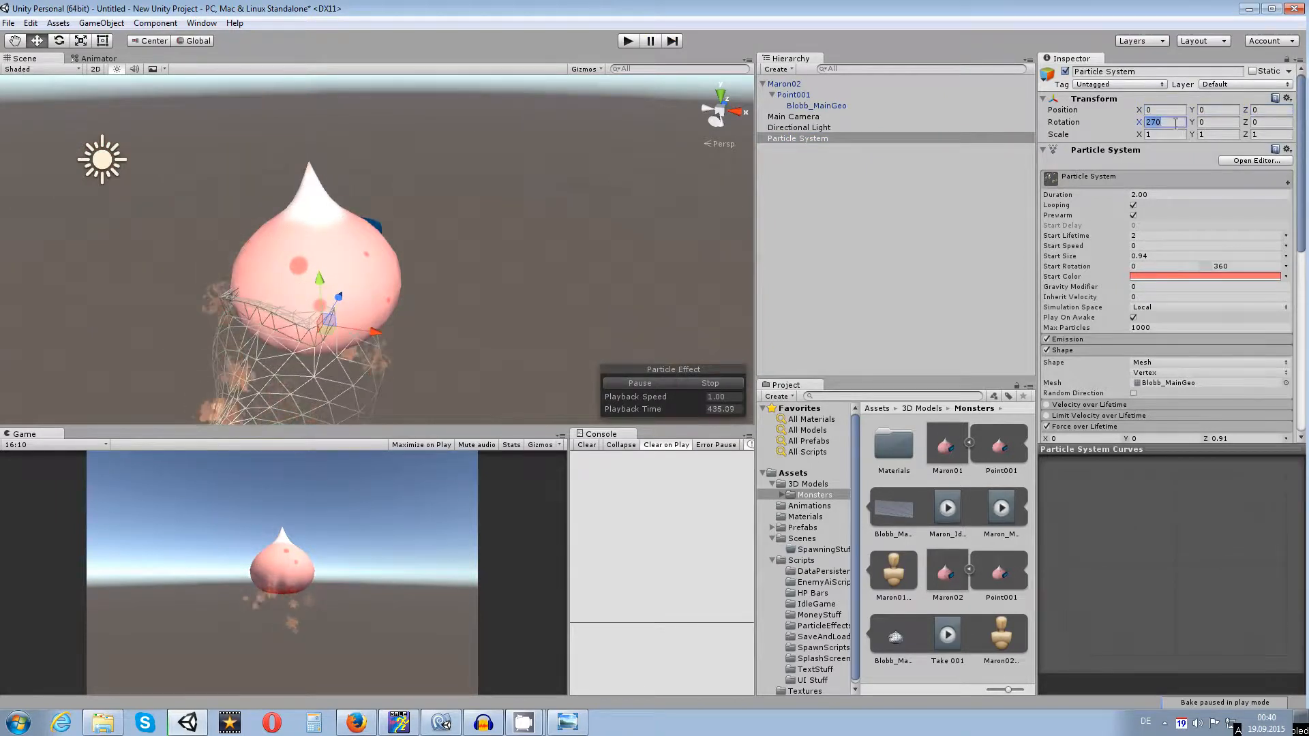
{"action": "type", "text": "0"}
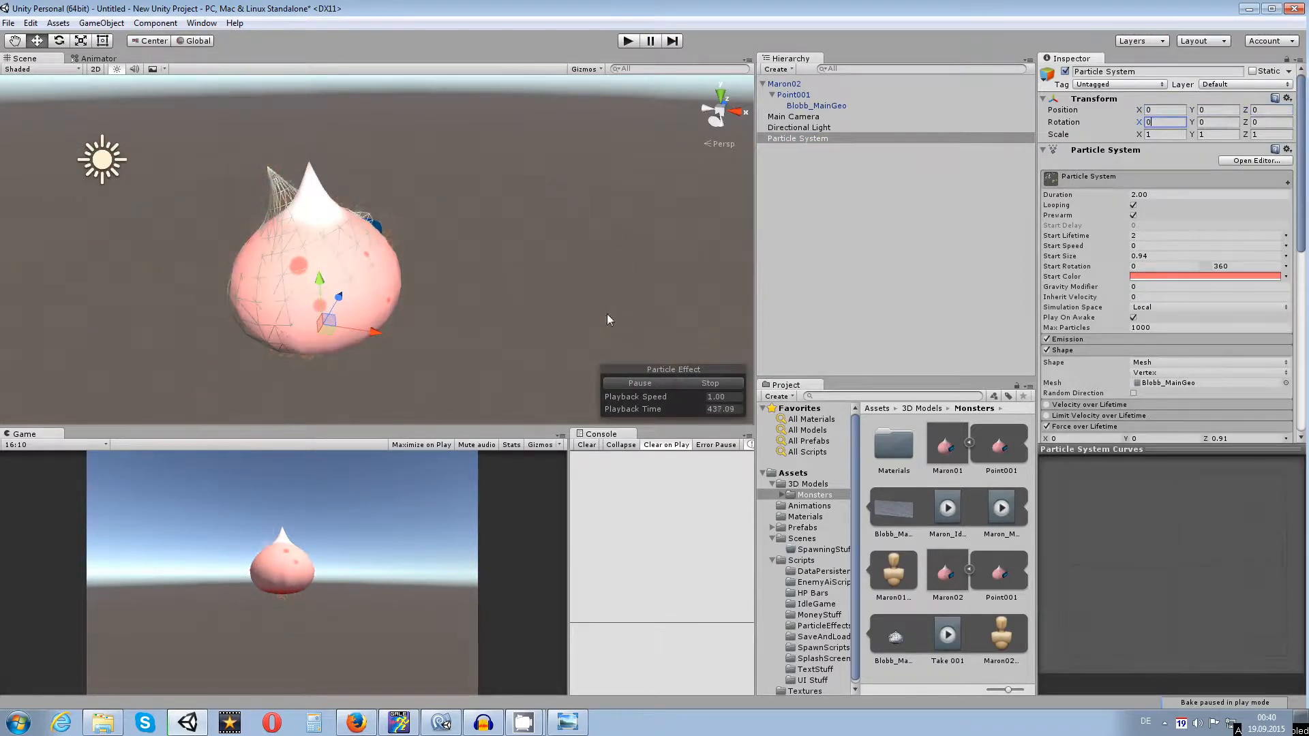
Step: Run the scene in play mode to check how the emission mesh follows the monster's animation, and stop it
{"action": "left_click_drag", "start_coordinate": [639, 267], "coordinate": [146, 264], "text": "alt"}
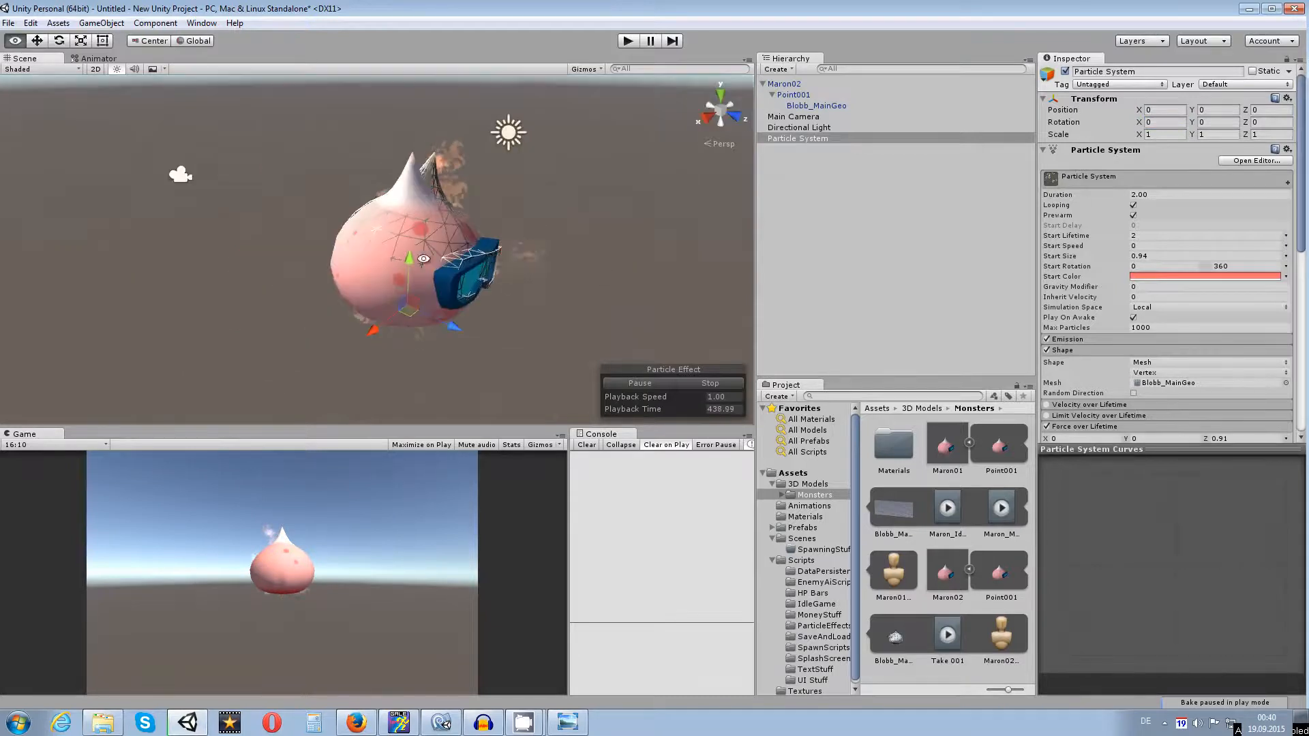
{"action": "left_click_drag", "start_coordinate": [424, 258], "coordinate": [233, 218], "text": "alt"}
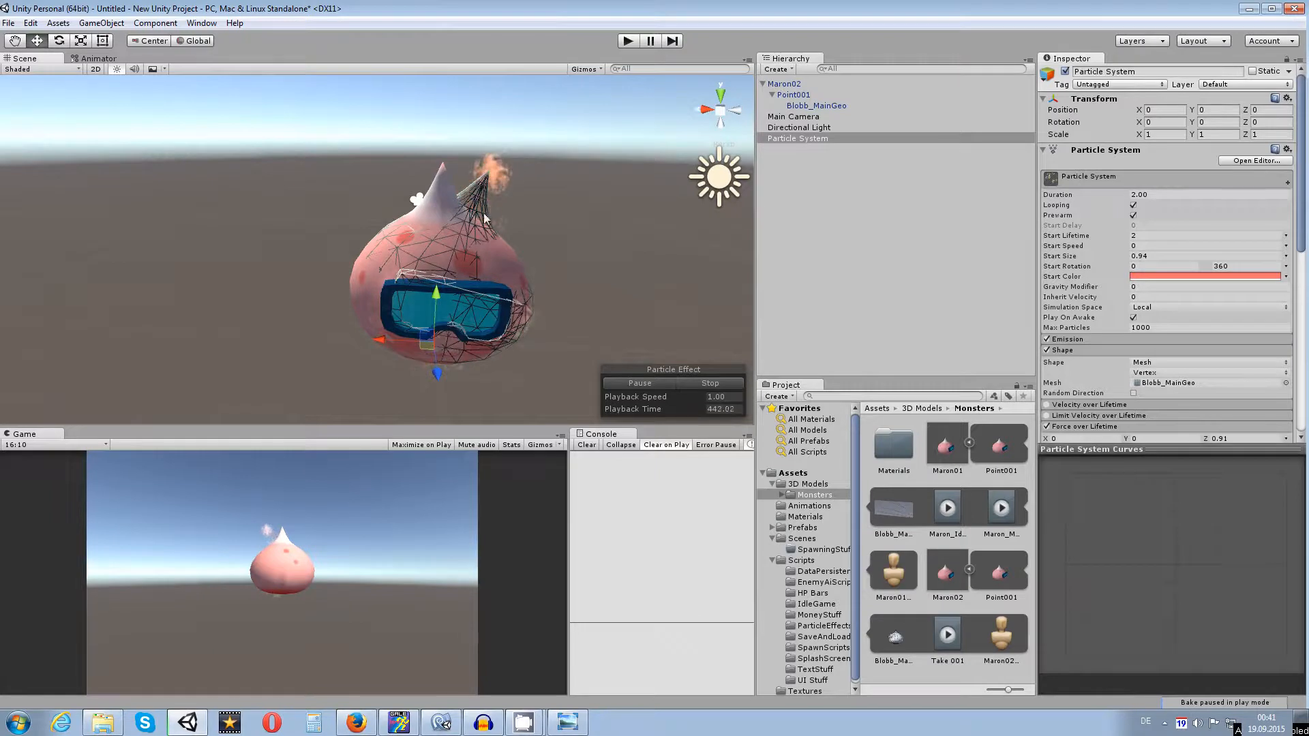
{"action": "middle_click_drag", "start_coordinate": [562, 231], "coordinate": [514, 205]}
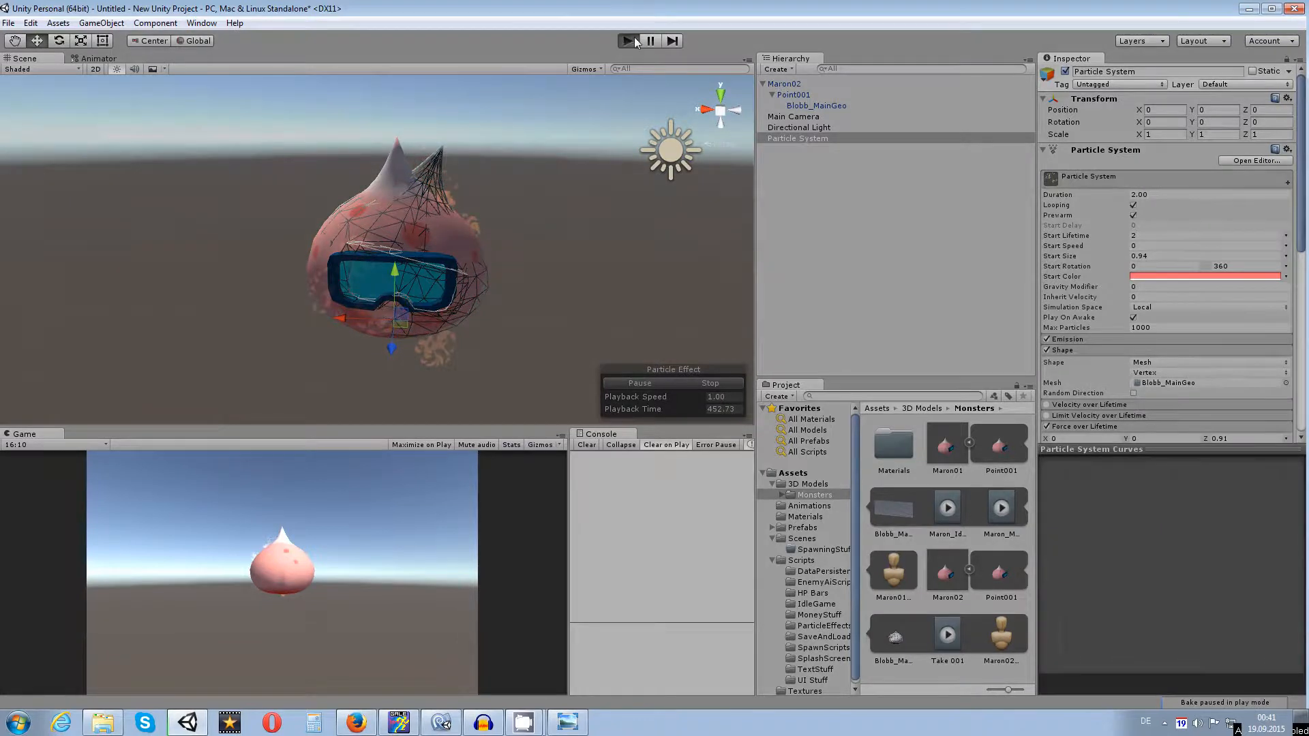
{"action": "left_click", "coordinate": [635, 41]}
{"action": "scroll", "coordinate": [491, 203], "scroll_direction": "up", "scroll_amount": 1}
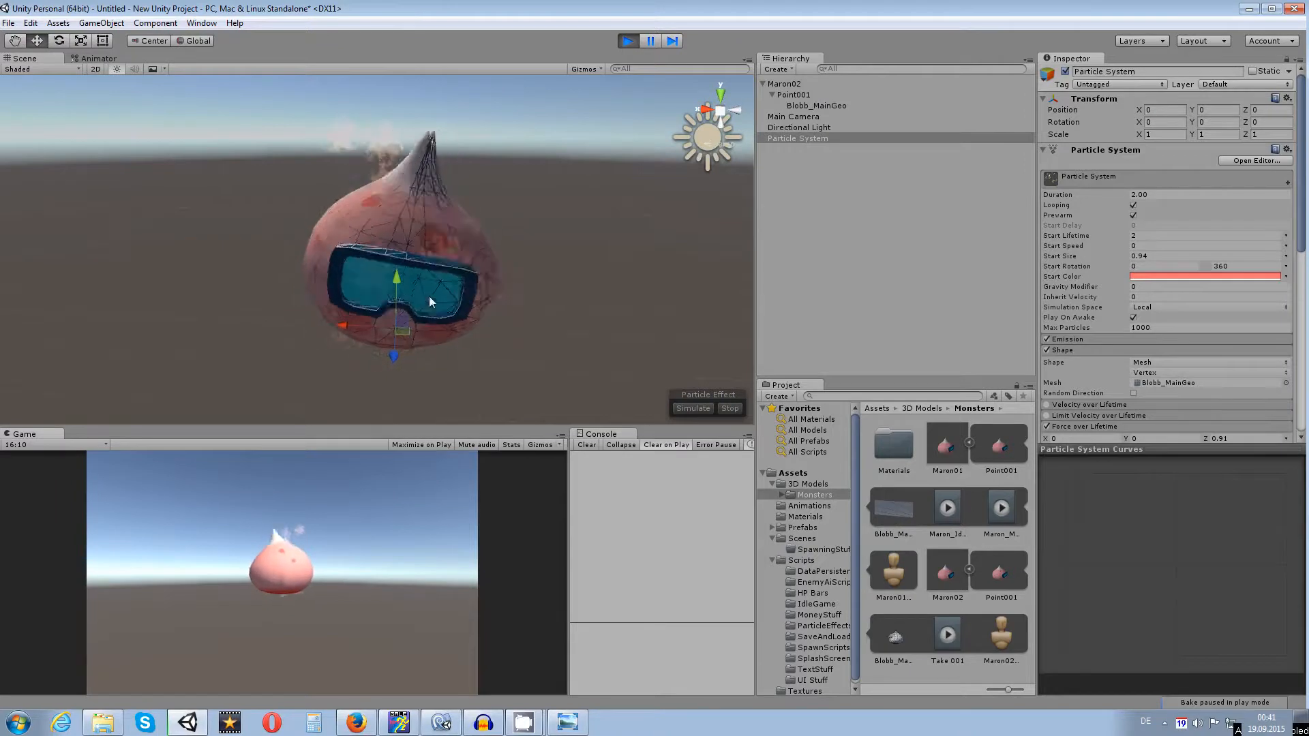
{"action": "scroll", "coordinate": [413, 137], "scroll_direction": "up", "scroll_amount": 3}
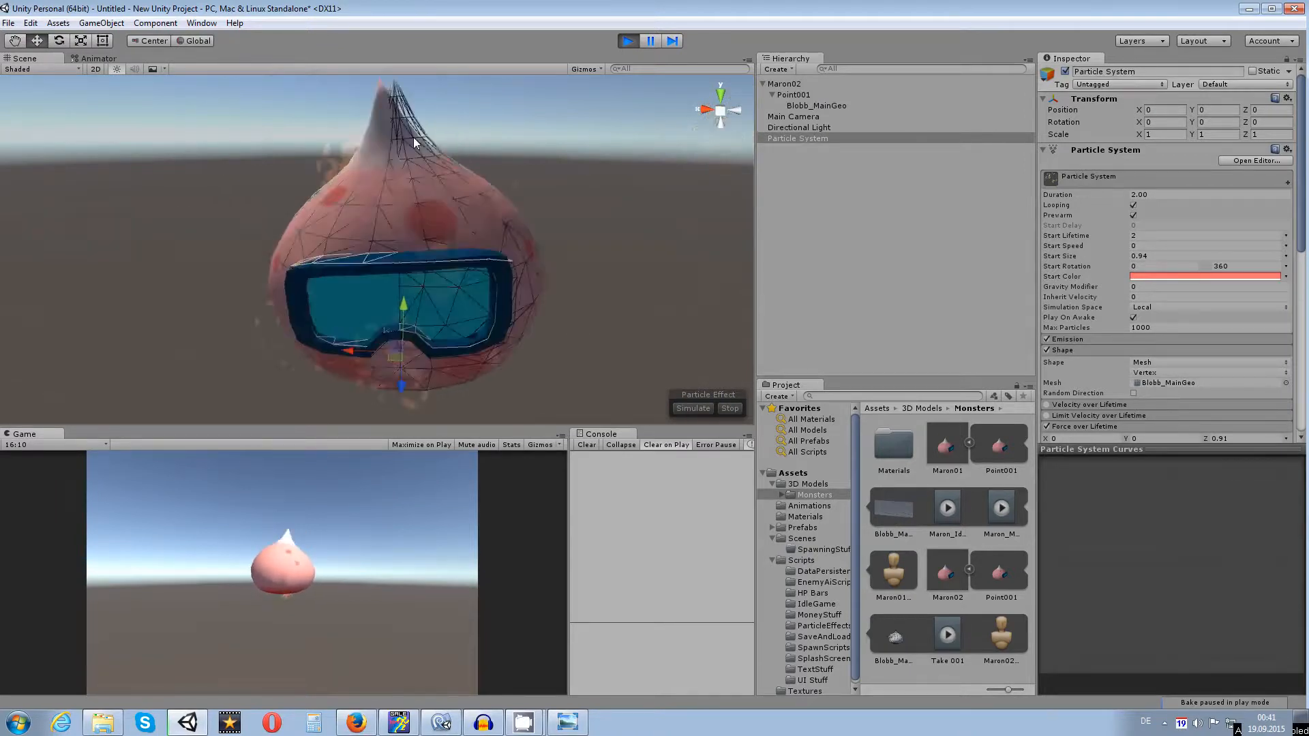
{"action": "scroll", "coordinate": [424, 166], "scroll_direction": "down", "scroll_amount": 3}
{"action": "scroll", "coordinate": [430, 164], "scroll_direction": "up", "scroll_amount": 1}
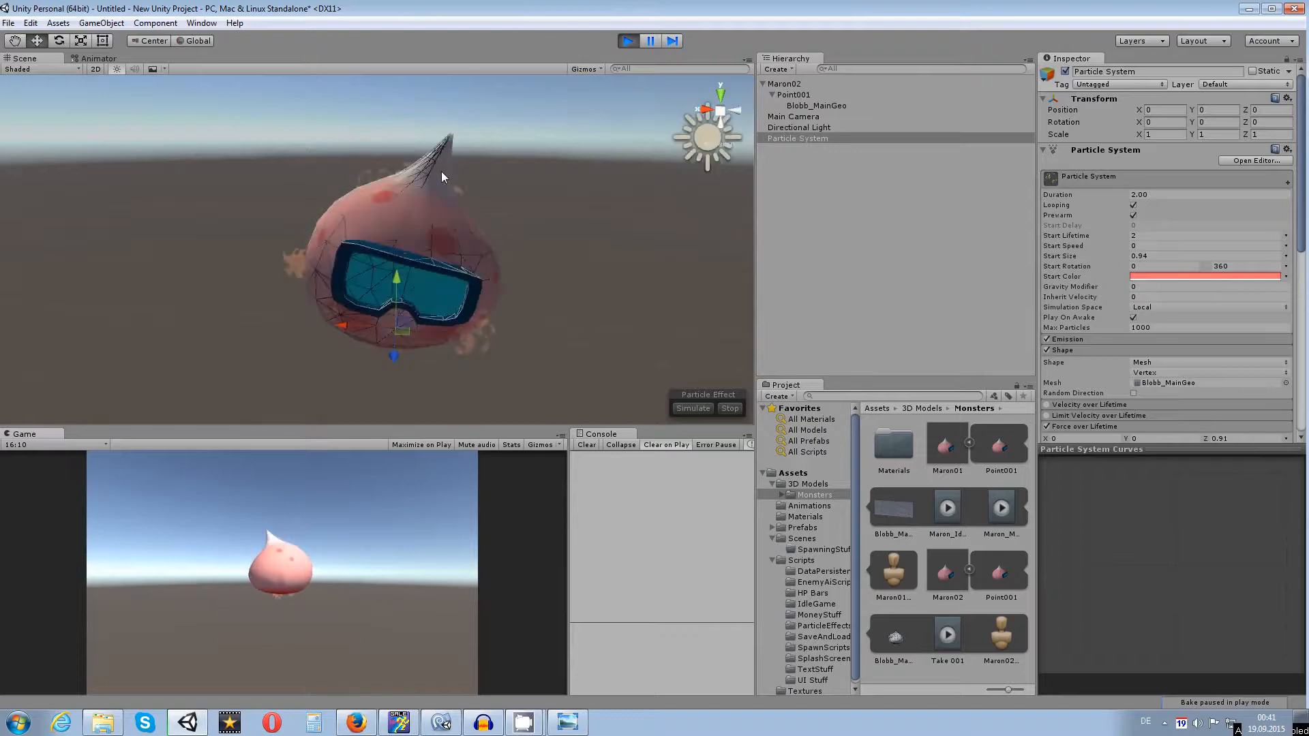
{"action": "left_click", "coordinate": [627, 41]}
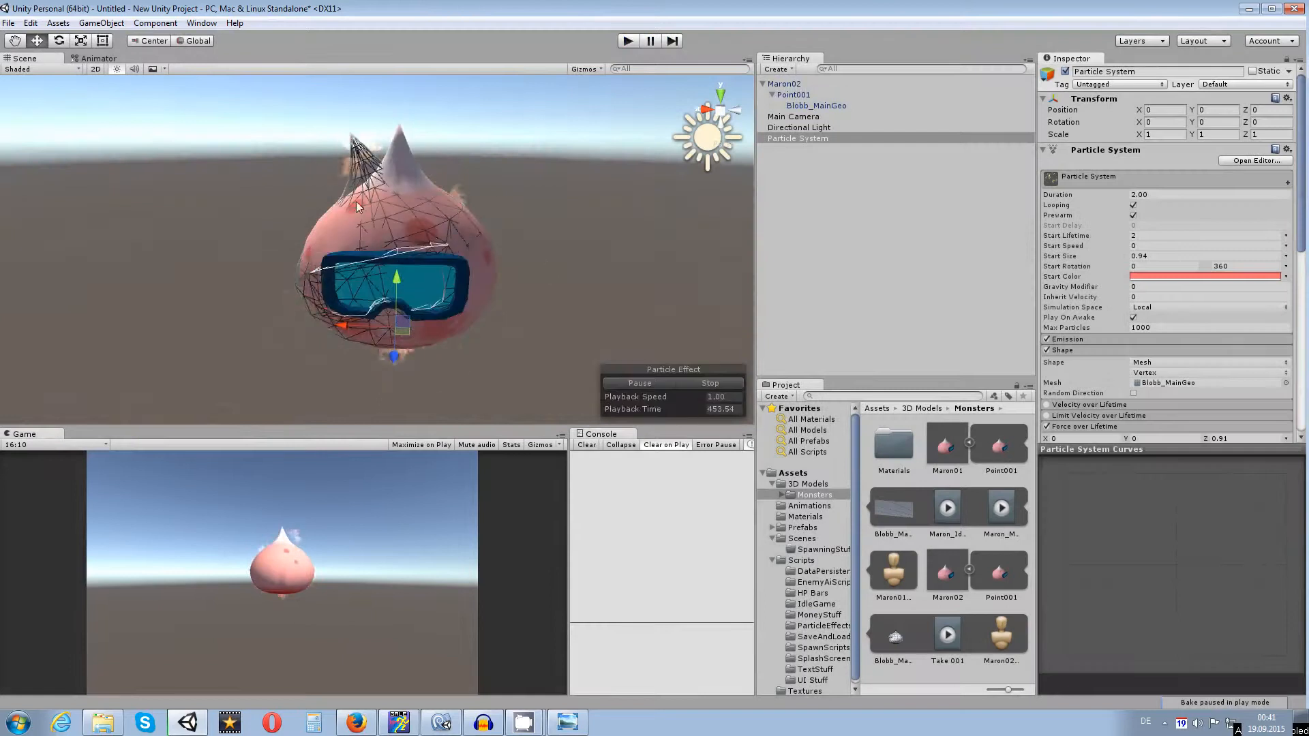
Step: Change the Shape module's mesh emission type to Edge and inspect the particles around the monster
{"action": "scroll", "coordinate": [378, 210], "scroll_direction": "up", "scroll_amount": 3}
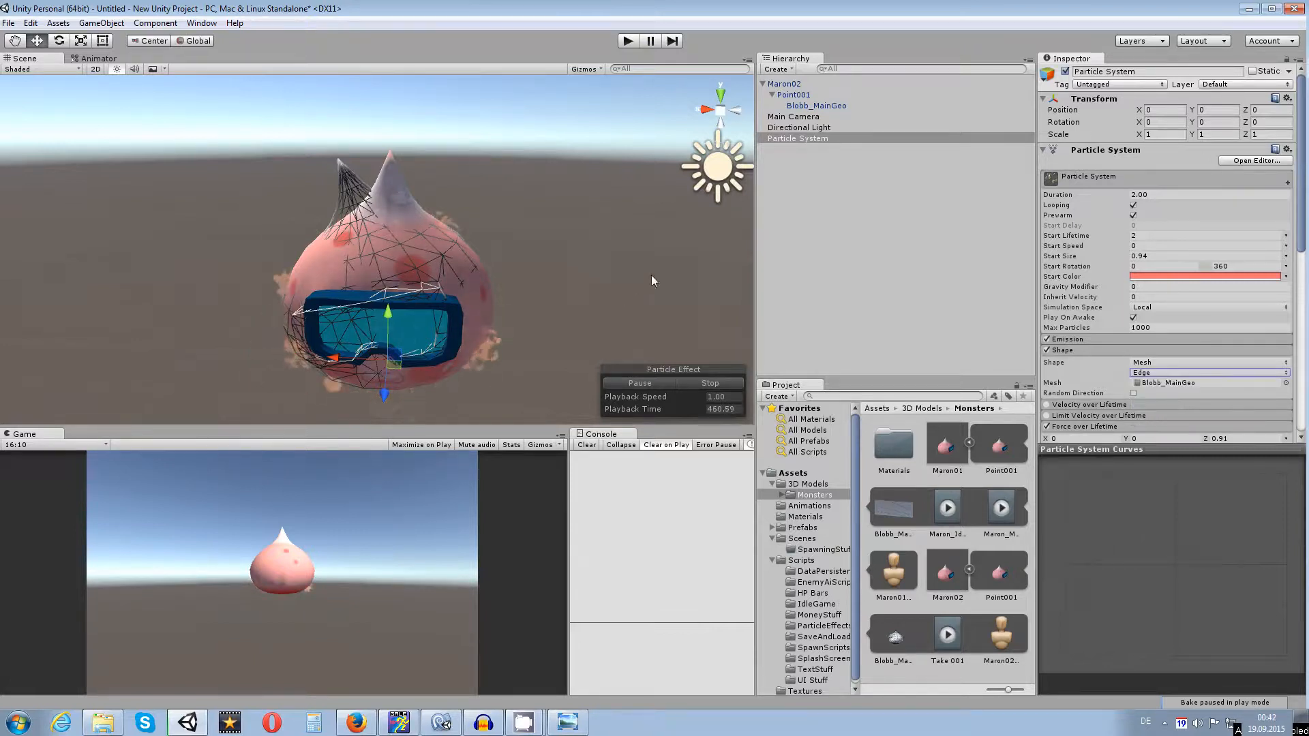
{"action": "left_click_drag", "start_coordinate": [630, 200], "coordinate": [812, 194], "text": "alt"}
{"action": "left_click_drag", "start_coordinate": [544, 267], "coordinate": [684, 274], "text": "alt"}
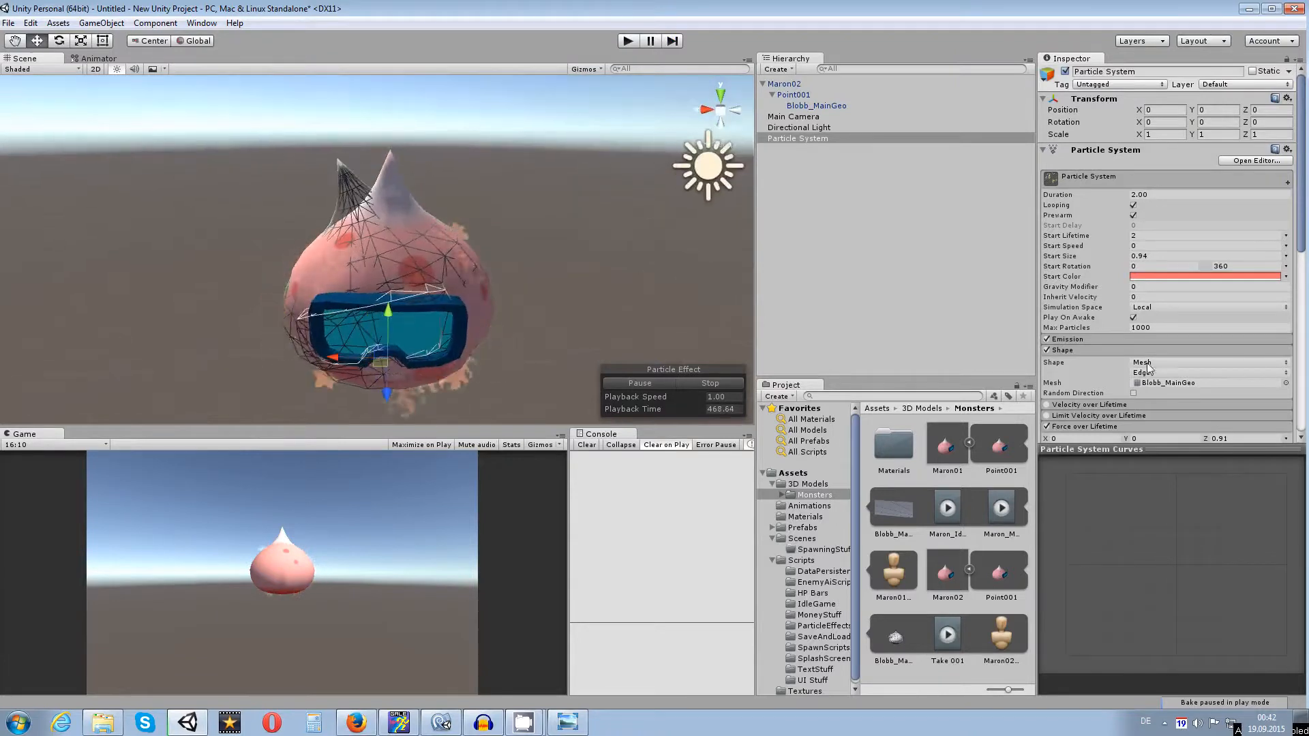
Step: Set the Particle System's Force over Lifetime to 2 on Y and 0 on Z, after trying stronger values
{"action": "scroll", "coordinate": [1248, 266], "scroll_direction": "down", "scroll_amount": 5}
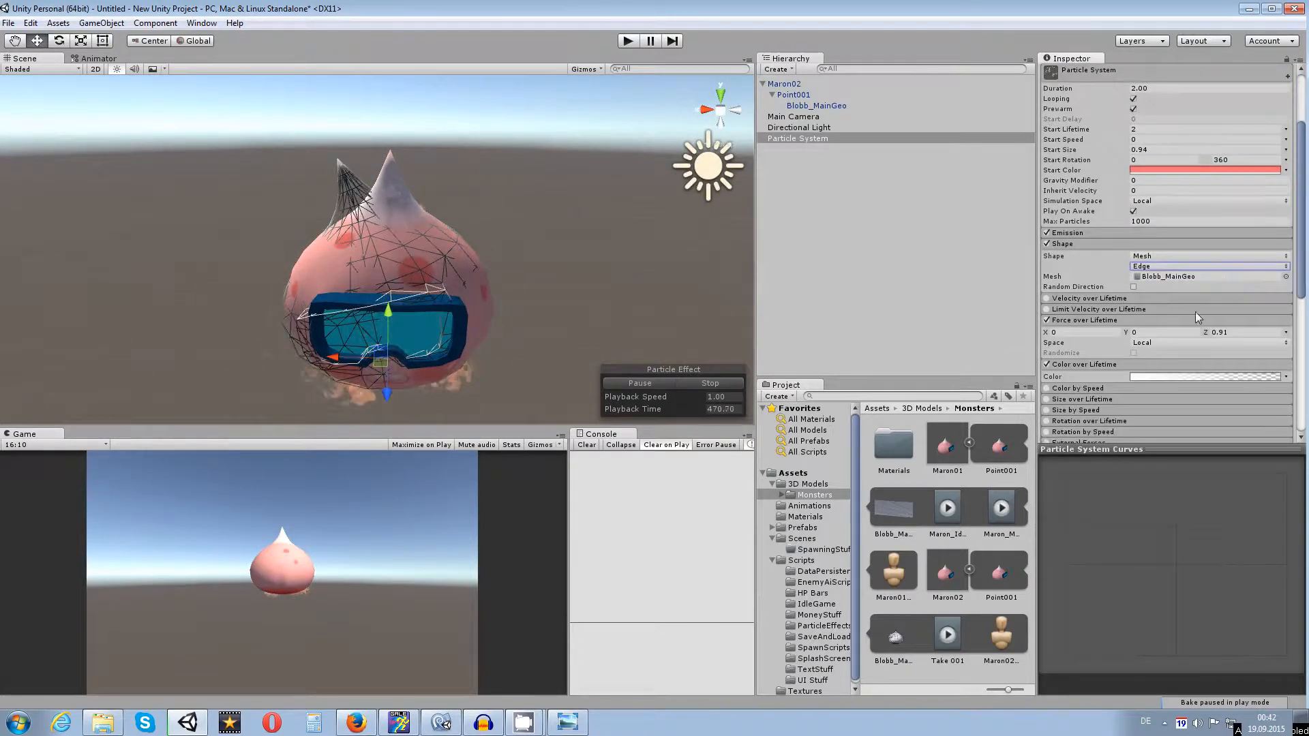
{"action": "left_click_drag", "start_coordinate": [1297, 334], "coordinate": [82, 331]}
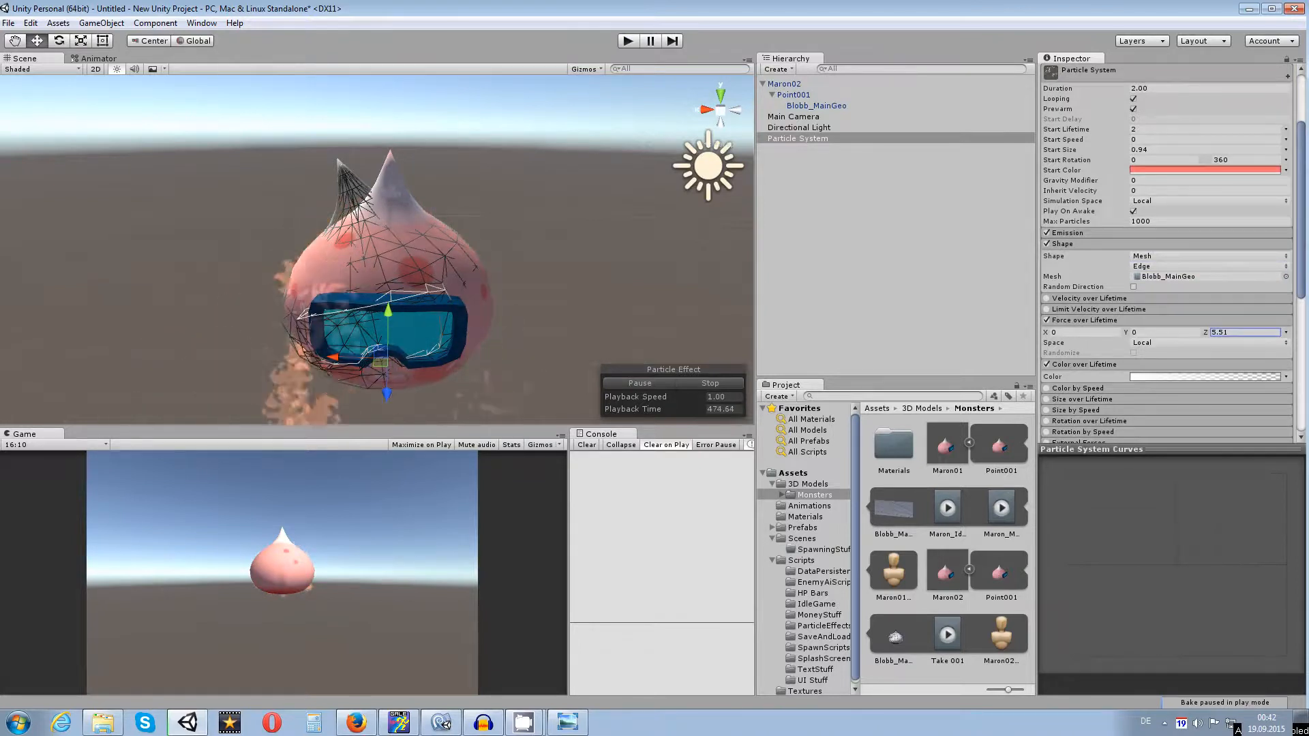
{"action": "left_click_drag", "start_coordinate": [531, 247], "coordinate": [788, 215], "text": "alt"}
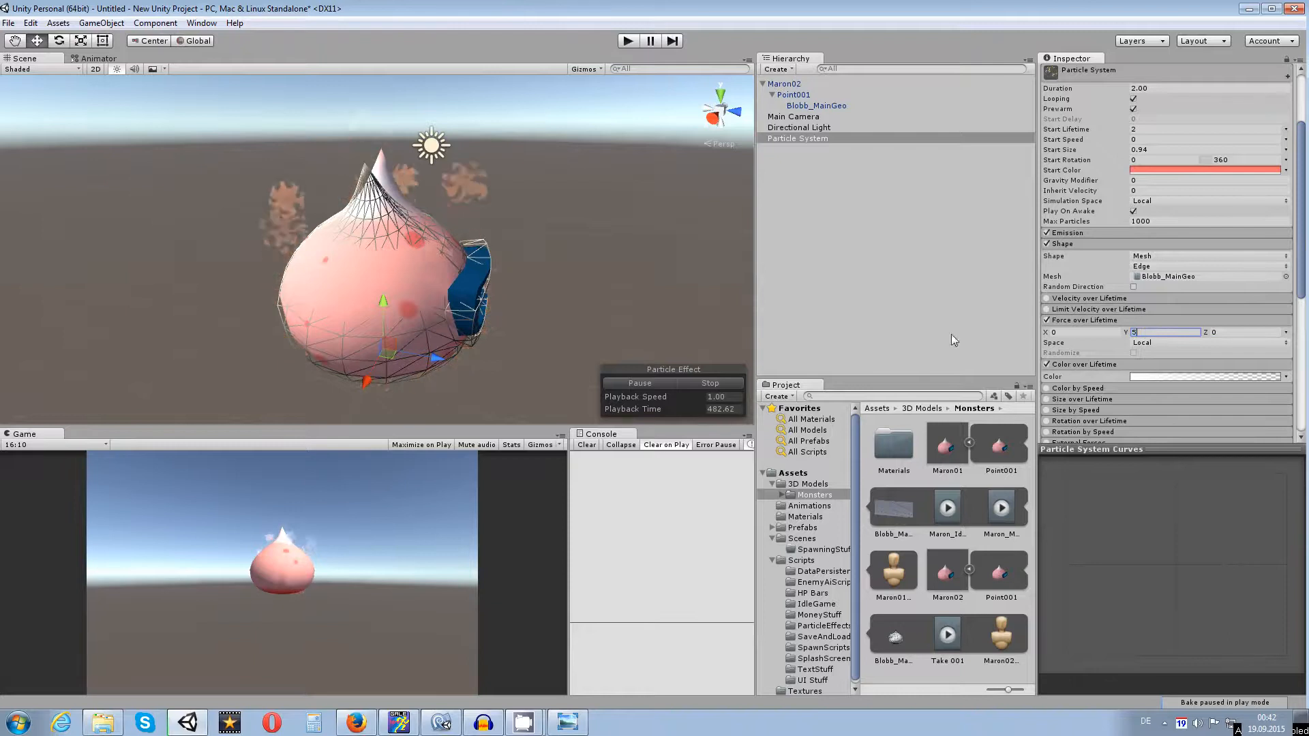
{"action": "left_click_drag", "start_coordinate": [641, 267], "coordinate": [545, 274], "text": "alt"}
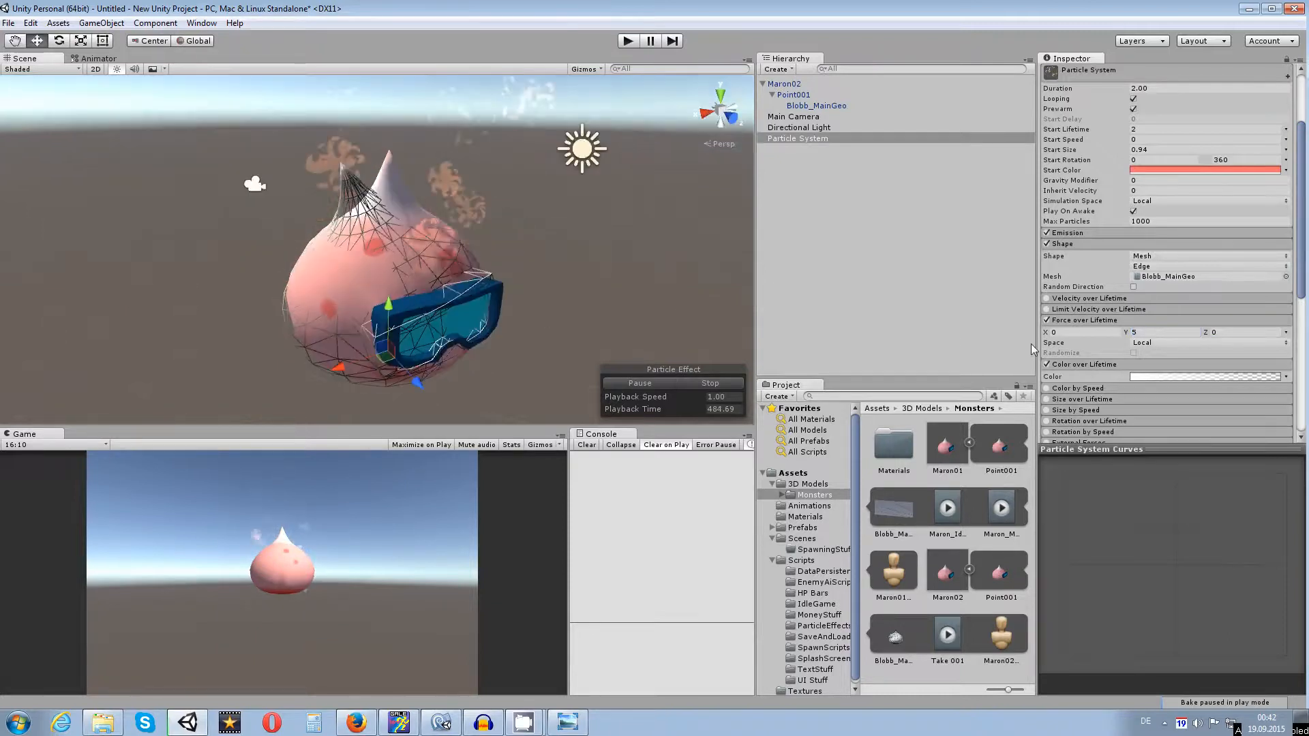
{"action": "left_click_drag", "start_coordinate": [1152, 333], "coordinate": [1132, 334]}
{"action": "type", "text": "2"}
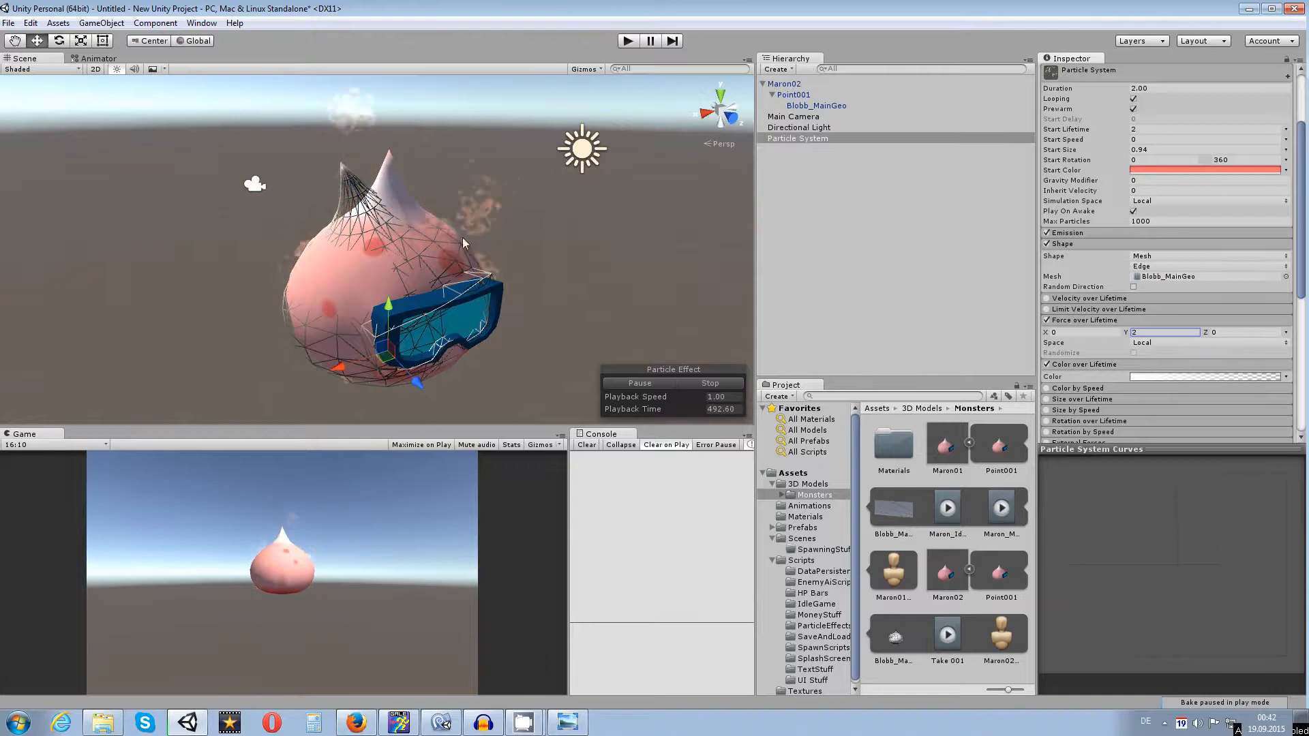
Step: Set the Particle System's emission rate to 200 and deselect it to view the fire without the wireframe
{"action": "left_click", "coordinate": [1081, 236]}
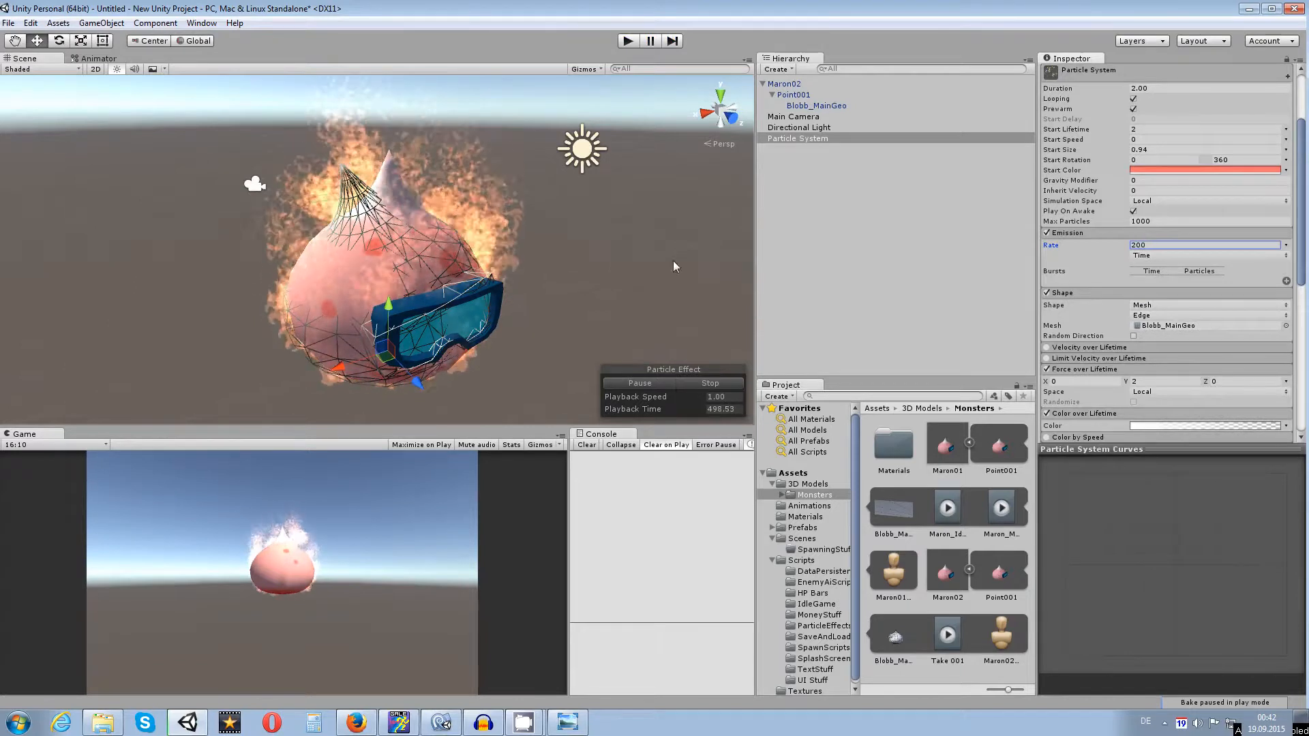
{"action": "left_click_drag", "start_coordinate": [658, 274], "coordinate": [565, 242]}
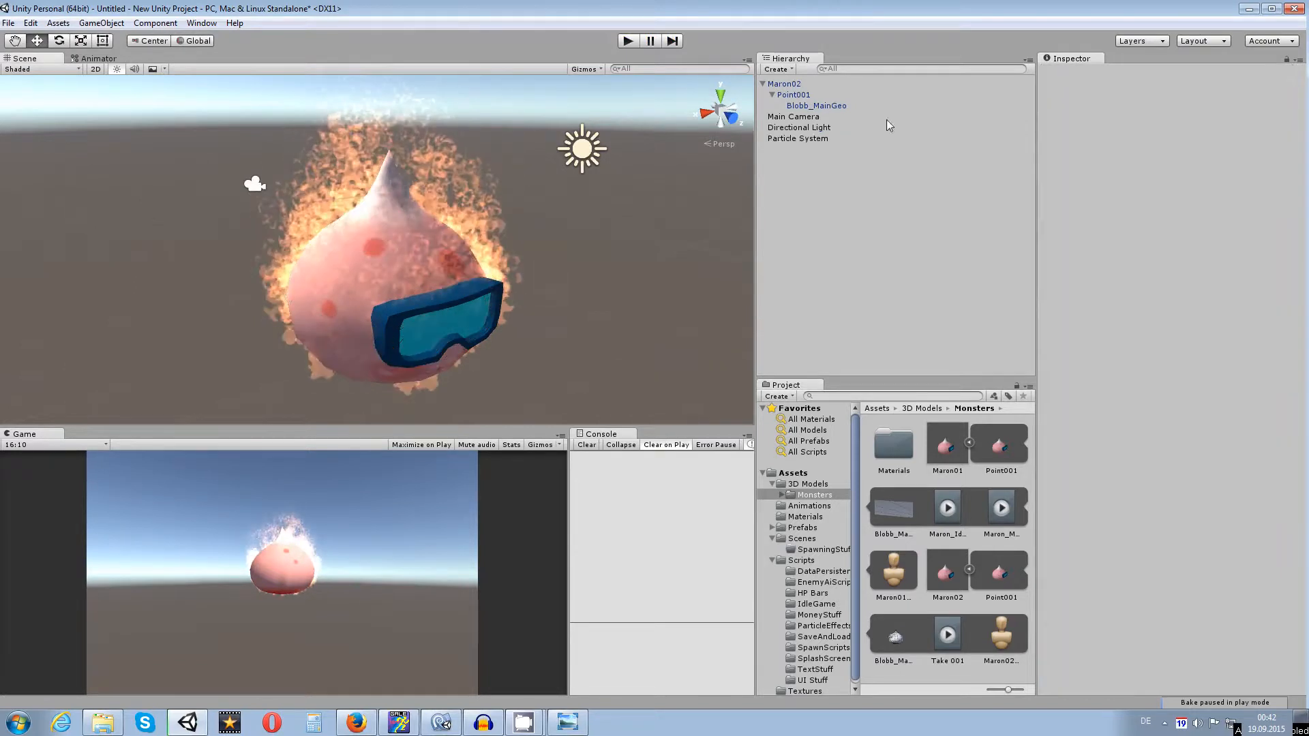
Step: Make the Particle System a child of Maron02 in the scene hierarchy
{"action": "left_click", "coordinate": [815, 137]}
{"action": "left_click_drag", "start_coordinate": [382, 246], "coordinate": [598, 236], "text": "alt"}
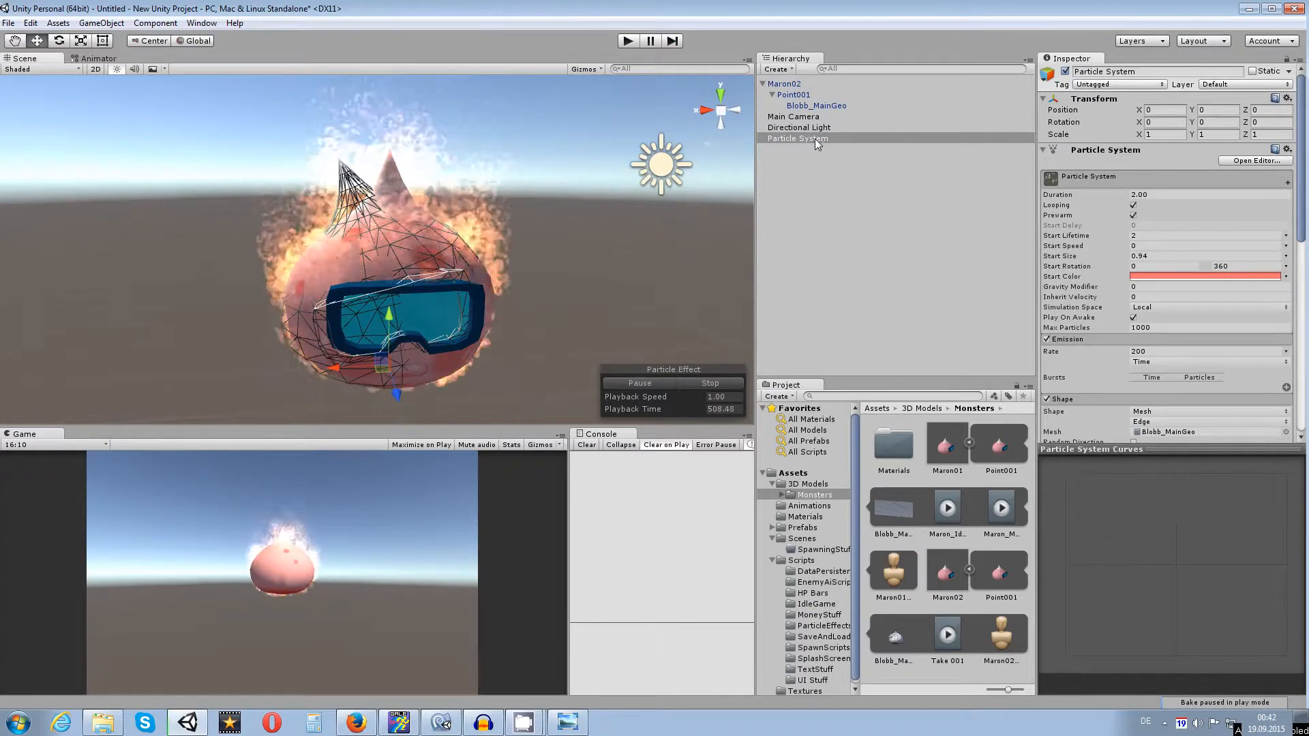
{"action": "left_click_drag", "start_coordinate": [809, 141], "coordinate": [795, 83]}
Step: Test moving Maron02 along the X axis to about -1.15 with the attached fire, and undo the move
{"action": "left_click", "coordinate": [506, 279]}
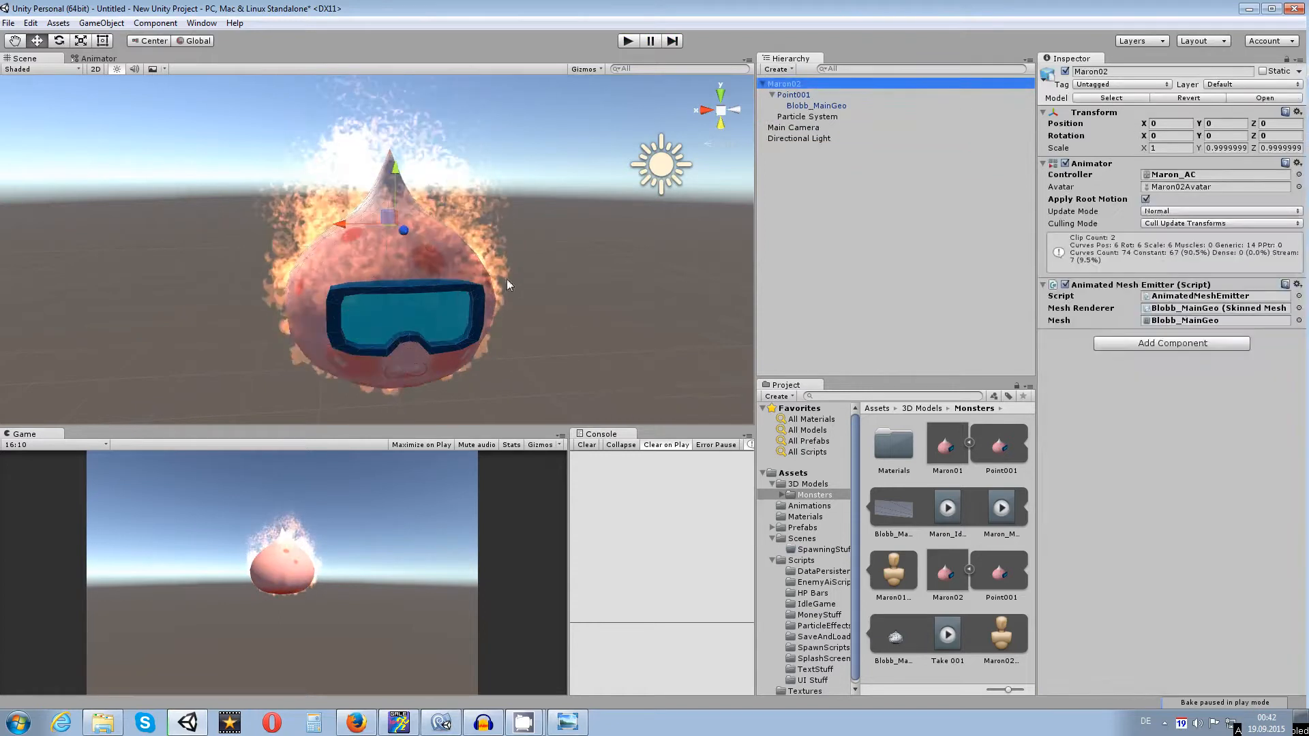
{"action": "left_click_drag", "start_coordinate": [342, 223], "coordinate": [425, 253]}
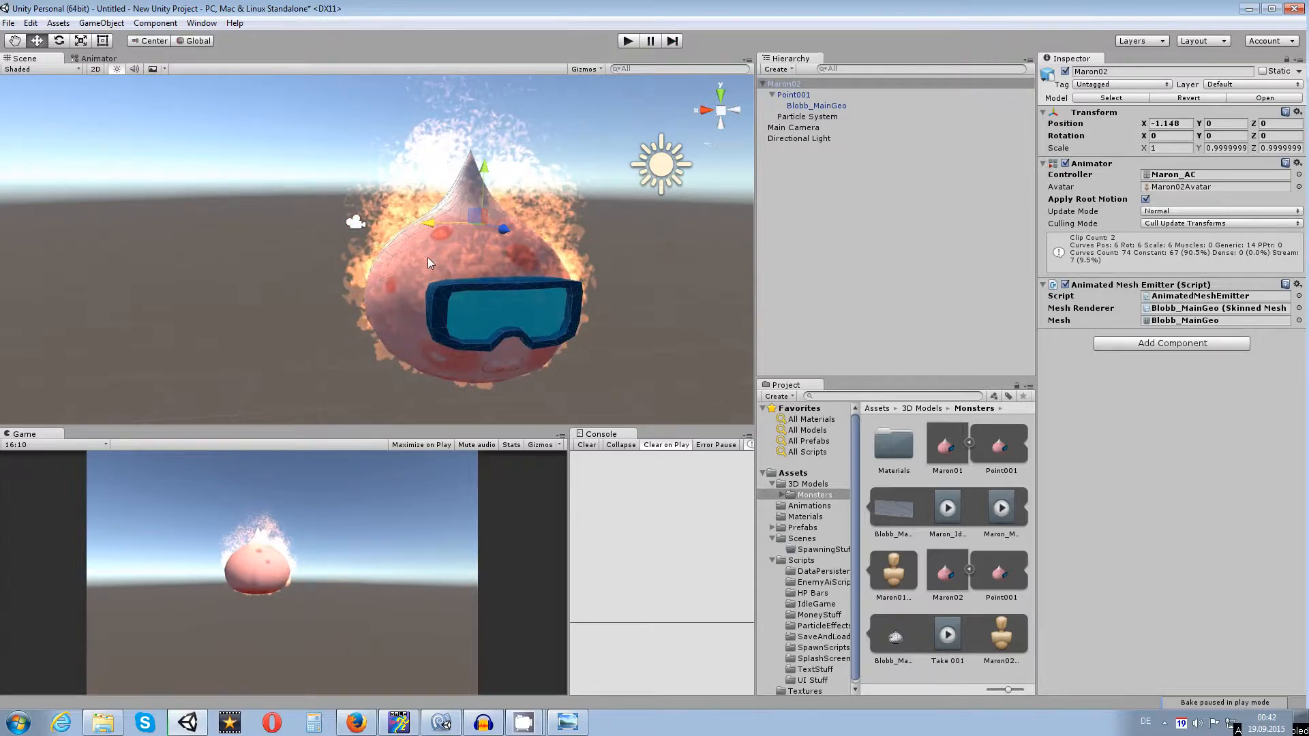
{"action": "key", "text": "ctrl+z"}
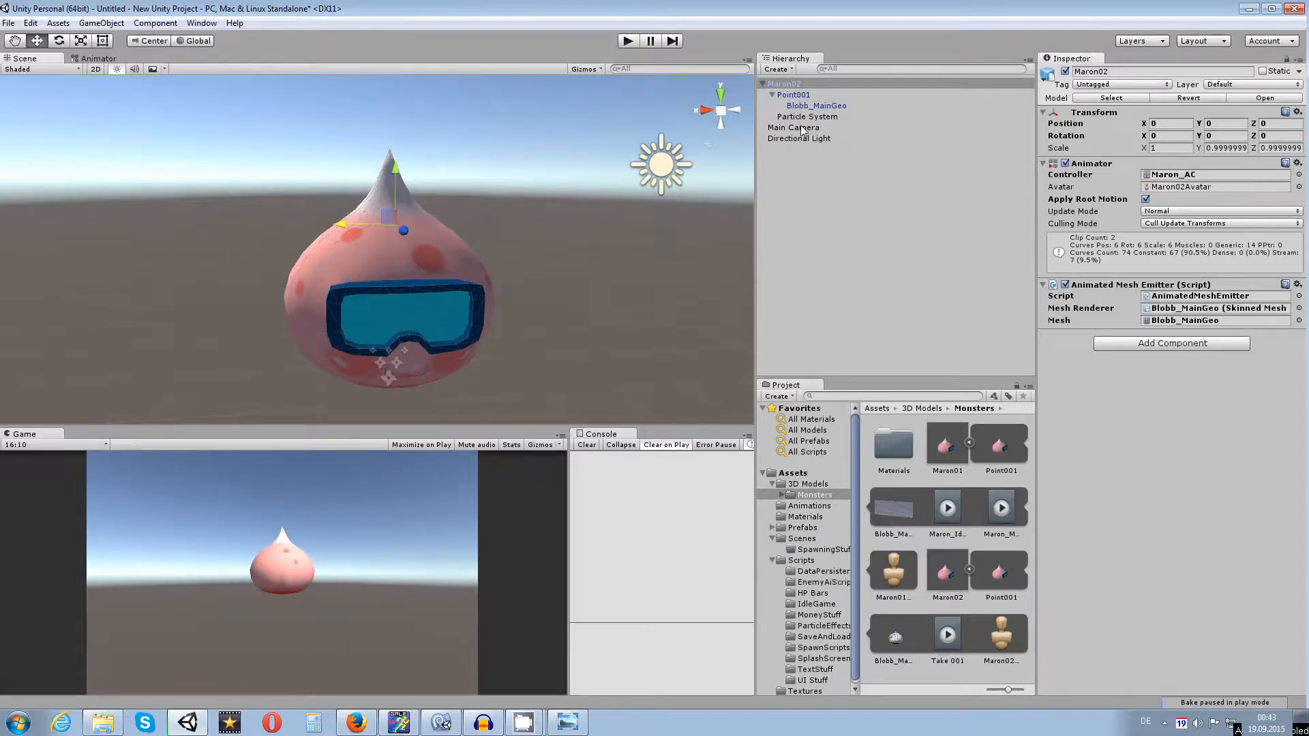
Step: Select the Particle System under Maron02 and raise its emission rate to 500
{"action": "left_click", "coordinate": [796, 106]}
{"action": "left_click", "coordinate": [787, 83]}
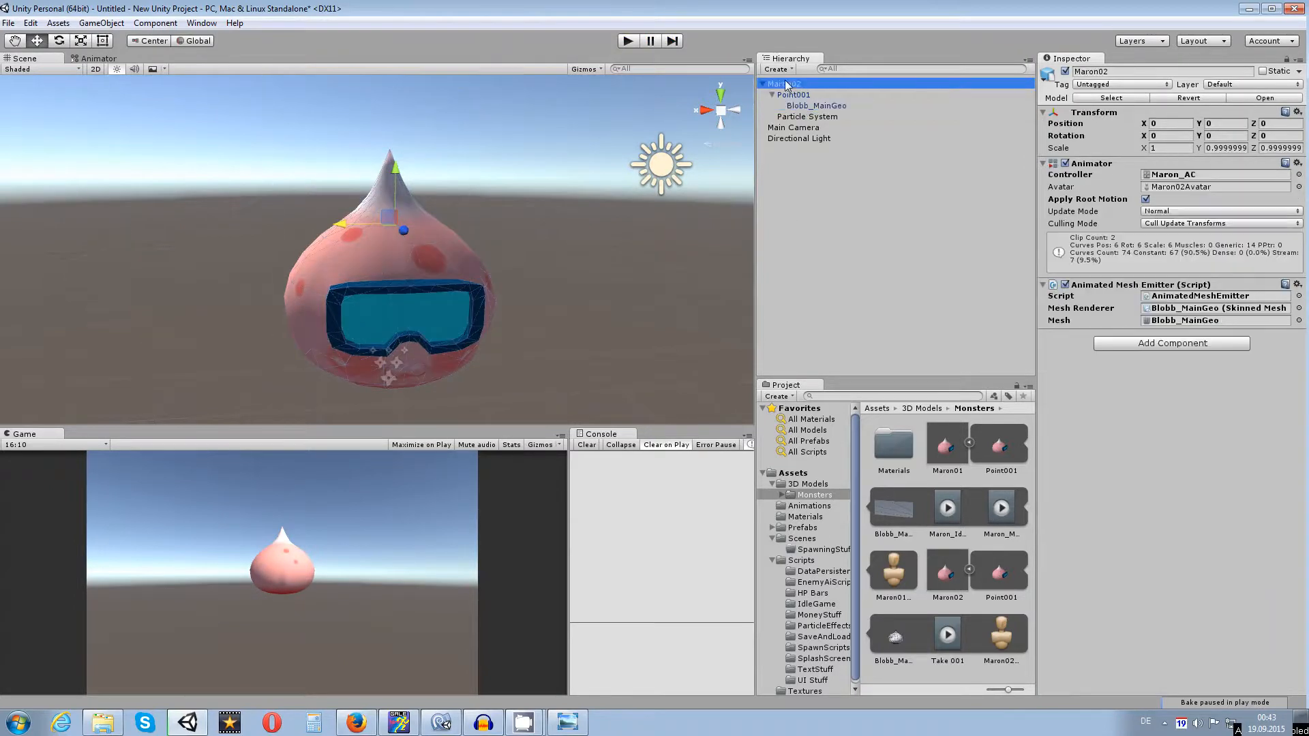
{"action": "left_click", "coordinate": [807, 117]}
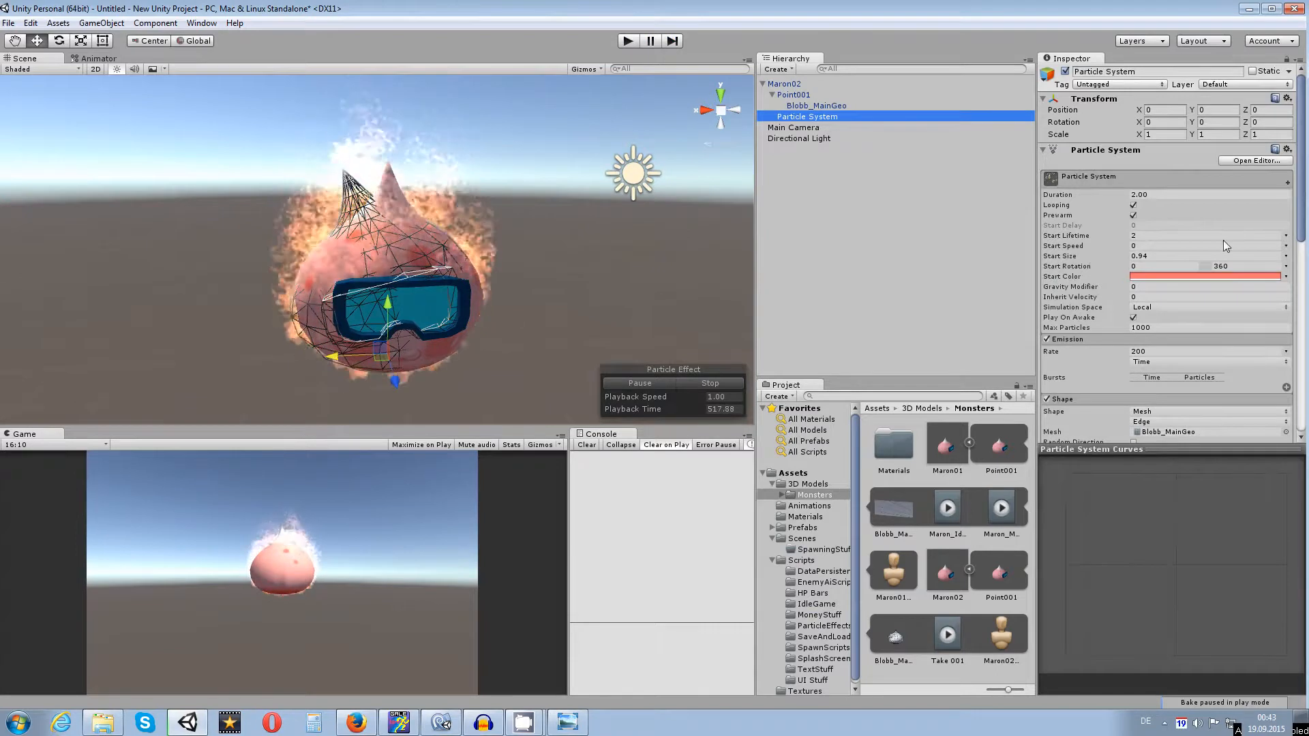
{"action": "scroll", "coordinate": [1125, 245], "scroll_direction": "down", "scroll_amount": 6}
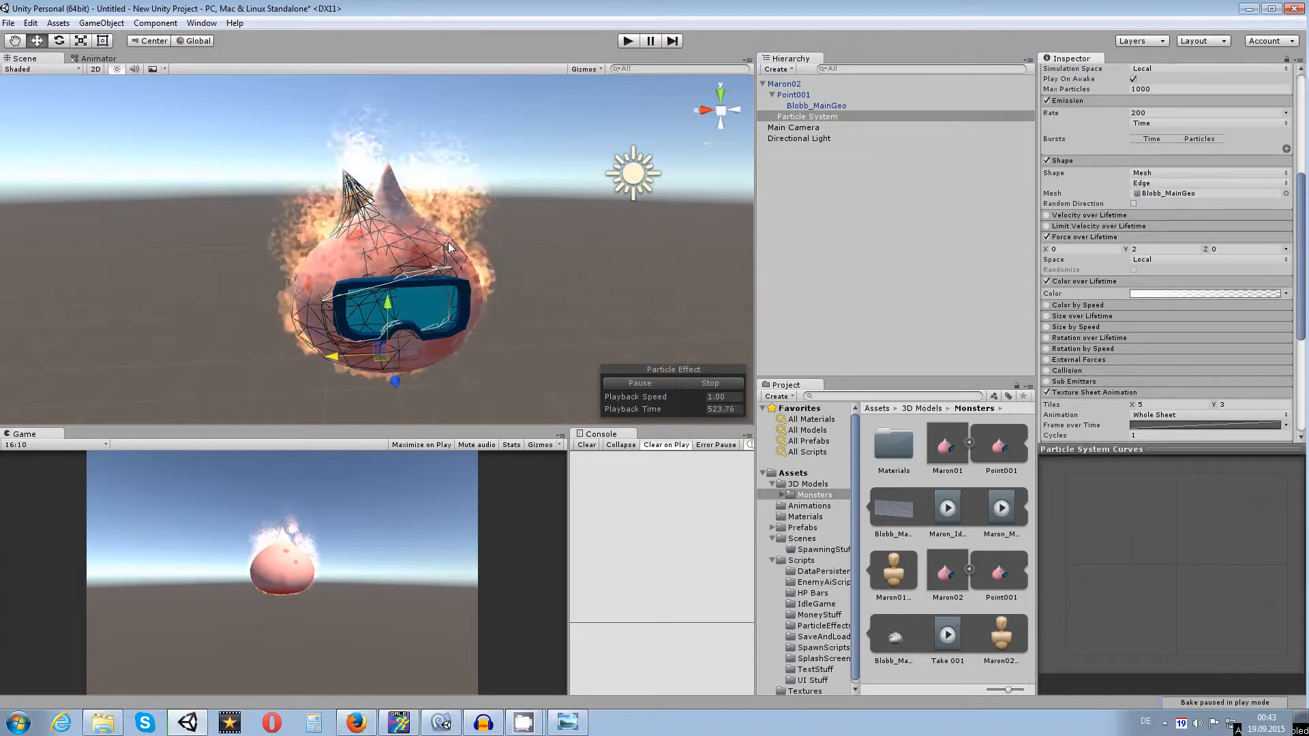
{"action": "scroll", "coordinate": [456, 247], "scroll_direction": "up", "scroll_amount": 4}
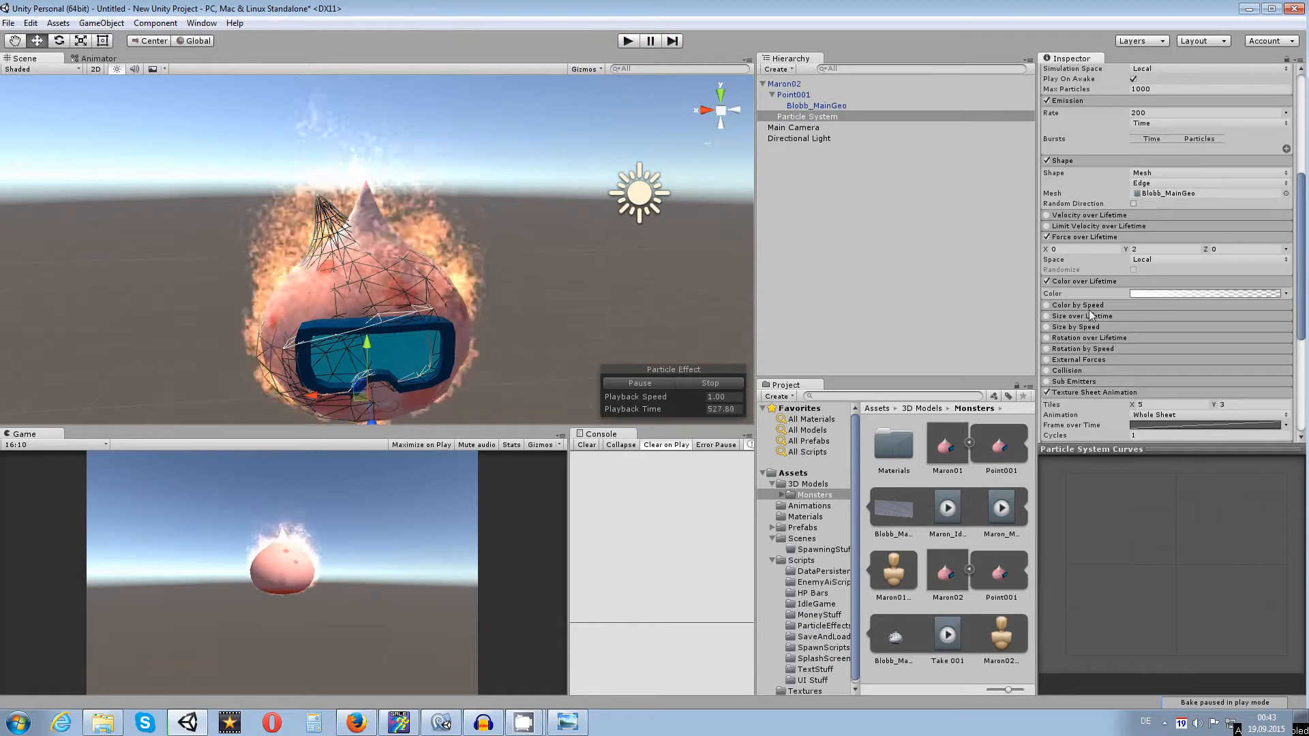
{"action": "left_click", "coordinate": [1142, 113]}
{"action": "type", "text": "500"}
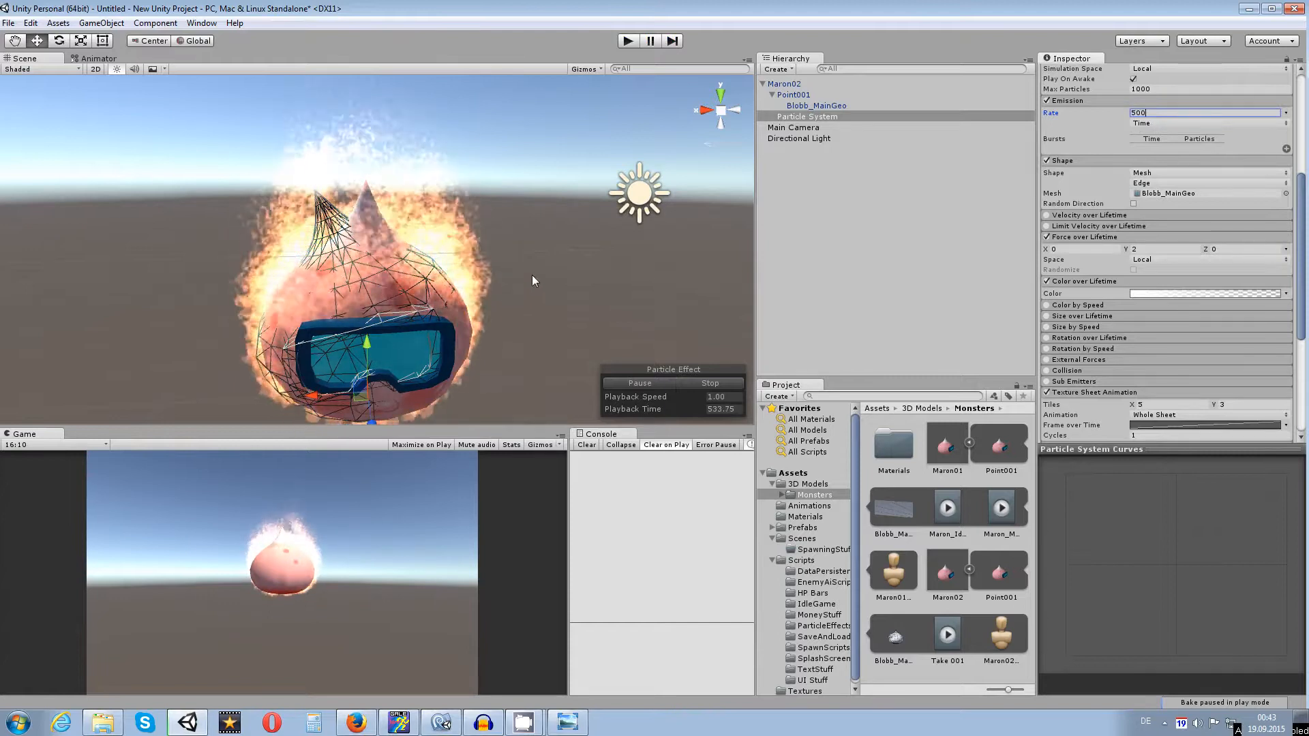
Step: Run the scene in play mode to check the denser fire on the moving monster, and stop it
{"action": "left_click_drag", "start_coordinate": [487, 249], "coordinate": [423, 278], "text": "alt"}
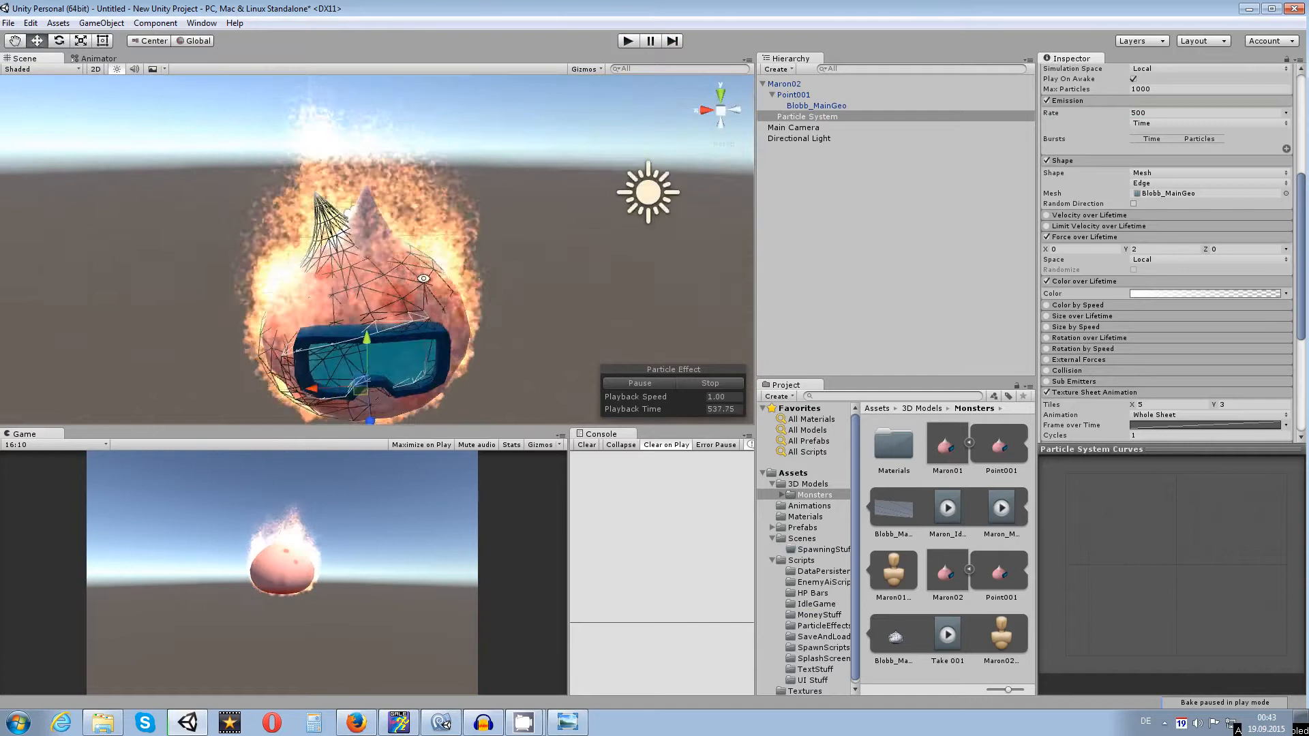
{"action": "left_click", "coordinate": [628, 43]}
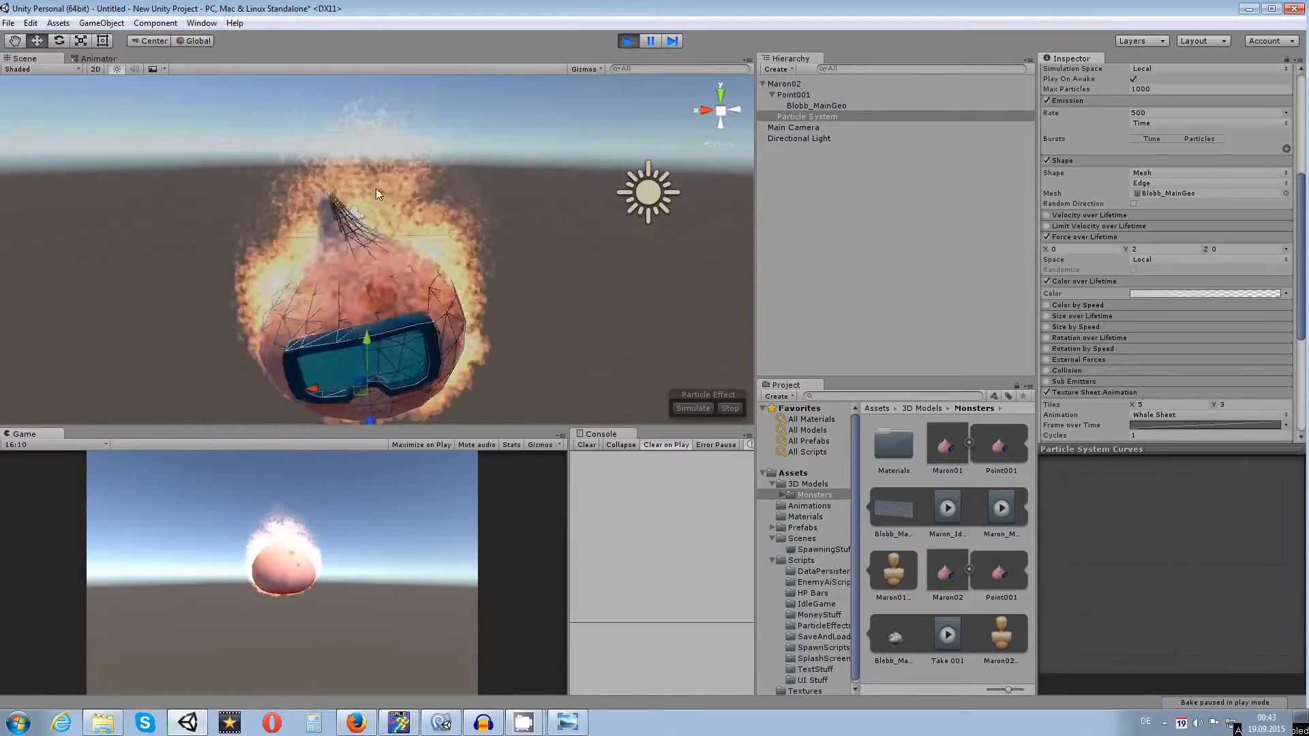
{"action": "left_click_drag", "start_coordinate": [396, 197], "coordinate": [573, 163], "text": "alt"}
{"action": "left_click", "coordinate": [628, 41]}
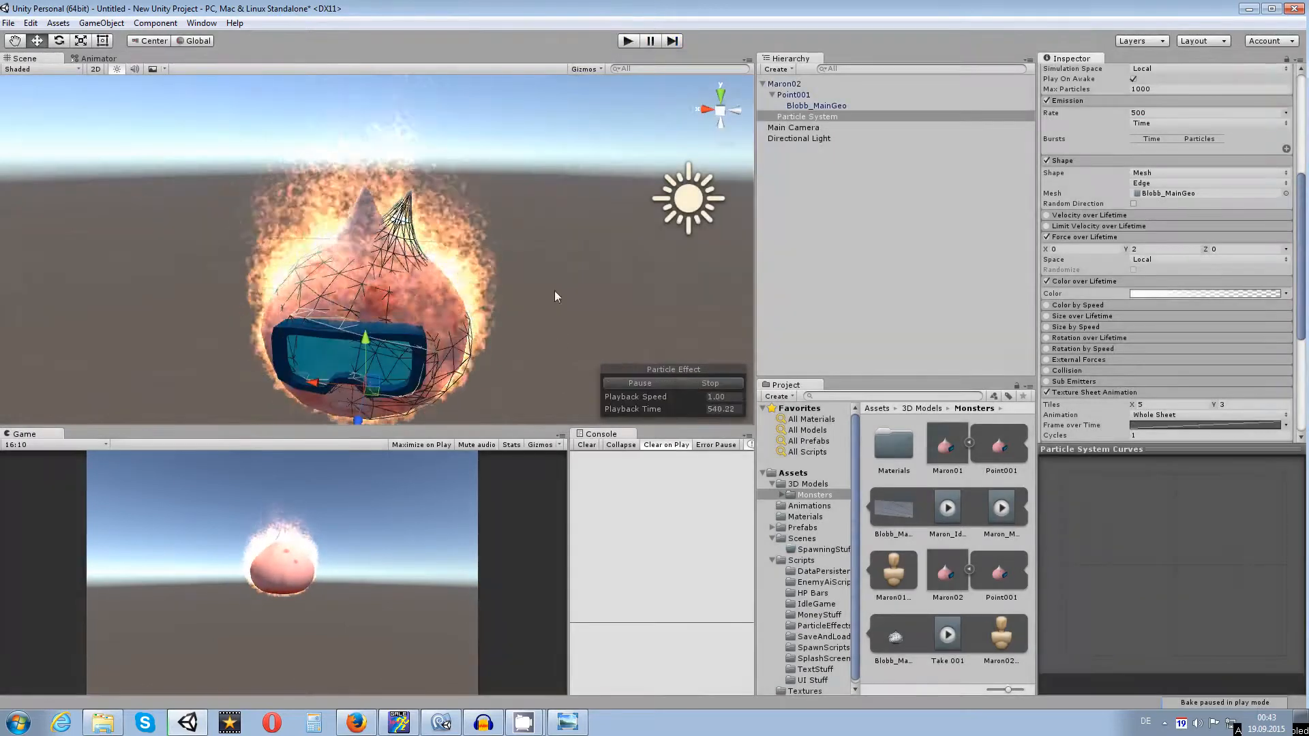
Step: Review the Particle System's emission rate and Max Particles settings
{"action": "scroll", "coordinate": [549, 279], "scroll_direction": "down", "scroll_amount": 3}
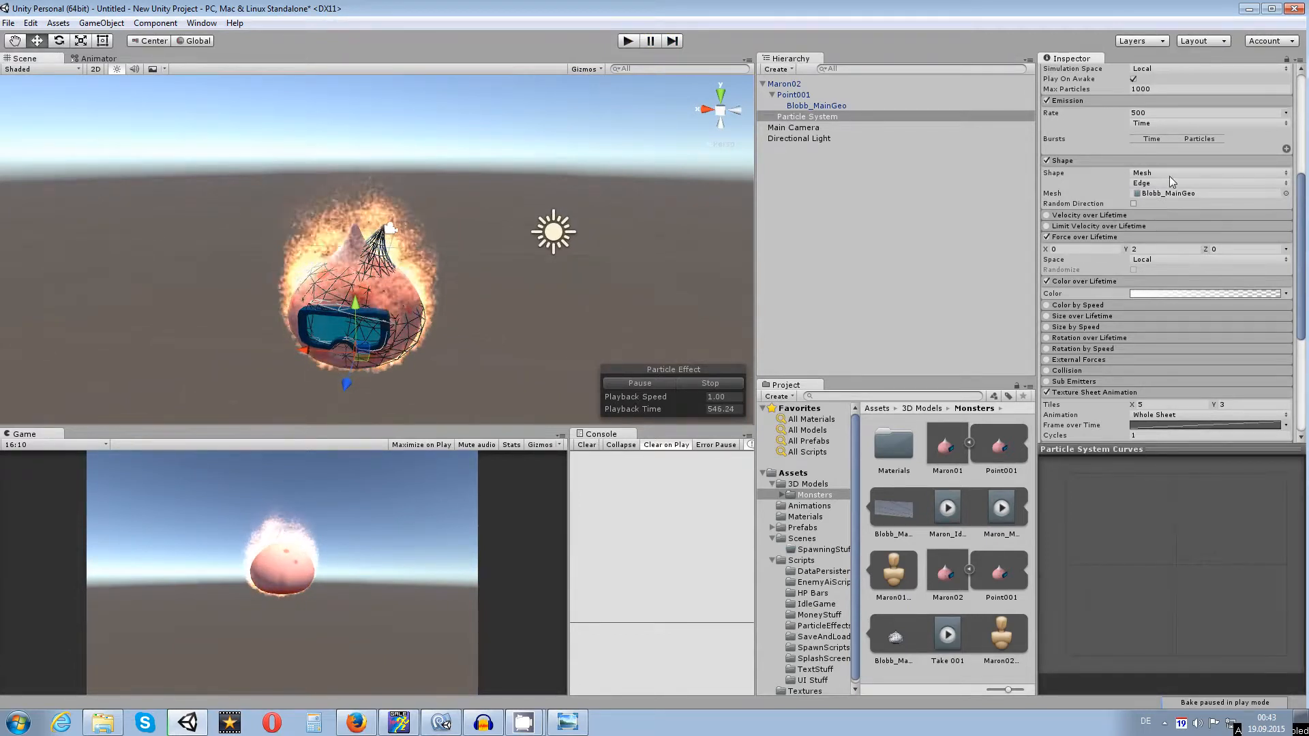
{"action": "left_click", "coordinate": [1169, 114]}
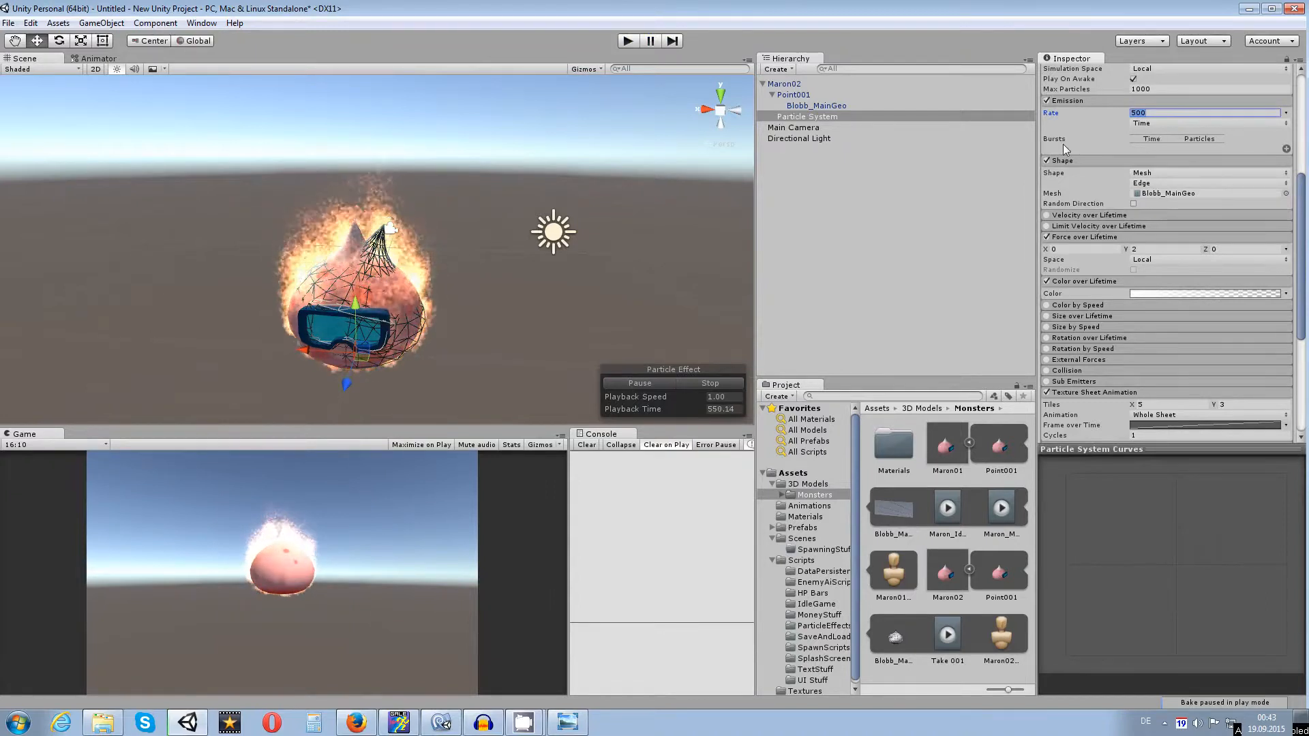
{"action": "left_click", "coordinate": [1162, 88]}
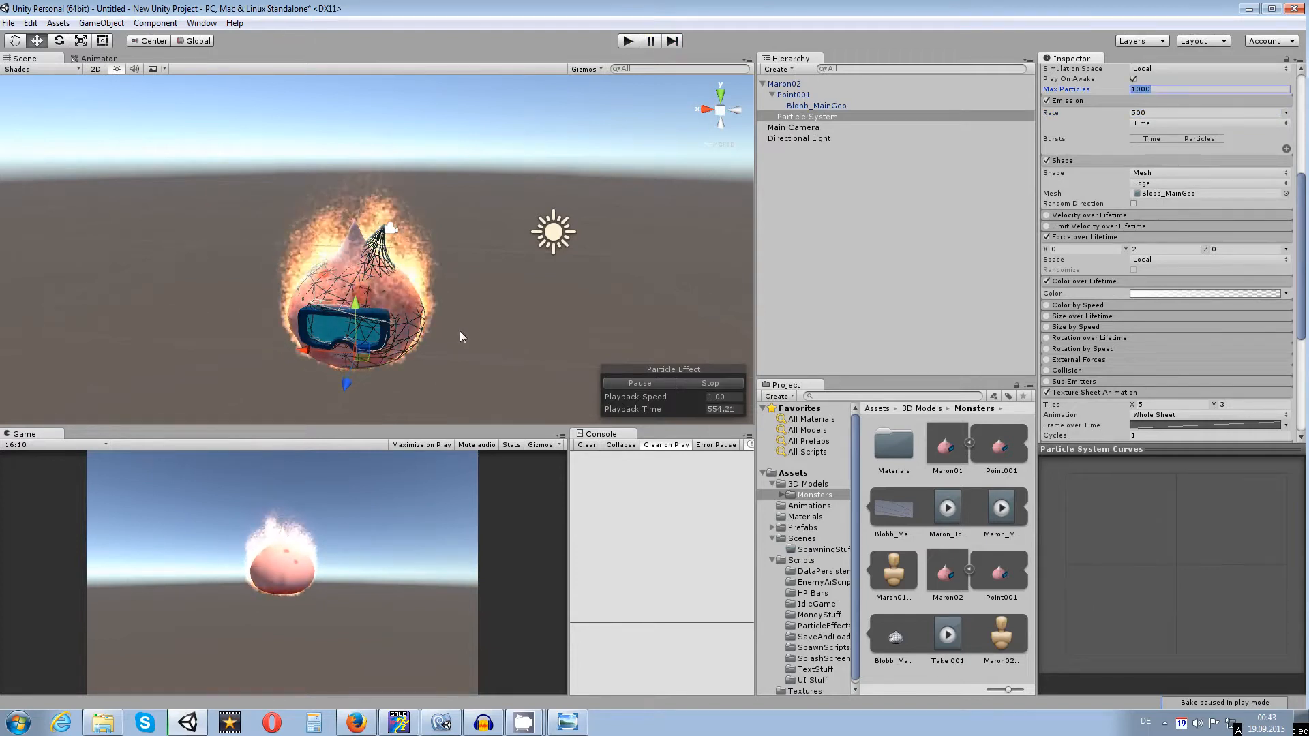
Step: Examine the fire effect around the Maron02 monster from several angles and distances in the scene
{"action": "scroll", "coordinate": [470, 334], "scroll_direction": "up", "scroll_amount": 2}
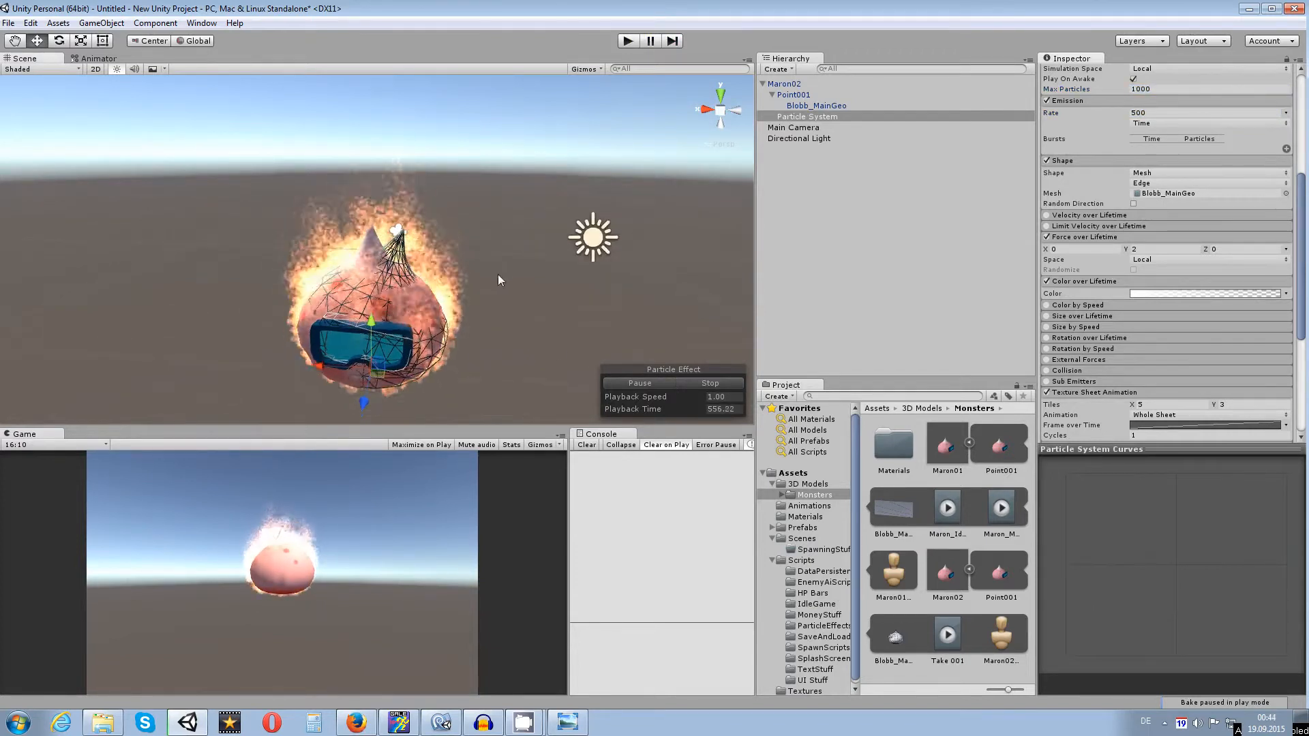
{"action": "mouse_move", "coordinate": [486, 272]}
{"action": "left_mouse_down", "text": "alt"}
{"action": "mouse_move", "coordinate": [492, 246]}
{"action": "mouse_move", "coordinate": [641, 209]}
{"action": "mouse_move", "coordinate": [591, 322]}
{"action": "mouse_move", "coordinate": [565, 233]}
{"action": "mouse_move", "coordinate": [480, 272]}
{"action": "left_mouse_up", "text": "alt"}
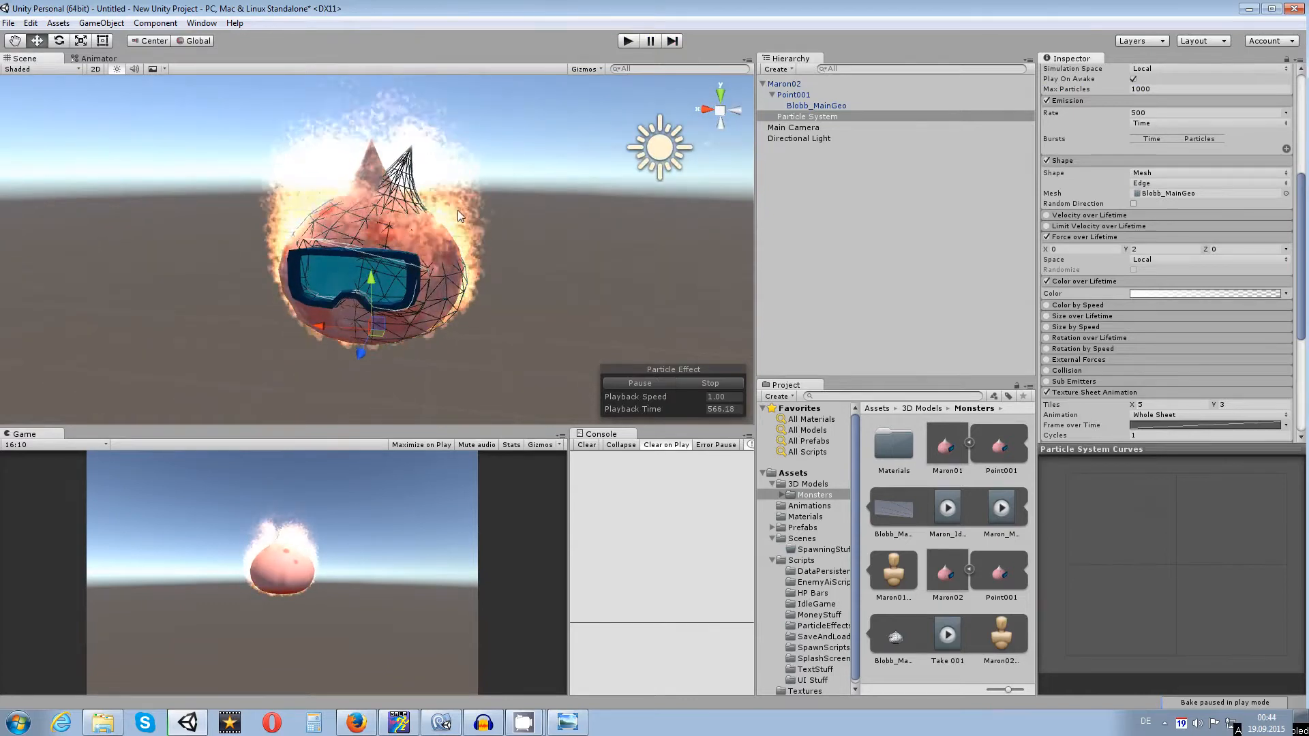
{"action": "left_click_drag", "start_coordinate": [488, 178], "coordinate": [483, 282], "text": "alt"}
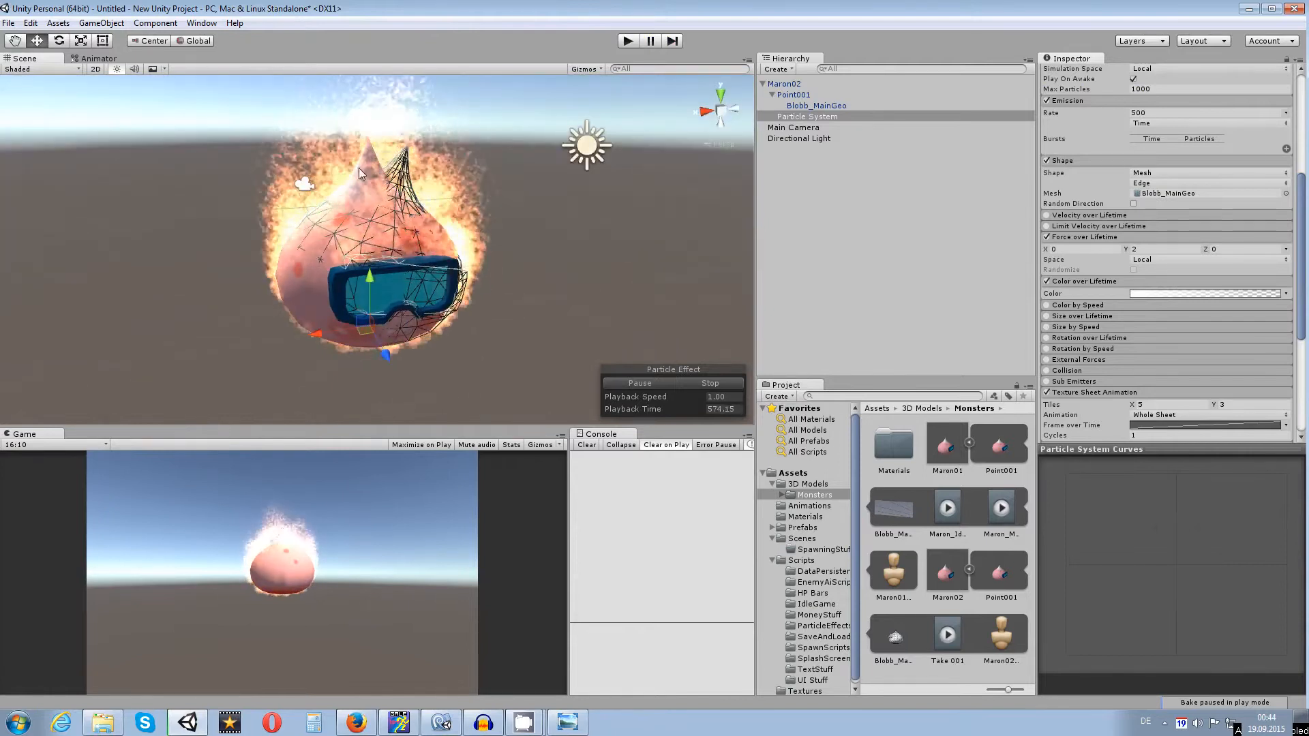
{"action": "scroll", "coordinate": [467, 317], "scroll_direction": "down", "scroll_amount": 2}
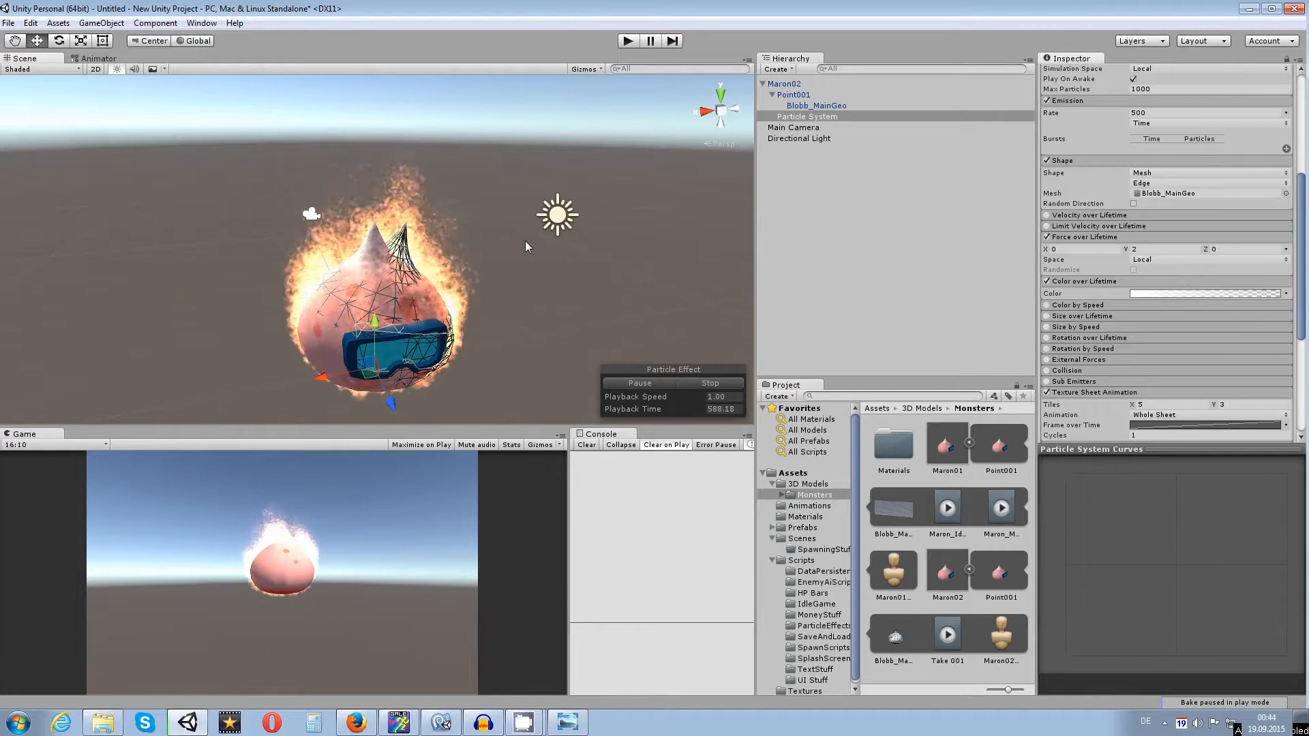
{"action": "left_click_drag", "start_coordinate": [454, 225], "coordinate": [366, 293], "text": "alt"}
{"action": "middle_click_drag", "start_coordinate": [366, 293], "coordinate": [408, 295]}
{"action": "scroll", "coordinate": [420, 286], "scroll_direction": "up", "scroll_amount": 6}
{"action": "scroll", "coordinate": [427, 261], "scroll_direction": "down", "scroll_amount": 3}
{"action": "scroll", "coordinate": [426, 259], "scroll_direction": "down", "scroll_amount": 2}
{"action": "left_click_drag", "start_coordinate": [374, 287], "coordinate": [407, 292], "text": "alt"}
{"action": "scroll", "coordinate": [404, 289], "scroll_direction": "up", "scroll_amount": 3}
{"action": "scroll", "coordinate": [404, 288], "scroll_direction": "down", "scroll_amount": 4}
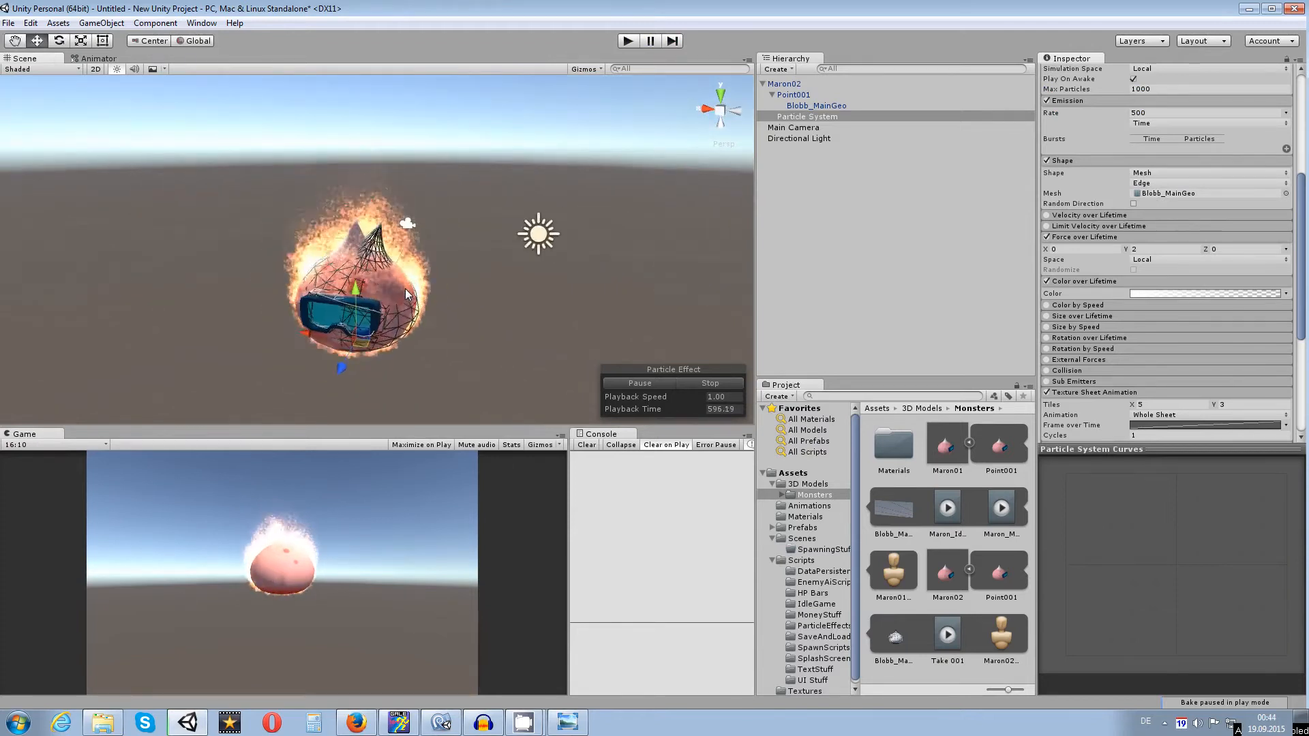
{"action": "scroll", "coordinate": [405, 288], "scroll_direction": "up", "scroll_amount": 3}
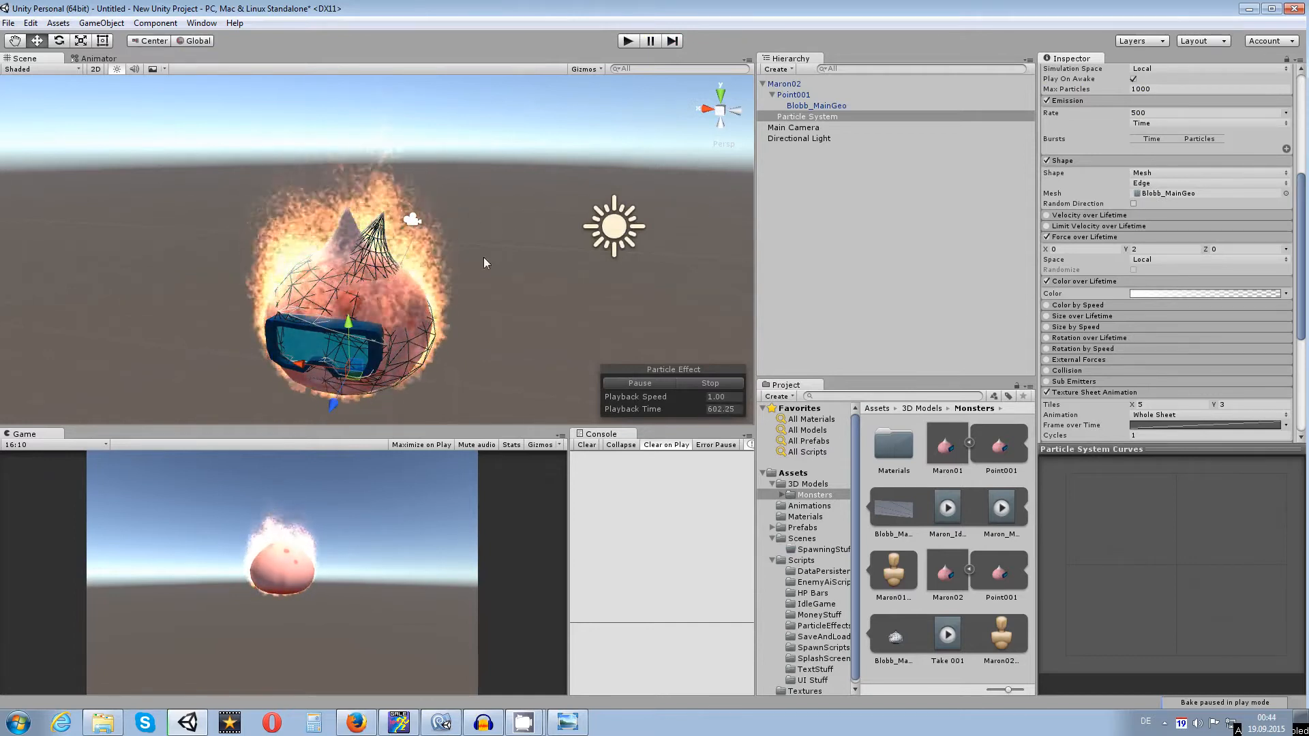
{"action": "scroll", "coordinate": [480, 273], "scroll_direction": "down", "scroll_amount": 2}
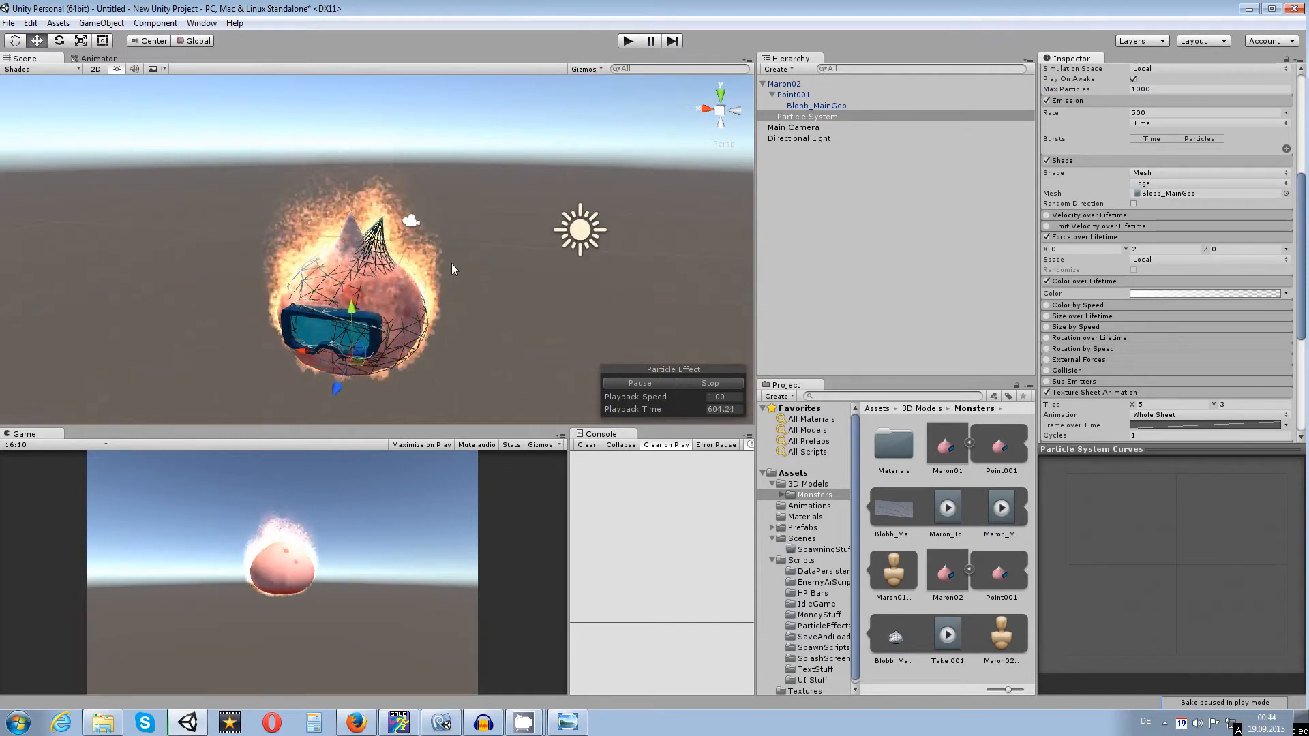